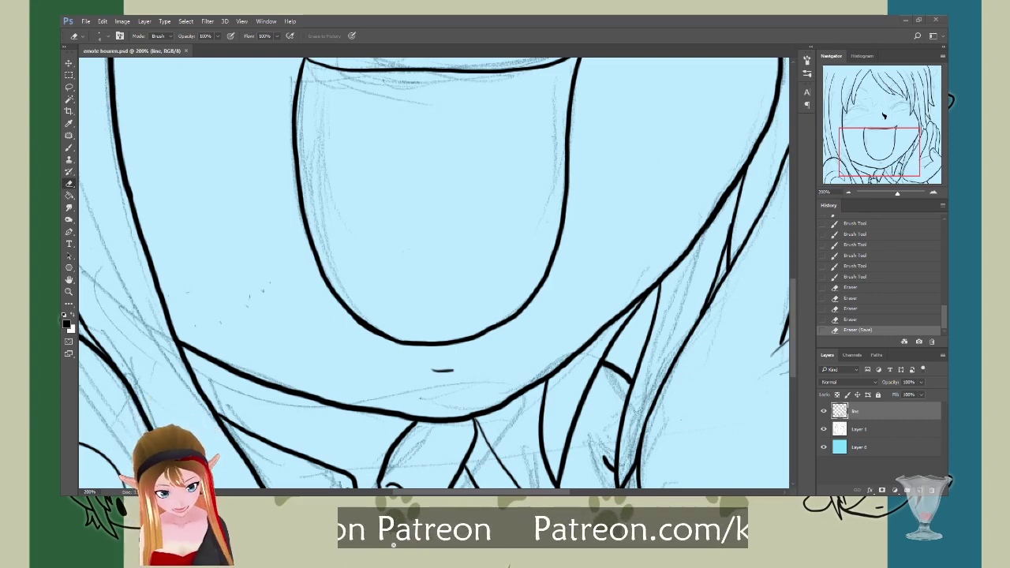
Step: Ink the outline of the right-hand closed eyelid over the sketch with the Brush, as a thick arc with a squared inner end
{"action": "left_click_drag", "start_coordinate": [792, 319], "coordinate": [793, 209]}
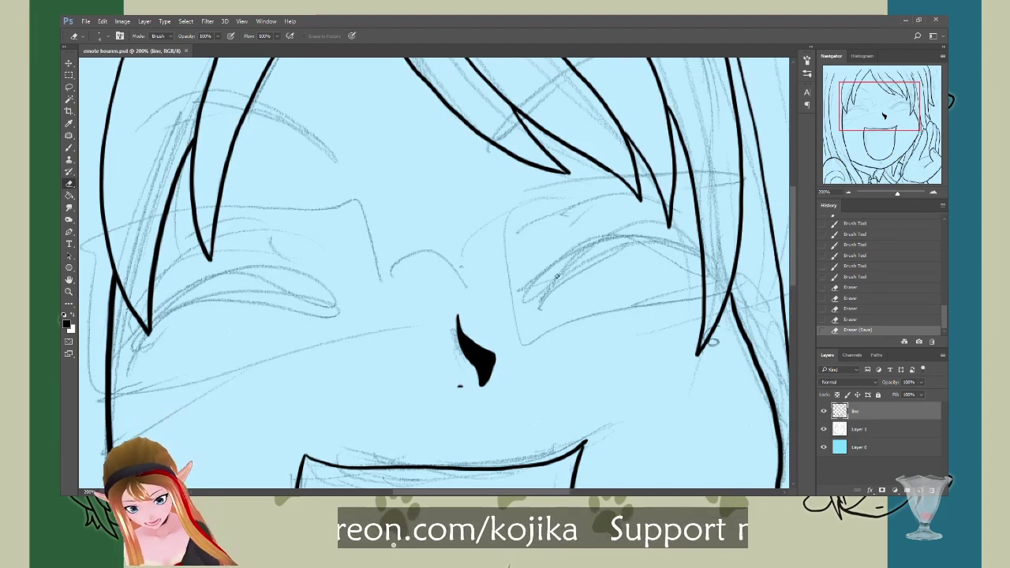
{"action": "left_click", "coordinate": [68, 147]}
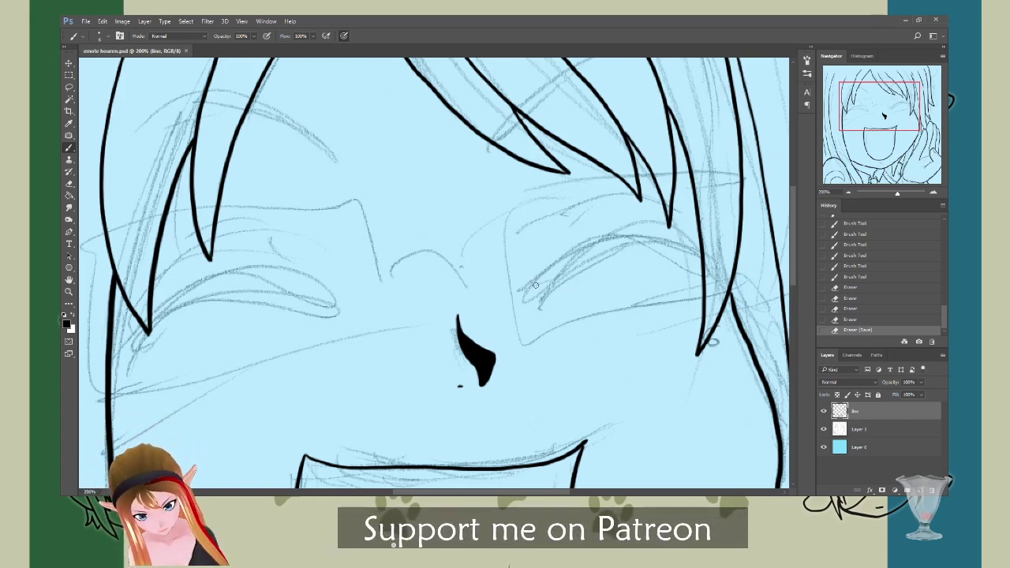
{"action": "mouse_move", "coordinate": [525, 290]}
{"action": "left_mouse_down"}
{"action": "mouse_move", "coordinate": [610, 235]}
{"action": "mouse_move", "coordinate": [659, 235]}
{"action": "mouse_move", "coordinate": [701, 257]}
{"action": "left_mouse_up"}
{"action": "mouse_move", "coordinate": [525, 287]}
{"action": "left_mouse_down"}
{"action": "mouse_move", "coordinate": [534, 306]}
{"action": "mouse_move", "coordinate": [601, 261]}
{"action": "mouse_move", "coordinate": [652, 248]}
{"action": "mouse_move", "coordinate": [703, 268]}
{"action": "mouse_move", "coordinate": [702, 256]}
{"action": "left_mouse_up"}
{"action": "mouse_move", "coordinate": [523, 290]}
{"action": "left_mouse_down"}
{"action": "mouse_move", "coordinate": [530, 312]}
{"action": "mouse_move", "coordinate": [555, 288]}
{"action": "mouse_move", "coordinate": [530, 313]}
{"action": "mouse_move", "coordinate": [562, 284]}
{"action": "left_mouse_up"}
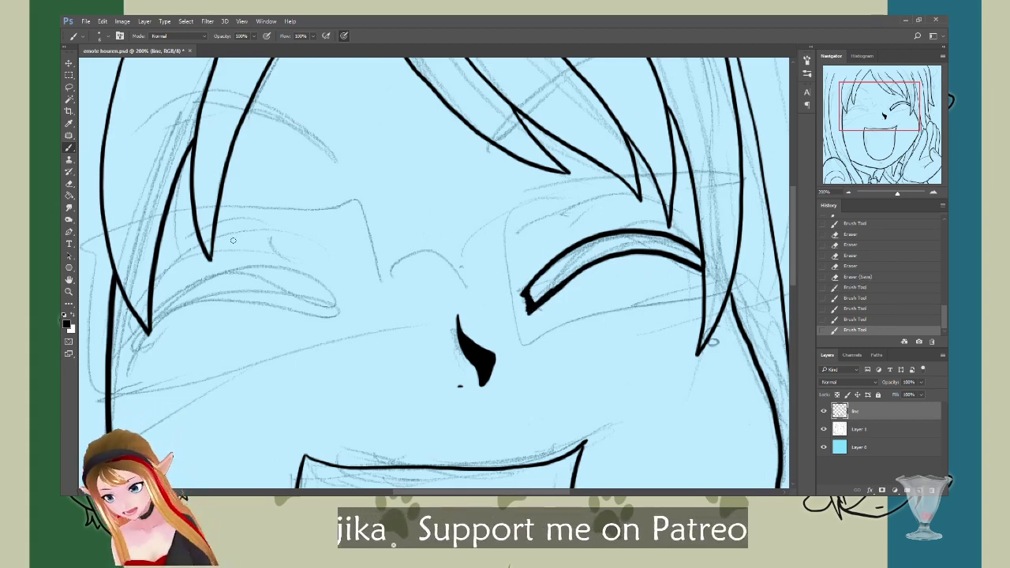
Step: Fill the right-hand eyelid outline with black and brush over the remaining thin gaps along its edges
{"action": "key", "text": "g"}
{"action": "left_click", "coordinate": [625, 247]}
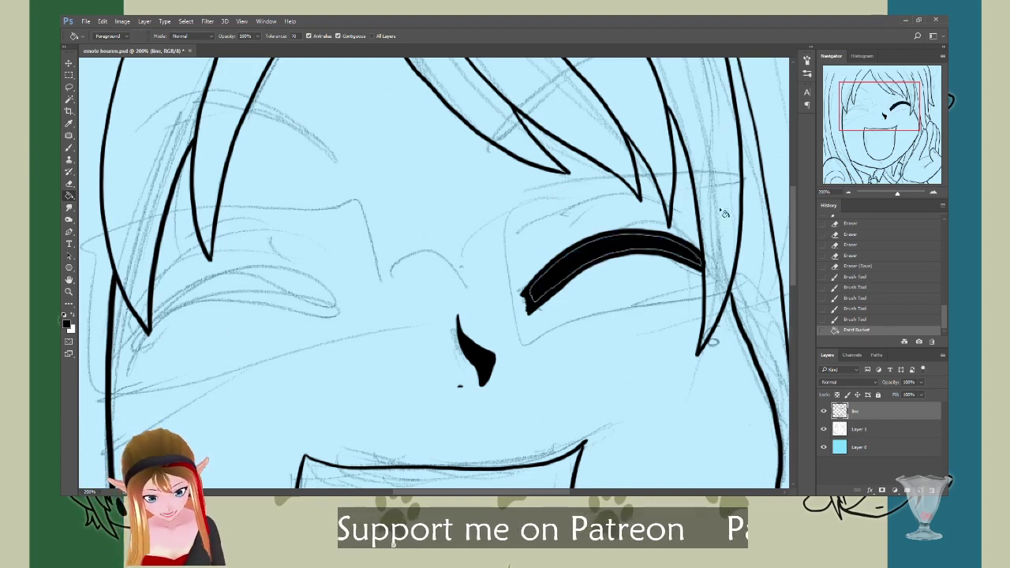
{"action": "key", "text": "b"}
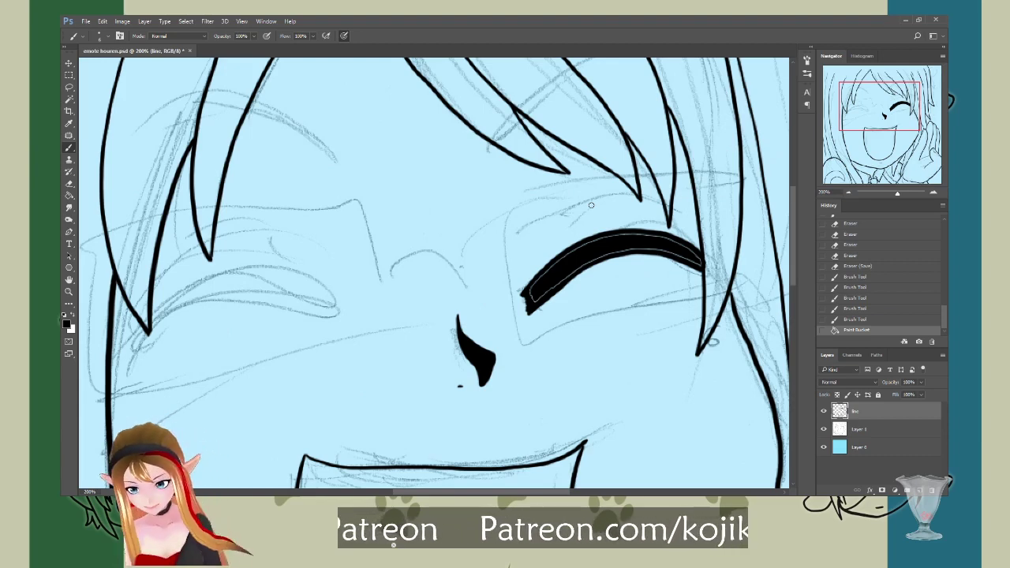
{"action": "mouse_move", "coordinate": [536, 287]}
{"action": "left_mouse_down"}
{"action": "mouse_move", "coordinate": [536, 299]}
{"action": "mouse_move", "coordinate": [534, 286]}
{"action": "mouse_move", "coordinate": [570, 254]}
{"action": "mouse_move", "coordinate": [599, 248]}
{"action": "left_mouse_up"}
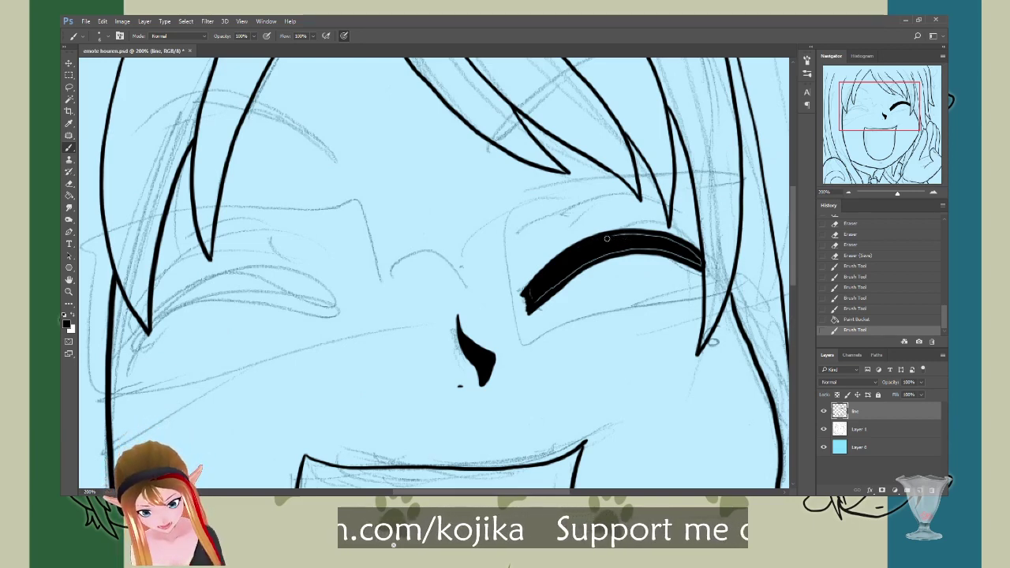
{"action": "left_click_drag", "start_coordinate": [643, 235], "coordinate": [707, 263]}
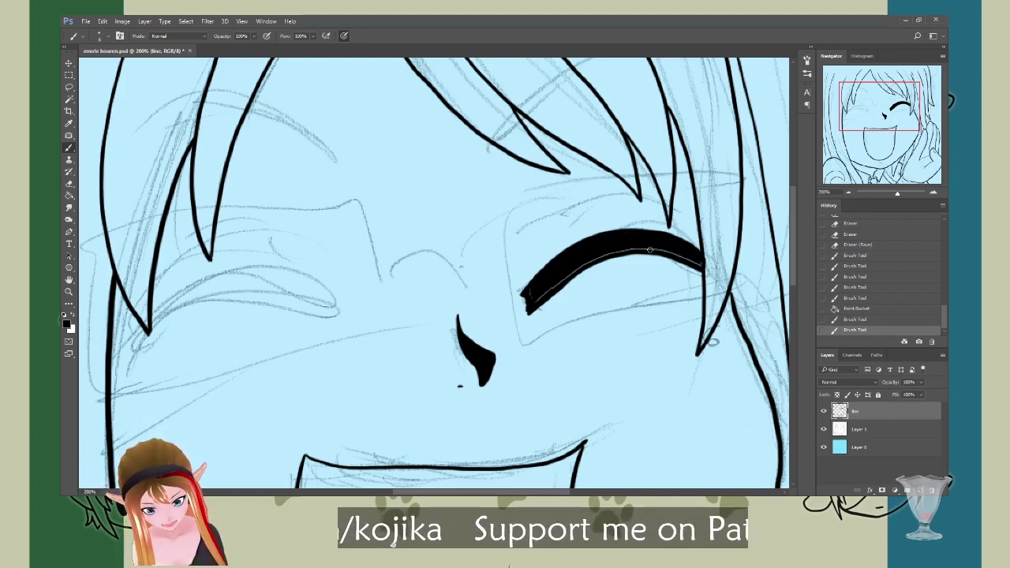
{"action": "mouse_move", "coordinate": [524, 290]}
{"action": "left_mouse_down"}
{"action": "mouse_move", "coordinate": [527, 314]}
{"action": "mouse_move", "coordinate": [584, 267]}
{"action": "left_mouse_up"}
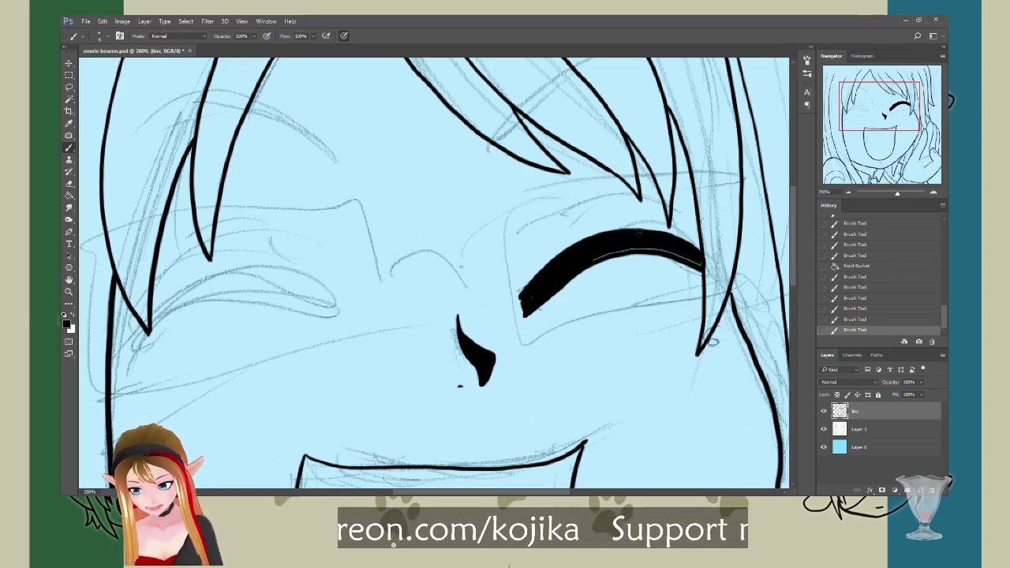
{"action": "mouse_move", "coordinate": [583, 262]}
{"action": "left_mouse_down"}
{"action": "mouse_move", "coordinate": [667, 248]}
{"action": "mouse_move", "coordinate": [706, 271]}
{"action": "mouse_move", "coordinate": [702, 257]}
{"action": "left_mouse_up"}
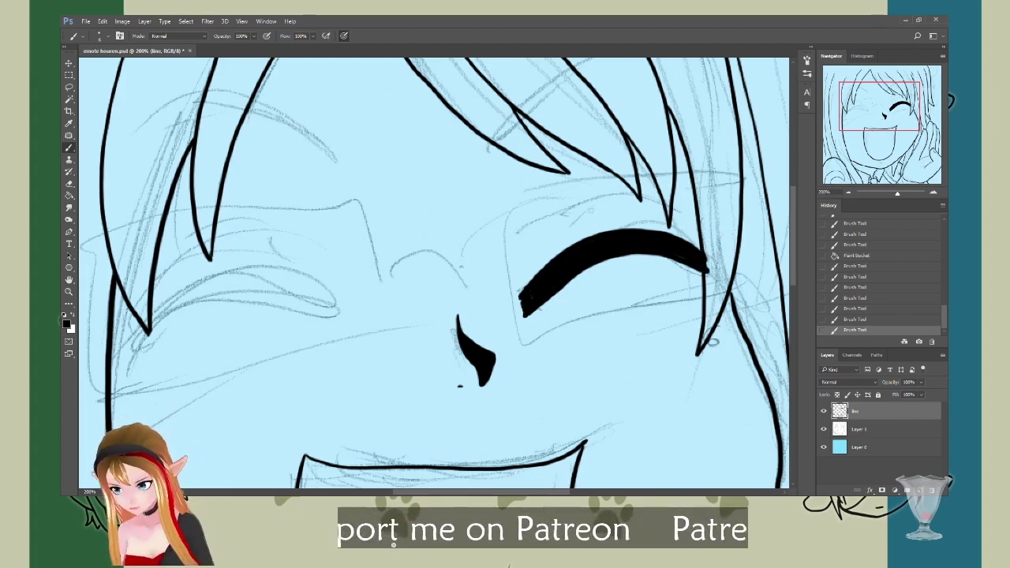
Step: Draw a thin crease line just above the right-hand eyelid, redoing the first attempt, and add short fold strokes above its inner corner
{"action": "mouse_move", "coordinate": [530, 273]}
{"action": "left_mouse_down"}
{"action": "mouse_move", "coordinate": [584, 232]}
{"action": "mouse_move", "coordinate": [629, 221]}
{"action": "mouse_move", "coordinate": [690, 235]}
{"action": "left_mouse_up"}
{"action": "left_click", "coordinate": [846, 320]}
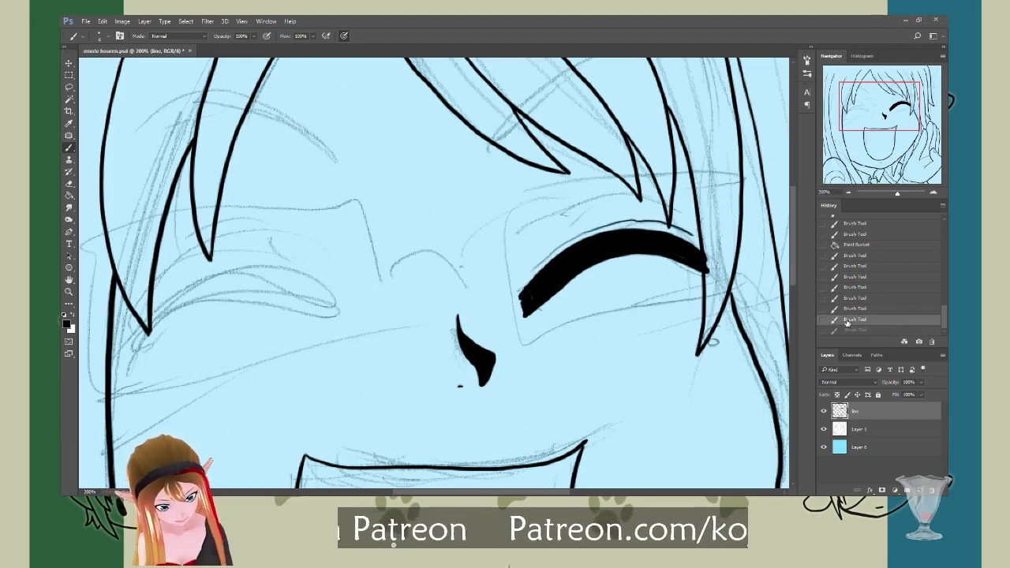
{"action": "mouse_move", "coordinate": [524, 278]}
{"action": "left_mouse_down"}
{"action": "mouse_move", "coordinate": [586, 232]}
{"action": "mouse_move", "coordinate": [665, 226]}
{"action": "left_mouse_up"}
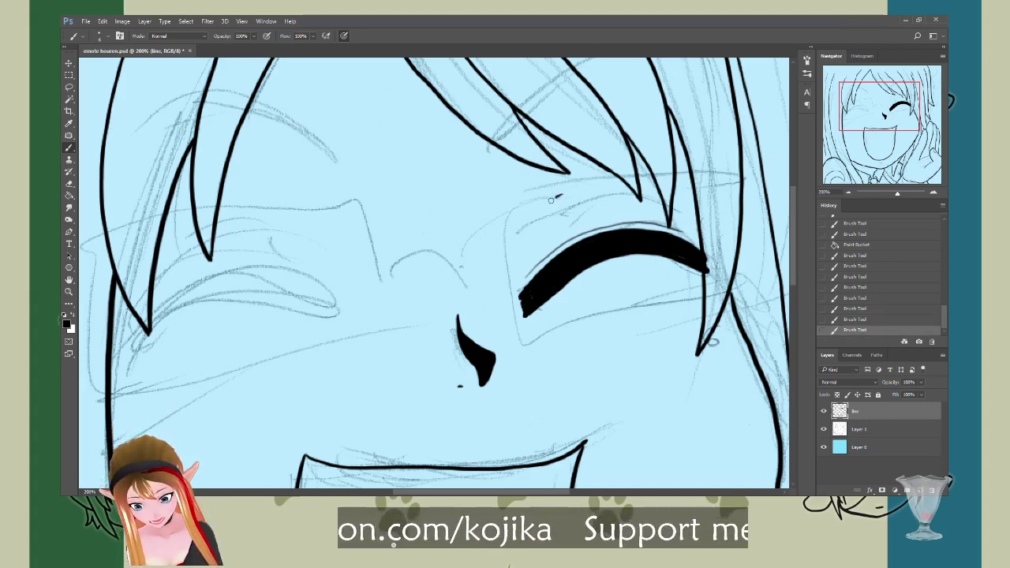
{"action": "mouse_move", "coordinate": [558, 194]}
{"action": "left_mouse_down"}
{"action": "mouse_move", "coordinate": [526, 230]}
{"action": "mouse_move", "coordinate": [528, 268]}
{"action": "left_mouse_up"}
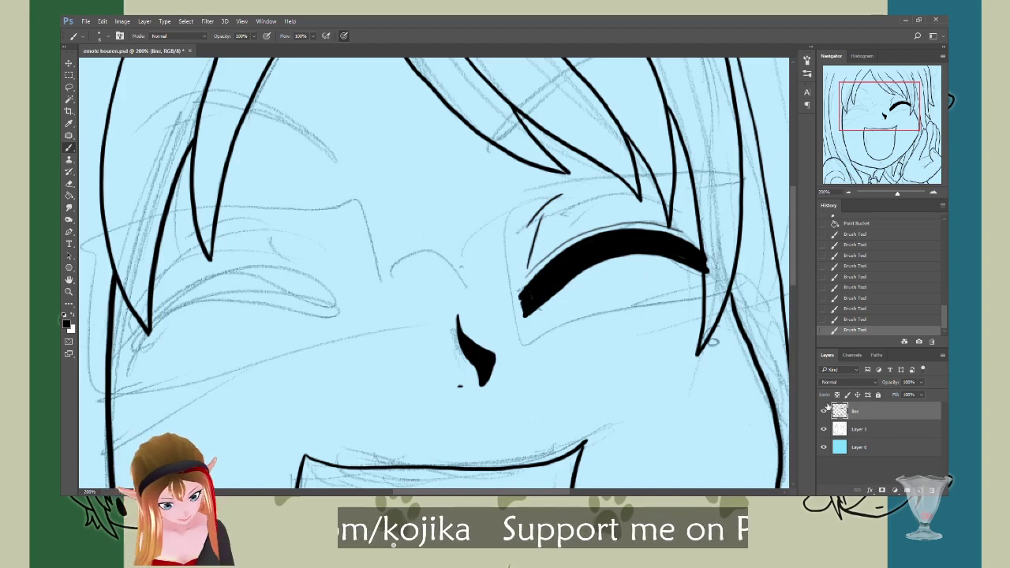
{"action": "left_click", "coordinate": [824, 429]}
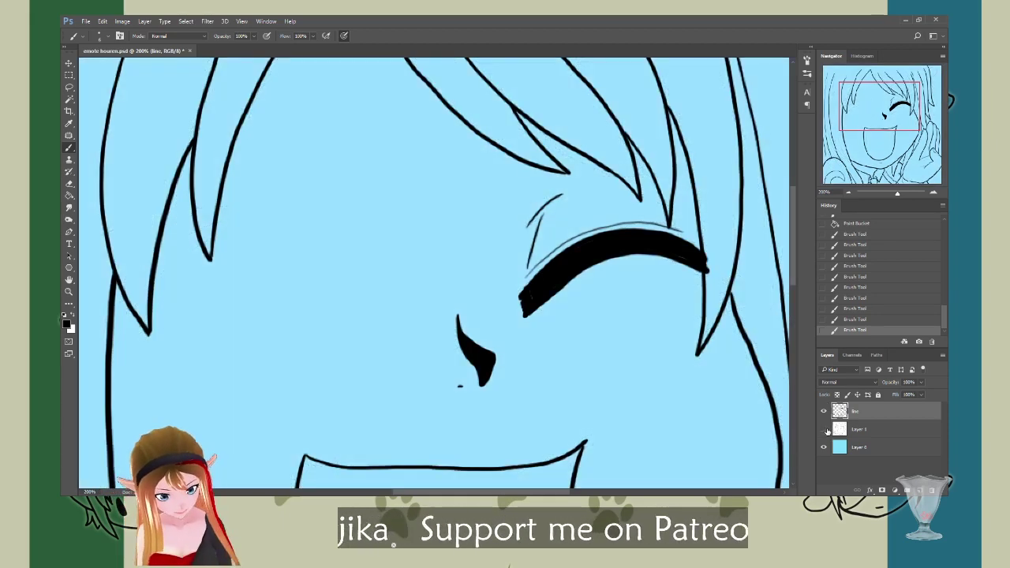
{"action": "left_click", "coordinate": [824, 429]}
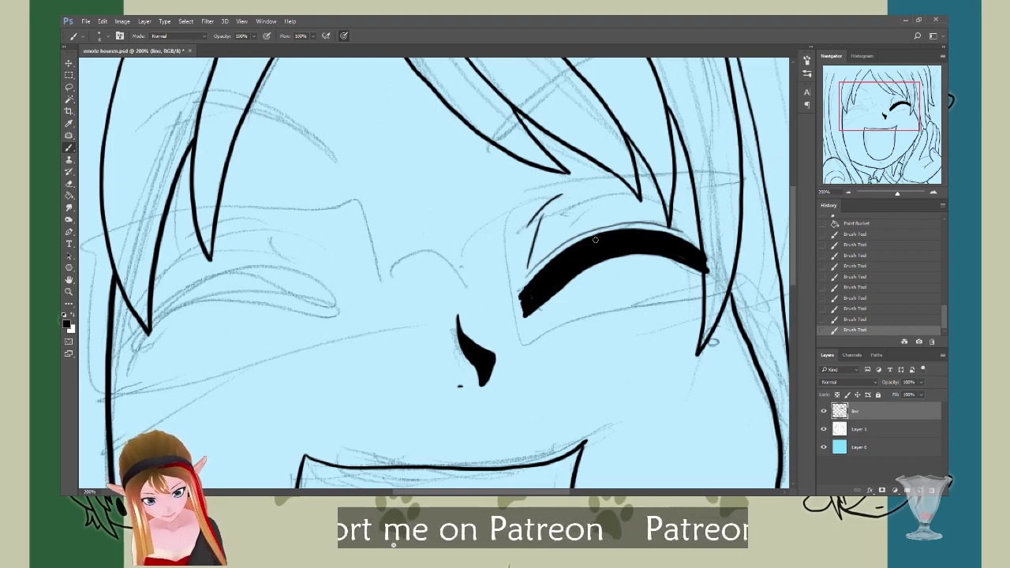
Step: Draw curved upper eyelashes along the outer half of the right-hand eyelid, plus small lashes beneath its outer corner
{"action": "left_click_drag", "start_coordinate": [597, 237], "coordinate": [638, 183]}
{"action": "left_click_drag", "start_coordinate": [642, 230], "coordinate": [665, 165]}
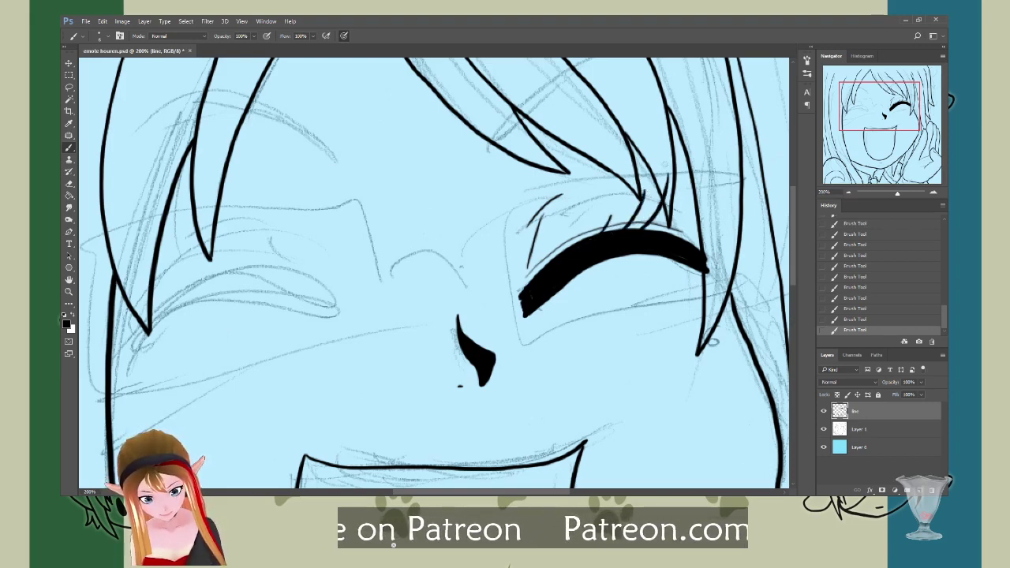
{"action": "left_click_drag", "start_coordinate": [659, 229], "coordinate": [696, 170]}
{"action": "mouse_move", "coordinate": [683, 240]}
{"action": "left_mouse_down"}
{"action": "mouse_move", "coordinate": [732, 175]}
{"action": "mouse_move", "coordinate": [761, 203]}
{"action": "left_mouse_up"}
{"action": "left_click_drag", "start_coordinate": [700, 263], "coordinate": [751, 248]}
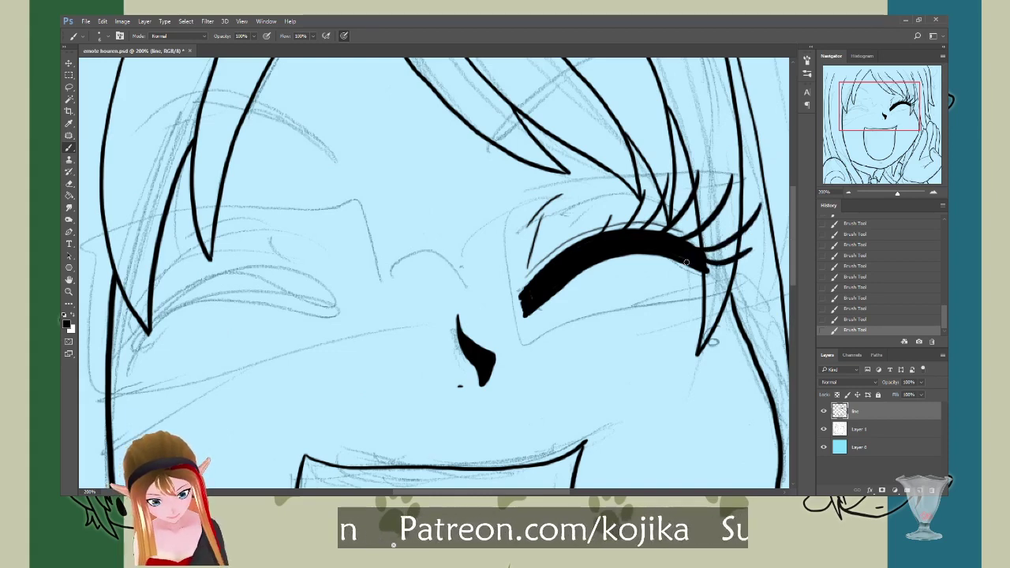
{"action": "left_click_drag", "start_coordinate": [679, 262], "coordinate": [702, 277]}
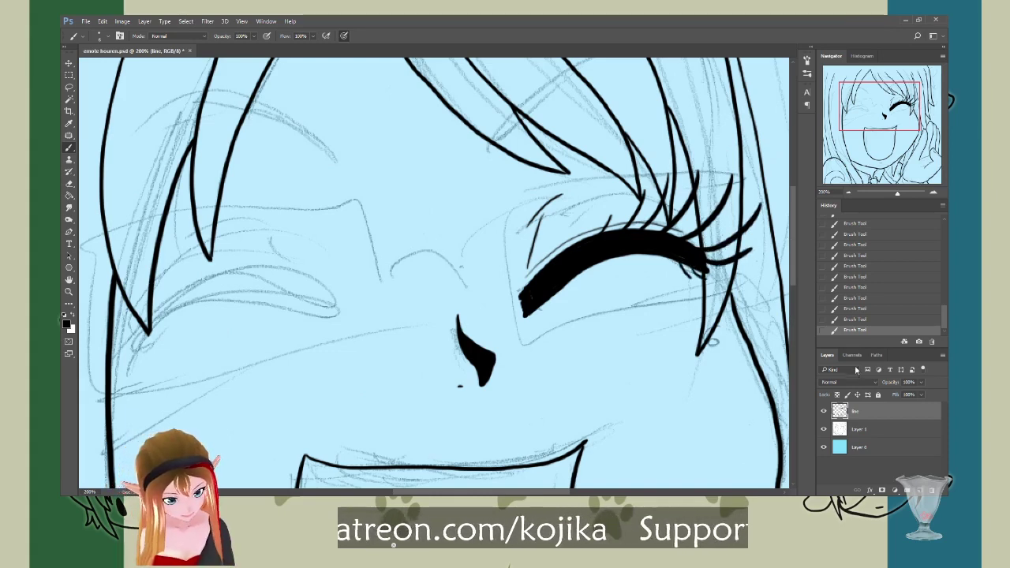
Step: Thicken the inner end of the right-hand eyelid, add a small black dot below its outer corner, and save the file
{"action": "left_click", "coordinate": [823, 429]}
{"action": "left_click", "coordinate": [823, 429]}
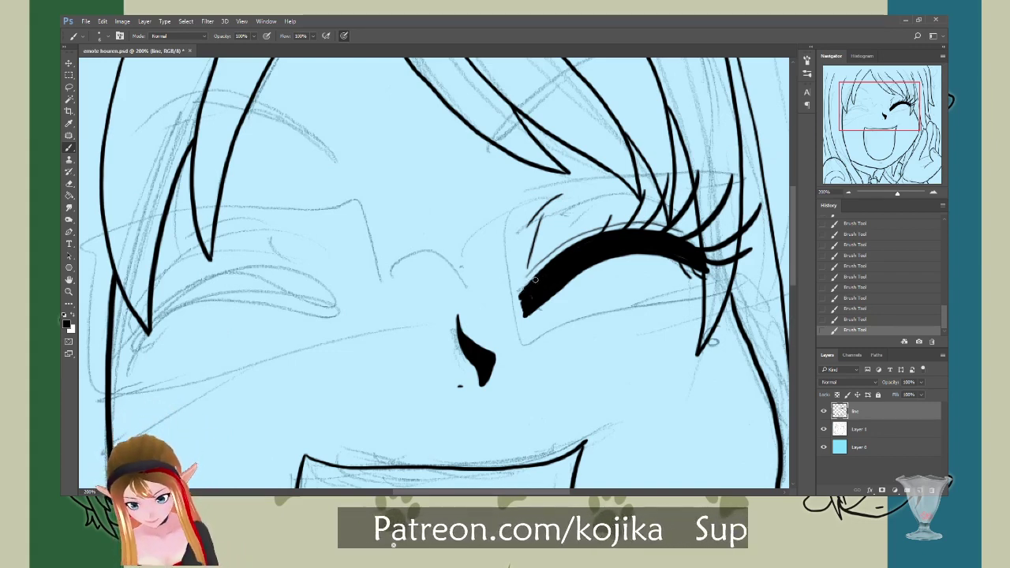
{"action": "left_click_drag", "start_coordinate": [526, 290], "coordinate": [524, 318]}
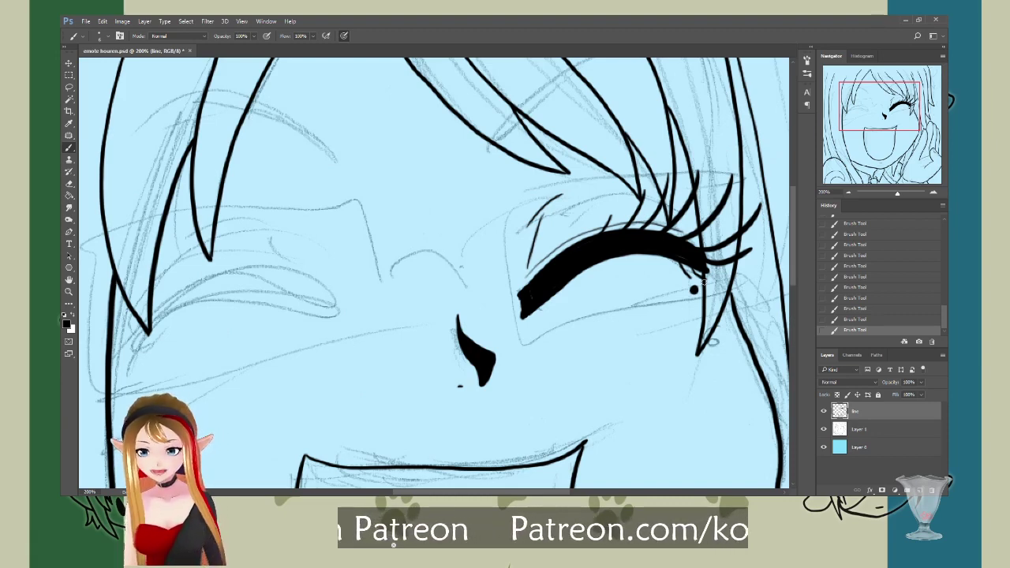
{"action": "key", "text": "ctrl+s"}
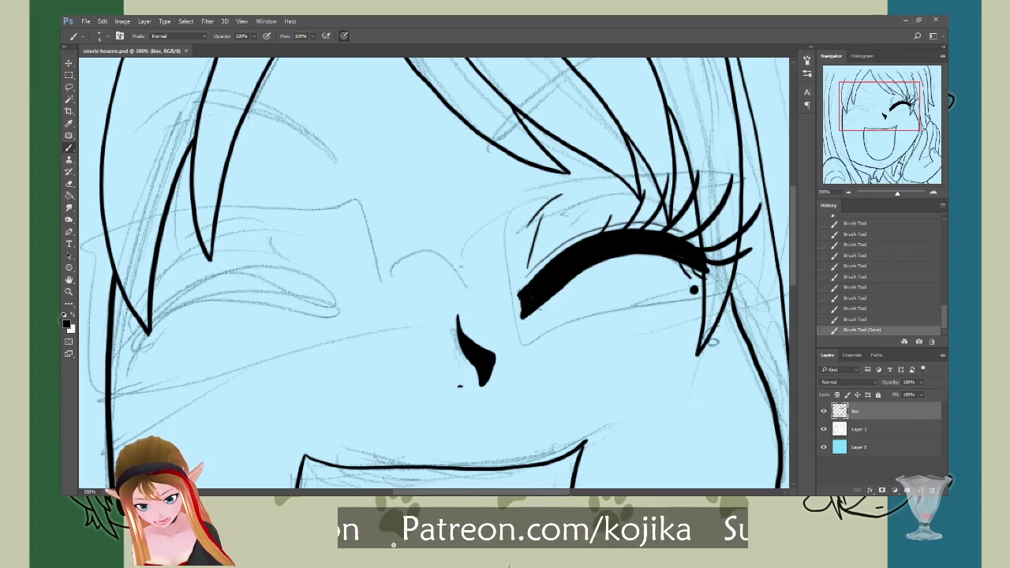
Step: Ink the outline of the left-hand closed eyelid as a thick arc over the sketch and close off its inner end
{"action": "left_click_drag", "start_coordinate": [569, 493], "coordinate": [543, 493]}
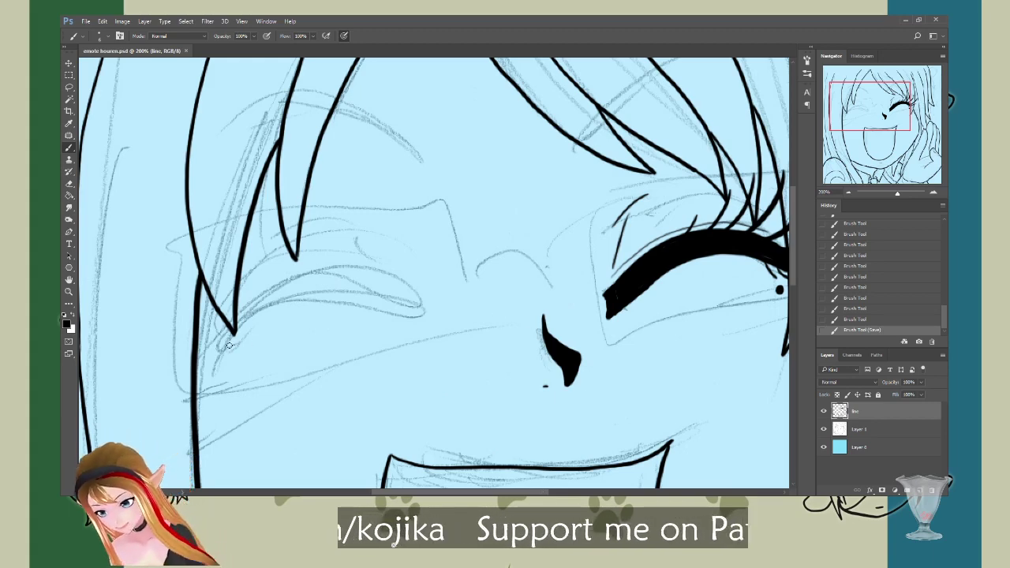
{"action": "mouse_move", "coordinate": [224, 353]}
{"action": "left_mouse_down"}
{"action": "mouse_move", "coordinate": [245, 320]}
{"action": "mouse_move", "coordinate": [316, 275]}
{"action": "mouse_move", "coordinate": [390, 273]}
{"action": "mouse_move", "coordinate": [448, 297]}
{"action": "left_mouse_up"}
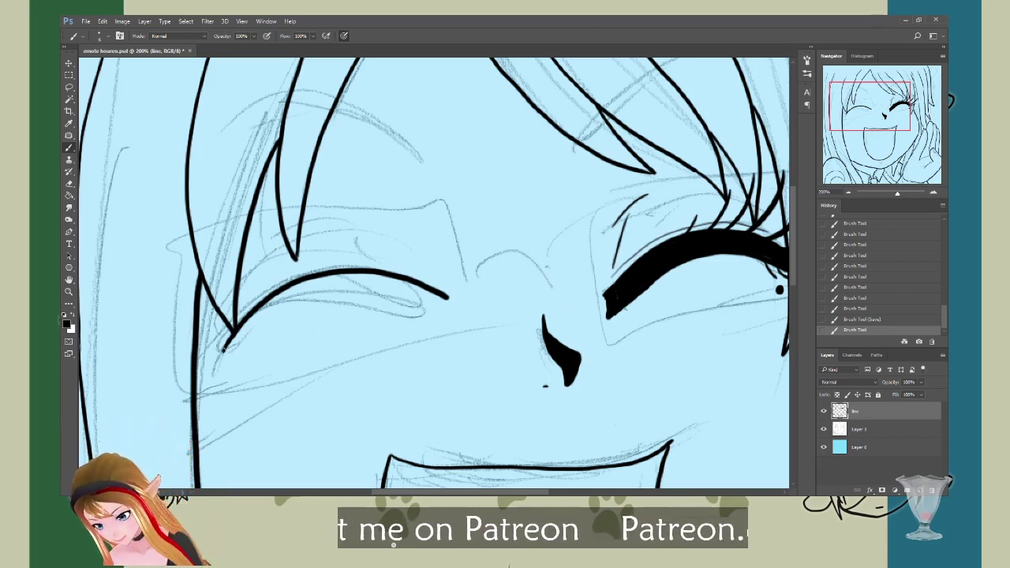
{"action": "mouse_move", "coordinate": [221, 350]}
{"action": "left_mouse_down"}
{"action": "mouse_move", "coordinate": [226, 379]}
{"action": "mouse_move", "coordinate": [312, 322]}
{"action": "mouse_move", "coordinate": [383, 305]}
{"action": "mouse_move", "coordinate": [446, 317]}
{"action": "left_mouse_up"}
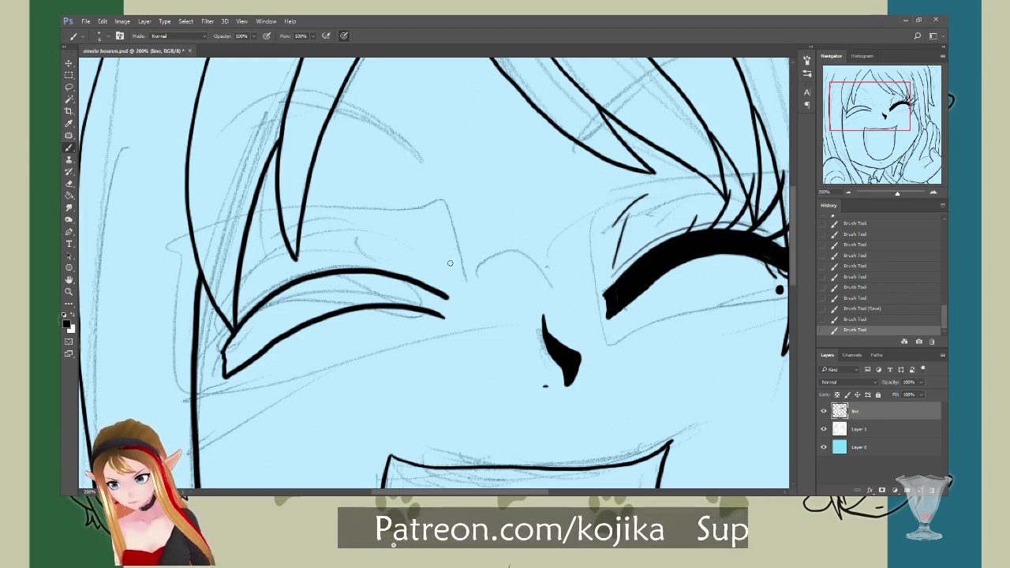
{"action": "mouse_move", "coordinate": [408, 279]}
{"action": "left_mouse_down"}
{"action": "mouse_move", "coordinate": [454, 298]}
{"action": "mouse_move", "coordinate": [451, 308]}
{"action": "left_mouse_up"}
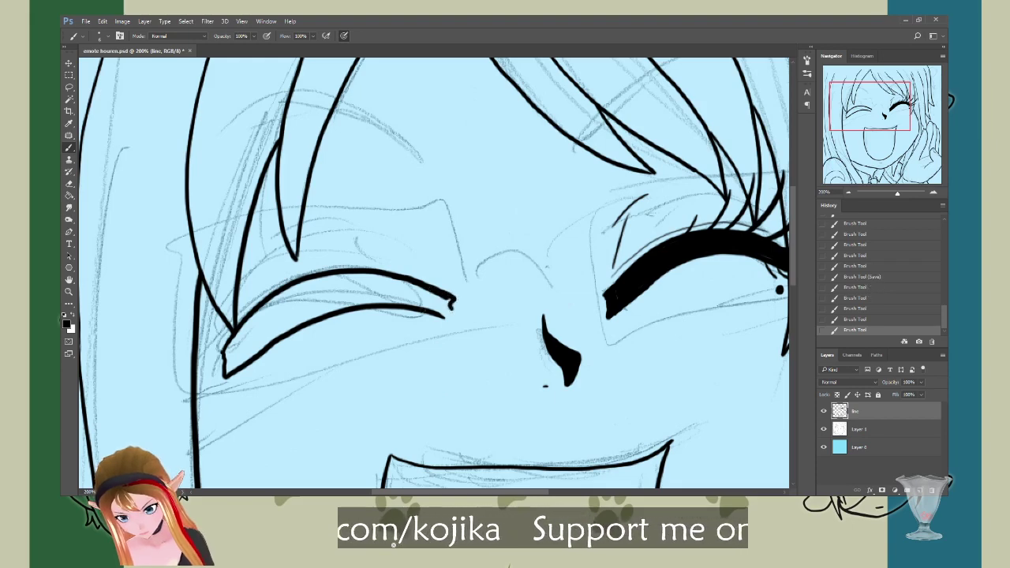
{"action": "left_click_drag", "start_coordinate": [359, 306], "coordinate": [439, 318]}
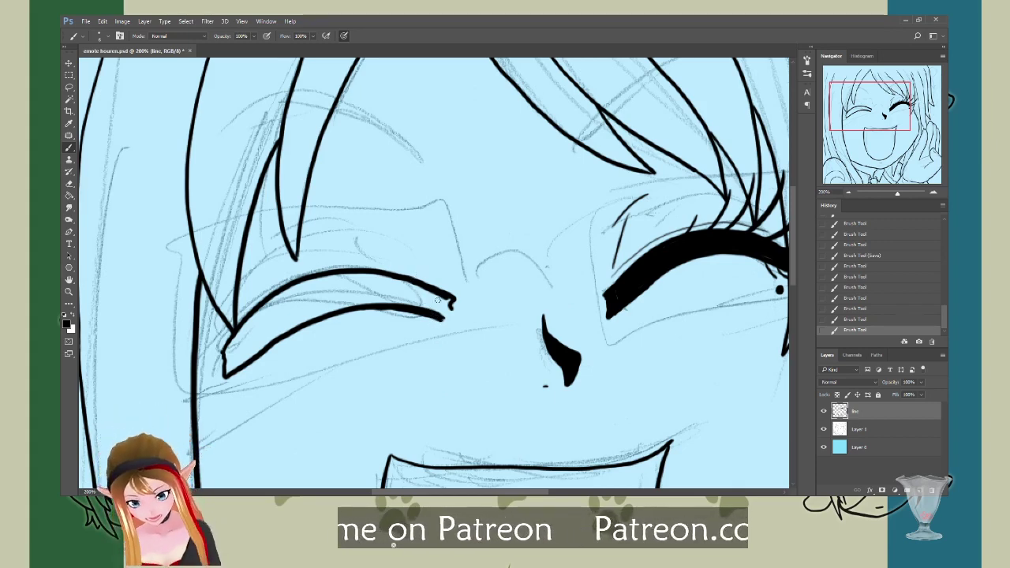
{"action": "mouse_move", "coordinate": [432, 318]}
{"action": "left_mouse_down"}
{"action": "mouse_move", "coordinate": [447, 321]}
{"action": "mouse_move", "coordinate": [452, 302]}
{"action": "mouse_move", "coordinate": [447, 325]}
{"action": "mouse_move", "coordinate": [453, 302]}
{"action": "left_mouse_up"}
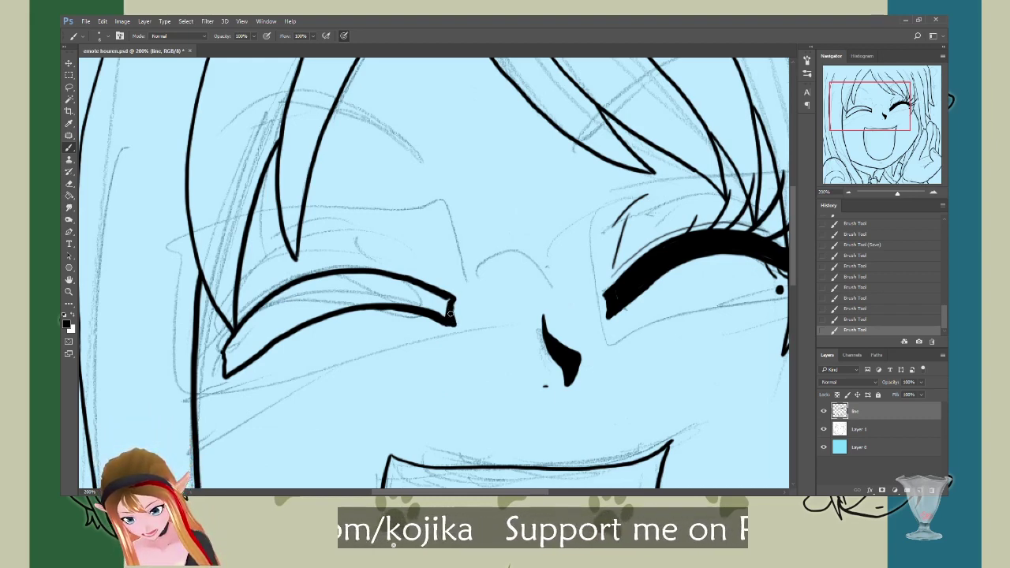
{"action": "left_click_drag", "start_coordinate": [451, 310], "coordinate": [451, 307]}
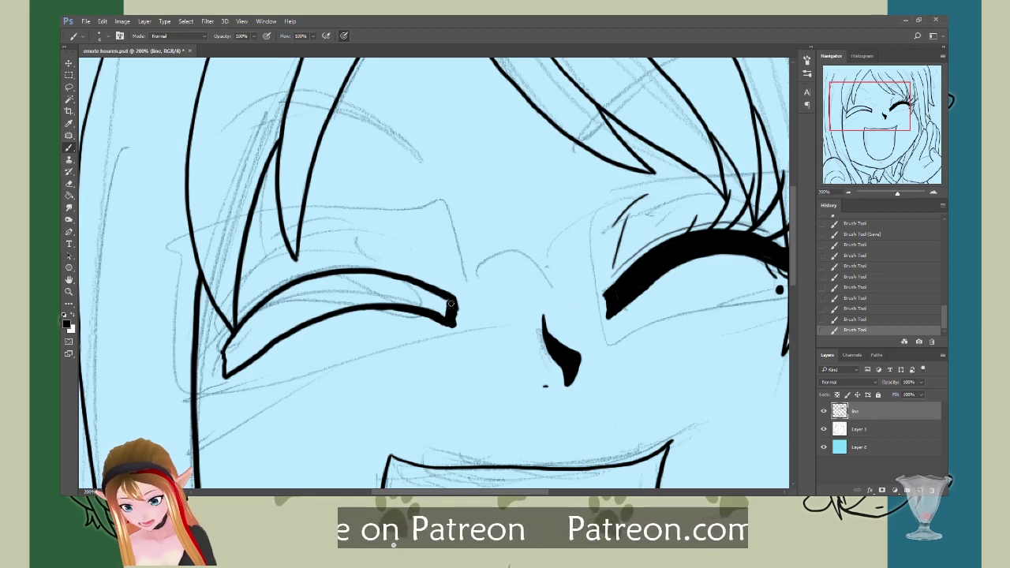
{"action": "left_click_drag", "start_coordinate": [451, 303], "coordinate": [455, 312]}
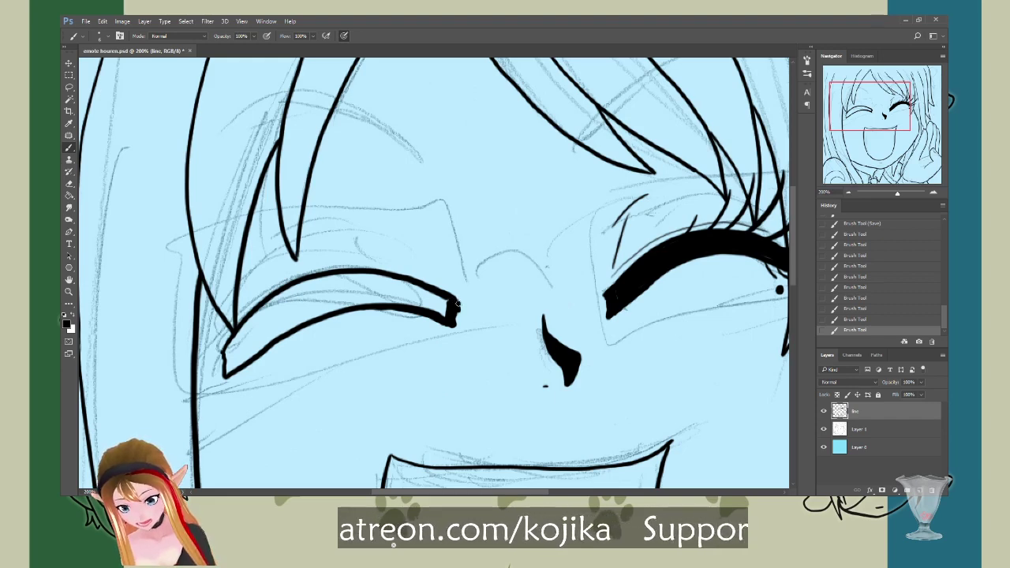
{"action": "left_click_drag", "start_coordinate": [454, 314], "coordinate": [455, 318]}
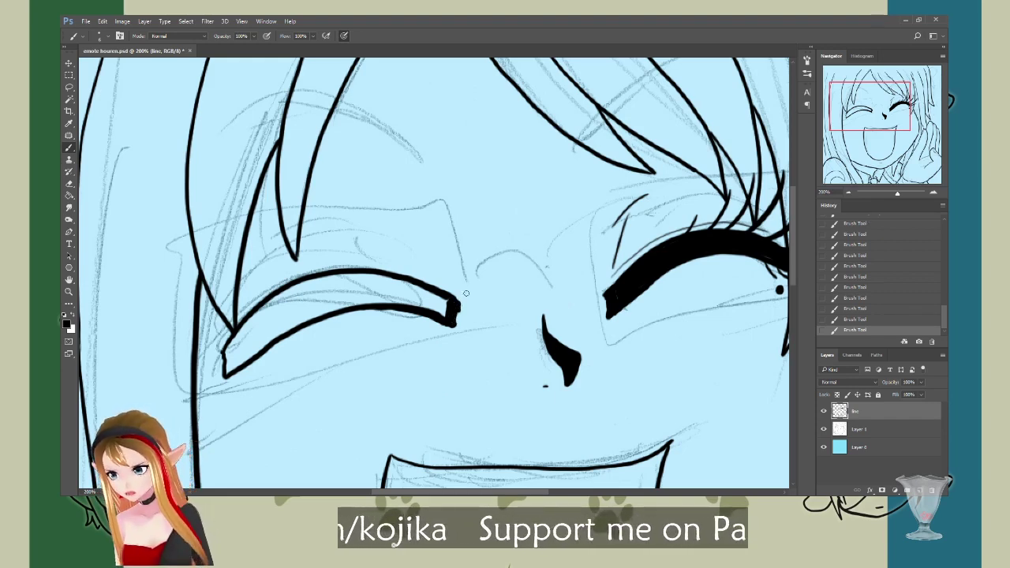
Step: Fill the left-hand eyelid outline with black and brush over the thin gaps along its lower and upper edges
{"action": "left_click", "coordinate": [69, 195]}
{"action": "left_click", "coordinate": [396, 289]}
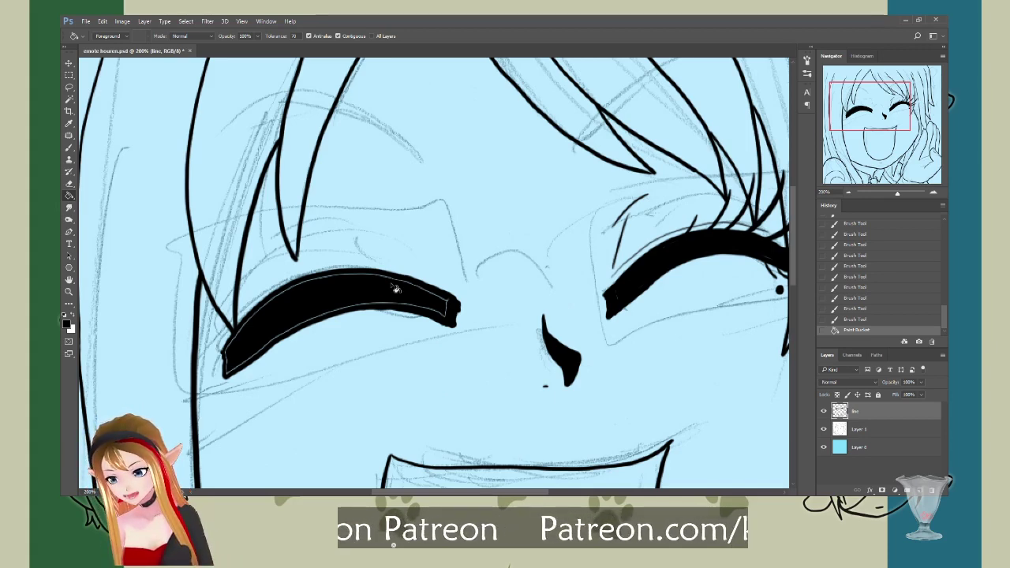
{"action": "left_click", "coordinate": [70, 147]}
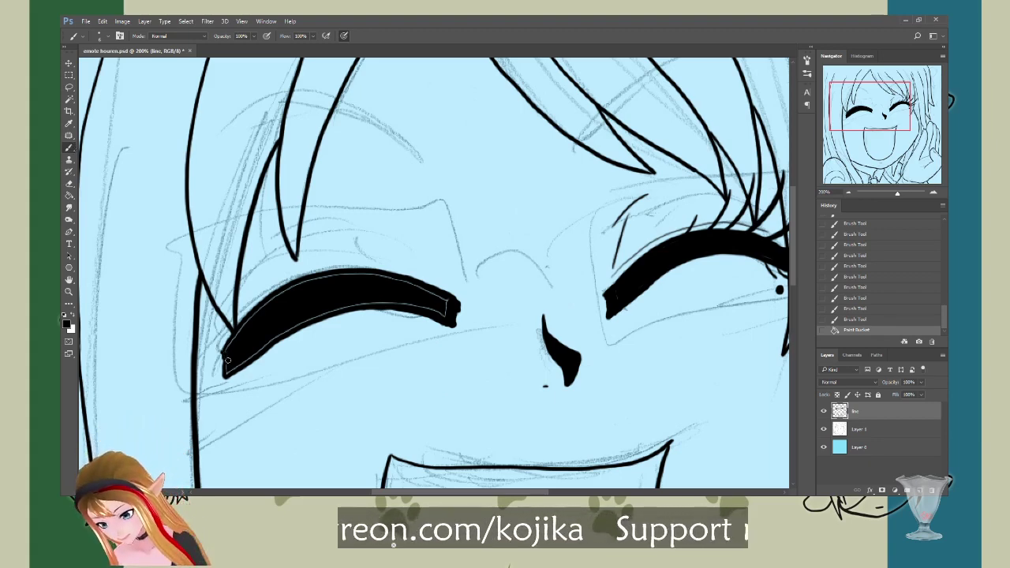
{"action": "mouse_move", "coordinate": [224, 372]}
{"action": "left_mouse_down"}
{"action": "mouse_move", "coordinate": [303, 321]}
{"action": "mouse_move", "coordinate": [354, 304]}
{"action": "mouse_move", "coordinate": [451, 314]}
{"action": "left_mouse_up"}
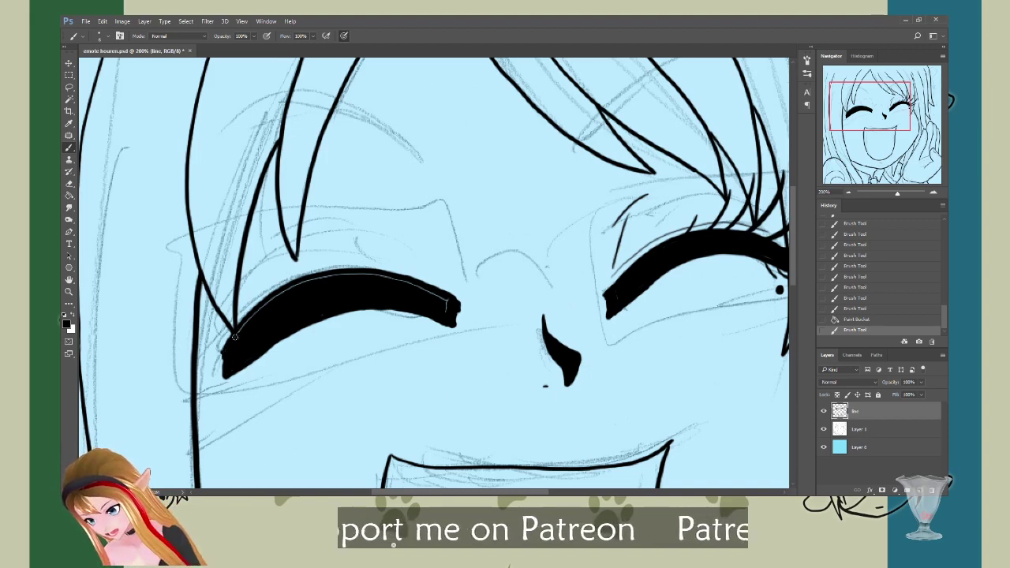
{"action": "mouse_move", "coordinate": [261, 311]}
{"action": "left_mouse_down"}
{"action": "mouse_move", "coordinate": [325, 276]}
{"action": "mouse_move", "coordinate": [304, 286]}
{"action": "mouse_move", "coordinate": [360, 275]}
{"action": "mouse_move", "coordinate": [447, 302]}
{"action": "left_mouse_up"}
Step: Hide the sketch layer, erase the rough lower edge of the left-hand eyelid to smooth it, and show the sketch again
{"action": "left_click", "coordinate": [823, 429]}
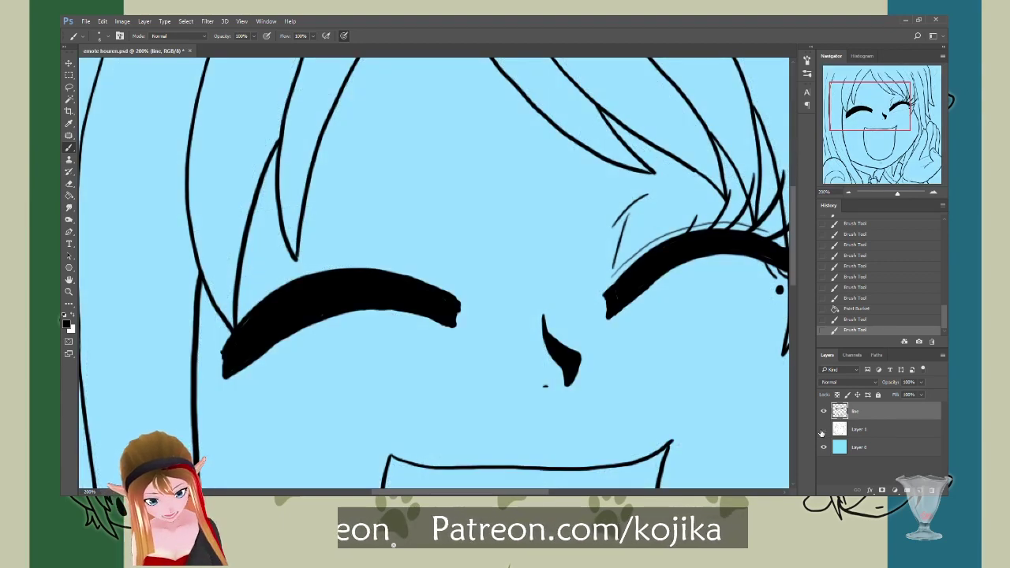
{"action": "mouse_move", "coordinate": [517, 491]}
{"action": "left_mouse_down"}
{"action": "mouse_move", "coordinate": [555, 491]}
{"action": "mouse_move", "coordinate": [515, 491]}
{"action": "left_mouse_up"}
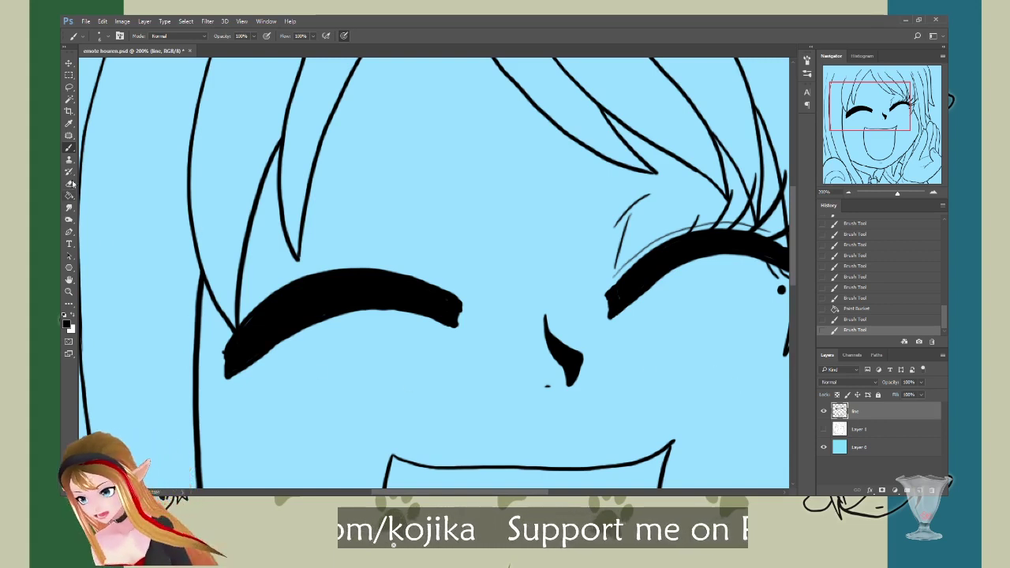
{"action": "key", "text": "e"}
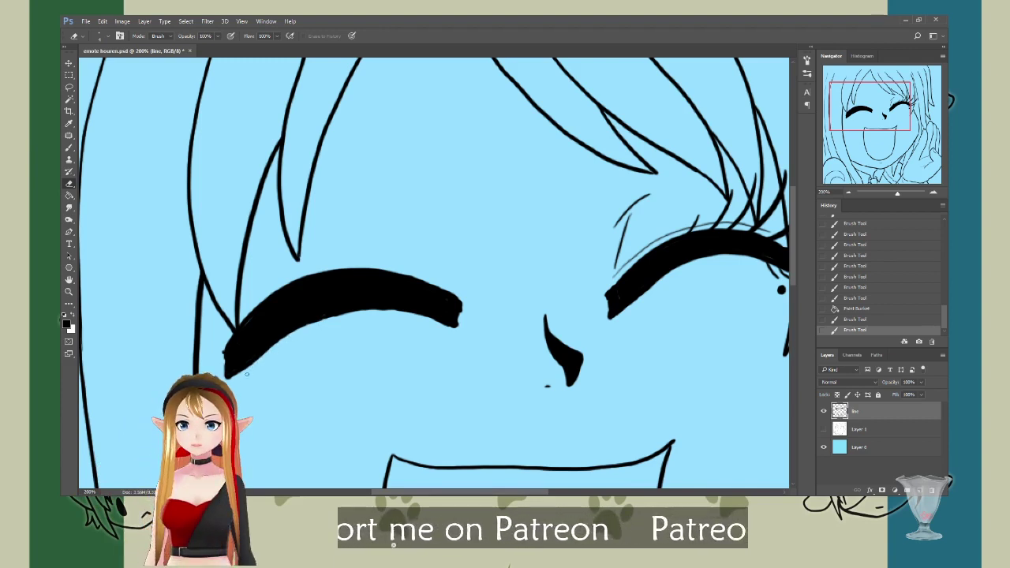
{"action": "mouse_move", "coordinate": [247, 374]}
{"action": "left_mouse_down"}
{"action": "mouse_move", "coordinate": [268, 352]}
{"action": "mouse_move", "coordinate": [354, 315]}
{"action": "mouse_move", "coordinate": [300, 333]}
{"action": "mouse_move", "coordinate": [325, 319]}
{"action": "mouse_move", "coordinate": [395, 319]}
{"action": "left_mouse_up"}
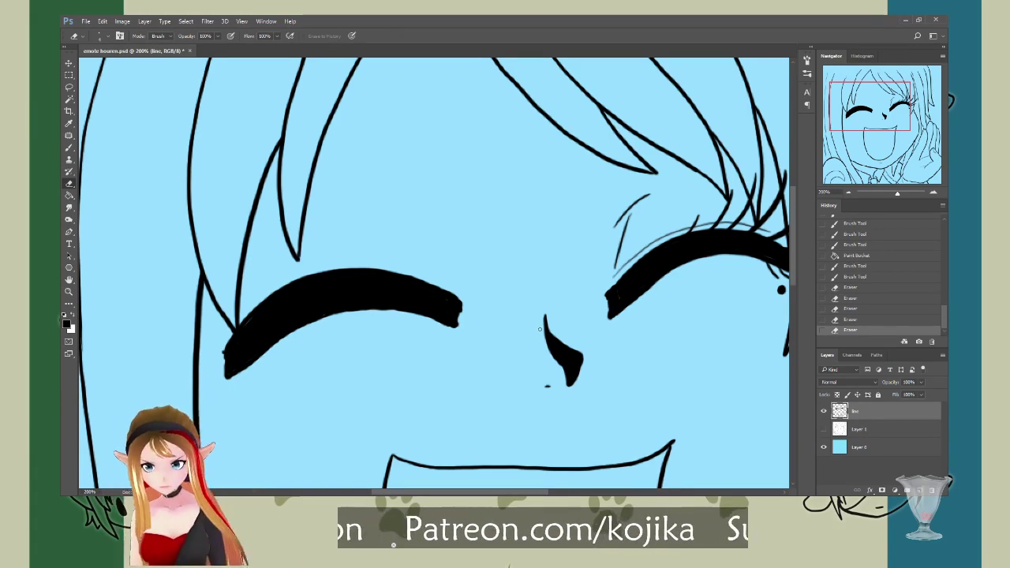
{"action": "left_click", "coordinate": [823, 428]}
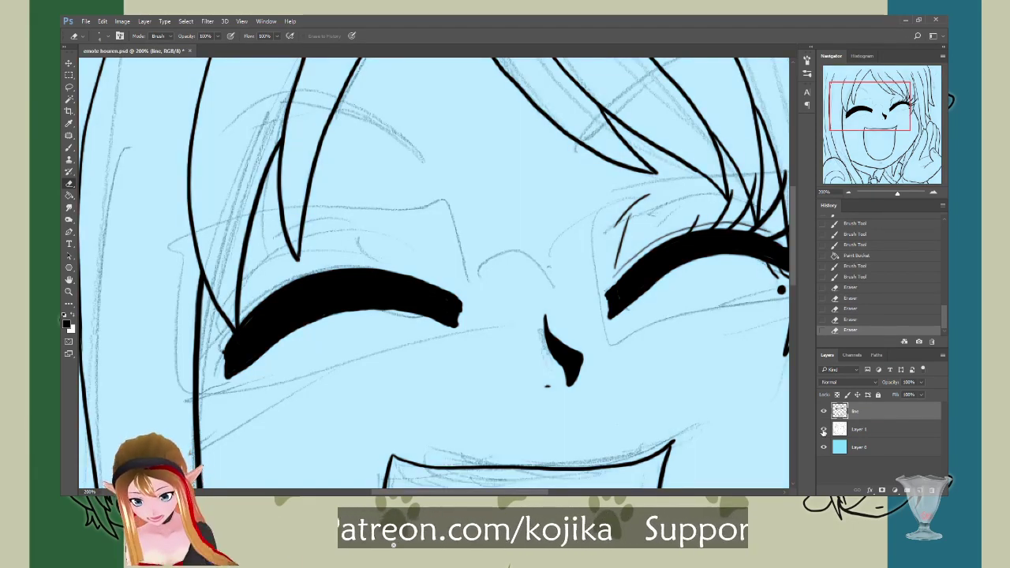
Step: Draw a thin crease line closely following the upper edge of the left-hand eyelid, redoing the first stroke, and save the file
{"action": "left_click", "coordinate": [70, 148]}
{"action": "mouse_move", "coordinate": [238, 308]}
{"action": "left_mouse_down"}
{"action": "mouse_move", "coordinate": [321, 266]}
{"action": "mouse_move", "coordinate": [426, 275]}
{"action": "left_mouse_up"}
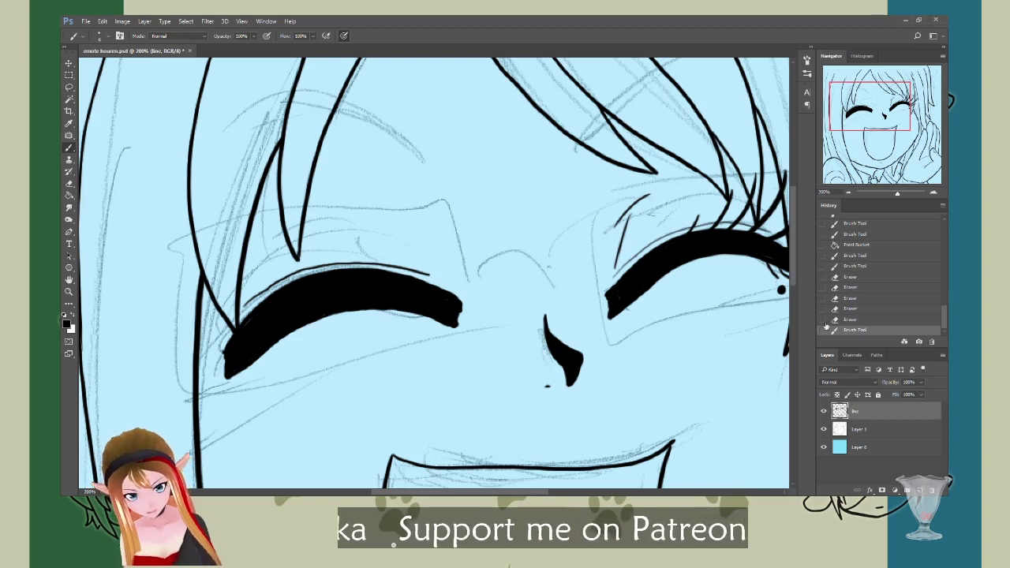
{"action": "key", "text": "ctrl+z"}
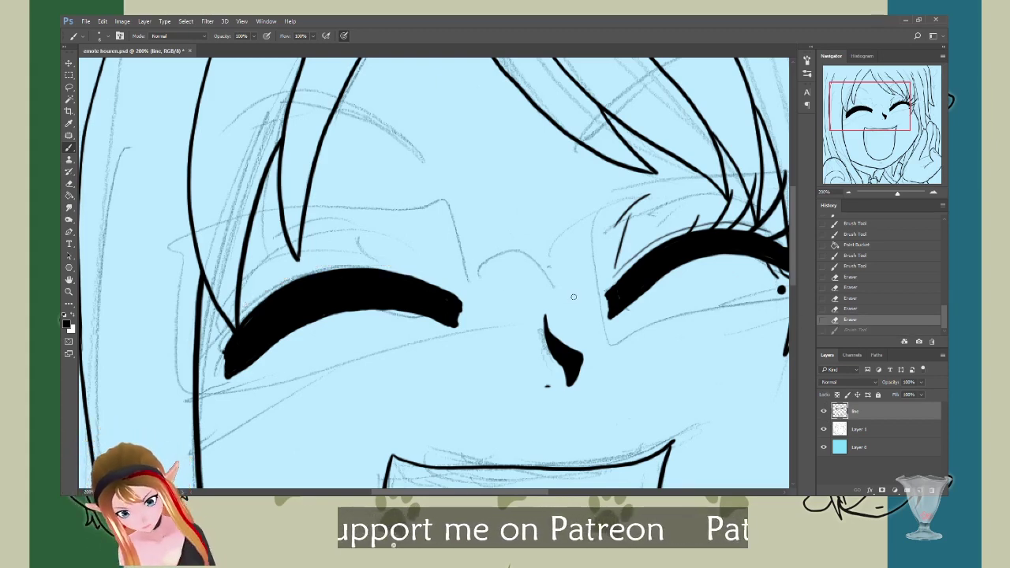
{"action": "mouse_move", "coordinate": [263, 291]}
{"action": "left_mouse_down"}
{"action": "mouse_move", "coordinate": [355, 260]}
{"action": "mouse_move", "coordinate": [438, 278]}
{"action": "left_mouse_up"}
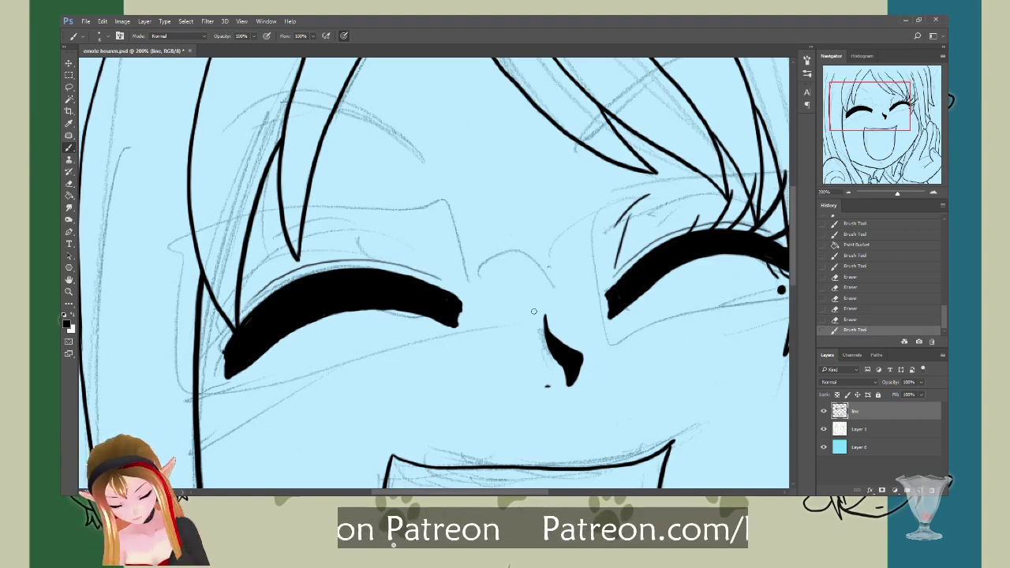
{"action": "left_click", "coordinate": [822, 430]}
{"action": "left_click", "coordinate": [822, 429]}
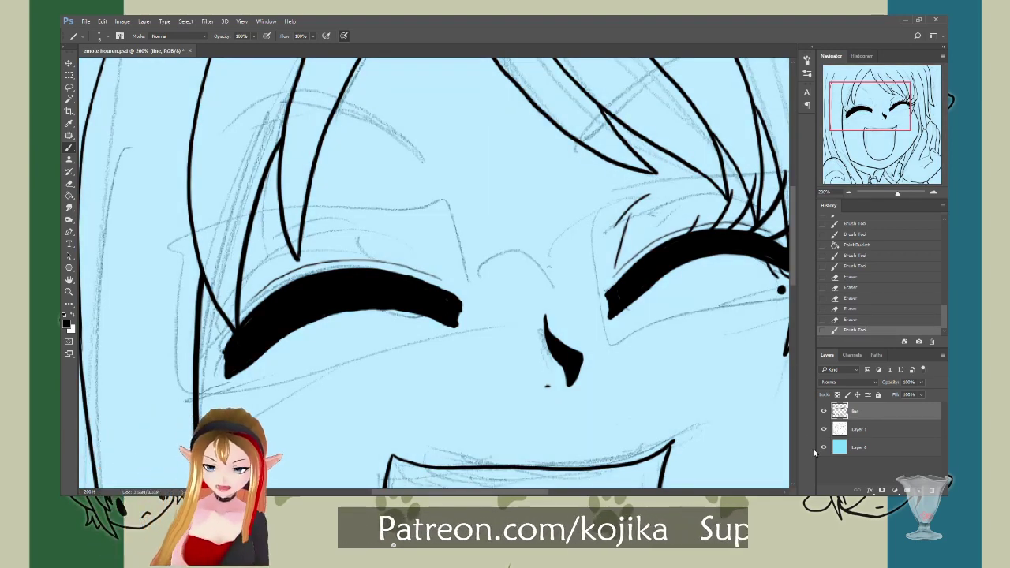
{"action": "key", "text": "ctrl+s"}
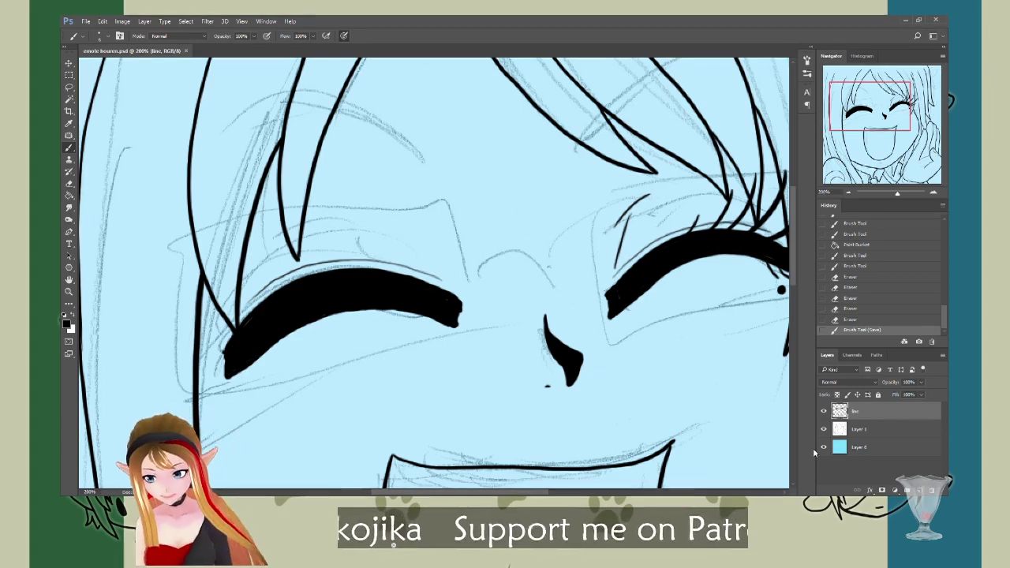
Step: Ink two short strokes above the left-hand eye's inner end, one slanting down and one nearly horizontal, redrawing the upper one until it fits
{"action": "left_click_drag", "start_coordinate": [415, 220], "coordinate": [438, 271]}
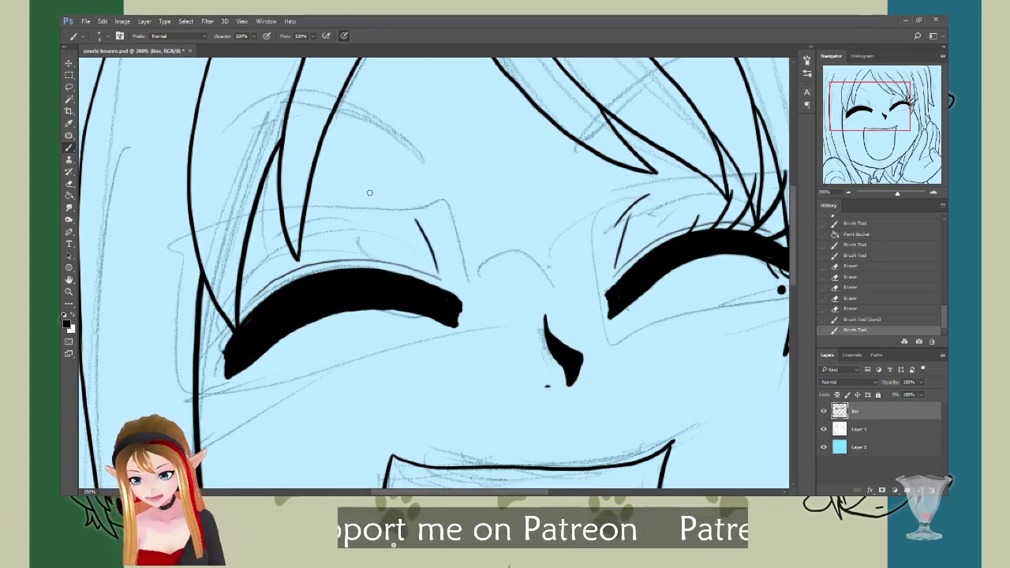
{"action": "left_click_drag", "start_coordinate": [379, 204], "coordinate": [417, 214]}
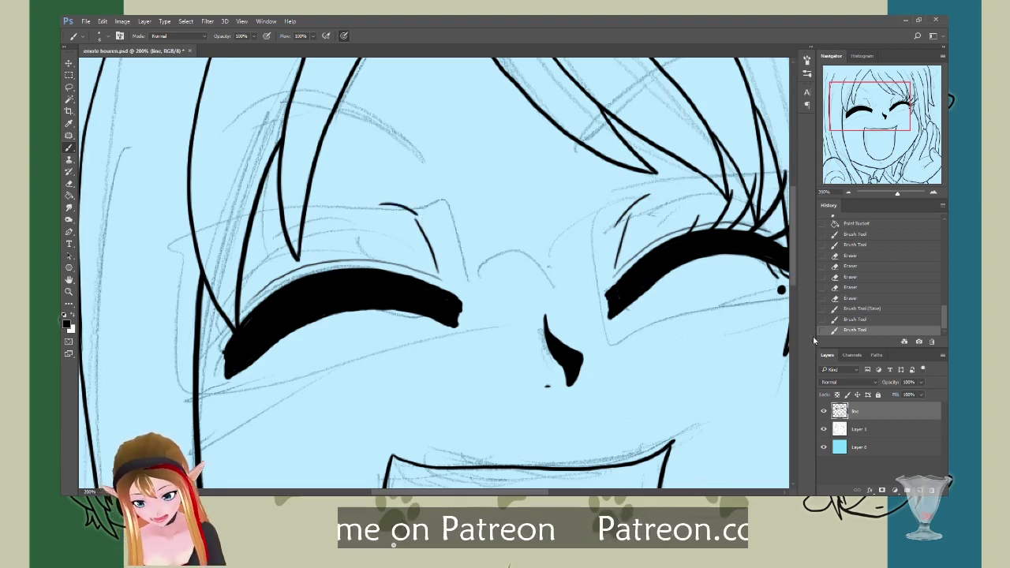
{"action": "left_click", "coordinate": [857, 320]}
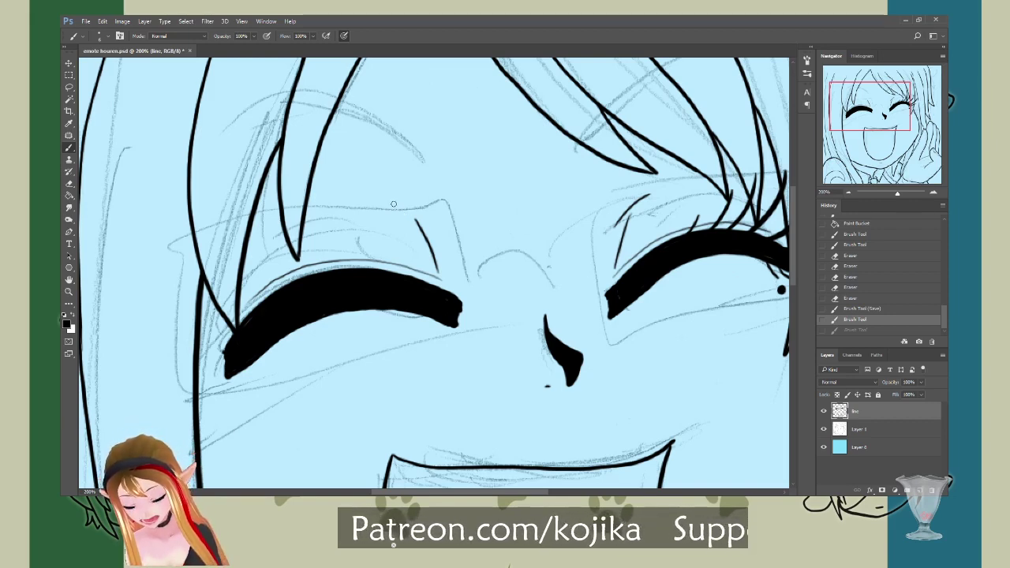
{"action": "left_click_drag", "start_coordinate": [382, 204], "coordinate": [421, 211]}
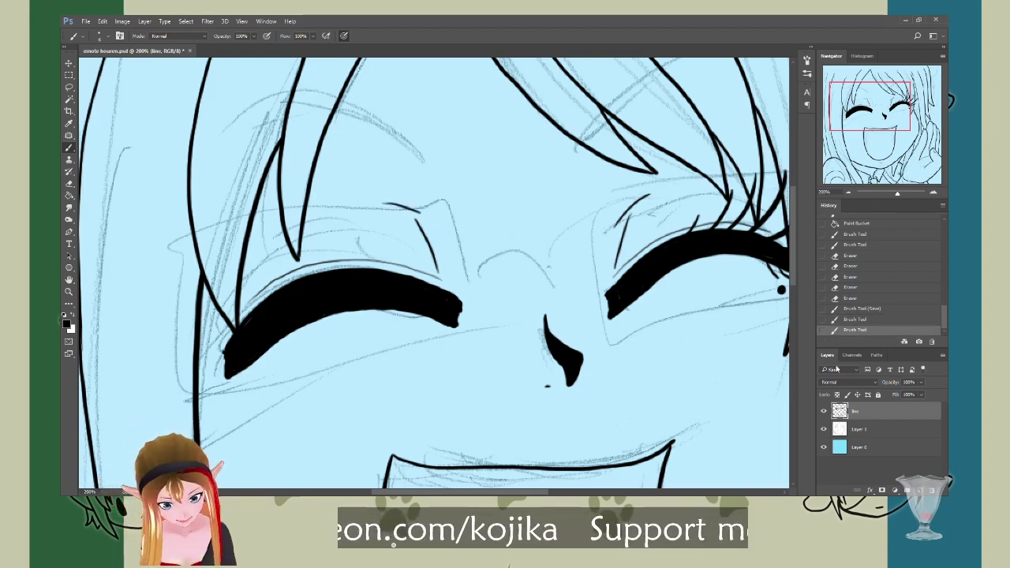
{"action": "left_click", "coordinate": [861, 319]}
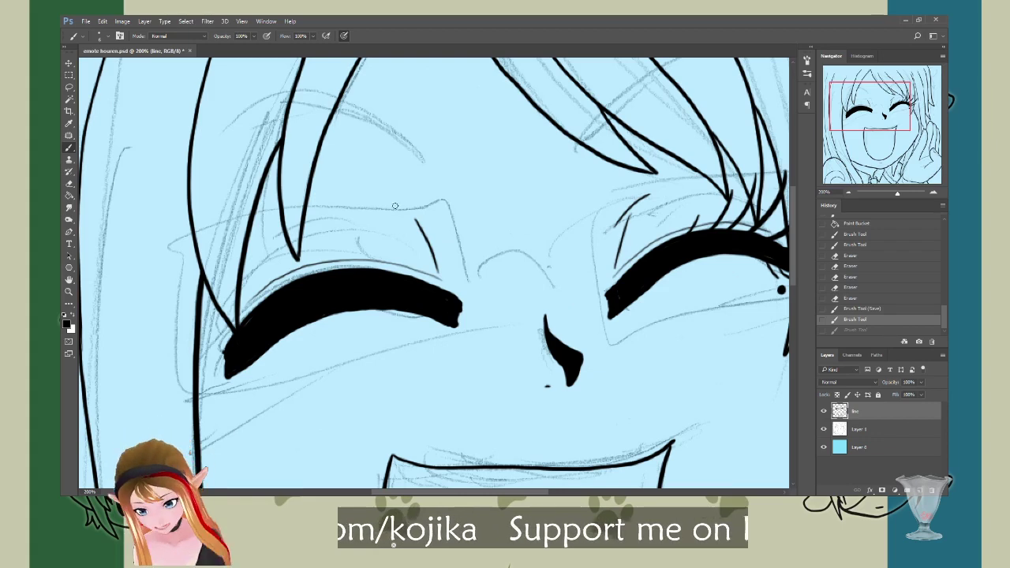
{"action": "left_click_drag", "start_coordinate": [387, 204], "coordinate": [425, 212]}
{"action": "left_click", "coordinate": [824, 429]}
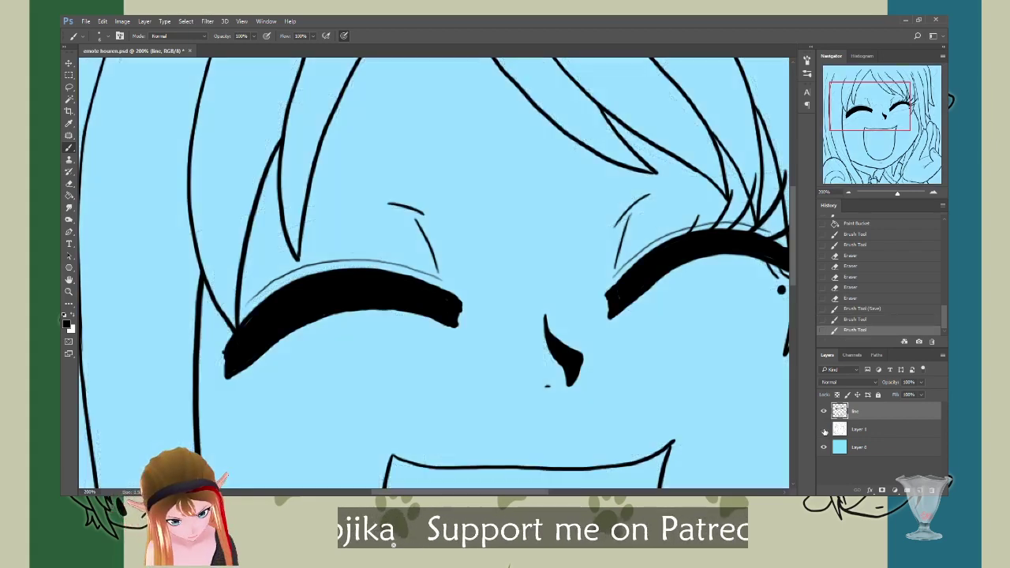
{"action": "left_click", "coordinate": [824, 429]}
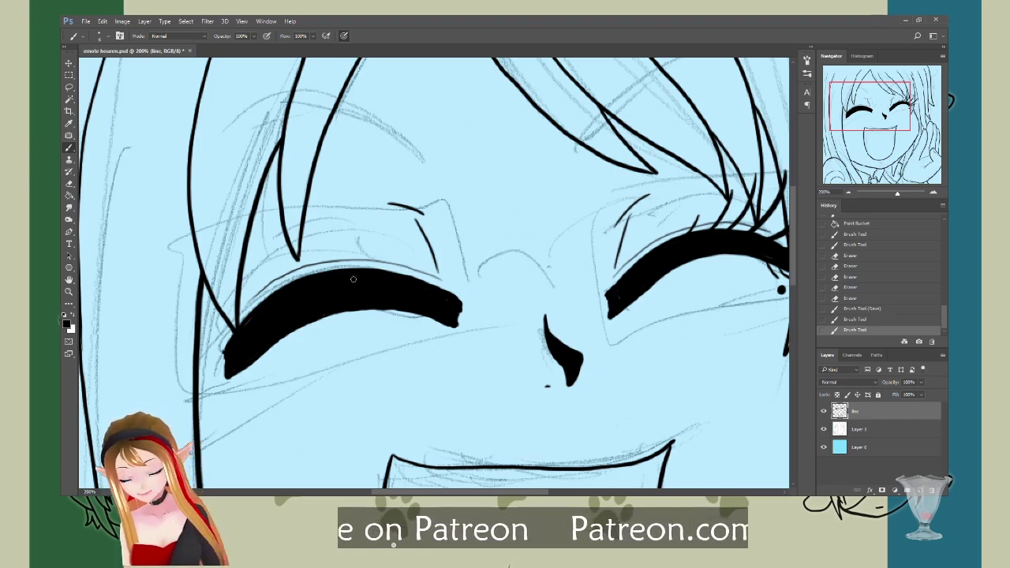
Step: Add a faint slanted stroke above the outer end of each eye, redoing the right-hand one with the sketch layer hidden, and show the sketch again
{"action": "left_click_drag", "start_coordinate": [265, 261], "coordinate": [240, 325]}
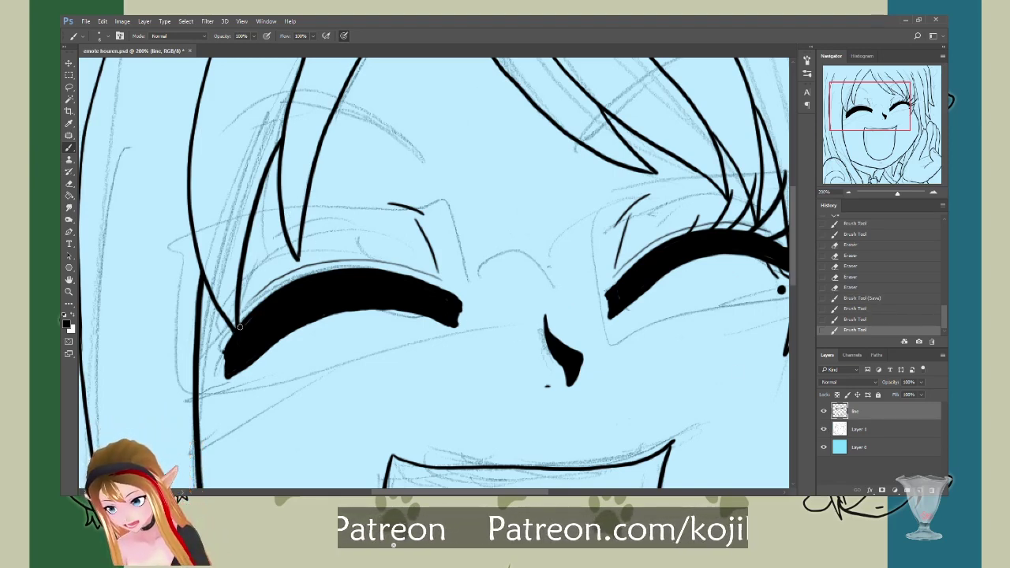
{"action": "left_click", "coordinate": [824, 429]}
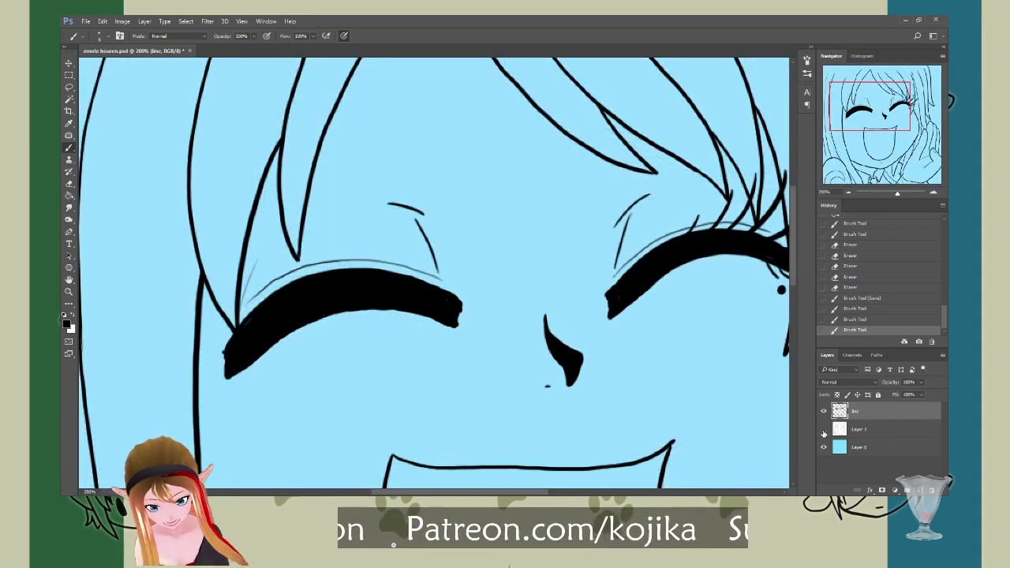
{"action": "left_click_drag", "start_coordinate": [764, 207], "coordinate": [781, 232]}
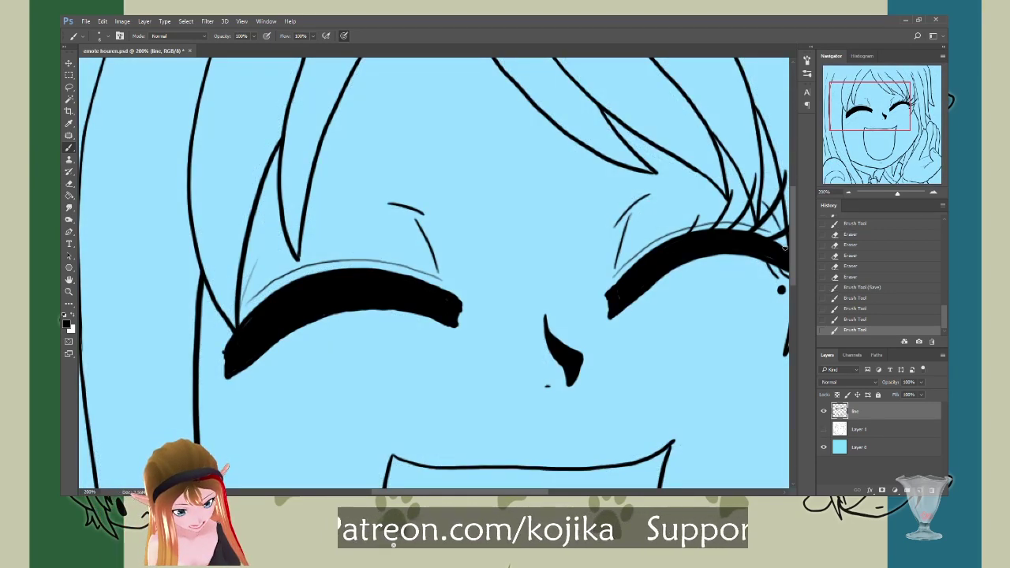
{"action": "key", "text": "ctrl+z"}
{"action": "left_click_drag", "start_coordinate": [763, 200], "coordinate": [782, 233]}
{"action": "left_click", "coordinate": [852, 320]}
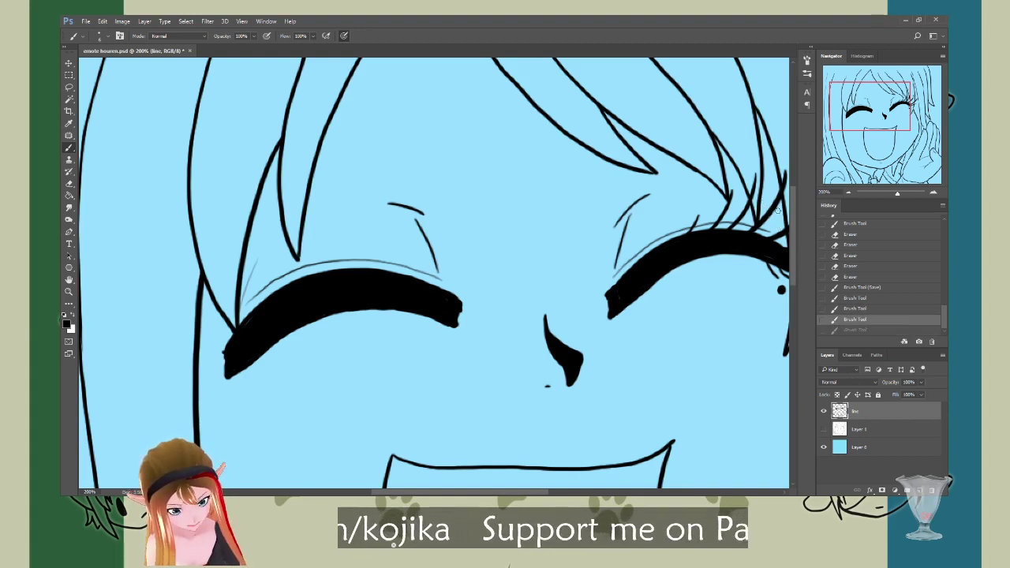
{"action": "left_click_drag", "start_coordinate": [762, 196], "coordinate": [782, 232]}
{"action": "left_click", "coordinate": [844, 319]}
{"action": "left_click", "coordinate": [844, 329]}
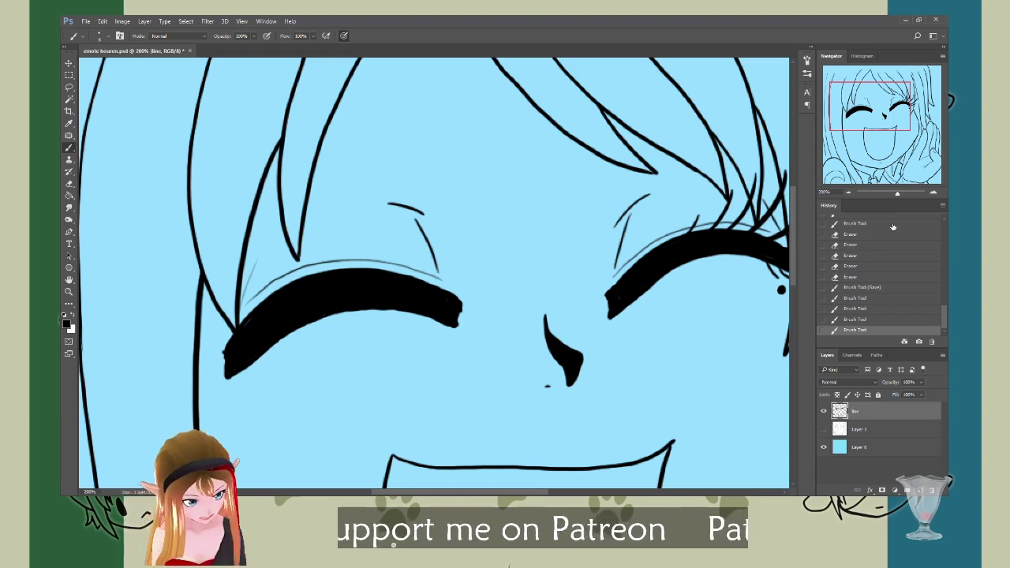
{"action": "left_click", "coordinate": [823, 428]}
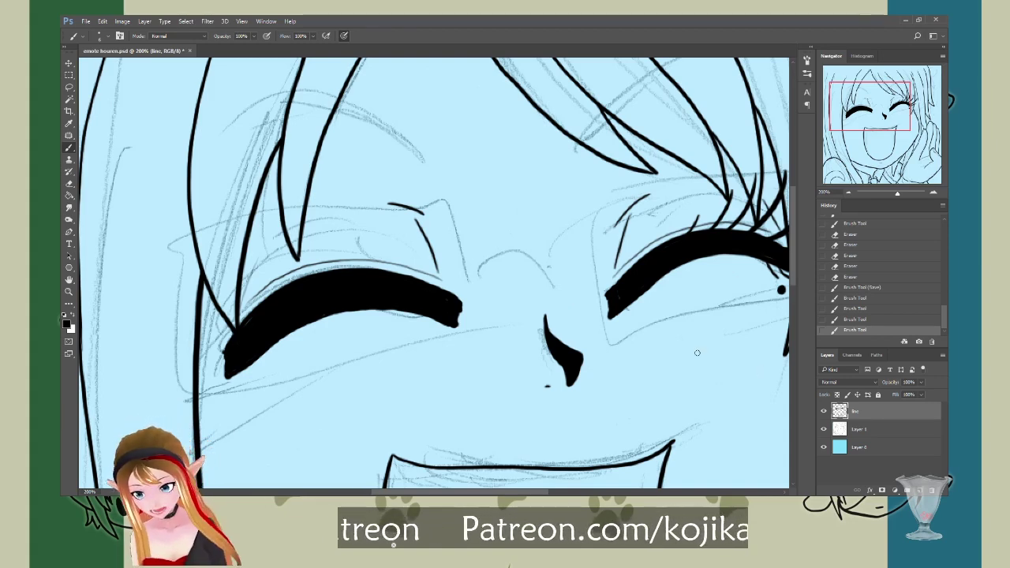
Step: Draw curved upper eyelashes along the outer half of the left-hand eyelid, plus two tiny lashes beneath its outer corner
{"action": "left_click_drag", "start_coordinate": [351, 268], "coordinate": [262, 244]}
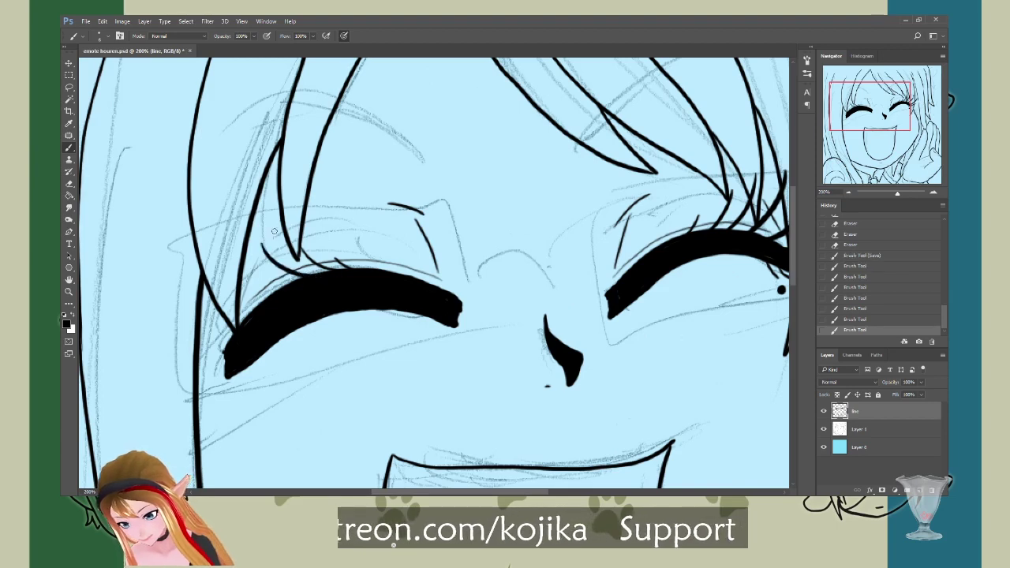
{"action": "left_click_drag", "start_coordinate": [292, 282], "coordinate": [226, 249]}
{"action": "mouse_move", "coordinate": [261, 308]}
{"action": "left_mouse_down"}
{"action": "mouse_move", "coordinate": [229, 298]}
{"action": "mouse_move", "coordinate": [193, 260]}
{"action": "left_mouse_up"}
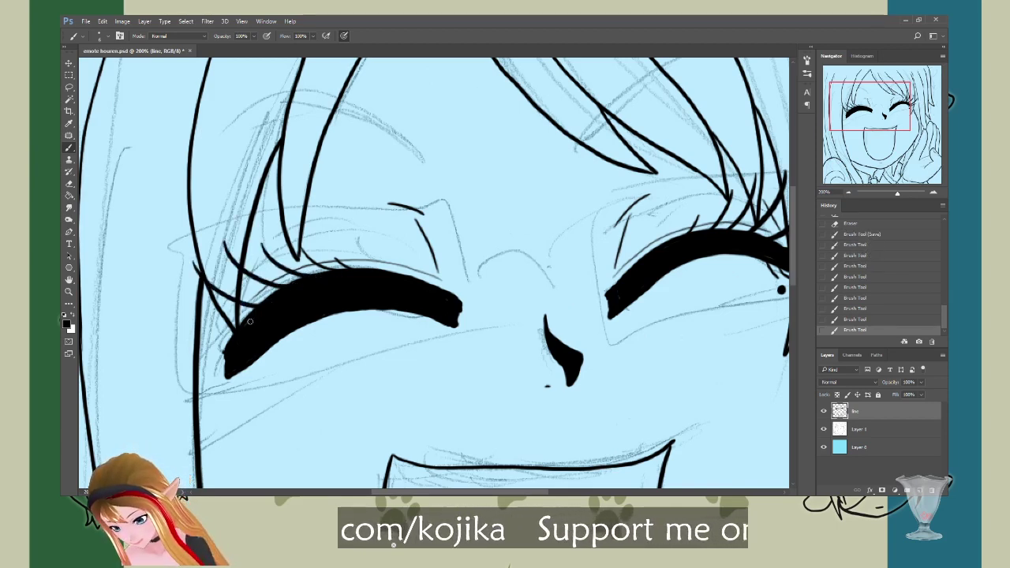
{"action": "left_click_drag", "start_coordinate": [233, 333], "coordinate": [170, 314]}
{"action": "left_click_drag", "start_coordinate": [226, 356], "coordinate": [168, 360]}
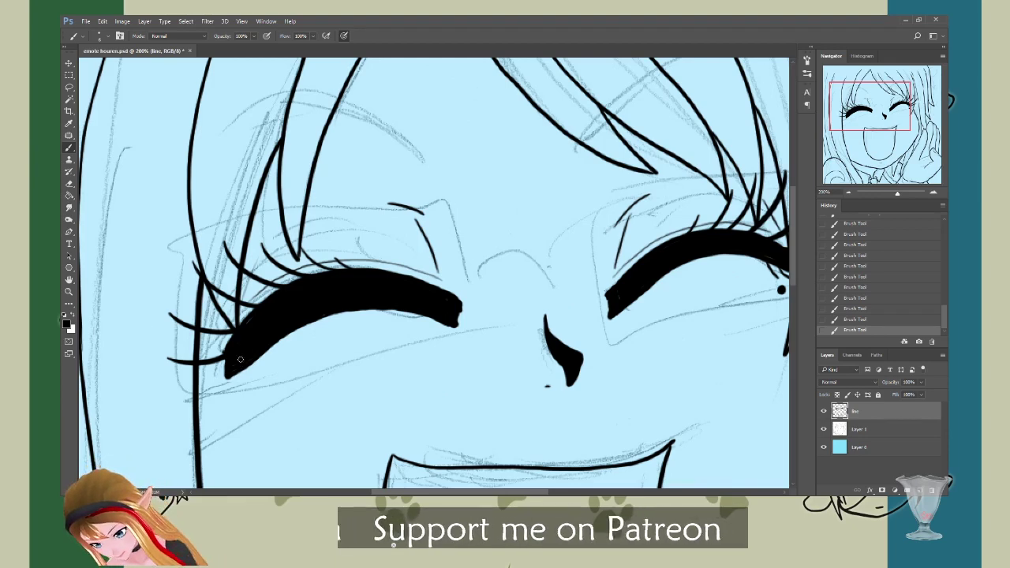
{"action": "left_click_drag", "start_coordinate": [241, 361], "coordinate": [229, 383]}
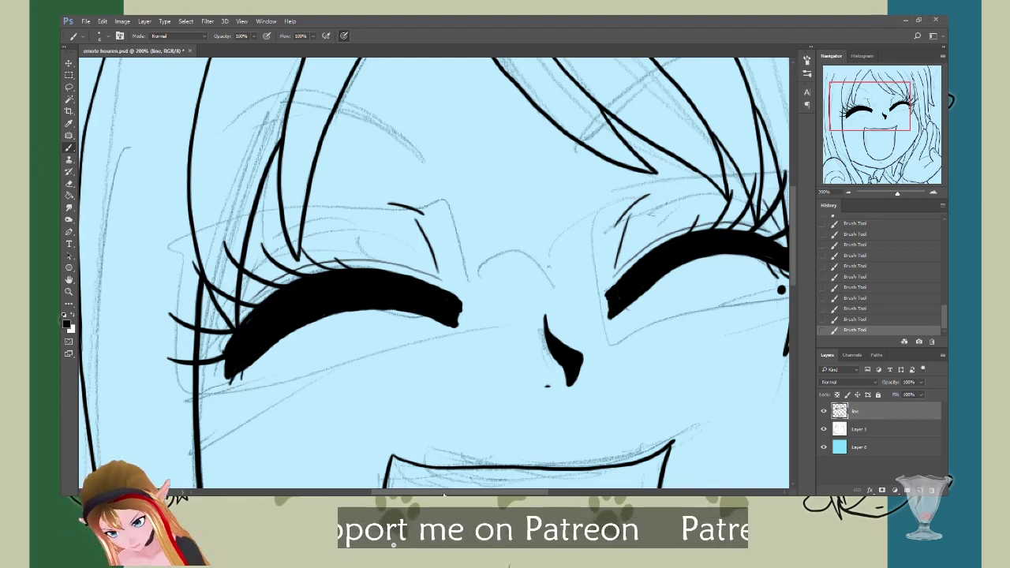
{"action": "left_click_drag", "start_coordinate": [444, 494], "coordinate": [480, 494]}
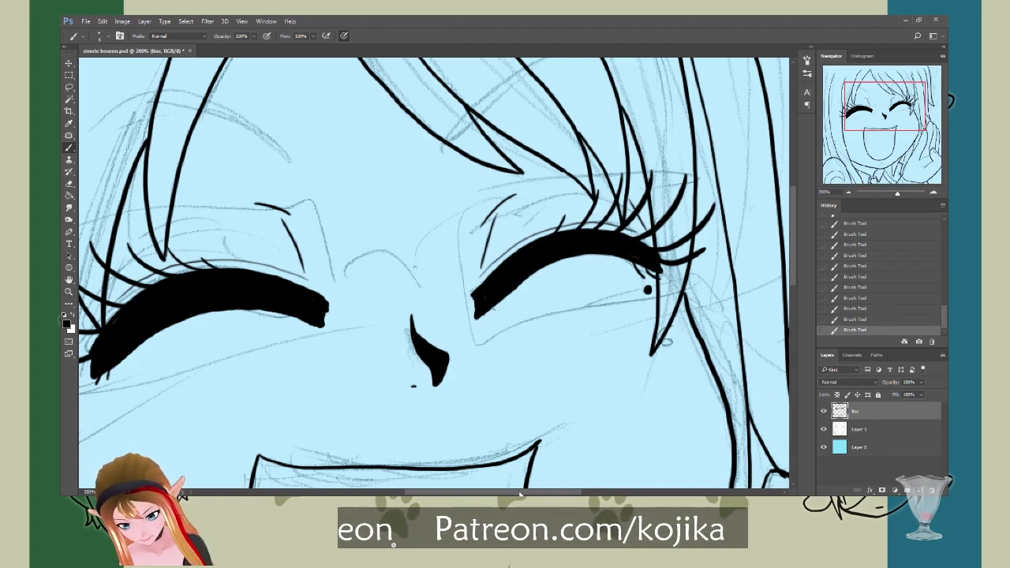
{"action": "scroll", "coordinate": [520, 495], "scroll_direction": "left", "scroll_amount": 4}
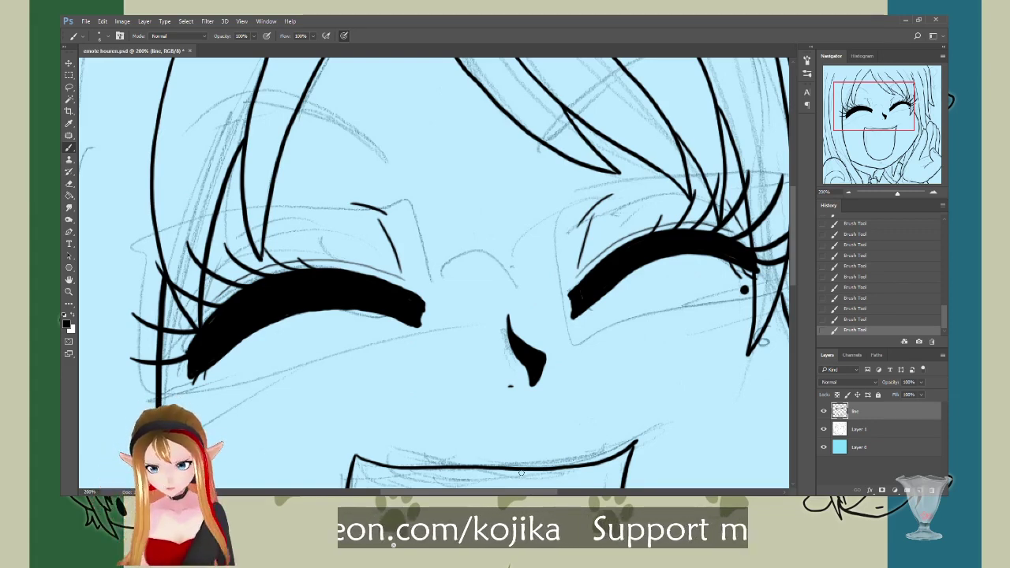
Step: Erase the tiny lashes beneath the left-hand eye's outer corner and trim the eyelid's lower edge smooth
{"action": "left_click", "coordinate": [74, 184]}
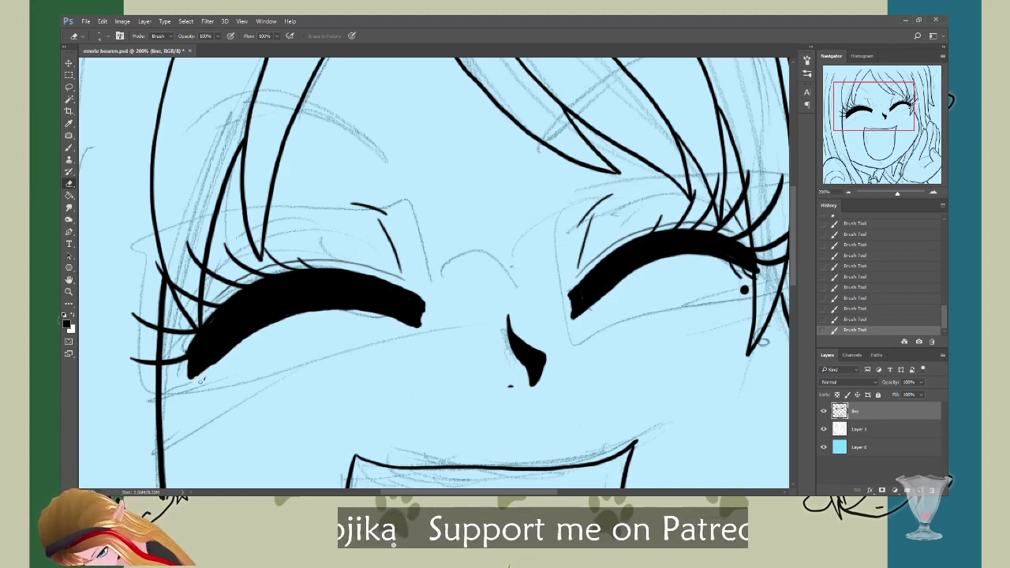
{"action": "left_click_drag", "start_coordinate": [213, 361], "coordinate": [252, 336]}
{"action": "mouse_move", "coordinate": [253, 335]}
{"action": "left_mouse_down"}
{"action": "mouse_move", "coordinate": [296, 319]}
{"action": "mouse_move", "coordinate": [233, 348]}
{"action": "mouse_move", "coordinate": [317, 313]}
{"action": "left_mouse_up"}
Step: Redraw two tiny lashes beneath the left-hand eye's outer corner with the Brush tool, undoing strokes that do not fit
{"action": "left_click", "coordinate": [69, 147]}
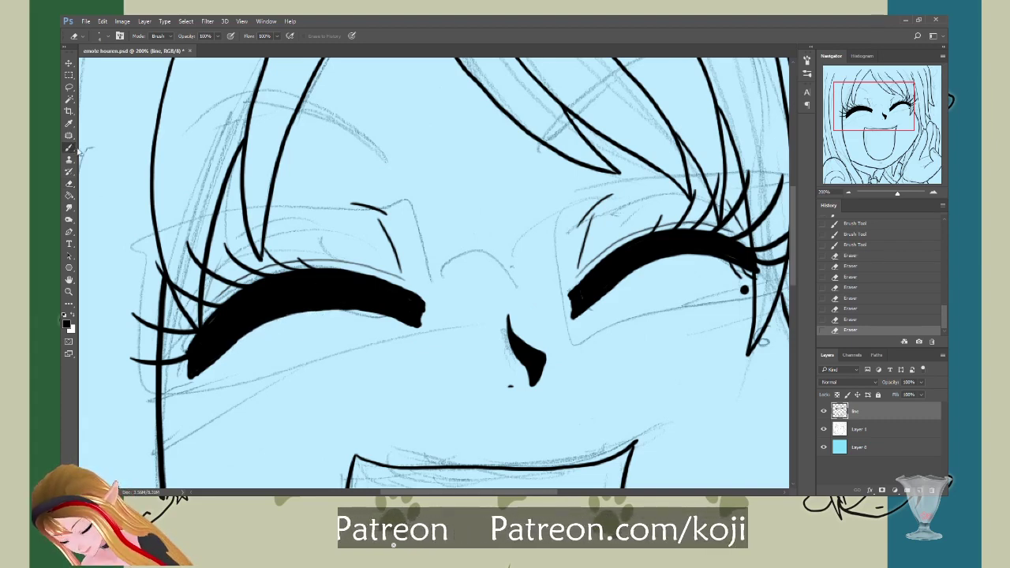
{"action": "left_click_drag", "start_coordinate": [198, 361], "coordinate": [189, 377]}
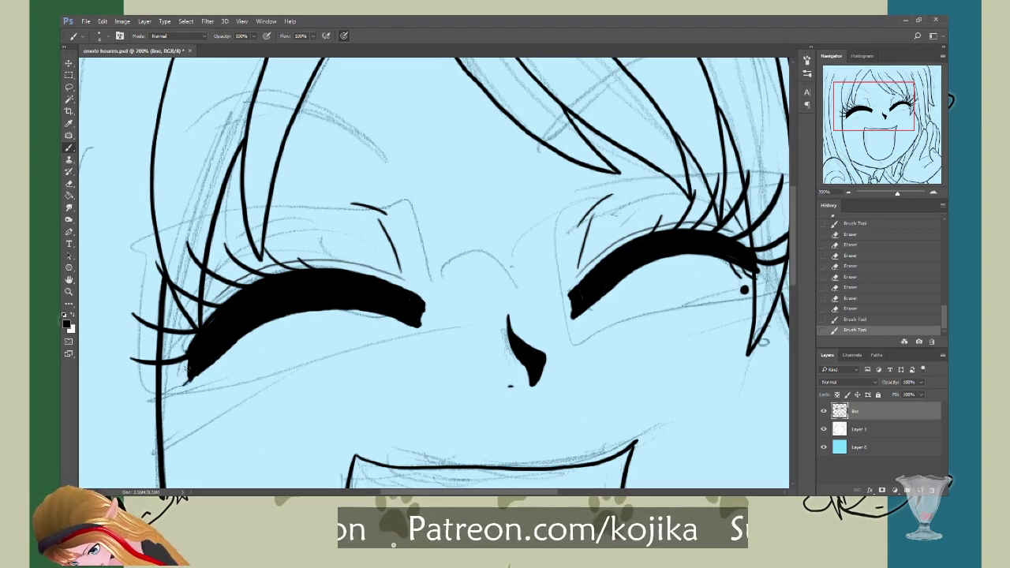
{"action": "left_click", "coordinate": [855, 318]}
{"action": "left_click", "coordinate": [856, 309]}
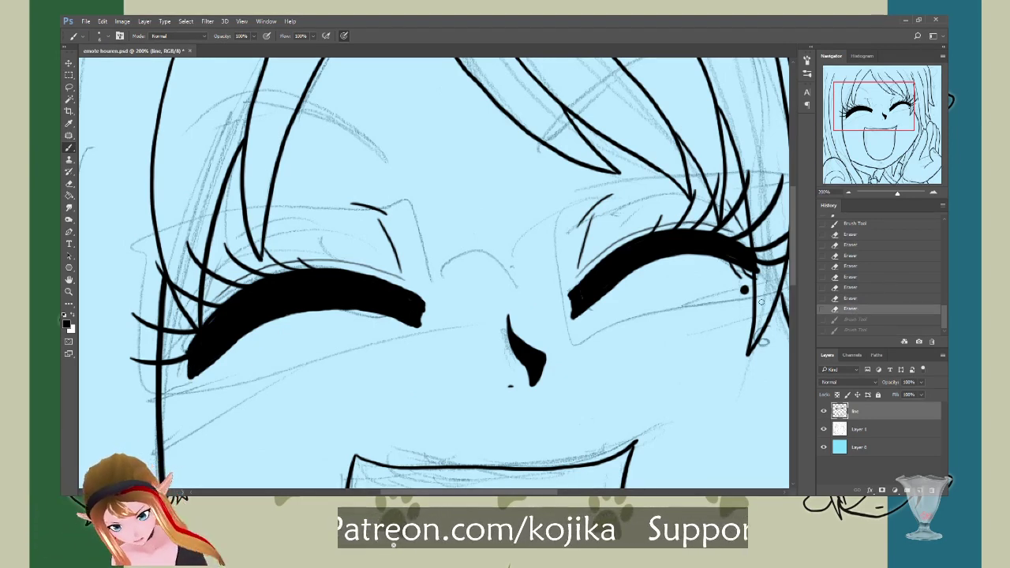
{"action": "mouse_move", "coordinate": [193, 367]}
{"action": "left_mouse_down"}
{"action": "mouse_move", "coordinate": [189, 385]}
{"action": "mouse_move", "coordinate": [199, 388]}
{"action": "left_mouse_up"}
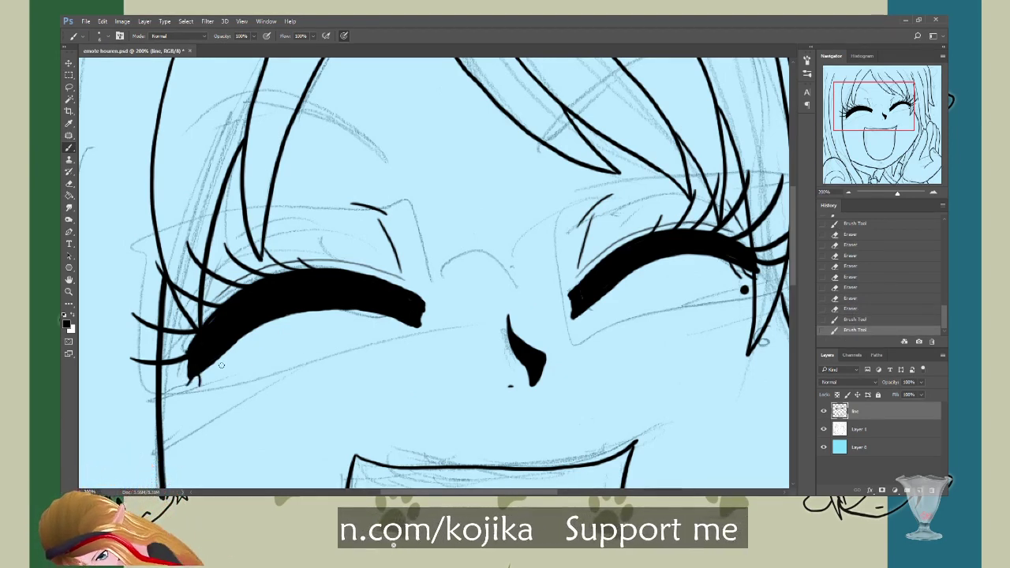
{"action": "left_click", "coordinate": [853, 319]}
{"action": "left_click_drag", "start_coordinate": [197, 366], "coordinate": [197, 387]}
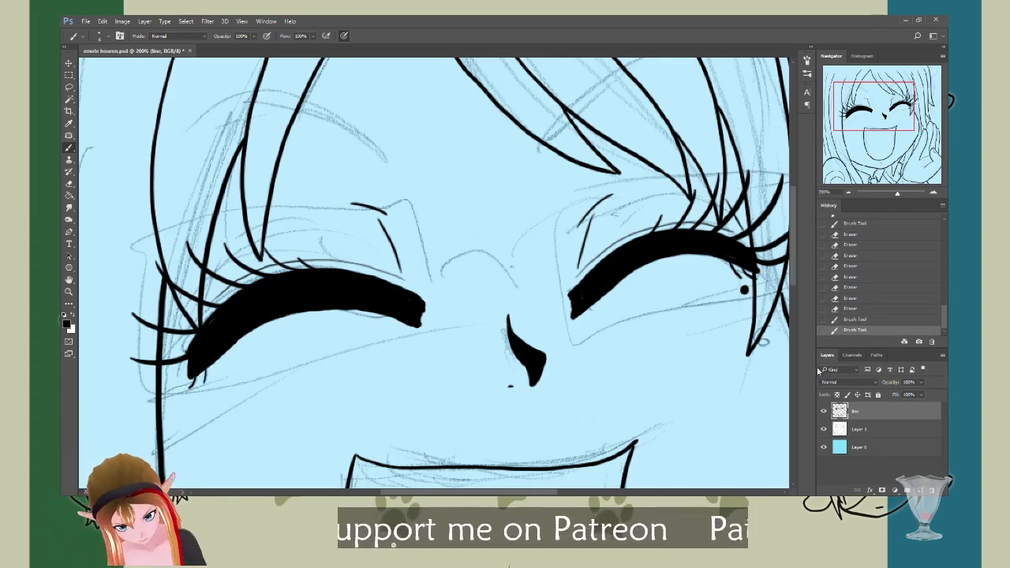
Step: Check the line art with the sketch layer hidden, show the sketch again, and save the document
{"action": "left_click", "coordinate": [824, 429]}
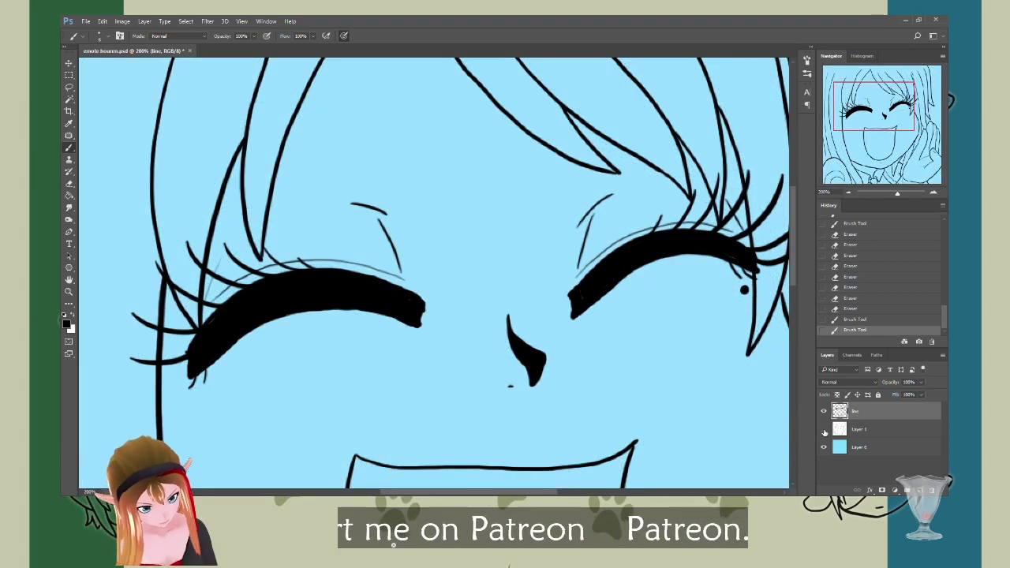
{"action": "left_click", "coordinate": [824, 429]}
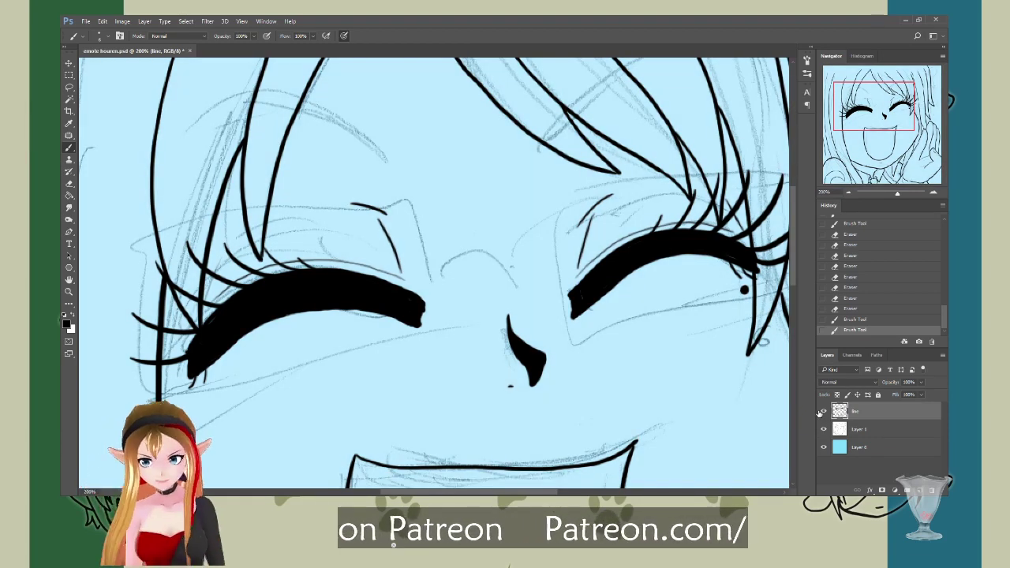
{"action": "key", "text": "ctrl+s"}
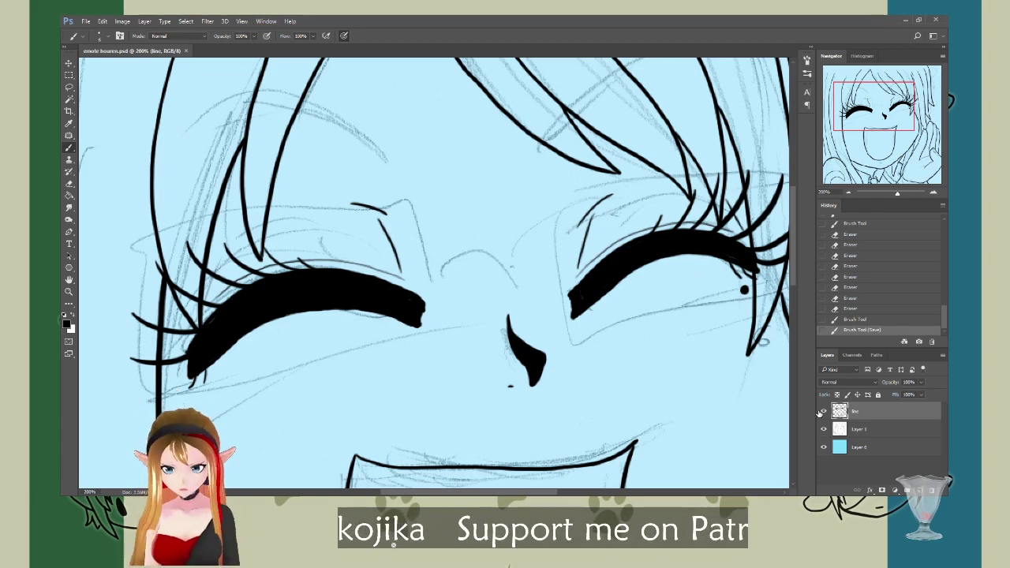
Step: Ink the arched right-hand eyebrow as a tapered outline, with lower and upper curves meeting at both ends
{"action": "left_click_drag", "start_coordinate": [793, 284], "coordinate": [795, 255]}
{"action": "left_click_drag", "start_coordinate": [542, 493], "coordinate": [590, 493]}
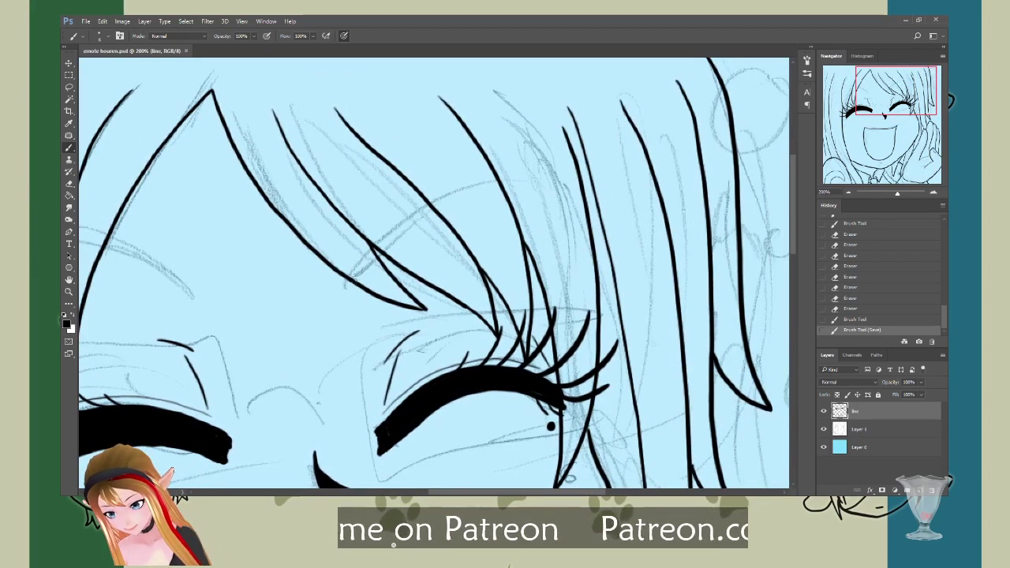
{"action": "mouse_move", "coordinate": [353, 284]}
{"action": "left_mouse_down"}
{"action": "mouse_move", "coordinate": [374, 250]}
{"action": "mouse_move", "coordinate": [431, 210]}
{"action": "left_mouse_up"}
{"action": "left_click_drag", "start_coordinate": [492, 195], "coordinate": [575, 213]}
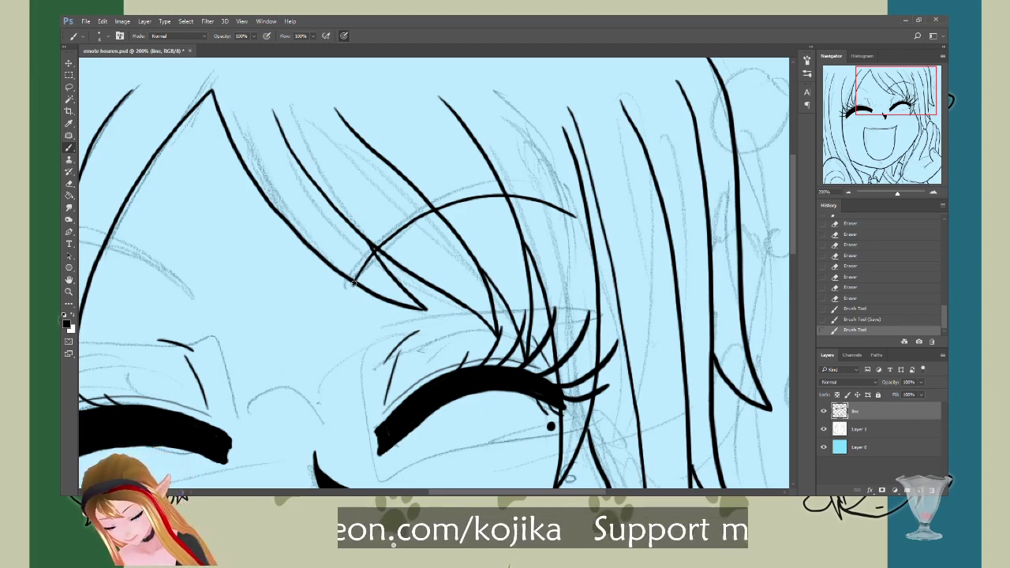
{"action": "mouse_move", "coordinate": [352, 285]}
{"action": "left_mouse_down"}
{"action": "mouse_move", "coordinate": [382, 211]}
{"action": "mouse_move", "coordinate": [452, 184]}
{"action": "mouse_move", "coordinate": [520, 188]}
{"action": "mouse_move", "coordinate": [576, 213]}
{"action": "left_mouse_up"}
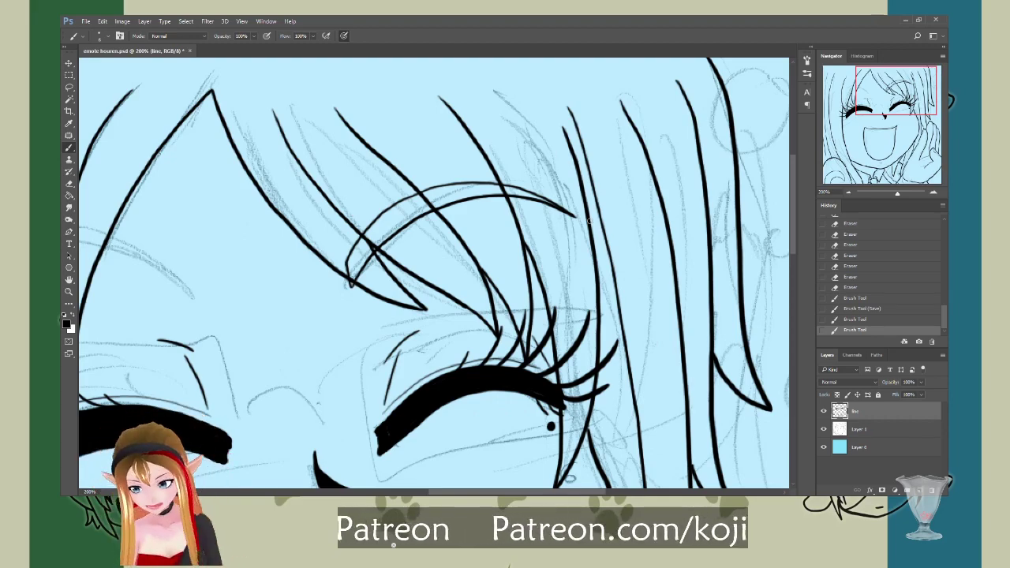
Step: Ink the left-hand eyebrow as a closed arched outline with a rounded, thickened inner end, undoing strokes that do not fit
{"action": "left_click_drag", "start_coordinate": [536, 496], "coordinate": [481, 495]}
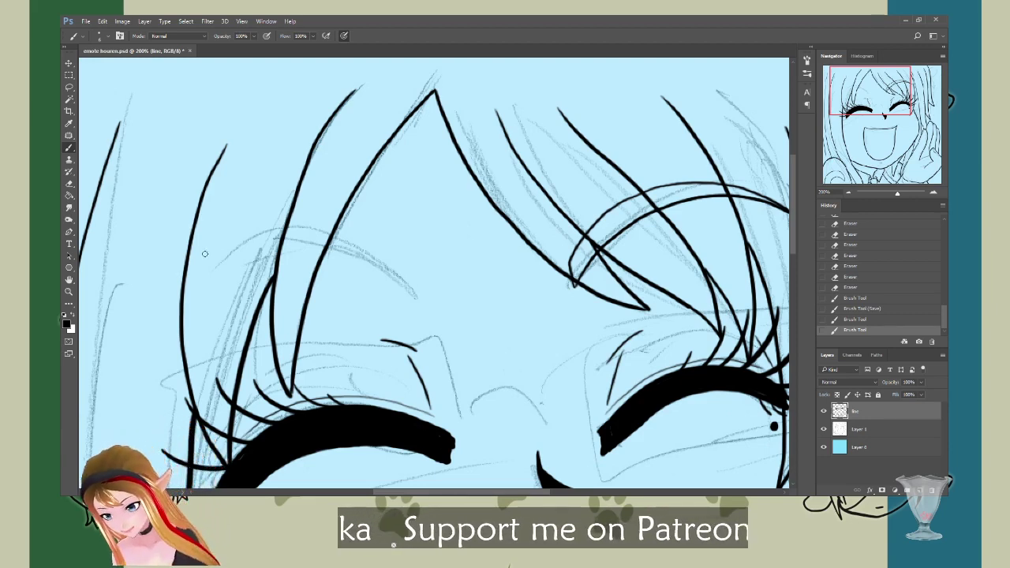
{"action": "mouse_move", "coordinate": [190, 265]}
{"action": "left_mouse_down"}
{"action": "mouse_move", "coordinate": [257, 228]}
{"action": "mouse_move", "coordinate": [314, 232]}
{"action": "mouse_move", "coordinate": [354, 248]}
{"action": "mouse_move", "coordinate": [414, 297]}
{"action": "left_mouse_up"}
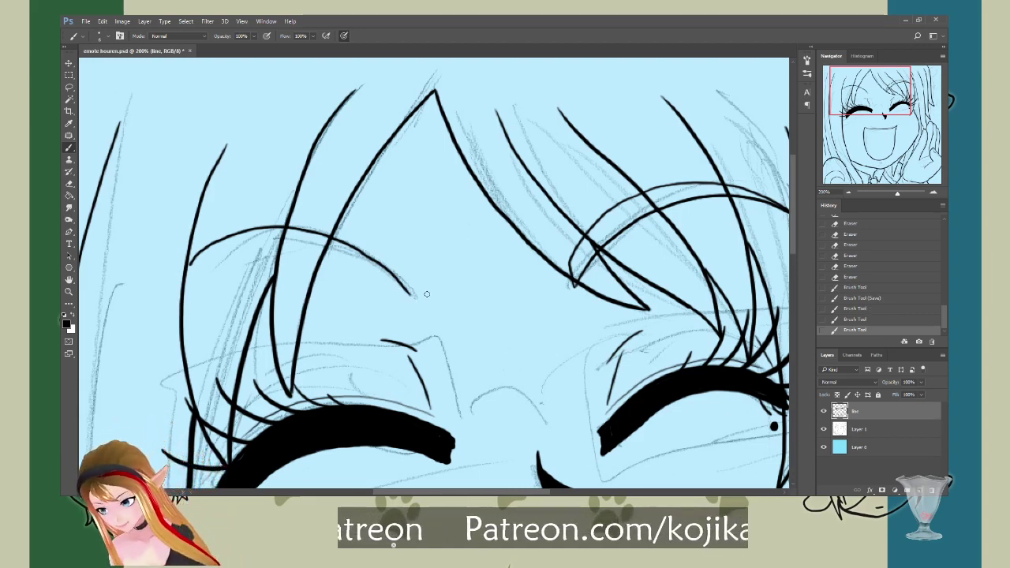
{"action": "mouse_move", "coordinate": [194, 254]}
{"action": "left_mouse_down"}
{"action": "mouse_move", "coordinate": [262, 222]}
{"action": "mouse_move", "coordinate": [320, 213]}
{"action": "mouse_move", "coordinate": [392, 249]}
{"action": "mouse_move", "coordinate": [415, 293]}
{"action": "left_mouse_up"}
{"action": "left_click", "coordinate": [846, 320]}
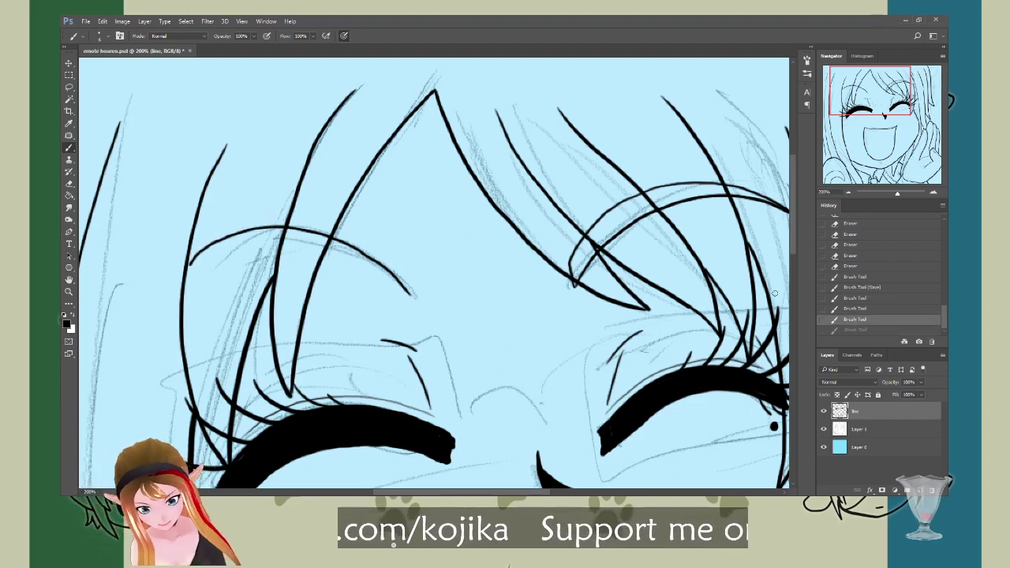
{"action": "mouse_move", "coordinate": [410, 294]}
{"action": "left_mouse_down"}
{"action": "mouse_move", "coordinate": [424, 302]}
{"action": "mouse_move", "coordinate": [409, 268]}
{"action": "left_mouse_up"}
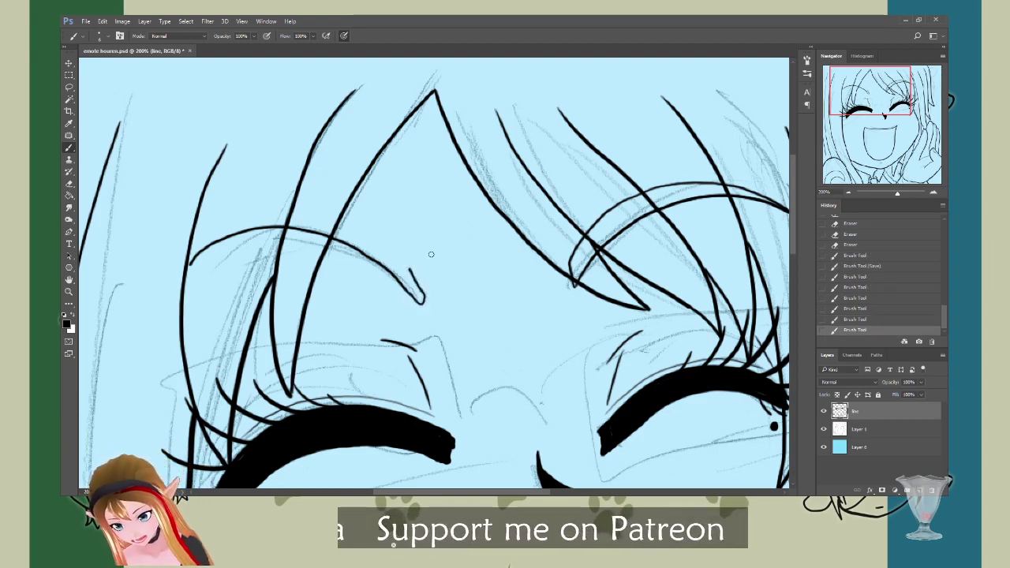
{"action": "left_click", "coordinate": [845, 320]}
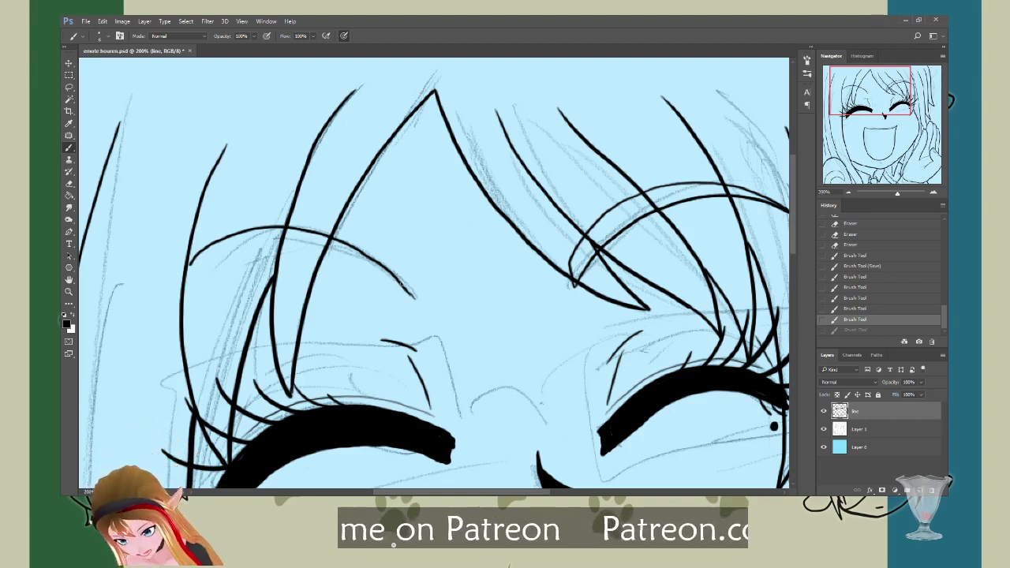
{"action": "mouse_move", "coordinate": [407, 292]}
{"action": "left_mouse_down"}
{"action": "mouse_move", "coordinate": [413, 298]}
{"action": "mouse_move", "coordinate": [421, 280]}
{"action": "mouse_move", "coordinate": [390, 245]}
{"action": "mouse_move", "coordinate": [291, 213]}
{"action": "left_mouse_up"}
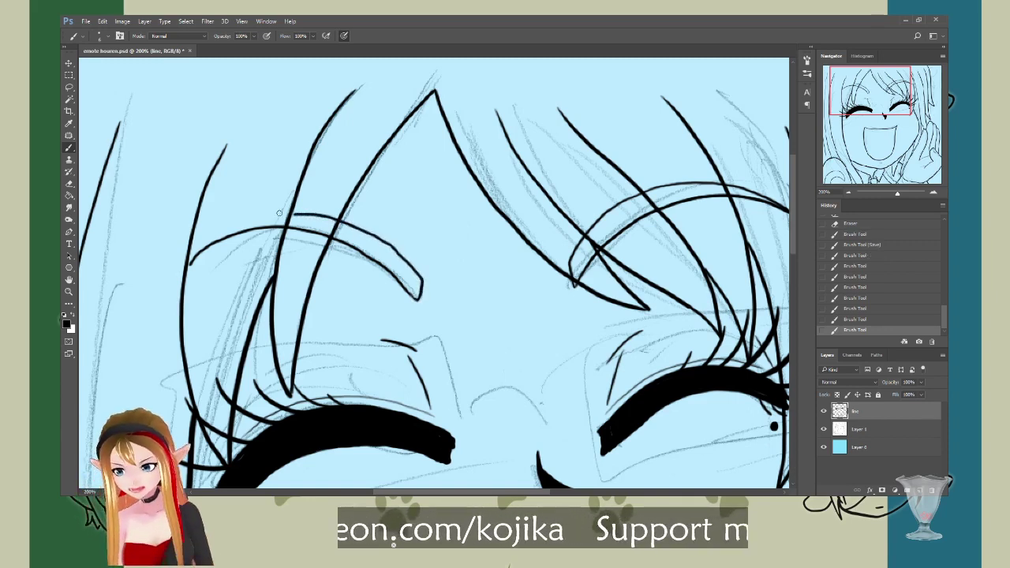
{"action": "mouse_move", "coordinate": [306, 214]}
{"action": "left_mouse_down"}
{"action": "mouse_move", "coordinate": [259, 217]}
{"action": "mouse_move", "coordinate": [191, 258]}
{"action": "left_mouse_up"}
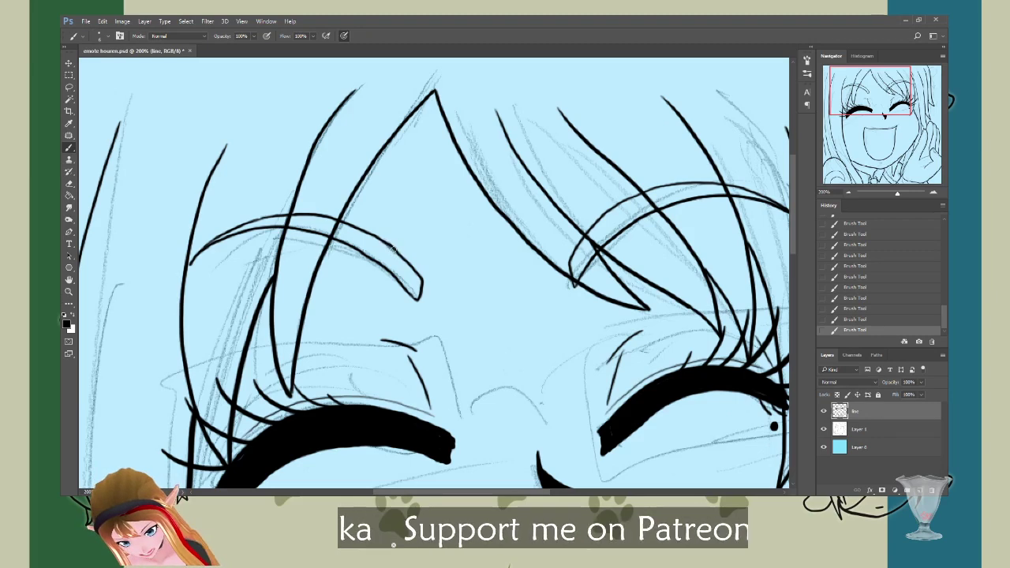
{"action": "left_click_drag", "start_coordinate": [398, 251], "coordinate": [420, 295]}
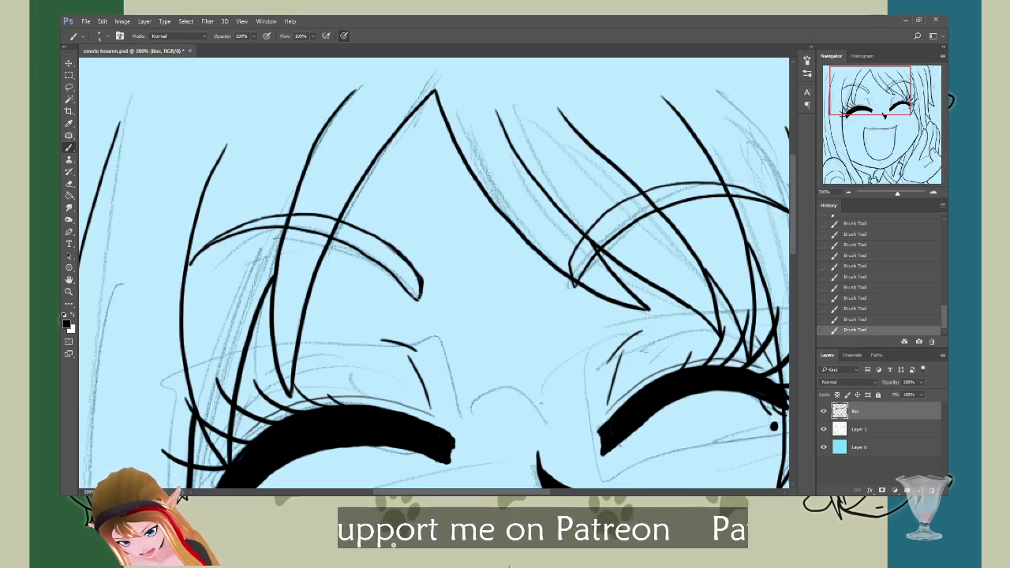
{"action": "left_click_drag", "start_coordinate": [78, 185], "coordinate": [121, 171]}
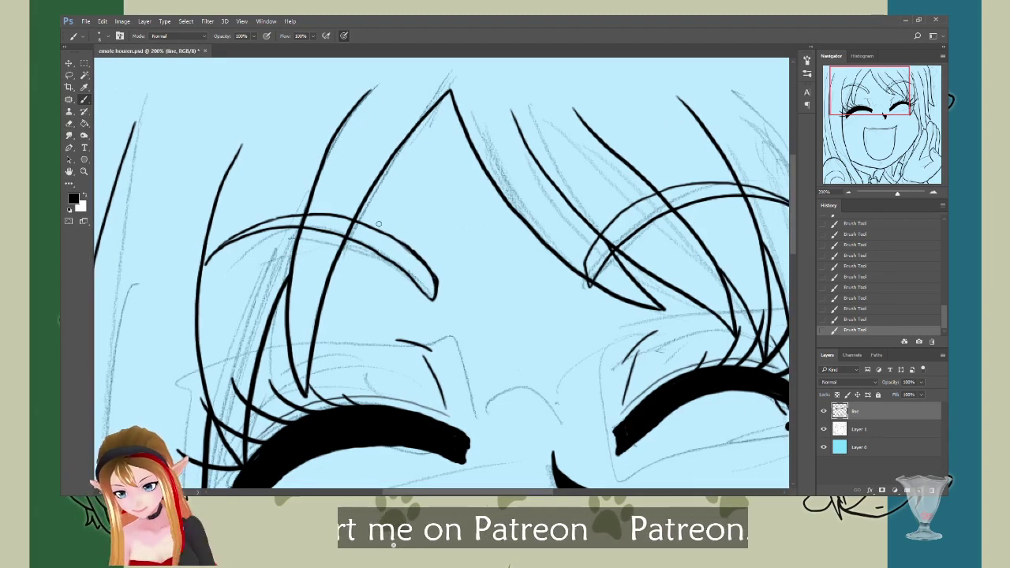
{"action": "mouse_move", "coordinate": [417, 251]}
{"action": "left_mouse_down"}
{"action": "mouse_move", "coordinate": [410, 241]}
{"action": "mouse_move", "coordinate": [418, 252]}
{"action": "left_mouse_up"}
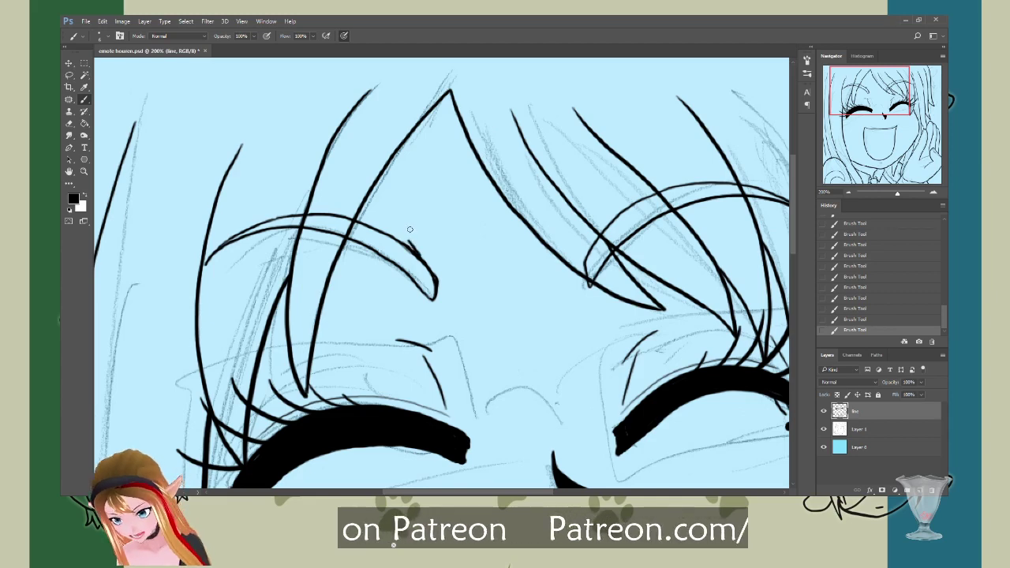
{"action": "left_click", "coordinate": [861, 320]}
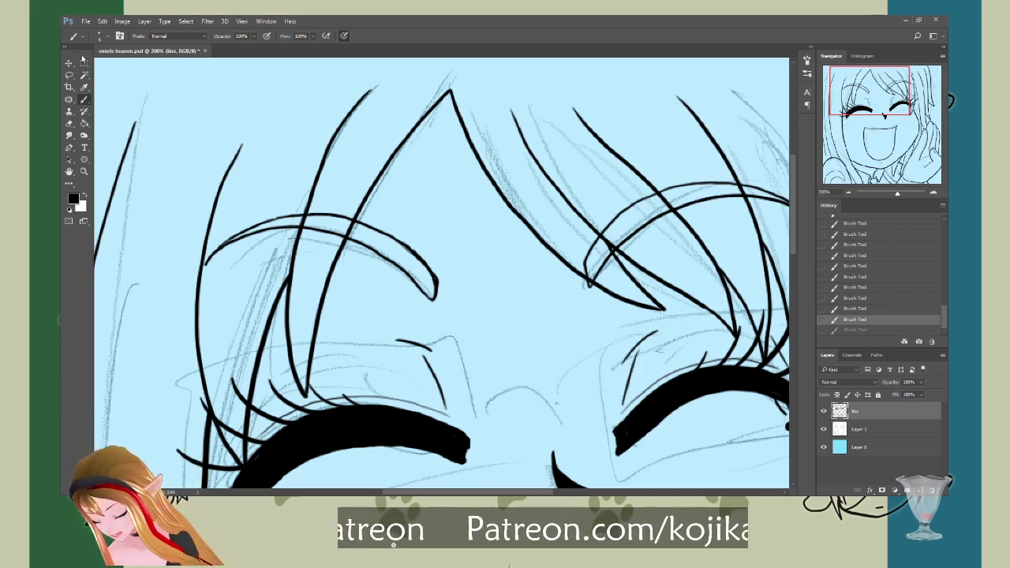
{"action": "left_click_drag", "start_coordinate": [78, 52], "coordinate": [75, 79]}
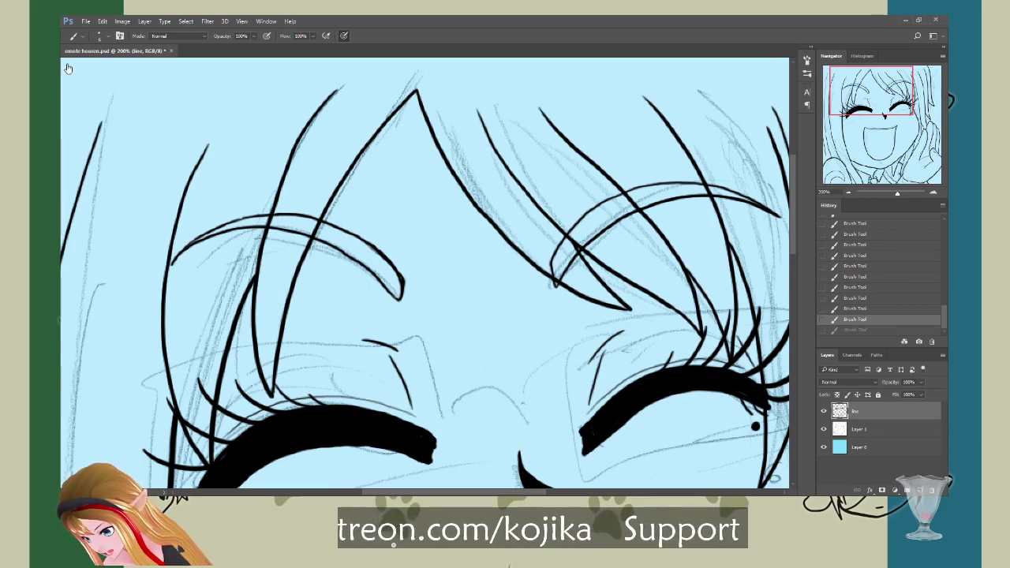
{"action": "left_click_drag", "start_coordinate": [63, 87], "coordinate": [63, 64]}
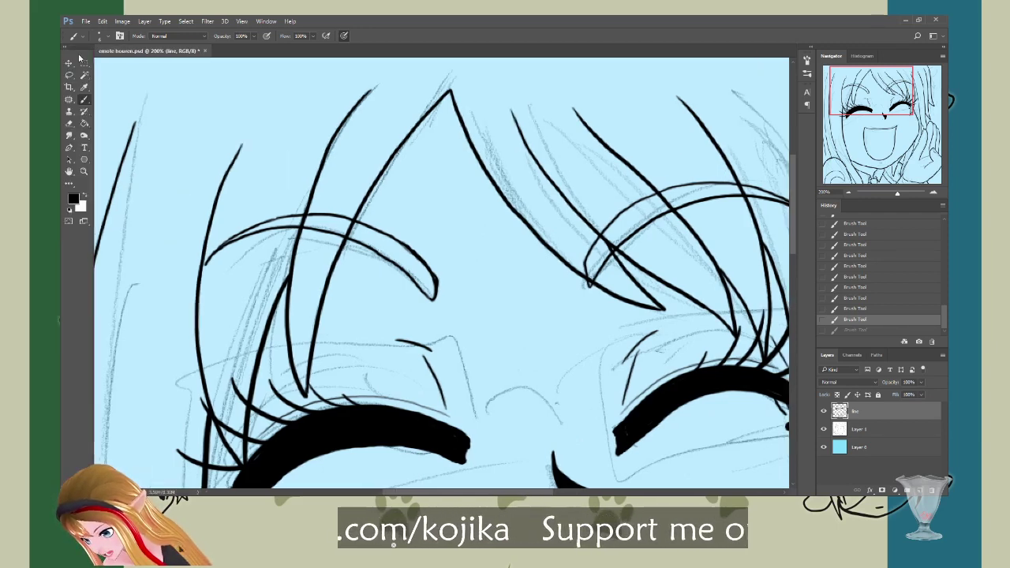
{"action": "left_click", "coordinate": [66, 47]}
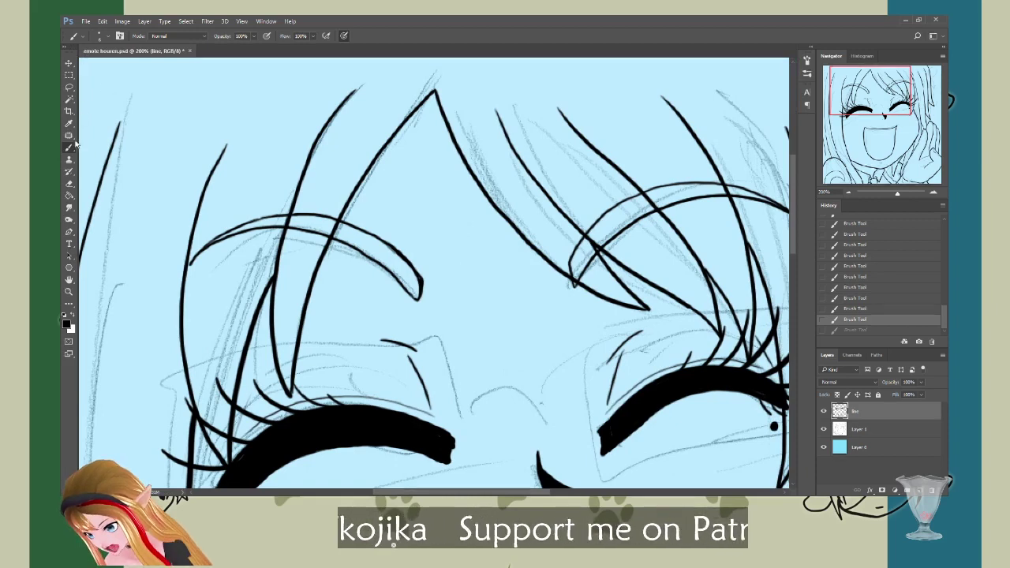
Step: Thin the outline at the left-hand eyebrow's inner end with the Eraser and trim its outer tip to a clean point
{"action": "left_click", "coordinate": [69, 183]}
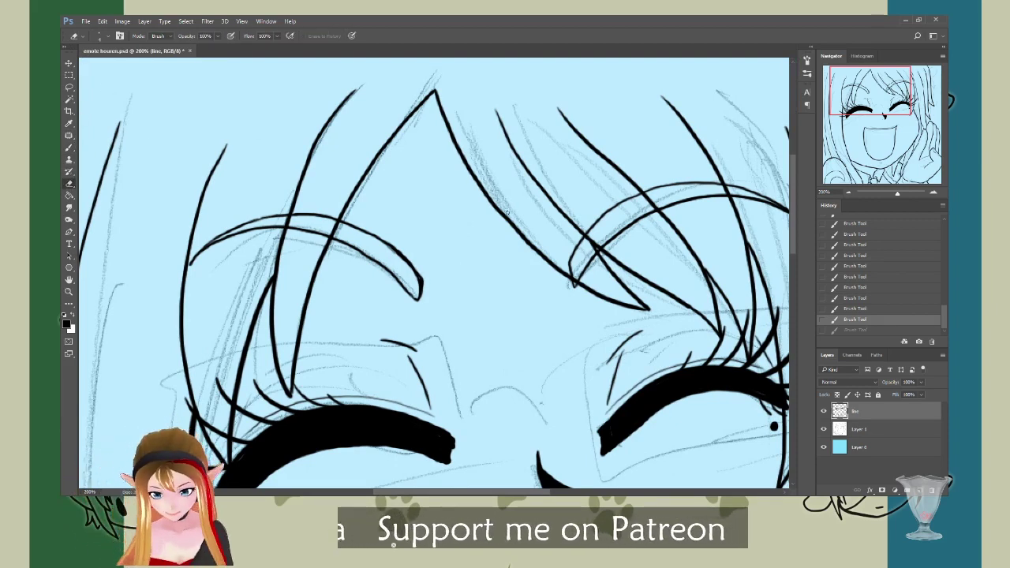
{"action": "left_click_drag", "start_coordinate": [402, 250], "coordinate": [424, 300]}
{"action": "left_click_drag", "start_coordinate": [387, 247], "coordinate": [401, 252]}
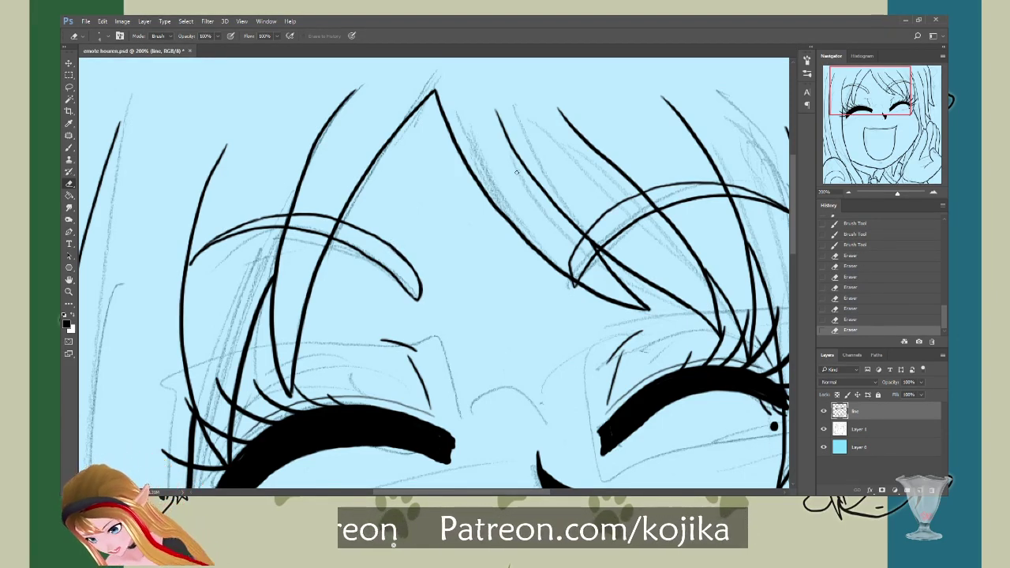
{"action": "mouse_move", "coordinate": [513, 494]}
{"action": "left_mouse_down"}
{"action": "mouse_move", "coordinate": [545, 494]}
{"action": "mouse_move", "coordinate": [502, 494]}
{"action": "left_mouse_up"}
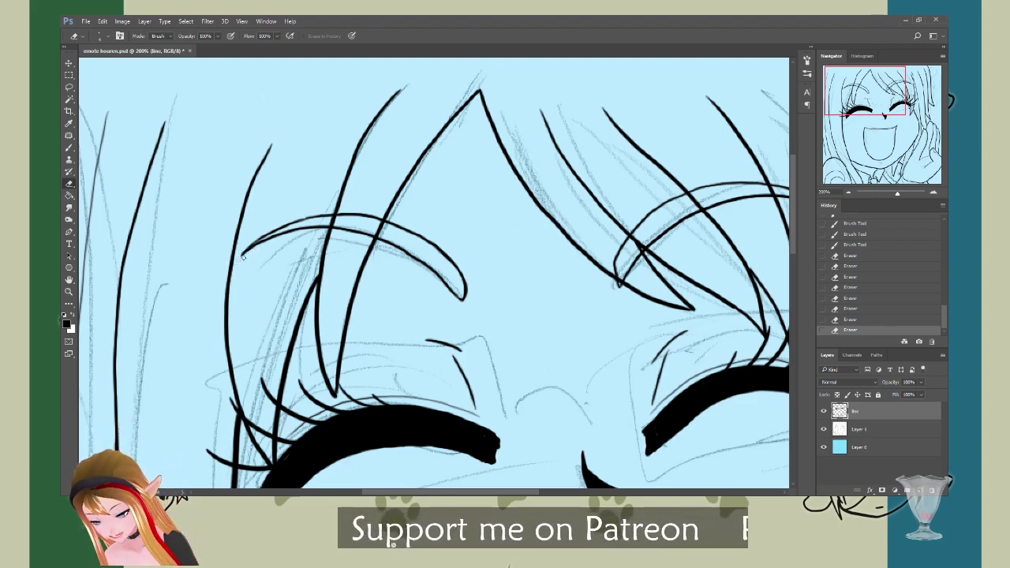
{"action": "left_click_drag", "start_coordinate": [243, 257], "coordinate": [300, 243]}
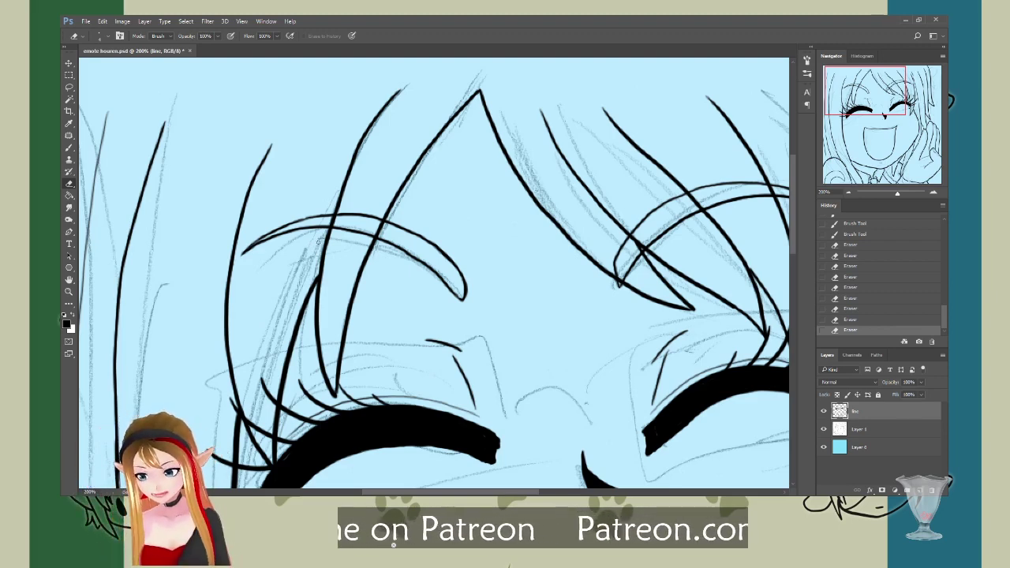
Step: Touch up the upper edge of the left-hand eyebrow near its outer end with the Brush tool and save the document
{"action": "key", "text": "b"}
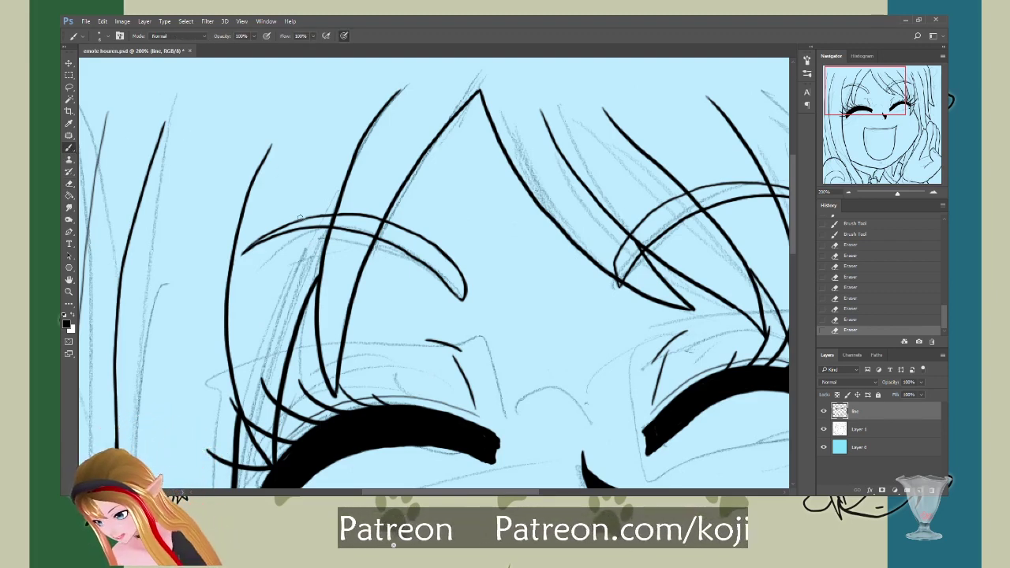
{"action": "left_click", "coordinate": [308, 215]}
{"action": "left_click", "coordinate": [308, 216]}
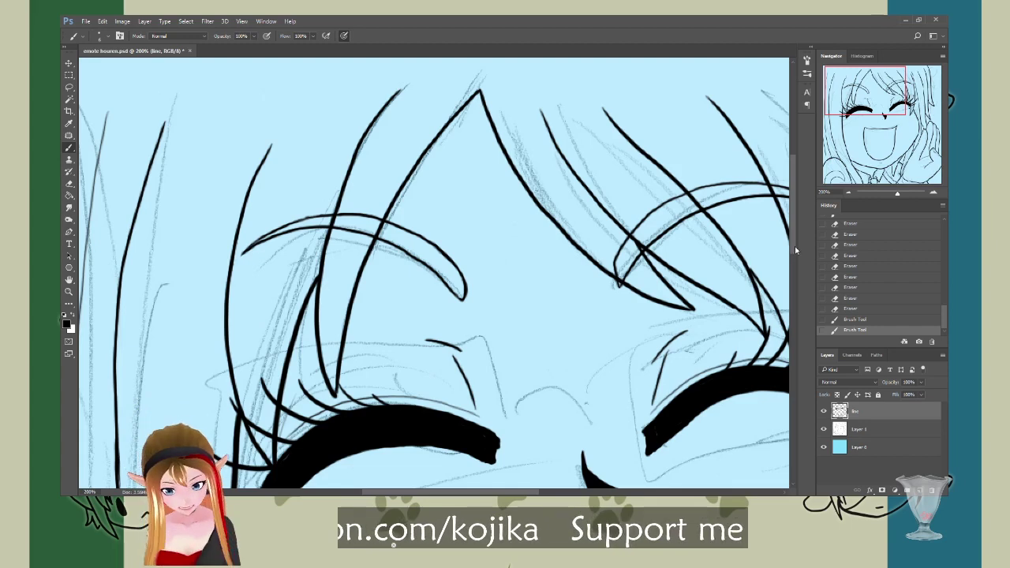
{"action": "left_click_drag", "start_coordinate": [794, 245], "coordinate": [794, 287]}
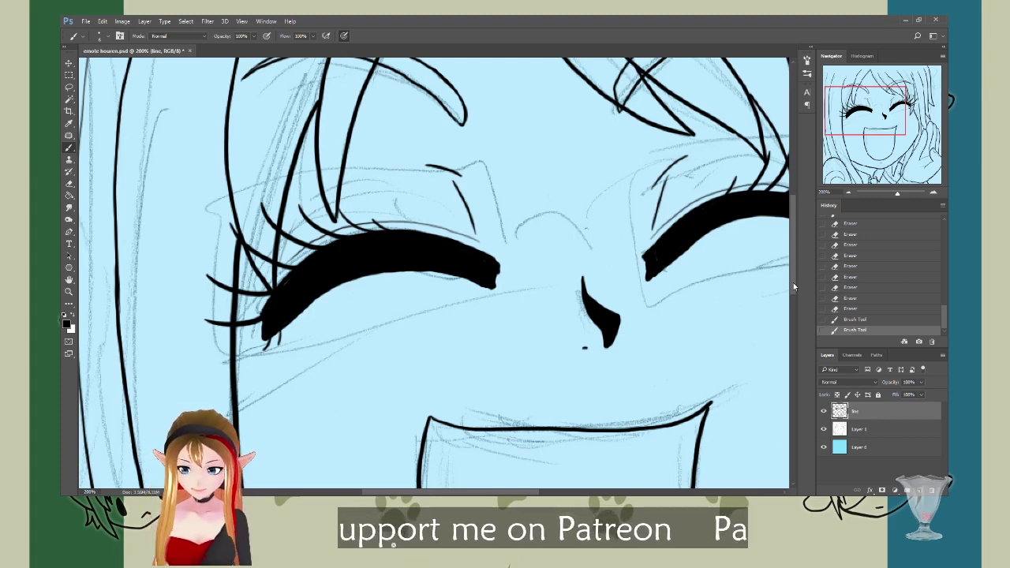
{"action": "key", "text": "ctrl+s"}
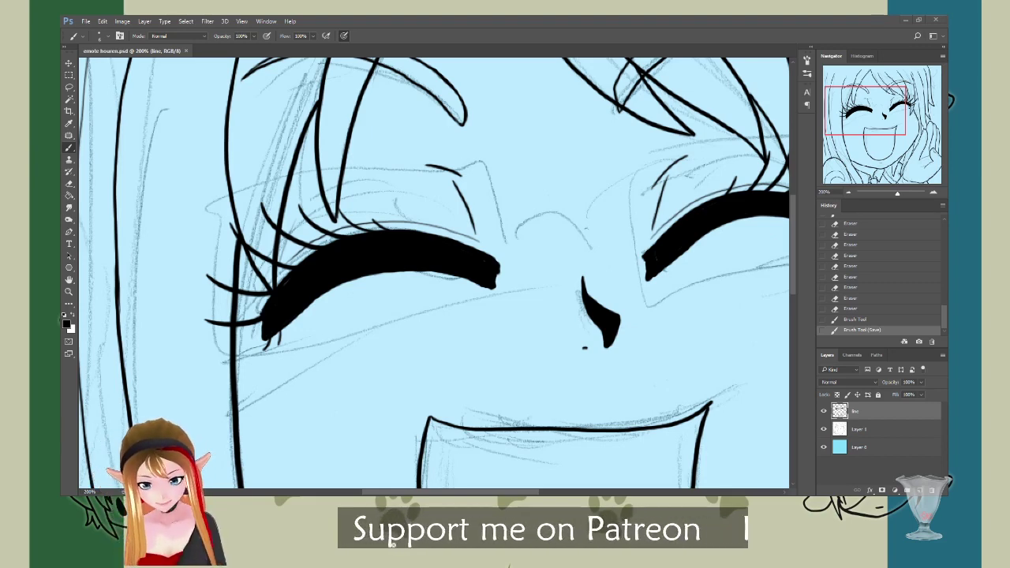
Step: Create a new layer named "glasses" above the line layer
{"action": "scroll", "coordinate": [434, 273], "scroll_direction": "right", "scroll_amount": 3}
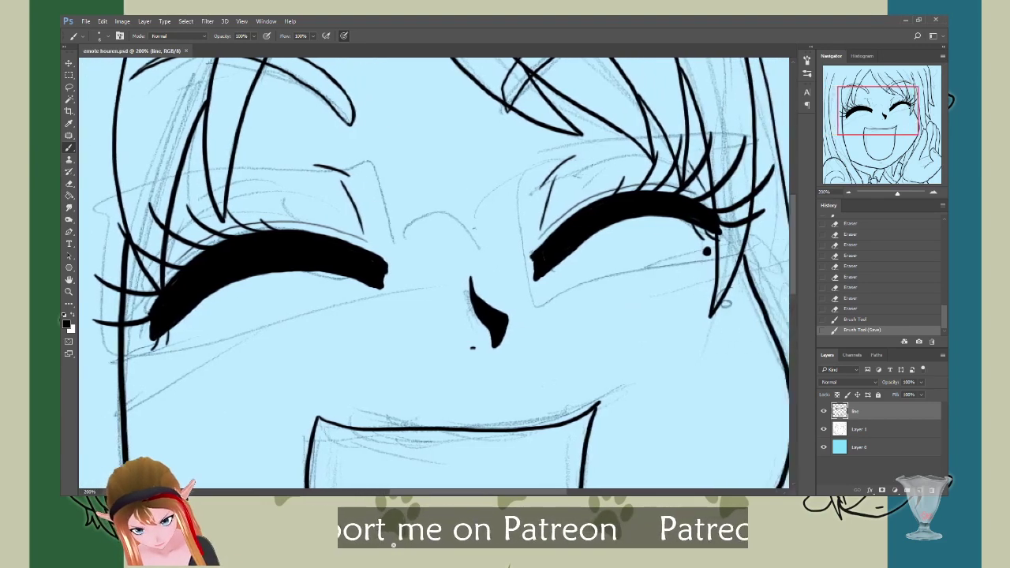
{"action": "scroll", "coordinate": [581, 493], "scroll_direction": "right", "scroll_amount": 2}
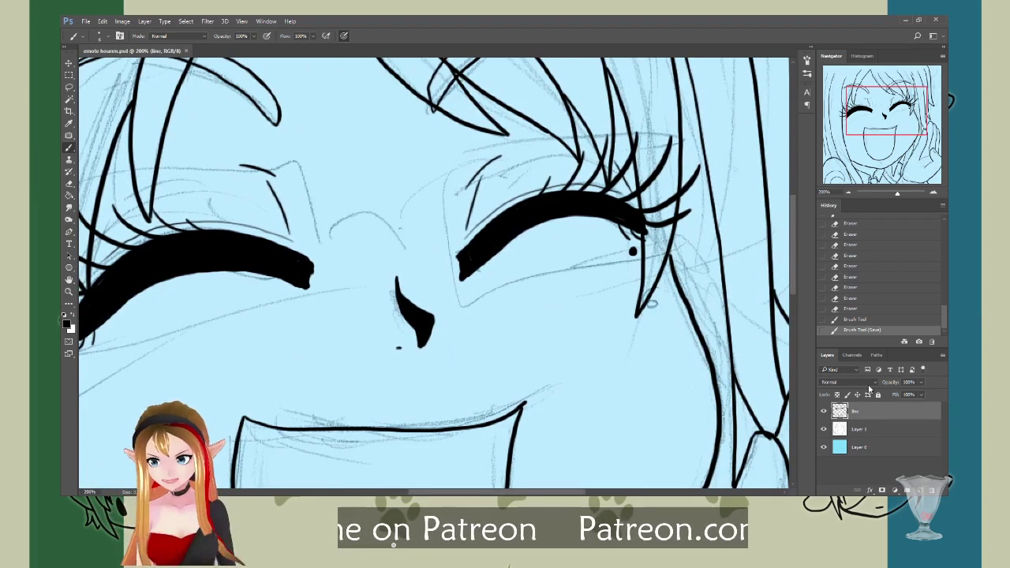
{"action": "key", "text": "ctrl+shift+n"}
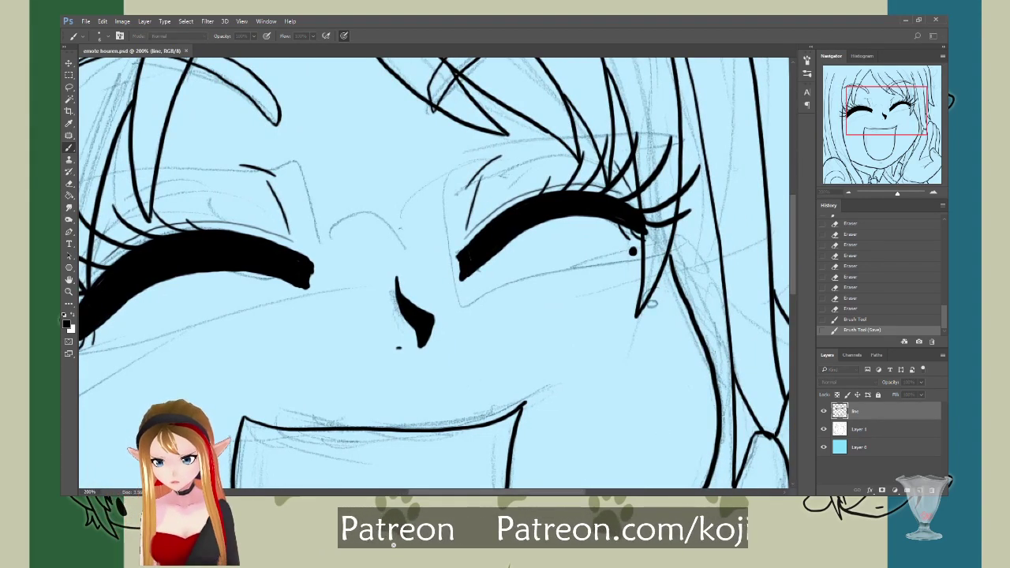
{"action": "key", "text": "Return"}
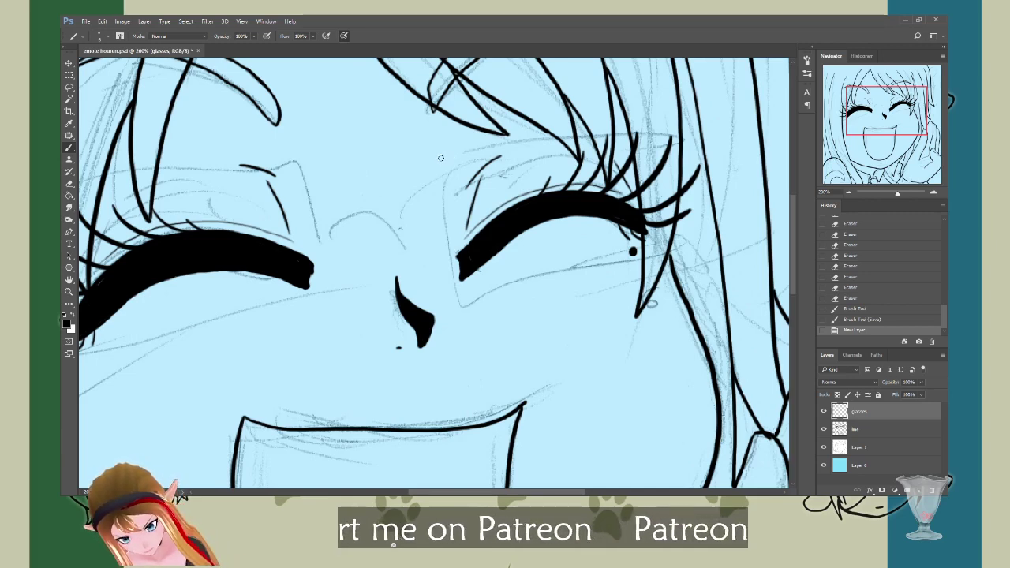
Step: Outline a rounded rectangular glasses lens around the right-hand eye and thicken its upper outer corner with the line layer hidden
{"action": "mouse_move", "coordinate": [441, 158]}
{"action": "left_mouse_down"}
{"action": "mouse_move", "coordinate": [602, 119]}
{"action": "mouse_move", "coordinate": [661, 122]}
{"action": "mouse_move", "coordinate": [683, 163]}
{"action": "mouse_move", "coordinate": [688, 259]}
{"action": "left_mouse_up"}
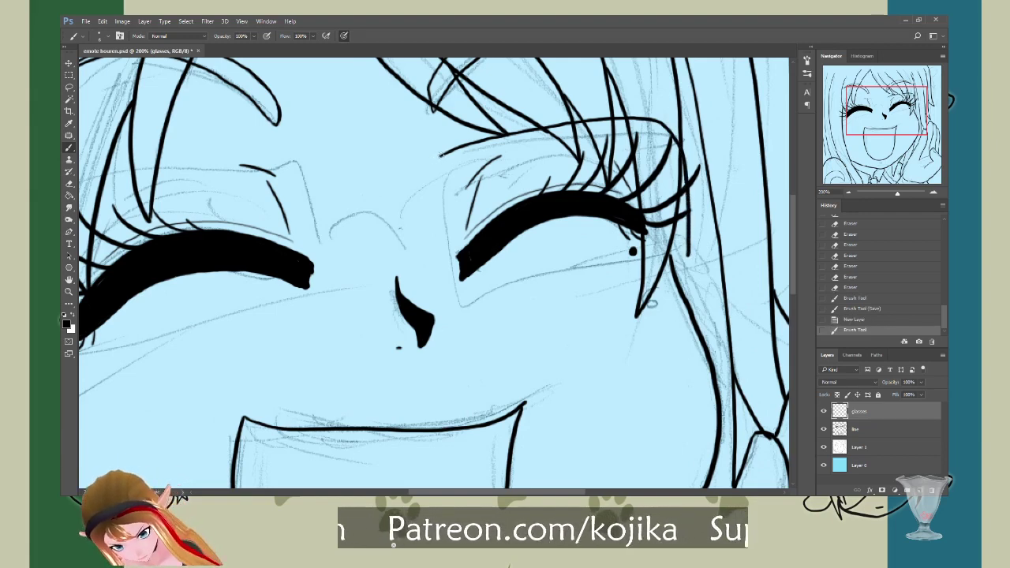
{"action": "mouse_move", "coordinate": [440, 155]}
{"action": "left_mouse_down"}
{"action": "mouse_move", "coordinate": [425, 226]}
{"action": "mouse_move", "coordinate": [446, 301]}
{"action": "mouse_move", "coordinate": [470, 310]}
{"action": "left_mouse_up"}
{"action": "mouse_move", "coordinate": [509, 304]}
{"action": "left_mouse_down"}
{"action": "mouse_move", "coordinate": [639, 281]}
{"action": "mouse_move", "coordinate": [691, 254]}
{"action": "left_mouse_up"}
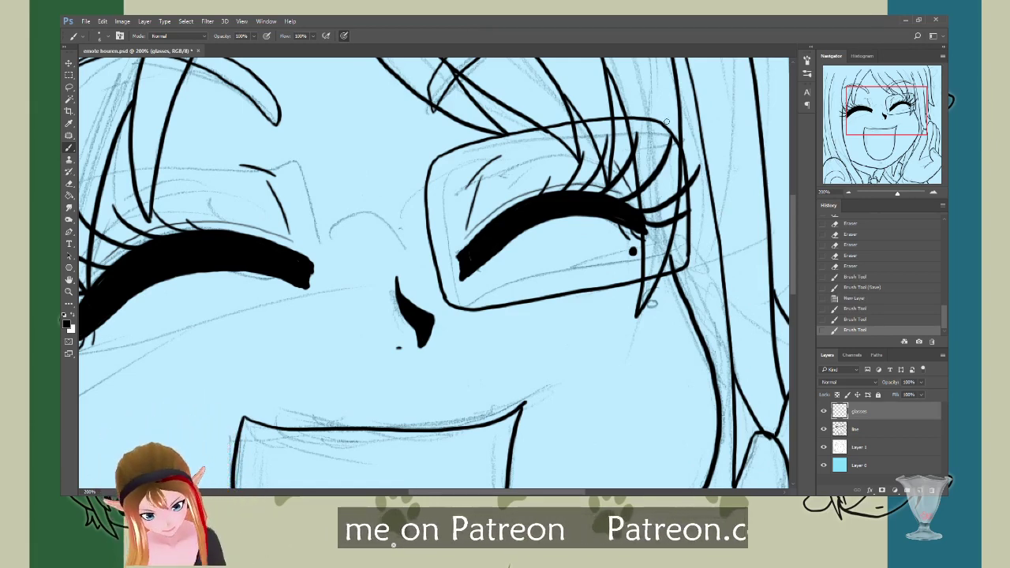
{"action": "left_click", "coordinate": [823, 428]}
{"action": "mouse_move", "coordinate": [654, 119]}
{"action": "left_mouse_down"}
{"action": "mouse_move", "coordinate": [679, 143]}
{"action": "mouse_move", "coordinate": [655, 117]}
{"action": "left_mouse_up"}
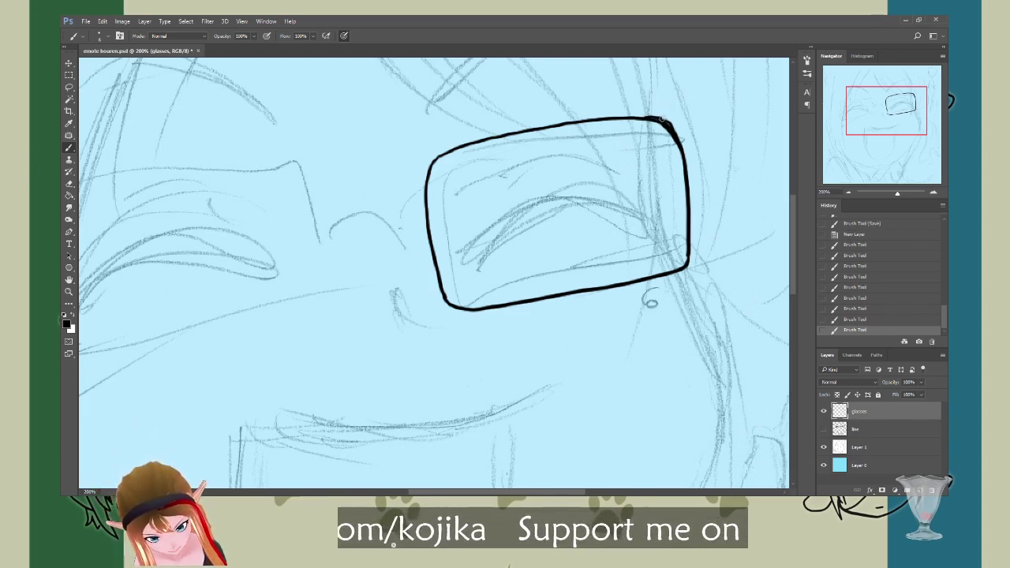
Step: Redo the last stroke on the right-hand lens's upper outer corner and thin the thick corner line with the Eraser
{"action": "key", "text": "ctrl+z"}
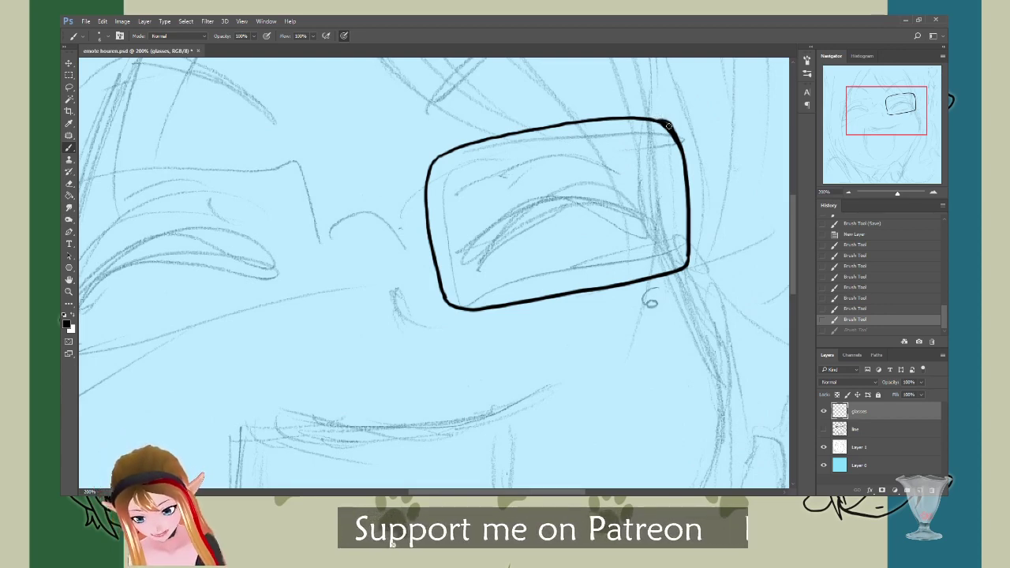
{"action": "left_click_drag", "start_coordinate": [639, 118], "coordinate": [669, 127]}
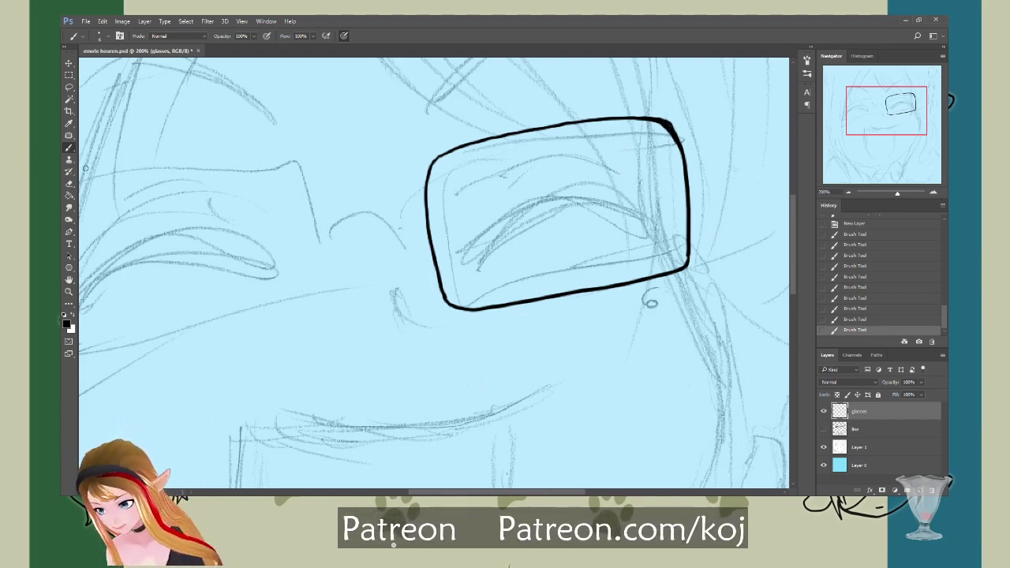
{"action": "key", "text": "e"}
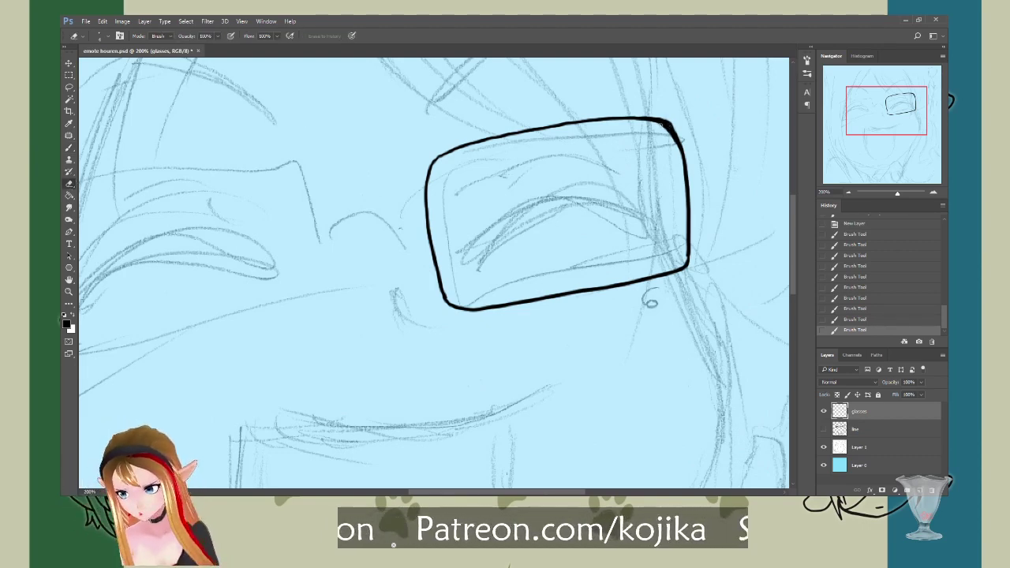
{"action": "left_click_drag", "start_coordinate": [649, 123], "coordinate": [671, 139]}
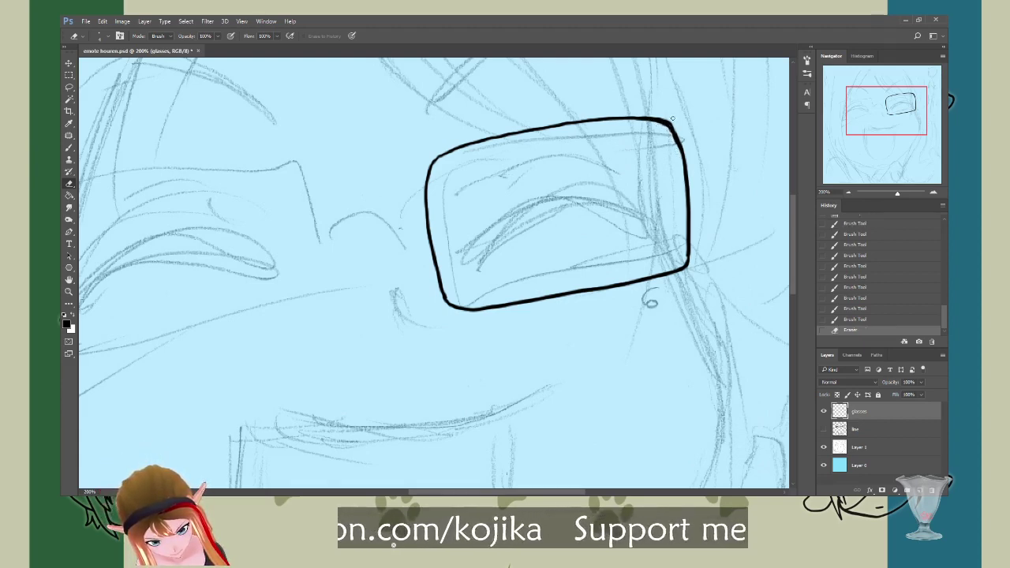
{"action": "left_click", "coordinate": [673, 121]}
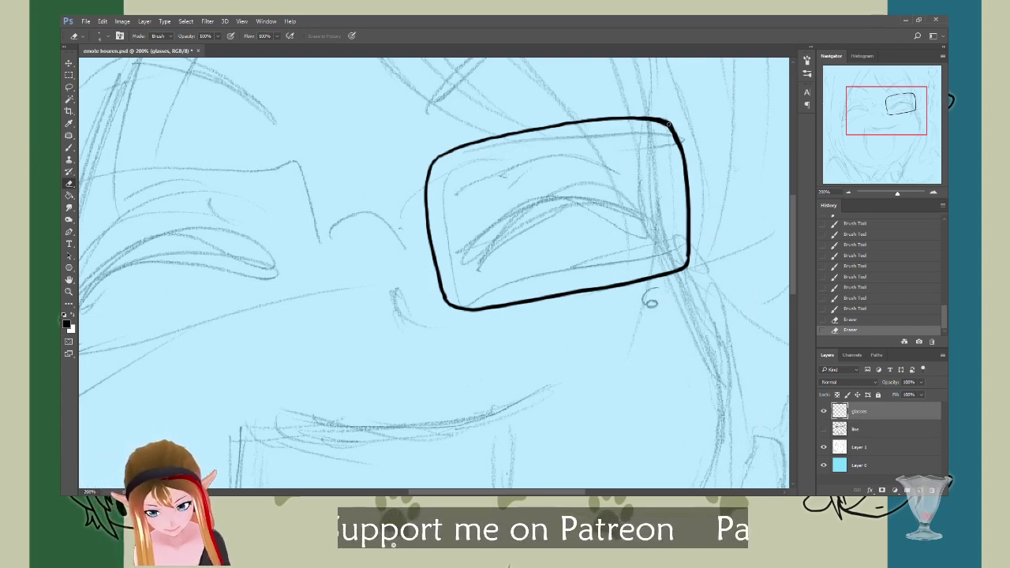
{"action": "mouse_move", "coordinate": [641, 121]}
{"action": "left_mouse_down"}
{"action": "mouse_move", "coordinate": [663, 125]}
{"action": "mouse_move", "coordinate": [675, 143]}
{"action": "left_mouse_up"}
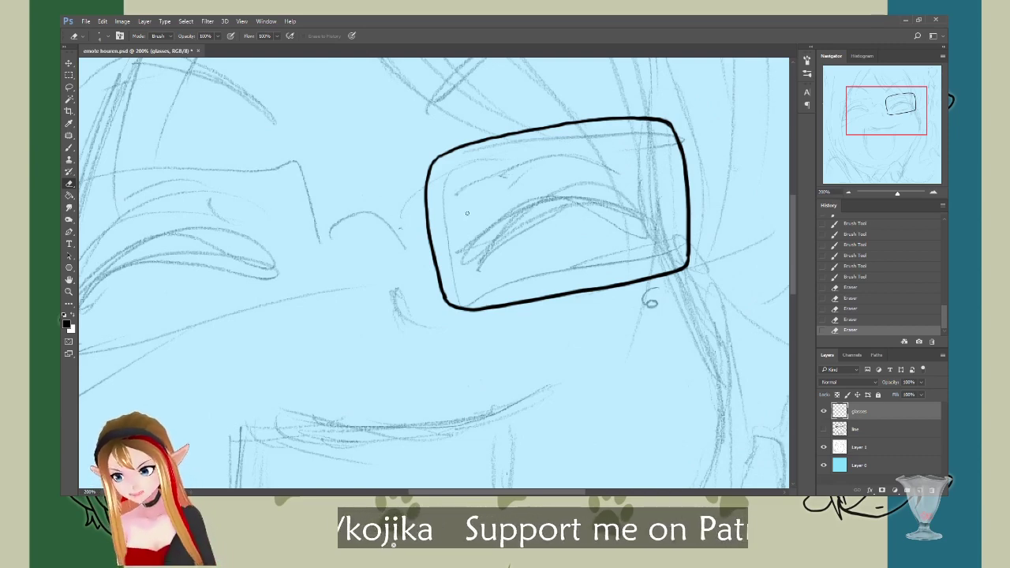
Step: Round out the right-hand lens's upper outer corner with the Brush tool and trim its edges to an even line width
{"action": "left_click", "coordinate": [69, 148]}
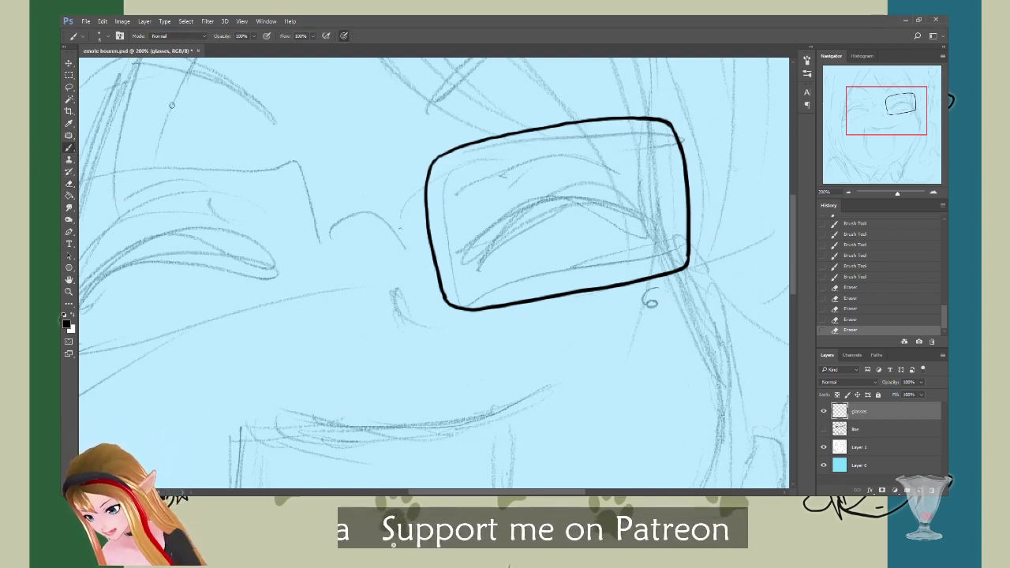
{"action": "left_click_drag", "start_coordinate": [666, 119], "coordinate": [680, 145]}
{"action": "left_click_drag", "start_coordinate": [674, 126], "coordinate": [684, 156]}
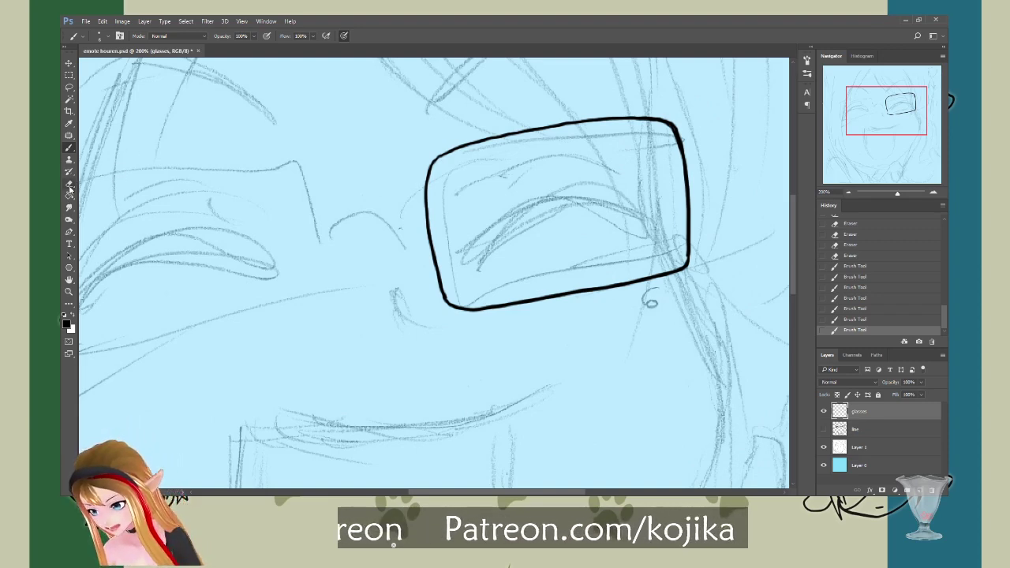
{"action": "key", "text": "e"}
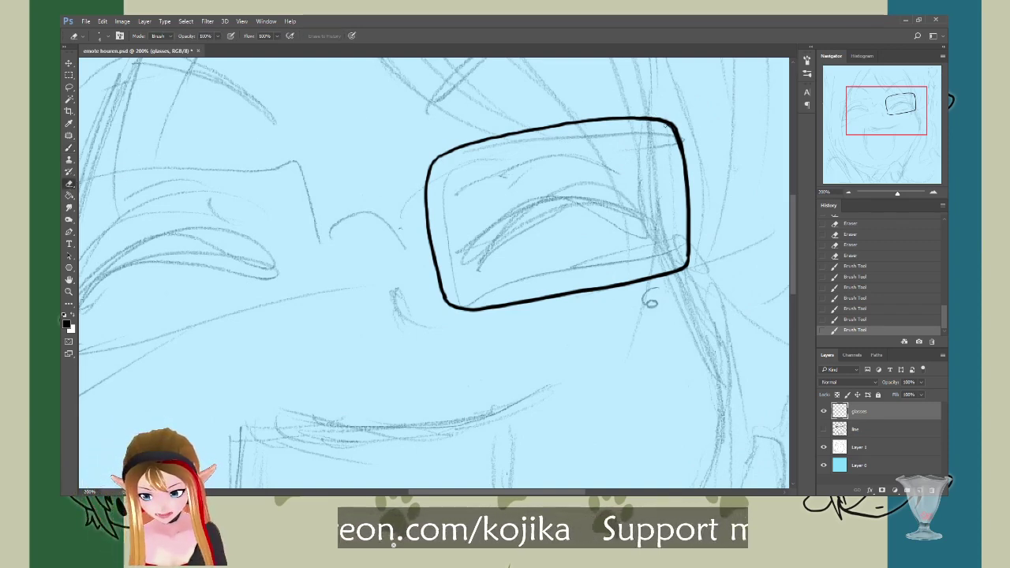
{"action": "left_click_drag", "start_coordinate": [665, 128], "coordinate": [675, 141]}
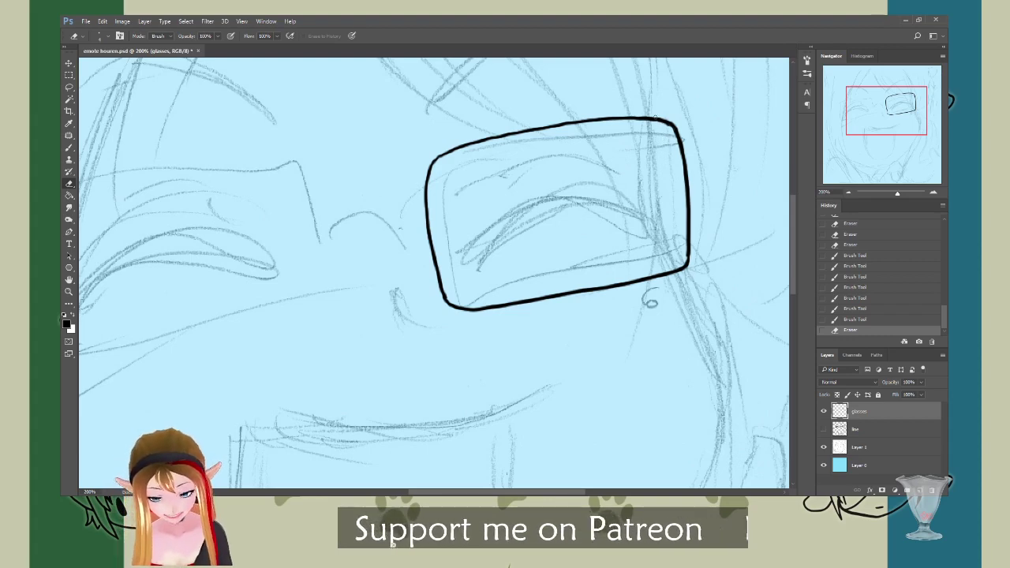
{"action": "left_click_drag", "start_coordinate": [671, 129], "coordinate": [654, 117]}
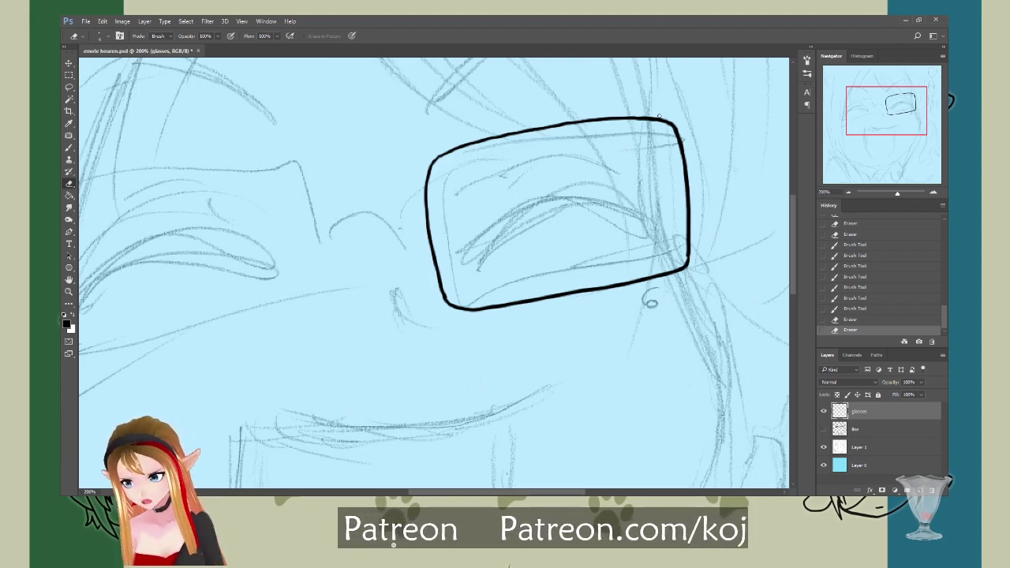
Step: Draw an inner rounded rectangle parallel to the right-hand lens outline to give the glasses frame its thickness
{"action": "left_click", "coordinate": [70, 148]}
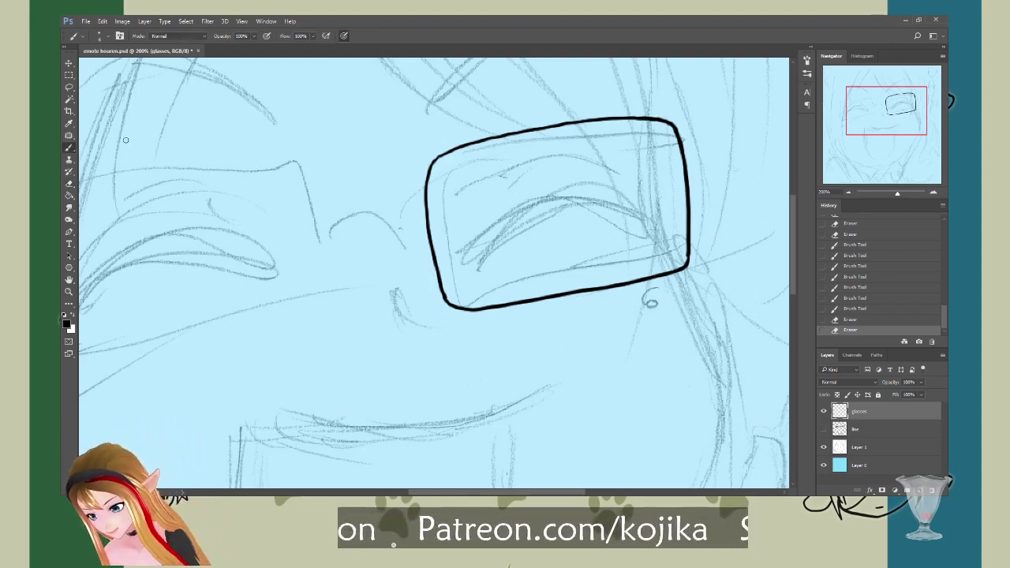
{"action": "left_click_drag", "start_coordinate": [448, 167], "coordinate": [463, 292]}
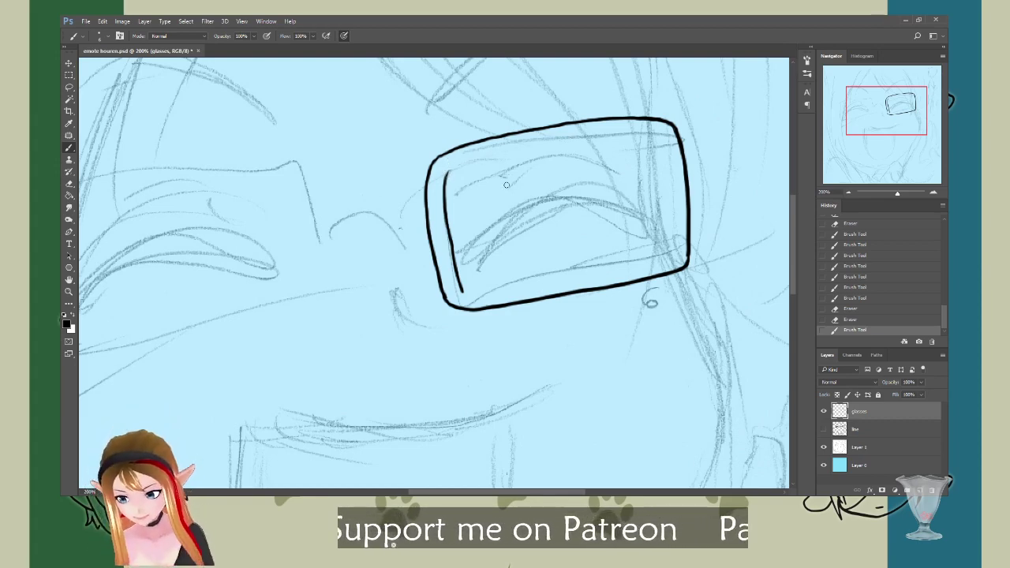
{"action": "mouse_move", "coordinate": [447, 173]}
{"action": "left_mouse_down"}
{"action": "mouse_move", "coordinate": [530, 148]}
{"action": "mouse_move", "coordinate": [659, 138]}
{"action": "left_mouse_up"}
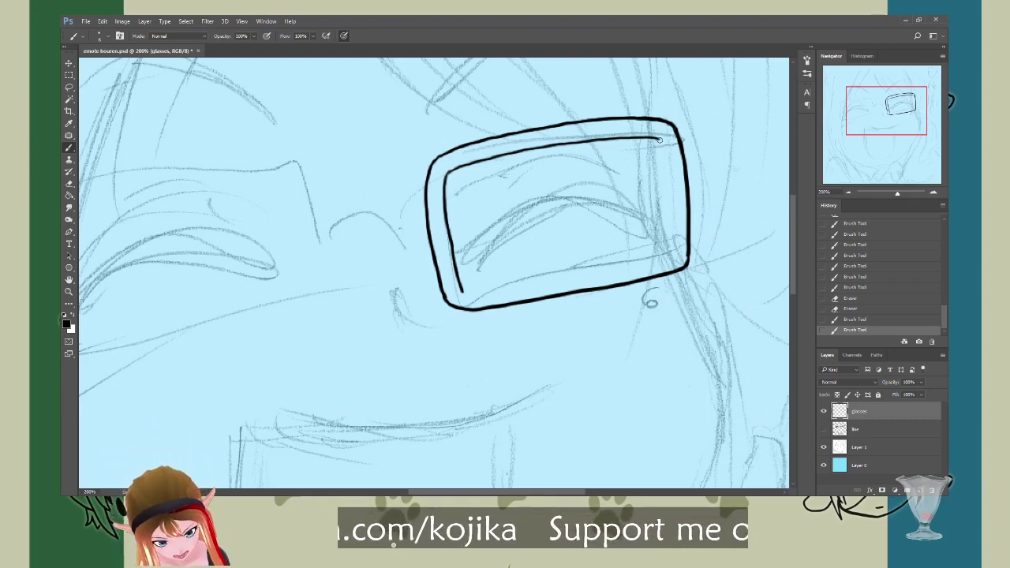
{"action": "left_click_drag", "start_coordinate": [659, 138], "coordinate": [668, 247]}
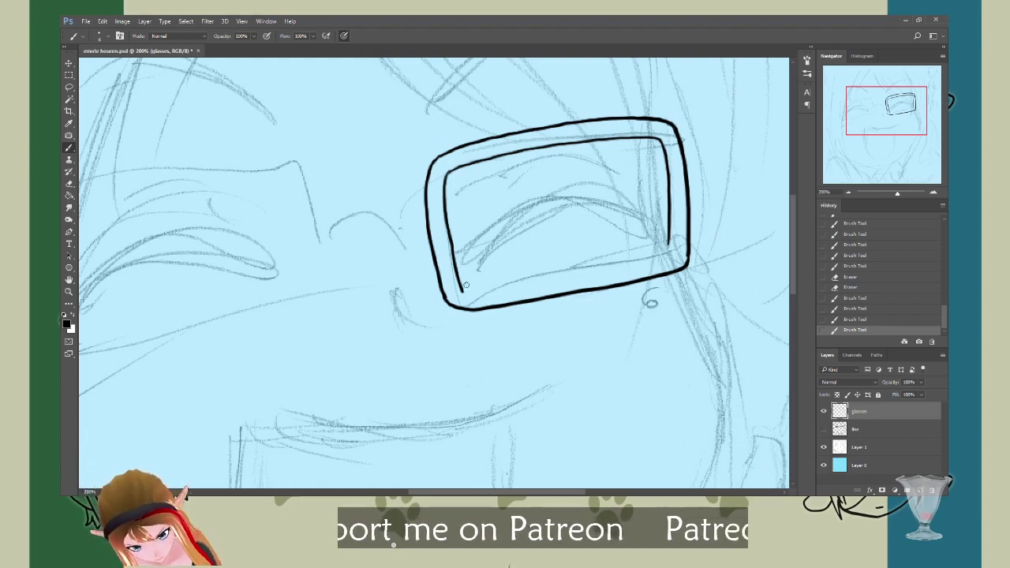
{"action": "mouse_move", "coordinate": [462, 290]}
{"action": "left_mouse_down"}
{"action": "mouse_move", "coordinate": [614, 266]}
{"action": "mouse_move", "coordinate": [670, 240]}
{"action": "left_mouse_up"}
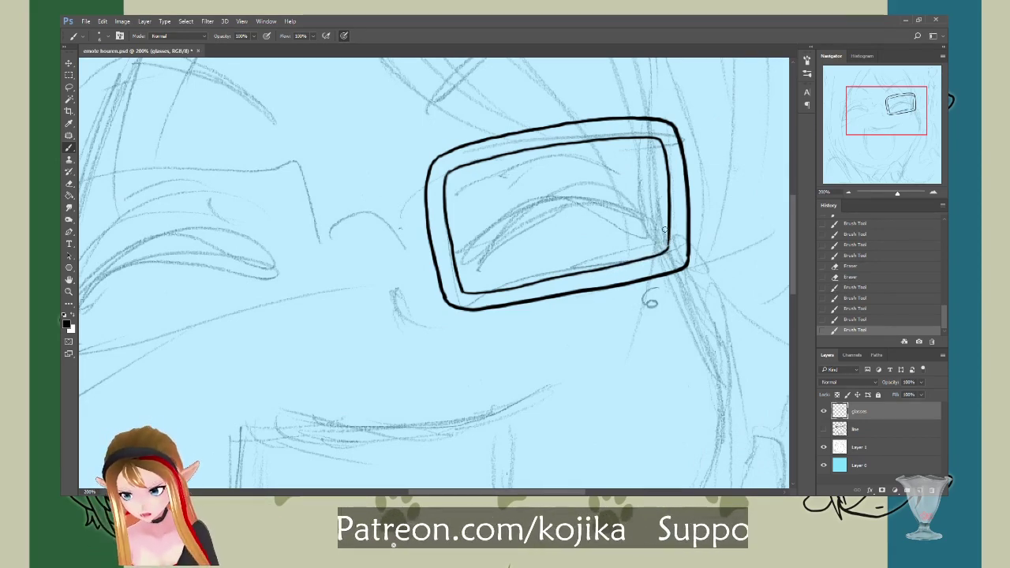
Step: Round the two lower corners of the inner lens outline with the Brush tool and erase the excess line around them
{"action": "left_click_drag", "start_coordinate": [668, 222], "coordinate": [667, 254]}
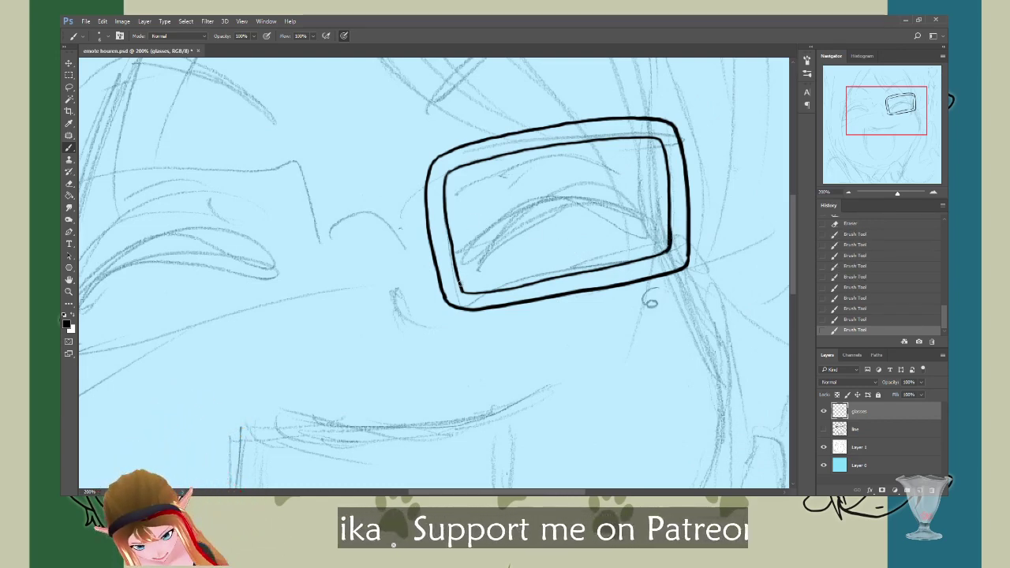
{"action": "left_click_drag", "start_coordinate": [459, 281], "coordinate": [466, 291]}
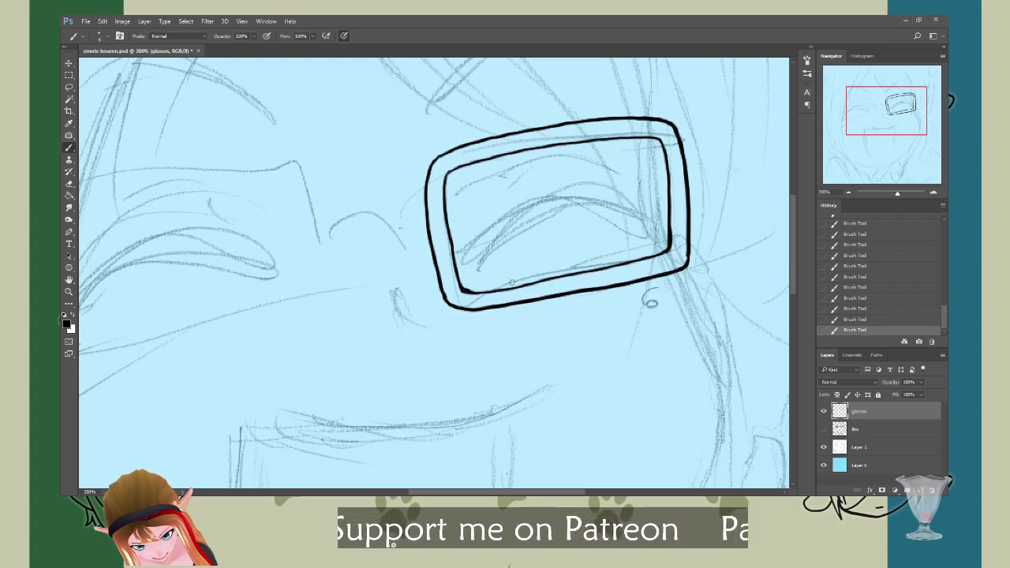
{"action": "left_click", "coordinate": [69, 185]}
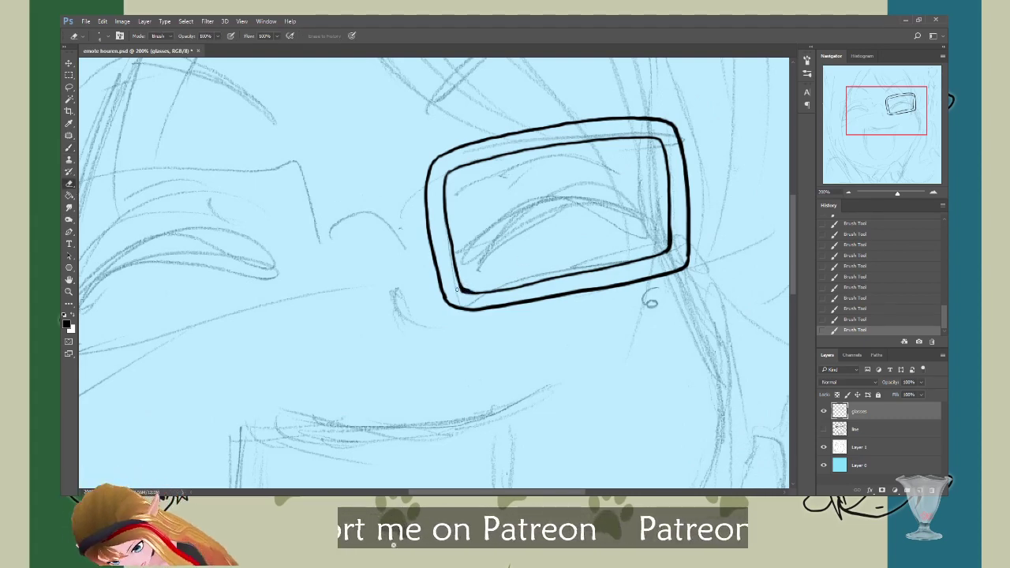
{"action": "left_click_drag", "start_coordinate": [456, 291], "coordinate": [469, 295]}
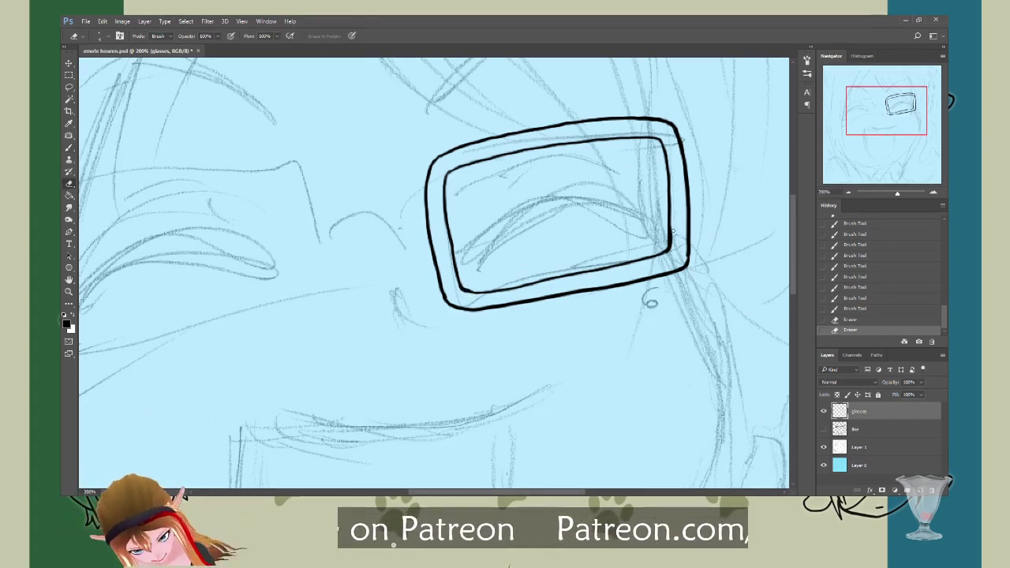
{"action": "left_click_drag", "start_coordinate": [672, 228], "coordinate": [672, 246]}
{"action": "left_click_drag", "start_coordinate": [671, 240], "coordinate": [672, 247]}
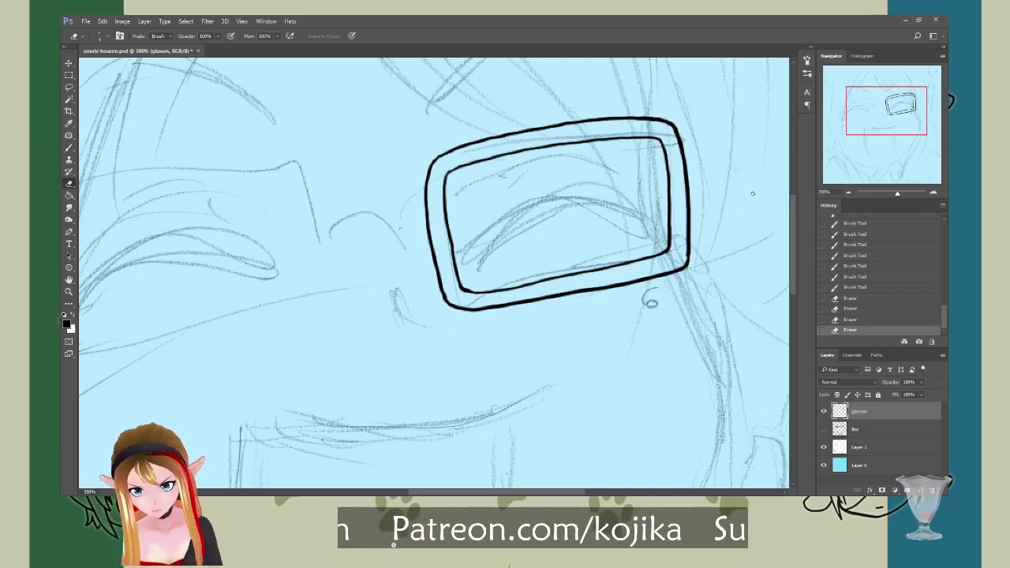
Step: Show the line layer and outline a rounded rectangular glasses lens around the left-hand eye with the Brush tool
{"action": "left_click", "coordinate": [824, 429]}
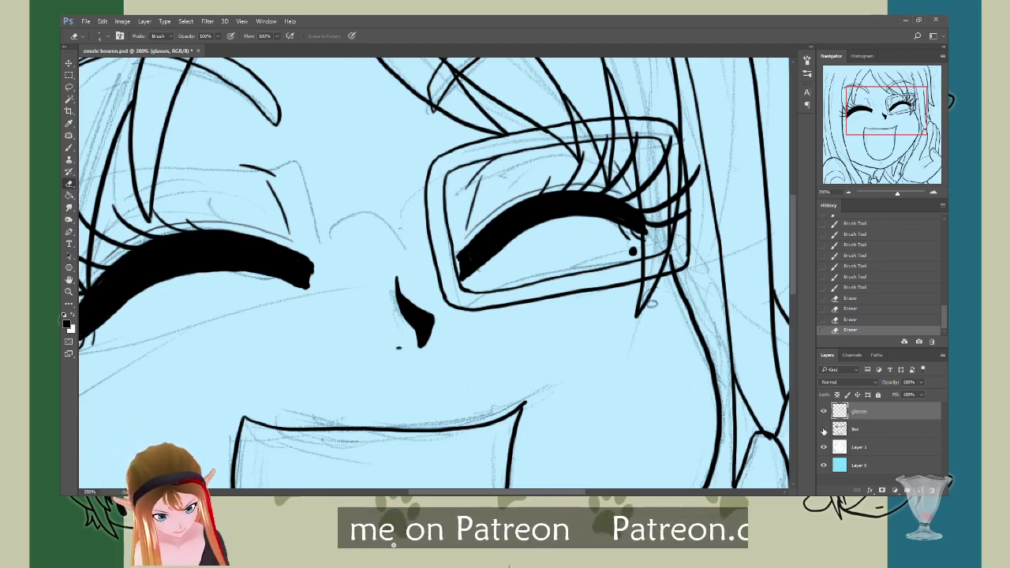
{"action": "left_click", "coordinate": [823, 429]}
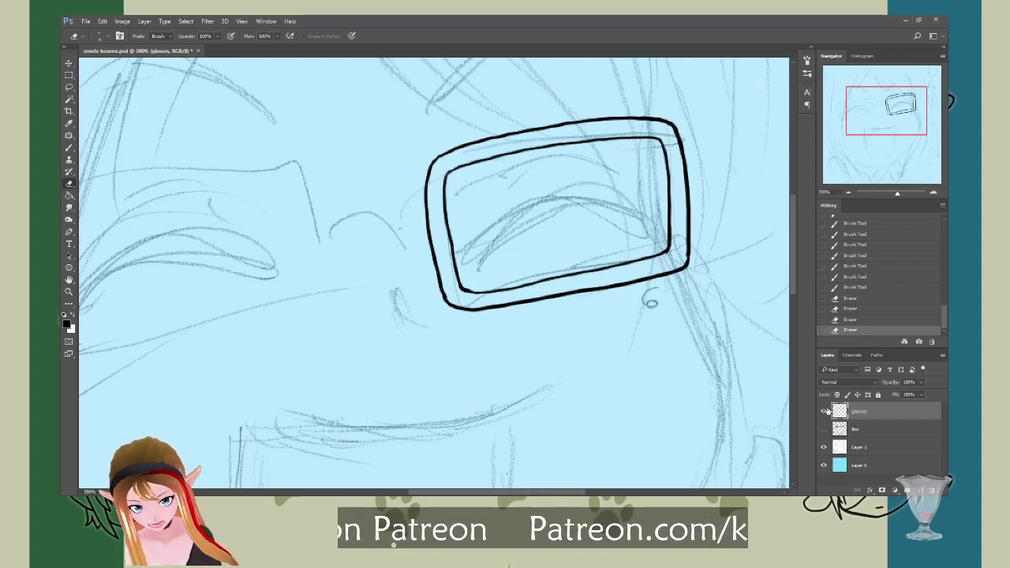
{"action": "left_click", "coordinate": [823, 429]}
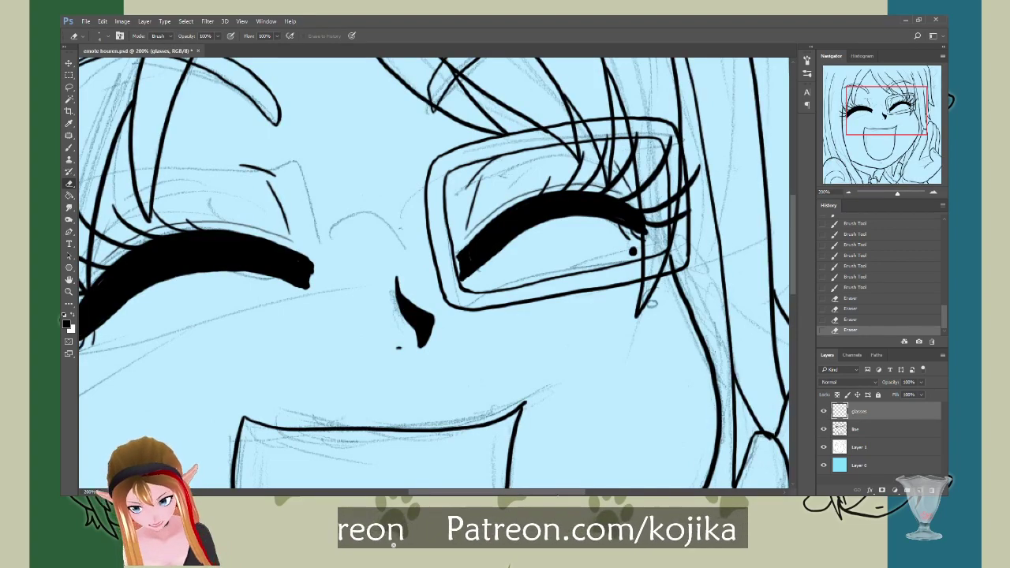
{"action": "scroll", "coordinate": [434, 273], "scroll_direction": "left", "scroll_amount": 5}
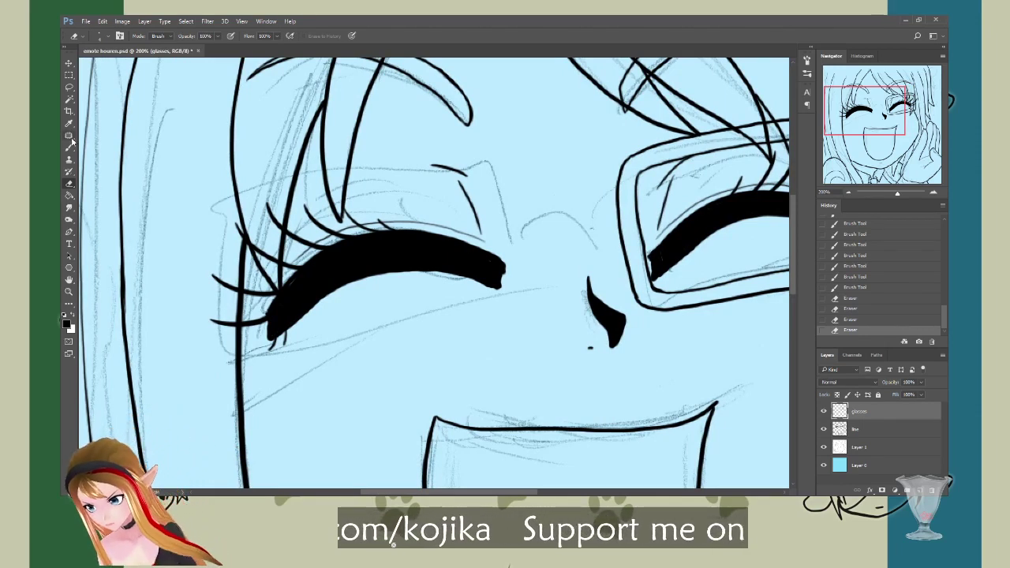
{"action": "key", "text": "b"}
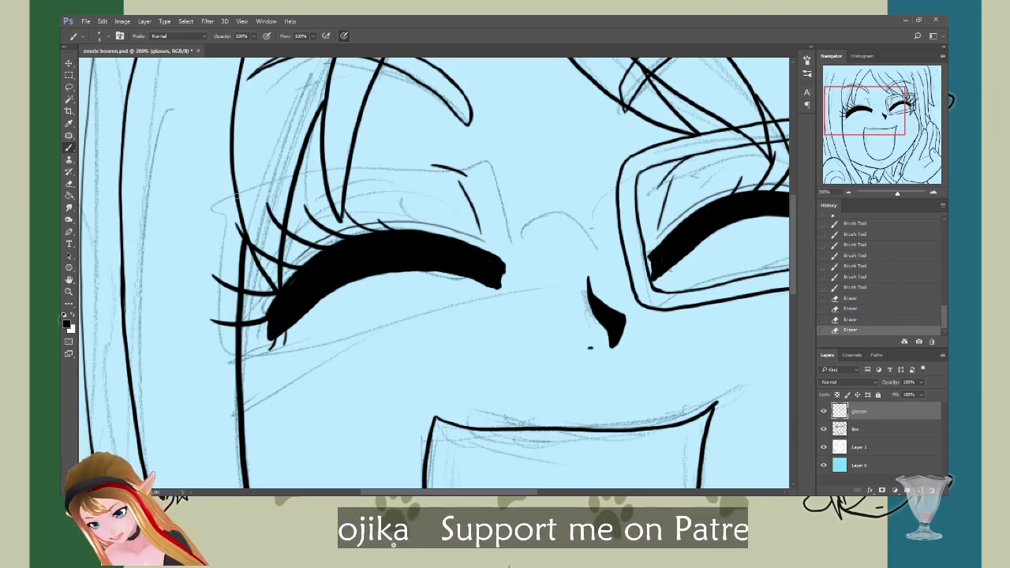
{"action": "mouse_move", "coordinate": [227, 193]}
{"action": "left_mouse_down"}
{"action": "mouse_move", "coordinate": [322, 164]}
{"action": "mouse_move", "coordinate": [462, 153]}
{"action": "mouse_move", "coordinate": [489, 165]}
{"action": "mouse_move", "coordinate": [511, 204]}
{"action": "mouse_move", "coordinate": [527, 299]}
{"action": "left_mouse_up"}
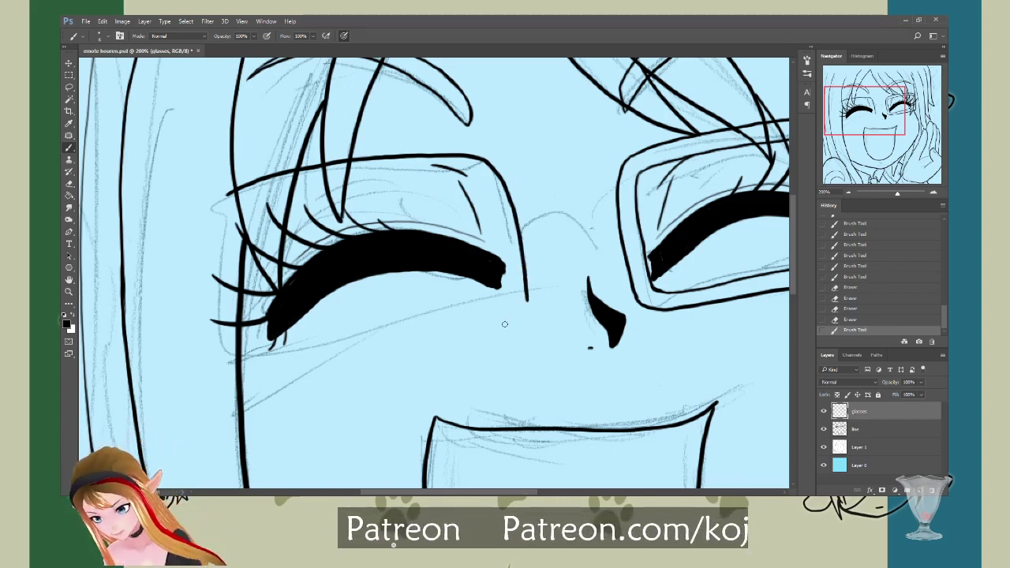
{"action": "mouse_move", "coordinate": [231, 194]}
{"action": "left_mouse_down"}
{"action": "mouse_move", "coordinate": [215, 254]}
{"action": "mouse_move", "coordinate": [251, 368]}
{"action": "mouse_move", "coordinate": [243, 355]}
{"action": "mouse_move", "coordinate": [260, 367]}
{"action": "mouse_move", "coordinate": [309, 359]}
{"action": "mouse_move", "coordinate": [527, 298]}
{"action": "left_mouse_up"}
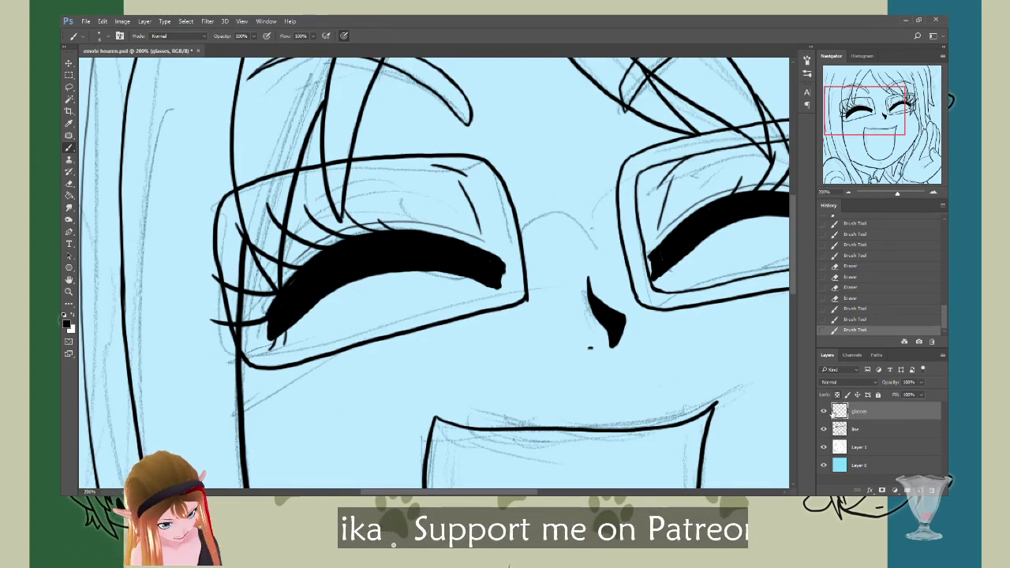
Step: Hide the line layer and add strokes below the left-hand lens's lower edge to round its lower inner corner
{"action": "left_click", "coordinate": [823, 428]}
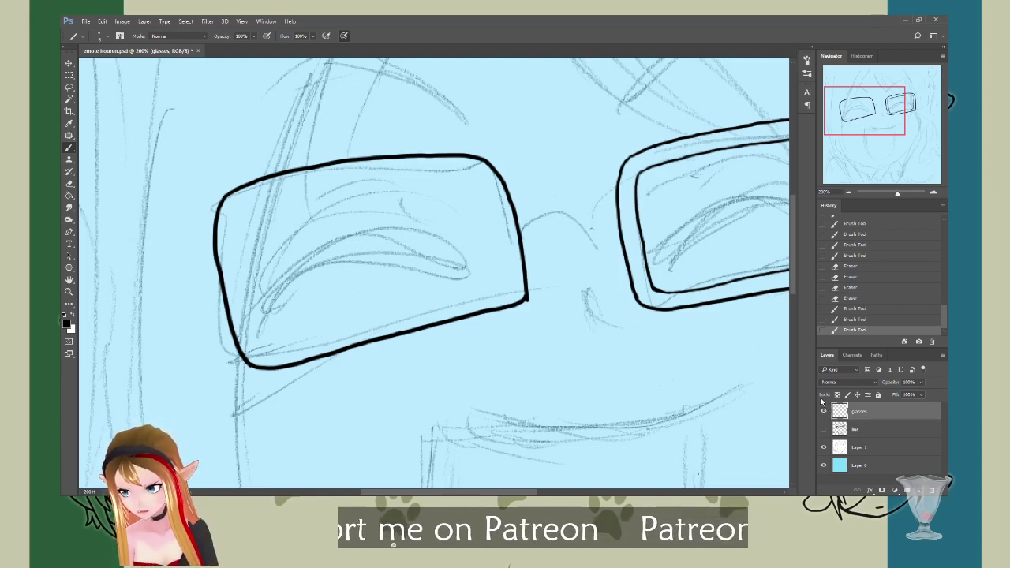
{"action": "left_click_drag", "start_coordinate": [391, 336], "coordinate": [440, 325]}
{"action": "left_click_drag", "start_coordinate": [469, 319], "coordinate": [524, 303]}
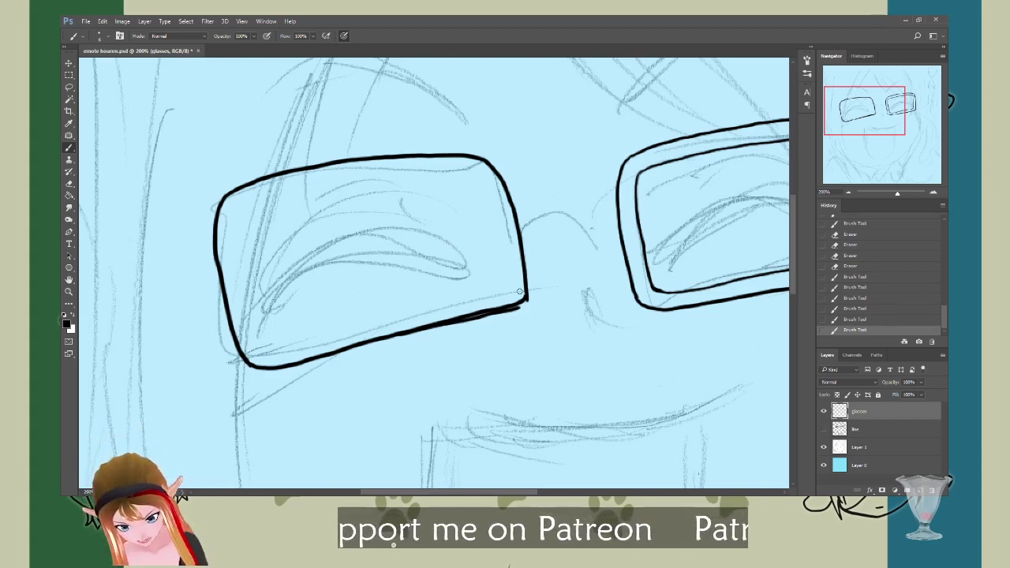
{"action": "left_click_drag", "start_coordinate": [526, 288], "coordinate": [521, 308]}
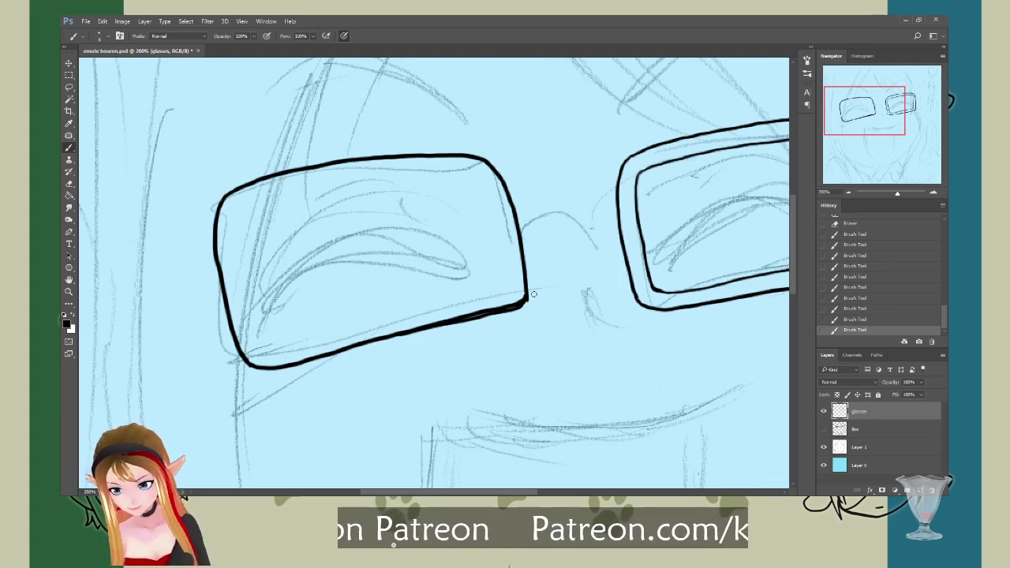
Step: Erase the excess line along the left-hand lens's lower edge and inner corner to an even thickness
{"action": "left_click", "coordinate": [68, 183]}
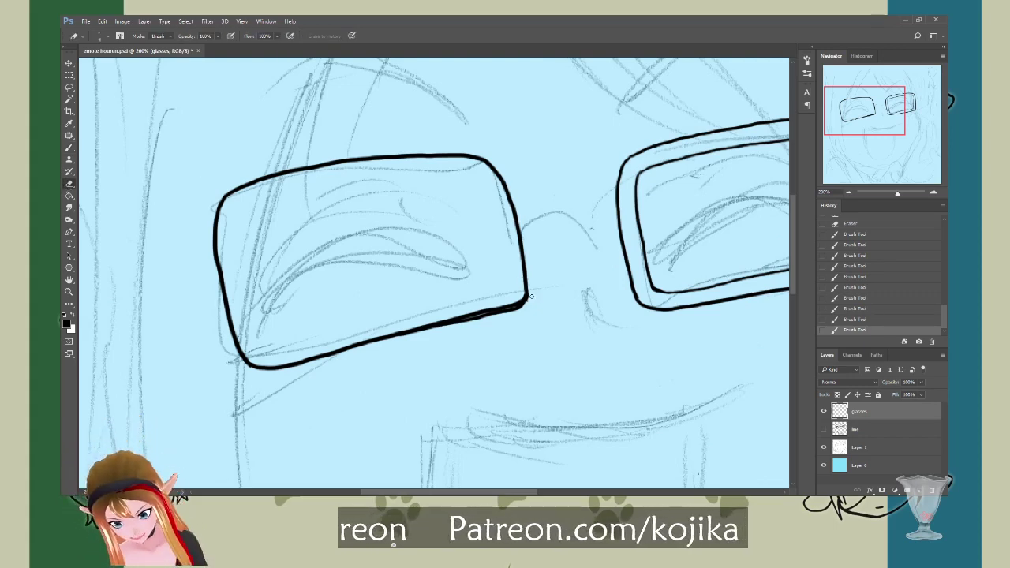
{"action": "left_click_drag", "start_coordinate": [530, 297], "coordinate": [531, 293]}
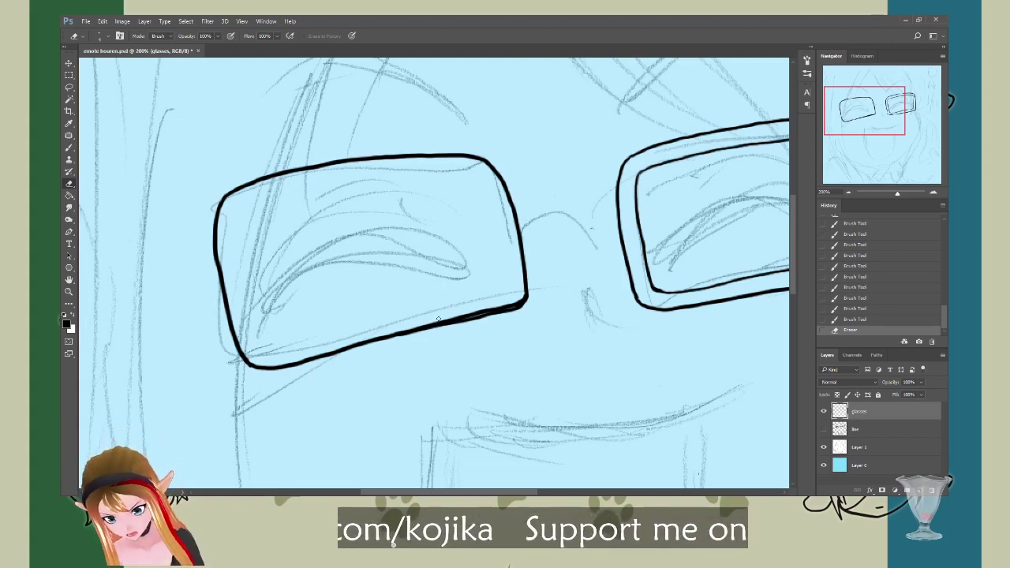
{"action": "left_click_drag", "start_coordinate": [437, 319], "coordinate": [471, 310]}
{"action": "left_click_drag", "start_coordinate": [473, 308], "coordinate": [479, 304]}
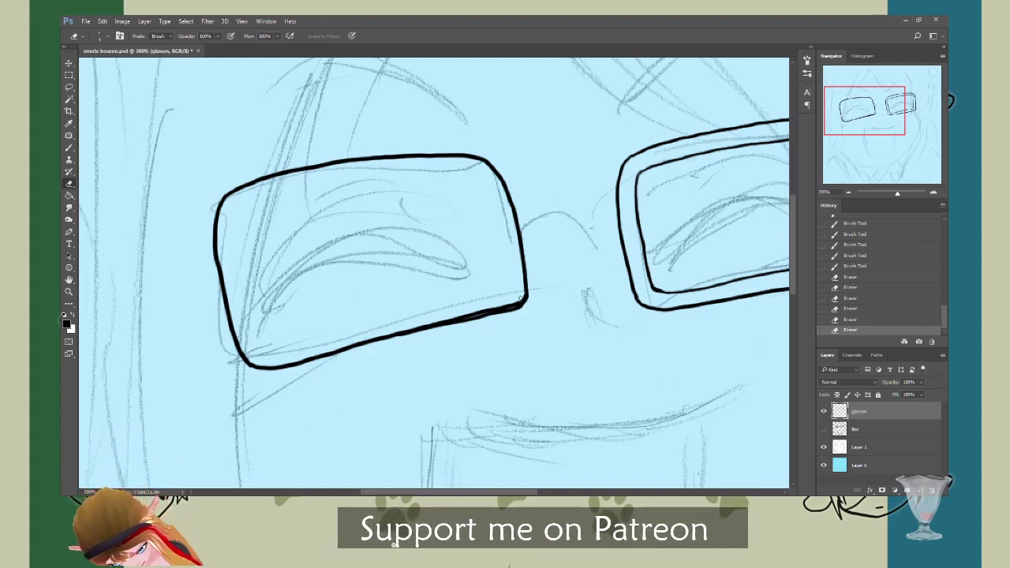
{"action": "mouse_move", "coordinate": [520, 299]}
{"action": "left_mouse_down"}
{"action": "mouse_move", "coordinate": [434, 322]}
{"action": "mouse_move", "coordinate": [399, 319]}
{"action": "left_mouse_up"}
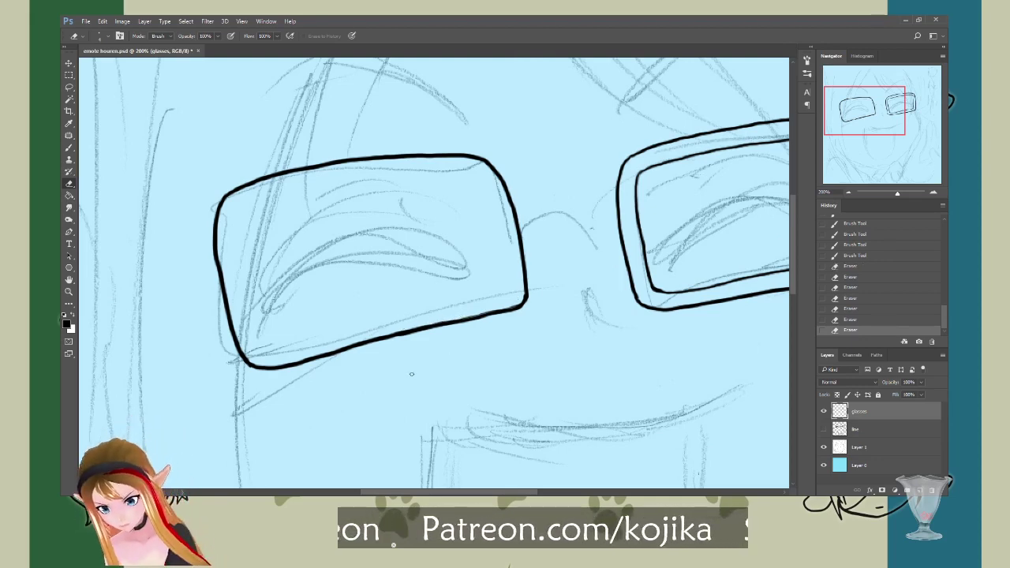
Step: Redraw the left-hand lens's upper outer corner and outer side slightly further inward with the Brush tool, checking it against the line layer
{"action": "left_click", "coordinate": [824, 428]}
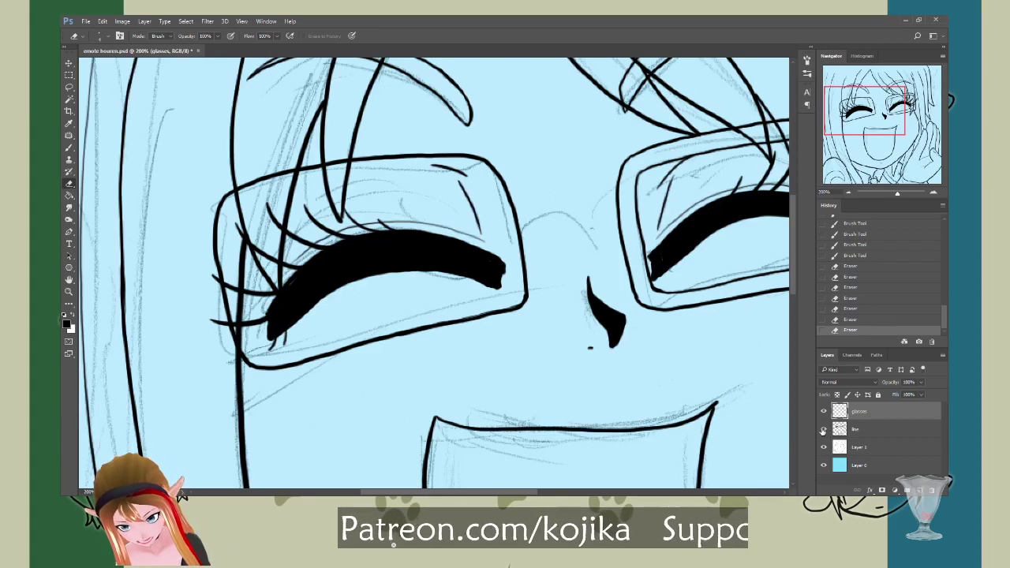
{"action": "left_click", "coordinate": [824, 428]}
{"action": "key", "text": "b"}
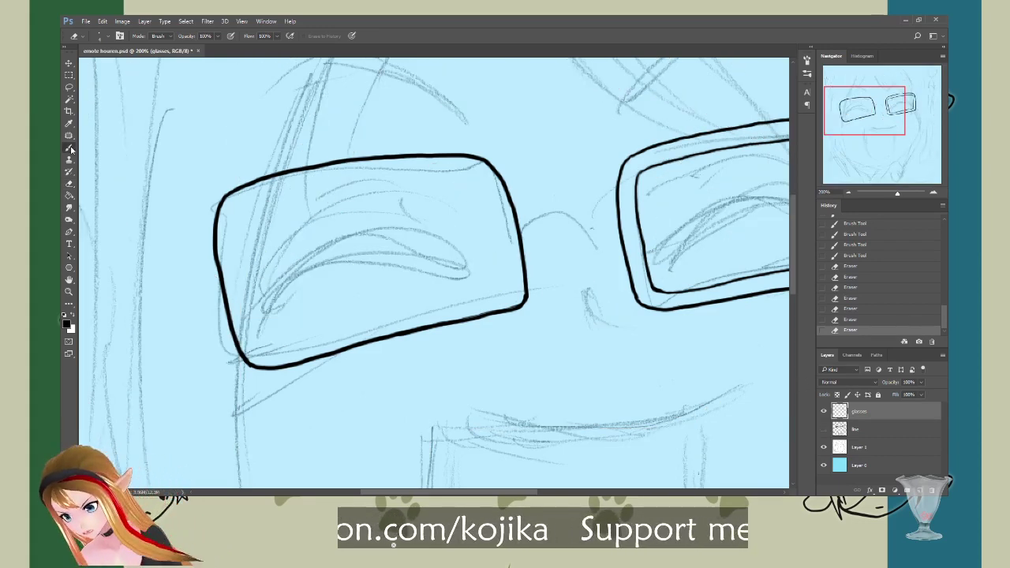
{"action": "mouse_move", "coordinate": [357, 162]}
{"action": "left_mouse_down"}
{"action": "mouse_move", "coordinate": [267, 181]}
{"action": "mouse_move", "coordinate": [226, 203]}
{"action": "mouse_move", "coordinate": [220, 265]}
{"action": "mouse_move", "coordinate": [229, 274]}
{"action": "left_mouse_up"}
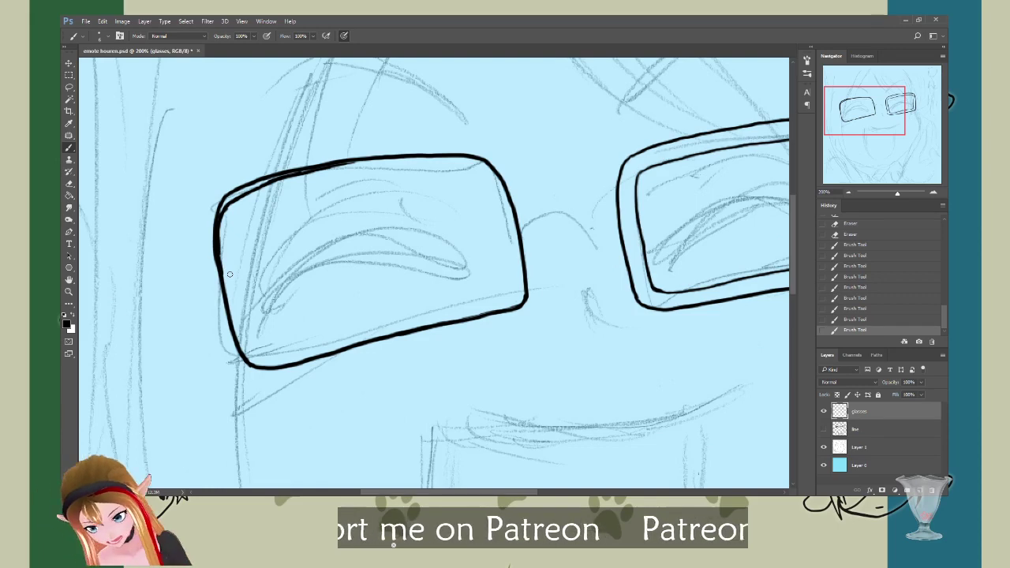
{"action": "left_click", "coordinate": [823, 429]}
{"action": "left_click", "coordinate": [824, 428]}
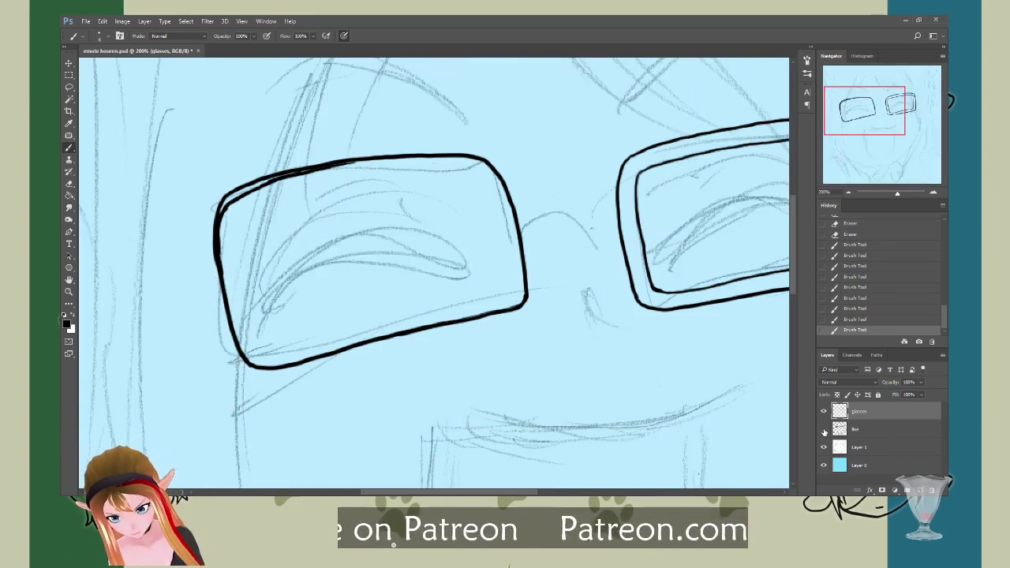
Step: Erase the old outer line around the left-hand lens's upper outer corner and even out the remaining edge with brush strokes
{"action": "left_click", "coordinate": [69, 183]}
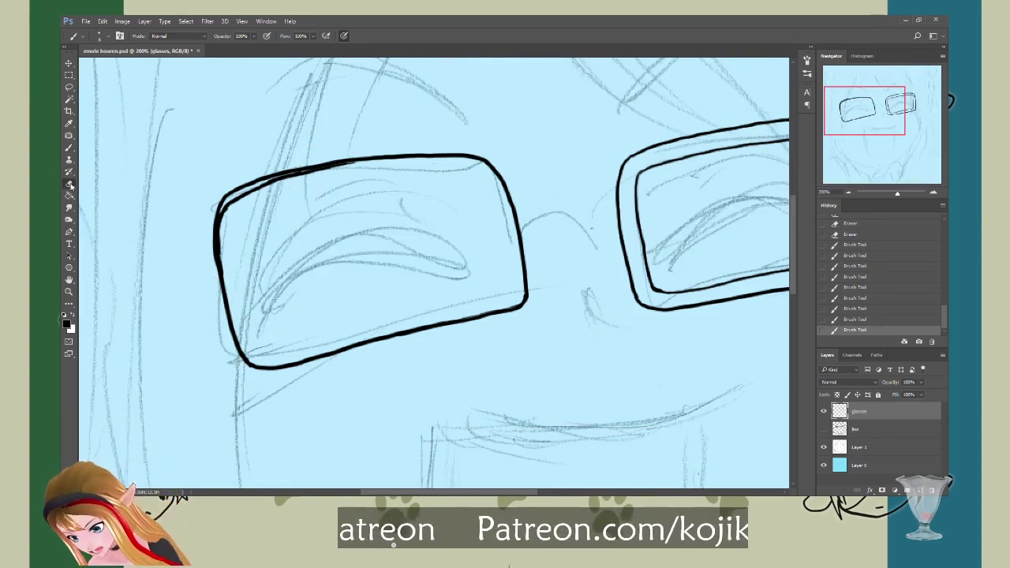
{"action": "left_click_drag", "start_coordinate": [210, 231], "coordinate": [214, 263]}
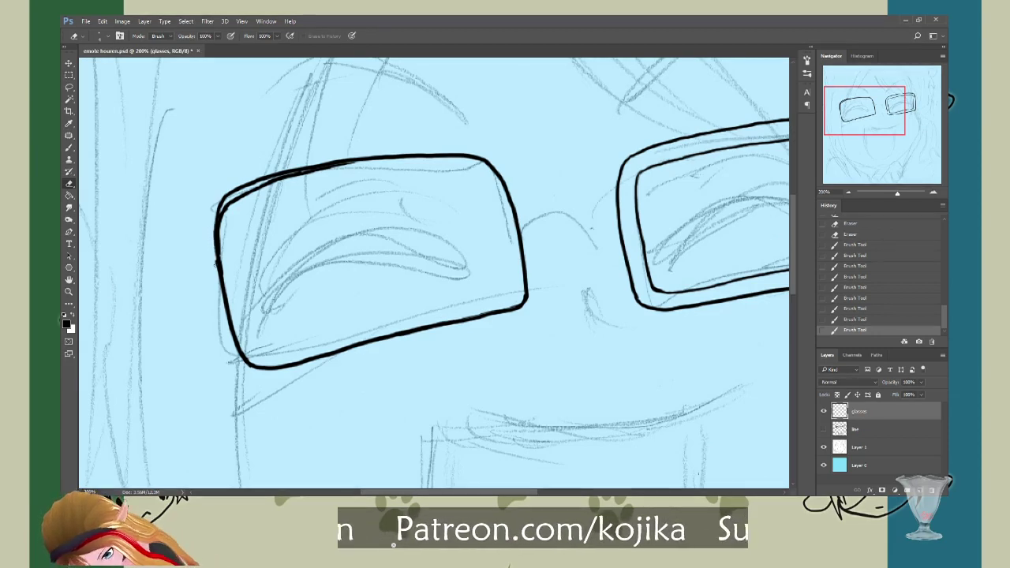
{"action": "mouse_move", "coordinate": [214, 219]}
{"action": "left_mouse_down"}
{"action": "mouse_move", "coordinate": [224, 193]}
{"action": "mouse_move", "coordinate": [368, 146]}
{"action": "mouse_move", "coordinate": [322, 157]}
{"action": "mouse_move", "coordinate": [335, 148]}
{"action": "mouse_move", "coordinate": [305, 88]}
{"action": "mouse_move", "coordinate": [304, 108]}
{"action": "mouse_move", "coordinate": [334, 151]}
{"action": "mouse_move", "coordinate": [299, 168]}
{"action": "mouse_move", "coordinate": [359, 156]}
{"action": "left_mouse_up"}
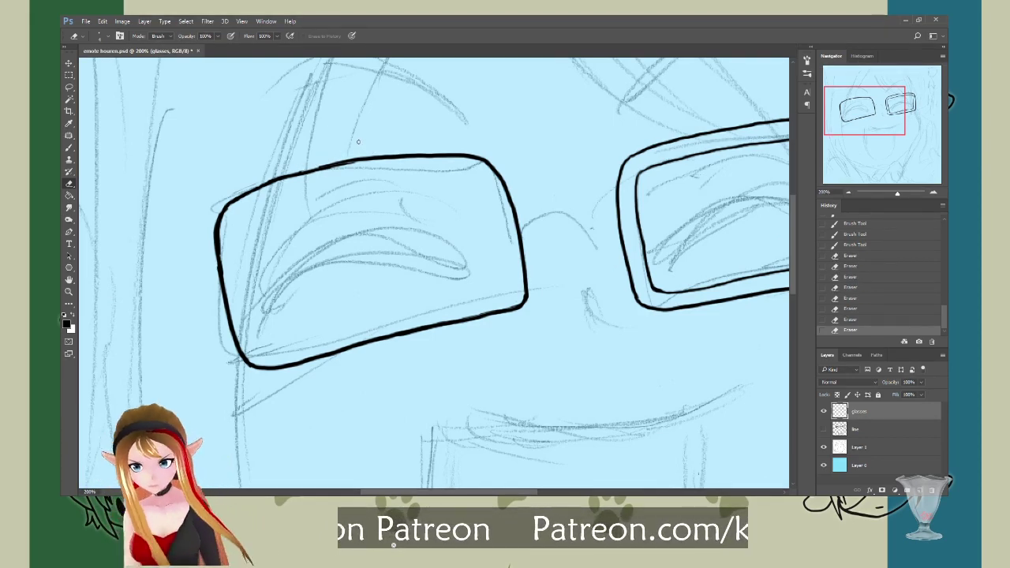
{"action": "key", "text": "b"}
{"action": "left_click_drag", "start_coordinate": [300, 170], "coordinate": [369, 157]}
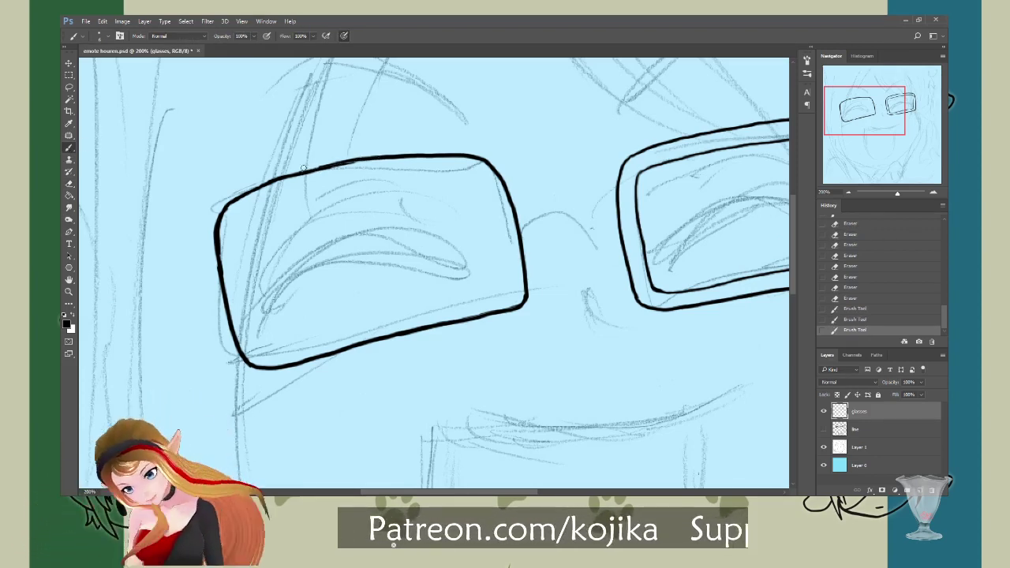
{"action": "mouse_move", "coordinate": [231, 196]}
{"action": "left_mouse_down"}
{"action": "mouse_move", "coordinate": [267, 183]}
{"action": "mouse_move", "coordinate": [226, 207]}
{"action": "left_mouse_up"}
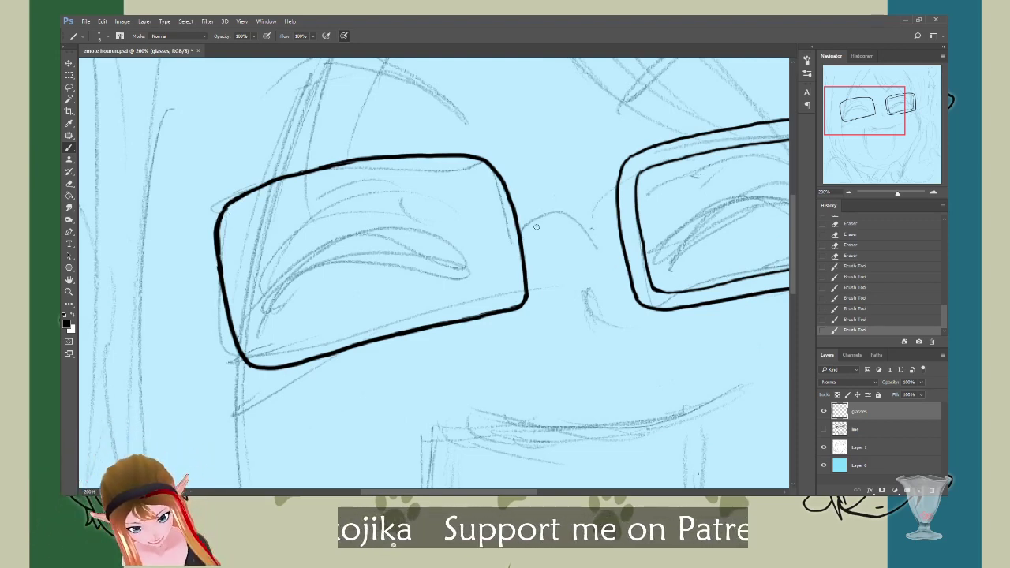
Step: Draw the glasses bridge as two arched brush strokes between the lenses and check it against the line layer
{"action": "left_click", "coordinate": [526, 252]}
{"action": "mouse_move", "coordinate": [524, 249]}
{"action": "left_mouse_down"}
{"action": "mouse_move", "coordinate": [554, 225]}
{"action": "mouse_move", "coordinate": [621, 237]}
{"action": "left_mouse_up"}
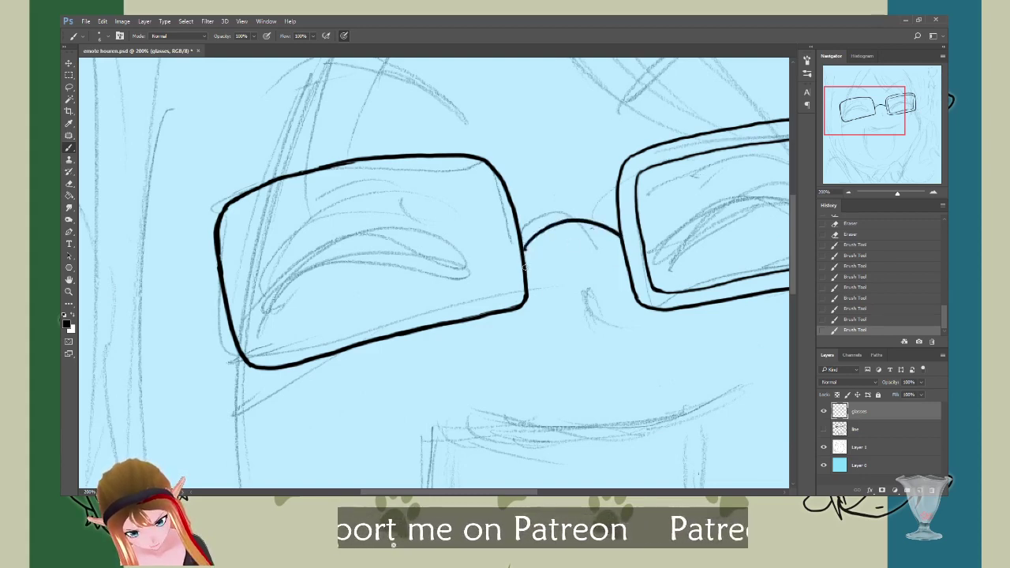
{"action": "mouse_move", "coordinate": [523, 264]}
{"action": "left_mouse_down"}
{"action": "mouse_move", "coordinate": [558, 243]}
{"action": "mouse_move", "coordinate": [609, 245]}
{"action": "mouse_move", "coordinate": [628, 259]}
{"action": "left_mouse_up"}
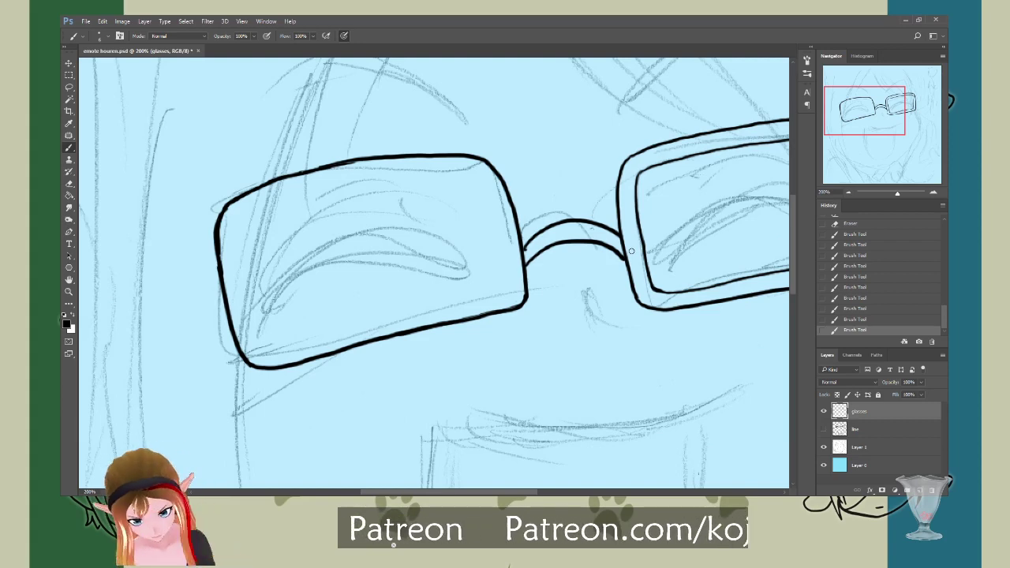
{"action": "left_click", "coordinate": [823, 428]}
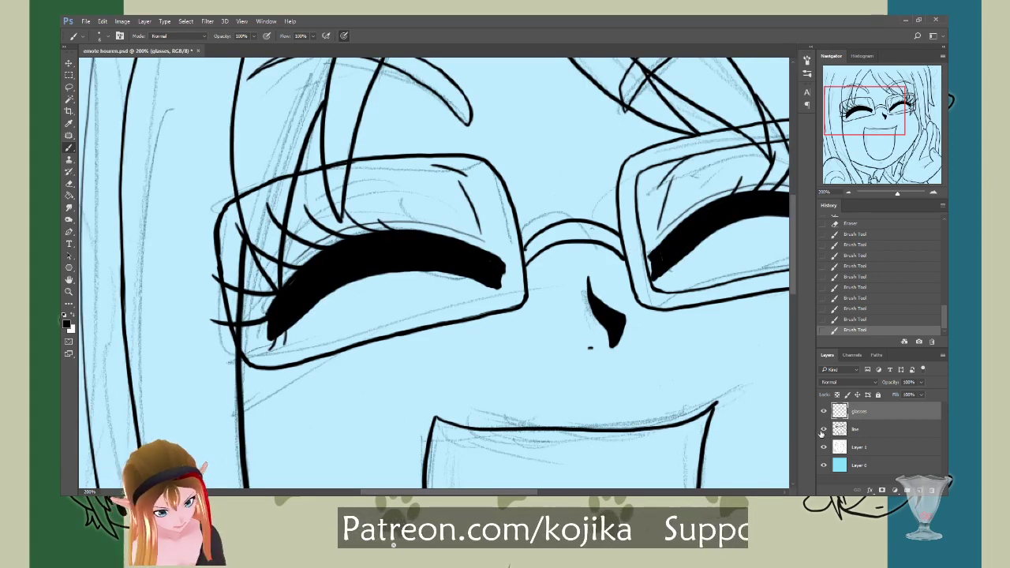
{"action": "left_click", "coordinate": [823, 429]}
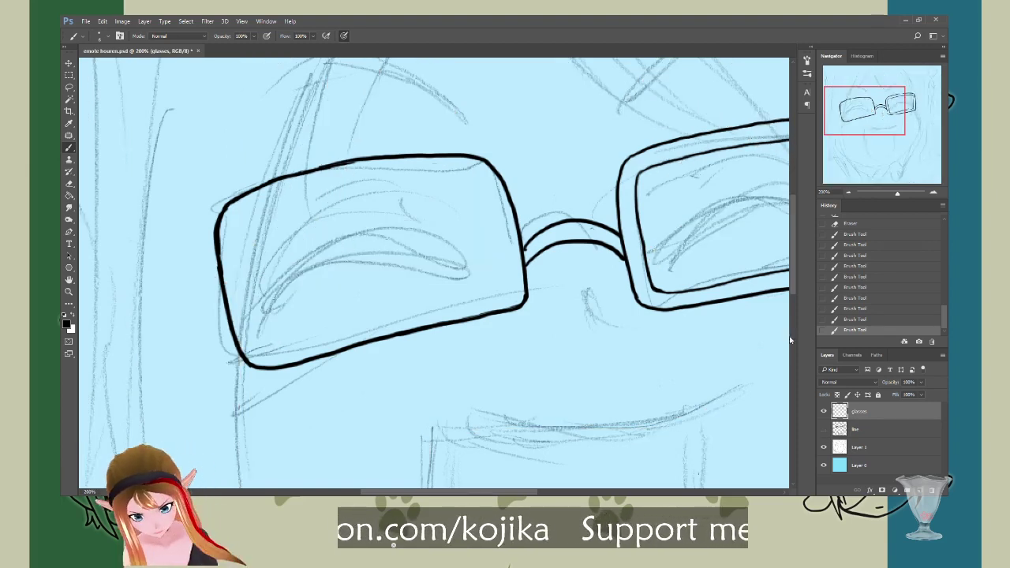
Step: Erase the excess line at the bridge's left-hand end and along the left-hand lens's upper outer corner and upper edge
{"action": "key", "text": "e"}
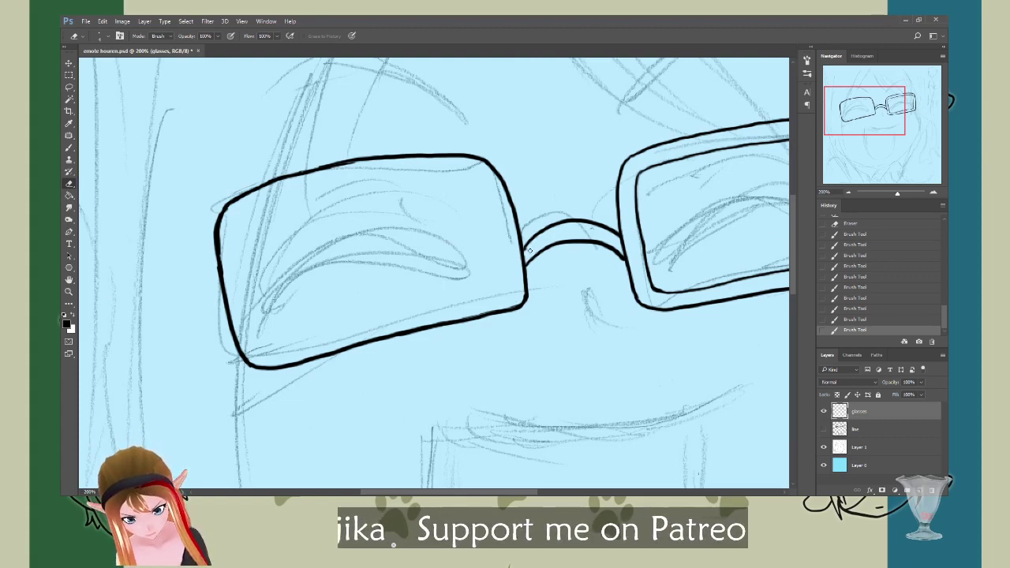
{"action": "left_click_drag", "start_coordinate": [529, 251], "coordinate": [541, 239]}
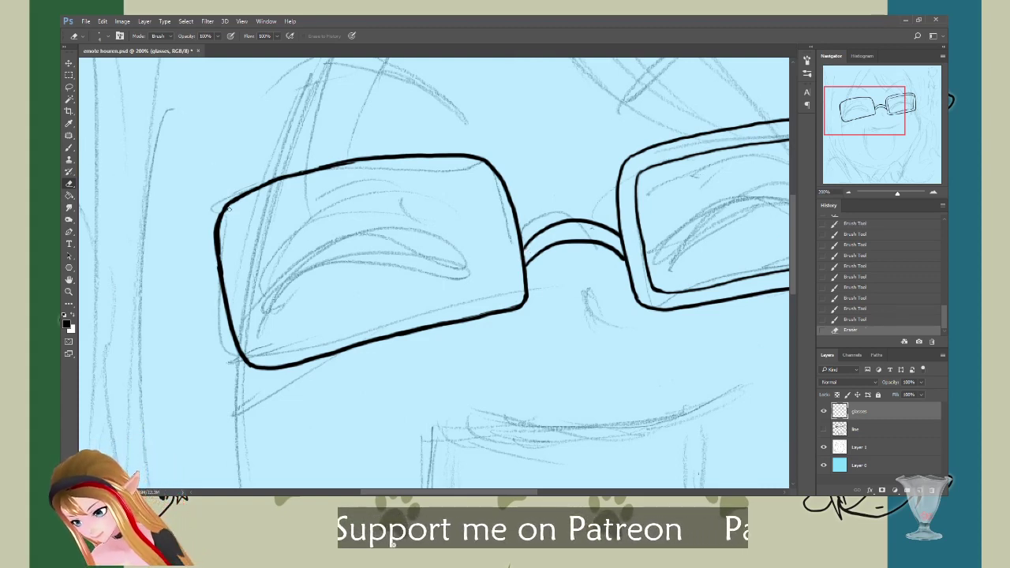
{"action": "left_click_drag", "start_coordinate": [230, 208], "coordinate": [224, 213]}
{"action": "left_click_drag", "start_coordinate": [224, 215], "coordinate": [226, 227]}
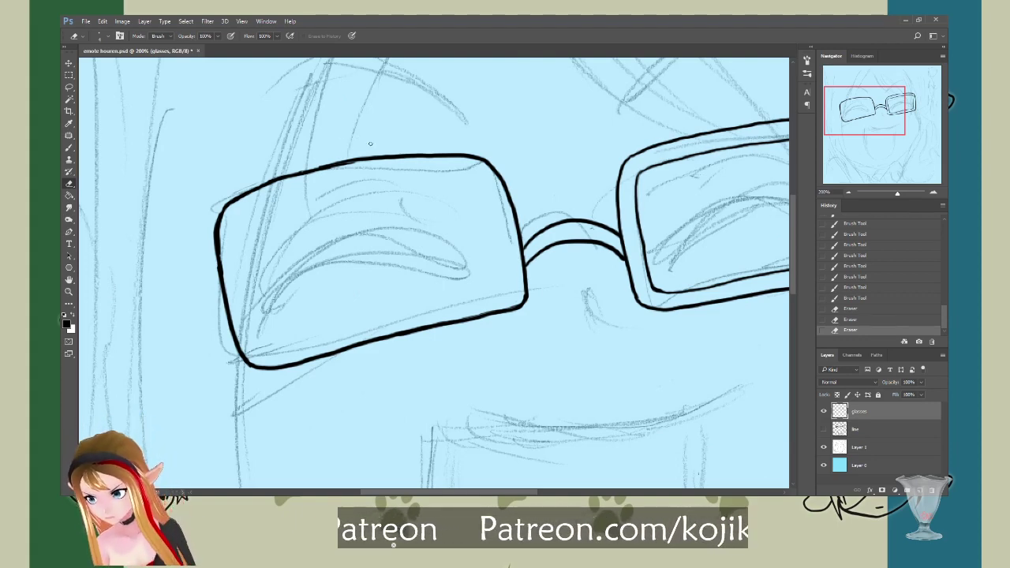
{"action": "left_click_drag", "start_coordinate": [326, 162], "coordinate": [367, 155]}
{"action": "left_click", "coordinate": [358, 164]}
Step: Outline the inner edge of the left-hand lens frame parallel to its outer outline with the Brush tool
{"action": "key", "text": "b"}
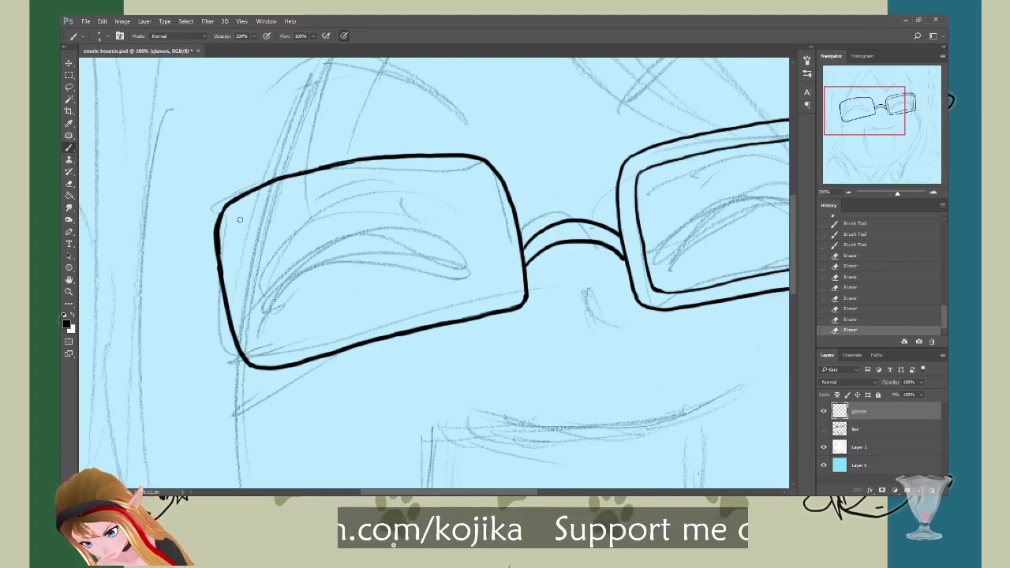
{"action": "left_click_drag", "start_coordinate": [239, 220], "coordinate": [253, 314]}
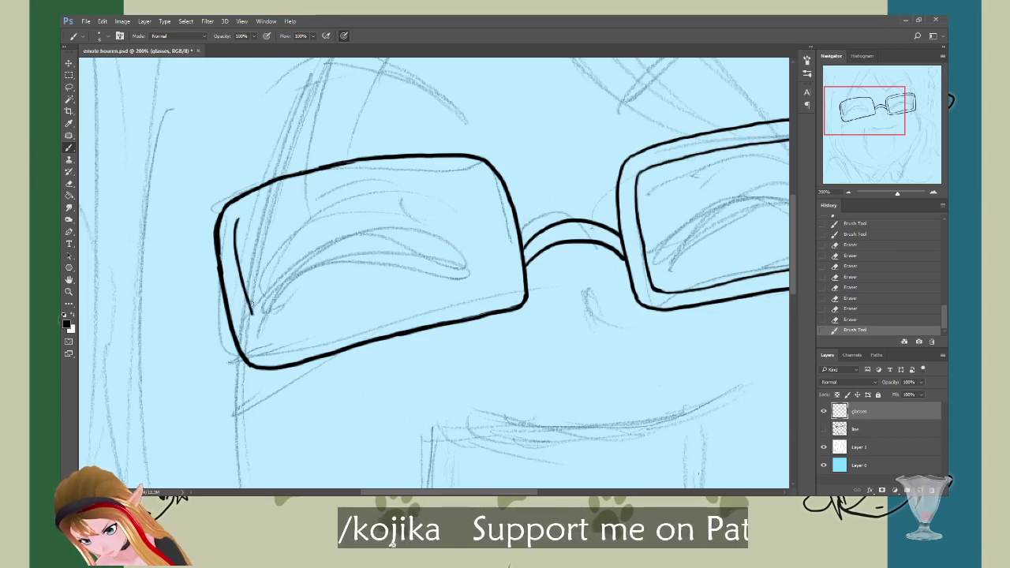
{"action": "key", "text": "ctrl+z"}
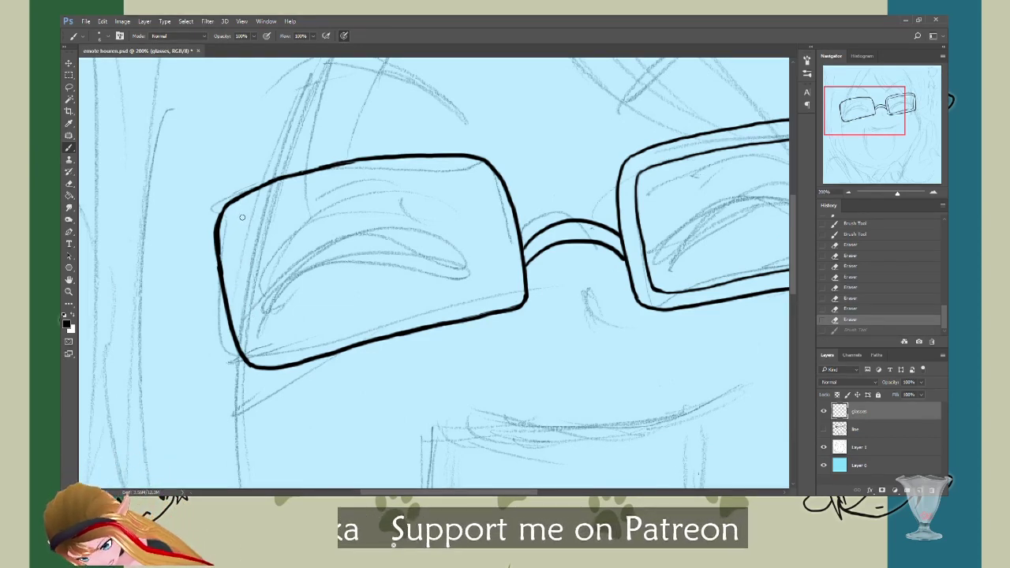
{"action": "mouse_move", "coordinate": [242, 218]}
{"action": "left_mouse_down"}
{"action": "mouse_move", "coordinate": [239, 251]}
{"action": "mouse_move", "coordinate": [261, 342]}
{"action": "left_mouse_up"}
{"action": "mouse_move", "coordinate": [241, 223]}
{"action": "left_mouse_down"}
{"action": "mouse_move", "coordinate": [351, 182]}
{"action": "mouse_move", "coordinate": [471, 172]}
{"action": "mouse_move", "coordinate": [496, 236]}
{"action": "left_mouse_up"}
{"action": "left_click_drag", "start_coordinate": [487, 210], "coordinate": [503, 284]}
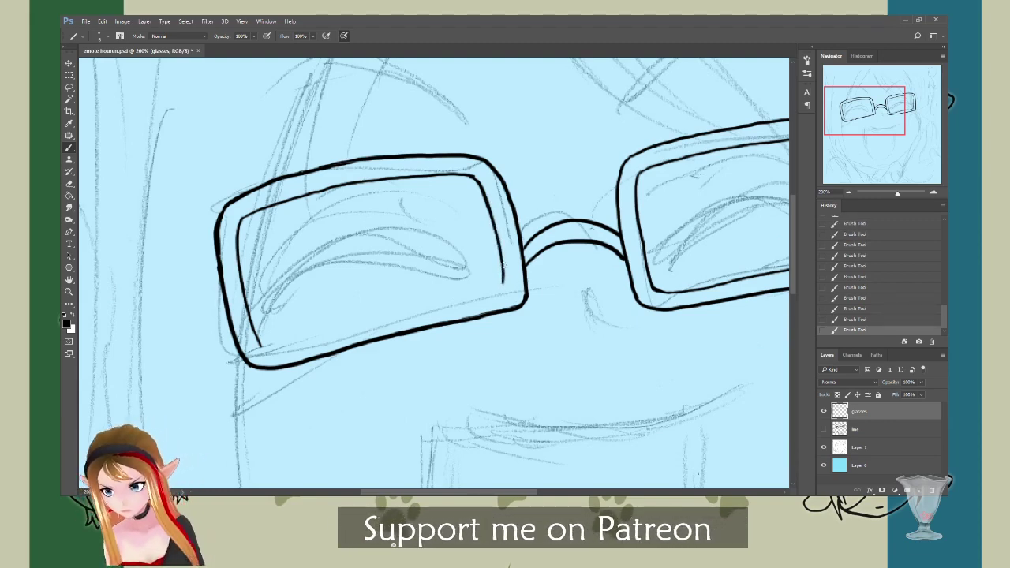
{"action": "mouse_move", "coordinate": [260, 344]}
{"action": "left_mouse_down"}
{"action": "mouse_move", "coordinate": [319, 341]}
{"action": "mouse_move", "coordinate": [504, 287]}
{"action": "left_mouse_up"}
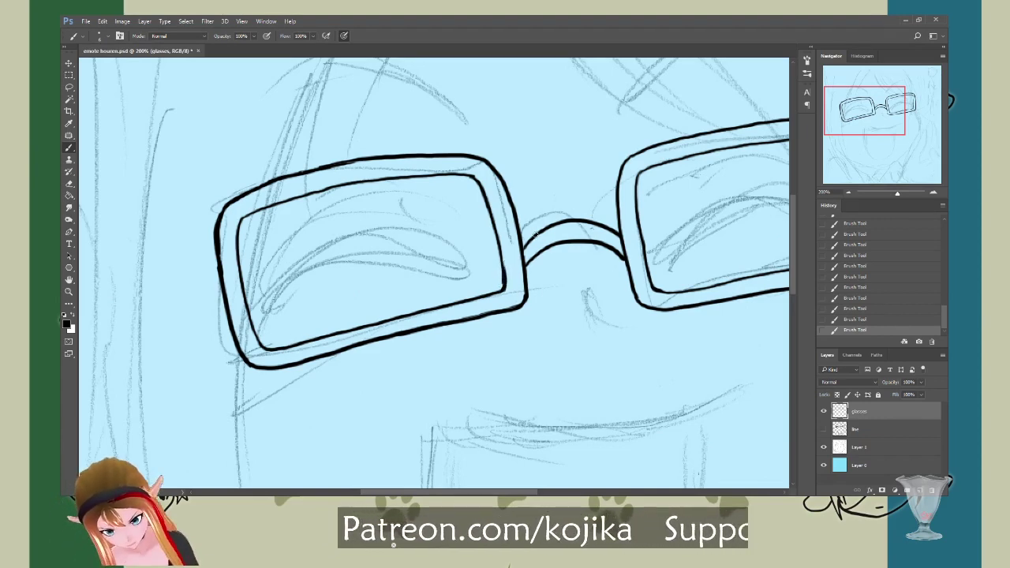
Step: Erase the excess line at the inner outline's lower corner near the bridge and along the frame's outer side and lower outer corner
{"action": "left_click", "coordinate": [68, 183]}
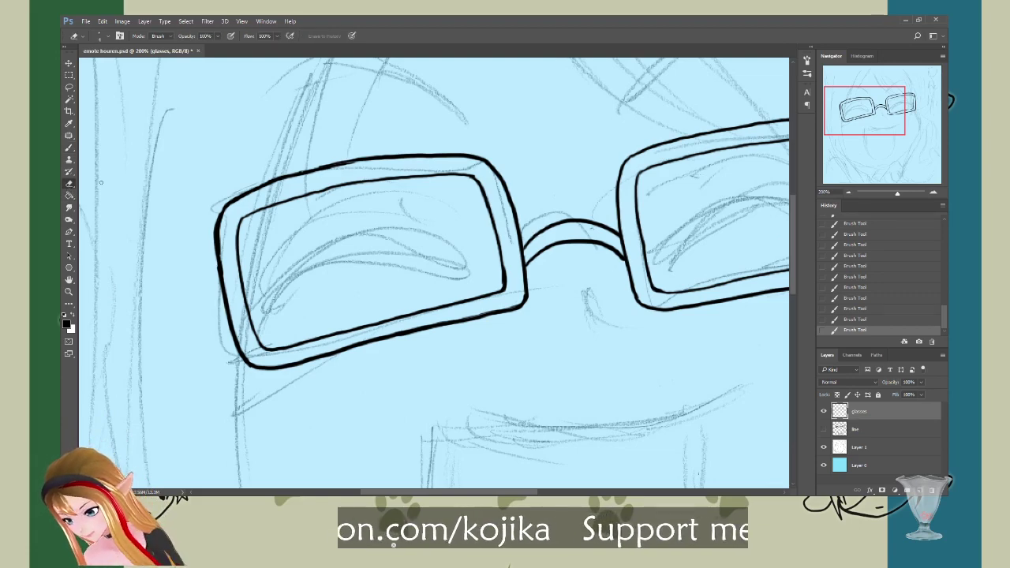
{"action": "left_click_drag", "start_coordinate": [500, 281], "coordinate": [508, 273]}
{"action": "mouse_move", "coordinate": [507, 268]}
{"action": "left_mouse_down"}
{"action": "mouse_move", "coordinate": [511, 285]}
{"action": "mouse_move", "coordinate": [535, 254]}
{"action": "left_mouse_up"}
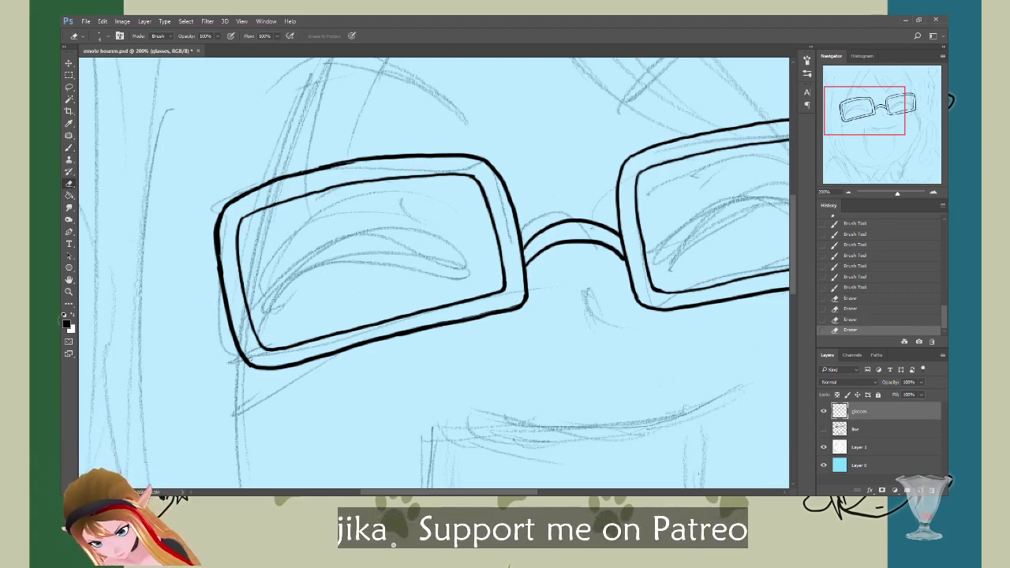
{"action": "left_click_drag", "start_coordinate": [253, 371], "coordinate": [246, 364]}
{"action": "left_click_drag", "start_coordinate": [225, 221], "coordinate": [225, 265]}
Step: Round the two upper corners of the left-hand lens's inner outline by adding brush strokes and erasing the excess, then compare with the line layer
{"action": "left_click", "coordinate": [69, 148]}
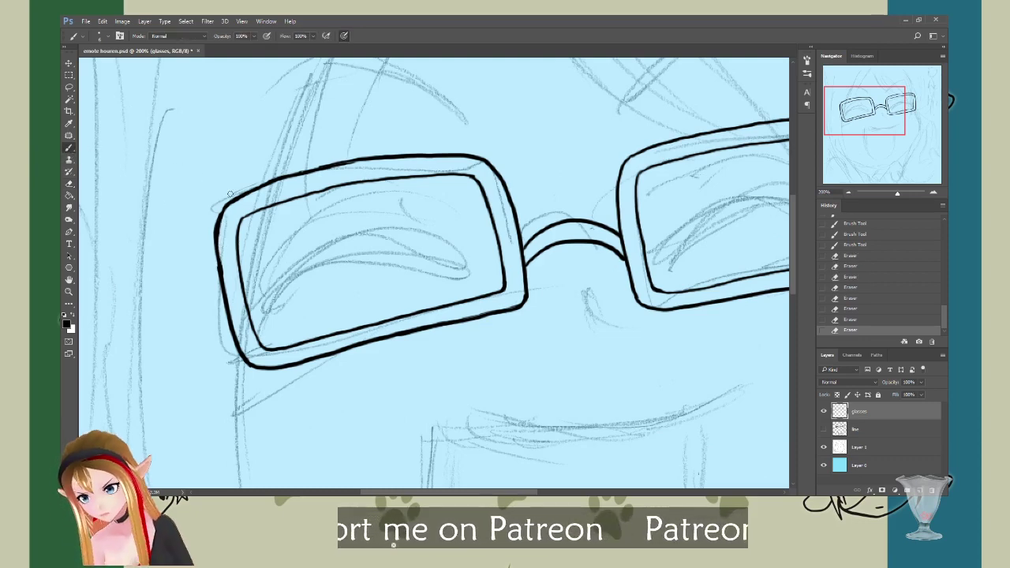
{"action": "left_click_drag", "start_coordinate": [241, 216], "coordinate": [236, 227]}
{"action": "left_click_drag", "start_coordinate": [237, 221], "coordinate": [243, 258]}
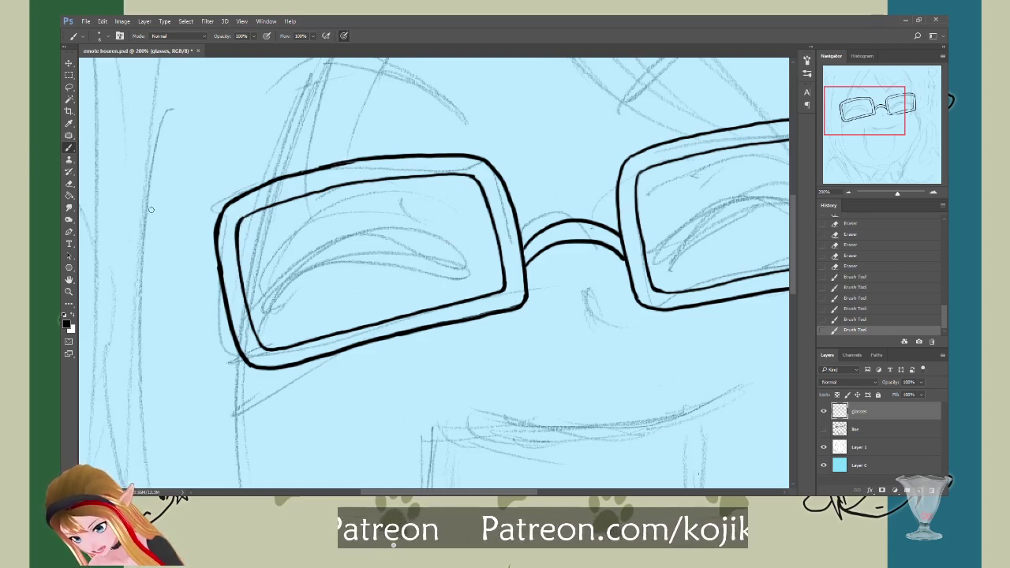
{"action": "left_click", "coordinate": [68, 183]}
{"action": "left_click_drag", "start_coordinate": [242, 223], "coordinate": [240, 229]}
{"action": "mouse_move", "coordinate": [238, 228]}
{"action": "left_mouse_down"}
{"action": "mouse_move", "coordinate": [242, 255]}
{"action": "mouse_move", "coordinate": [235, 220]}
{"action": "mouse_move", "coordinate": [232, 246]}
{"action": "mouse_move", "coordinate": [283, 193]}
{"action": "left_mouse_up"}
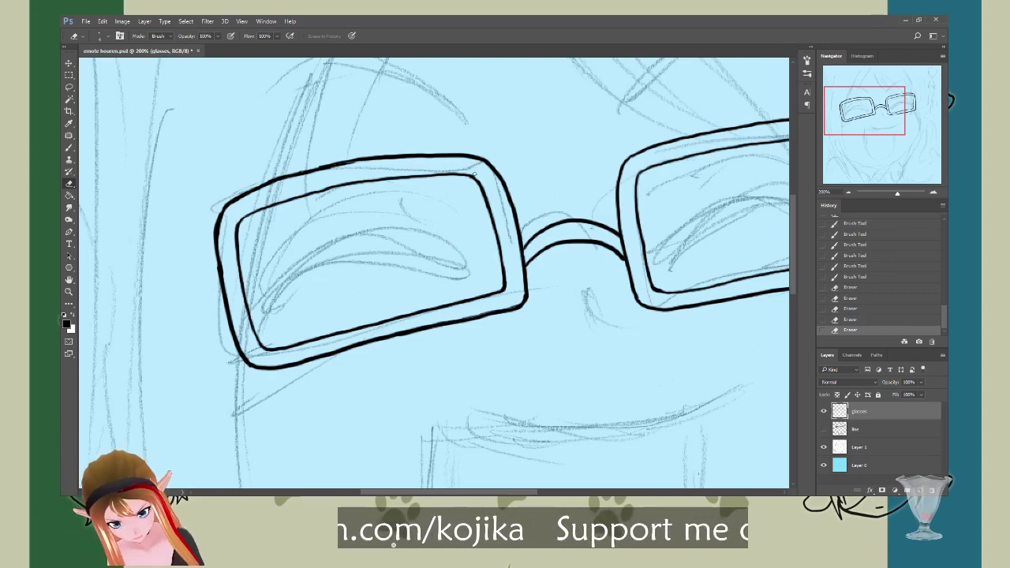
{"action": "left_click_drag", "start_coordinate": [474, 172], "coordinate": [467, 164]}
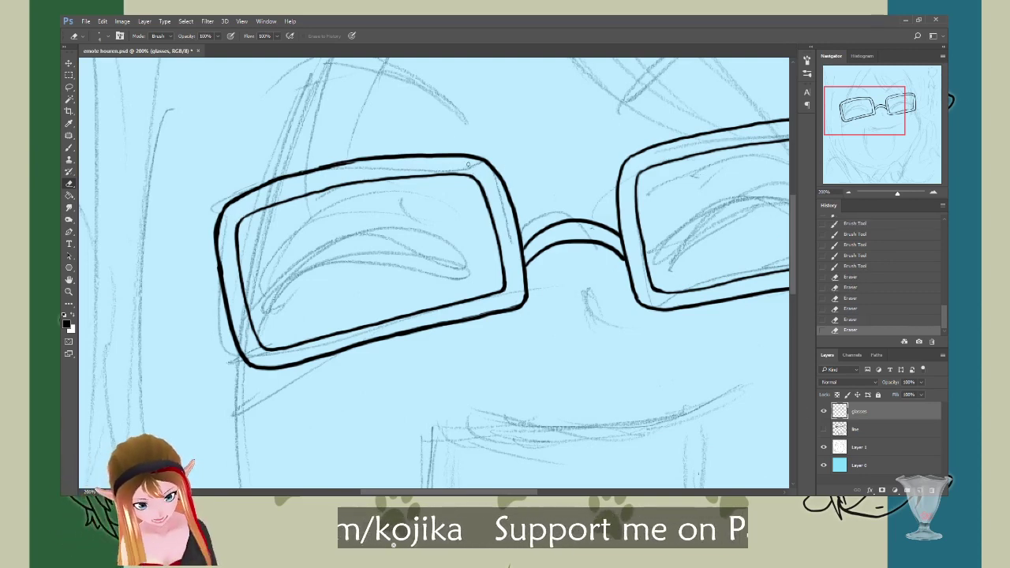
{"action": "left_click", "coordinate": [823, 429]}
{"action": "left_click", "coordinate": [823, 429]}
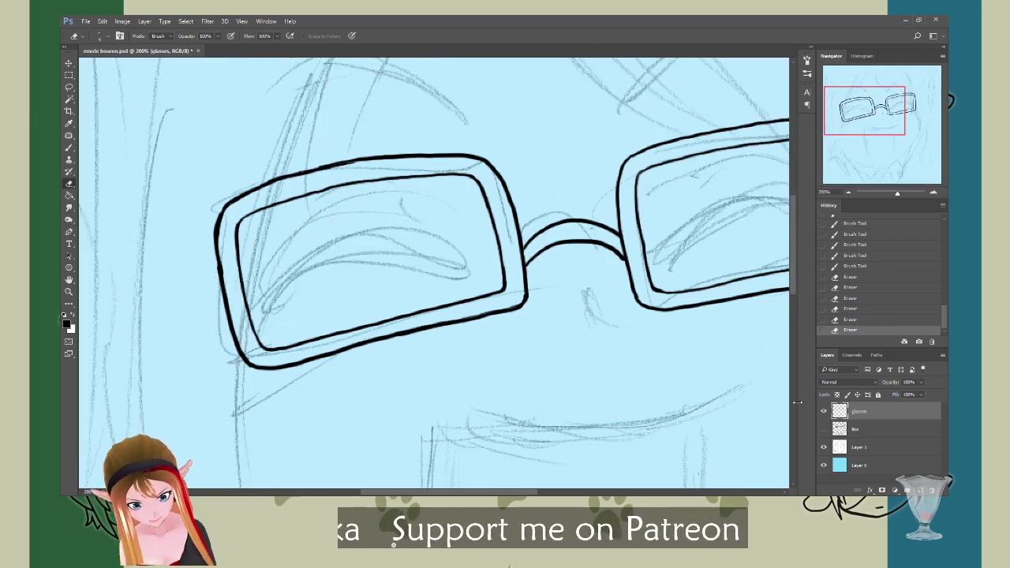
Step: Redraw the bridge's upper arch slightly higher with the Brush tool, erase the old line beneath it and check against the line layer
{"action": "key", "text": "b"}
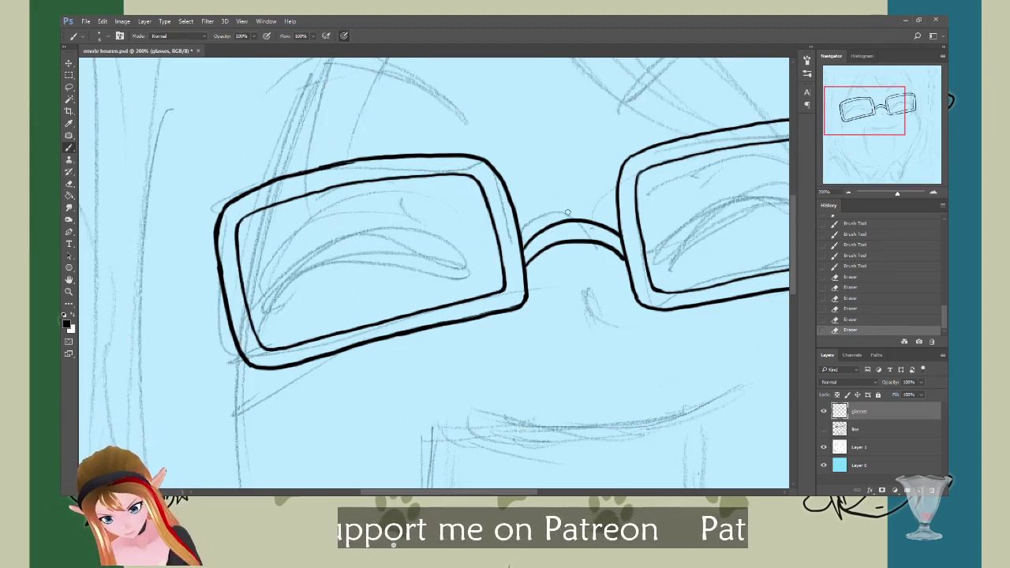
{"action": "mouse_move", "coordinate": [572, 221]}
{"action": "left_mouse_down"}
{"action": "mouse_move", "coordinate": [524, 240]}
{"action": "mouse_move", "coordinate": [571, 217]}
{"action": "mouse_move", "coordinate": [609, 224]}
{"action": "left_mouse_up"}
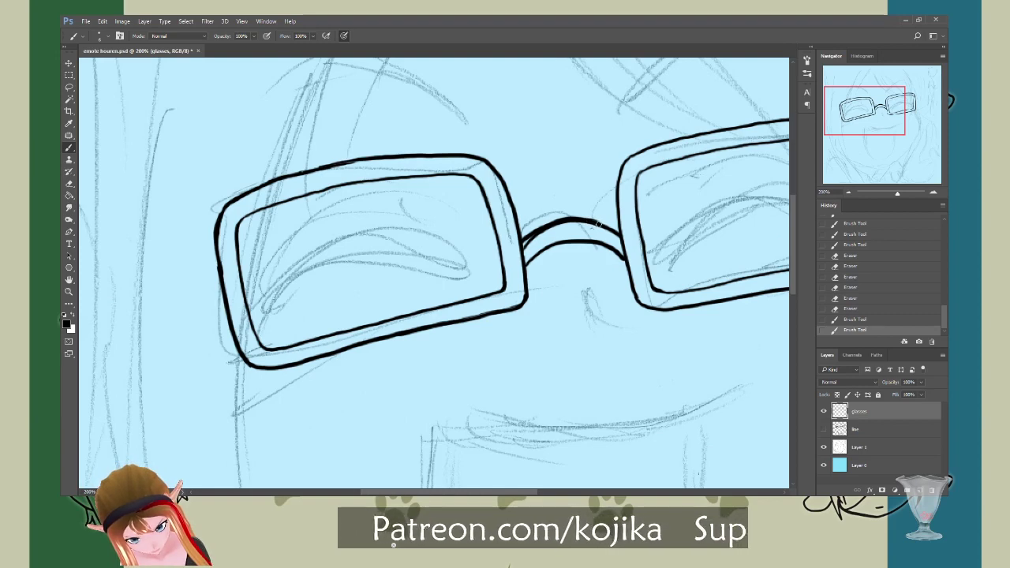
{"action": "left_click_drag", "start_coordinate": [597, 225], "coordinate": [620, 228]}
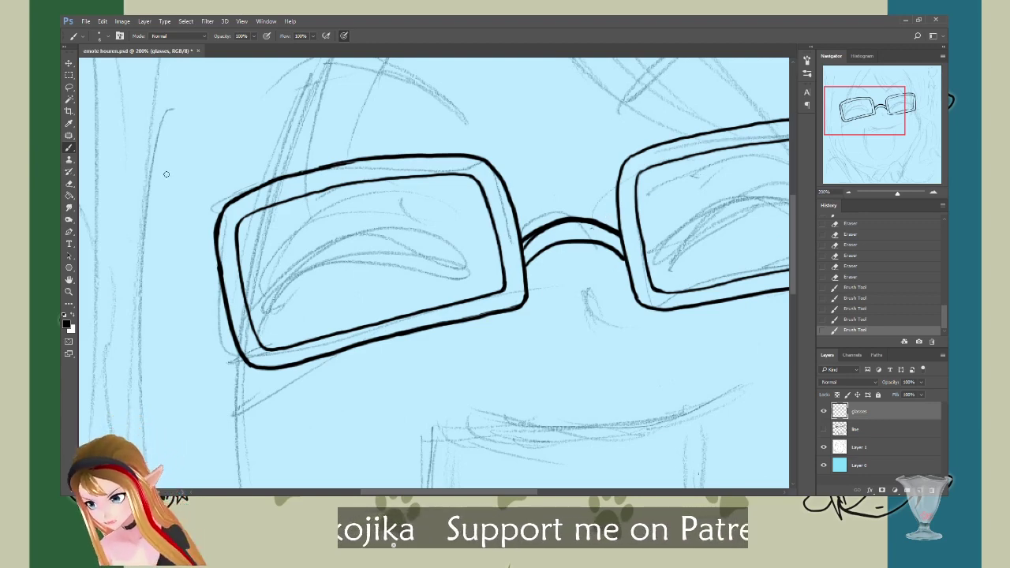
{"action": "left_click", "coordinate": [69, 183]}
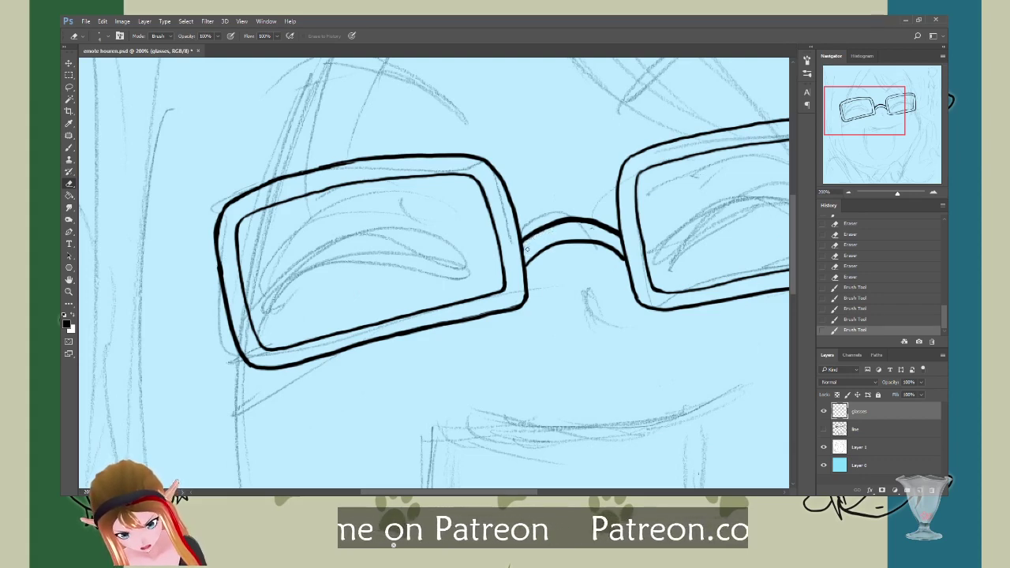
{"action": "mouse_move", "coordinate": [527, 248]}
{"action": "left_mouse_down"}
{"action": "mouse_move", "coordinate": [565, 224]}
{"action": "mouse_move", "coordinate": [554, 227]}
{"action": "mouse_move", "coordinate": [618, 232]}
{"action": "left_mouse_up"}
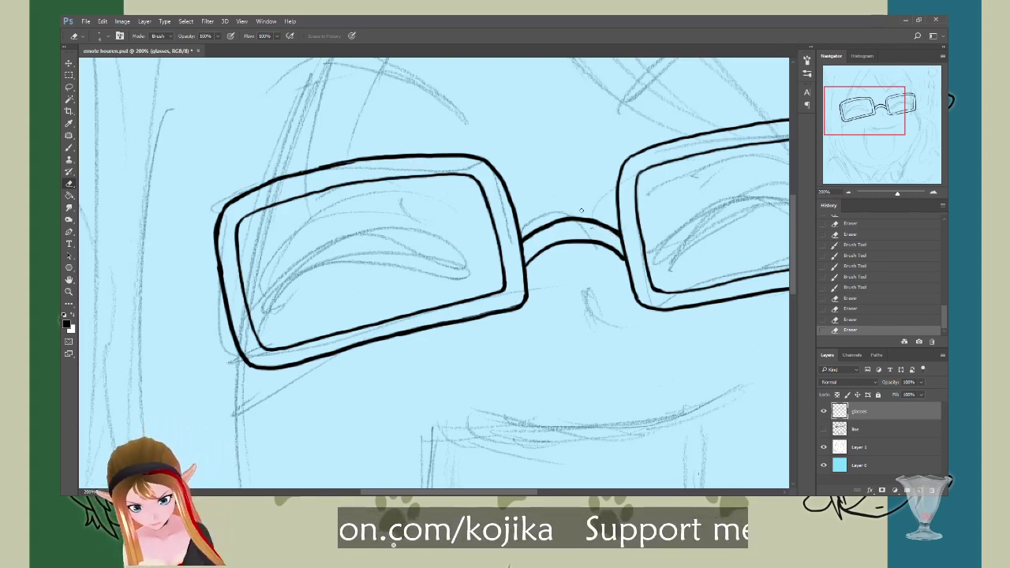
{"action": "left_click", "coordinate": [823, 428]}
{"action": "left_click", "coordinate": [823, 429]}
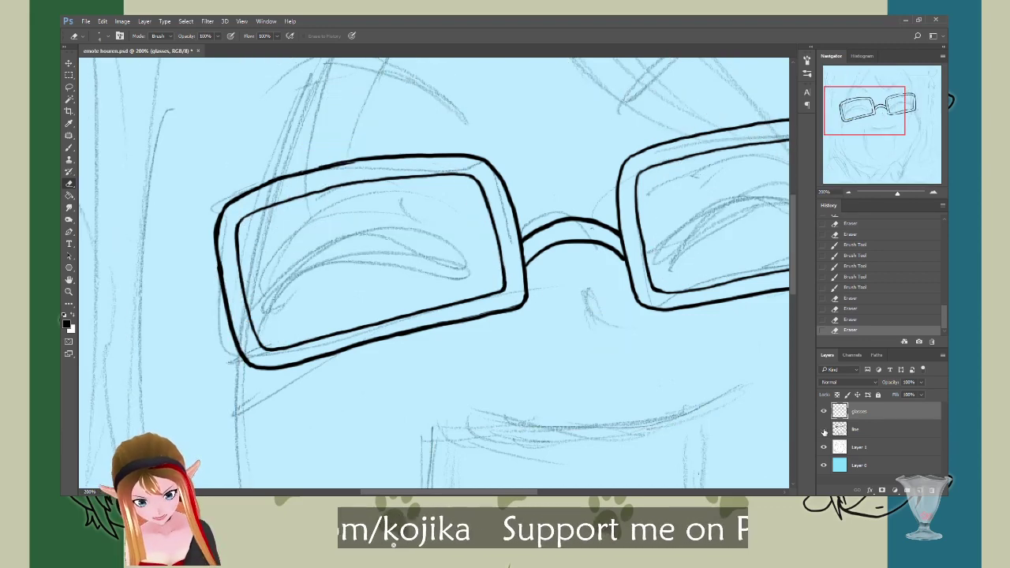
Step: Round the left-hand lens frame's upper corner beside the bridge with Brush strokes along its outer and inner outlines
{"action": "left_click", "coordinate": [69, 148]}
{"action": "scroll", "coordinate": [503, 494], "scroll_direction": "right", "scroll_amount": 3}
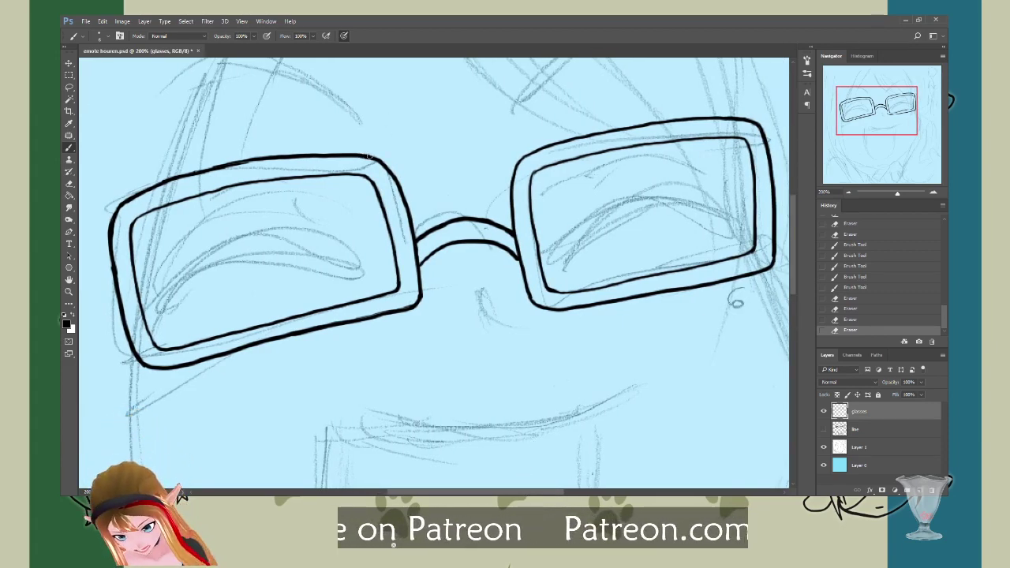
{"action": "mouse_move", "coordinate": [367, 156]}
{"action": "left_mouse_down"}
{"action": "mouse_move", "coordinate": [394, 168]}
{"action": "mouse_move", "coordinate": [405, 207]}
{"action": "left_mouse_up"}
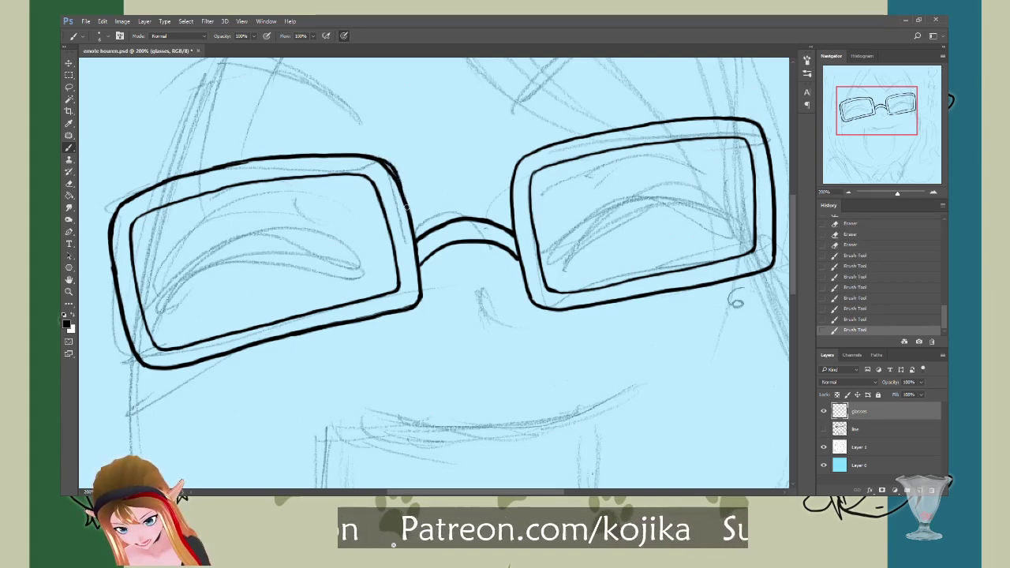
{"action": "left_click_drag", "start_coordinate": [392, 172], "coordinate": [403, 191]}
{"action": "left_click_drag", "start_coordinate": [396, 178], "coordinate": [408, 214]}
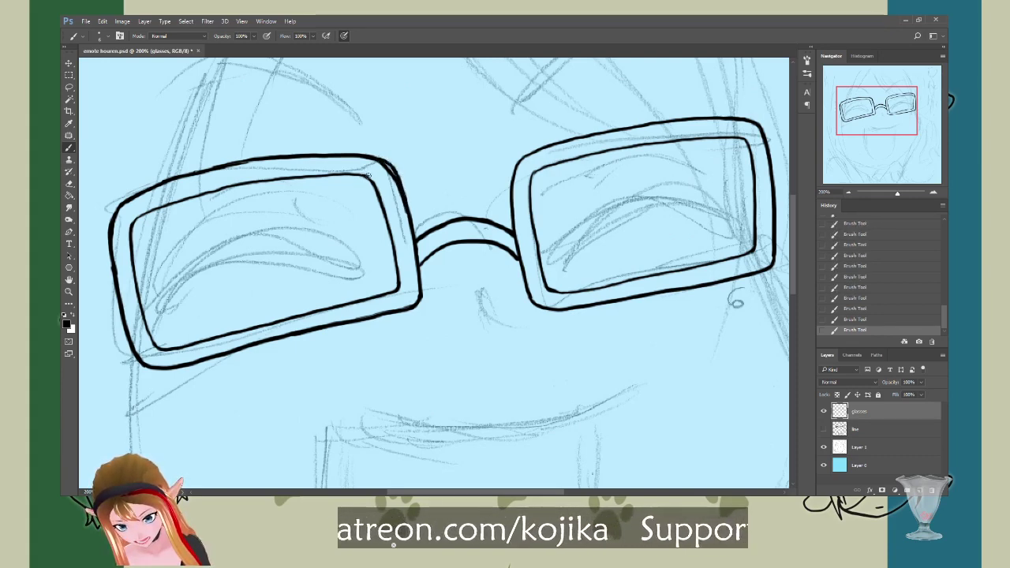
{"action": "left_click_drag", "start_coordinate": [368, 175], "coordinate": [386, 214]}
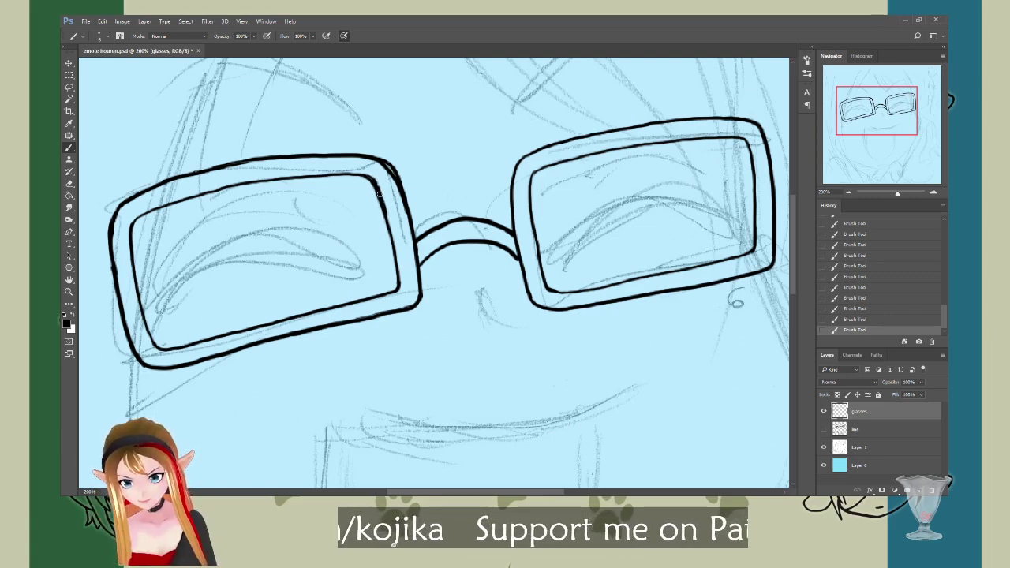
Step: Erase the excess line at that upper corner, touch up the inner outline with the Brush tool, and show the line layer
{"action": "left_click", "coordinate": [68, 183]}
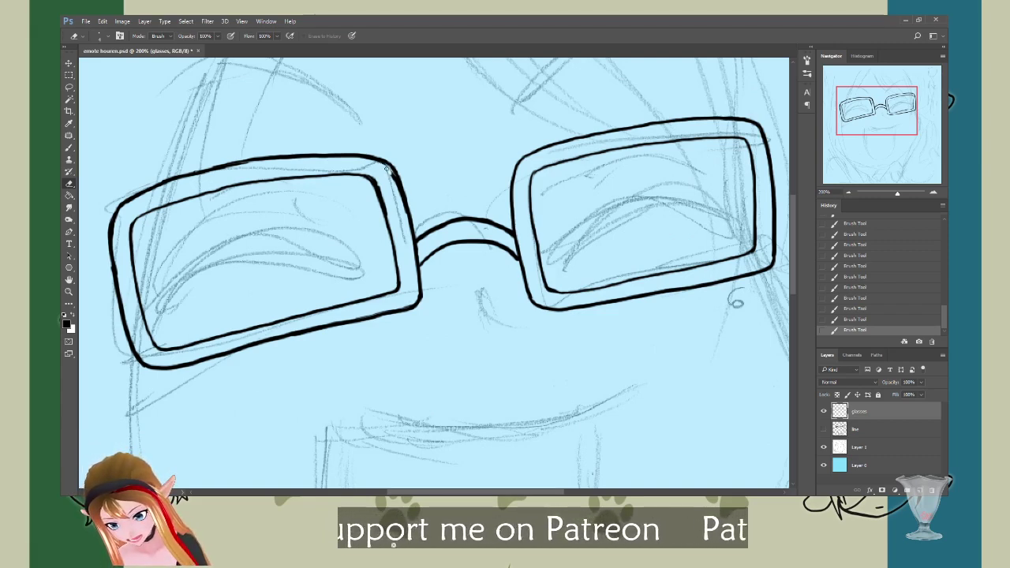
{"action": "left_click_drag", "start_coordinate": [386, 165], "coordinate": [402, 198]}
{"action": "mouse_move", "coordinate": [393, 180]}
{"action": "left_mouse_down"}
{"action": "mouse_move", "coordinate": [403, 211]}
{"action": "mouse_move", "coordinate": [398, 195]}
{"action": "mouse_move", "coordinate": [363, 179]}
{"action": "mouse_move", "coordinate": [381, 204]}
{"action": "mouse_move", "coordinate": [387, 181]}
{"action": "left_mouse_up"}
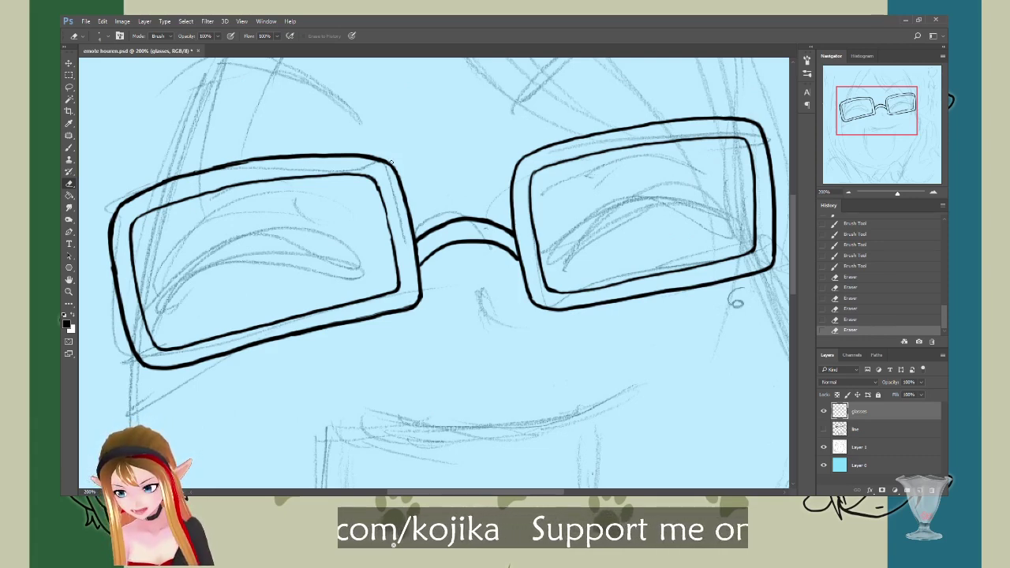
{"action": "left_click", "coordinate": [68, 148]}
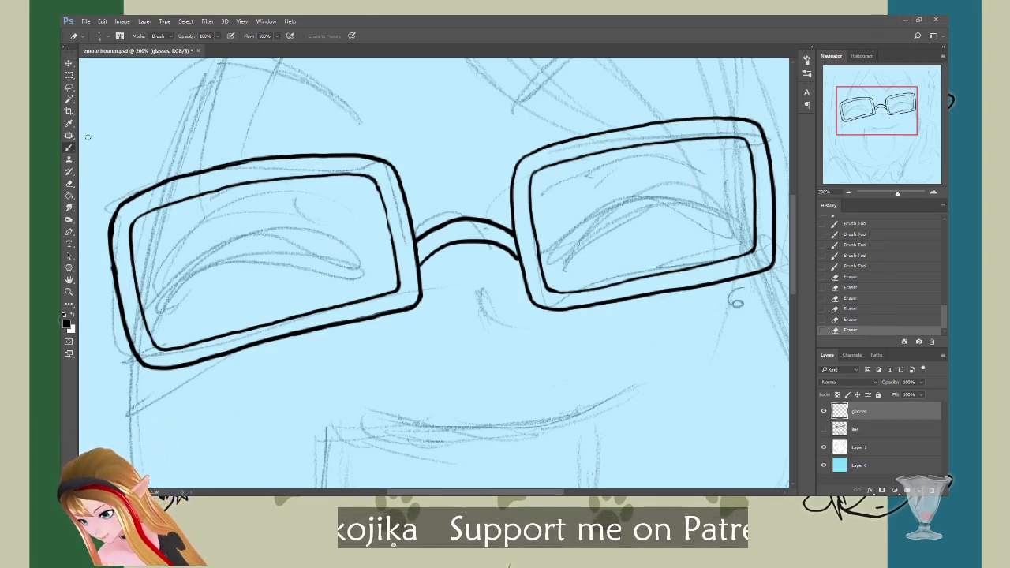
{"action": "left_click_drag", "start_coordinate": [382, 199], "coordinate": [383, 204]}
{"action": "left_click_drag", "start_coordinate": [376, 184], "coordinate": [393, 239]}
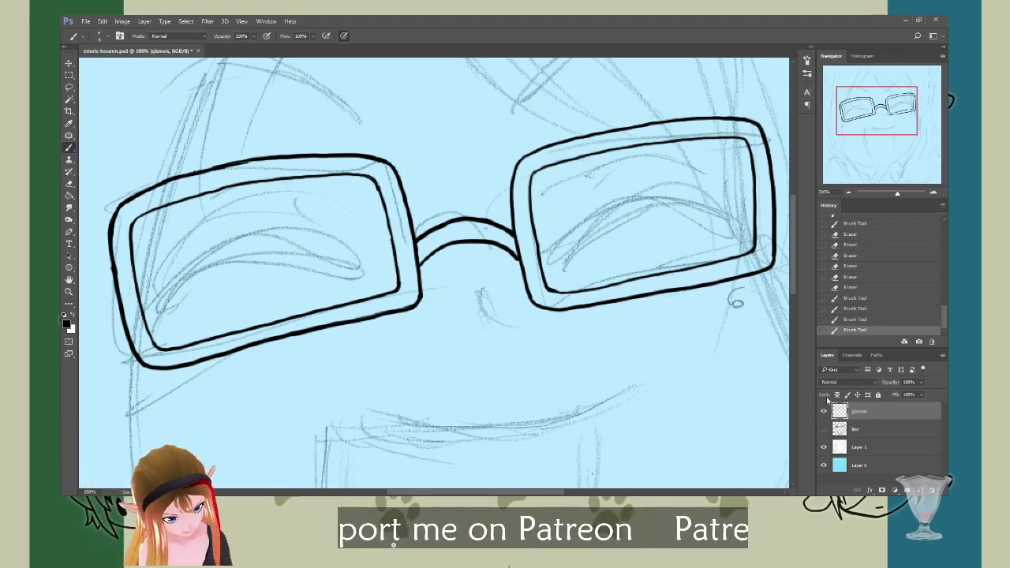
{"action": "left_click", "coordinate": [823, 428]}
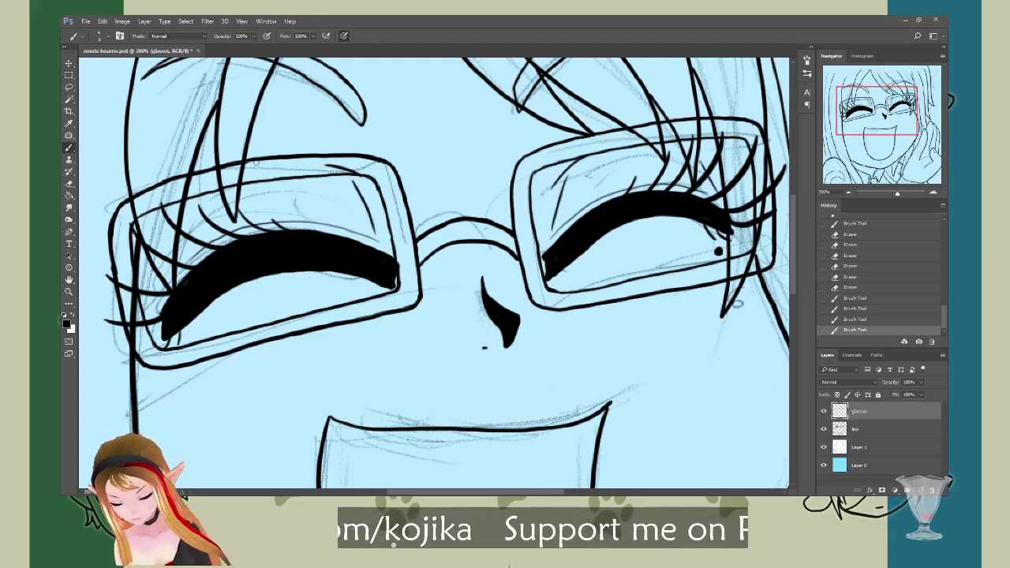
Step: Lasso the left-hand lens frame on the glasses layer, nudge it slightly right and down, deselect it and save the file
{"action": "key", "text": "l"}
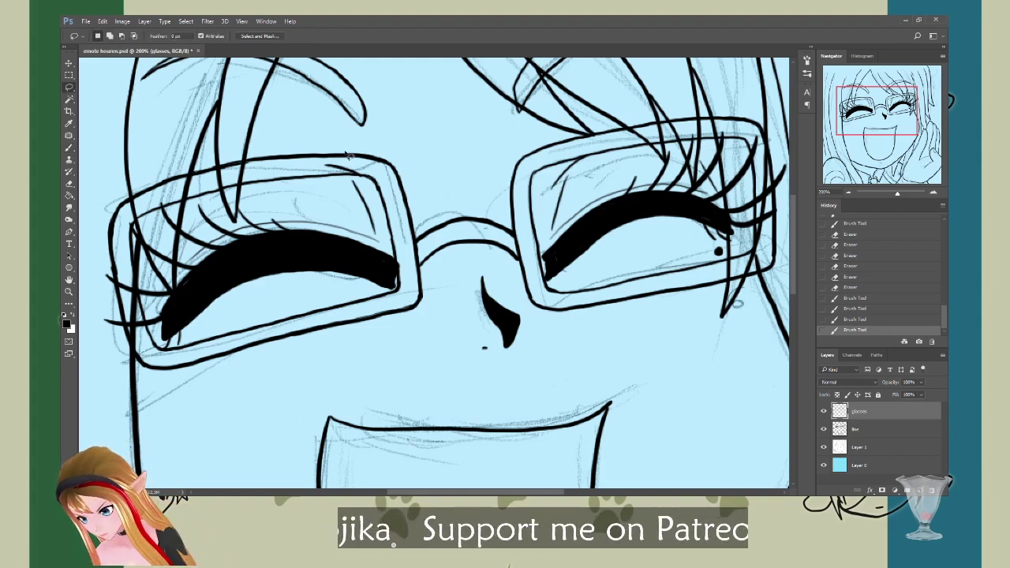
{"action": "mouse_move", "coordinate": [345, 155]}
{"action": "left_mouse_down"}
{"action": "mouse_move", "coordinate": [118, 189]}
{"action": "mouse_move", "coordinate": [414, 300]}
{"action": "mouse_move", "coordinate": [387, 130]}
{"action": "left_mouse_up"}
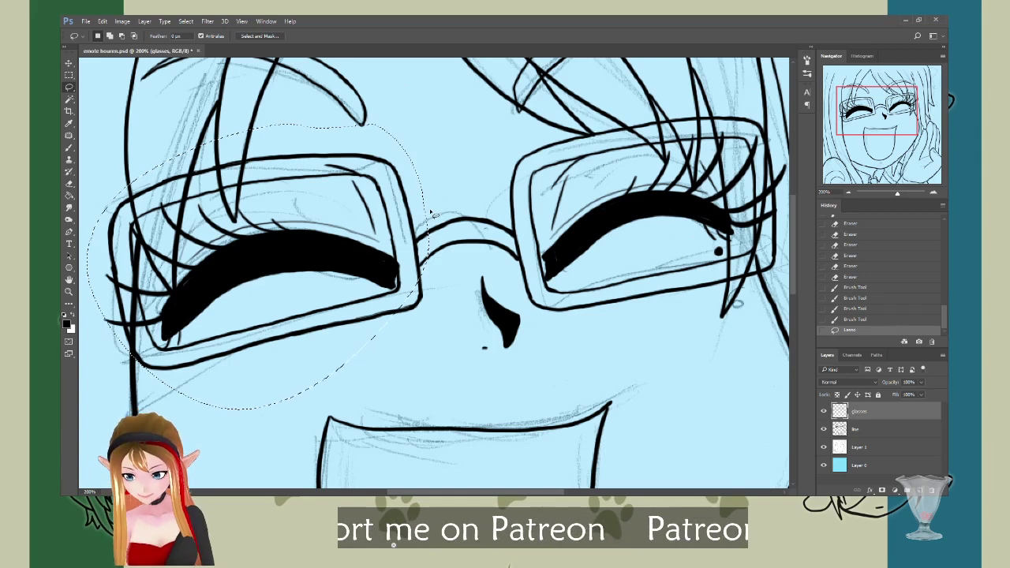
{"action": "mouse_move", "coordinate": [432, 213]}
{"action": "left_mouse_down"}
{"action": "mouse_move", "coordinate": [430, 261]}
{"action": "mouse_move", "coordinate": [401, 320]}
{"action": "mouse_move", "coordinate": [444, 255]}
{"action": "left_mouse_up"}
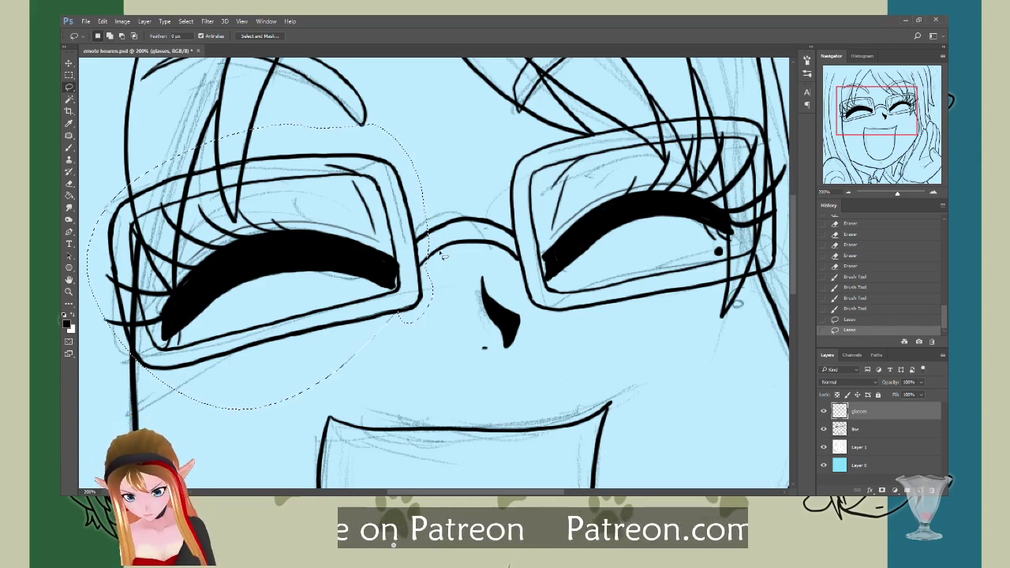
{"action": "key", "text": "v"}
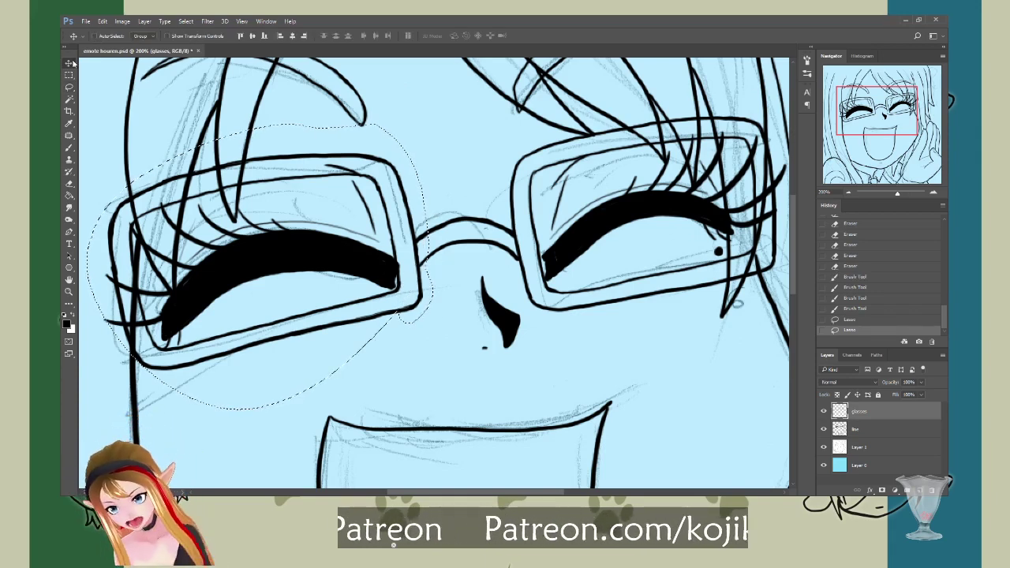
{"action": "key", "text": "Right"}
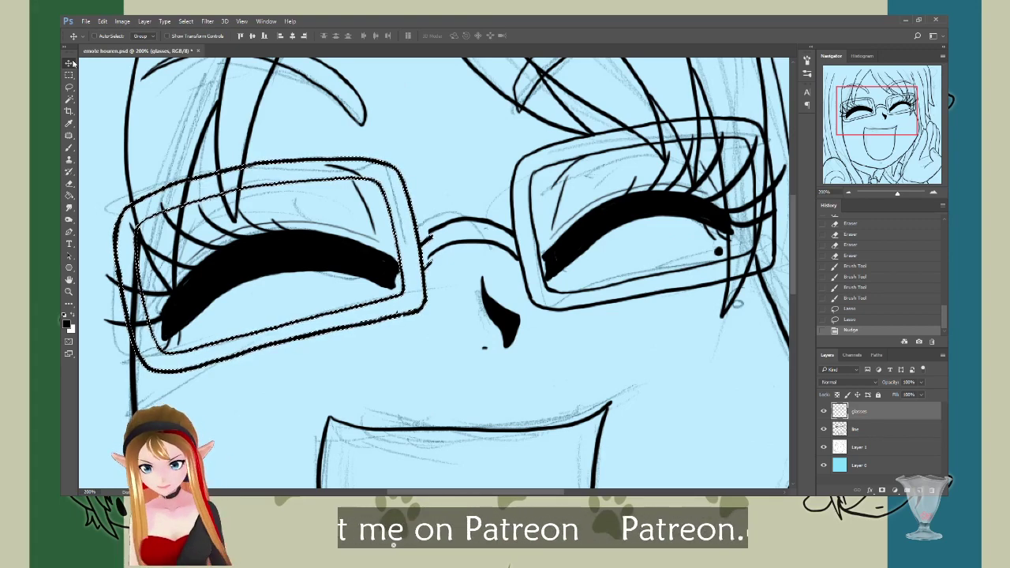
{"action": "key", "text": "ctrl+d"}
{"action": "key", "text": "ctrl+s"}
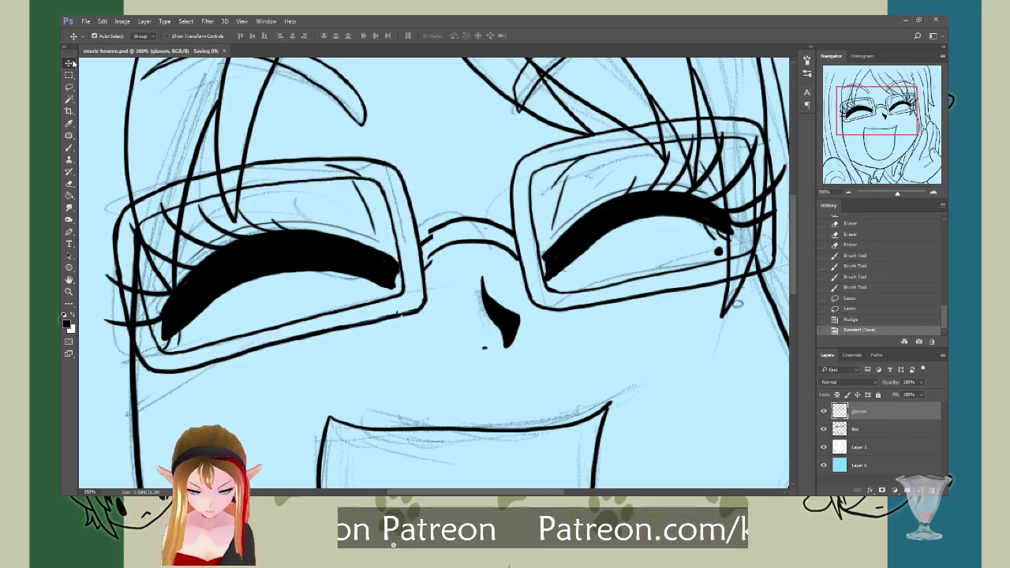
Step: Erase the whole old bridge between the lenses and the misaligned line at the left-hand frame's lower inner corner
{"action": "key", "text": "e"}
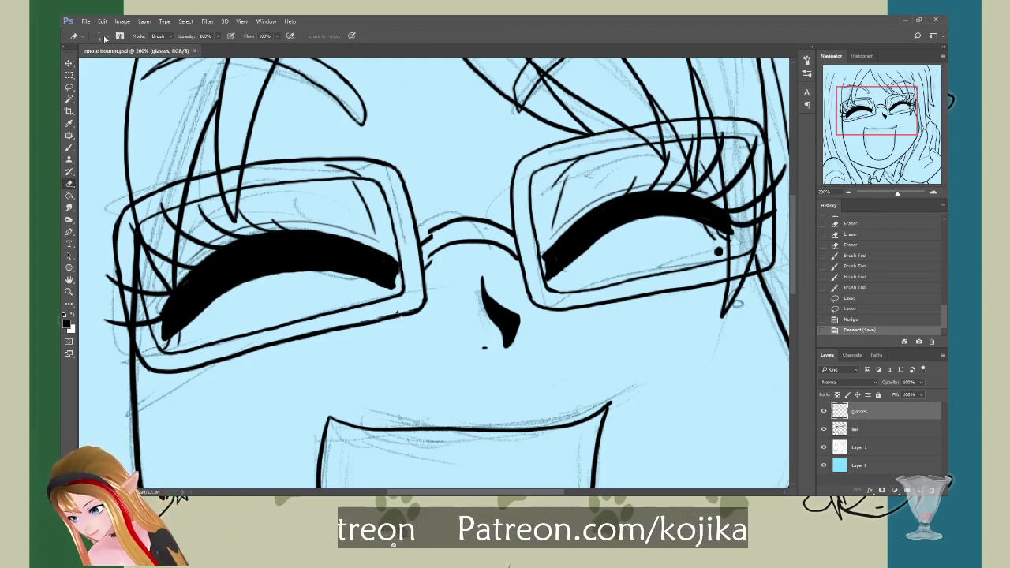
{"action": "mouse_move", "coordinate": [444, 217]}
{"action": "left_mouse_down"}
{"action": "mouse_move", "coordinate": [431, 239]}
{"action": "mouse_move", "coordinate": [435, 271]}
{"action": "mouse_move", "coordinate": [444, 254]}
{"action": "left_mouse_up"}
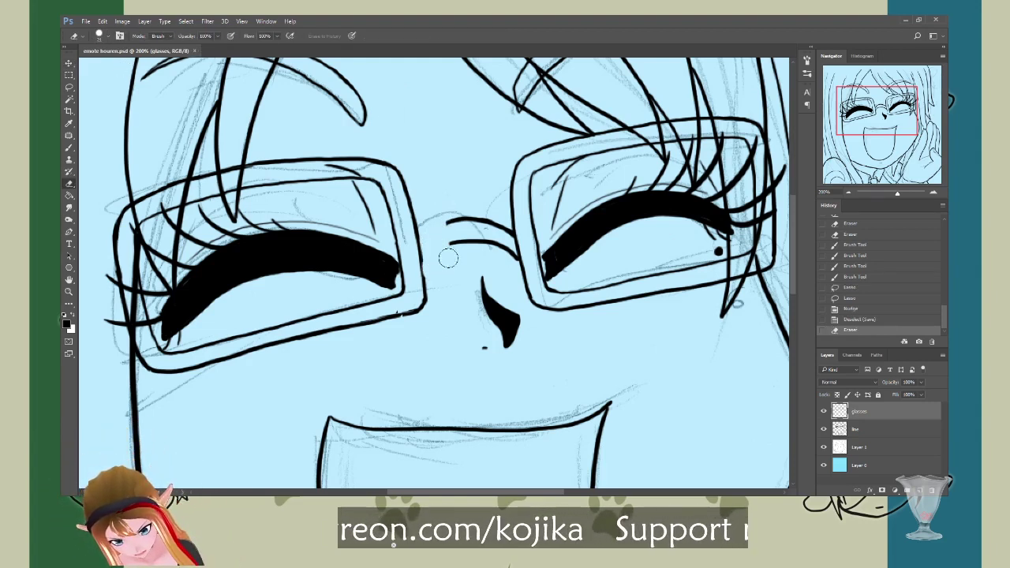
{"action": "left_click", "coordinate": [824, 428]}
{"action": "left_click", "coordinate": [823, 428]}
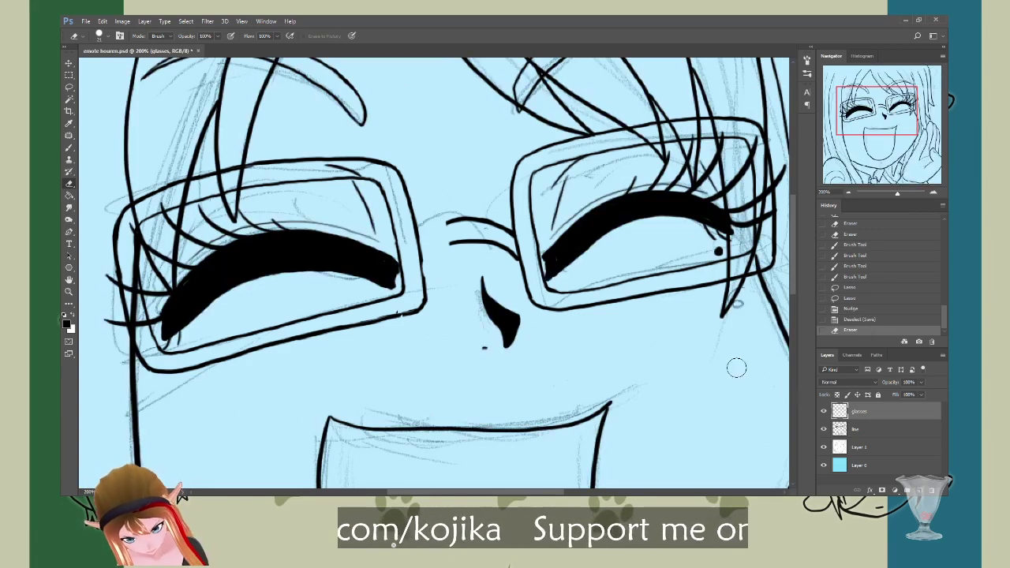
{"action": "mouse_move", "coordinate": [458, 254]}
{"action": "left_mouse_down"}
{"action": "mouse_move", "coordinate": [481, 253]}
{"action": "mouse_move", "coordinate": [494, 225]}
{"action": "mouse_move", "coordinate": [509, 265]}
{"action": "mouse_move", "coordinate": [504, 251]}
{"action": "left_mouse_up"}
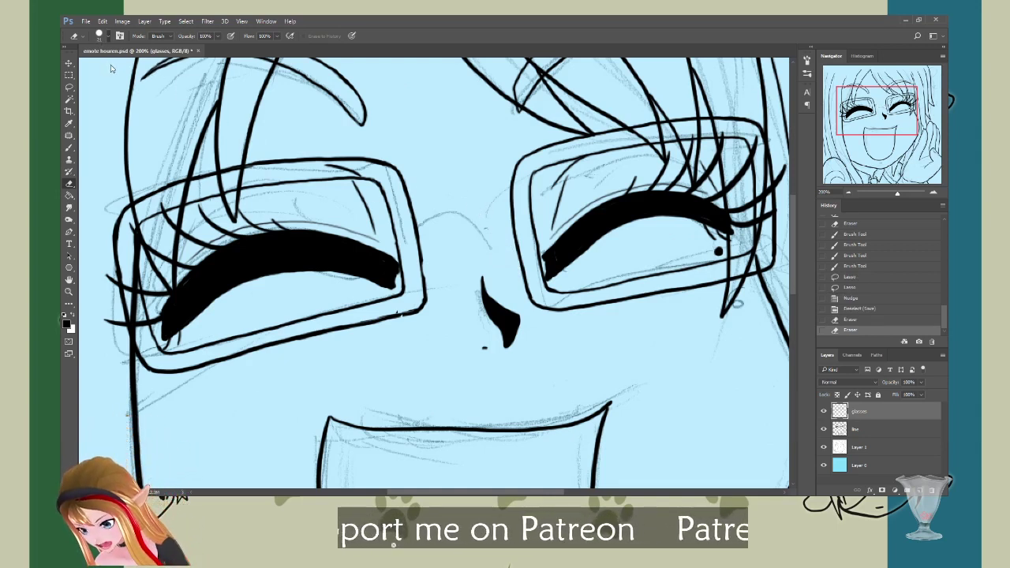
{"action": "mouse_move", "coordinate": [402, 304]}
{"action": "left_mouse_down"}
{"action": "mouse_move", "coordinate": [393, 310]}
{"action": "mouse_move", "coordinate": [415, 311]}
{"action": "left_mouse_up"}
Step: Mend the left-hand frame's edge beside the bridge and redraw the bridge's lower and upper arches with the Brush tool
{"action": "key", "text": "b"}
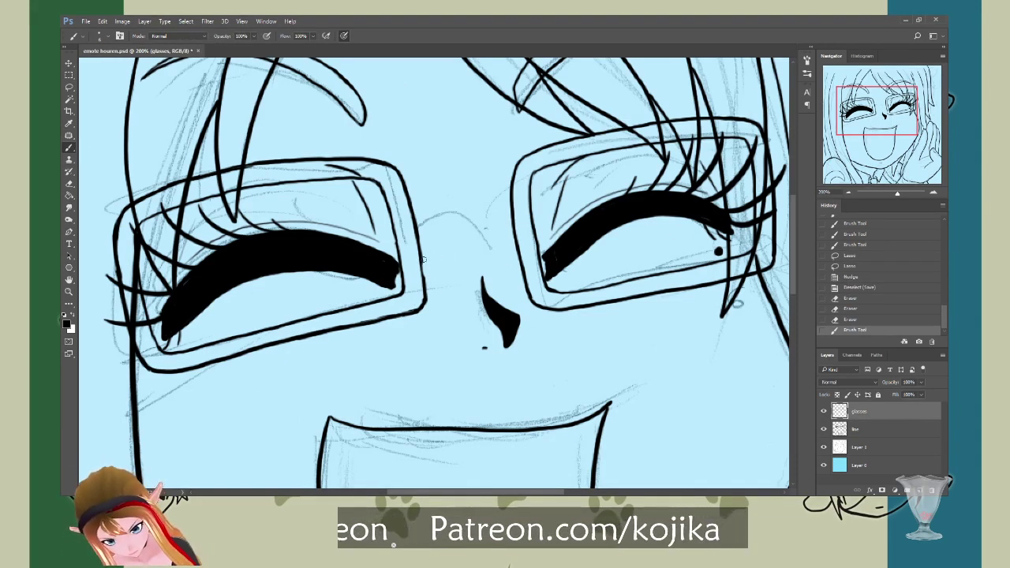
{"action": "left_click_drag", "start_coordinate": [422, 260], "coordinate": [423, 277]}
{"action": "left_click_drag", "start_coordinate": [422, 265], "coordinate": [424, 276]}
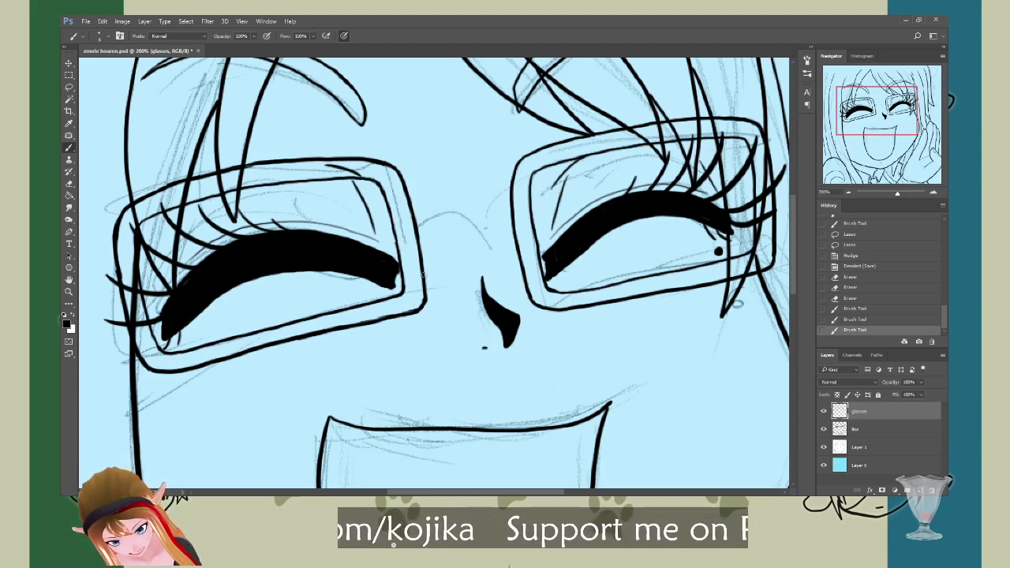
{"action": "mouse_move", "coordinate": [424, 273]}
{"action": "left_mouse_down"}
{"action": "mouse_move", "coordinate": [447, 248]}
{"action": "mouse_move", "coordinate": [493, 243]}
{"action": "mouse_move", "coordinate": [520, 262]}
{"action": "mouse_move", "coordinate": [522, 253]}
{"action": "left_mouse_up"}
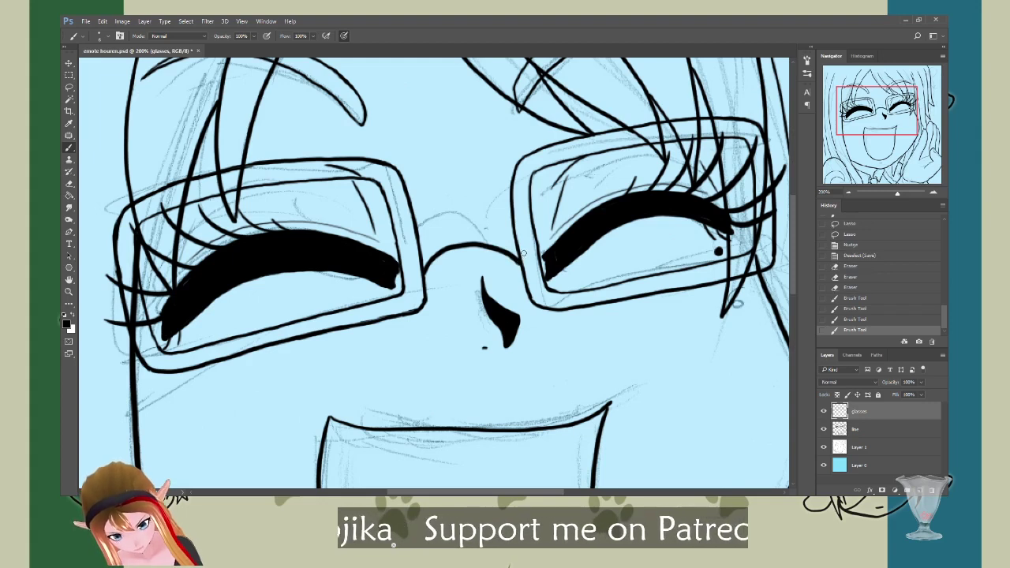
{"action": "mouse_move", "coordinate": [421, 233]}
{"action": "left_mouse_down"}
{"action": "mouse_move", "coordinate": [452, 214]}
{"action": "mouse_move", "coordinate": [503, 227]}
{"action": "left_mouse_up"}
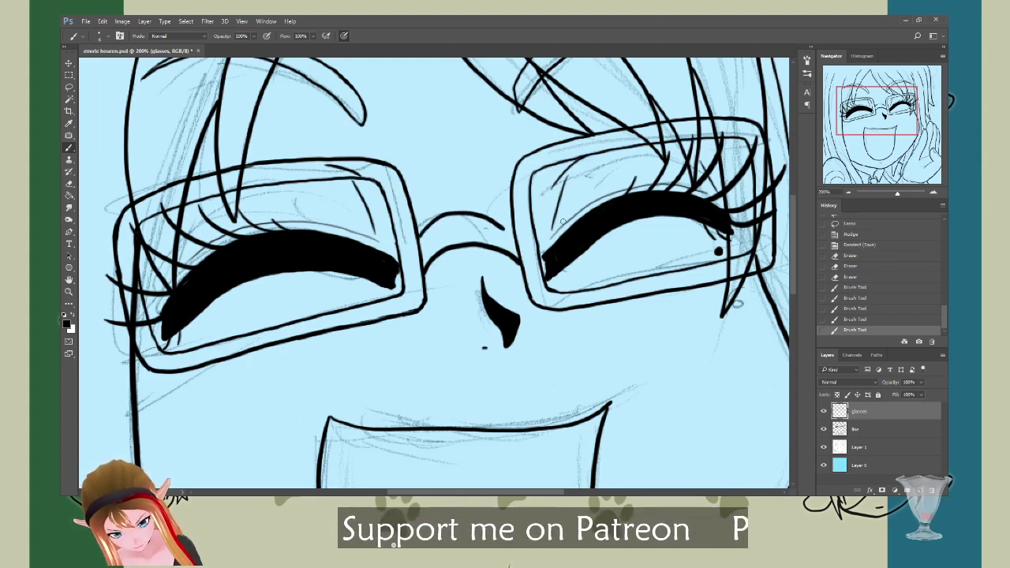
{"action": "key", "text": "ctrl+z"}
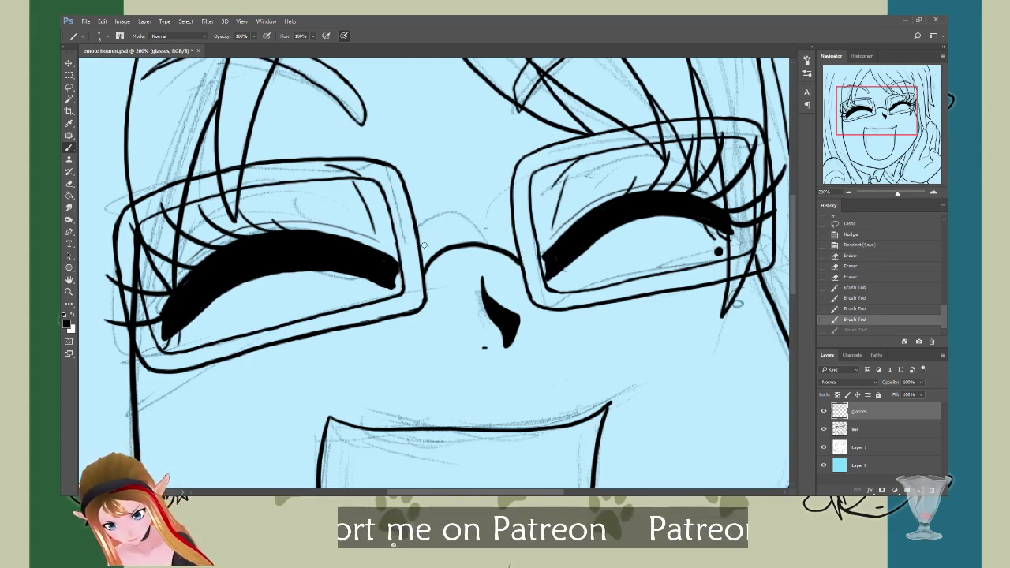
{"action": "mouse_move", "coordinate": [420, 247]}
{"action": "left_mouse_down"}
{"action": "mouse_move", "coordinate": [460, 220]}
{"action": "mouse_move", "coordinate": [517, 234]}
{"action": "left_mouse_up"}
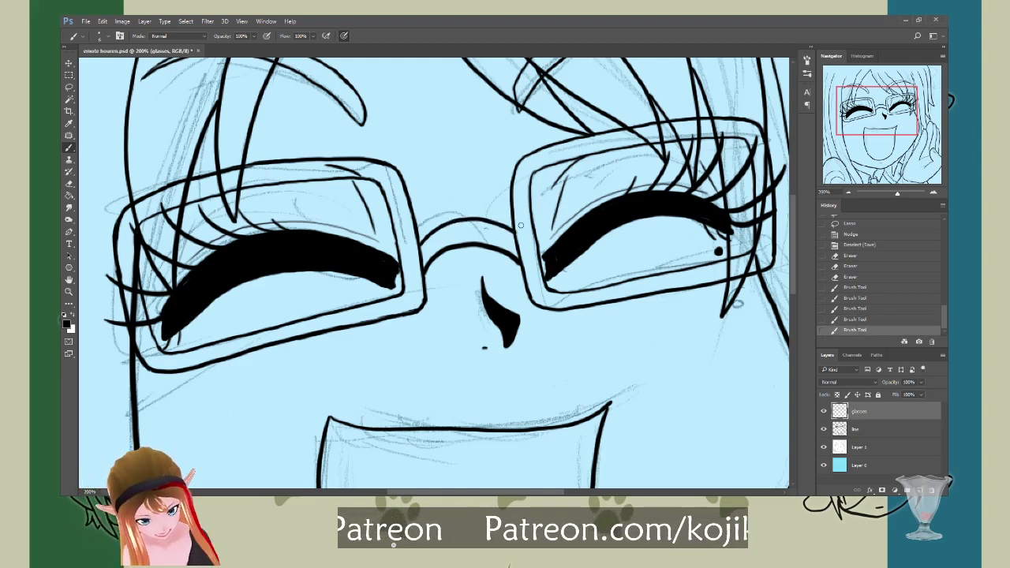
Step: Clean up the joints between the bridge and both lens frames with the Eraser and Brush tools, then save the file
{"action": "key", "text": "e"}
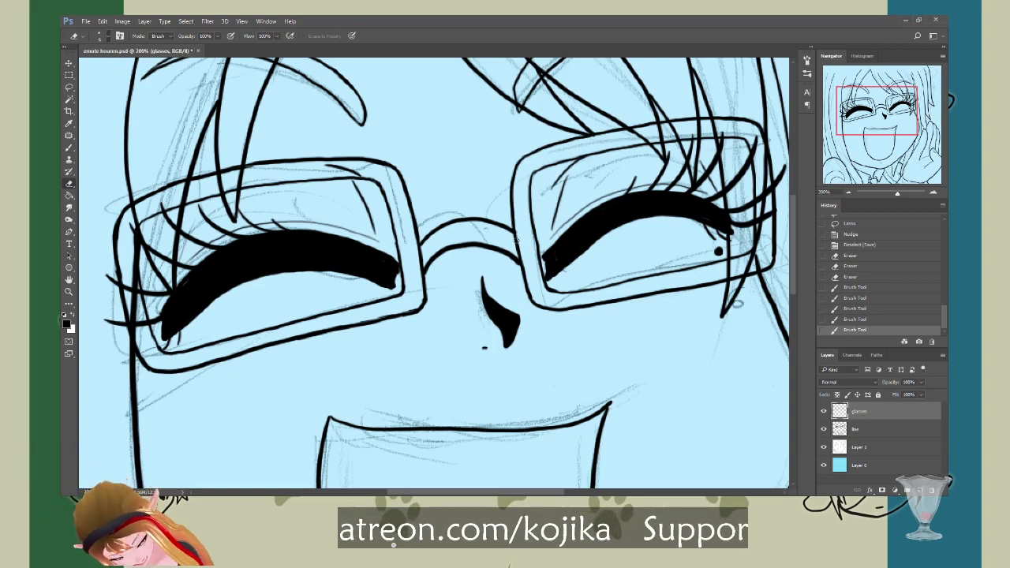
{"action": "left_click_drag", "start_coordinate": [517, 243], "coordinate": [519, 254]}
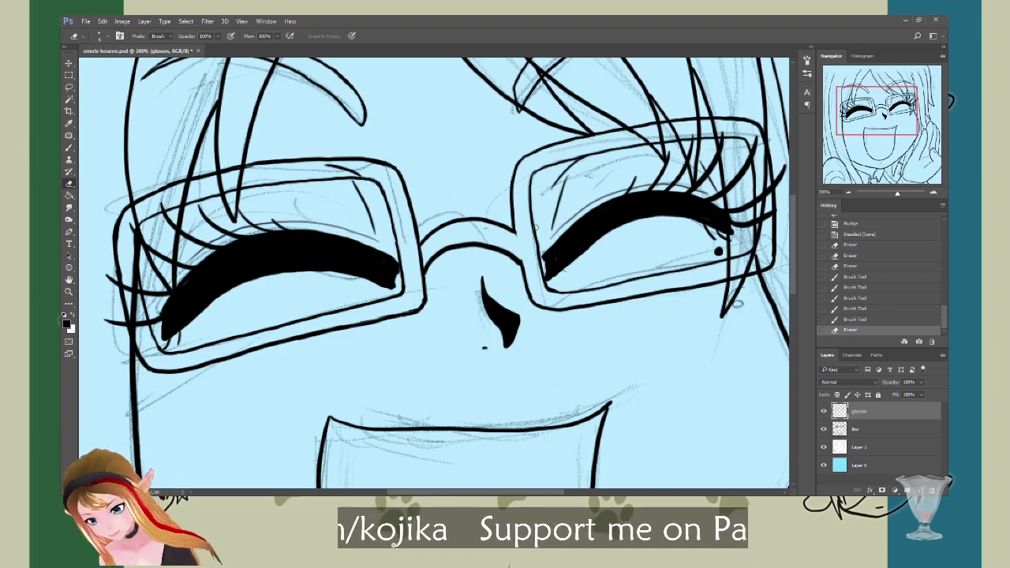
{"action": "key", "text": "b"}
{"action": "left_click_drag", "start_coordinate": [521, 246], "coordinate": [523, 261]}
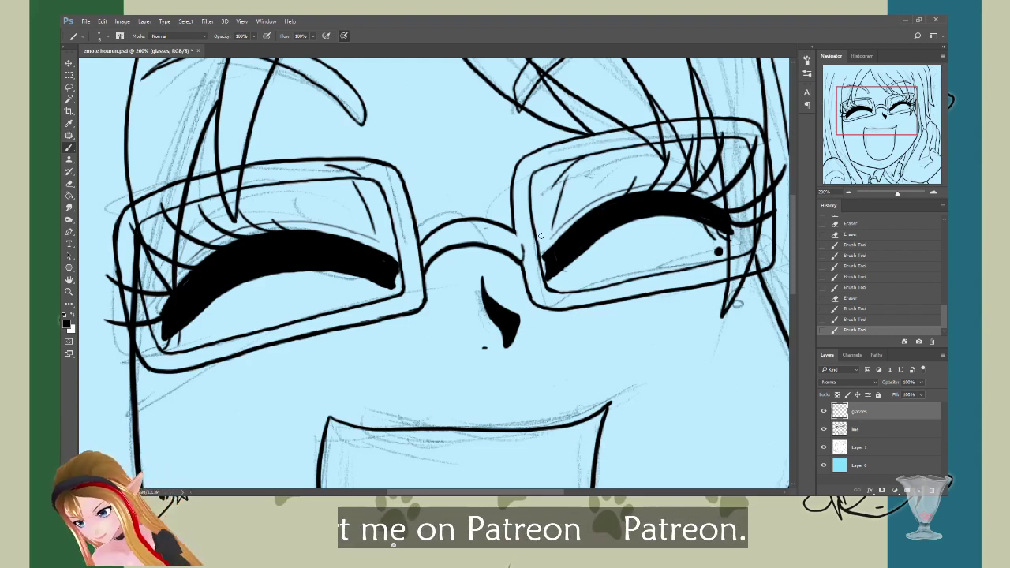
{"action": "key", "text": "e"}
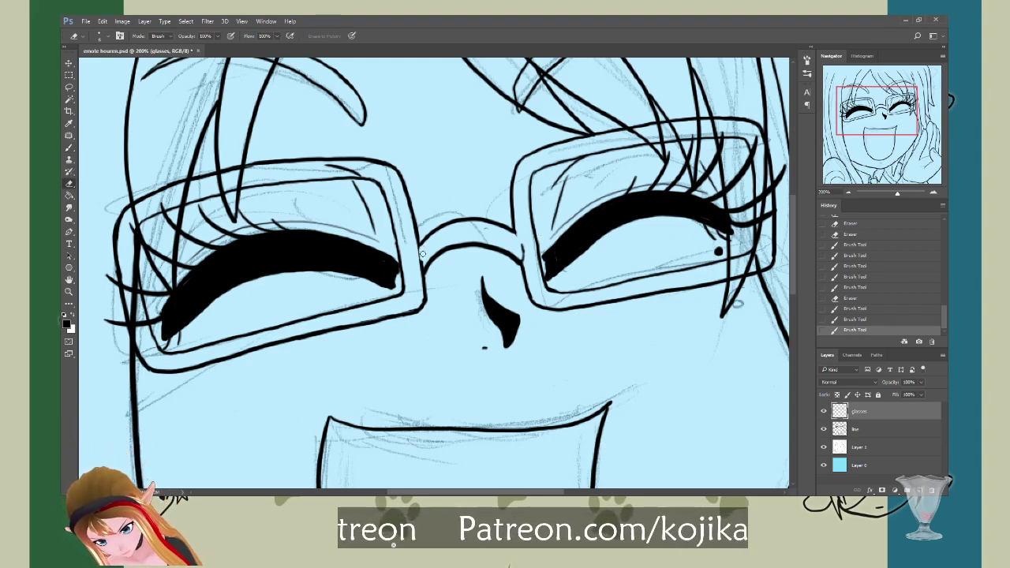
{"action": "left_click_drag", "start_coordinate": [422, 253], "coordinate": [469, 203]}
{"action": "left_click_drag", "start_coordinate": [423, 250], "coordinate": [476, 201]}
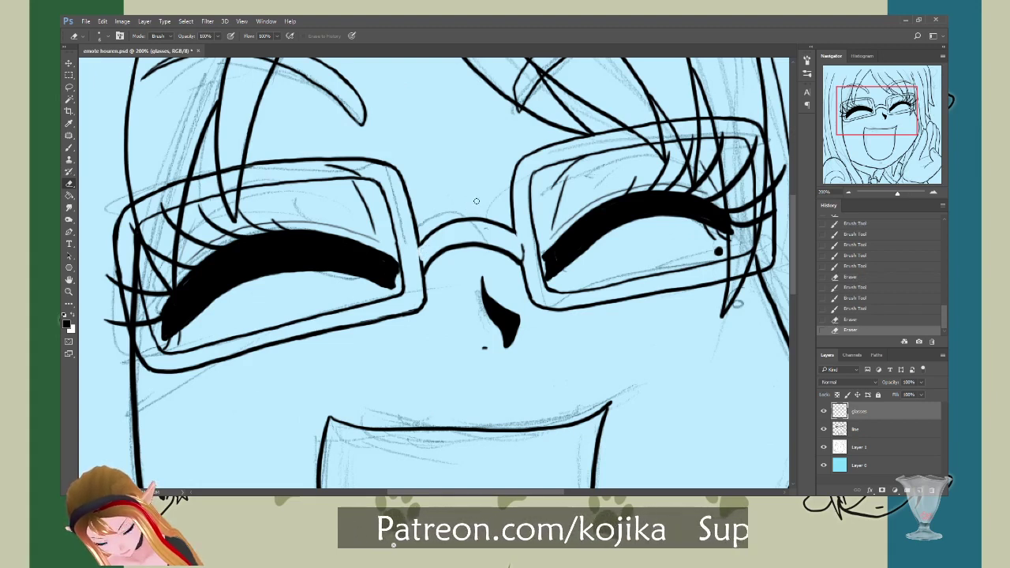
{"action": "key", "text": "b"}
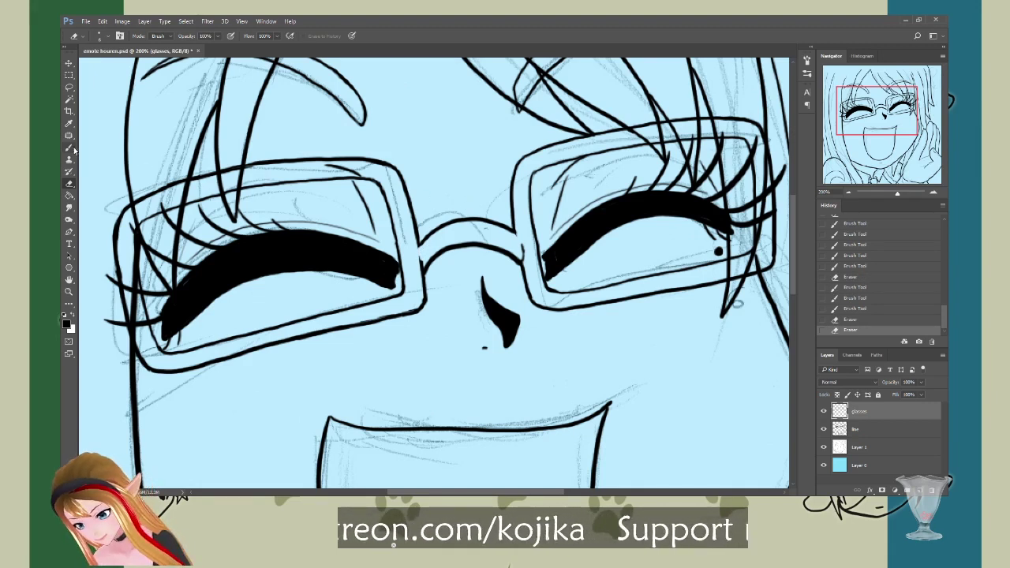
{"action": "left_click_drag", "start_coordinate": [421, 261], "coordinate": [453, 235]}
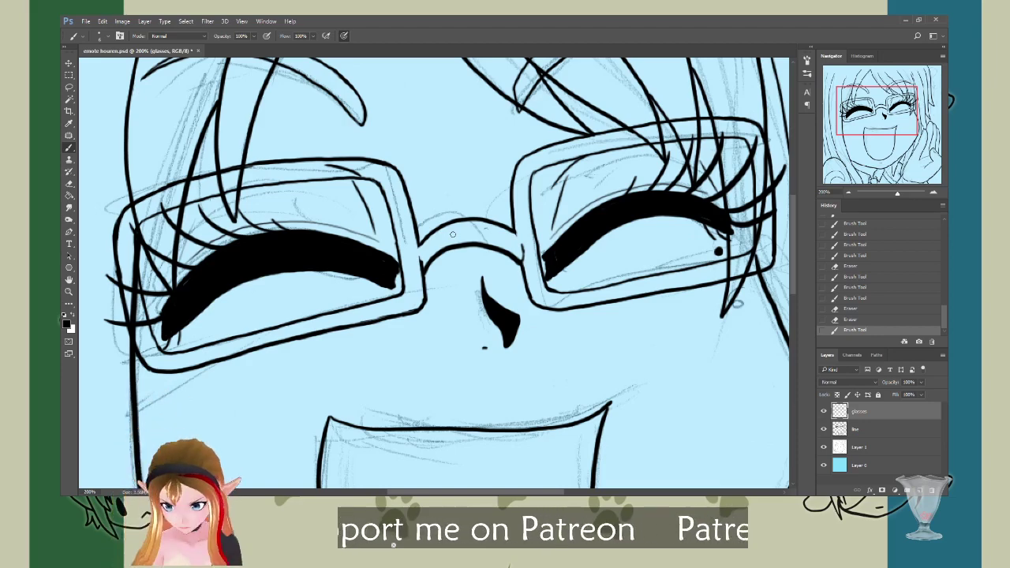
{"action": "key", "text": "ctrl+minus"}
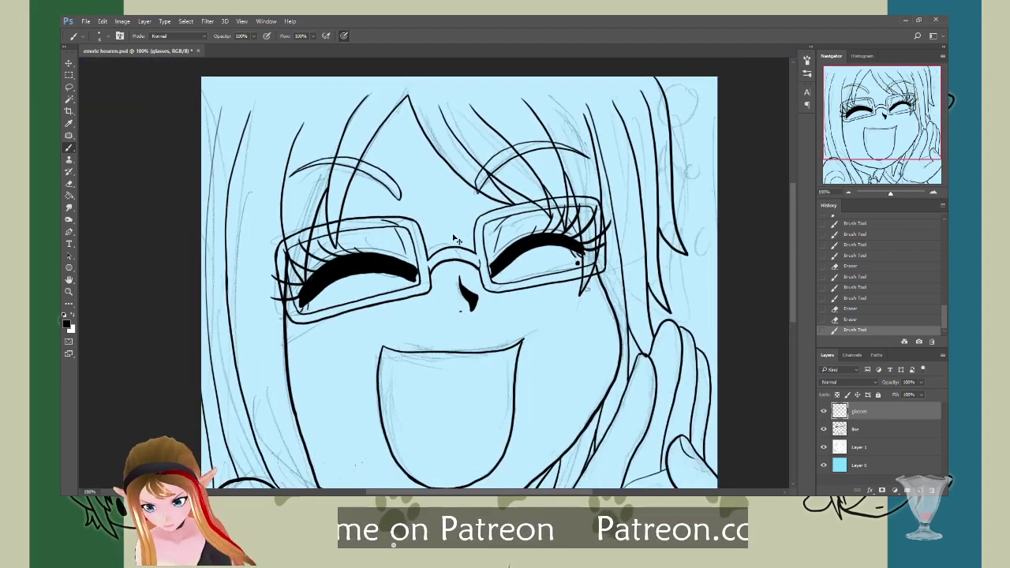
{"action": "key", "text": "ctrl+s"}
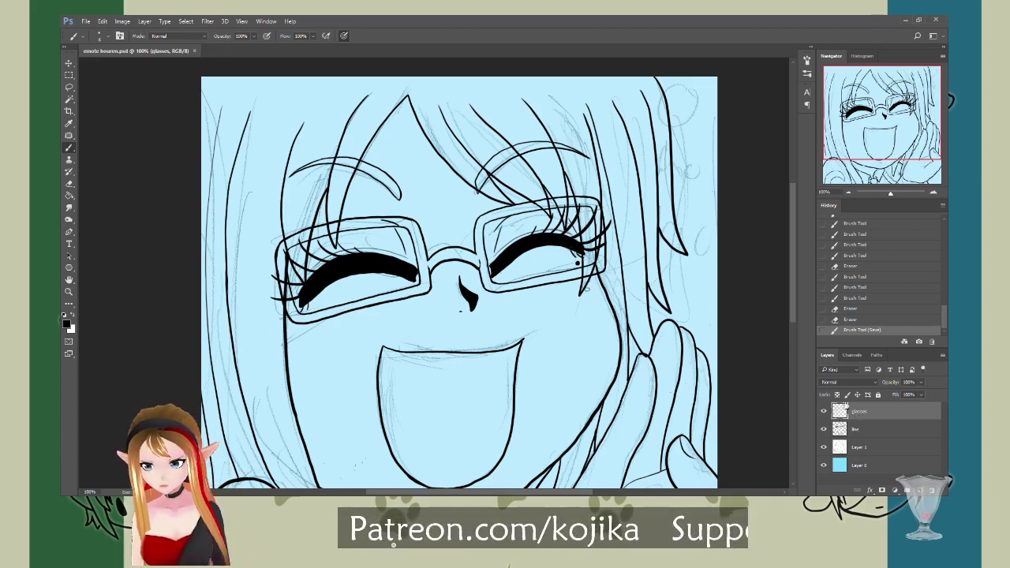
Step: Add a new layer named "blush" above the glasses layer
{"action": "key", "text": "ctrl+shift+n"}
{"action": "type", "text": "blush"}
{"action": "key", "text": "Return"}
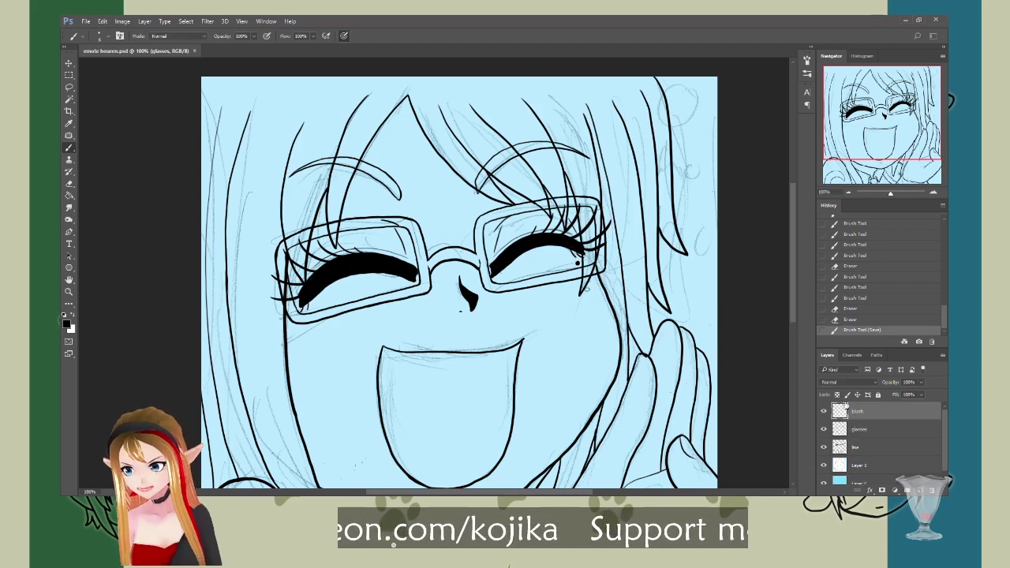
{"action": "key", "text": "i"}
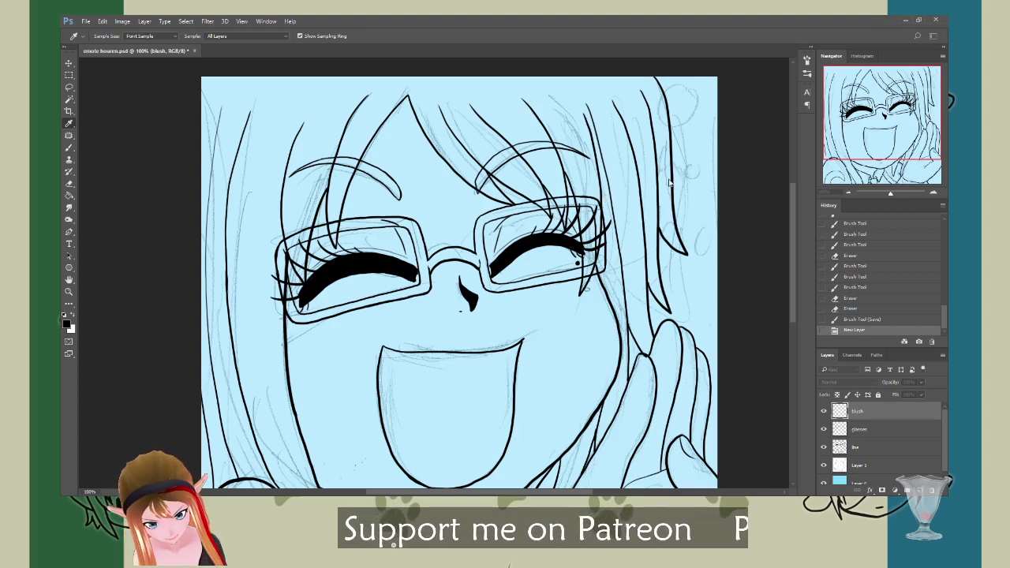
{"action": "key", "text": "b"}
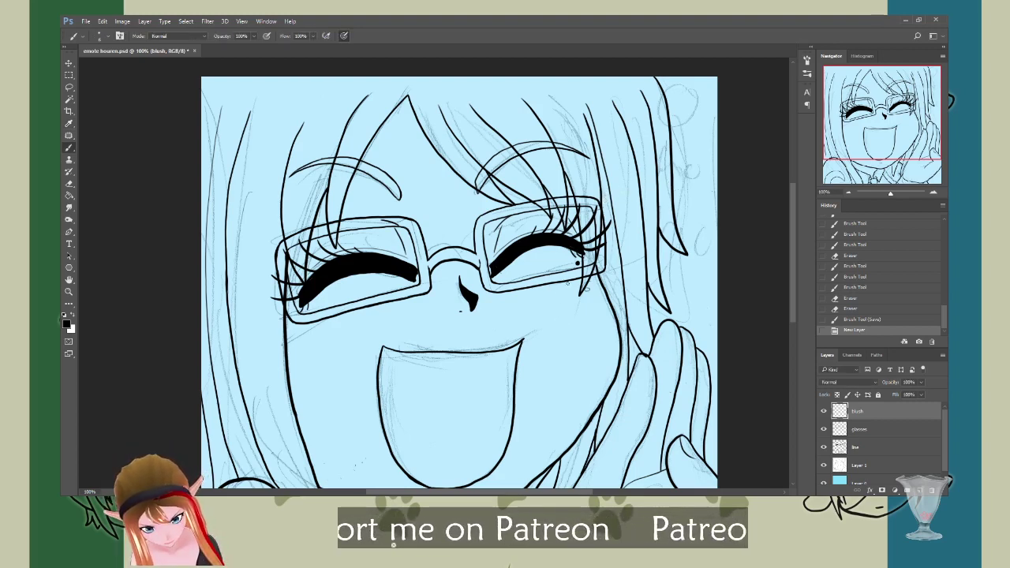
{"action": "left_click_drag", "start_coordinate": [521, 313], "coordinate": [547, 301]}
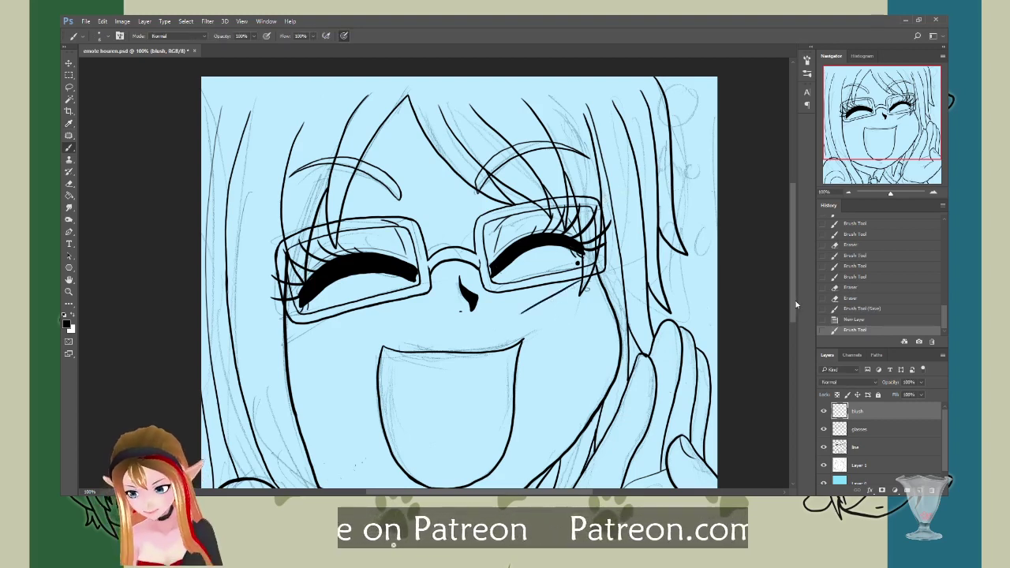
{"action": "left_click", "coordinate": [842, 319]}
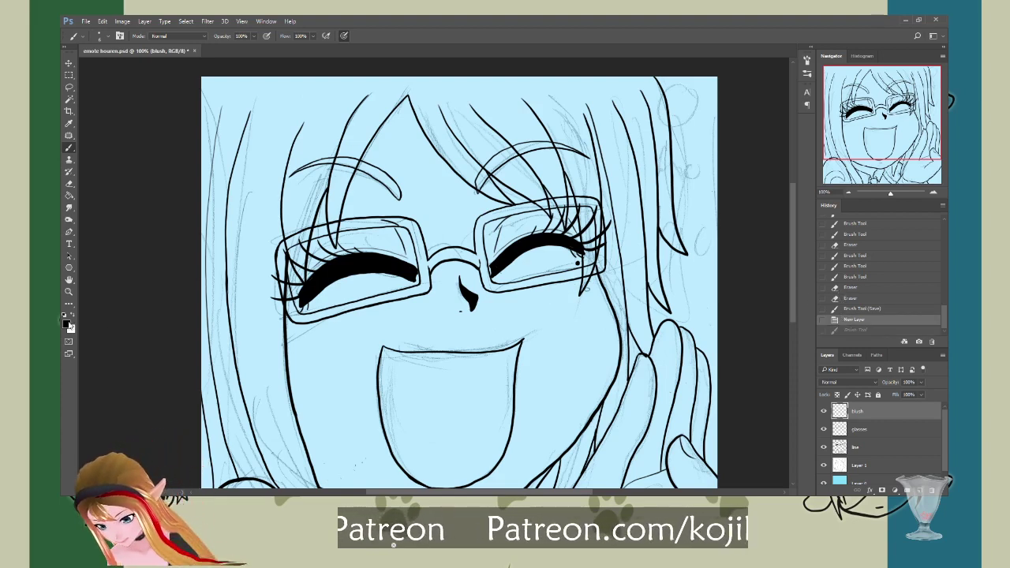
Step: Pick a deep pink and draw short diagonal blush lines across both cheeks below the glasses with the Brush tool
{"action": "key", "text": "i"}
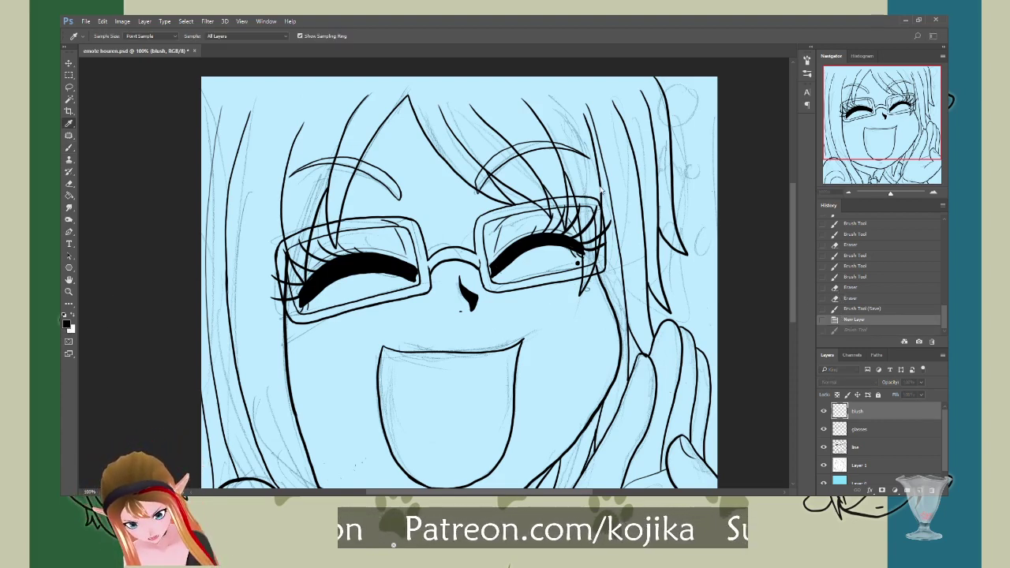
{"action": "key", "text": "b"}
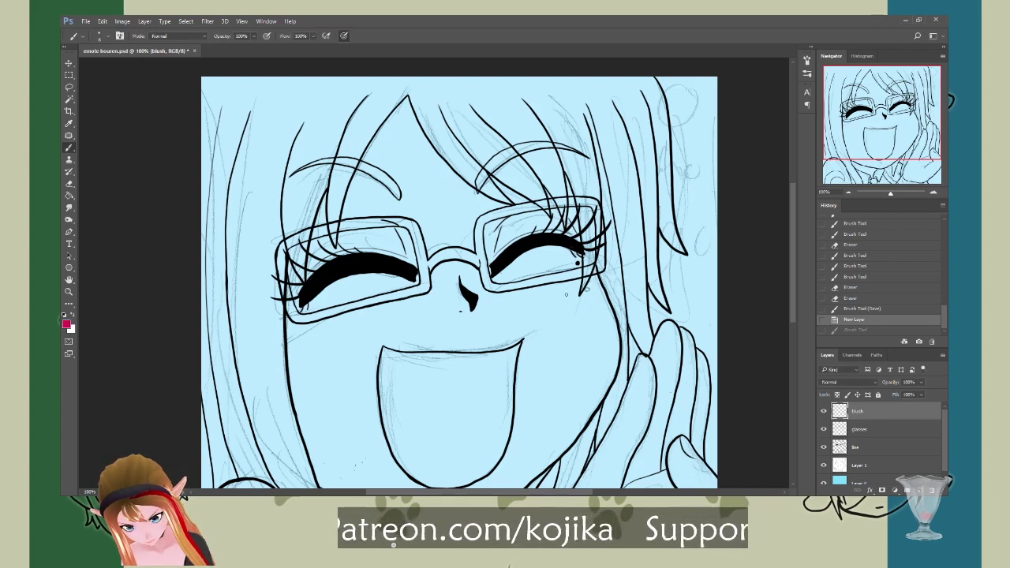
{"action": "left_click_drag", "start_coordinate": [528, 311], "coordinate": [617, 274]}
{"action": "left_click_drag", "start_coordinate": [565, 311], "coordinate": [637, 273]}
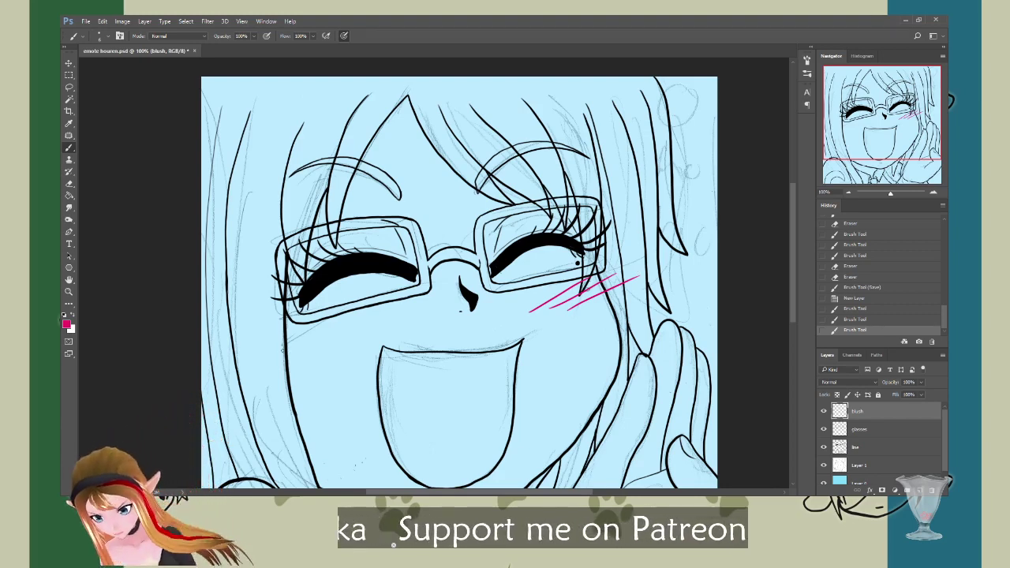
{"action": "mouse_move", "coordinate": [270, 364]}
{"action": "left_mouse_down"}
{"action": "mouse_move", "coordinate": [338, 318]}
{"action": "mouse_move", "coordinate": [358, 316]}
{"action": "left_mouse_up"}
{"action": "left_click_drag", "start_coordinate": [327, 349], "coordinate": [381, 313]}
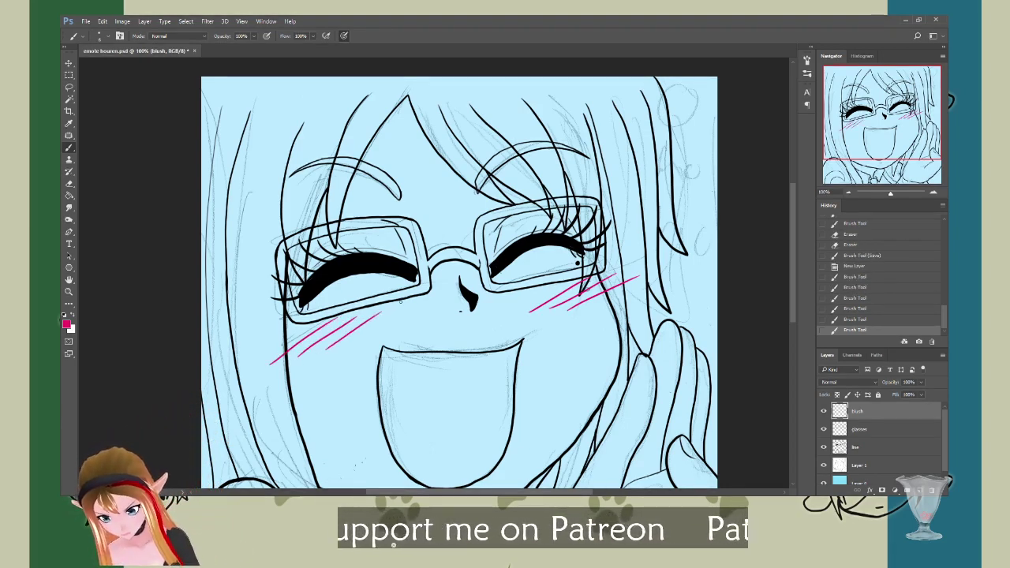
Step: Hide the rough sketch on Layer 1 and bring the whole drawing into view
{"action": "left_click", "coordinate": [824, 465]}
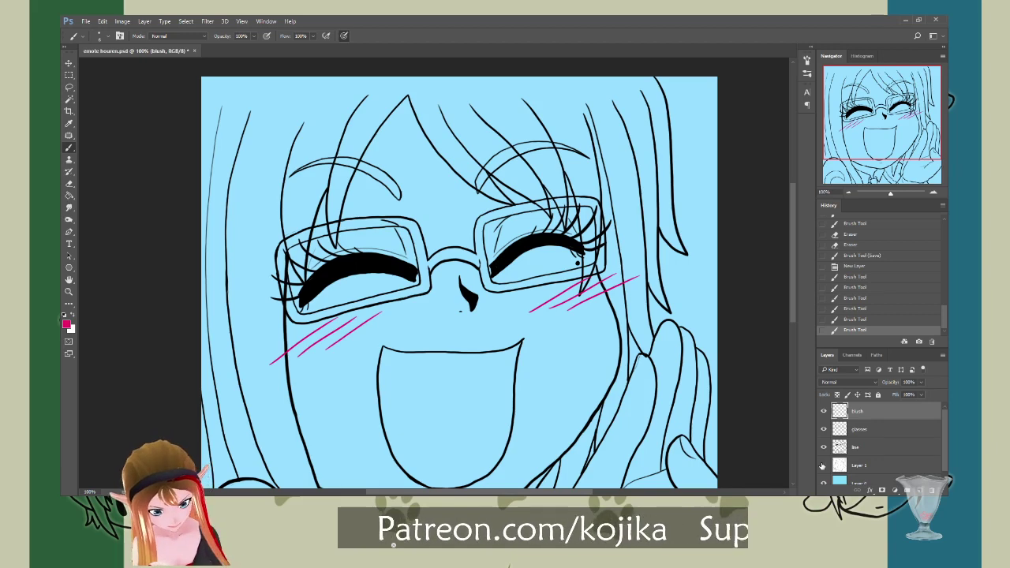
{"action": "key", "text": "ctrl+minus"}
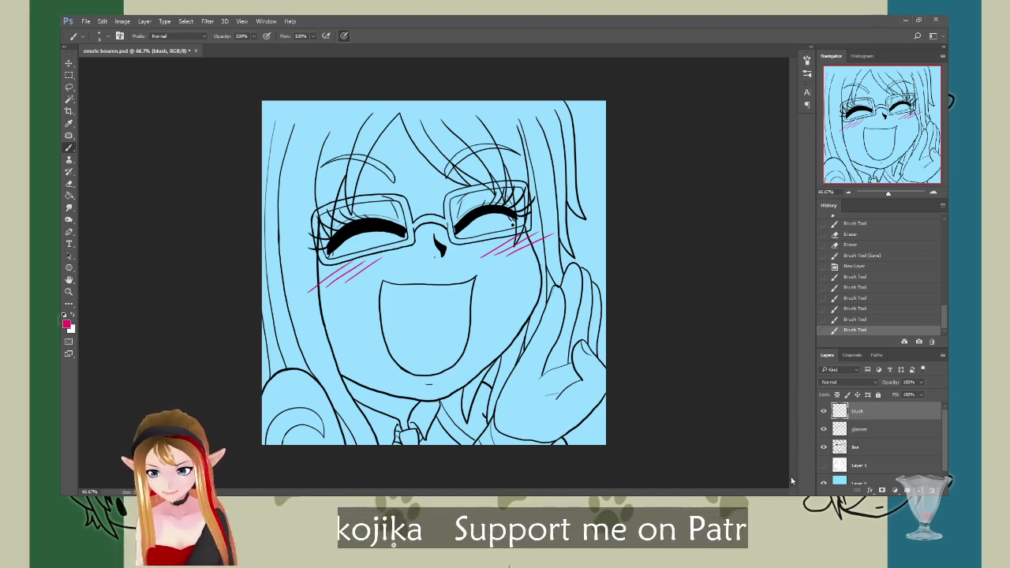
{"action": "scroll", "coordinate": [839, 454], "scroll_direction": "down", "scroll_amount": 1}
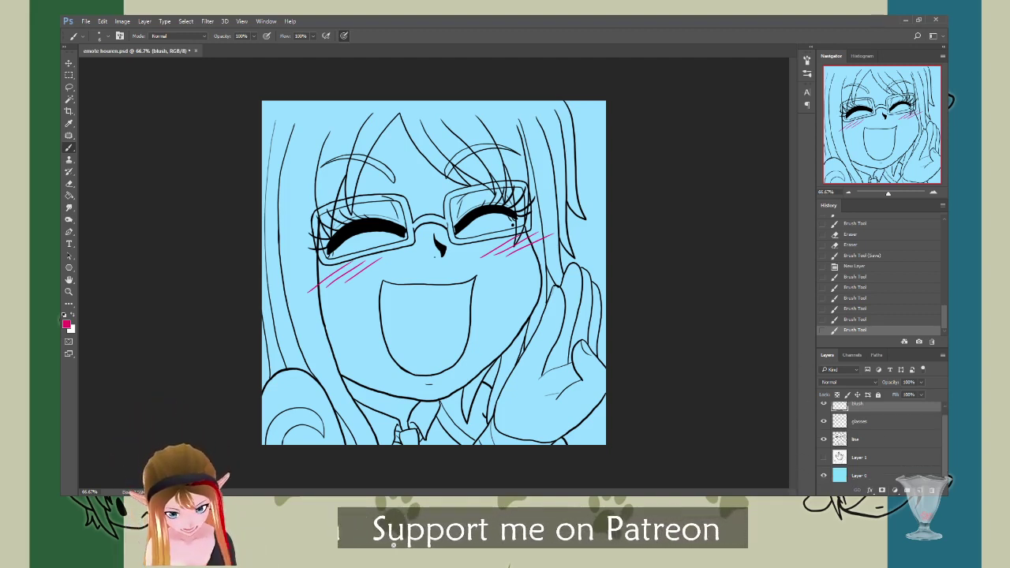
Step: Group the sketch layer with the blue background layer, name the group "ok" and hide it
{"action": "left_click", "coordinate": [840, 457]}
{"action": "left_click", "coordinate": [845, 473], "text": "shift"}
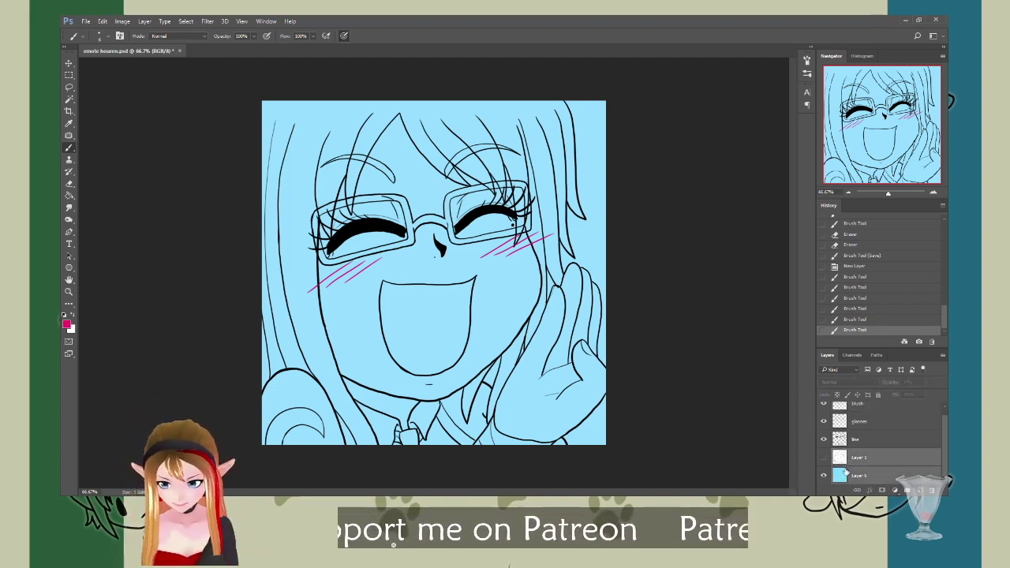
{"action": "left_click", "coordinate": [907, 490]}
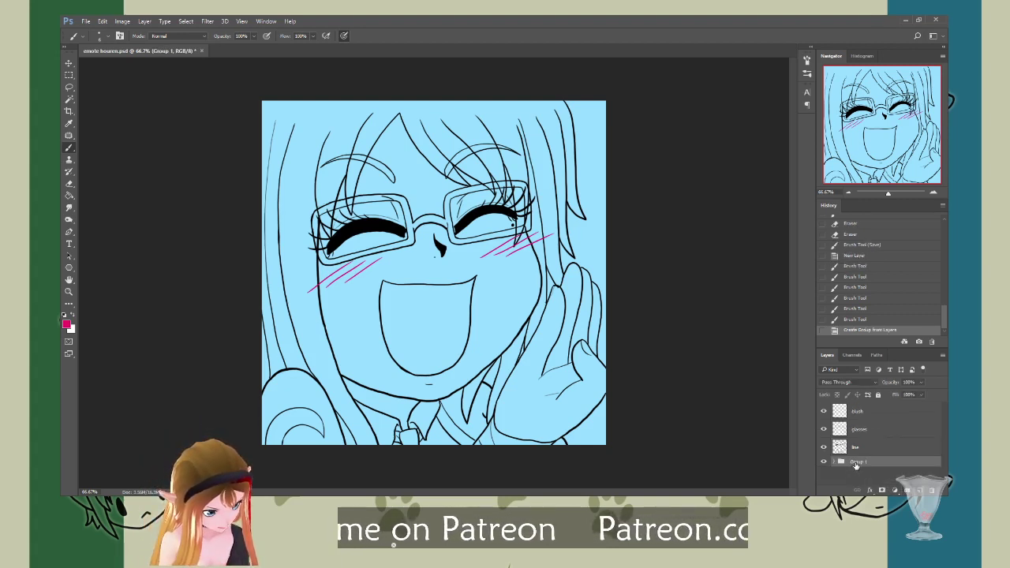
{"action": "double_click", "coordinate": [858, 462]}
{"action": "type", "text": "ok"}
{"action": "key", "text": "Return"}
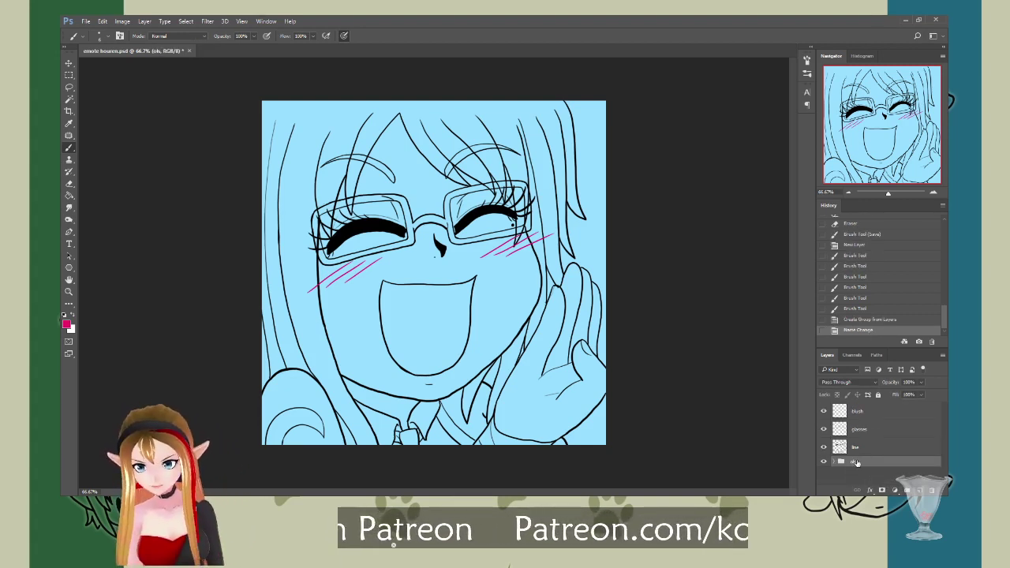
{"action": "left_click", "coordinate": [825, 459]}
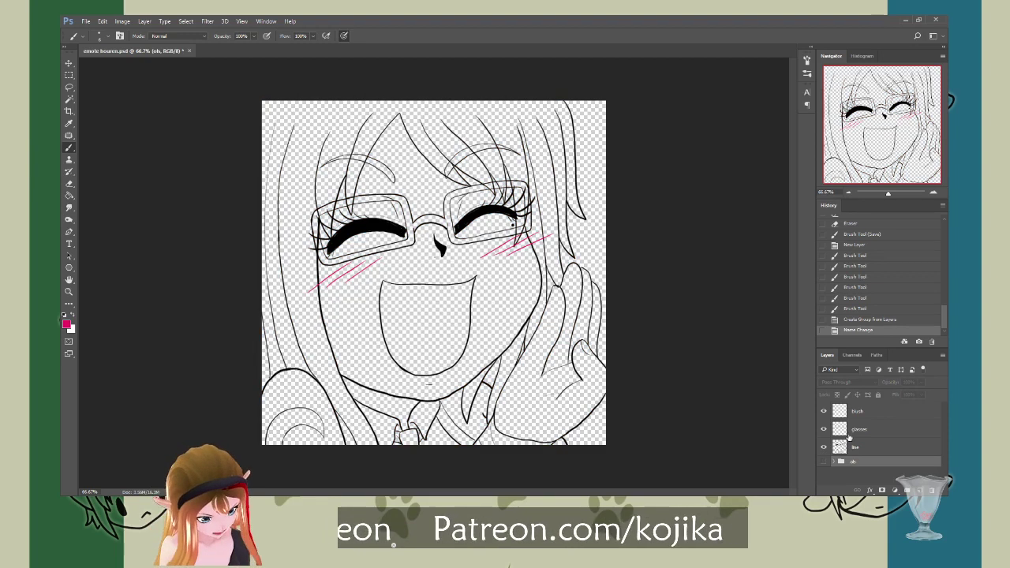
Step: Group the glasses and blush layers and name the group "ove"
{"action": "left_click", "coordinate": [852, 431]}
{"action": "left_click", "coordinate": [859, 415], "text": "shift"}
{"action": "key", "text": "ctrl+g"}
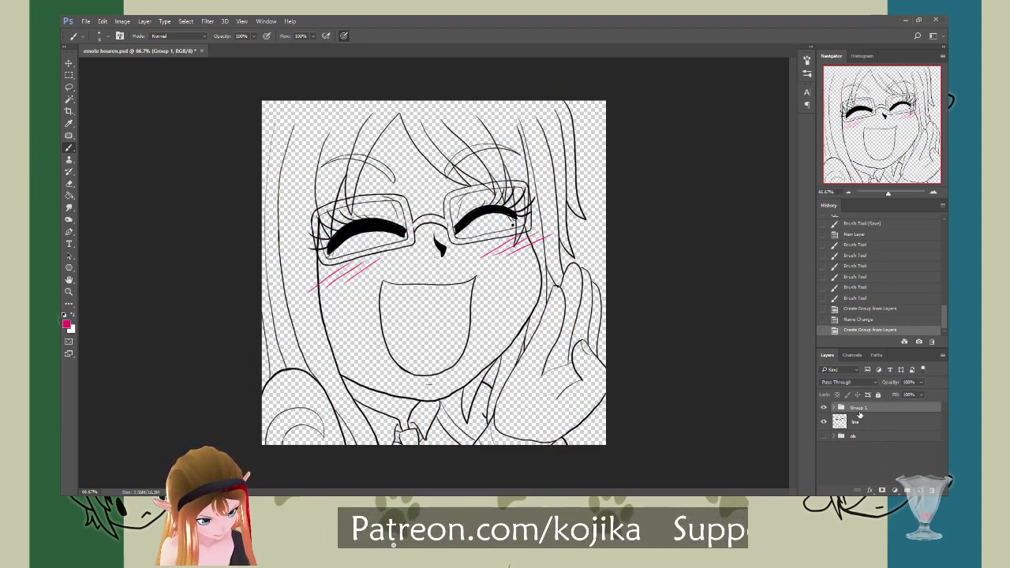
{"action": "double_click", "coordinate": [859, 408]}
{"action": "type", "text": "eye"}
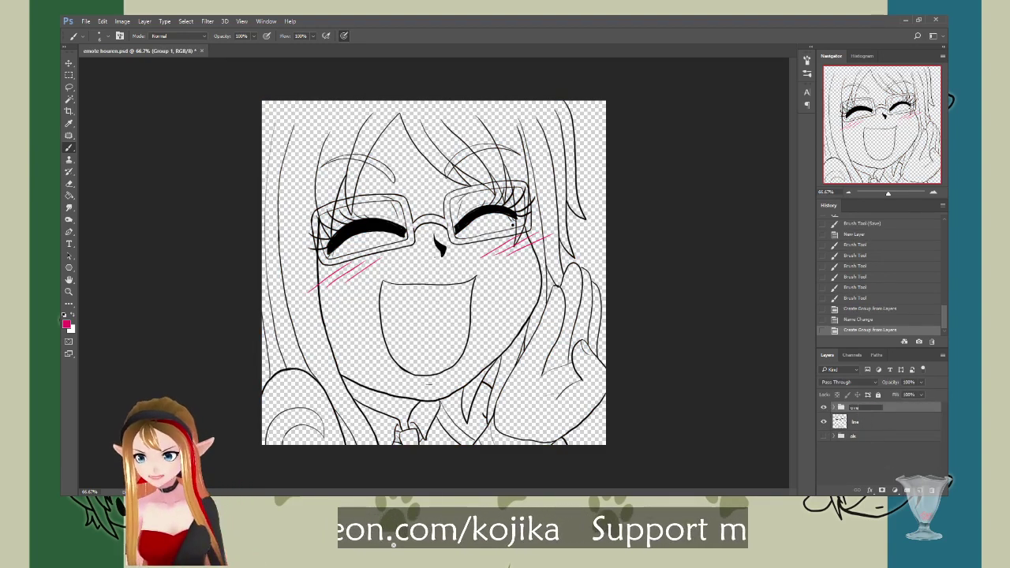
{"action": "key", "text": "Return"}
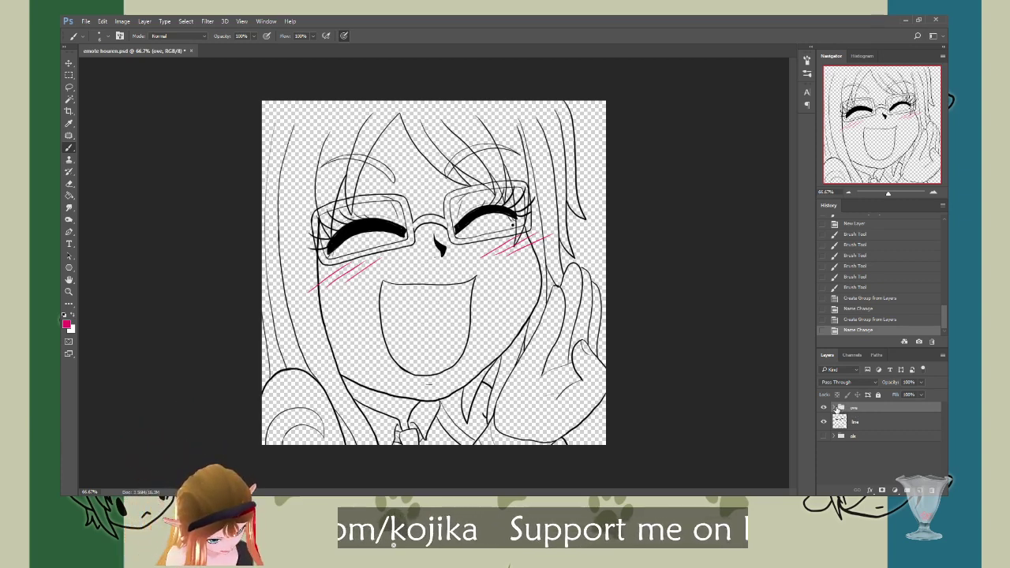
Step: Create a subgroup named "glasses4" inside the top group, put the glasses layer in it and place it above blush
{"action": "left_click", "coordinate": [834, 408]}
{"action": "left_click", "coordinate": [873, 440]}
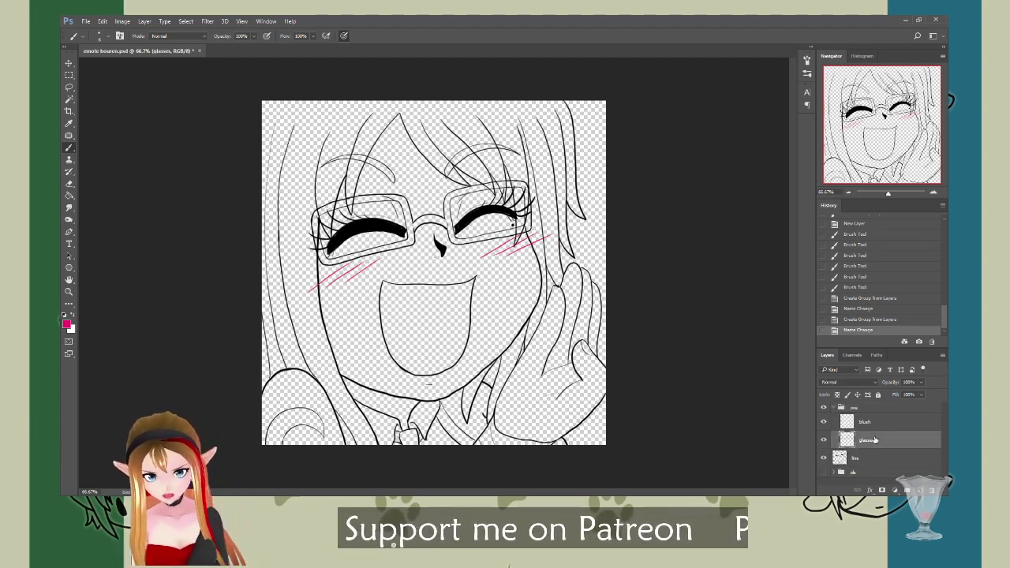
{"action": "left_click", "coordinate": [906, 489]}
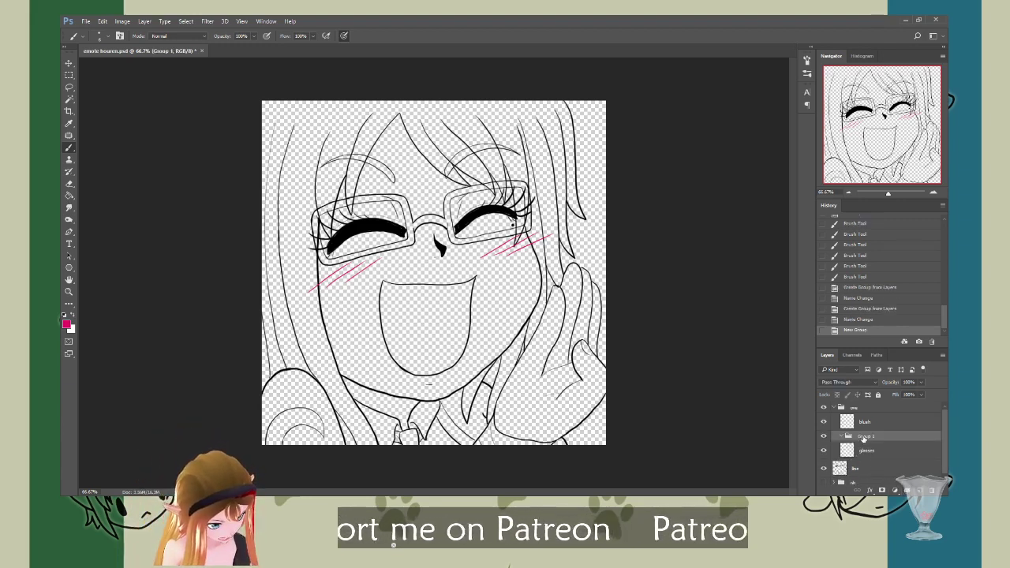
{"action": "double_click", "coordinate": [866, 435]}
{"action": "type", "text": "glasses"}
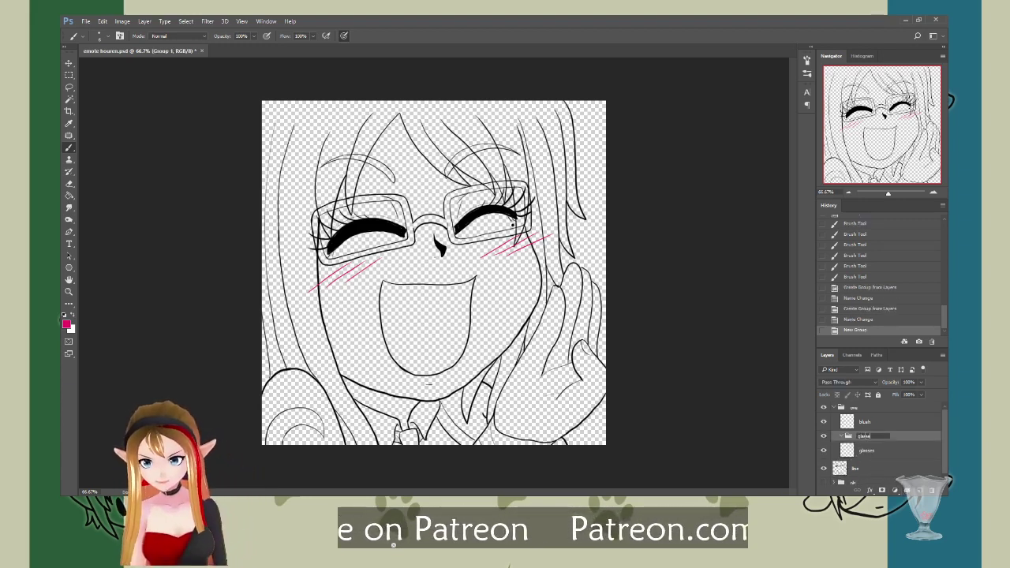
{"action": "left_click", "coordinate": [868, 450]}
{"action": "left_click_drag", "start_coordinate": [869, 451], "coordinate": [873, 418]}
{"action": "left_click", "coordinate": [868, 442]}
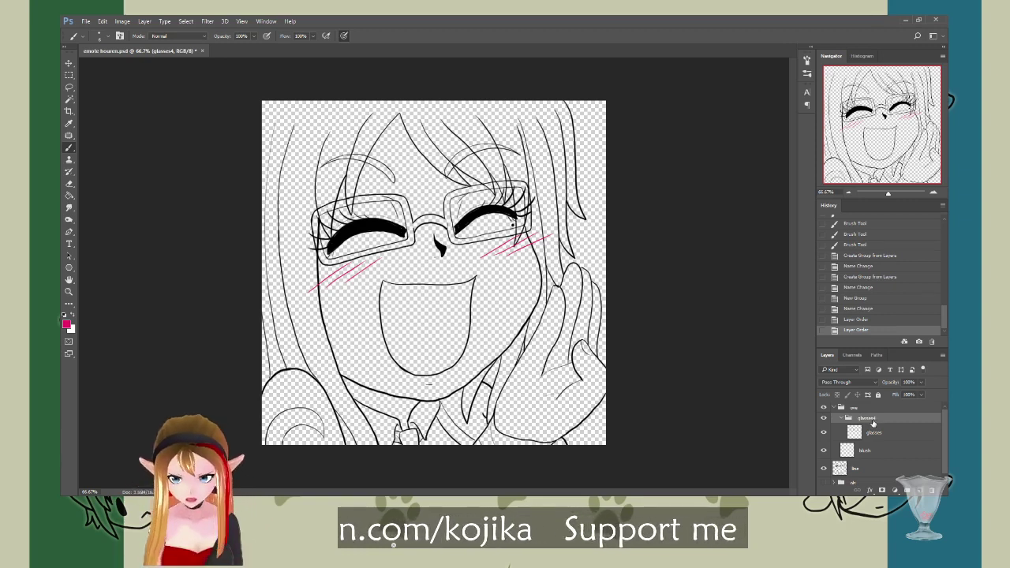
Step: Add a group named "color" directly below the line layer and save the file
{"action": "left_click", "coordinate": [867, 482]}
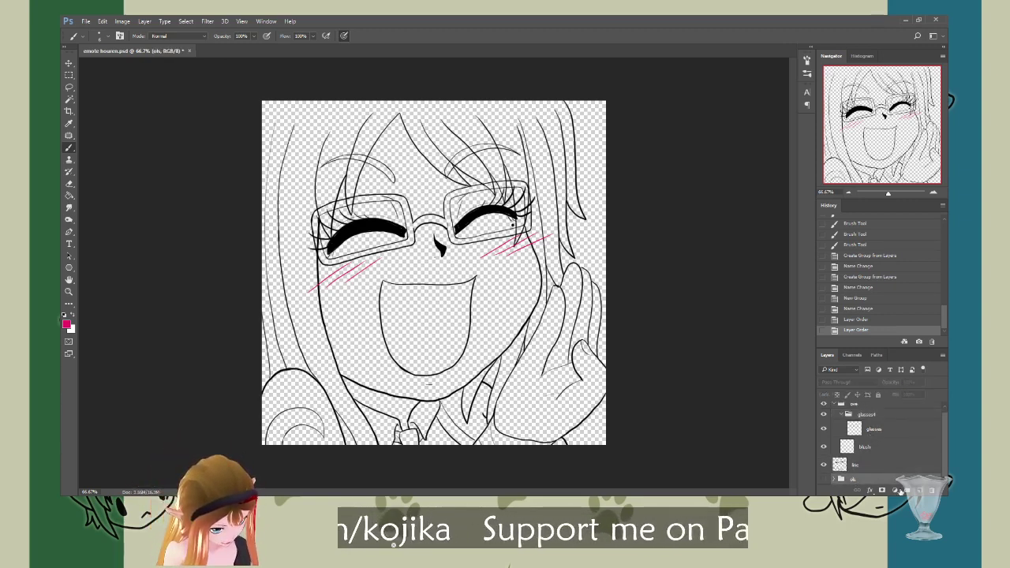
{"action": "left_click", "coordinate": [900, 490]}
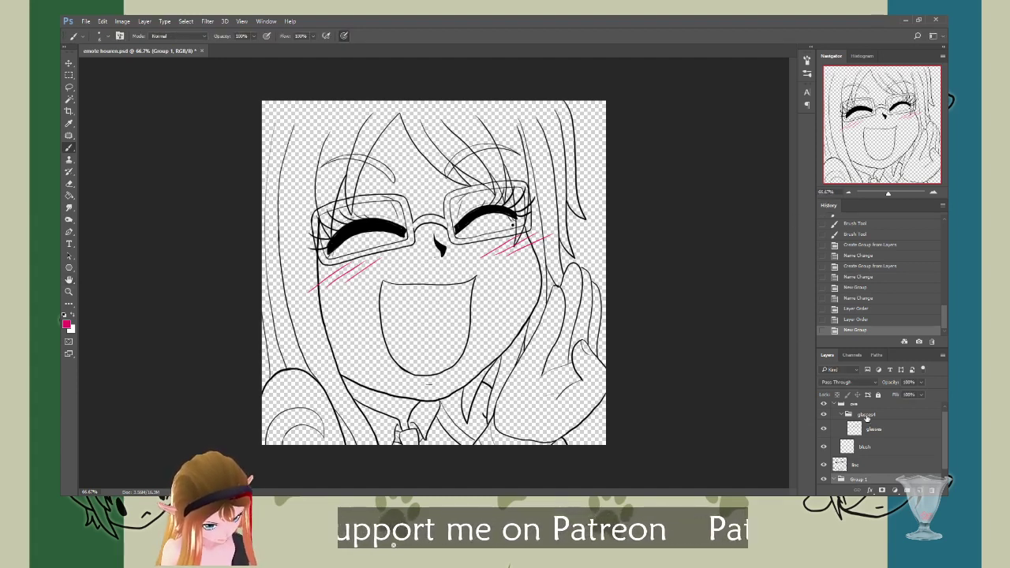
{"action": "double_click", "coordinate": [858, 479]}
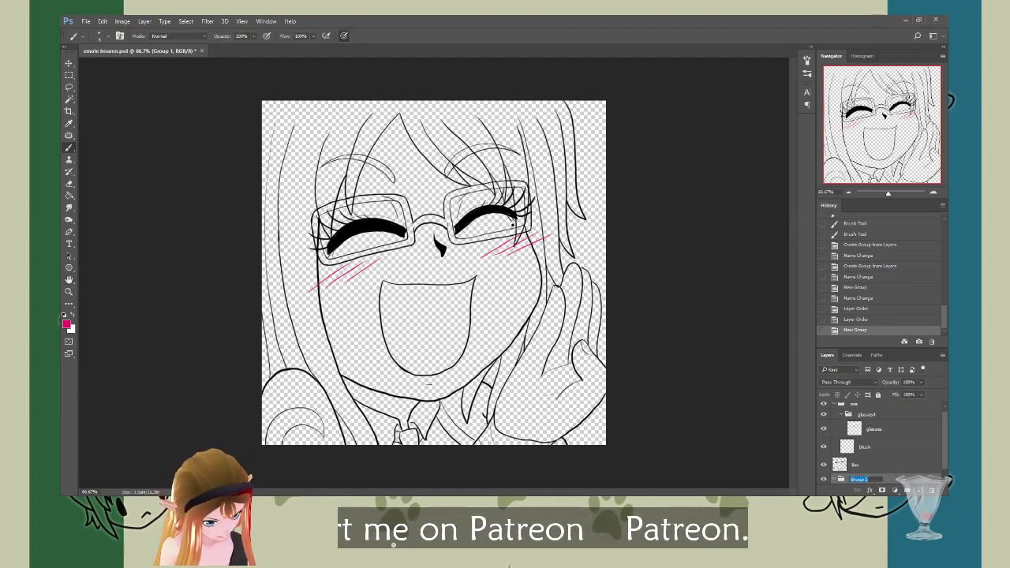
{"action": "type", "text": "colo"}
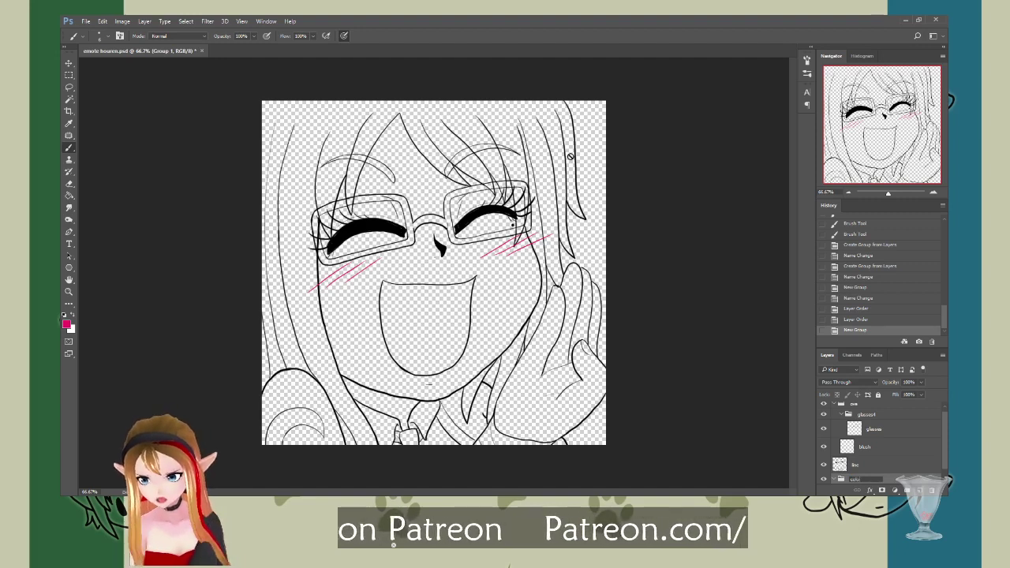
{"action": "type", "text": "r"}
{"action": "key", "text": "Return"}
{"action": "key", "text": "ctrl+s"}
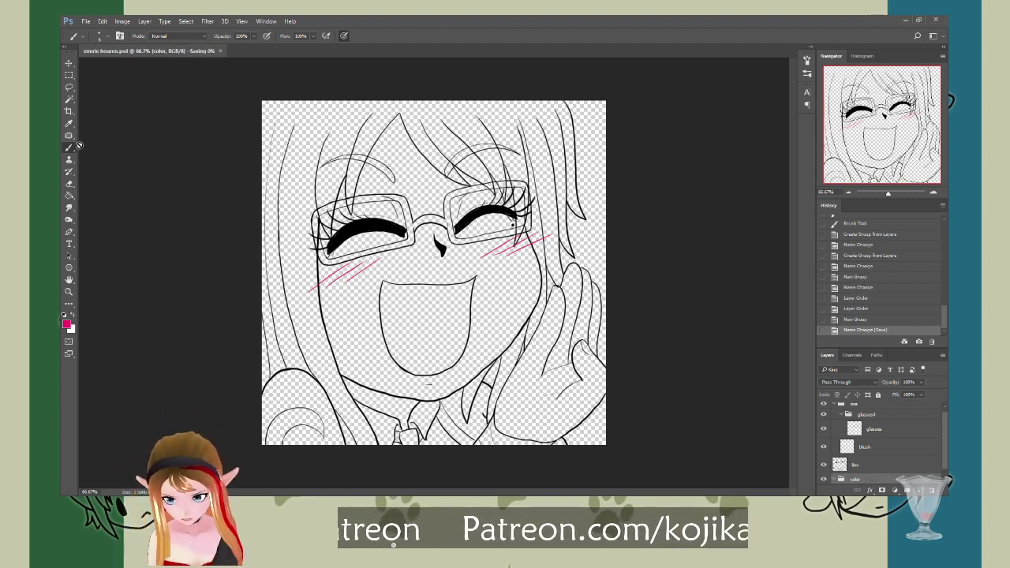
Step: Paste the copied character reference into a new document and sample light yellow from the left figure's hair
{"action": "key", "text": "i"}
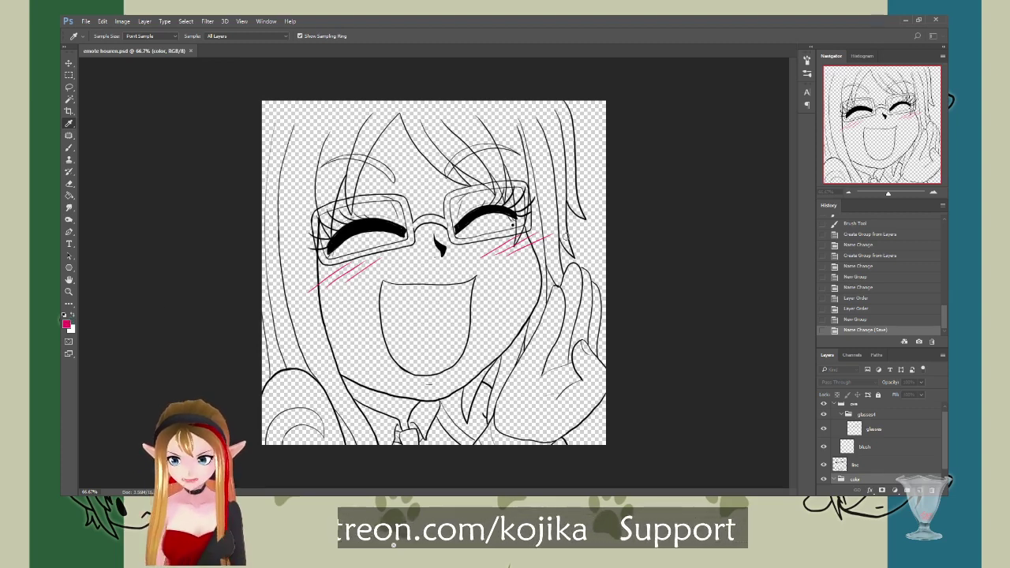
{"action": "key", "text": "b"}
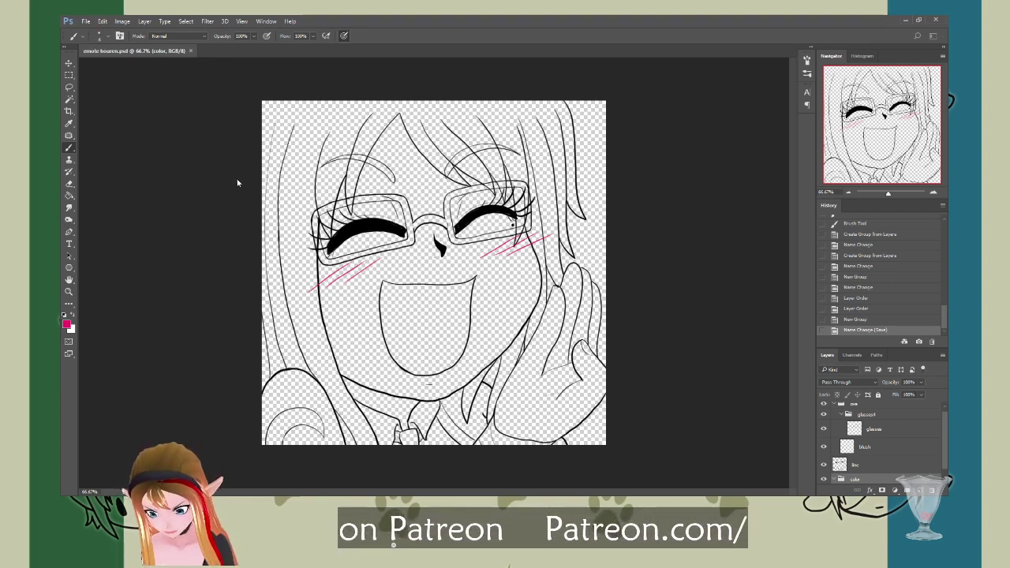
{"action": "key", "text": "ctrl+alt+n"}
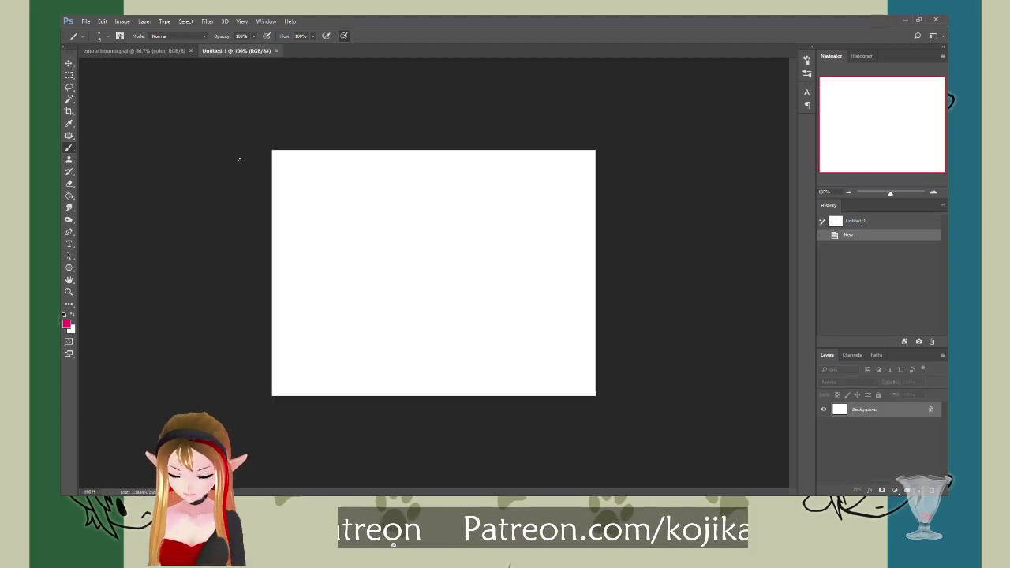
{"action": "key", "text": "ctrl+v"}
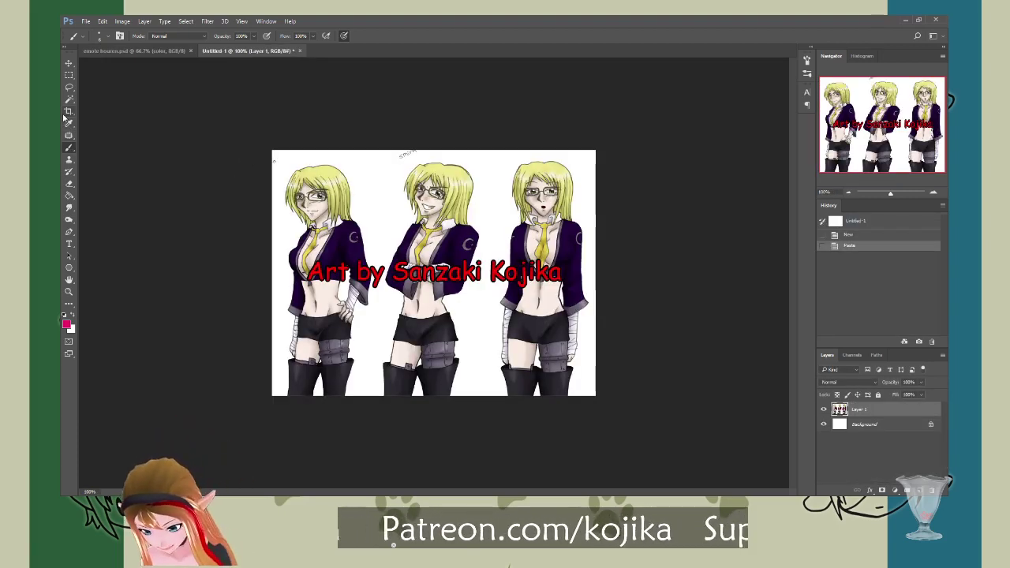
{"action": "left_click", "coordinate": [68, 123]}
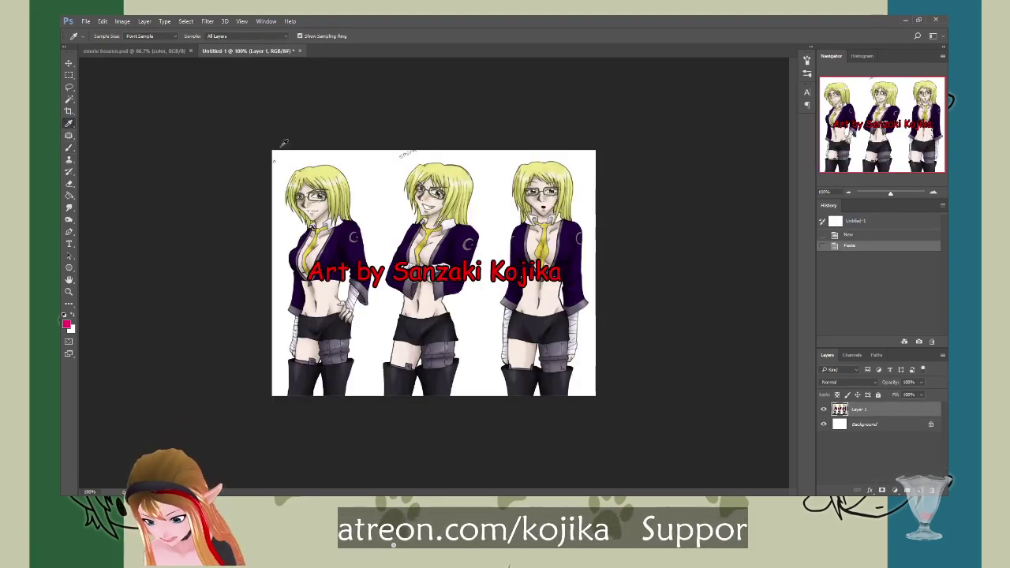
{"action": "left_click", "coordinate": [328, 169]}
Step: Make the line layer active in the emote document and sample the pale skin tone from the left figure in the reference document
{"action": "left_click", "coordinate": [69, 99]}
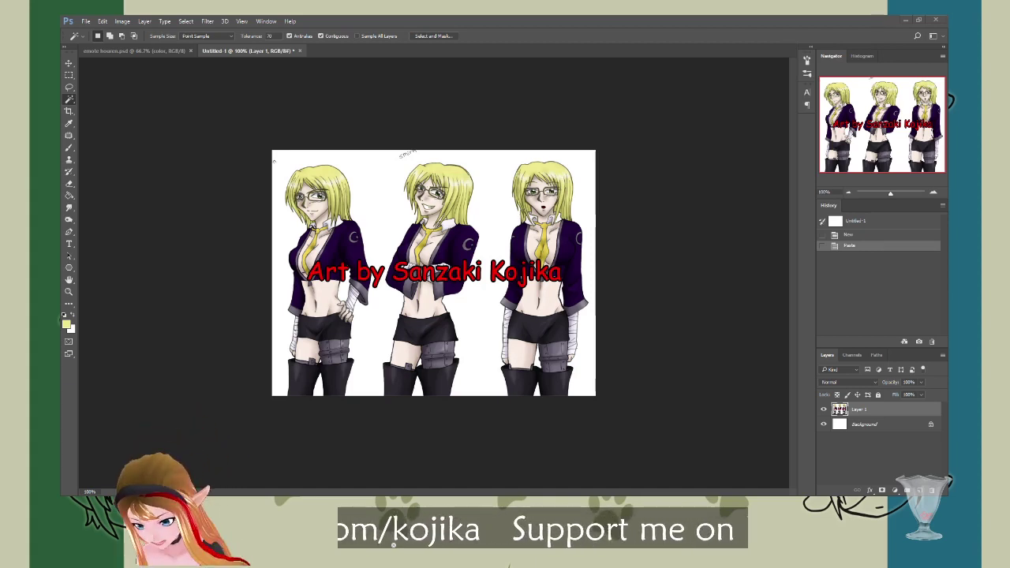
{"action": "key", "text": "ctrl+Tab"}
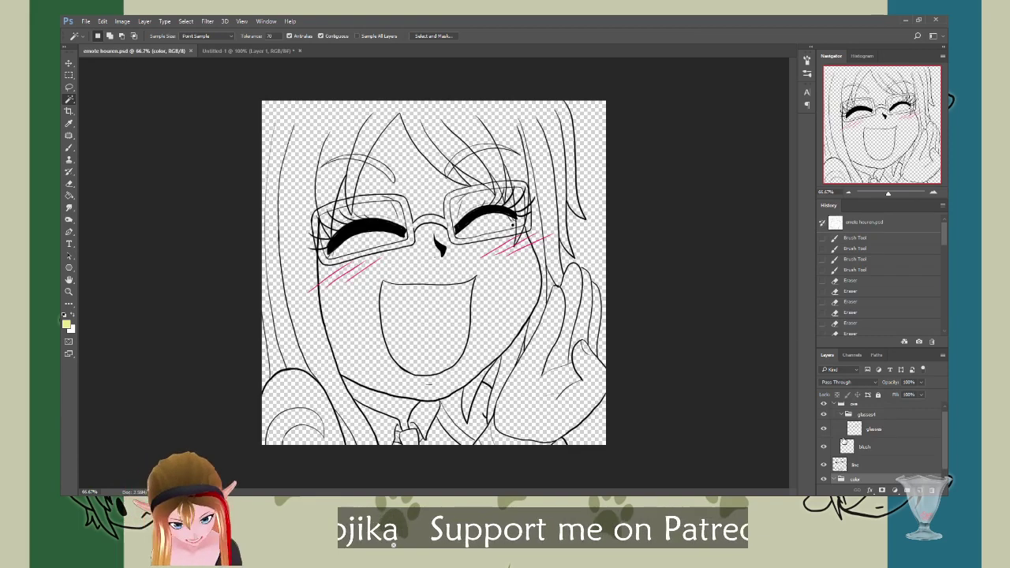
{"action": "left_click", "coordinate": [850, 465]}
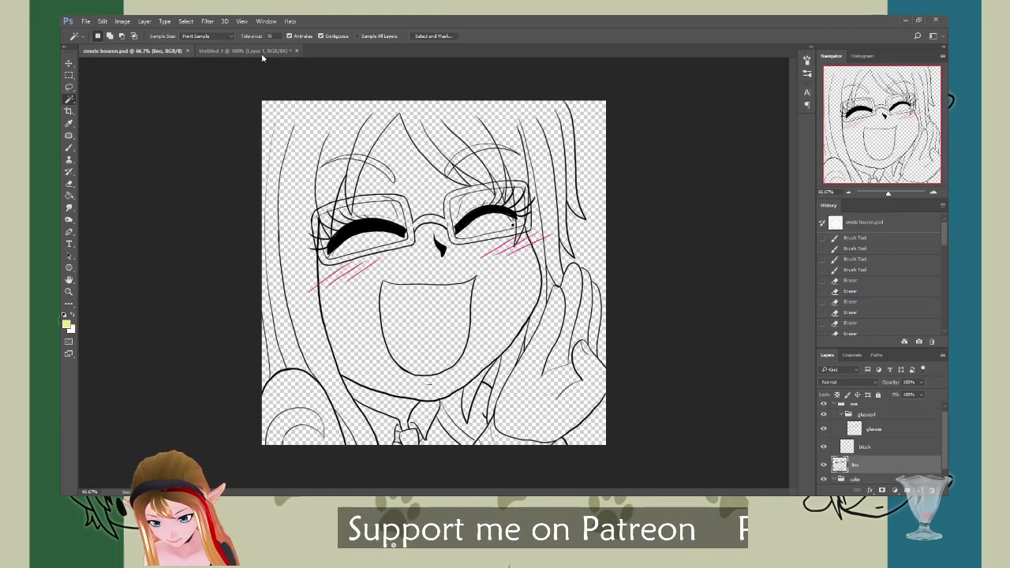
{"action": "left_click", "coordinate": [241, 50]}
{"action": "key", "text": "i"}
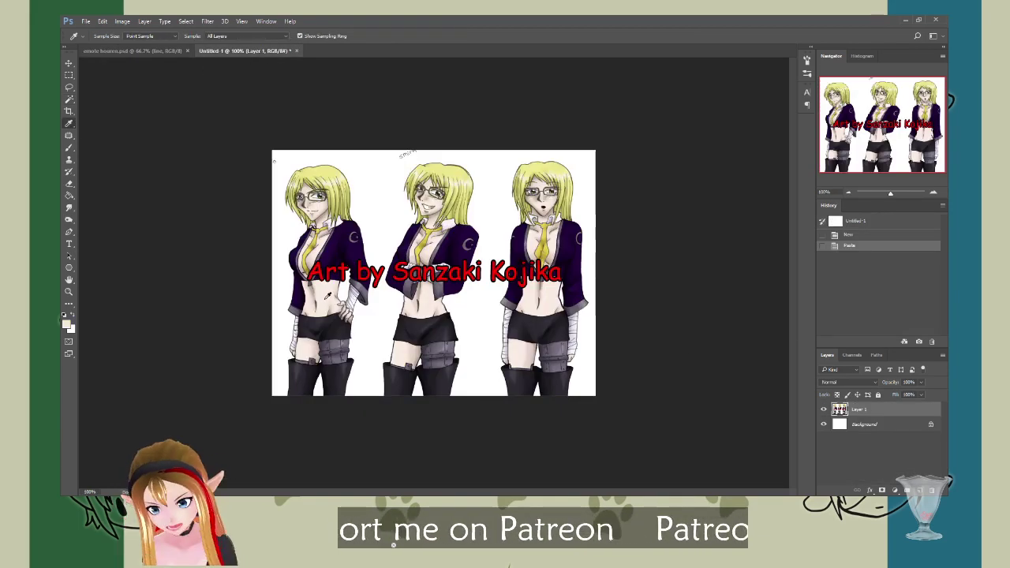
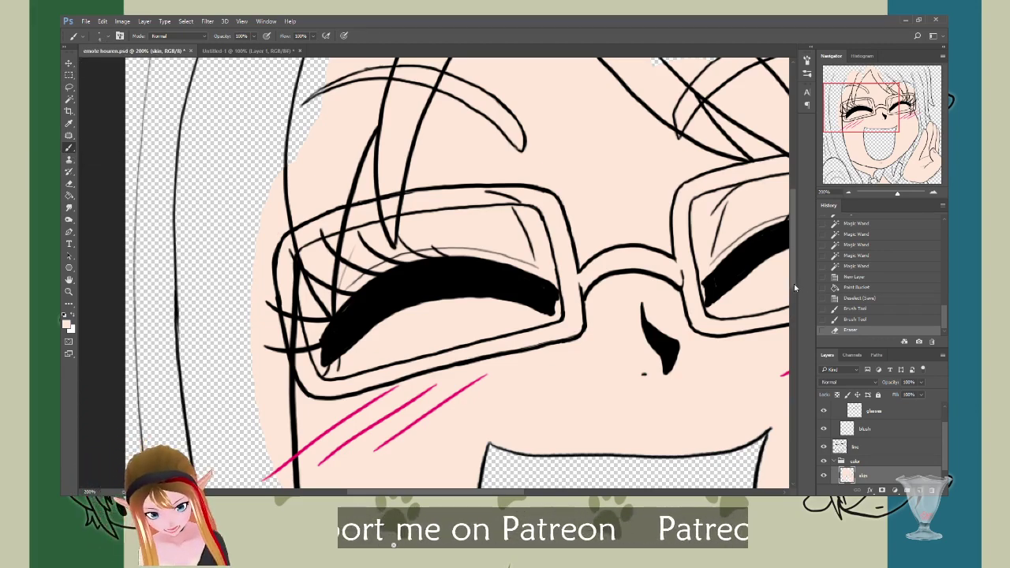
Step: Brush the skin color into the unfilled spots around the forehead, bangs and eyebrows on the skin layer
{"action": "left_click_drag", "start_coordinate": [795, 288], "coordinate": [792, 255]}
{"action": "left_click_drag", "start_coordinate": [470, 142], "coordinate": [473, 164]}
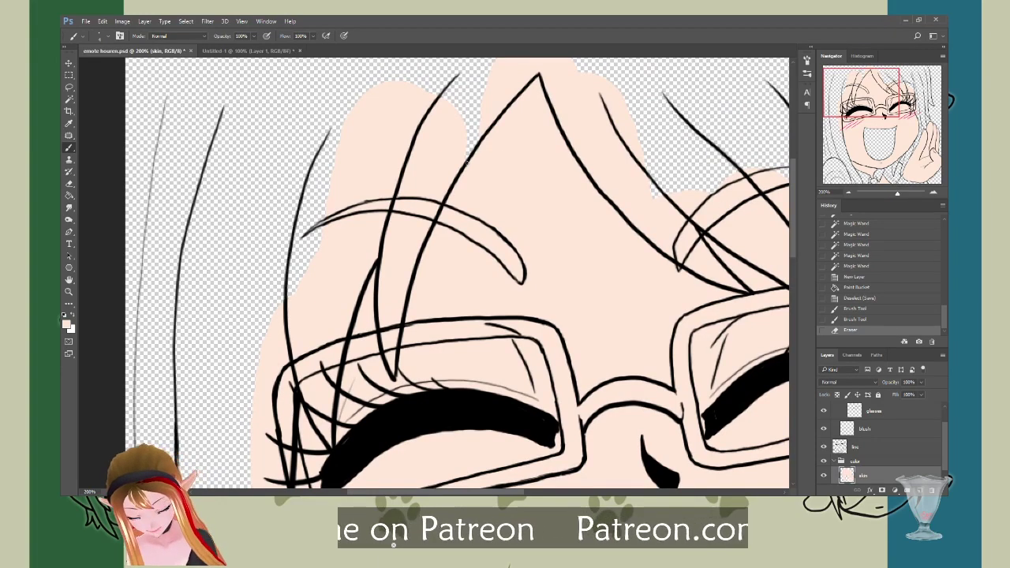
{"action": "left_click_drag", "start_coordinate": [517, 491], "coordinate": [573, 491]}
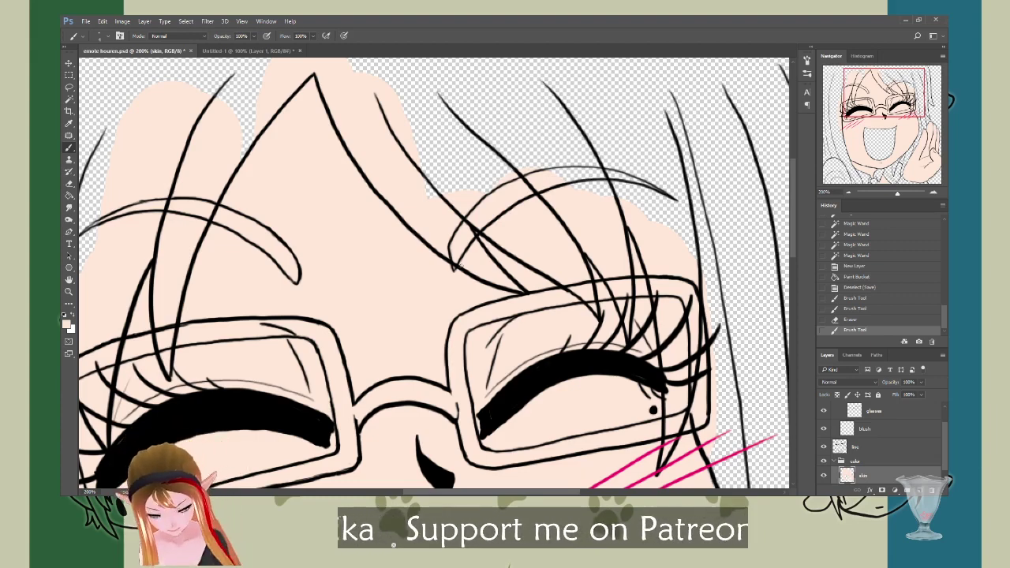
{"action": "left_click", "coordinate": [593, 204]}
{"action": "left_click", "coordinate": [593, 204]}
{"action": "left_click", "coordinate": [635, 232]}
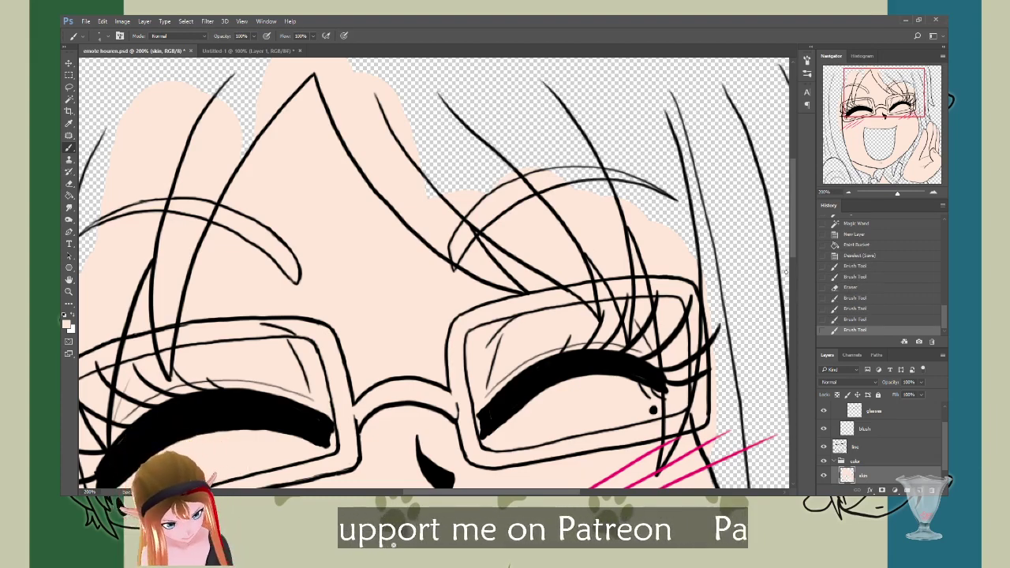
Step: Touch up the skin color along the inner edge of the cheek and jaw on the side facing the raised hand
{"action": "scroll", "coordinate": [785, 272], "scroll_direction": "down", "scroll_amount": 6}
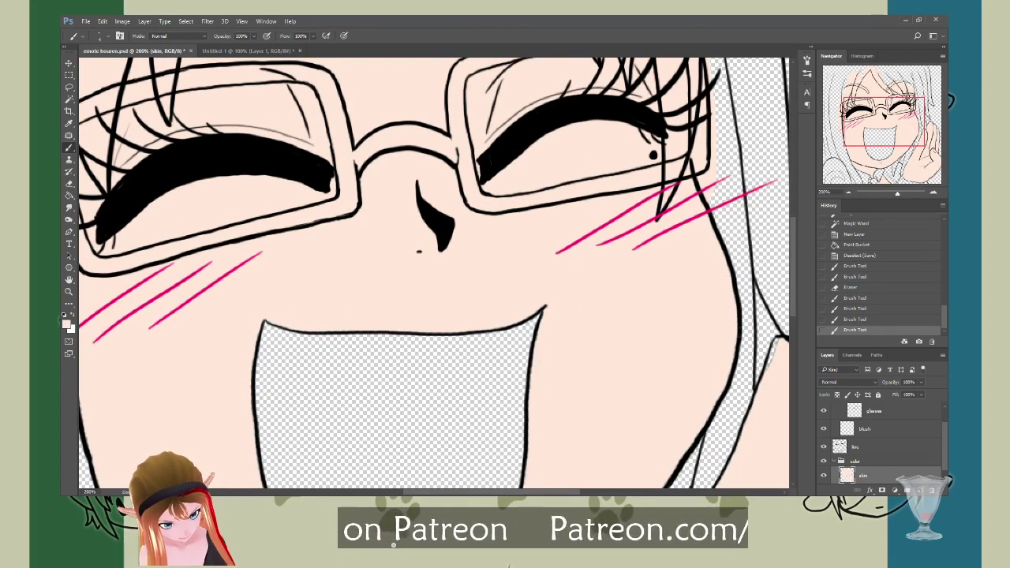
{"action": "left_click_drag", "start_coordinate": [735, 370], "coordinate": [719, 397]}
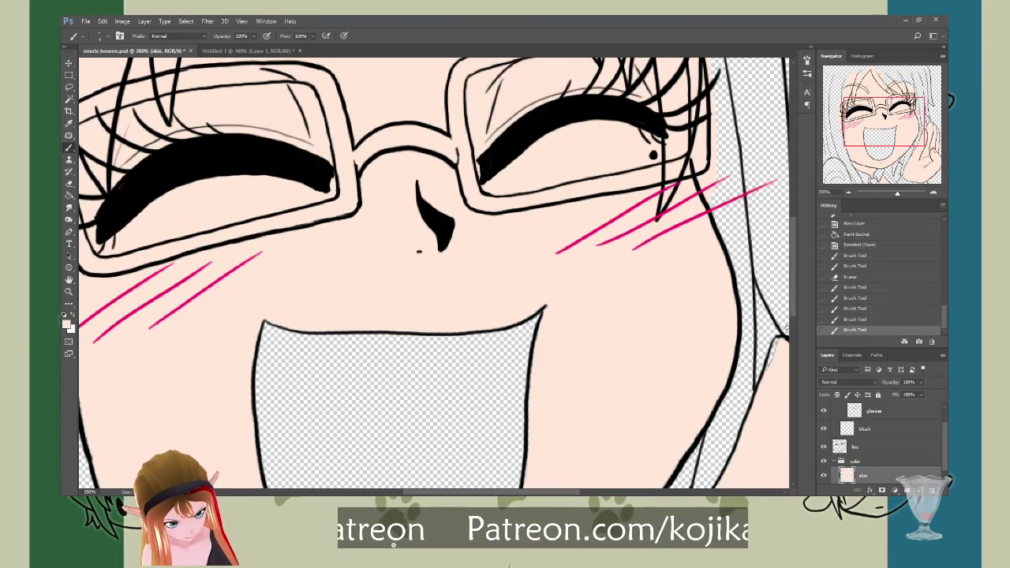
{"action": "scroll", "coordinate": [794, 318], "scroll_direction": "down", "scroll_amount": 3}
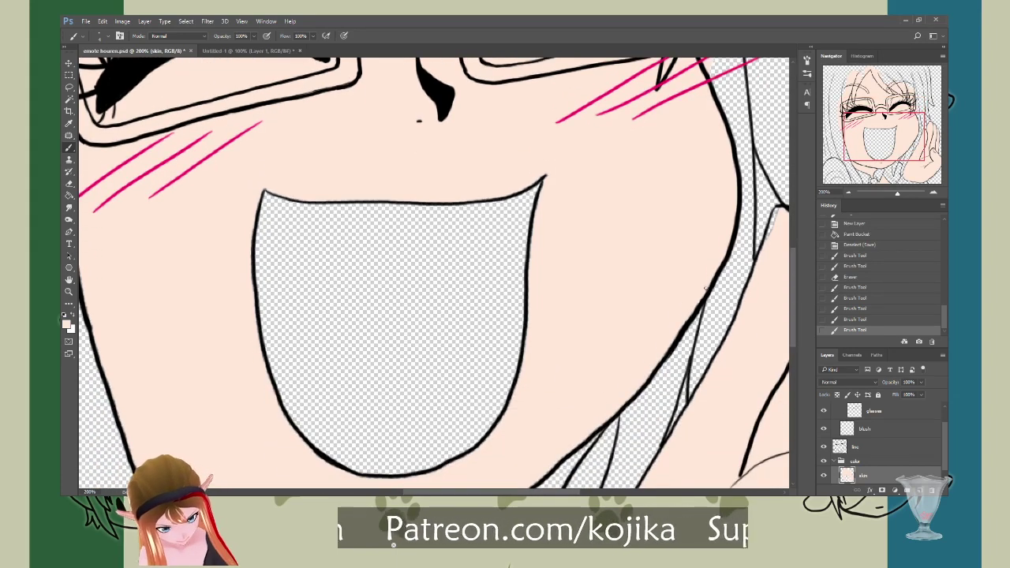
{"action": "left_click_drag", "start_coordinate": [641, 385], "coordinate": [609, 419]}
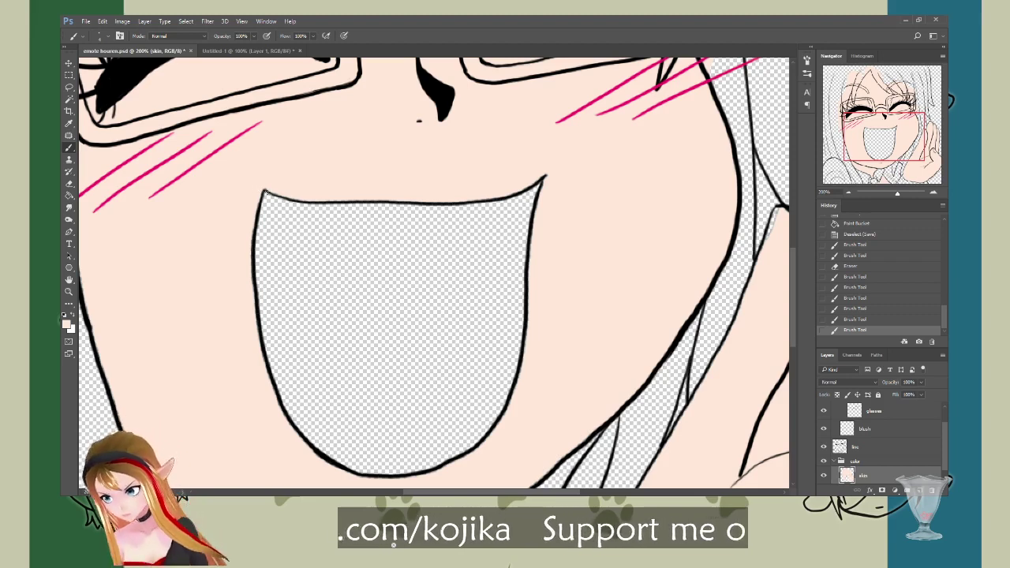
Step: Brush skin color up to the mouth outline all the way around and along the cheek edge opposite the raised hand
{"action": "mouse_move", "coordinate": [267, 193]}
{"action": "left_mouse_down"}
{"action": "mouse_move", "coordinate": [322, 204]}
{"action": "mouse_move", "coordinate": [459, 202]}
{"action": "mouse_move", "coordinate": [533, 188]}
{"action": "mouse_move", "coordinate": [541, 176]}
{"action": "mouse_move", "coordinate": [522, 377]}
{"action": "left_mouse_up"}
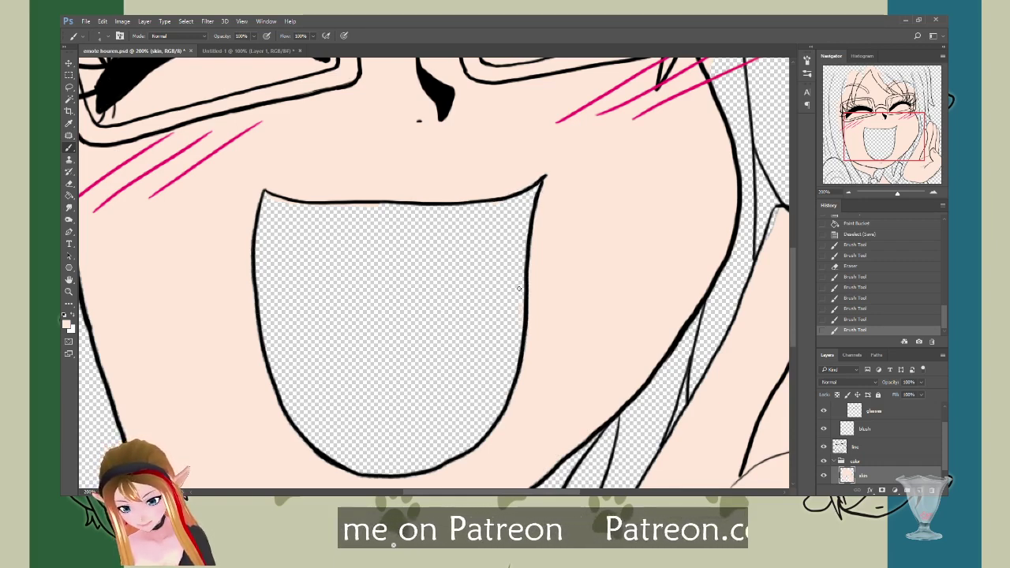
{"action": "mouse_move", "coordinate": [262, 193]}
{"action": "left_mouse_down"}
{"action": "mouse_move", "coordinate": [258, 312]}
{"action": "mouse_move", "coordinate": [298, 432]}
{"action": "left_mouse_up"}
{"action": "scroll", "coordinate": [434, 272], "scroll_direction": "left", "scroll_amount": 5}
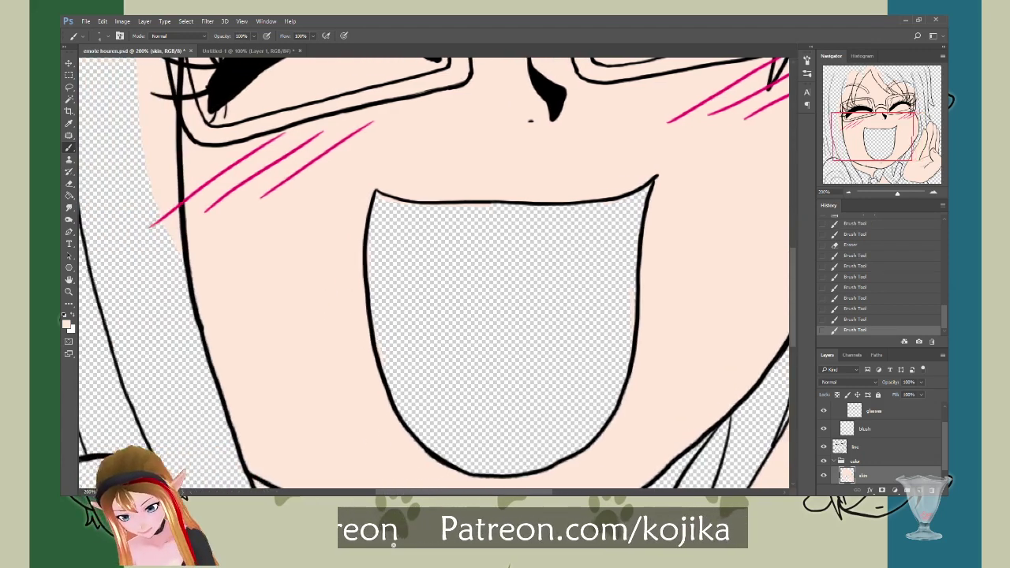
{"action": "left_click_drag", "start_coordinate": [262, 319], "coordinate": [299, 461]}
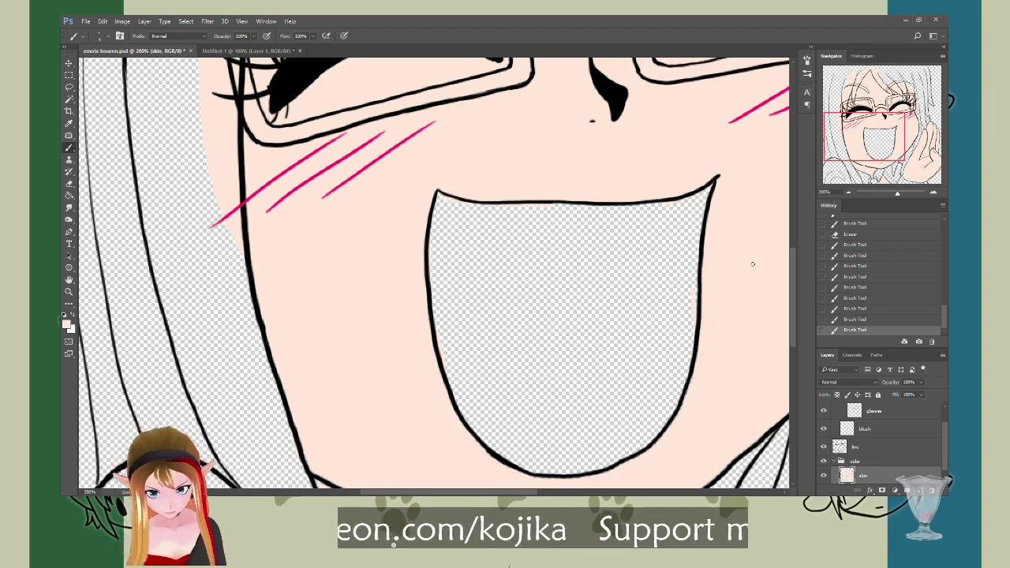
{"action": "left_click_drag", "start_coordinate": [789, 288], "coordinate": [793, 302]}
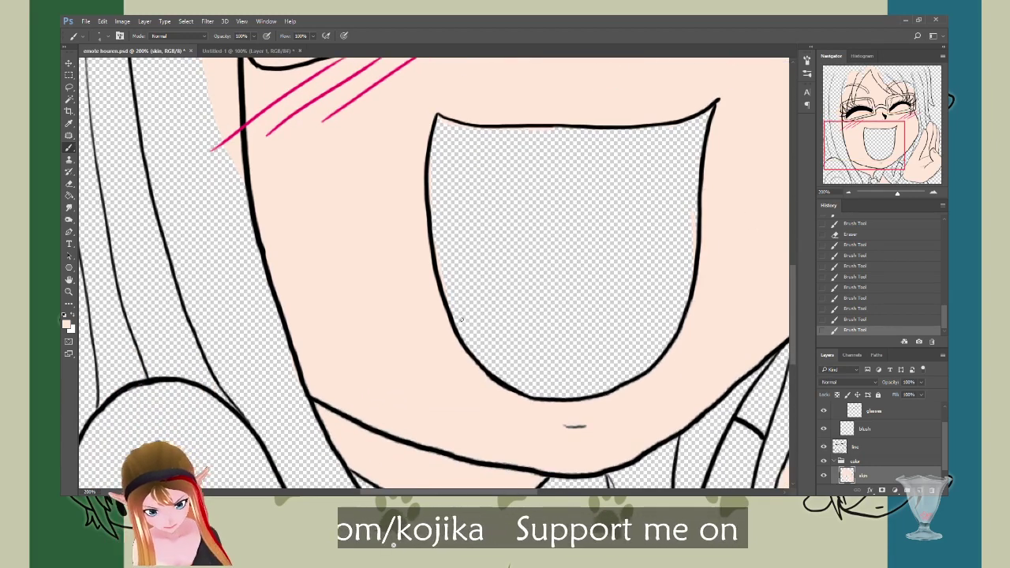
{"action": "mouse_move", "coordinate": [461, 319]}
{"action": "left_mouse_down"}
{"action": "mouse_move", "coordinate": [487, 378]}
{"action": "mouse_move", "coordinate": [467, 355]}
{"action": "mouse_move", "coordinate": [526, 399]}
{"action": "mouse_move", "coordinate": [606, 396]}
{"action": "mouse_move", "coordinate": [673, 349]}
{"action": "mouse_move", "coordinate": [699, 276]}
{"action": "left_mouse_up"}
{"action": "left_click_drag", "start_coordinate": [564, 426], "coordinate": [585, 426]}
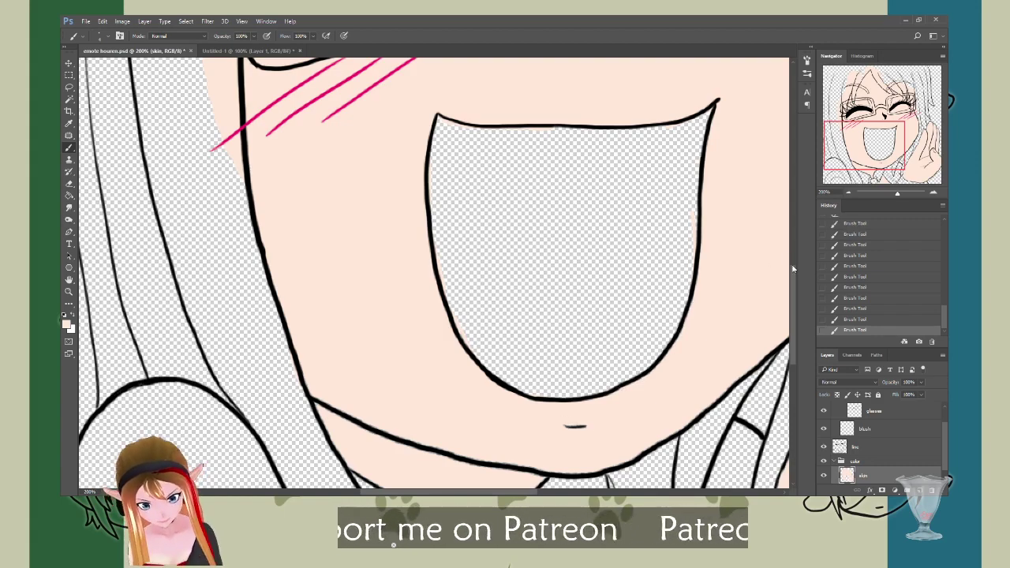
Step: Fill the skin gaps along the lower jaw corner and the neck down to the shirt collar
{"action": "scroll", "coordinate": [793, 269], "scroll_direction": "down", "scroll_amount": 4}
{"action": "mouse_move", "coordinate": [304, 221]}
{"action": "left_mouse_down"}
{"action": "mouse_move", "coordinate": [318, 259]}
{"action": "mouse_move", "coordinate": [367, 279]}
{"action": "left_mouse_up"}
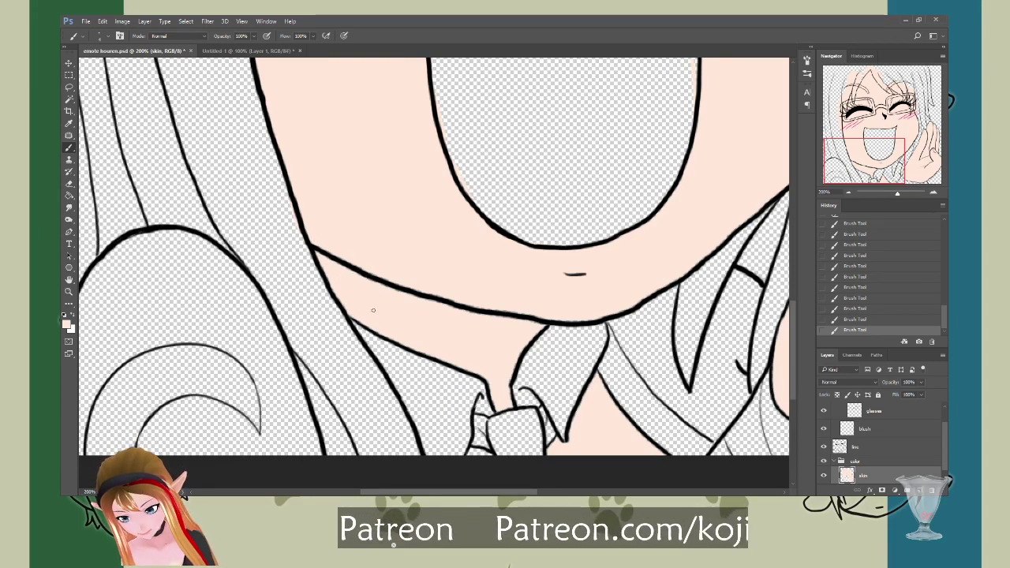
{"action": "left_click_drag", "start_coordinate": [347, 314], "coordinate": [483, 383]}
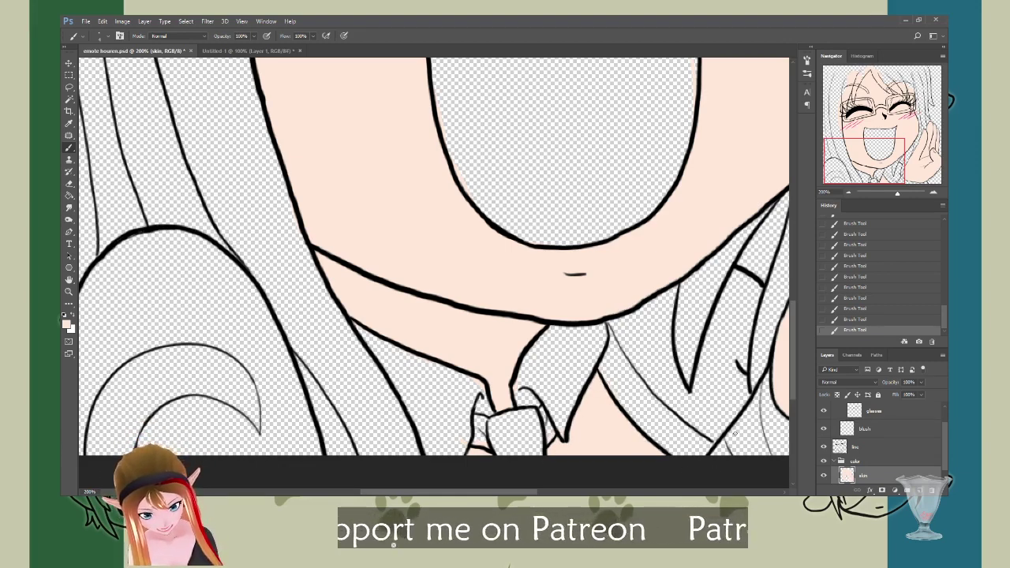
Step: Fill the skin gaps along the jaw beside the raised hand and along the lower edge of the palm
{"action": "scroll", "coordinate": [399, 323], "scroll_direction": "right", "scroll_amount": 5}
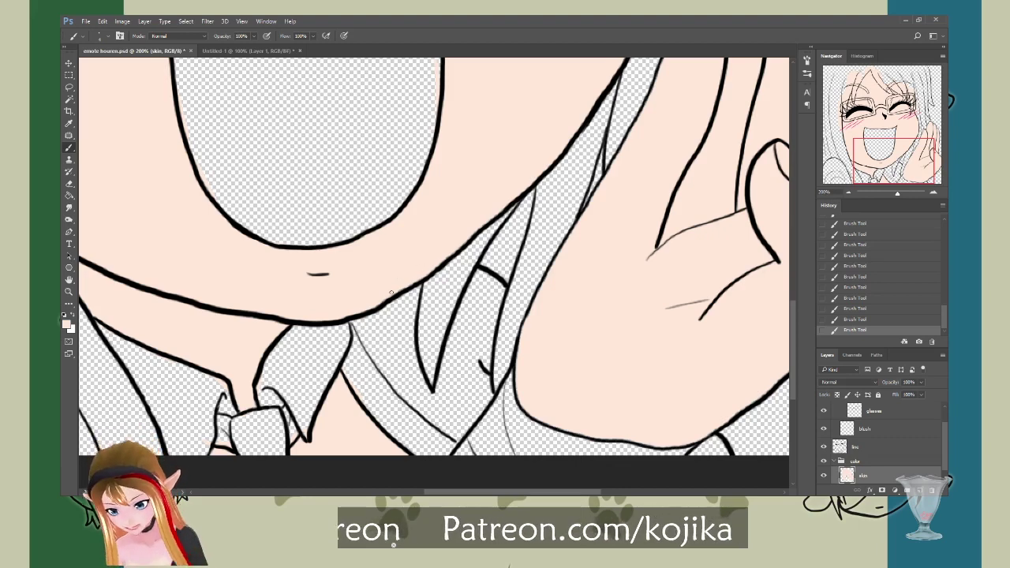
{"action": "mouse_move", "coordinate": [388, 298]}
{"action": "left_mouse_down"}
{"action": "mouse_move", "coordinate": [412, 280]}
{"action": "mouse_move", "coordinate": [387, 300]}
{"action": "mouse_move", "coordinate": [433, 269]}
{"action": "mouse_move", "coordinate": [578, 126]}
{"action": "left_mouse_up"}
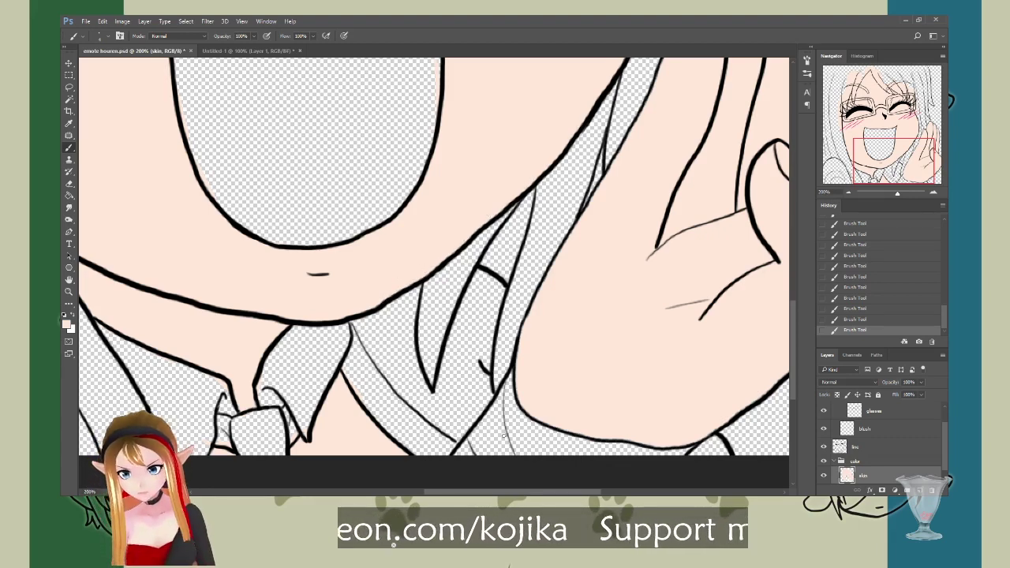
{"action": "scroll", "coordinate": [632, 316], "scroll_direction": "right", "scroll_amount": 7}
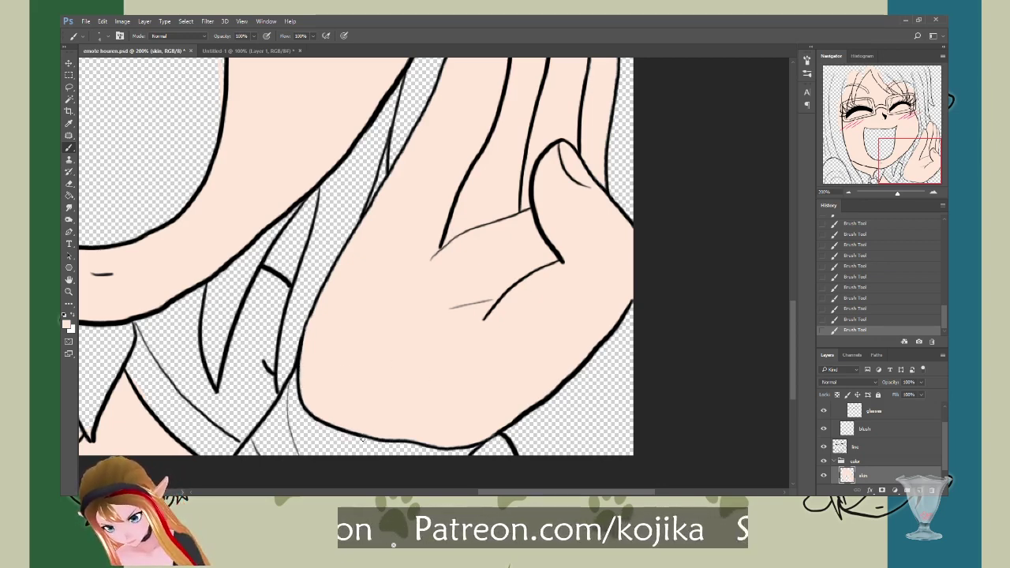
{"action": "left_click_drag", "start_coordinate": [391, 440], "coordinate": [466, 449]}
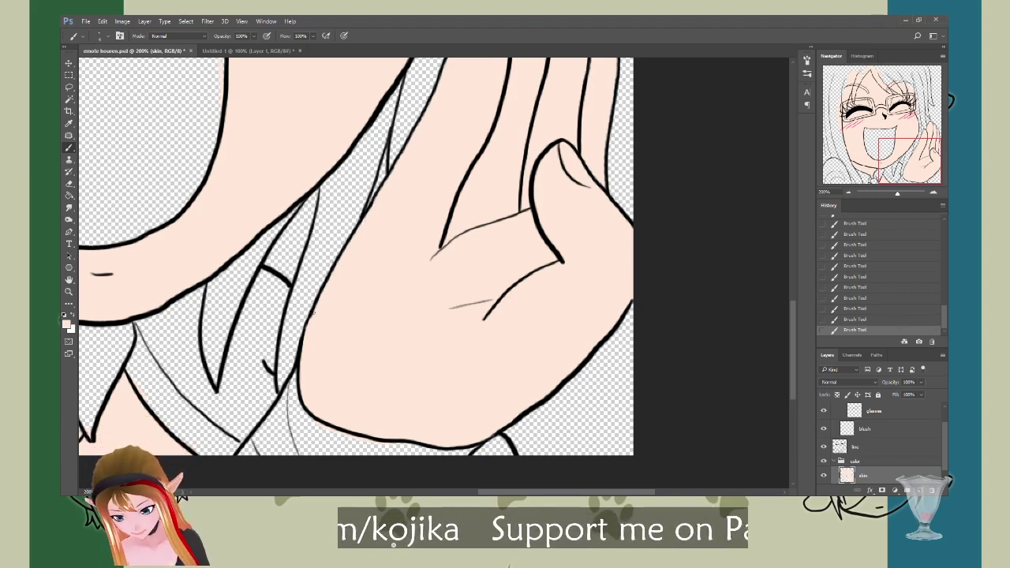
Step: Erase the stray bit of line at the tip of the index finger on the line layer
{"action": "left_click_drag", "start_coordinate": [793, 303], "coordinate": [793, 270]}
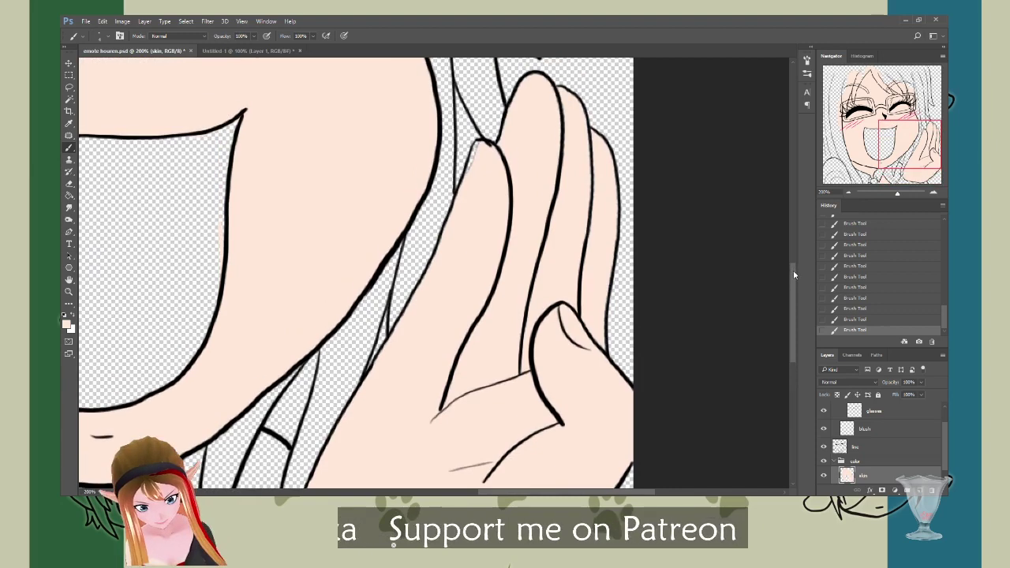
{"action": "left_click", "coordinate": [856, 447]}
{"action": "left_click", "coordinate": [69, 183]}
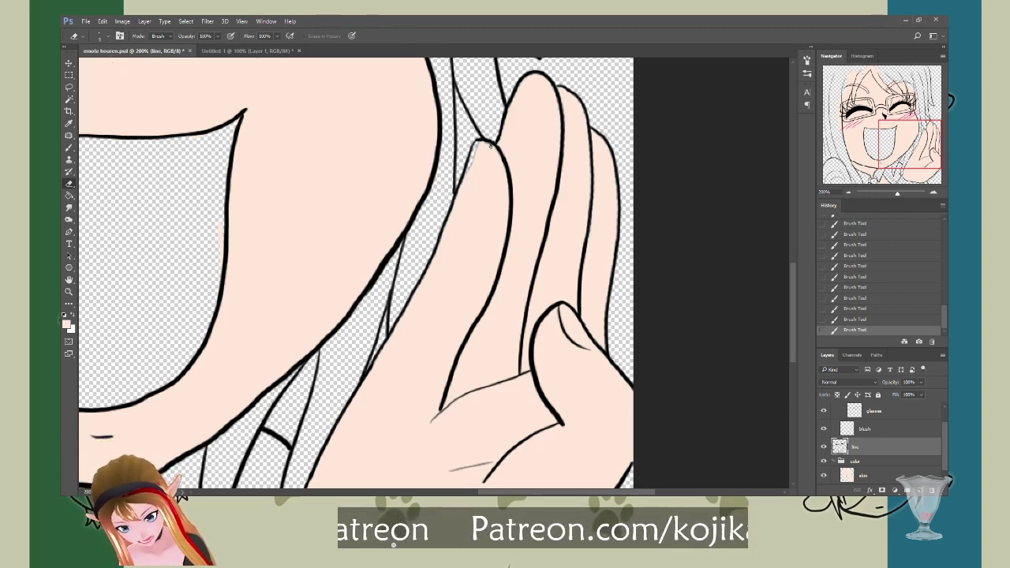
{"action": "left_click", "coordinate": [484, 142]}
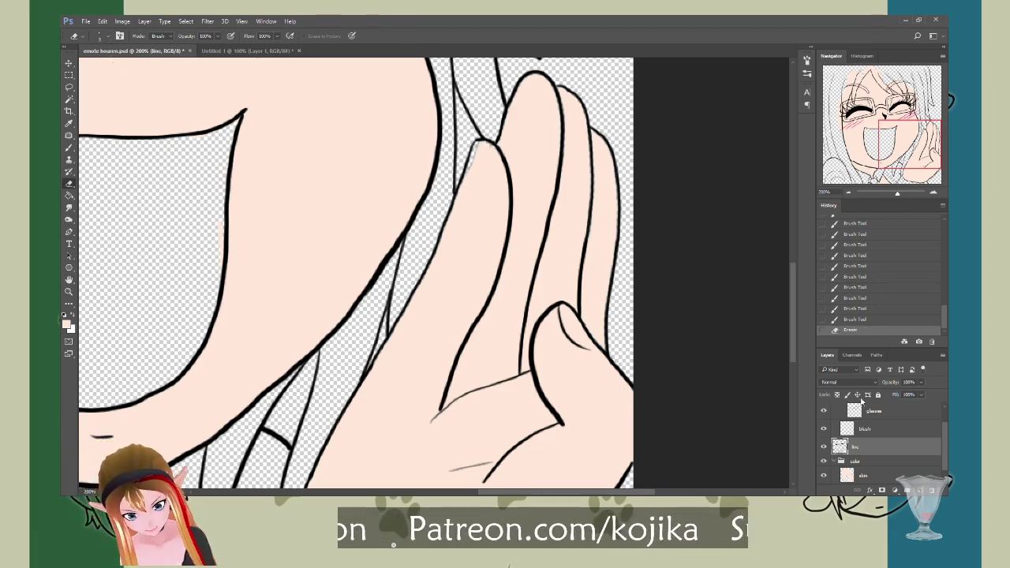
Step: Brush skin color on the skin layer from the index fingertip down the outer edge of the finger and hand
{"action": "left_click", "coordinate": [867, 474]}
{"action": "left_click", "coordinate": [68, 146]}
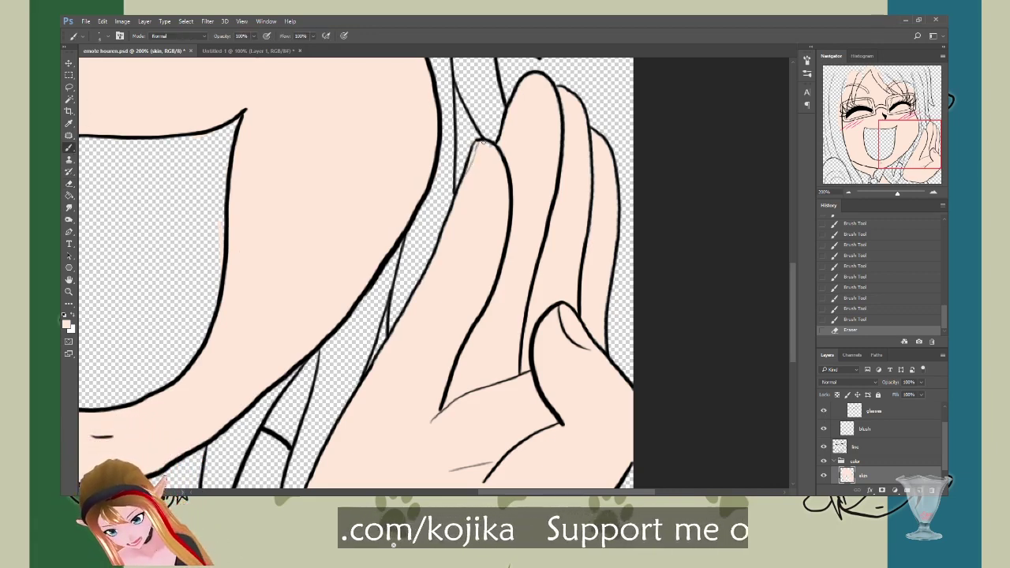
{"action": "left_click_drag", "start_coordinate": [491, 154], "coordinate": [498, 162]}
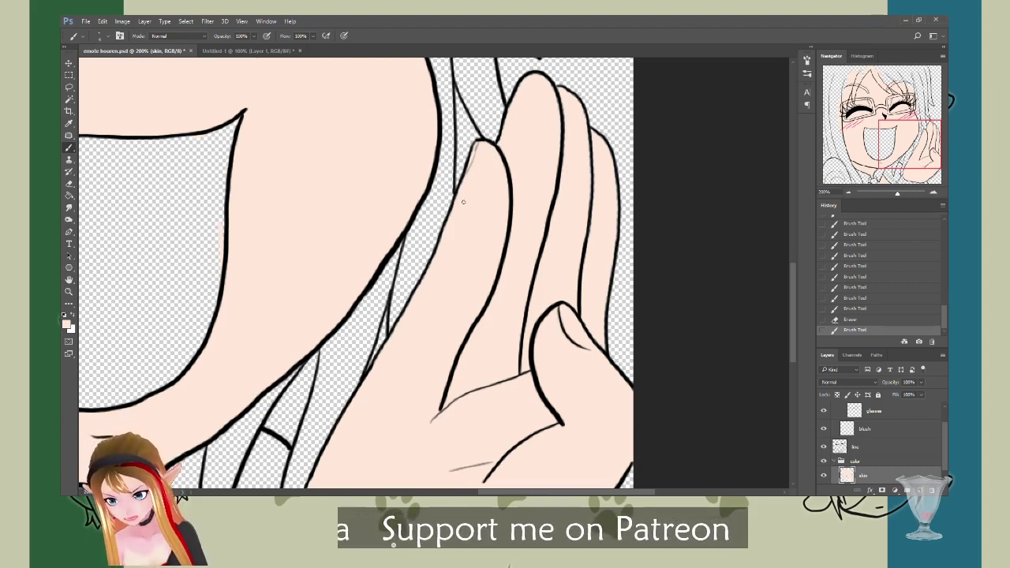
{"action": "left_click_drag", "start_coordinate": [463, 202], "coordinate": [434, 246]}
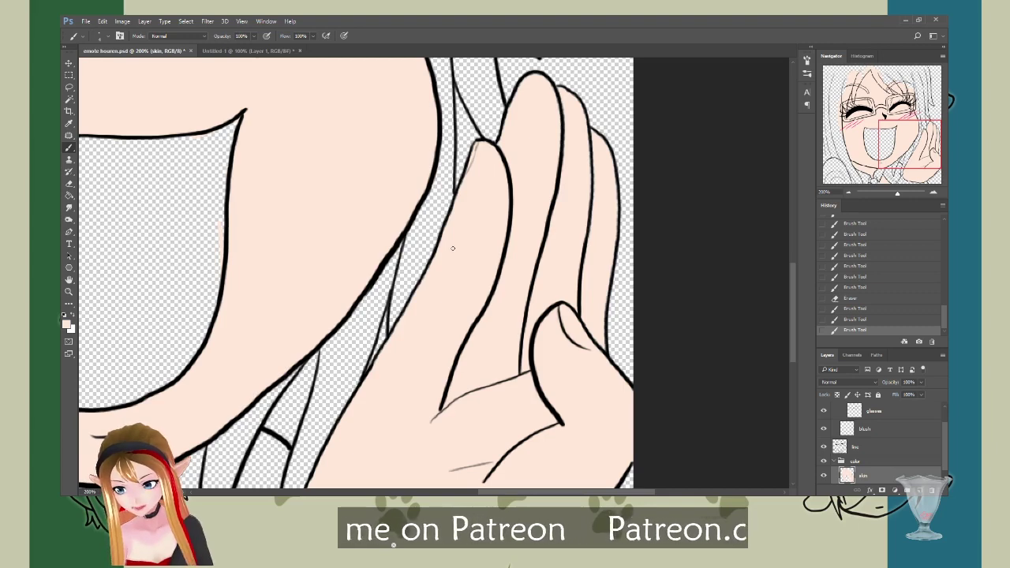
{"action": "left_click_drag", "start_coordinate": [426, 267], "coordinate": [409, 305]}
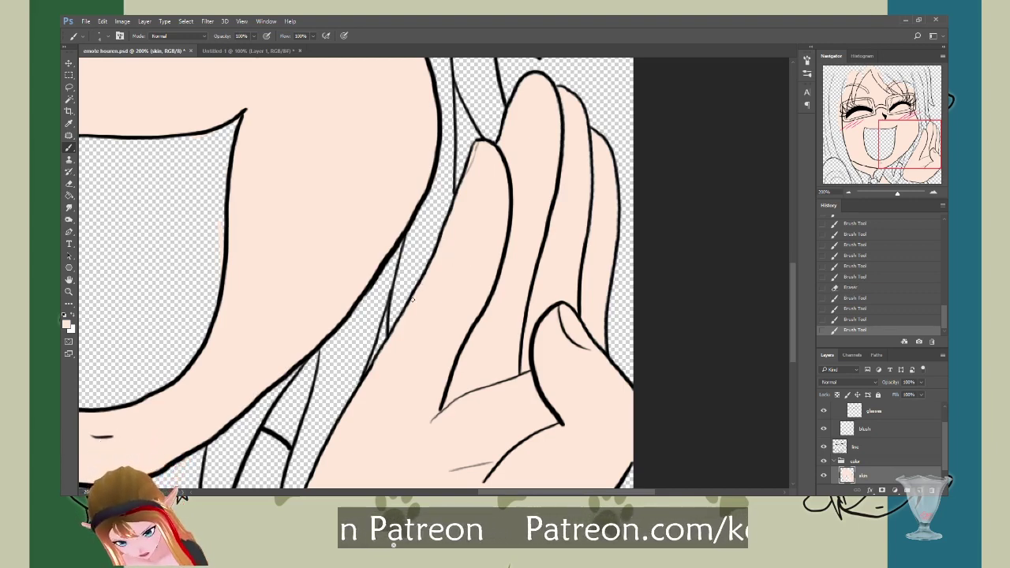
{"action": "left_click_drag", "start_coordinate": [383, 339], "coordinate": [364, 372]}
Step: Fill the remaining skin gaps along the outlines of the thumb and the other three fingers
{"action": "left_click_drag", "start_coordinate": [558, 309], "coordinate": [562, 330]}
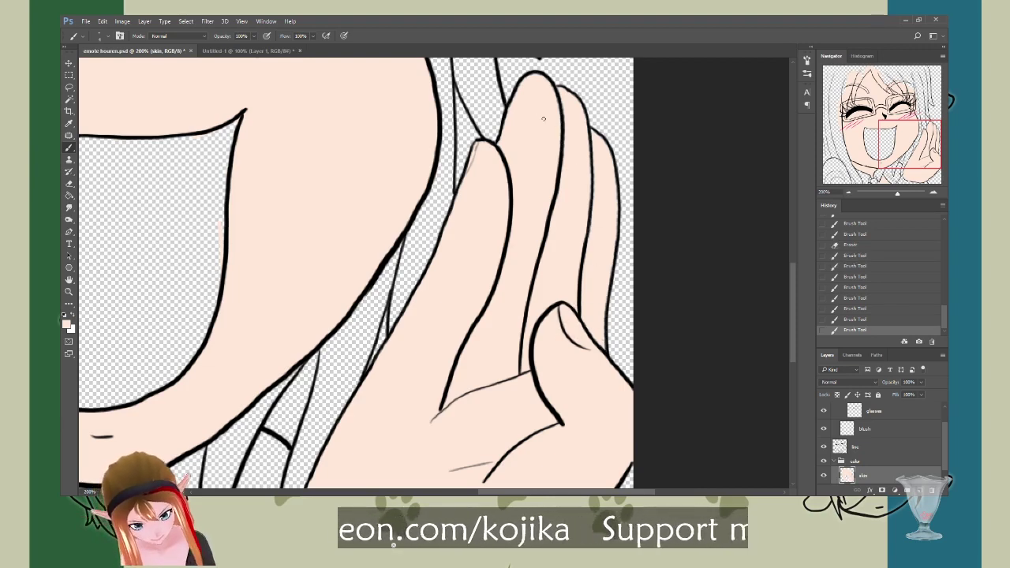
{"action": "left_click_drag", "start_coordinate": [524, 78], "coordinate": [503, 132]}
{"action": "mouse_move", "coordinate": [524, 73]}
{"action": "left_mouse_down"}
{"action": "mouse_move", "coordinate": [554, 94]}
{"action": "mouse_move", "coordinate": [561, 154]}
{"action": "mouse_move", "coordinate": [541, 226]}
{"action": "left_mouse_up"}
{"action": "mouse_move", "coordinate": [559, 88]}
{"action": "left_mouse_down"}
{"action": "mouse_move", "coordinate": [579, 101]}
{"action": "mouse_move", "coordinate": [589, 151]}
{"action": "mouse_move", "coordinate": [583, 254]}
{"action": "left_mouse_up"}
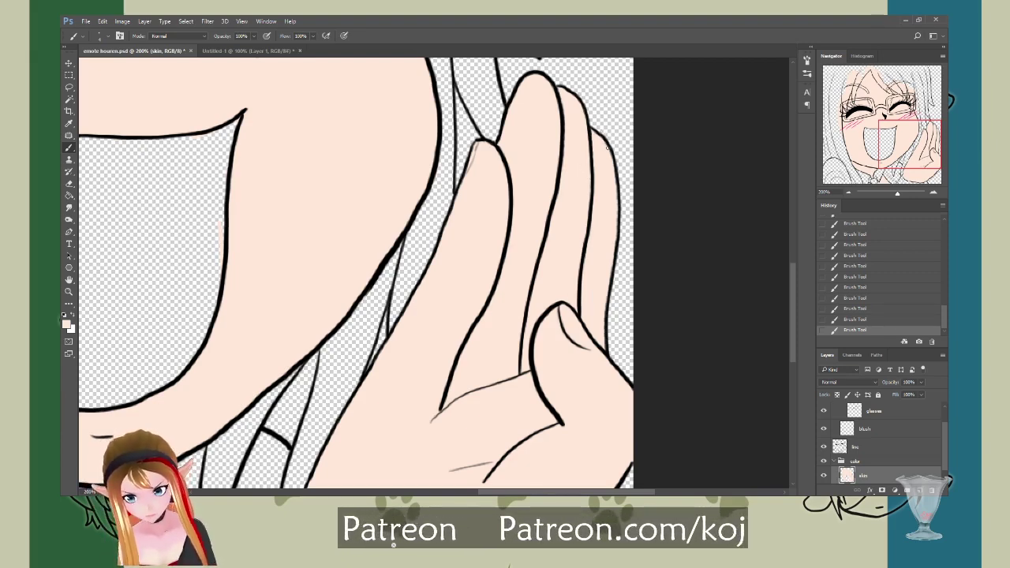
{"action": "mouse_move", "coordinate": [611, 163]}
{"action": "left_mouse_down"}
{"action": "mouse_move", "coordinate": [620, 227]}
{"action": "mouse_move", "coordinate": [604, 352]}
{"action": "left_mouse_up"}
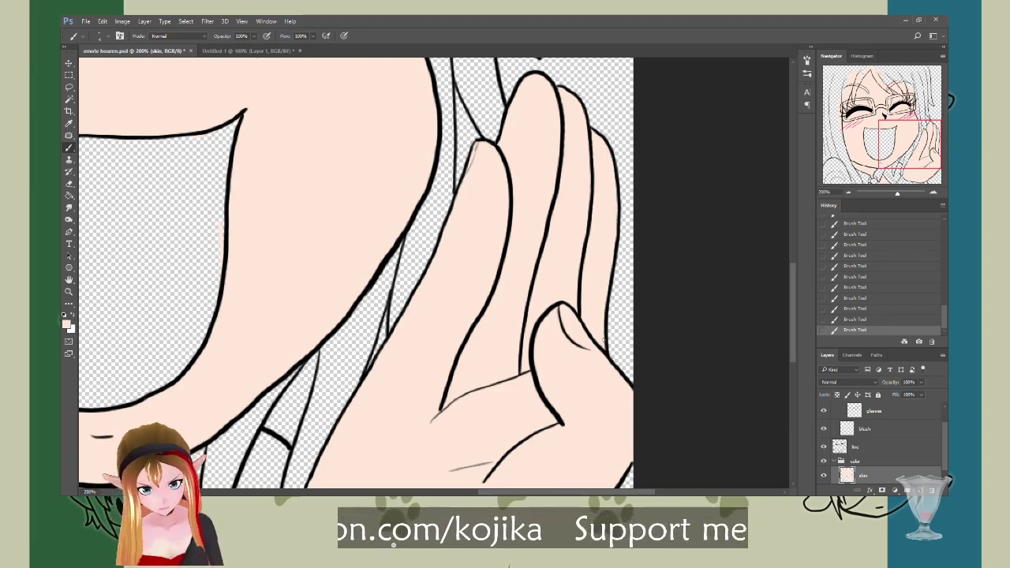
{"action": "scroll", "coordinate": [603, 339], "scroll_direction": "up", "scroll_amount": 1}
{"action": "key", "text": "ctrl+minus"}
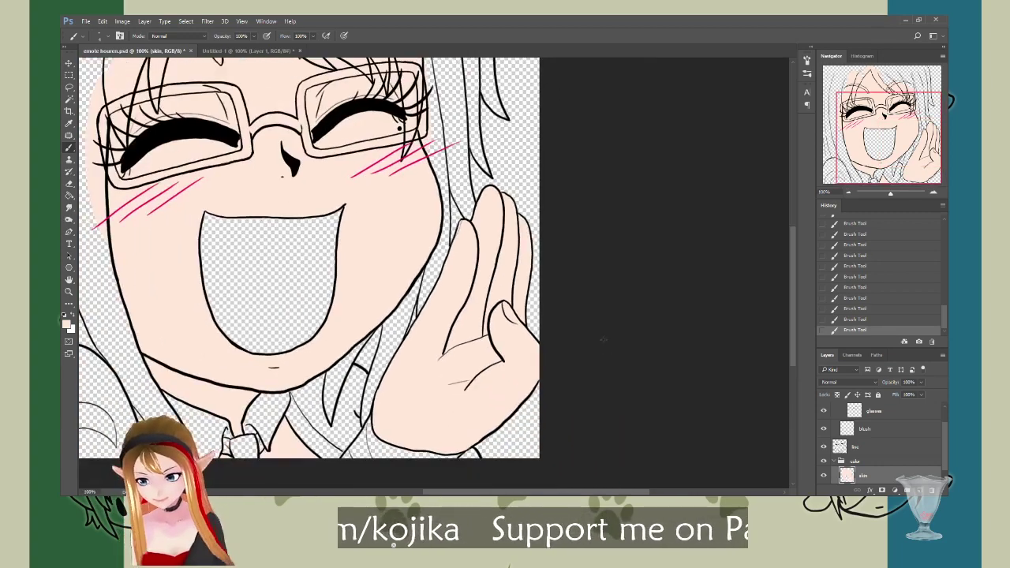
{"action": "scroll", "coordinate": [791, 320], "scroll_direction": "left", "scroll_amount": 5}
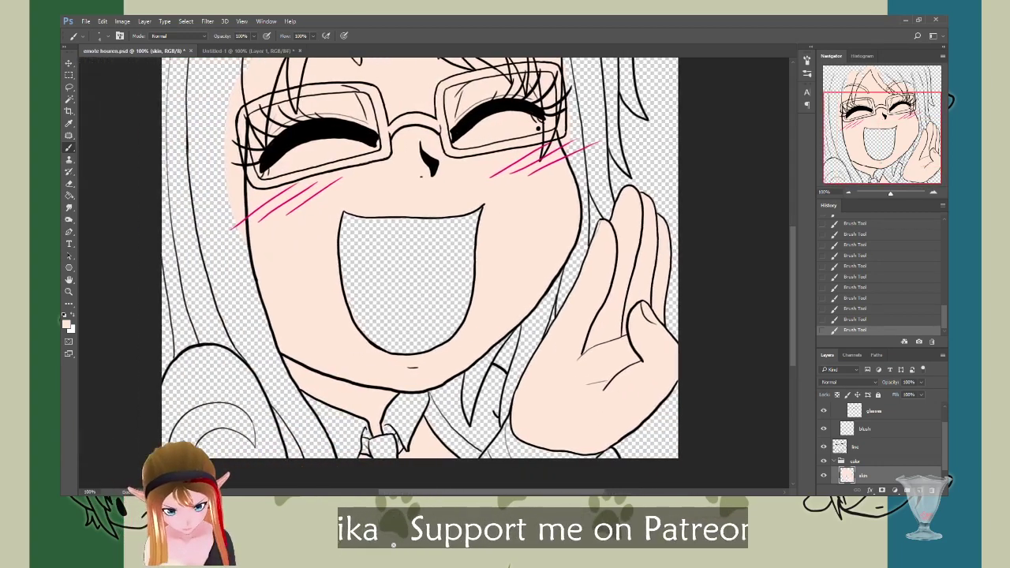
Step: Select the transparent area around the skin with the Magic Wand and invert the selection to isolate the skin
{"action": "scroll", "coordinate": [793, 310], "scroll_direction": "up", "scroll_amount": 1}
{"action": "scroll", "coordinate": [792, 307], "scroll_direction": "up", "scroll_amount": 2}
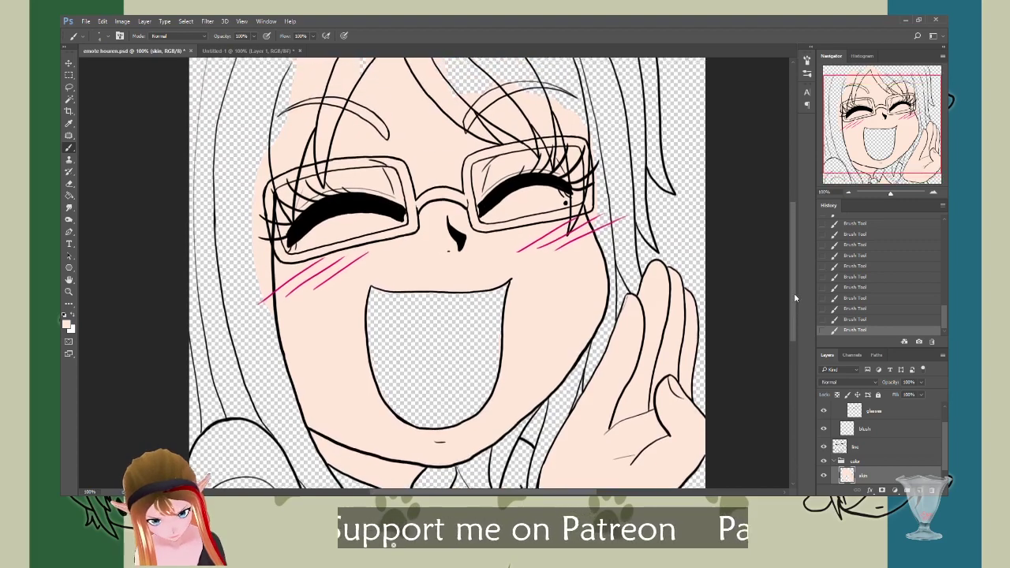
{"action": "left_click", "coordinate": [68, 99]}
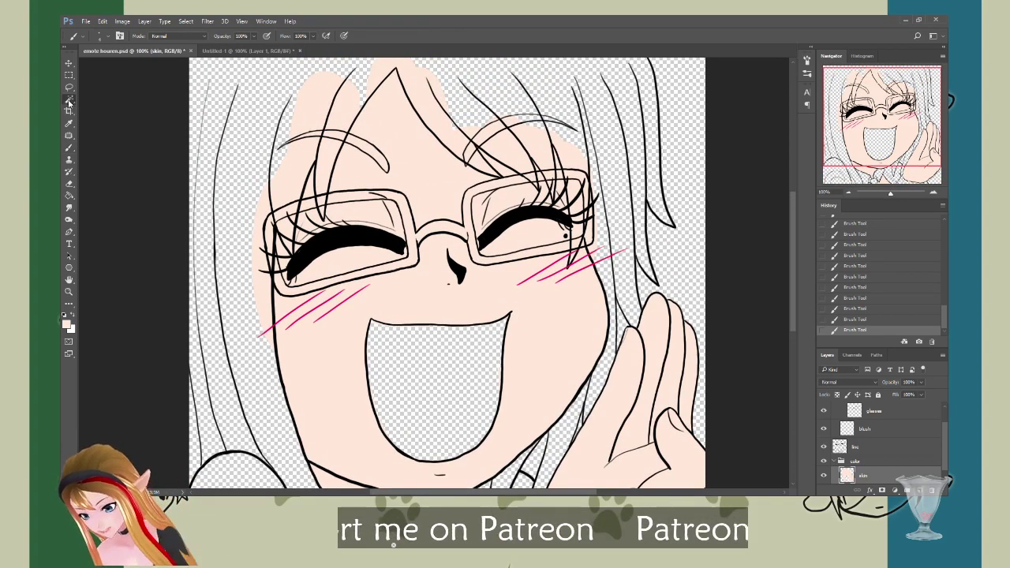
{"action": "left_click", "coordinate": [624, 200]}
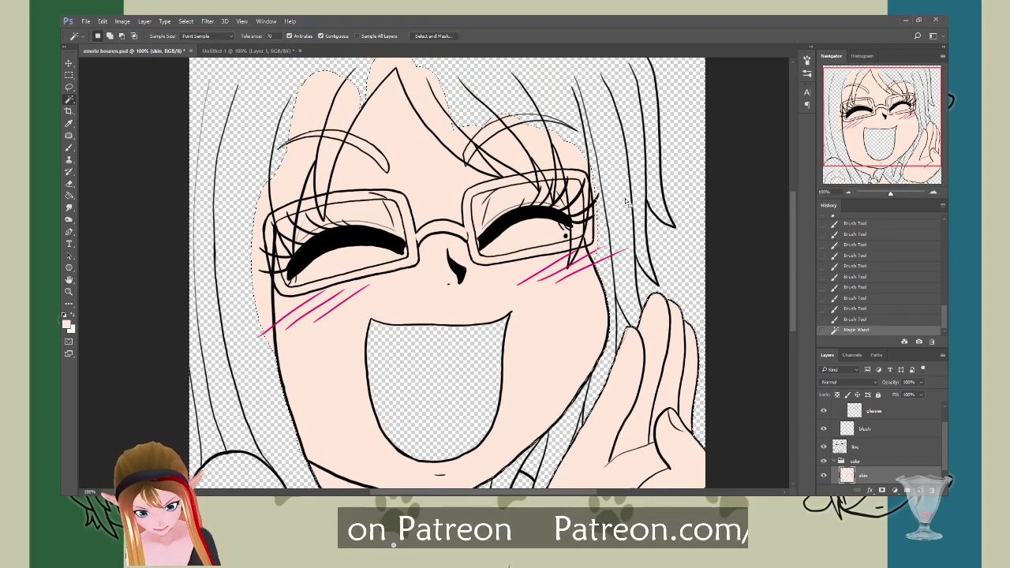
{"action": "left_click_drag", "start_coordinate": [793, 239], "coordinate": [792, 269]}
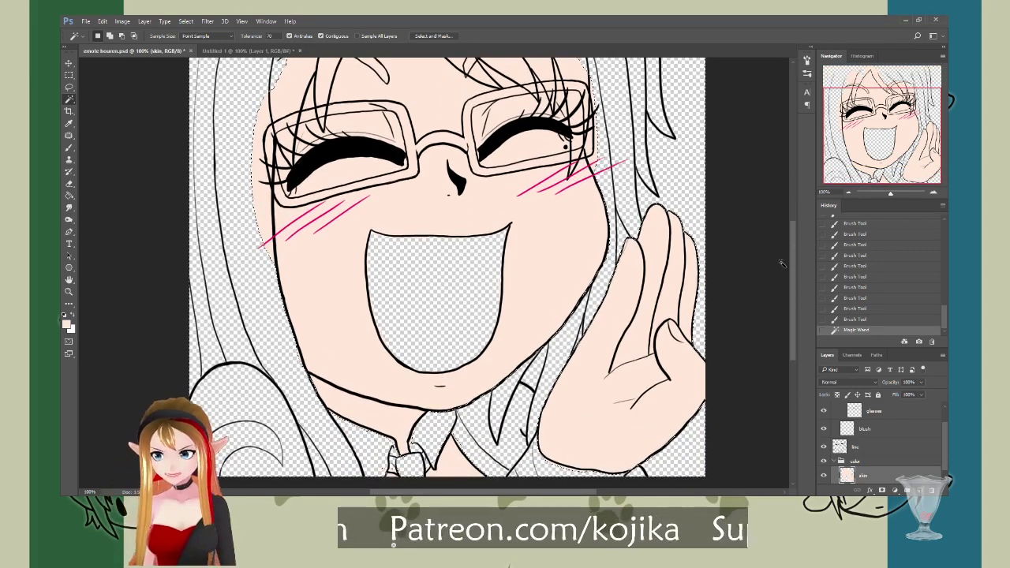
{"action": "scroll", "coordinate": [781, 262], "scroll_direction": "up", "scroll_amount": 10}
{"action": "key", "text": "ctrl+shift+i"}
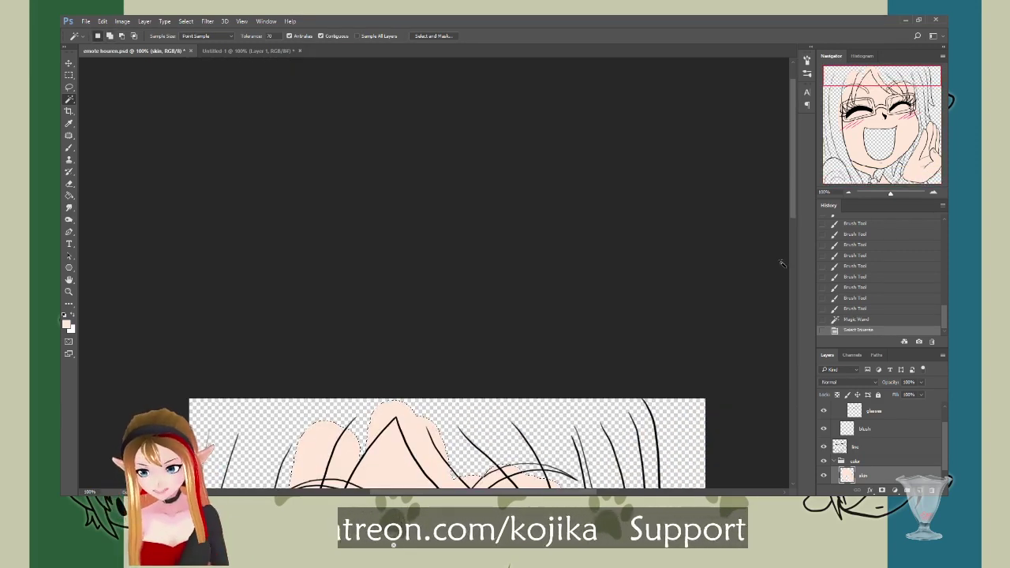
Step: Deselect, restore the inverted skin selection from the history, and save the document
{"action": "key", "text": "ctrl+d"}
{"action": "scroll", "coordinate": [793, 225], "scroll_direction": "down", "scroll_amount": 6}
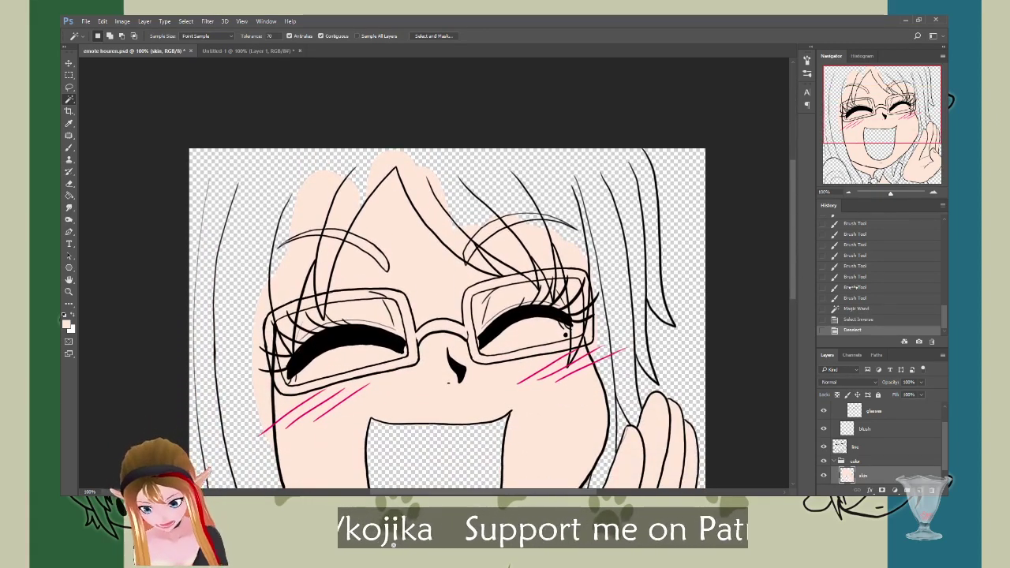
{"action": "left_click", "coordinate": [858, 319]}
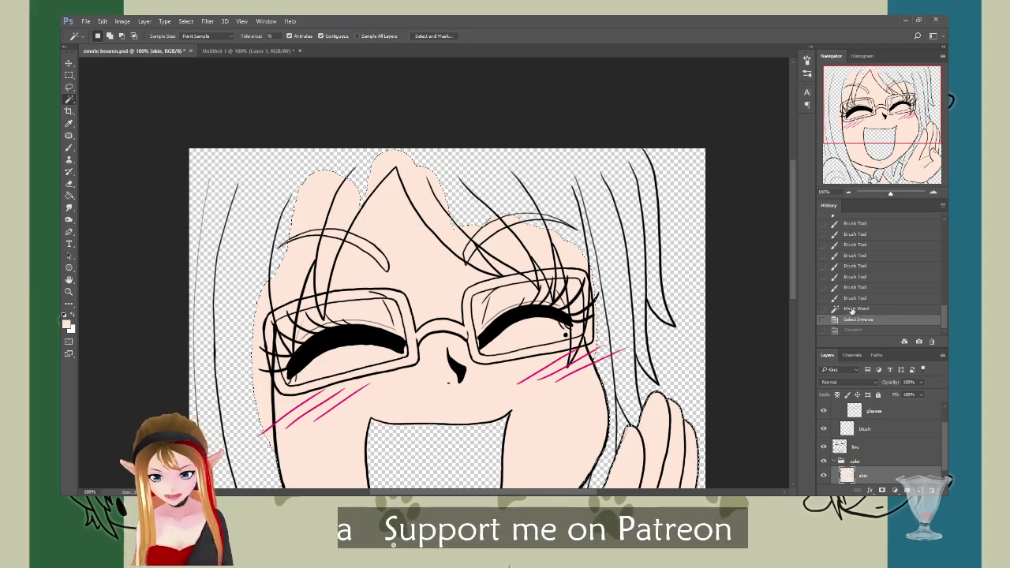
{"action": "scroll", "coordinate": [796, 269], "scroll_direction": "down", "scroll_amount": 2}
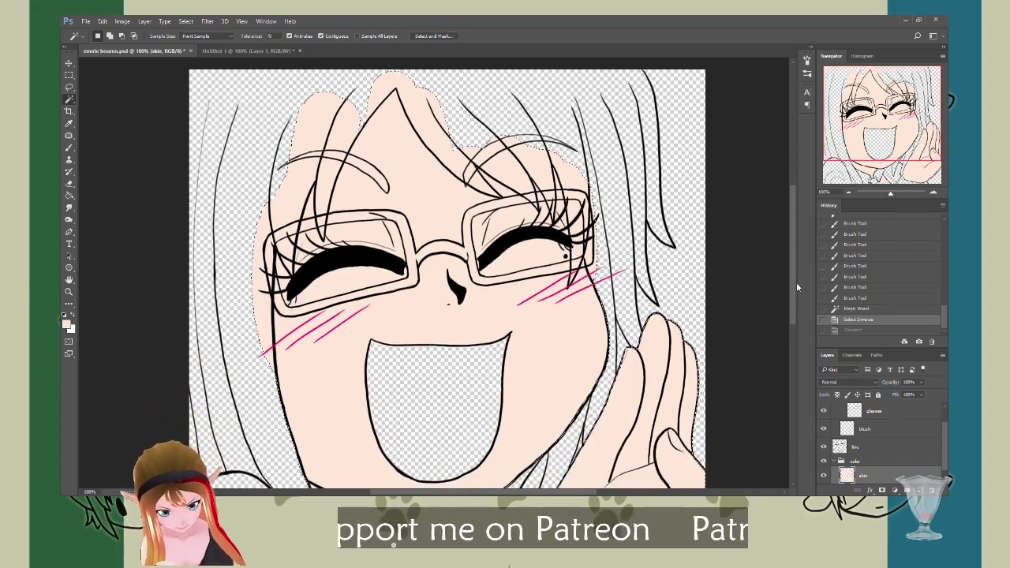
{"action": "scroll", "coordinate": [796, 284], "scroll_direction": "down", "scroll_amount": 2}
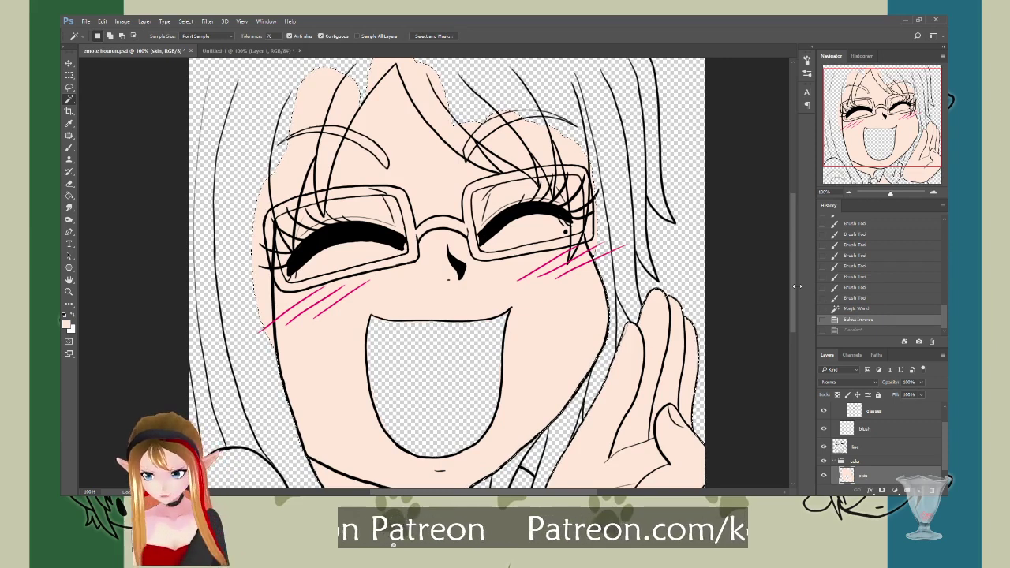
{"action": "key", "text": "ctrl+s"}
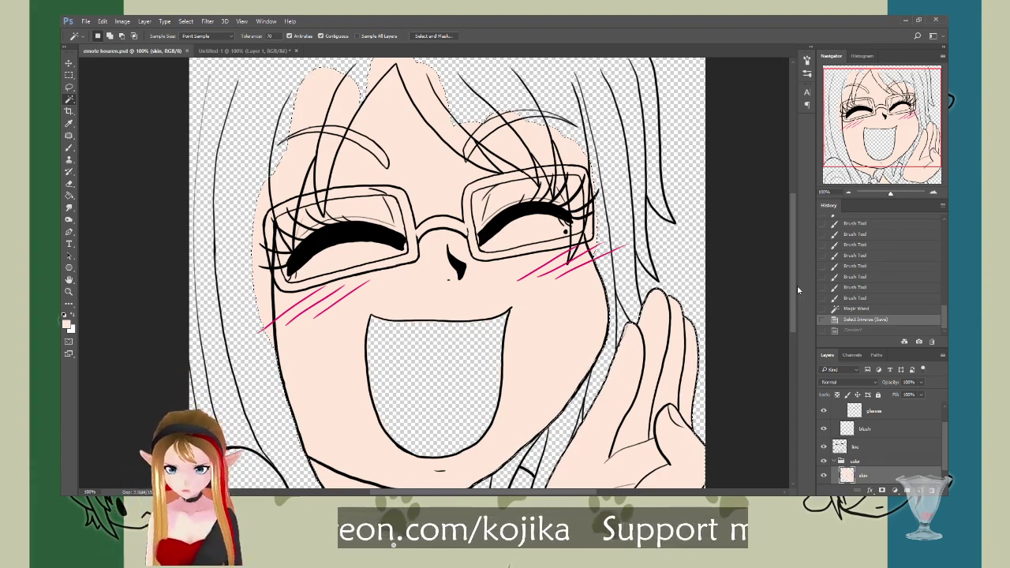
Step: Choose a darker skin shade, set a soft brush to 50% flow, and shade the forehead along the bangs and around the eyebrow
{"action": "key", "text": "i"}
{"action": "left_click", "coordinate": [490, 190]}
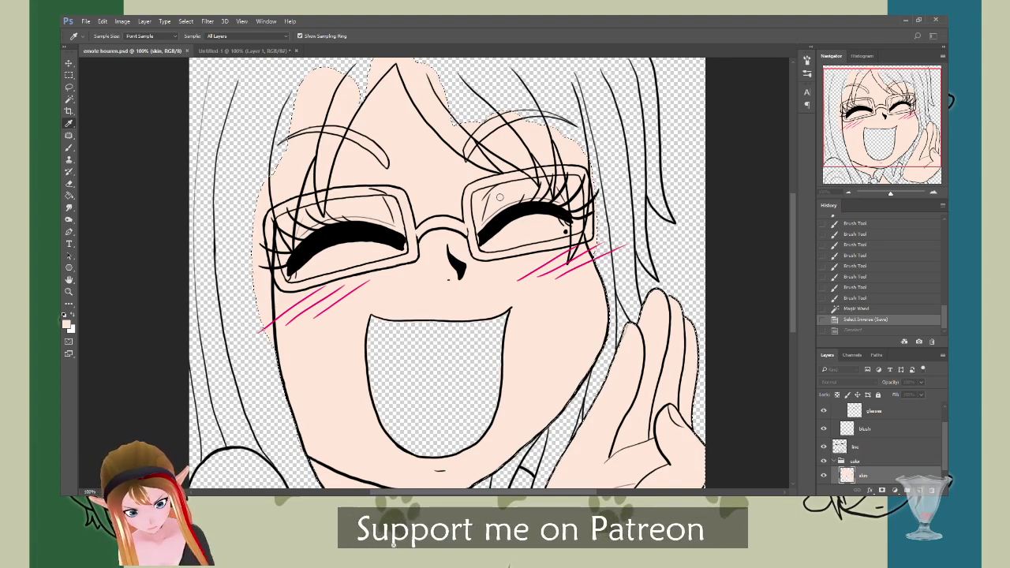
{"action": "key", "text": "w"}
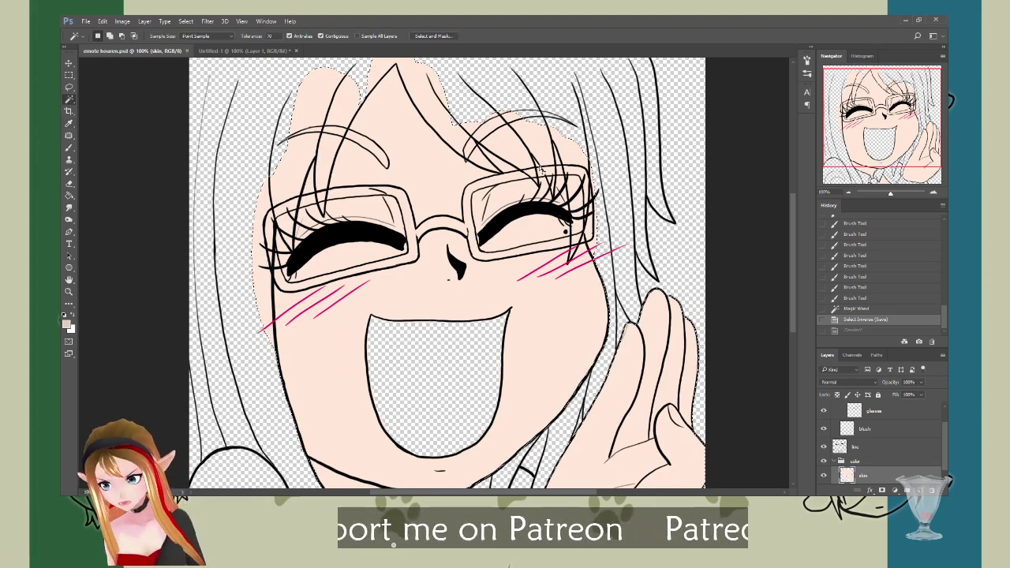
{"action": "key", "text": "b"}
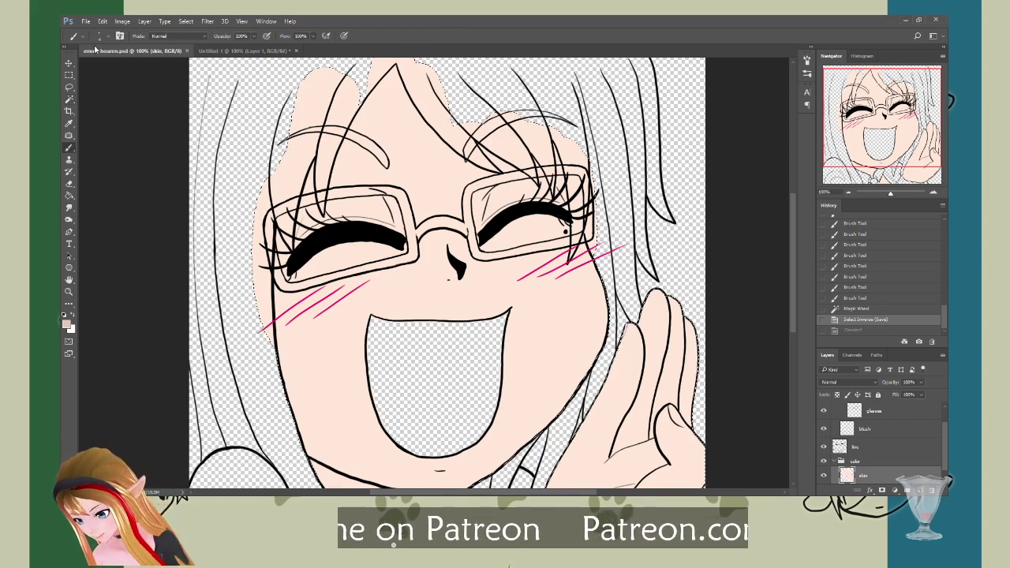
{"action": "key", "text": "shift+5"}
{"action": "mouse_move", "coordinate": [397, 77]}
{"action": "left_mouse_down"}
{"action": "mouse_move", "coordinate": [353, 129]}
{"action": "mouse_move", "coordinate": [330, 185]}
{"action": "mouse_move", "coordinate": [417, 59]}
{"action": "mouse_move", "coordinate": [319, 165]}
{"action": "left_mouse_up"}
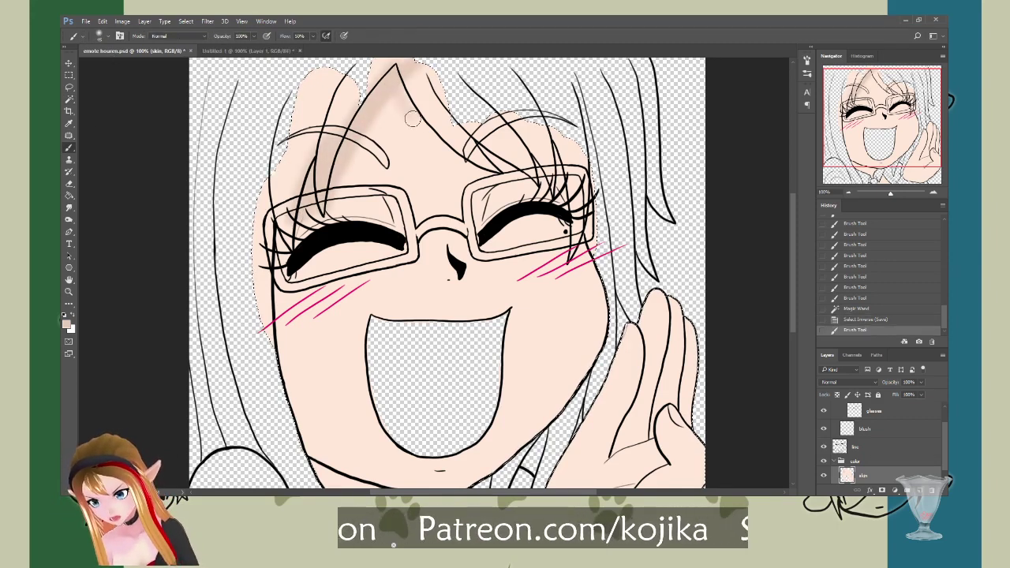
{"action": "mouse_move", "coordinate": [430, 155]}
{"action": "left_mouse_down"}
{"action": "mouse_move", "coordinate": [413, 121]}
{"action": "mouse_move", "coordinate": [456, 142]}
{"action": "mouse_move", "coordinate": [417, 119]}
{"action": "mouse_move", "coordinate": [472, 167]}
{"action": "mouse_move", "coordinate": [537, 183]}
{"action": "left_mouse_up"}
{"action": "left_click_drag", "start_coordinate": [525, 146], "coordinate": [575, 224]}
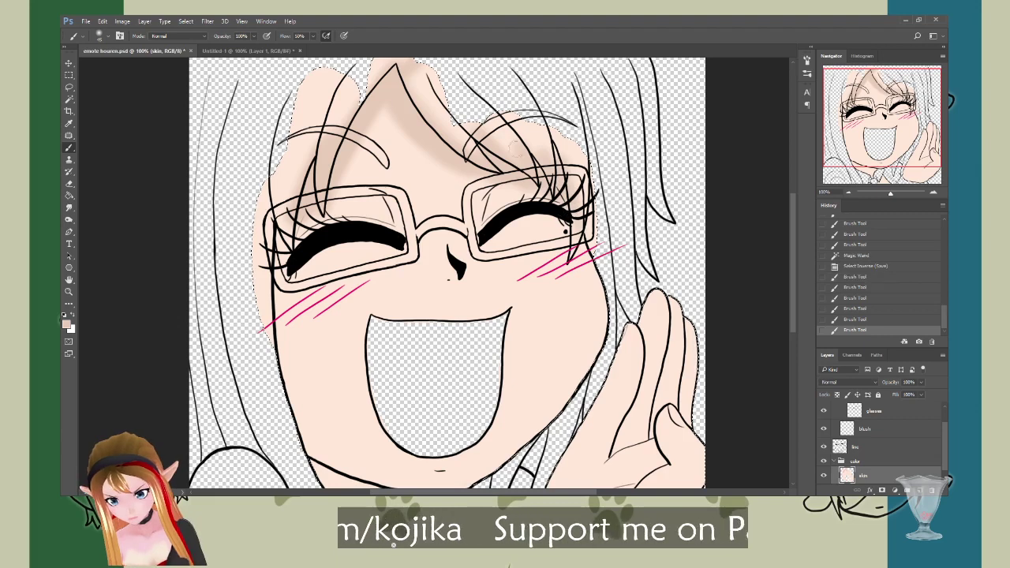
Step: Softly shade the shadowed side of the face from temple to jaw, the neck below the chin, and around the nose
{"action": "mouse_move", "coordinate": [289, 189]}
{"action": "left_mouse_down"}
{"action": "mouse_move", "coordinate": [306, 429]}
{"action": "mouse_move", "coordinate": [285, 324]}
{"action": "mouse_move", "coordinate": [331, 442]}
{"action": "left_mouse_up"}
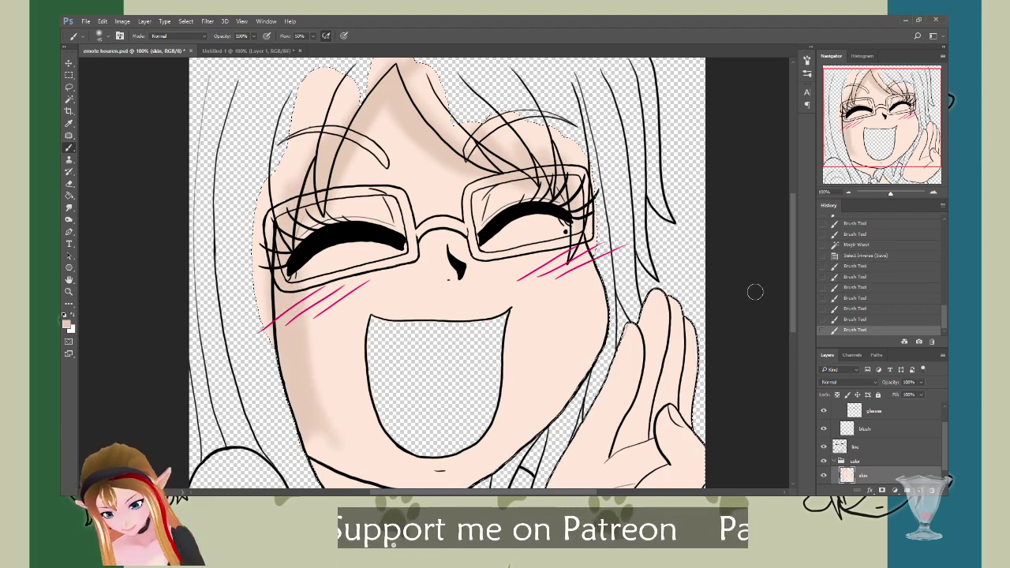
{"action": "left_click_drag", "start_coordinate": [791, 269], "coordinate": [791, 285]}
{"action": "mouse_move", "coordinate": [324, 398]}
{"action": "left_mouse_down"}
{"action": "mouse_move", "coordinate": [319, 411]}
{"action": "mouse_move", "coordinate": [335, 402]}
{"action": "mouse_move", "coordinate": [342, 455]}
{"action": "mouse_move", "coordinate": [341, 446]}
{"action": "mouse_move", "coordinate": [371, 442]}
{"action": "mouse_move", "coordinate": [393, 452]}
{"action": "mouse_move", "coordinate": [353, 418]}
{"action": "left_mouse_up"}
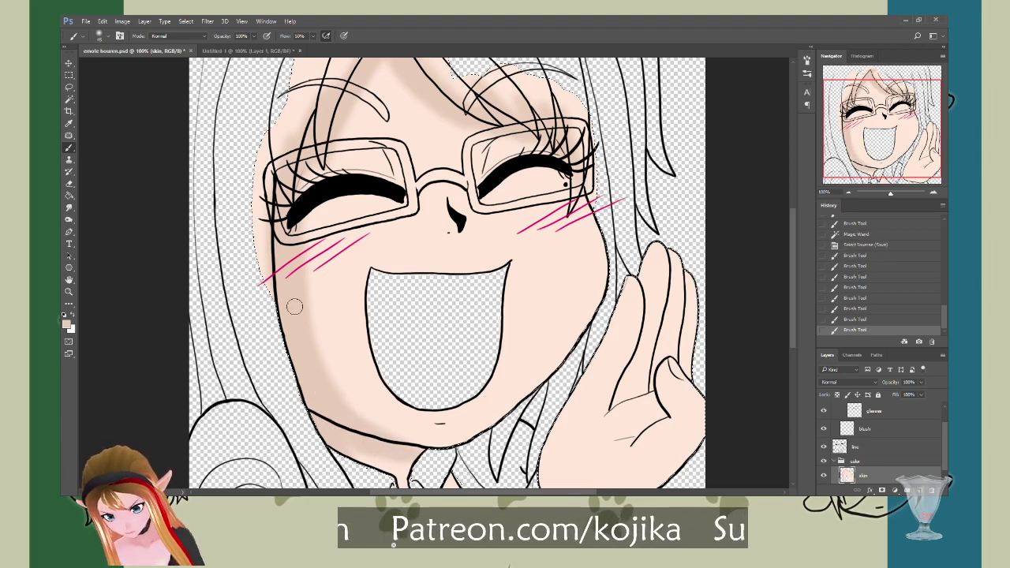
{"action": "left_click_drag", "start_coordinate": [295, 307], "coordinate": [353, 413]}
{"action": "mouse_move", "coordinate": [389, 441]}
{"action": "left_mouse_down"}
{"action": "mouse_move", "coordinate": [428, 450]}
{"action": "mouse_move", "coordinate": [353, 445]}
{"action": "mouse_move", "coordinate": [437, 454]}
{"action": "left_mouse_up"}
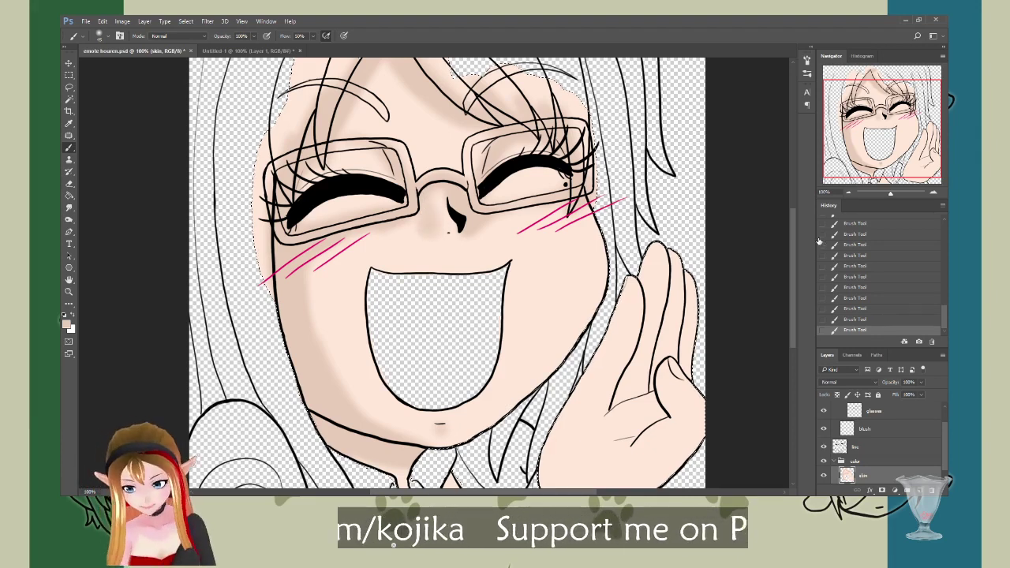
Step: Softly shade the fingers, thumb base and palm of the raised hand, and save the document
{"action": "scroll", "coordinate": [793, 286], "scroll_direction": "down", "scroll_amount": 2}
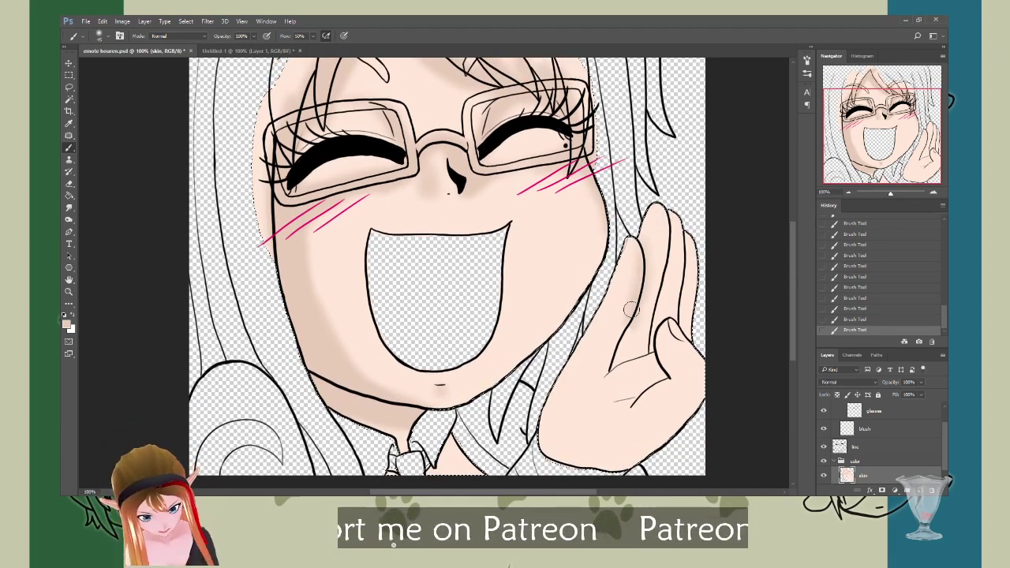
{"action": "mouse_move", "coordinate": [631, 339]}
{"action": "left_mouse_down"}
{"action": "mouse_move", "coordinate": [660, 313]}
{"action": "mouse_move", "coordinate": [651, 341]}
{"action": "left_mouse_up"}
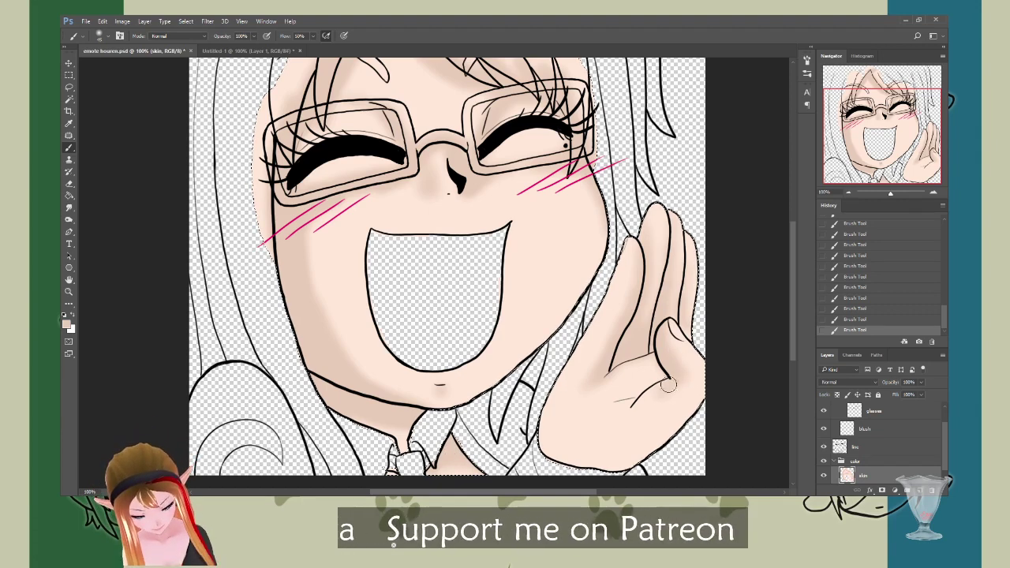
{"action": "mouse_move", "coordinate": [646, 394]}
{"action": "left_mouse_down"}
{"action": "mouse_move", "coordinate": [654, 363]}
{"action": "mouse_move", "coordinate": [643, 390]}
{"action": "mouse_move", "coordinate": [617, 405]}
{"action": "left_mouse_up"}
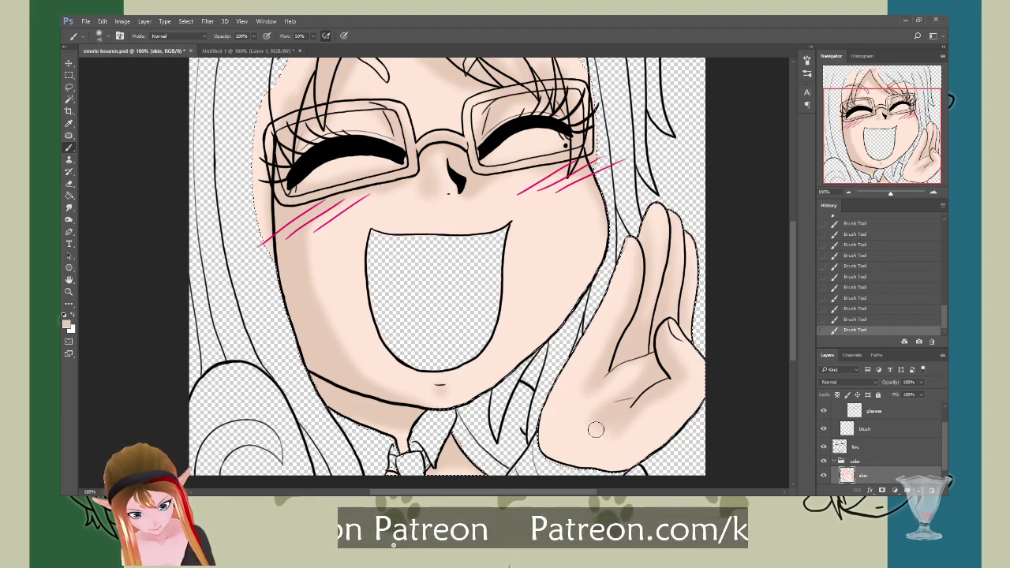
{"action": "mouse_move", "coordinate": [683, 425]}
{"action": "left_mouse_down"}
{"action": "mouse_move", "coordinate": [636, 459]}
{"action": "mouse_move", "coordinate": [643, 451]}
{"action": "mouse_move", "coordinate": [614, 451]}
{"action": "mouse_move", "coordinate": [619, 434]}
{"action": "mouse_move", "coordinate": [650, 447]}
{"action": "mouse_move", "coordinate": [578, 466]}
{"action": "mouse_move", "coordinate": [557, 460]}
{"action": "mouse_move", "coordinate": [584, 441]}
{"action": "mouse_move", "coordinate": [545, 446]}
{"action": "mouse_move", "coordinate": [580, 457]}
{"action": "mouse_move", "coordinate": [594, 434]}
{"action": "mouse_move", "coordinate": [572, 450]}
{"action": "mouse_move", "coordinate": [624, 405]}
{"action": "mouse_move", "coordinate": [679, 385]}
{"action": "mouse_move", "coordinate": [624, 441]}
{"action": "left_mouse_up"}
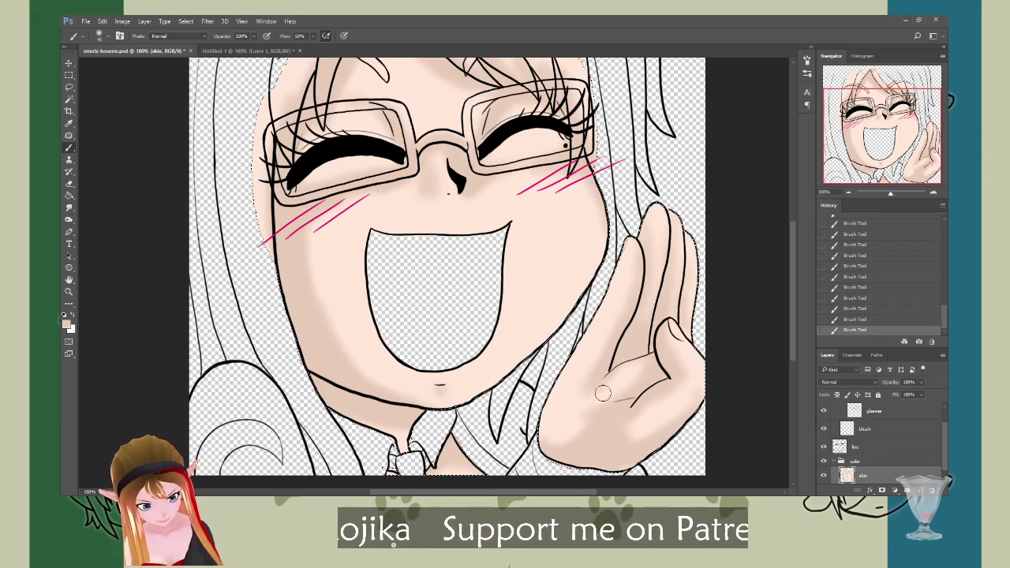
{"action": "left_click_drag", "start_coordinate": [581, 428], "coordinate": [561, 446]}
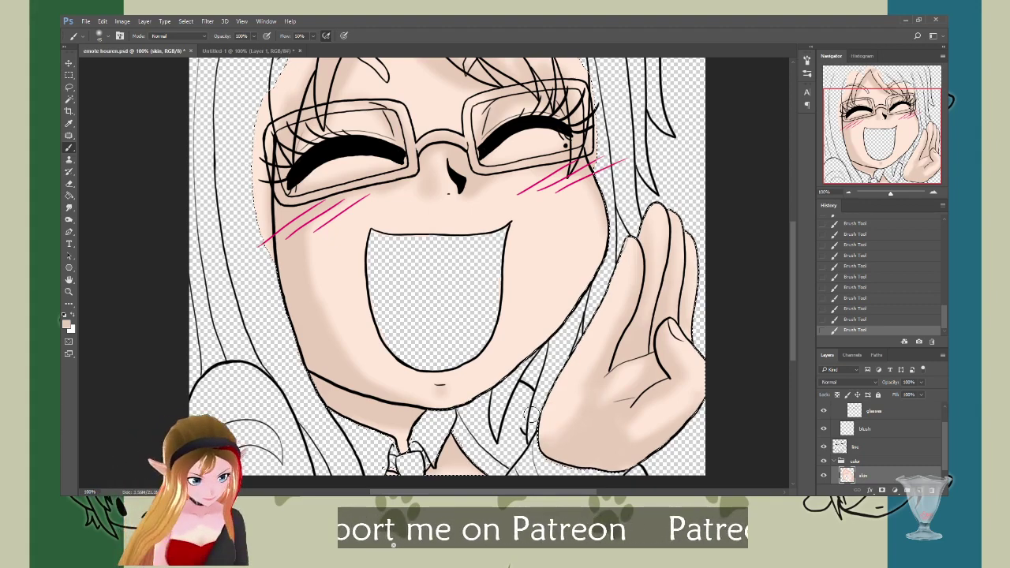
{"action": "scroll", "coordinate": [526, 413], "scroll_direction": "up", "scroll_amount": 1}
{"action": "key", "text": "ctrl+s"}
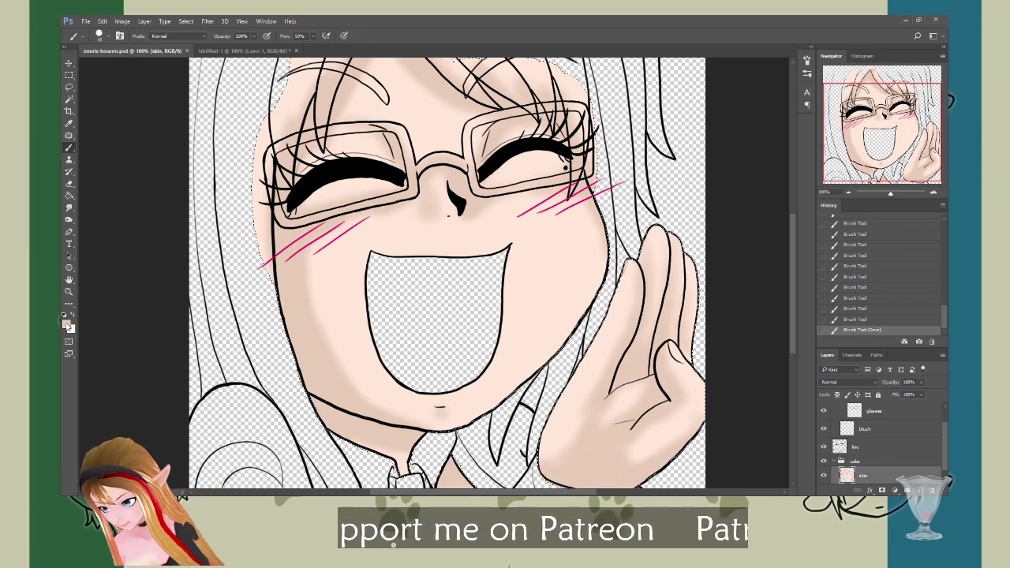
Step: Pick a deeper skin shadow color and darken the inner edge of the index finger with a smaller brush
{"action": "key", "text": "i"}
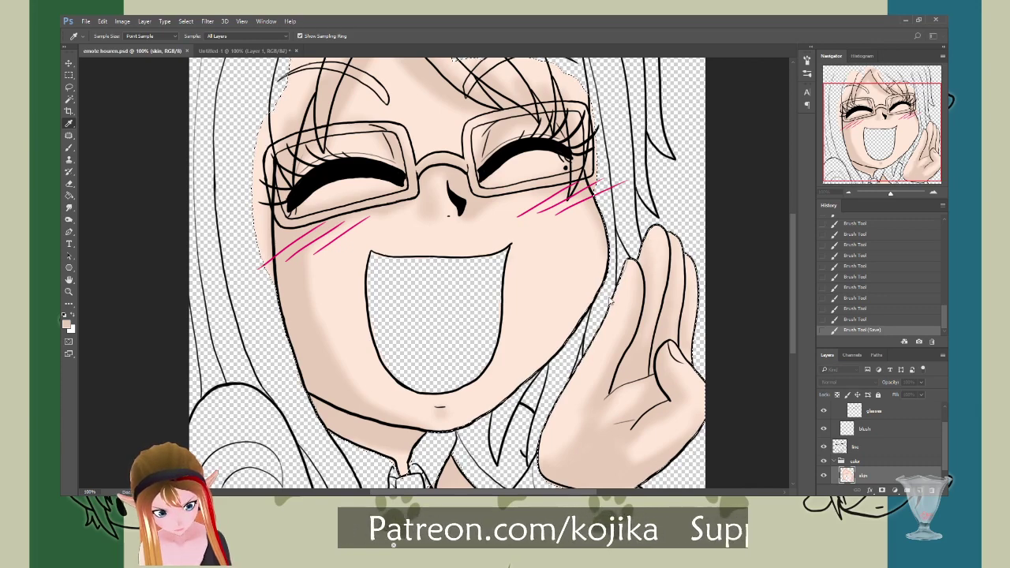
{"action": "key", "text": "b"}
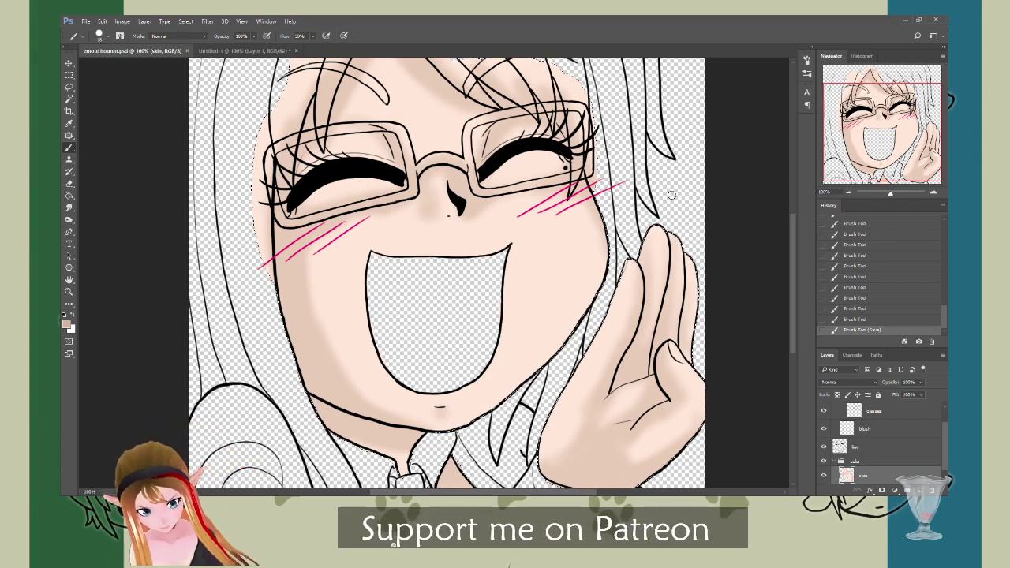
{"action": "left_click", "coordinate": [634, 323]}
{"action": "left_click", "coordinate": [634, 323]}
{"action": "left_click", "coordinate": [634, 323]}
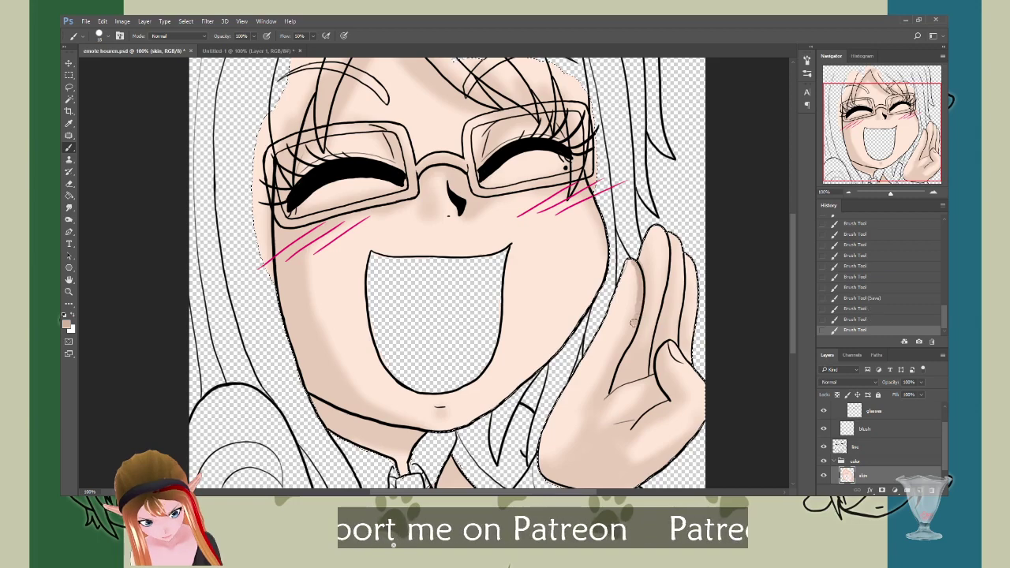
{"action": "left_click", "coordinate": [635, 322]}
Step: Try deepening the shadows at the base of the index finger and along the gaps between the fingers
{"action": "left_click_drag", "start_coordinate": [605, 391], "coordinate": [611, 368]}
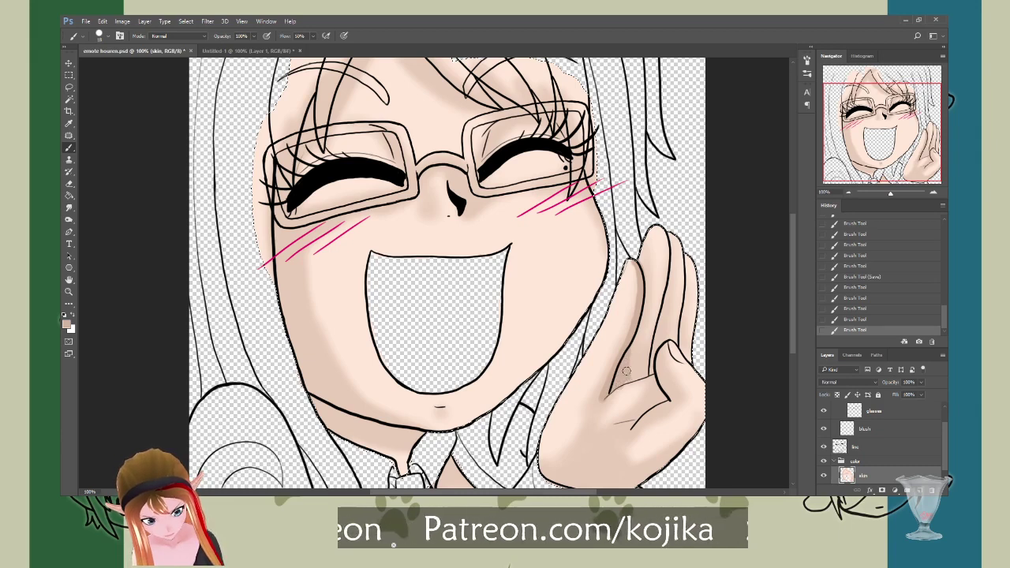
{"action": "left_click_drag", "start_coordinate": [651, 371], "coordinate": [671, 246]}
{"action": "left_click_drag", "start_coordinate": [663, 305], "coordinate": [660, 321]}
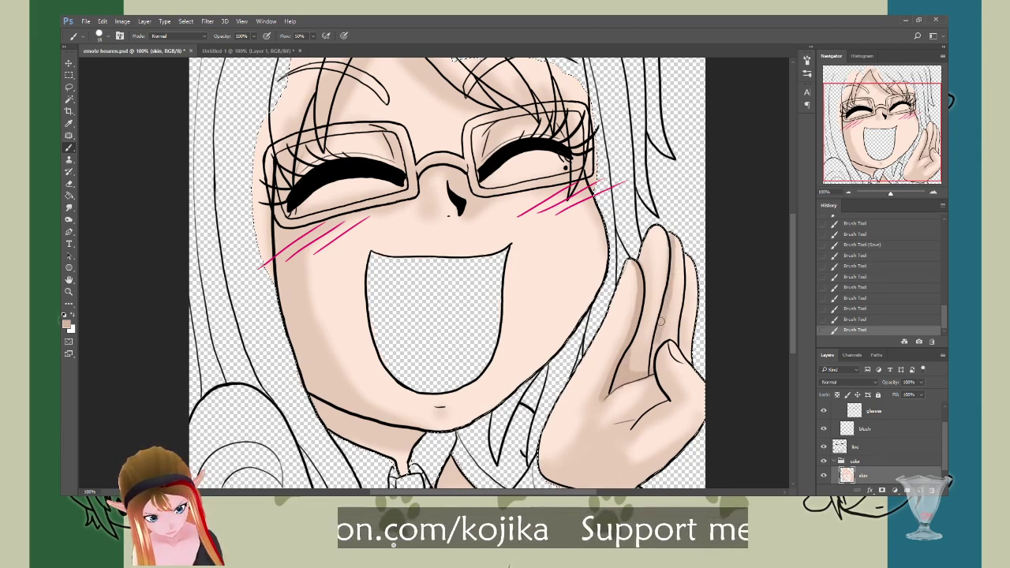
{"action": "mouse_move", "coordinate": [639, 376]}
{"action": "left_mouse_down"}
{"action": "mouse_move", "coordinate": [653, 291]}
{"action": "mouse_move", "coordinate": [638, 260]}
{"action": "left_mouse_up"}
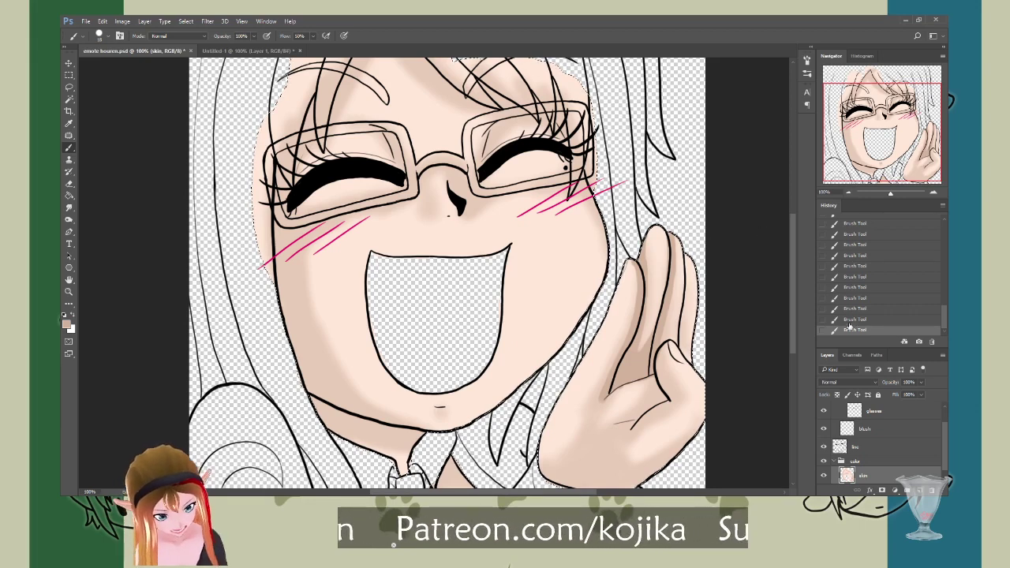
Step: Step back through the history to undo the latest finger shadows, keeping the first dark strokes on the index finger
{"action": "left_click", "coordinate": [855, 299]}
{"action": "left_click", "coordinate": [857, 255]}
{"action": "left_click", "coordinate": [852, 235]}
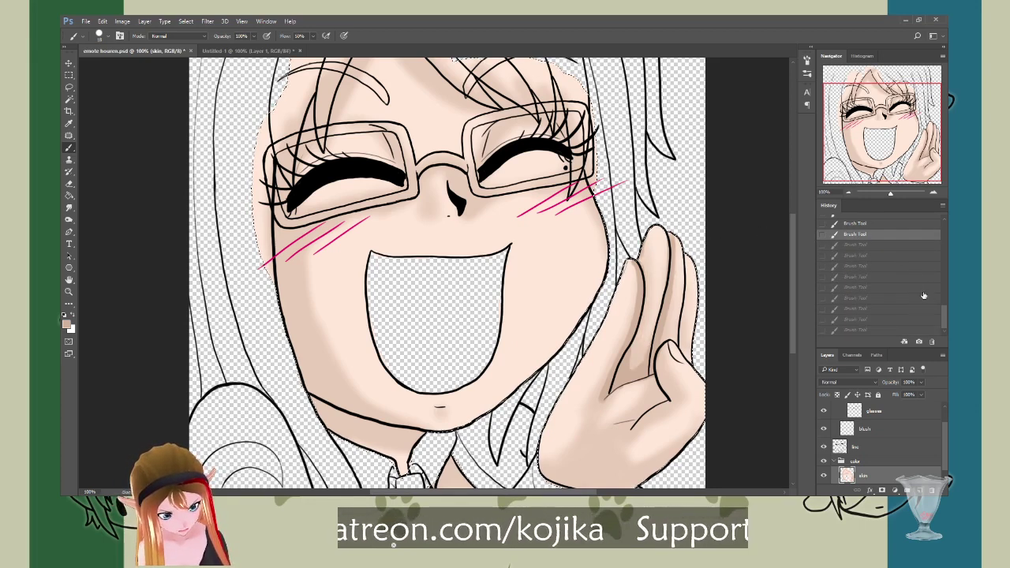
{"action": "left_click_drag", "start_coordinate": [944, 314], "coordinate": [945, 304]}
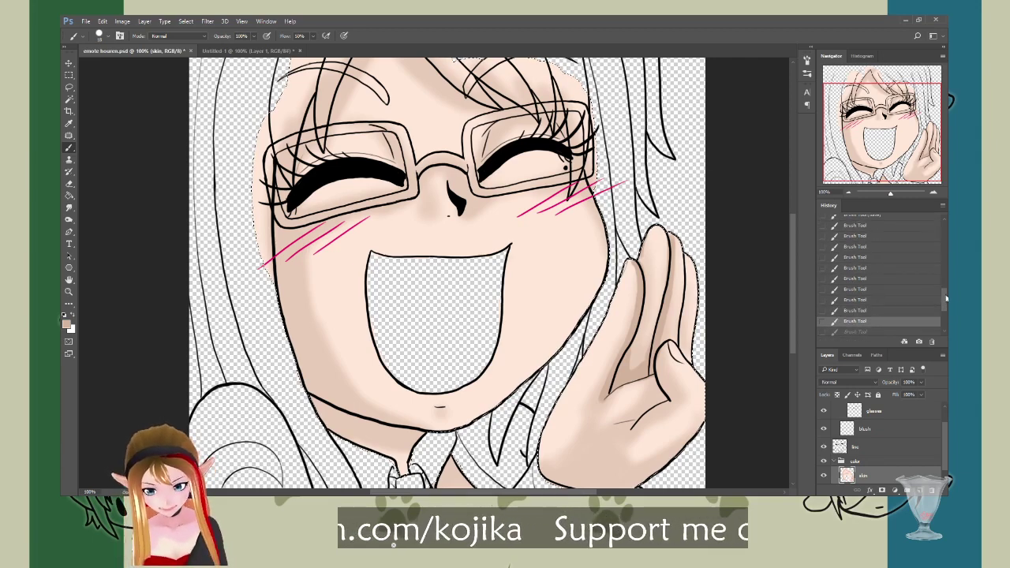
{"action": "left_click", "coordinate": [857, 247]}
{"action": "left_click", "coordinate": [856, 258]}
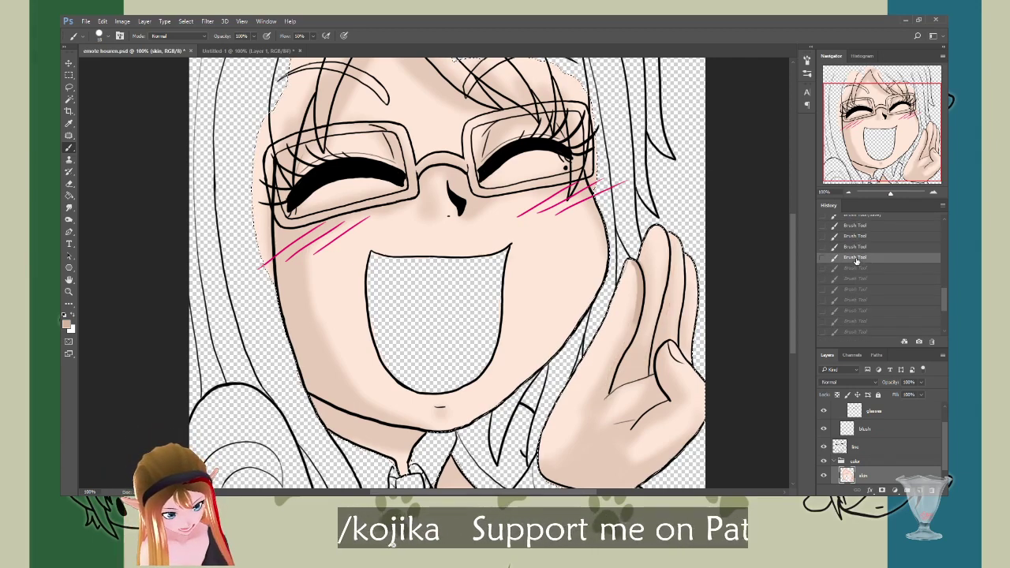
Step: Repaint the darker shadow along the inner edge of the index finger and the edge of the middle finger
{"action": "left_click_drag", "start_coordinate": [631, 276], "coordinate": [643, 335]}
{"action": "left_click_drag", "start_coordinate": [637, 276], "coordinate": [644, 338]}
{"action": "left_click_drag", "start_coordinate": [637, 264], "coordinate": [640, 292]}
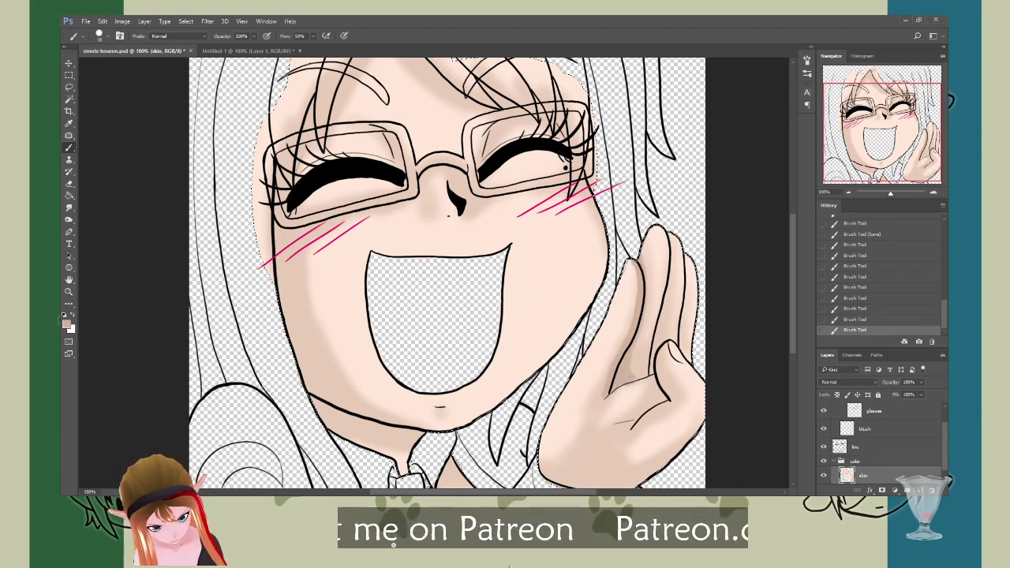
{"action": "mouse_move", "coordinate": [661, 276]}
{"action": "left_mouse_down"}
{"action": "mouse_move", "coordinate": [668, 247]}
{"action": "mouse_move", "coordinate": [667, 255]}
{"action": "left_mouse_up"}
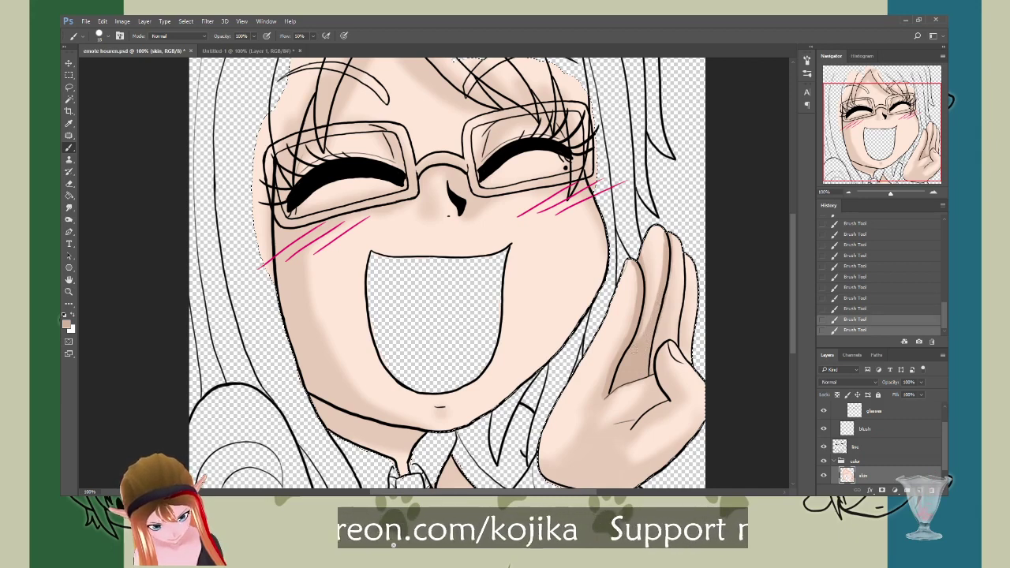
Step: Deepen the shadow between the fingers, then paint the palm crease shadow and soften it with the Smudge tool
{"action": "left_click_drag", "start_coordinate": [640, 340], "coordinate": [637, 272]}
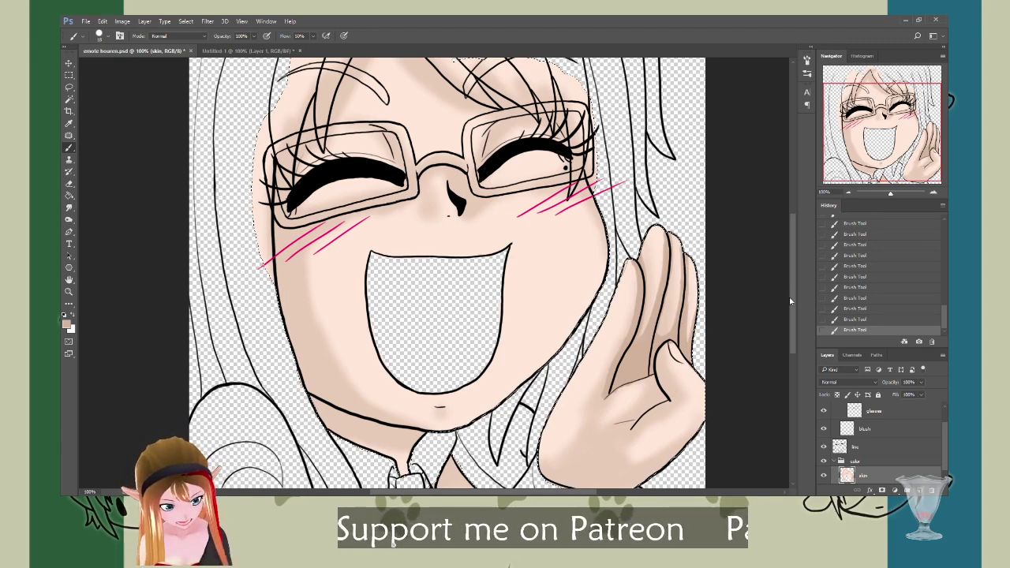
{"action": "left_click_drag", "start_coordinate": [789, 300], "coordinate": [792, 314]}
{"action": "scroll", "coordinate": [792, 313], "scroll_direction": "down", "scroll_amount": 2}
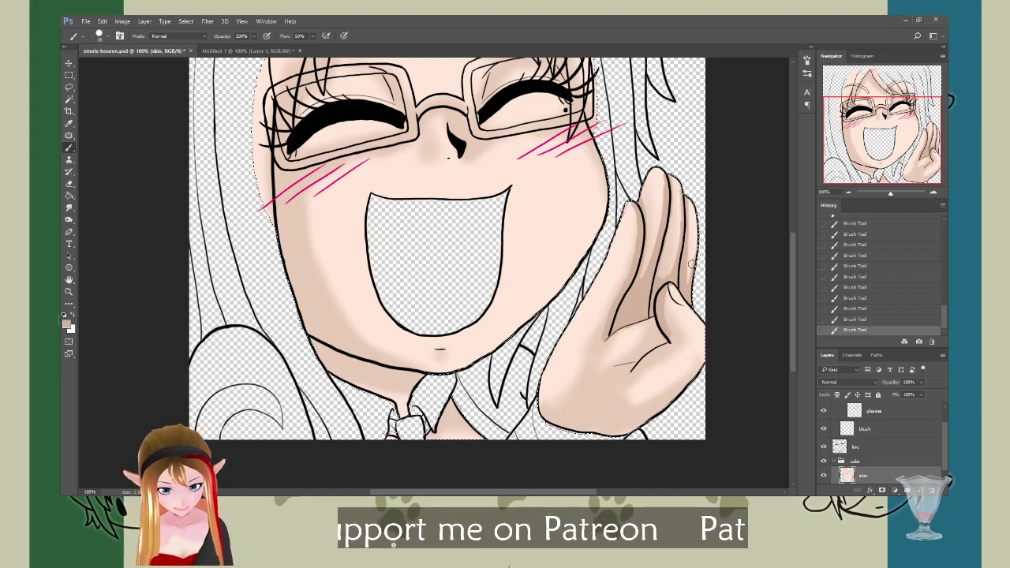
{"action": "scroll", "coordinate": [792, 261], "scroll_direction": "down", "scroll_amount": 1}
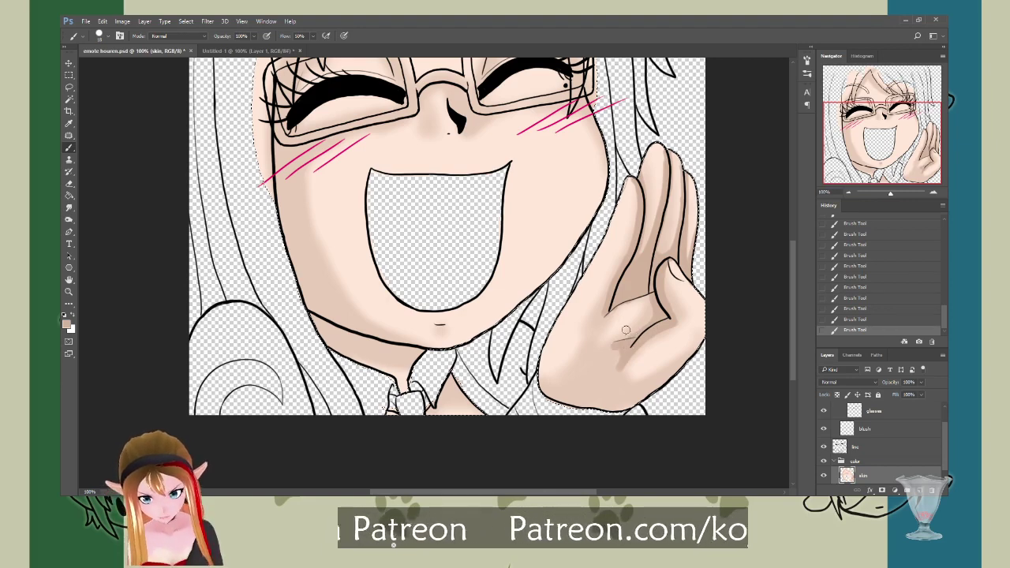
{"action": "left_click", "coordinate": [68, 207]}
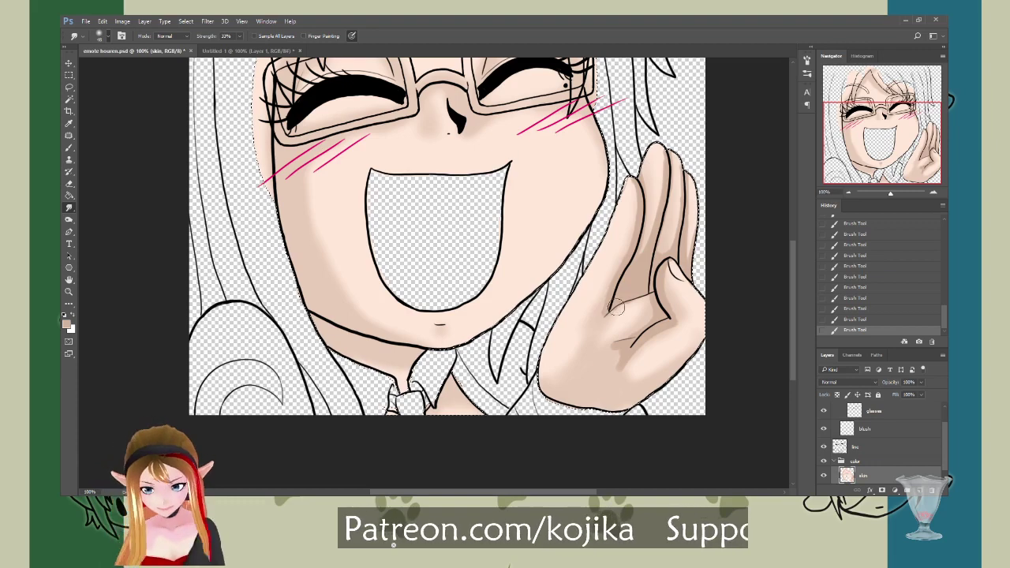
{"action": "mouse_move", "coordinate": [622, 341]}
{"action": "left_mouse_down"}
{"action": "mouse_move", "coordinate": [589, 338]}
{"action": "mouse_move", "coordinate": [606, 300]}
{"action": "mouse_move", "coordinate": [635, 284]}
{"action": "left_mouse_up"}
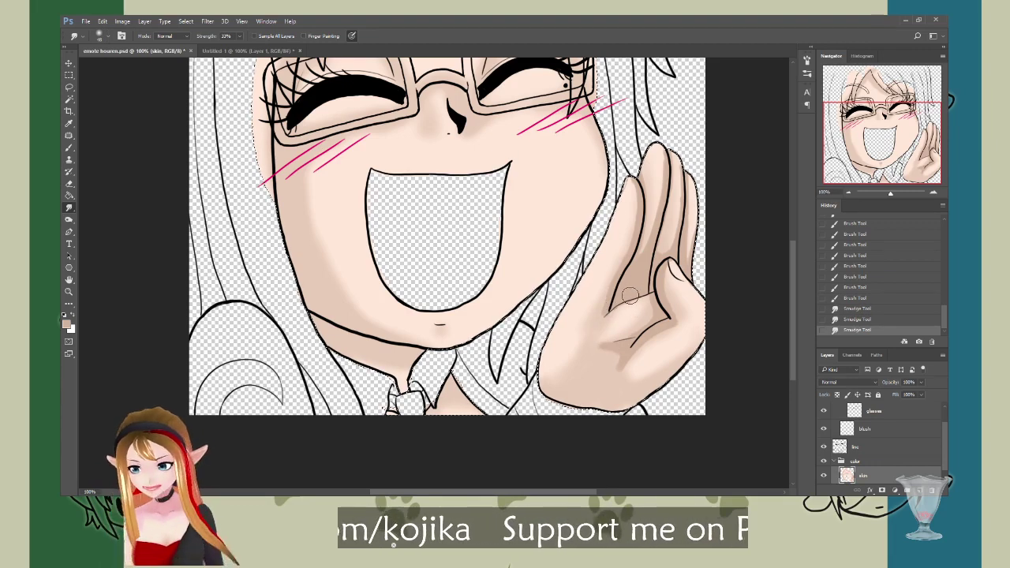
Step: Brush darker shading along the heel of the palm and the thumb base, blending the palm shadows with the Smudge tool
{"action": "key", "text": "b"}
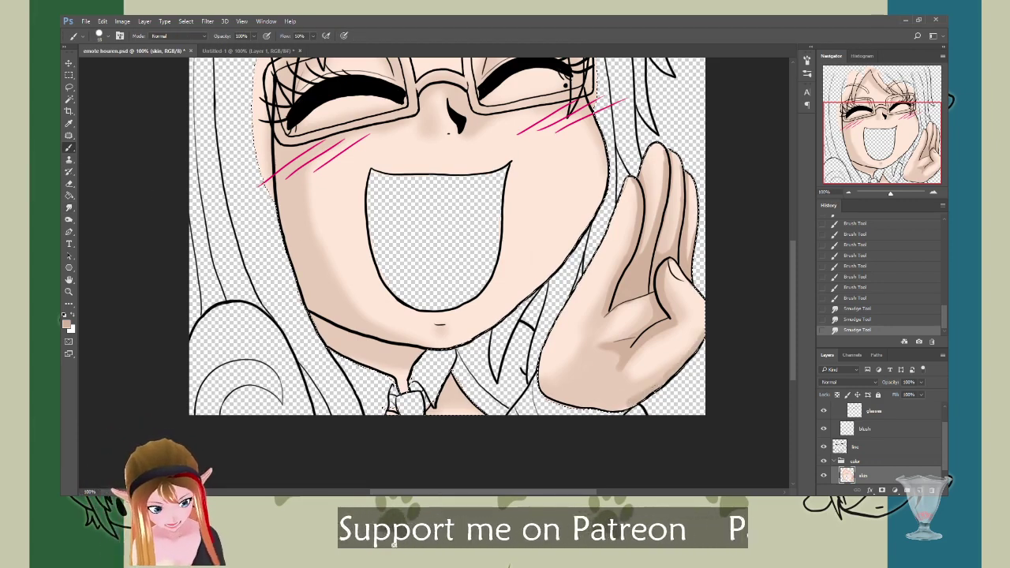
{"action": "left_click_drag", "start_coordinate": [600, 370], "coordinate": [628, 392]}
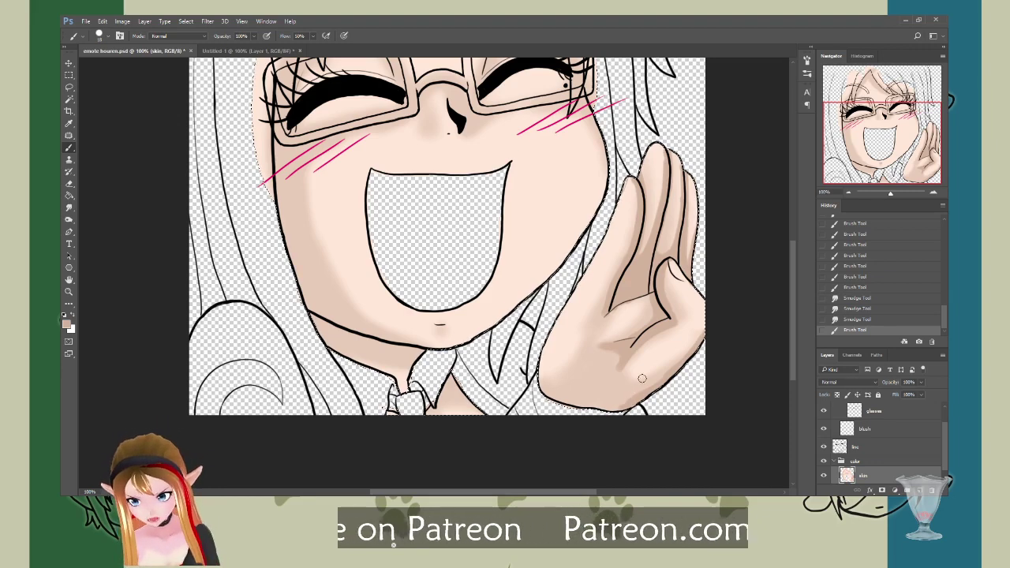
{"action": "left_click_drag", "start_coordinate": [606, 414], "coordinate": [600, 399]}
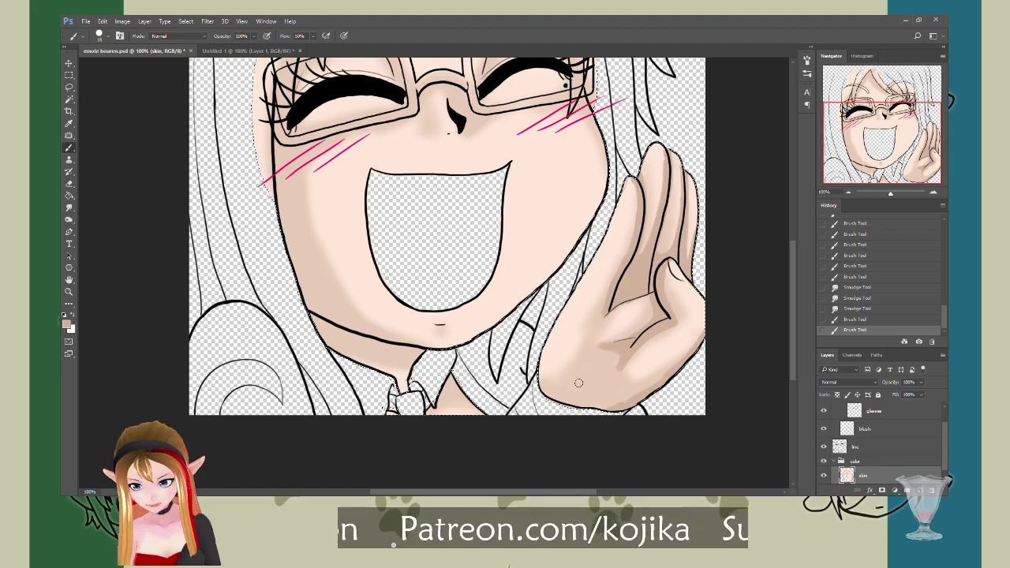
{"action": "left_click_drag", "start_coordinate": [599, 398], "coordinate": [619, 404]}
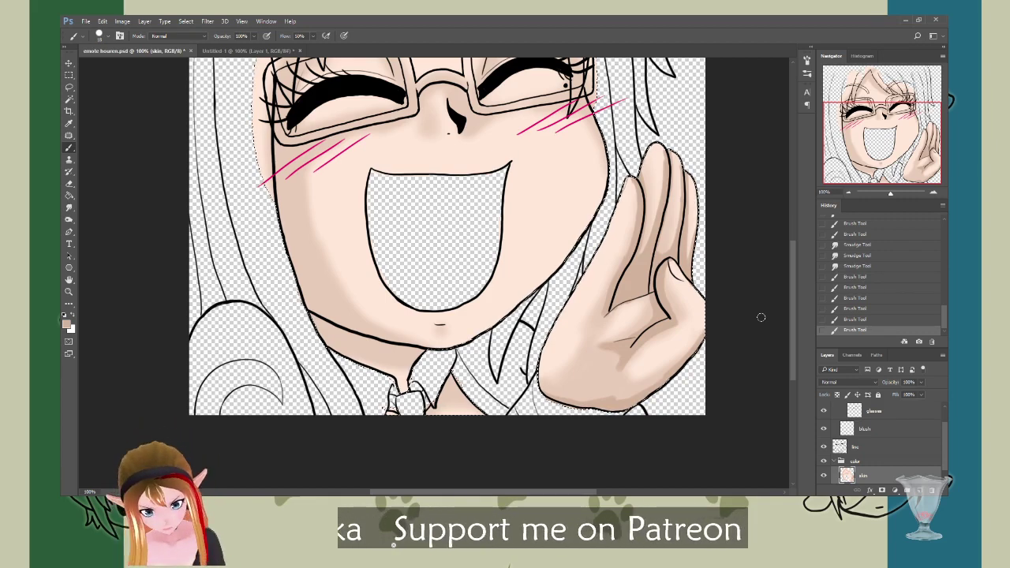
{"action": "left_click_drag", "start_coordinate": [601, 319], "coordinate": [616, 305]}
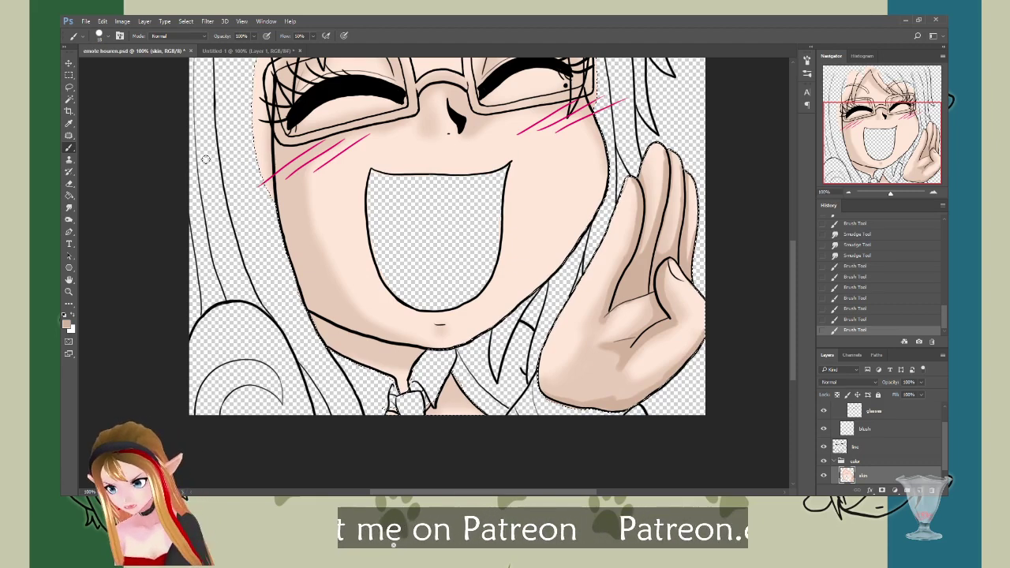
{"action": "left_click", "coordinate": [69, 207]}
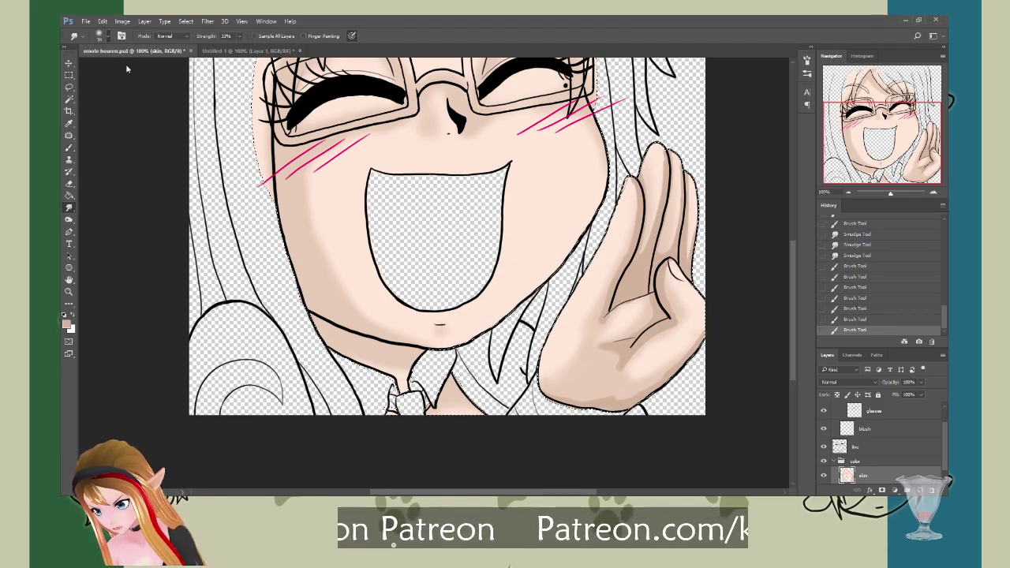
{"action": "mouse_move", "coordinate": [609, 322]}
{"action": "left_mouse_down"}
{"action": "mouse_move", "coordinate": [592, 339]}
{"action": "mouse_move", "coordinate": [654, 286]}
{"action": "left_mouse_up"}
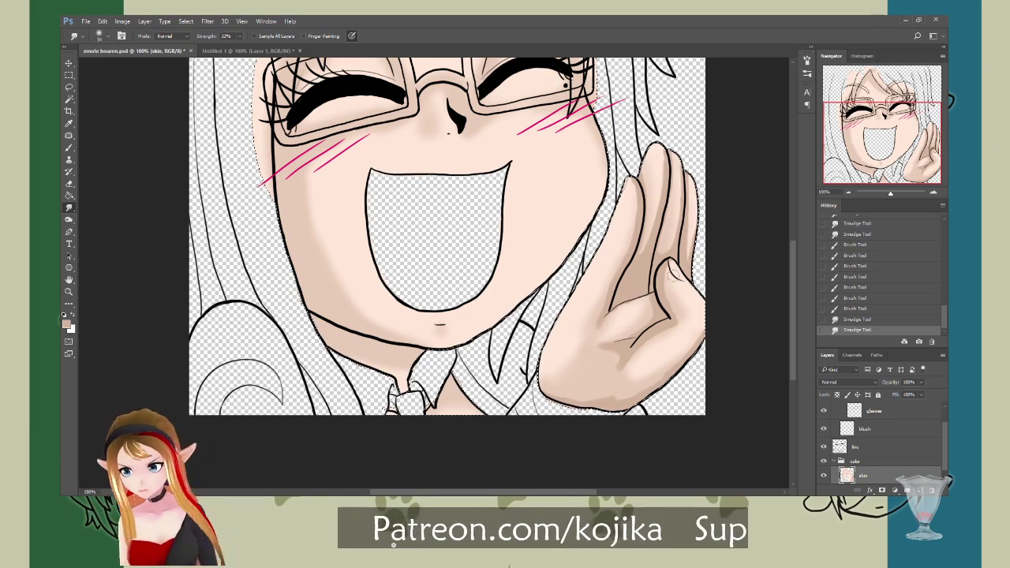
Step: Darken the neck with brush strokes beneath the jawline and down toward the collar
{"action": "left_click", "coordinate": [69, 147]}
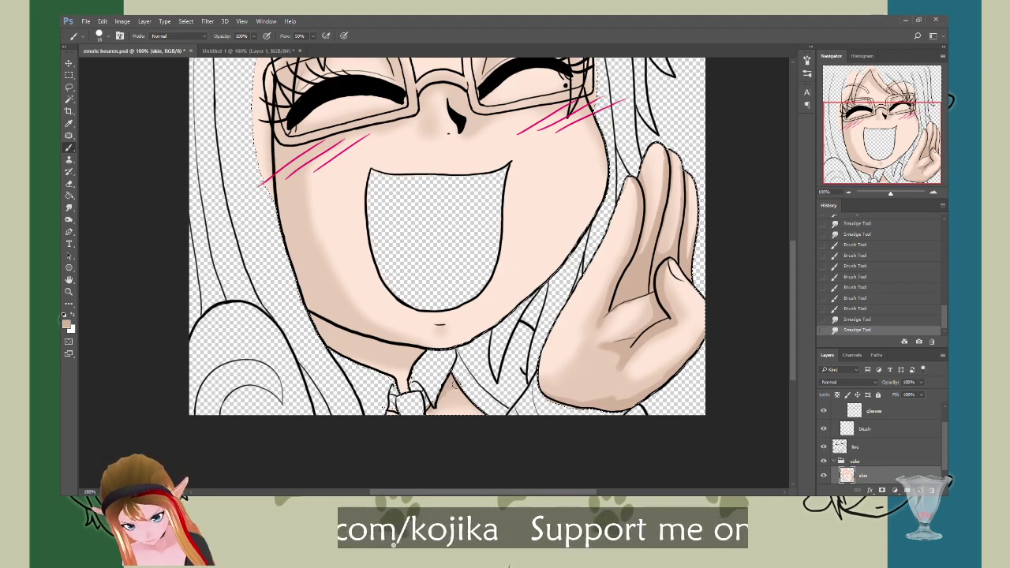
{"action": "left_click_drag", "start_coordinate": [377, 299], "coordinate": [371, 308]}
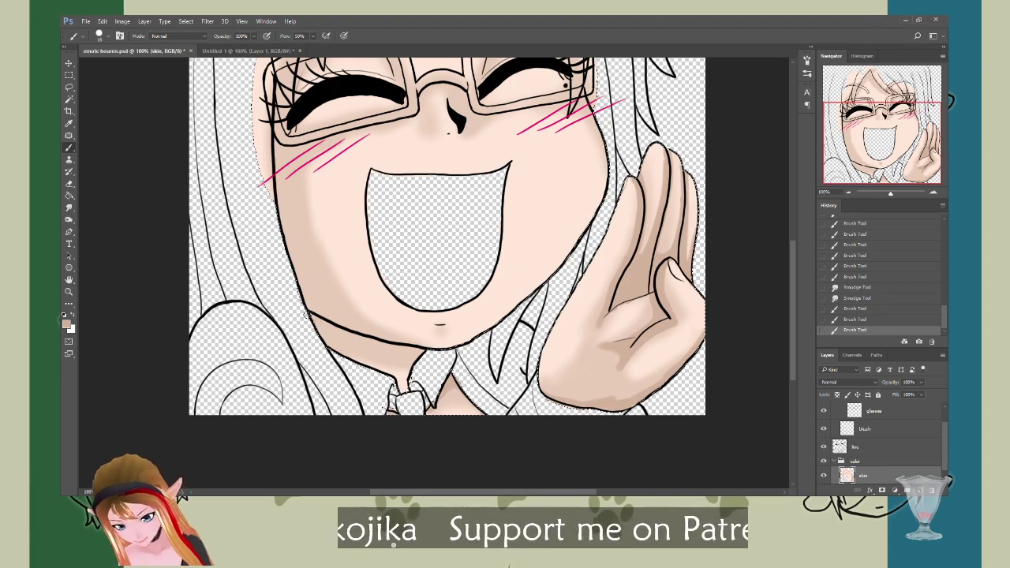
{"action": "mouse_move", "coordinate": [306, 314]}
{"action": "left_mouse_down"}
{"action": "mouse_move", "coordinate": [353, 337]}
{"action": "mouse_move", "coordinate": [320, 327]}
{"action": "mouse_move", "coordinate": [322, 339]}
{"action": "mouse_move", "coordinate": [319, 331]}
{"action": "mouse_move", "coordinate": [392, 353]}
{"action": "mouse_move", "coordinate": [373, 342]}
{"action": "mouse_move", "coordinate": [401, 347]}
{"action": "left_mouse_up"}
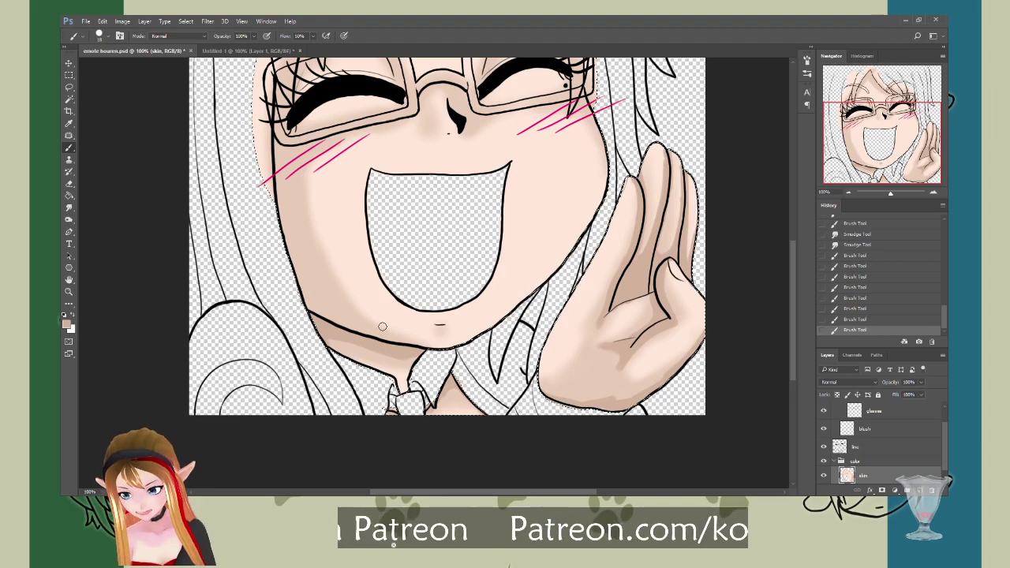
{"action": "left_click_drag", "start_coordinate": [411, 353], "coordinate": [408, 350]}
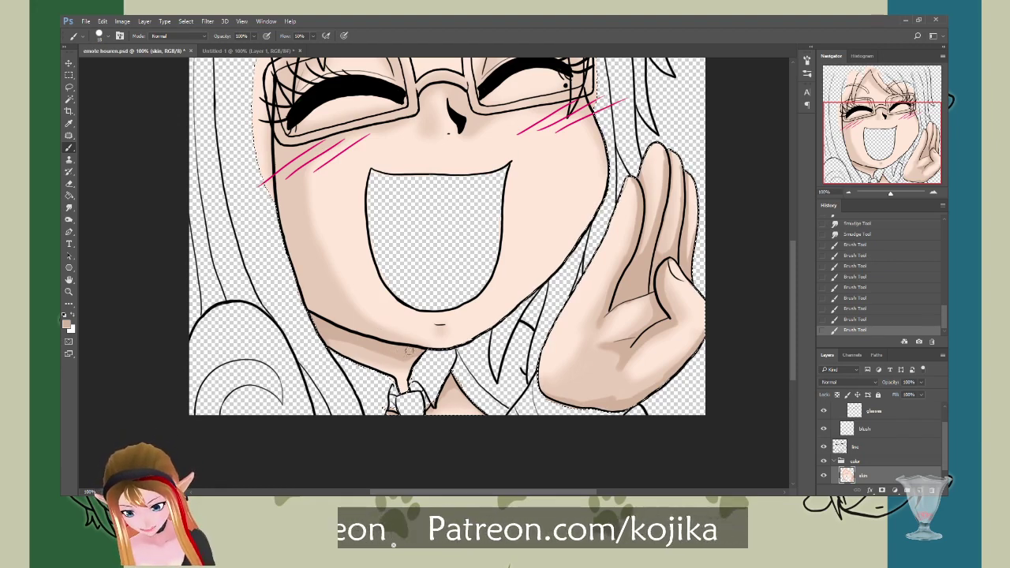
{"action": "left_click_drag", "start_coordinate": [332, 335], "coordinate": [326, 332]}
{"action": "left_click_drag", "start_coordinate": [347, 368], "coordinate": [389, 394]}
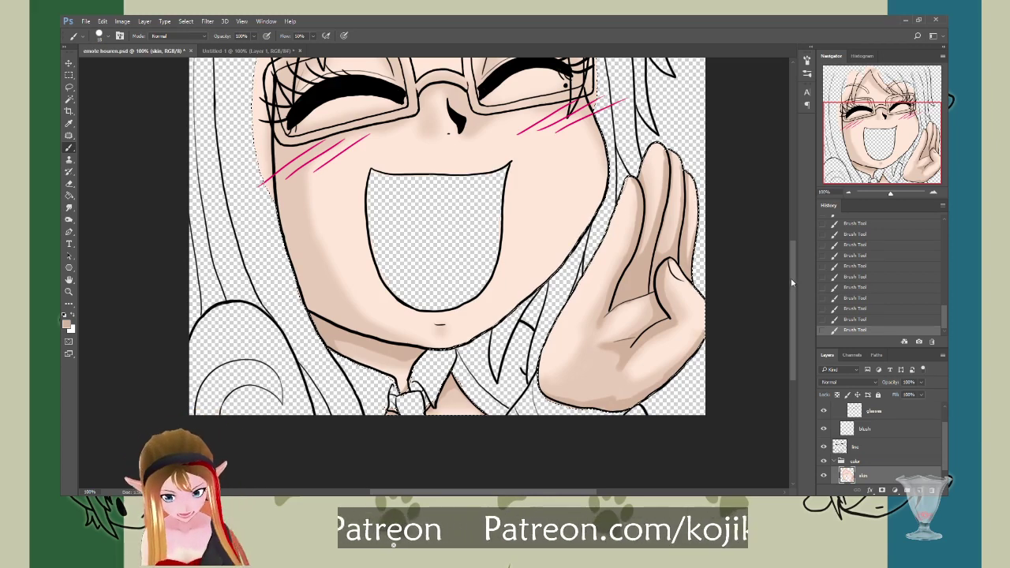
Step: Paint deeper shadows around the nose bridge, glasses, face edge and lower lip, and smudge the nose bridge shading smooth
{"action": "left_click_drag", "start_coordinate": [791, 282], "coordinate": [791, 255]}
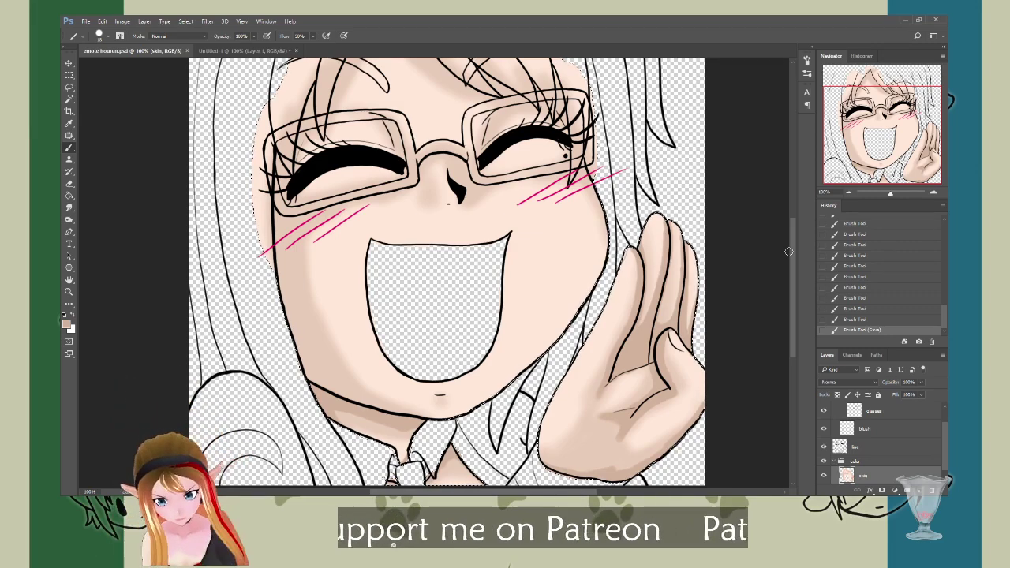
{"action": "left_click_drag", "start_coordinate": [451, 168], "coordinate": [462, 182]}
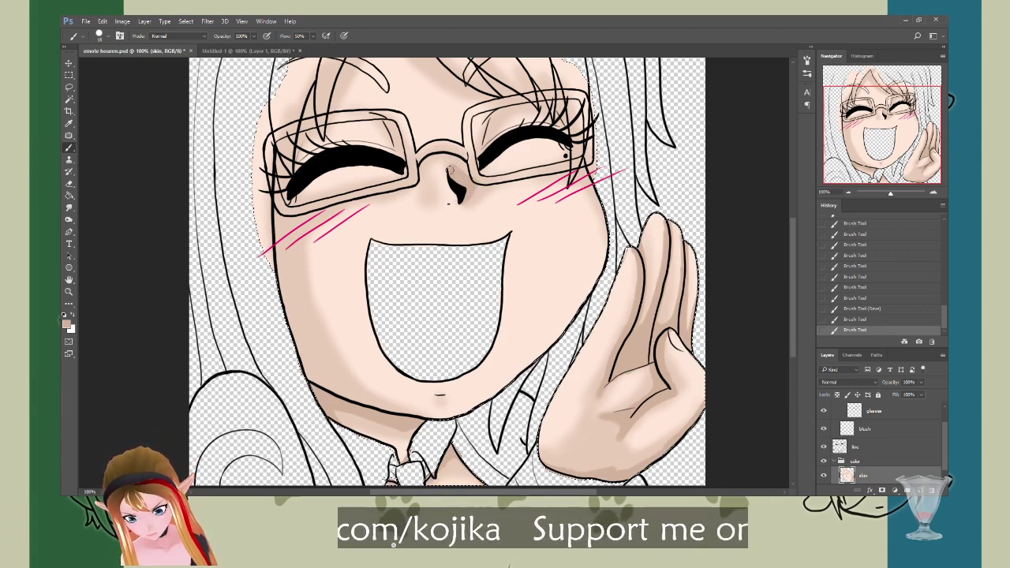
{"action": "mouse_move", "coordinate": [448, 169]}
{"action": "left_mouse_down"}
{"action": "mouse_move", "coordinate": [451, 158]}
{"action": "mouse_move", "coordinate": [492, 156]}
{"action": "mouse_move", "coordinate": [501, 181]}
{"action": "mouse_move", "coordinate": [556, 167]}
{"action": "left_mouse_up"}
{"action": "left_click_drag", "start_coordinate": [552, 169], "coordinate": [564, 156]}
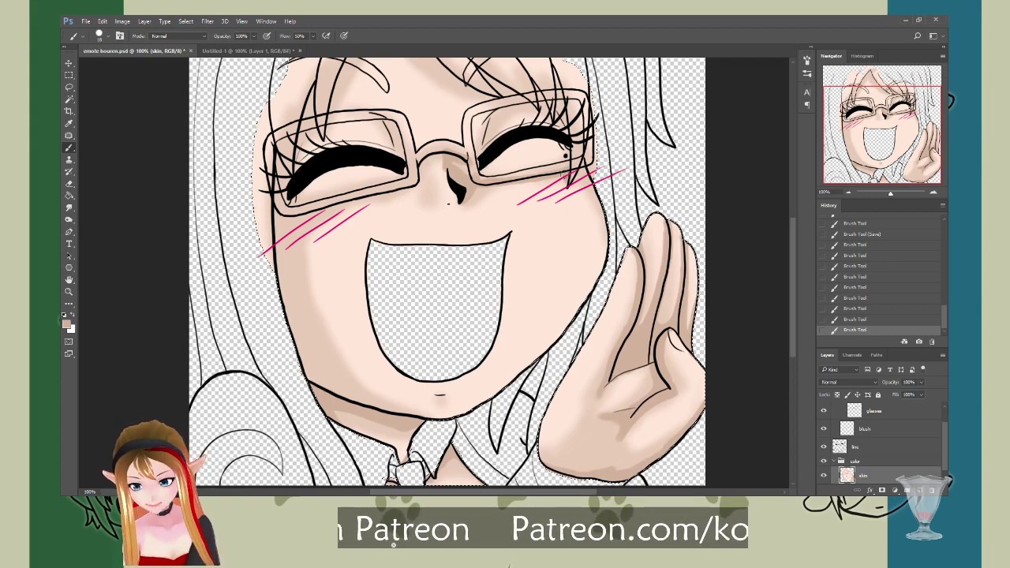
{"action": "left_click_drag", "start_coordinate": [560, 168], "coordinate": [565, 179]}
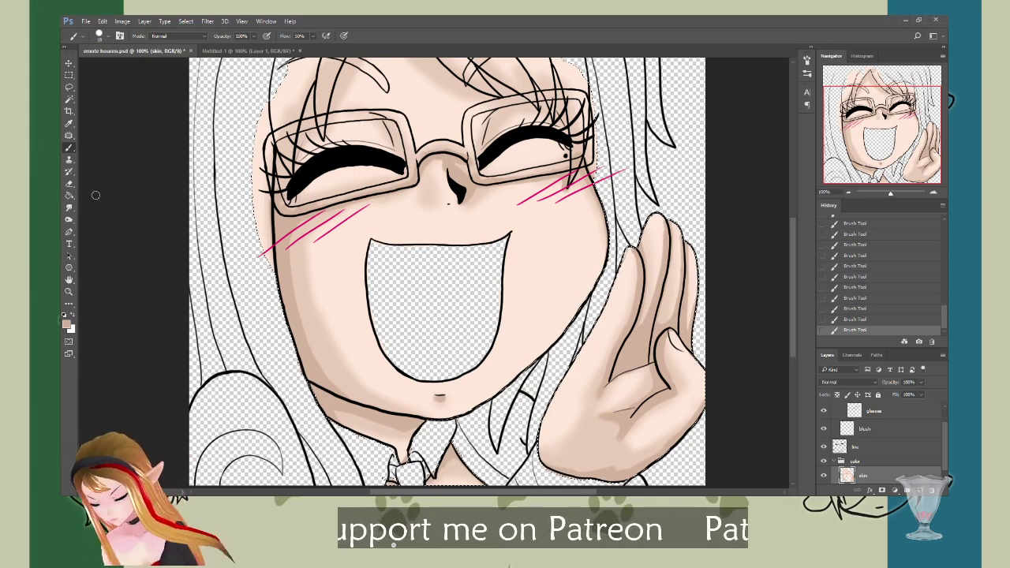
{"action": "left_click", "coordinate": [68, 207]}
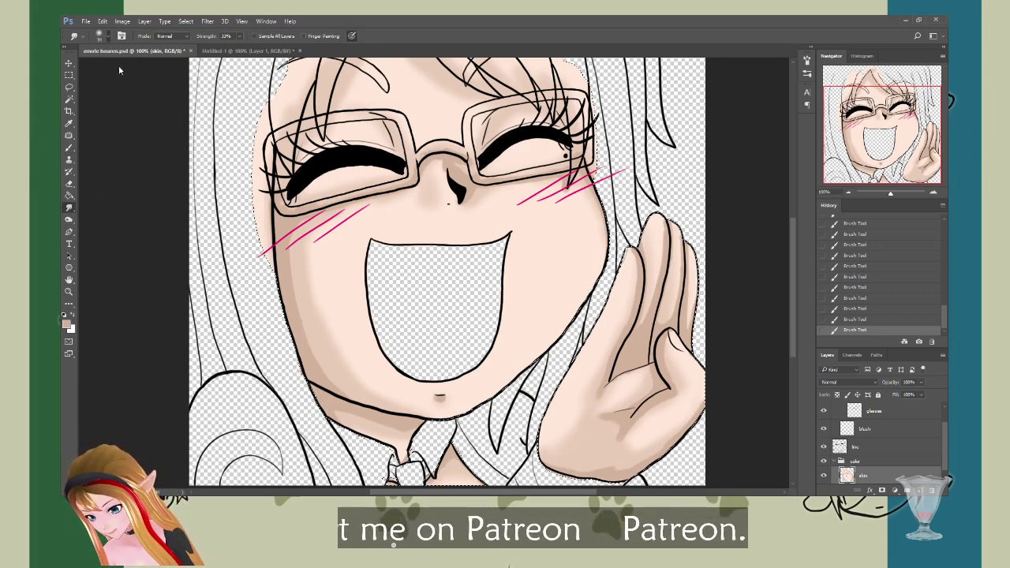
{"action": "left_click_drag", "start_coordinate": [444, 178], "coordinate": [443, 172]}
{"action": "left_click_drag", "start_coordinate": [443, 172], "coordinate": [446, 180]}
Step: Add a darker shadow around the tip of the nose and blend it into the skin with the Smudge tool
{"action": "left_click", "coordinate": [69, 149]}
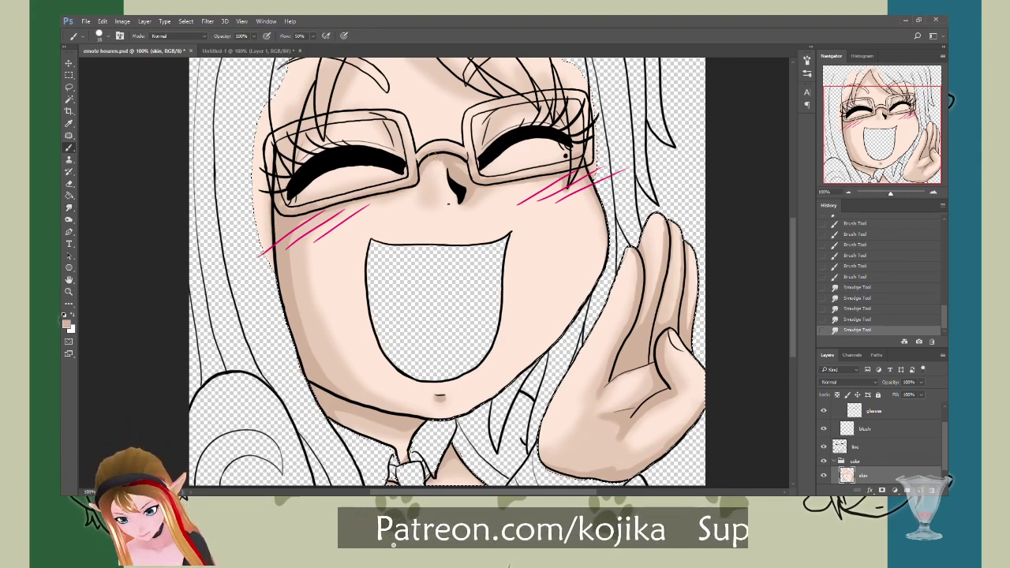
{"action": "mouse_move", "coordinate": [455, 192]}
{"action": "left_mouse_down"}
{"action": "mouse_move", "coordinate": [462, 201]}
{"action": "mouse_move", "coordinate": [442, 202]}
{"action": "left_mouse_up"}
{"action": "left_click_drag", "start_coordinate": [439, 197], "coordinate": [446, 203]}
{"action": "left_click", "coordinate": [69, 207]}
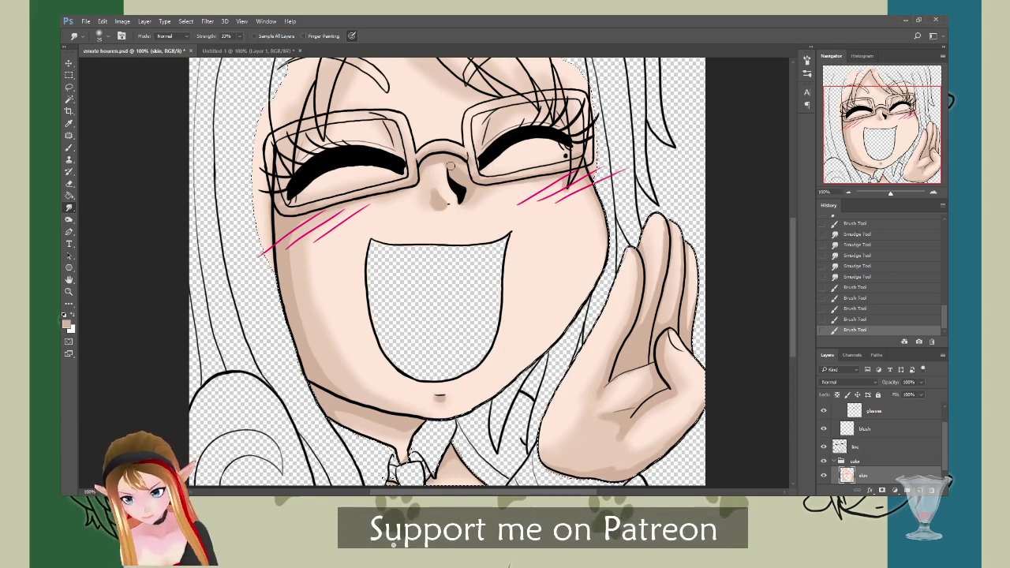
{"action": "mouse_move", "coordinate": [462, 181]}
{"action": "left_mouse_down"}
{"action": "mouse_move", "coordinate": [438, 197]}
{"action": "mouse_move", "coordinate": [452, 205]}
{"action": "mouse_move", "coordinate": [442, 203]}
{"action": "left_mouse_up"}
{"action": "left_click_drag", "start_coordinate": [445, 194], "coordinate": [447, 203]}
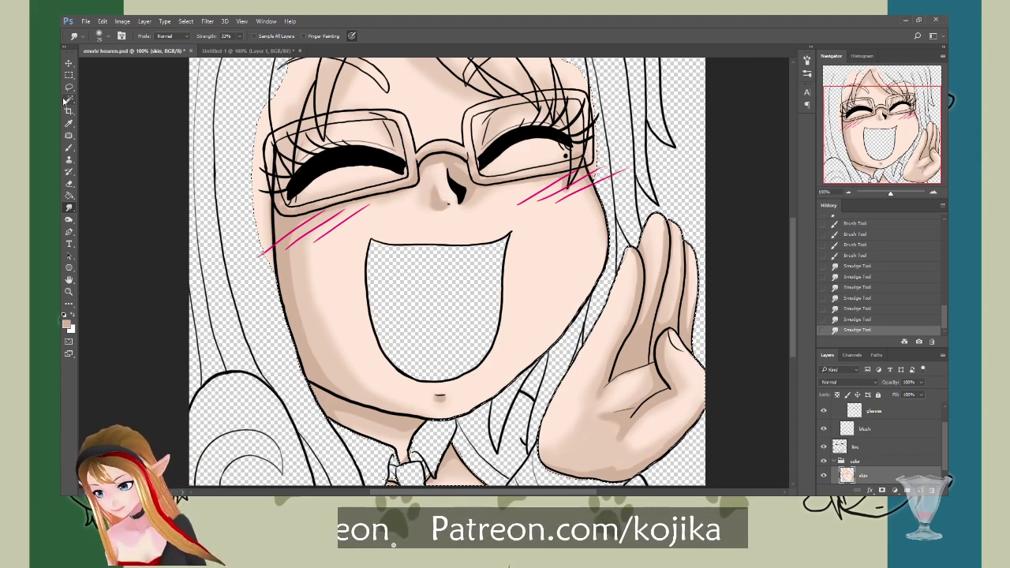
Step: Brush darker shadows over the upper eyelids along the inside of the glasses frames
{"action": "left_click", "coordinate": [69, 148]}
{"action": "left_click_drag", "start_coordinate": [382, 123], "coordinate": [393, 161]}
{"action": "mouse_move", "coordinate": [384, 121]}
{"action": "left_mouse_down"}
{"action": "mouse_move", "coordinate": [378, 157]}
{"action": "mouse_move", "coordinate": [370, 119]}
{"action": "mouse_move", "coordinate": [398, 128]}
{"action": "mouse_move", "coordinate": [410, 151]}
{"action": "left_mouse_up"}
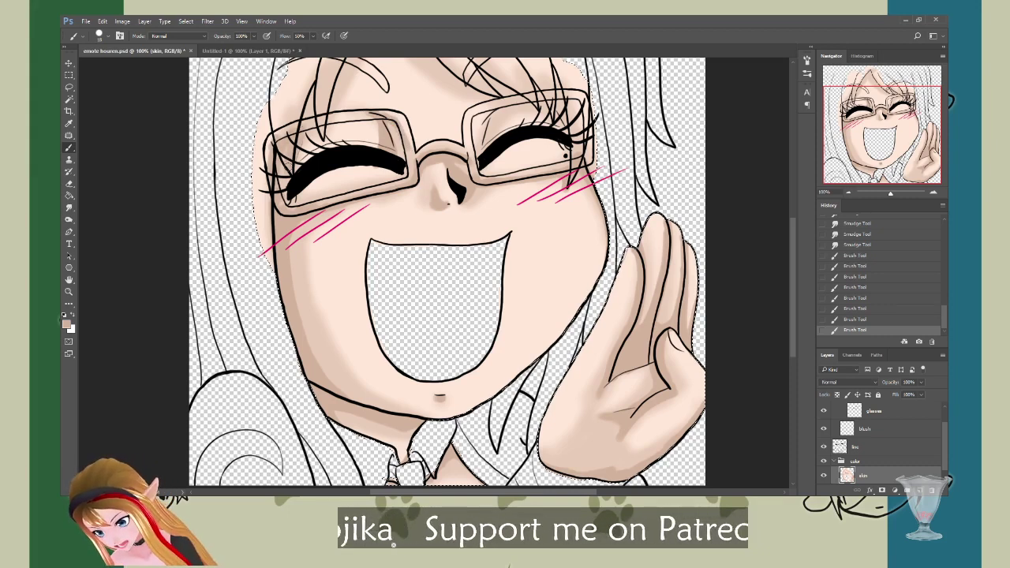
{"action": "mouse_move", "coordinate": [309, 133]}
{"action": "left_mouse_down"}
{"action": "mouse_move", "coordinate": [331, 120]}
{"action": "mouse_move", "coordinate": [311, 130]}
{"action": "mouse_move", "coordinate": [382, 121]}
{"action": "left_mouse_up"}
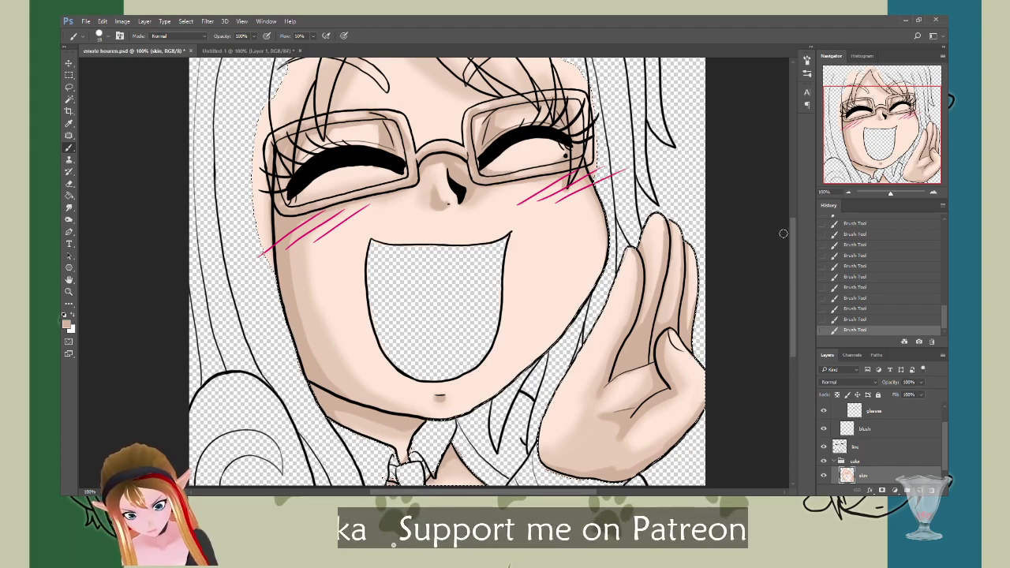
Step: Darken the forehead shadows beneath the hair strands and save the file
{"action": "left_click_drag", "start_coordinate": [791, 240], "coordinate": [791, 204]}
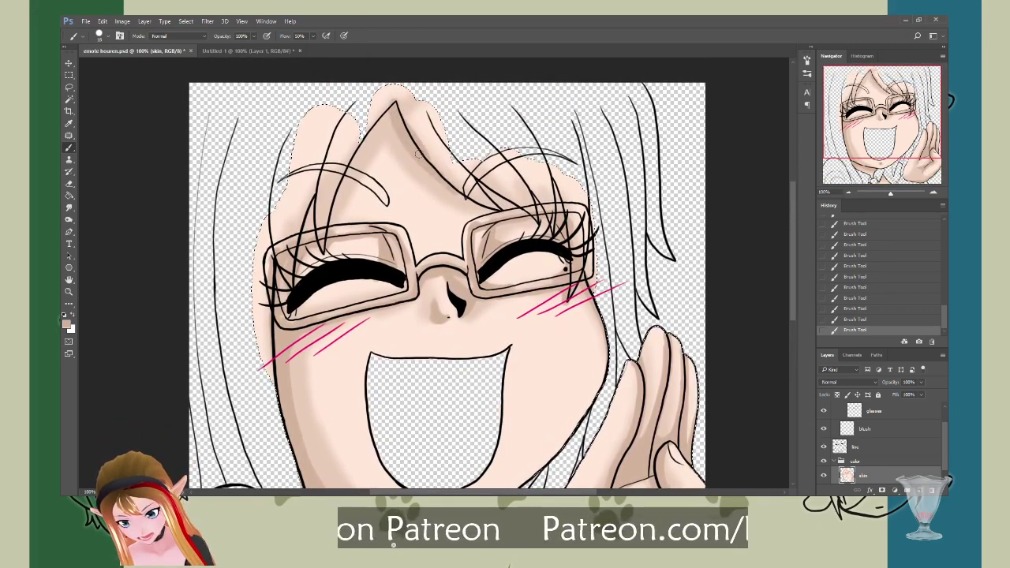
{"action": "mouse_move", "coordinate": [418, 153]}
{"action": "left_mouse_down"}
{"action": "mouse_move", "coordinate": [485, 211]}
{"action": "mouse_move", "coordinate": [509, 205]}
{"action": "mouse_move", "coordinate": [548, 220]}
{"action": "left_mouse_up"}
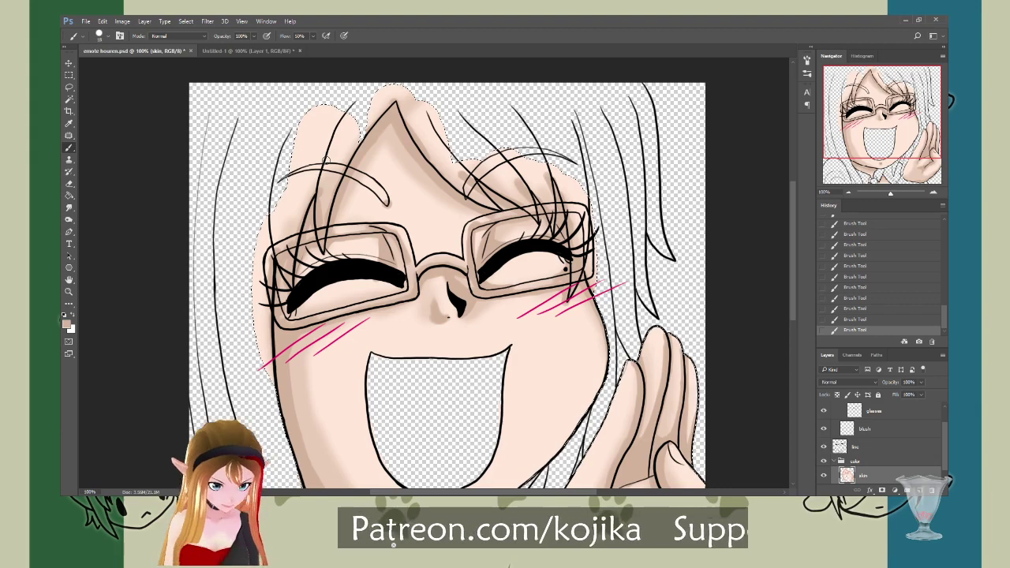
{"action": "key", "text": "ctrl+s"}
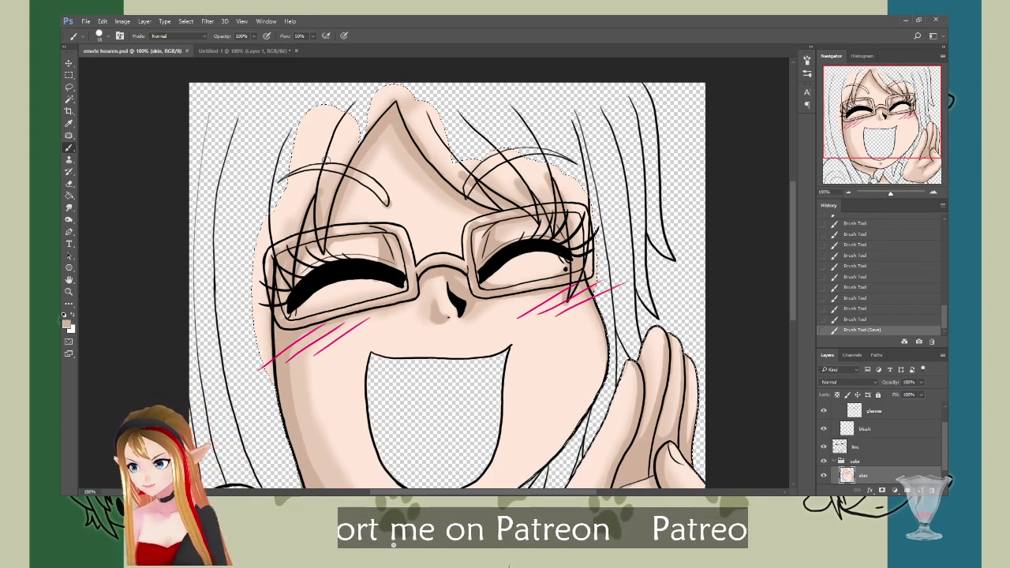
Step: Sample a darker skin shadow color and brush it under the forehead hair strands, beside the eyes, under the nose and at the temple
{"action": "left_click", "coordinate": [69, 123]}
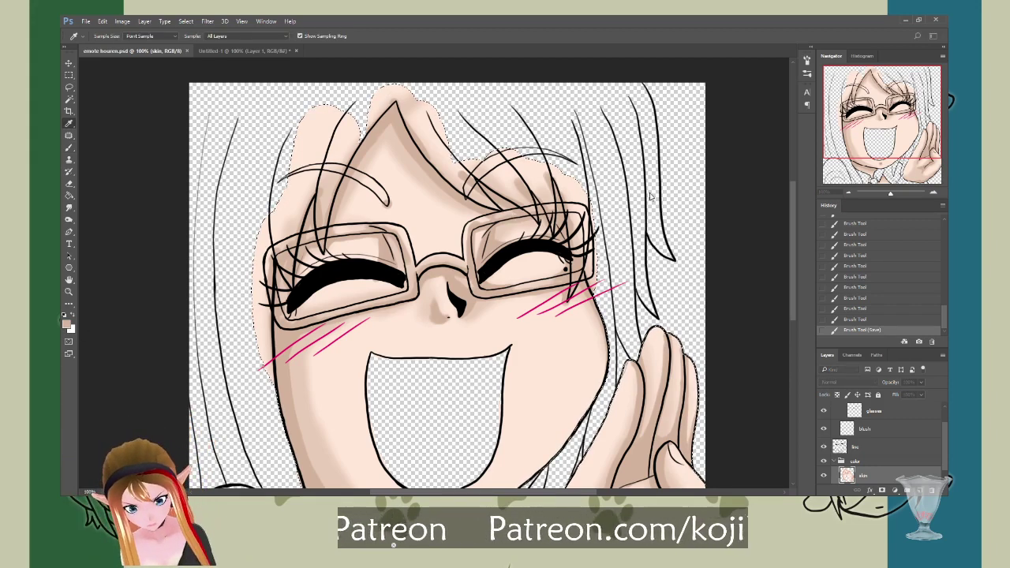
{"action": "key", "text": "b"}
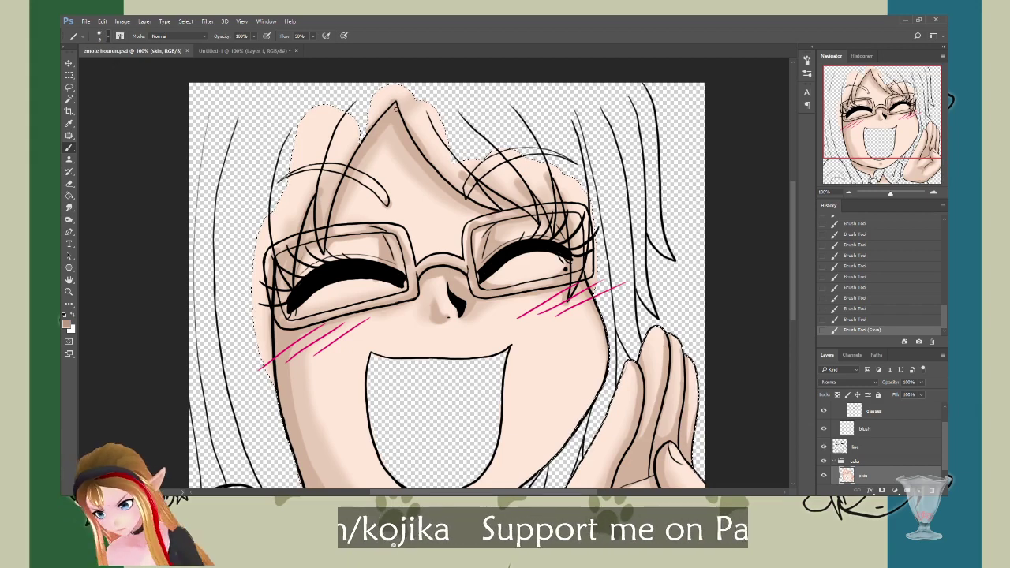
{"action": "left_click_drag", "start_coordinate": [425, 161], "coordinate": [438, 177]}
{"action": "mouse_move", "coordinate": [433, 171]}
{"action": "left_mouse_down"}
{"action": "mouse_move", "coordinate": [493, 213]}
{"action": "mouse_move", "coordinate": [546, 225]}
{"action": "left_mouse_up"}
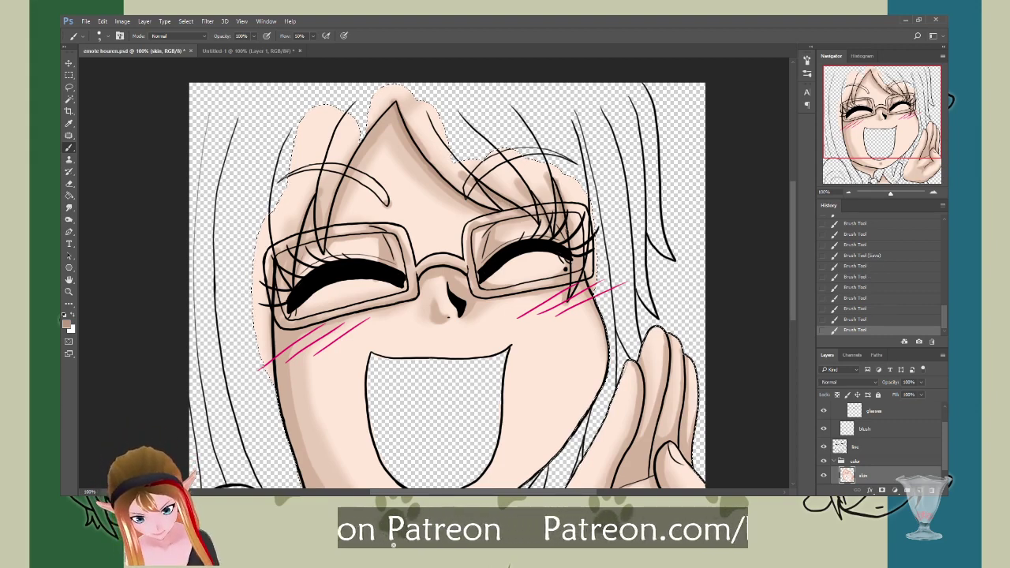
{"action": "left_click_drag", "start_coordinate": [564, 267], "coordinate": [567, 257]}
{"action": "left_click_drag", "start_coordinate": [449, 317], "coordinate": [462, 317]}
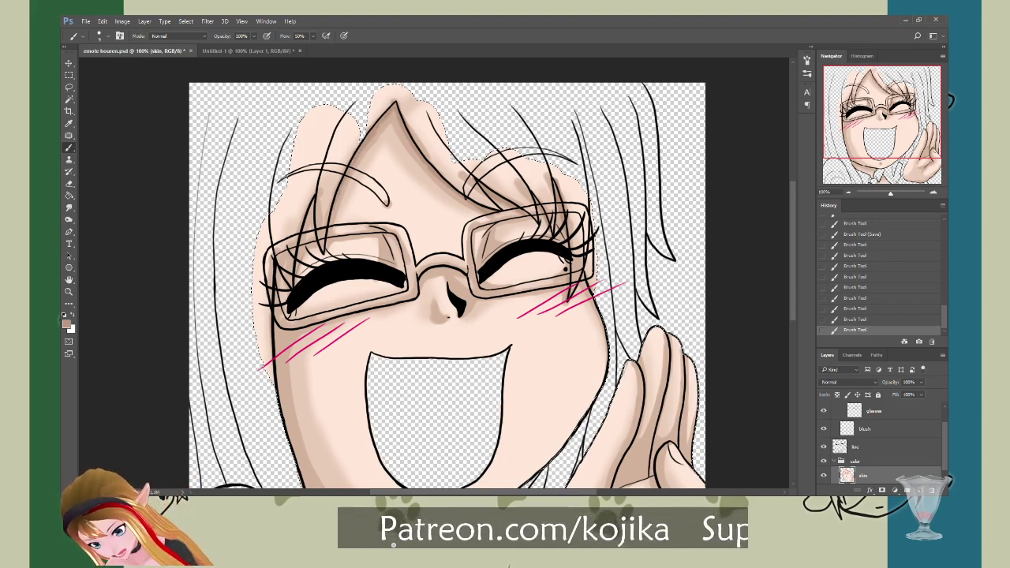
{"action": "left_click_drag", "start_coordinate": [325, 246], "coordinate": [316, 191]}
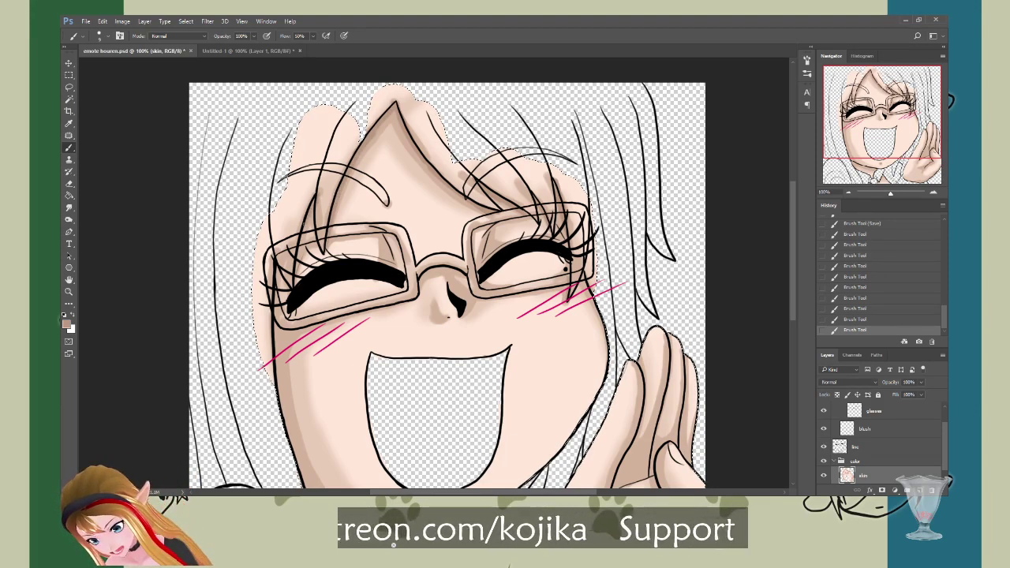
{"action": "left_click_drag", "start_coordinate": [292, 288], "coordinate": [280, 256]}
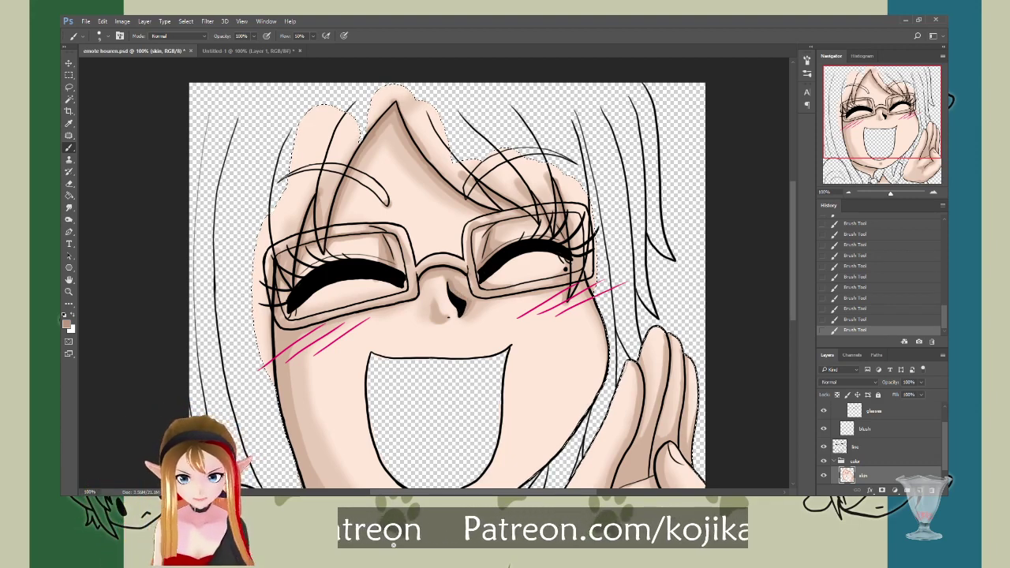
Step: Reload the skin layer's outline as the selection and smudge the shadow at the tip of the nose into the skin
{"action": "key", "text": "ctrl+d"}
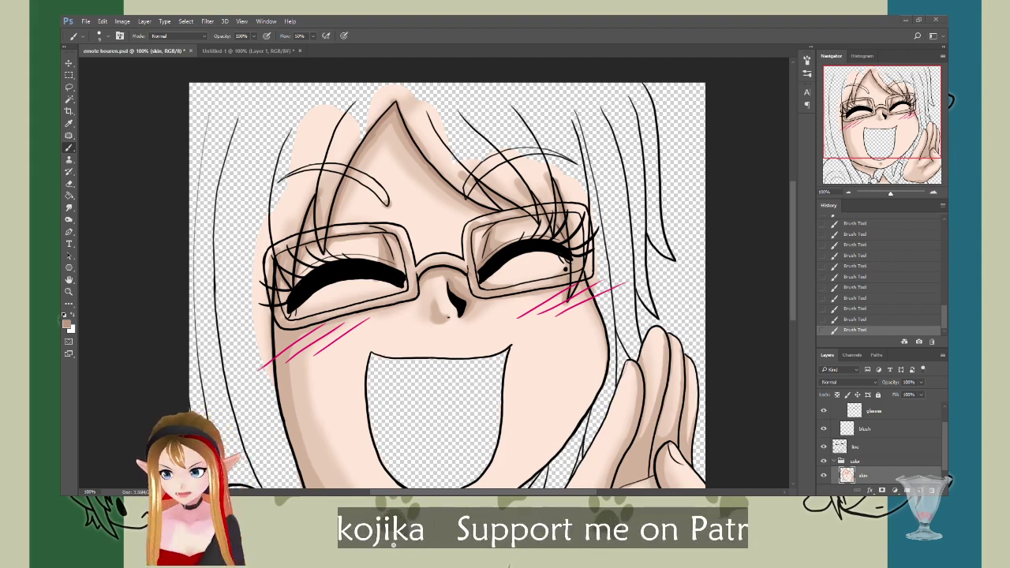
{"action": "left_click", "coordinate": [846, 474], "text": "ctrl"}
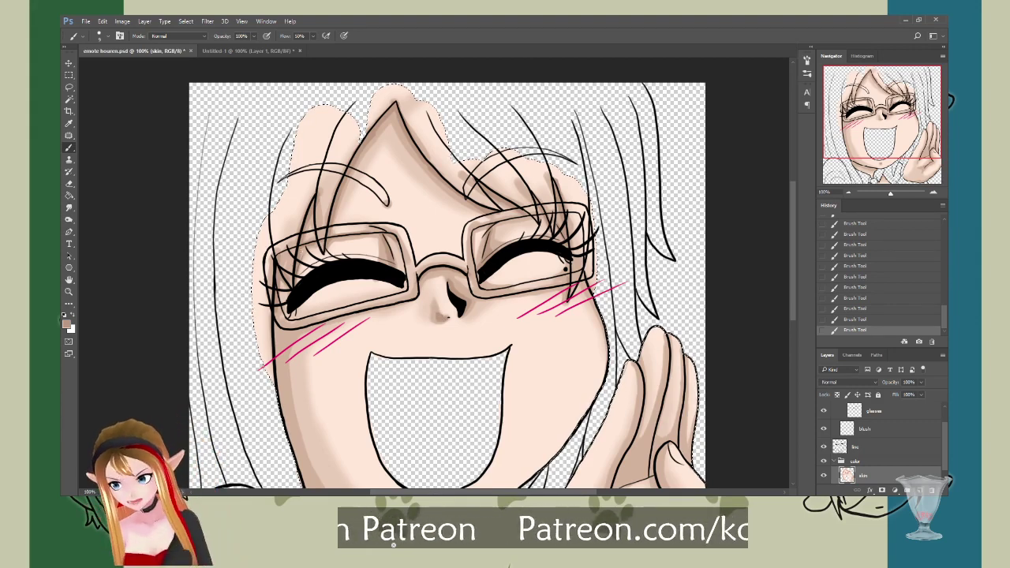
{"action": "left_click", "coordinate": [69, 207]}
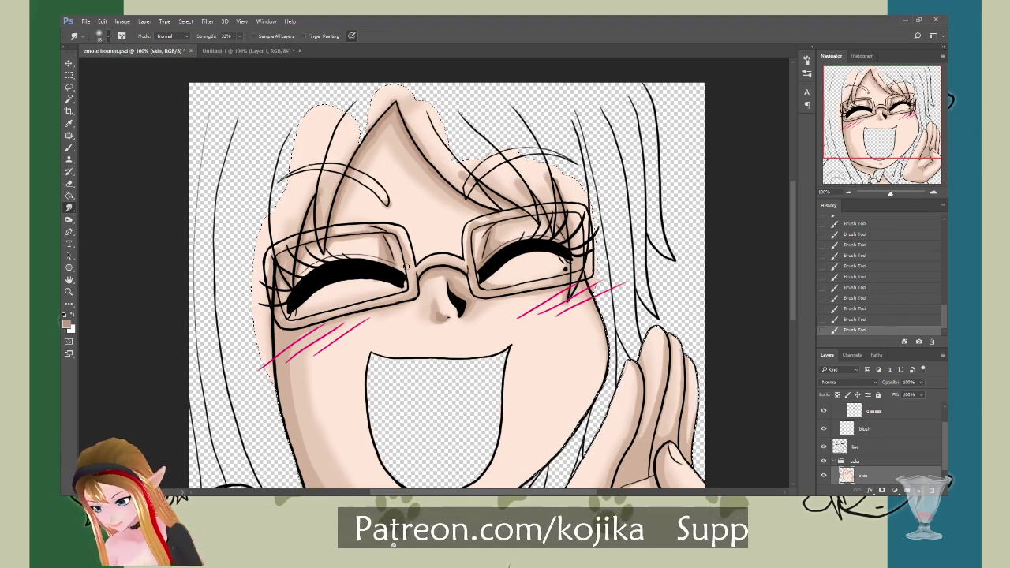
{"action": "left_click_drag", "start_coordinate": [440, 314], "coordinate": [439, 308]}
{"action": "left_click_drag", "start_coordinate": [439, 312], "coordinate": [446, 319]}
Step: Brush a darker shadow along the outer edges of the face, from the jaw to the temple and beside the opposite cheek
{"action": "left_click_drag", "start_coordinate": [793, 248], "coordinate": [793, 293]}
{"action": "left_click", "coordinate": [69, 148]}
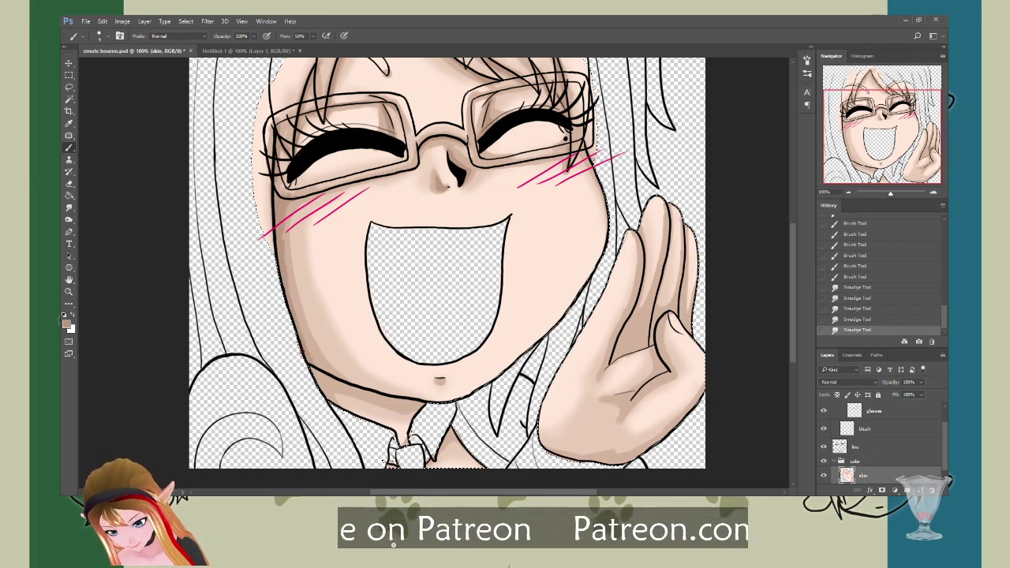
{"action": "left_click_drag", "start_coordinate": [309, 357], "coordinate": [264, 197]}
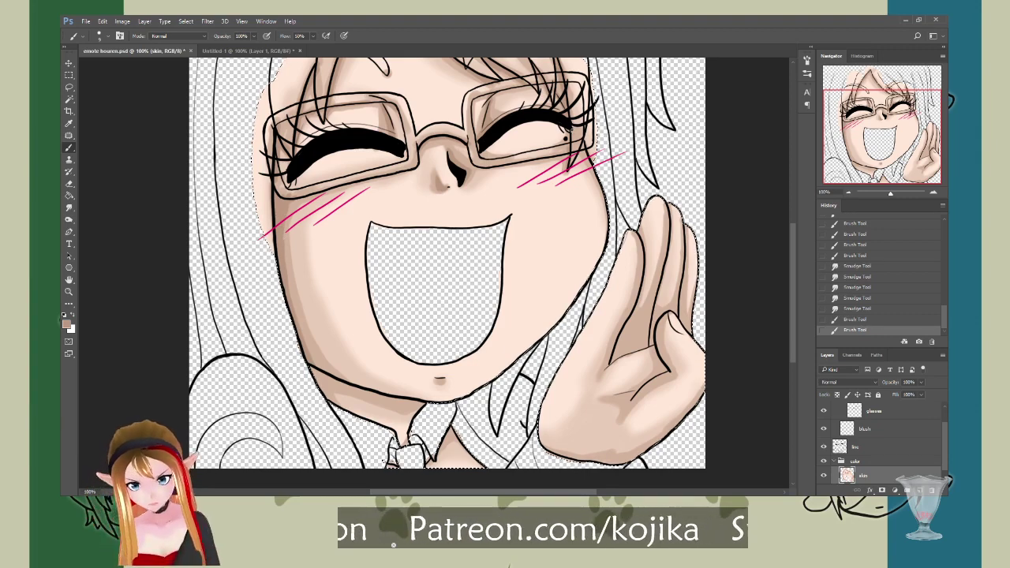
{"action": "left_click_drag", "start_coordinate": [585, 155], "coordinate": [593, 167]}
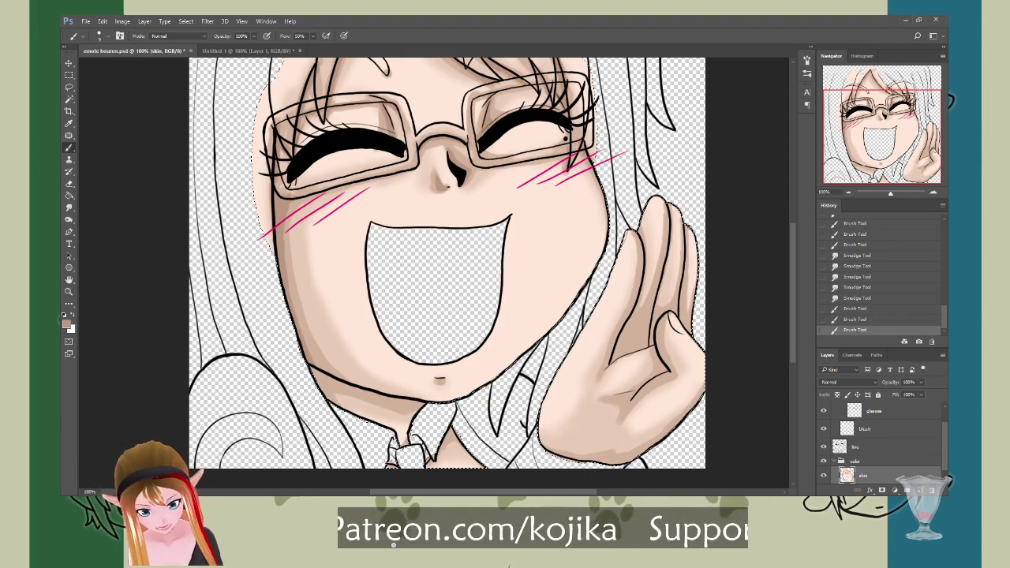
Step: Brush darker shadows under the lower lip, along the neck beneath the jawline and on the skin around the collar
{"action": "scroll", "coordinate": [791, 288], "scroll_direction": "down", "scroll_amount": 2}
{"action": "scroll", "coordinate": [792, 288], "scroll_direction": "down", "scroll_amount": 1}
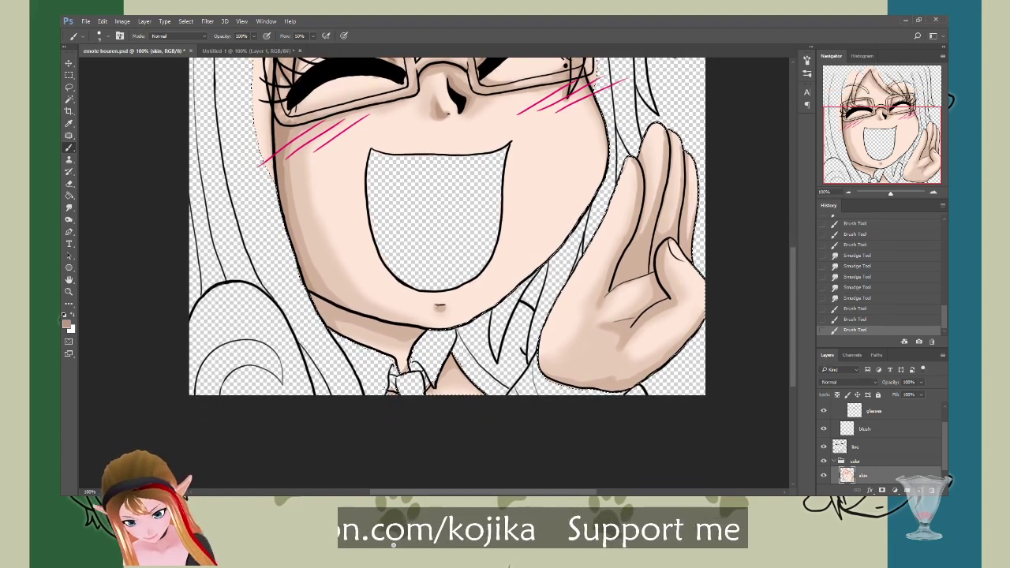
{"action": "left_click_drag", "start_coordinate": [433, 306], "coordinate": [445, 307]}
{"action": "left_click_drag", "start_coordinate": [309, 294], "coordinate": [398, 327]}
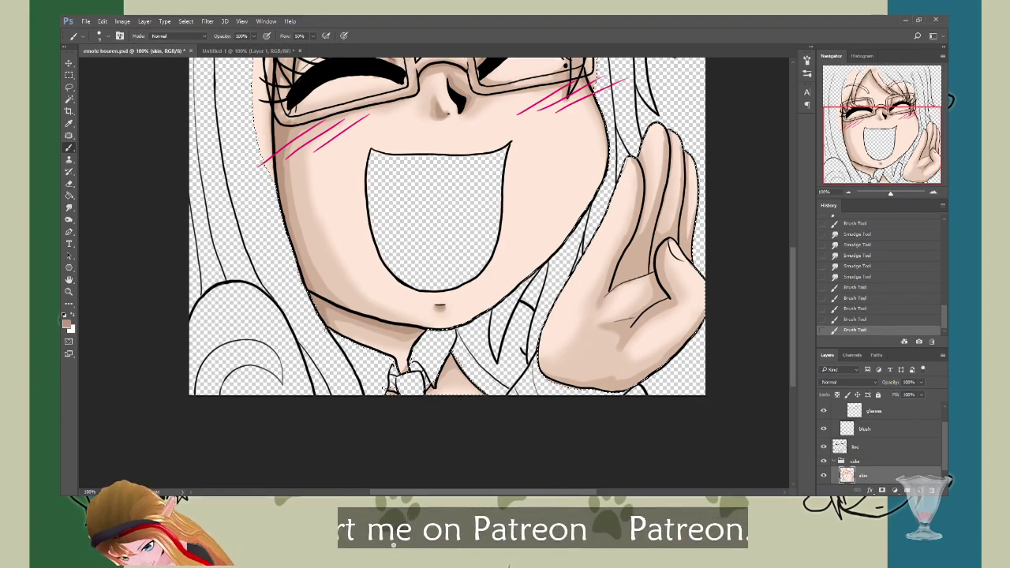
{"action": "left_click_drag", "start_coordinate": [318, 302], "coordinate": [332, 311]}
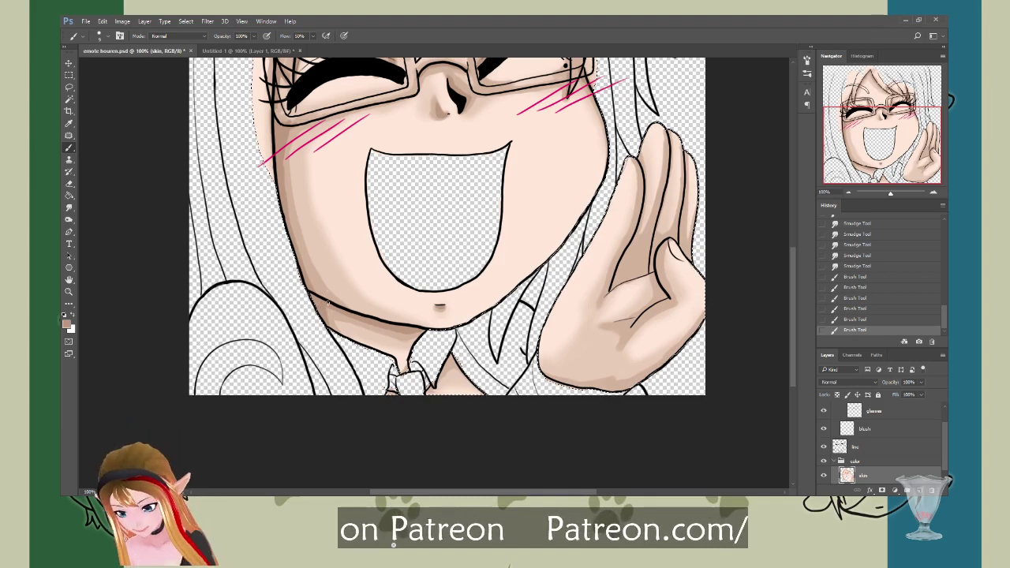
{"action": "left_click_drag", "start_coordinate": [439, 306], "coordinate": [439, 306]}
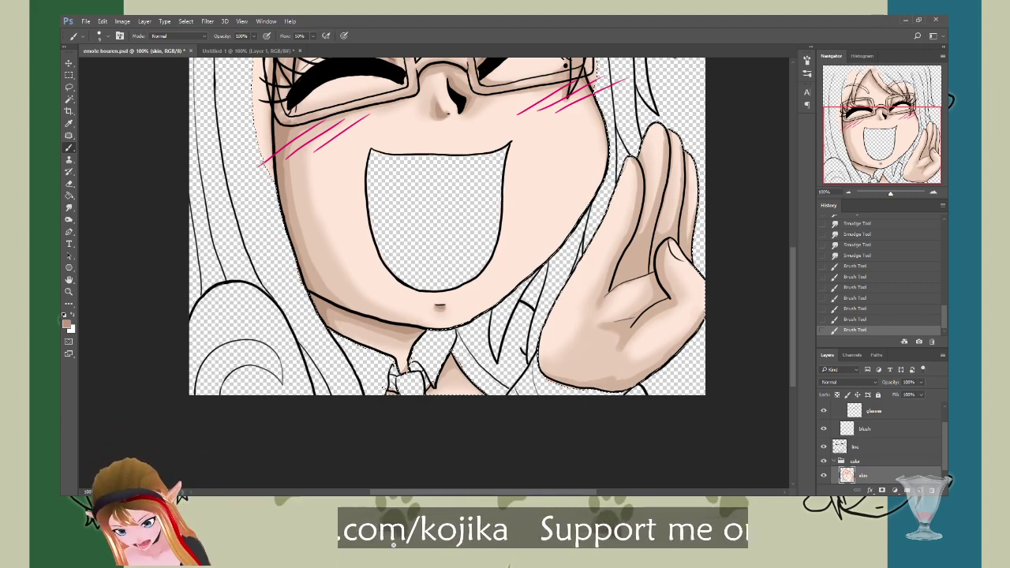
{"action": "left_click", "coordinate": [440, 306]}
{"action": "left_click", "coordinate": [439, 306]}
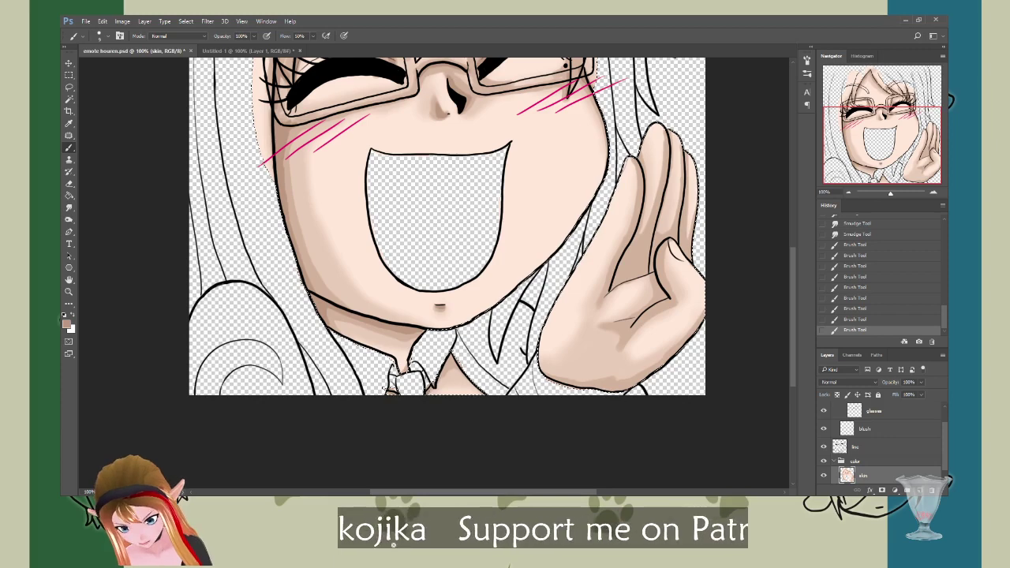
{"action": "left_click", "coordinate": [432, 384]}
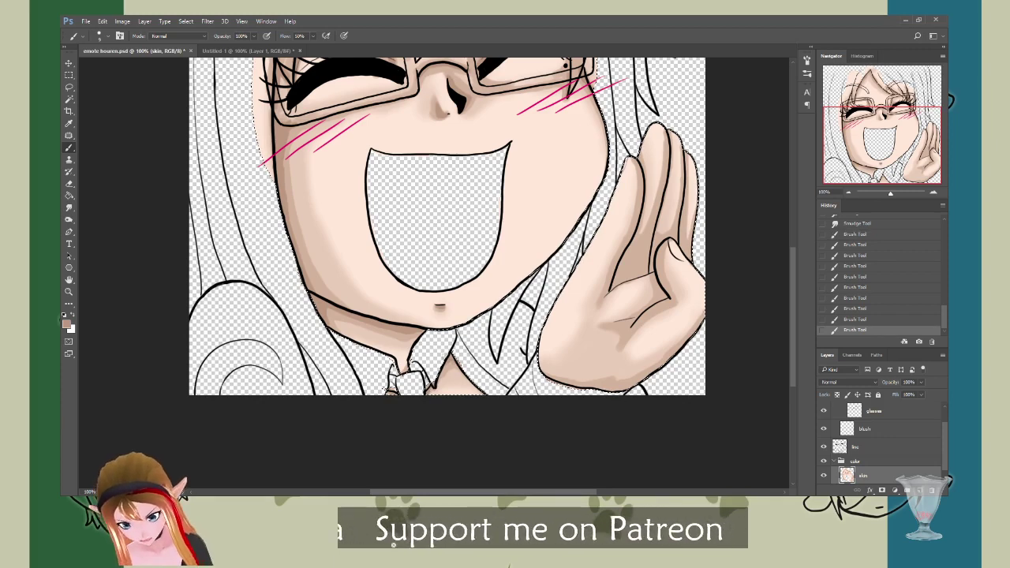
{"action": "left_click", "coordinate": [467, 335]}
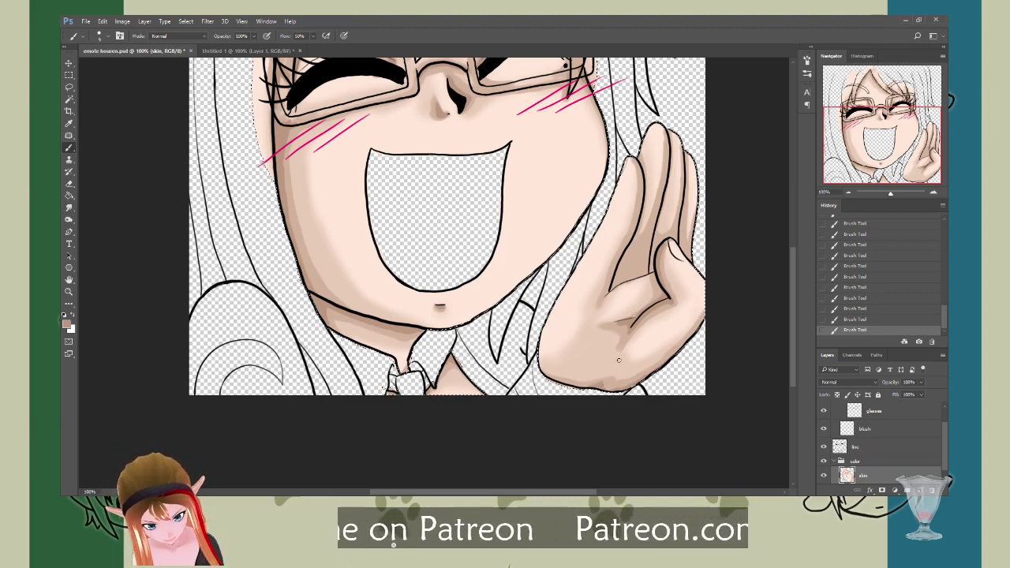
Step: Blend the palm shadows of the raised hand with the Smudge tool, save the file and return to the Brush tool
{"action": "left_click", "coordinate": [69, 206]}
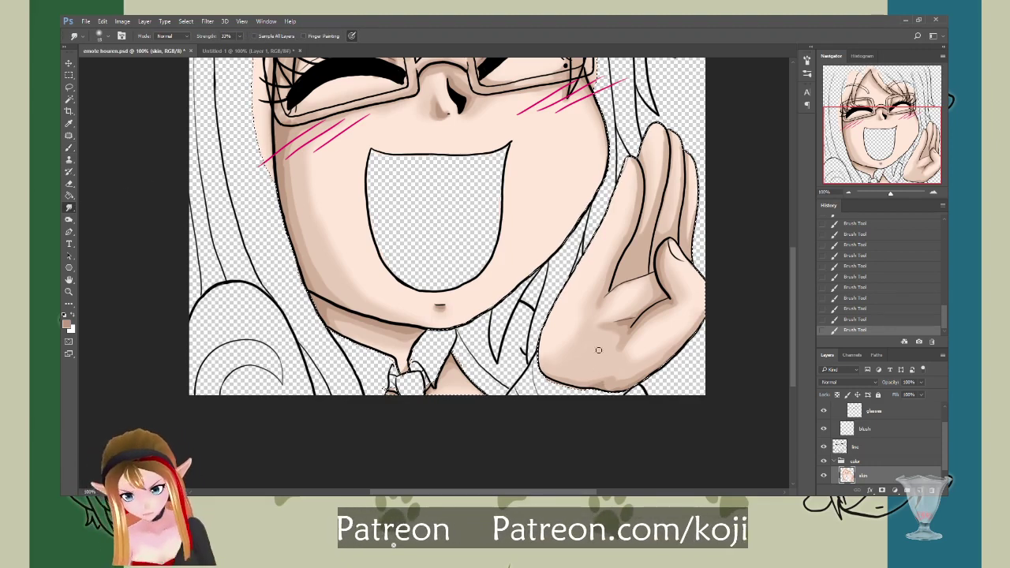
{"action": "left_click_drag", "start_coordinate": [598, 385], "coordinate": [625, 330]}
{"action": "left_click_drag", "start_coordinate": [624, 330], "coordinate": [611, 312]}
{"action": "left_click_drag", "start_coordinate": [609, 312], "coordinate": [604, 308]}
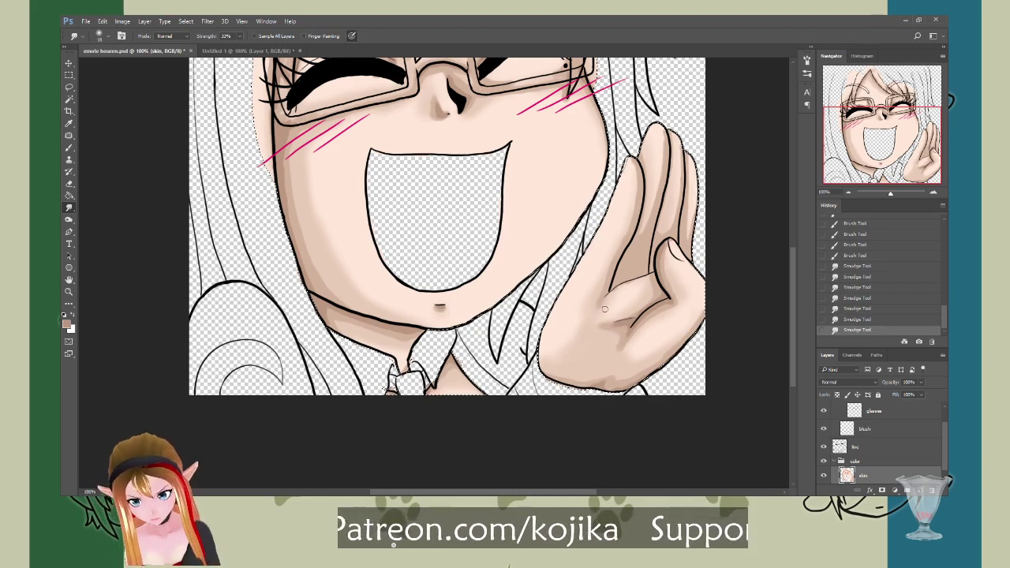
{"action": "key", "text": "ctrl+s"}
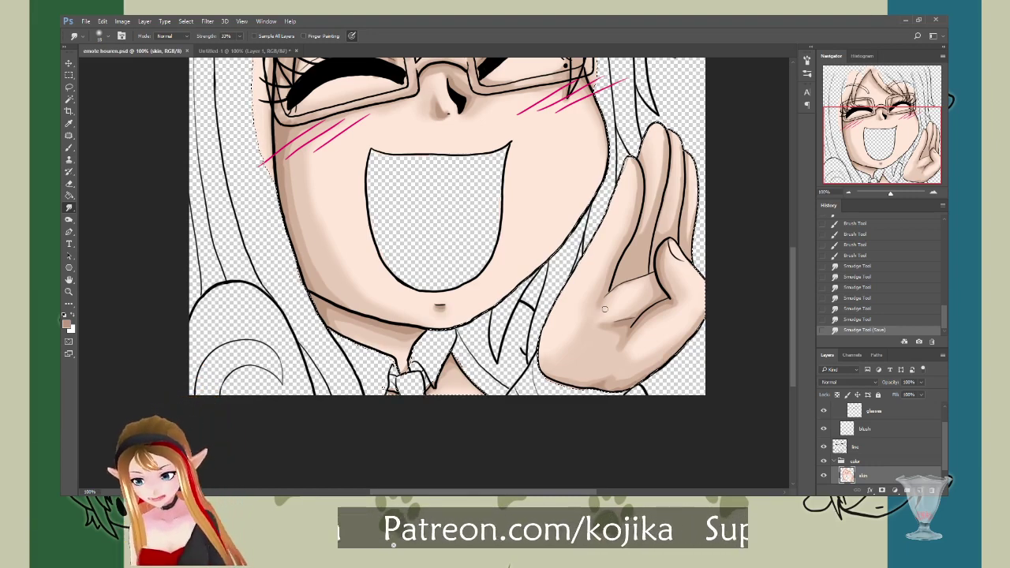
{"action": "left_click", "coordinate": [68, 147]}
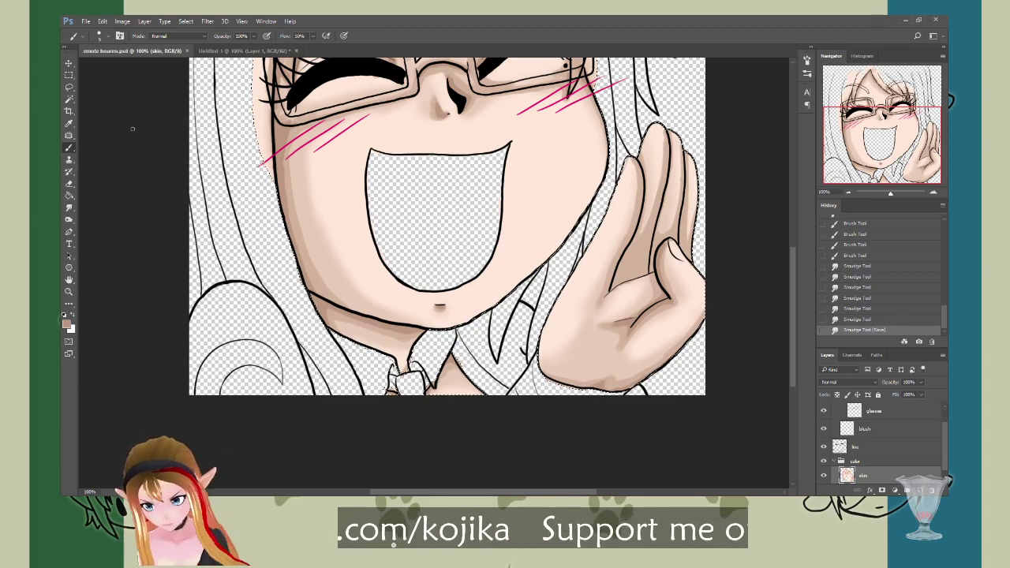
Step: Paint brown shading strokes along the inner edges of the raised hand's fingers on the skin layer
{"action": "mouse_move", "coordinate": [607, 284]}
{"action": "left_mouse_down"}
{"action": "mouse_move", "coordinate": [623, 268]}
{"action": "mouse_move", "coordinate": [615, 278]}
{"action": "left_mouse_up"}
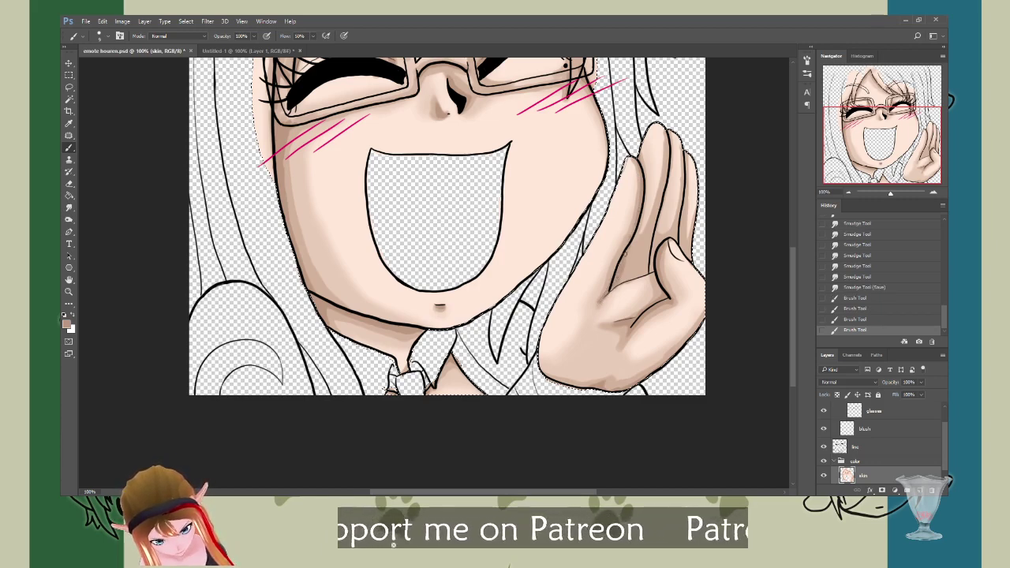
{"action": "left_click_drag", "start_coordinate": [633, 268], "coordinate": [640, 183]}
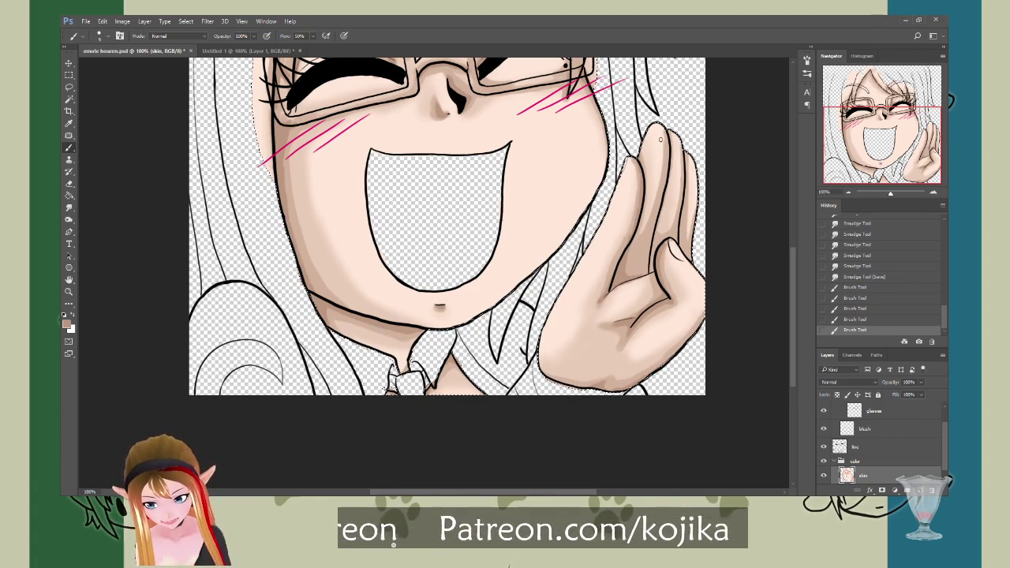
{"action": "mouse_move", "coordinate": [640, 236]}
{"action": "left_mouse_down"}
{"action": "mouse_move", "coordinate": [652, 186]}
{"action": "mouse_move", "coordinate": [654, 193]}
{"action": "left_mouse_up"}
{"action": "mouse_move", "coordinate": [645, 245]}
{"action": "left_mouse_down"}
{"action": "mouse_move", "coordinate": [654, 201]}
{"action": "mouse_move", "coordinate": [648, 243]}
{"action": "left_mouse_up"}
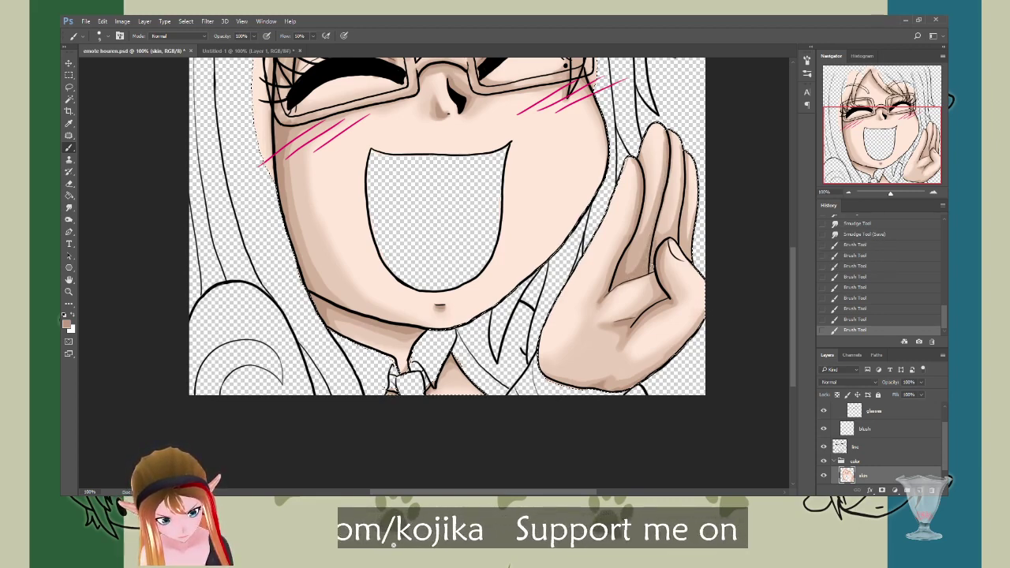
{"action": "mouse_move", "coordinate": [652, 245]}
{"action": "left_mouse_down"}
{"action": "mouse_move", "coordinate": [654, 201]}
{"action": "mouse_move", "coordinate": [655, 226]}
{"action": "left_mouse_up"}
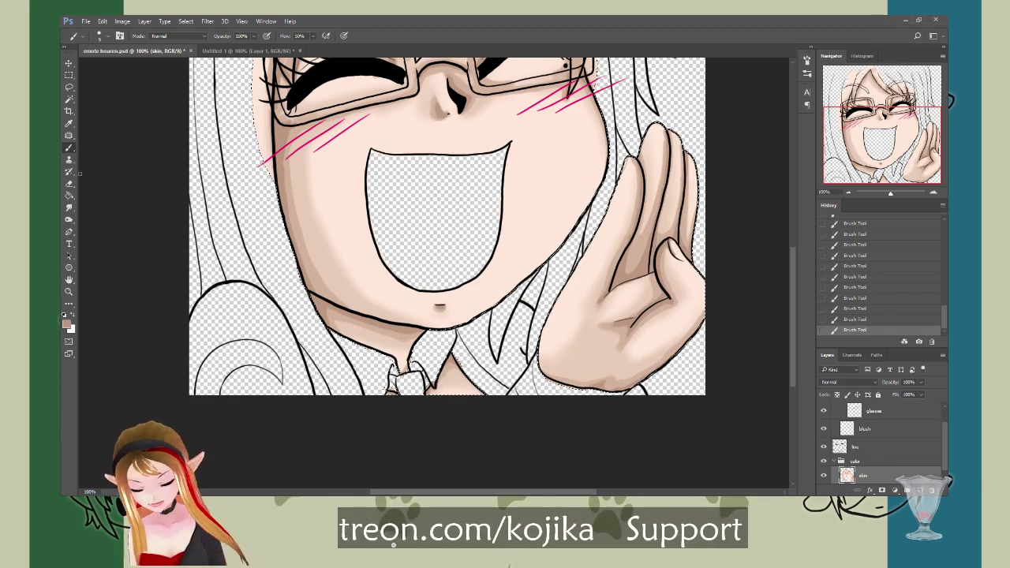
Step: Smudge the shading on the raised hand's little finger so it blends into the base skin tone
{"action": "left_click", "coordinate": [69, 209]}
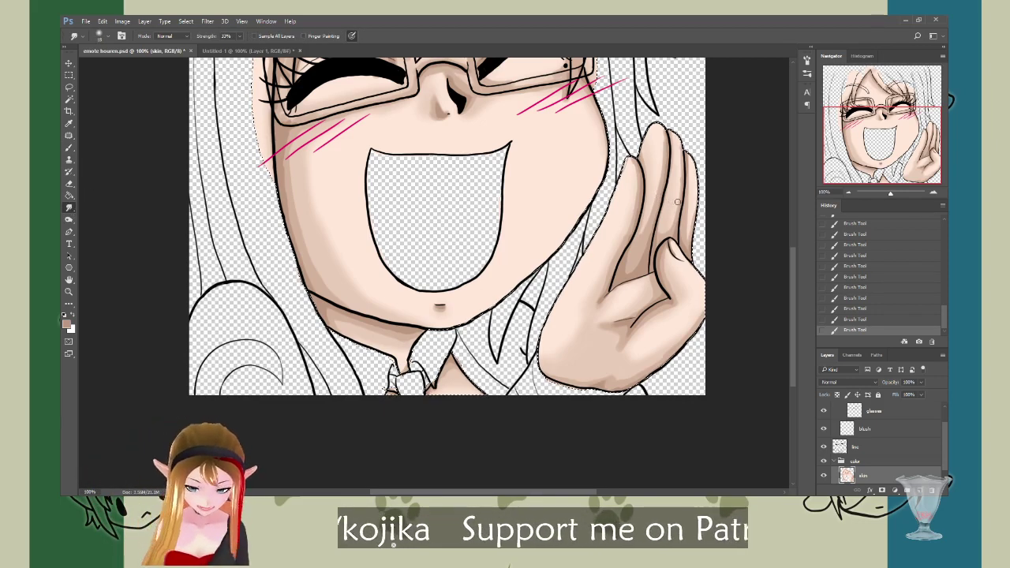
{"action": "left_click_drag", "start_coordinate": [691, 246], "coordinate": [694, 252]}
{"action": "left_click_drag", "start_coordinate": [693, 246], "coordinate": [694, 251]}
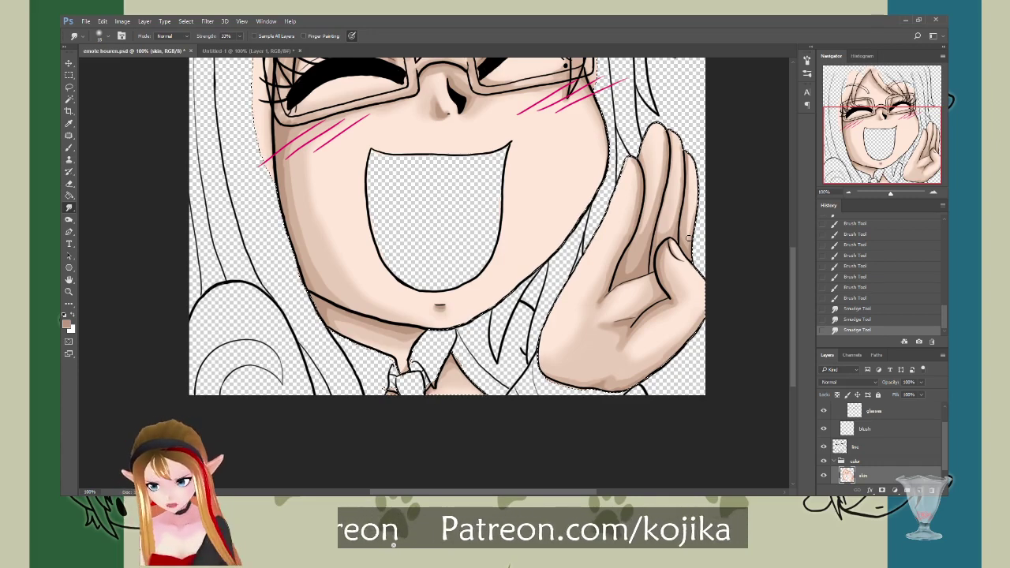
Step: Set up a large soft brush in a darker brown with 18% flow and save the document
{"action": "key", "text": "i"}
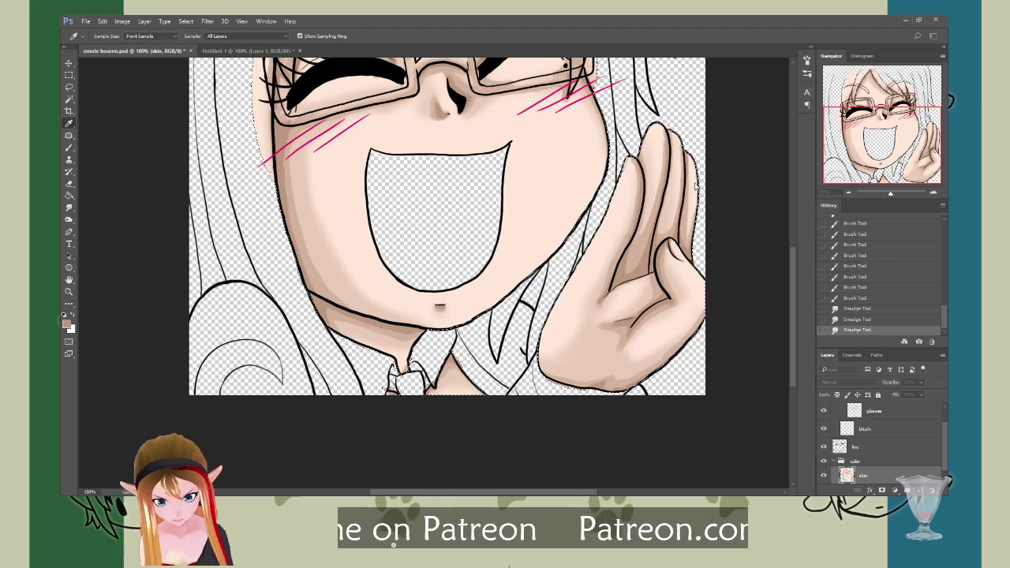
{"action": "key", "text": "r"}
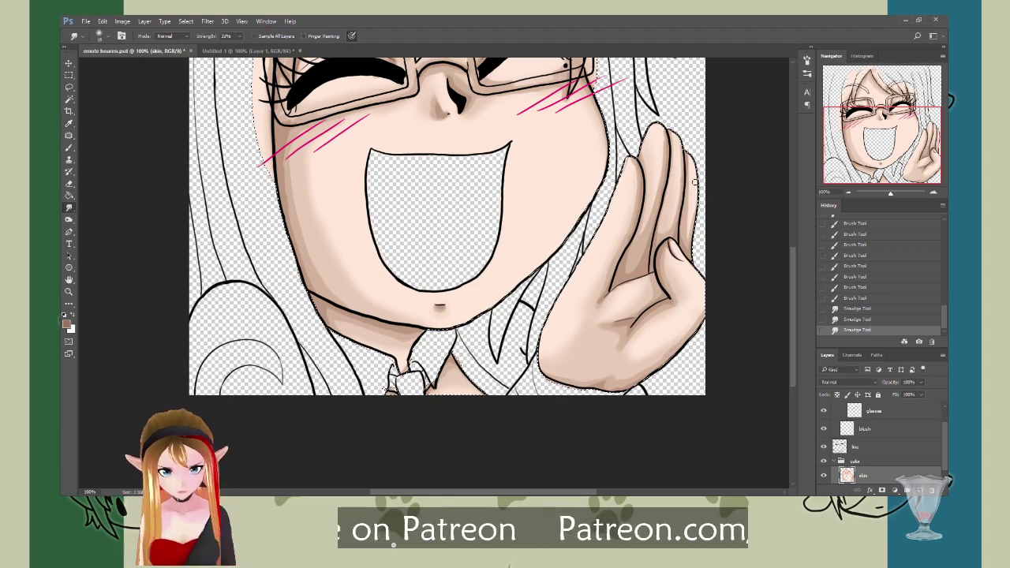
{"action": "left_click", "coordinate": [69, 147]}
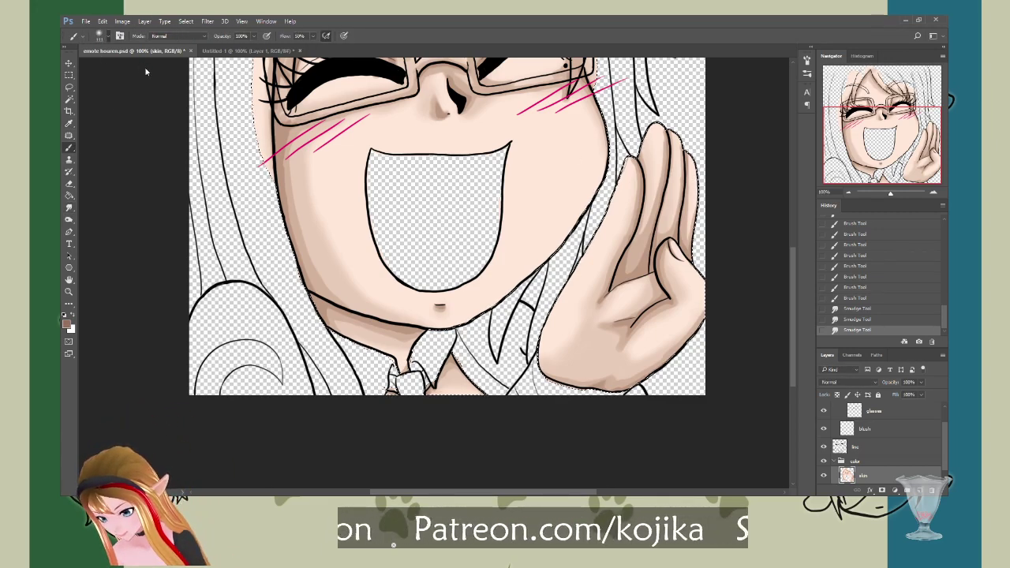
{"action": "left_click", "coordinate": [231, 139]}
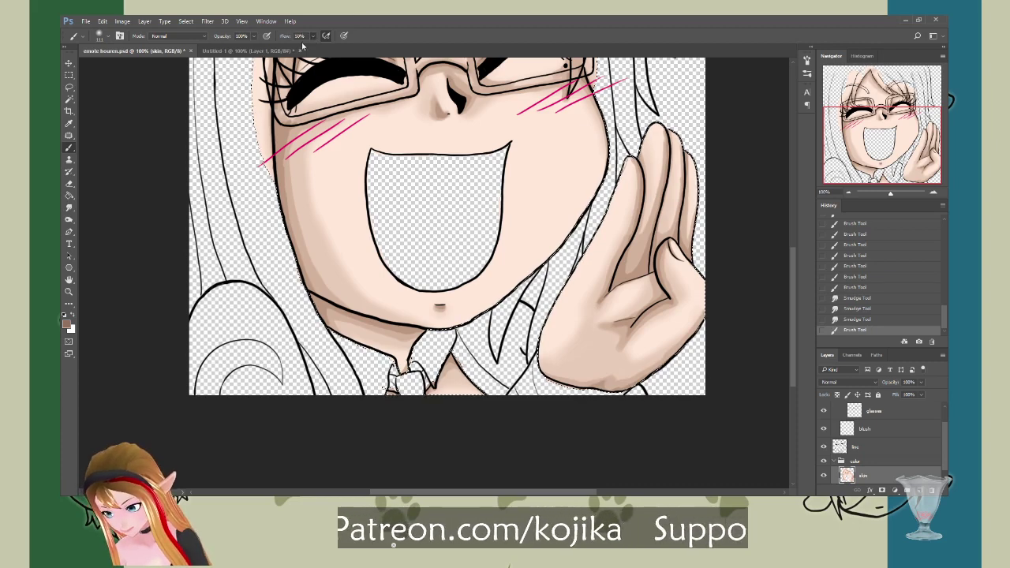
{"action": "left_click", "coordinate": [236, 122]}
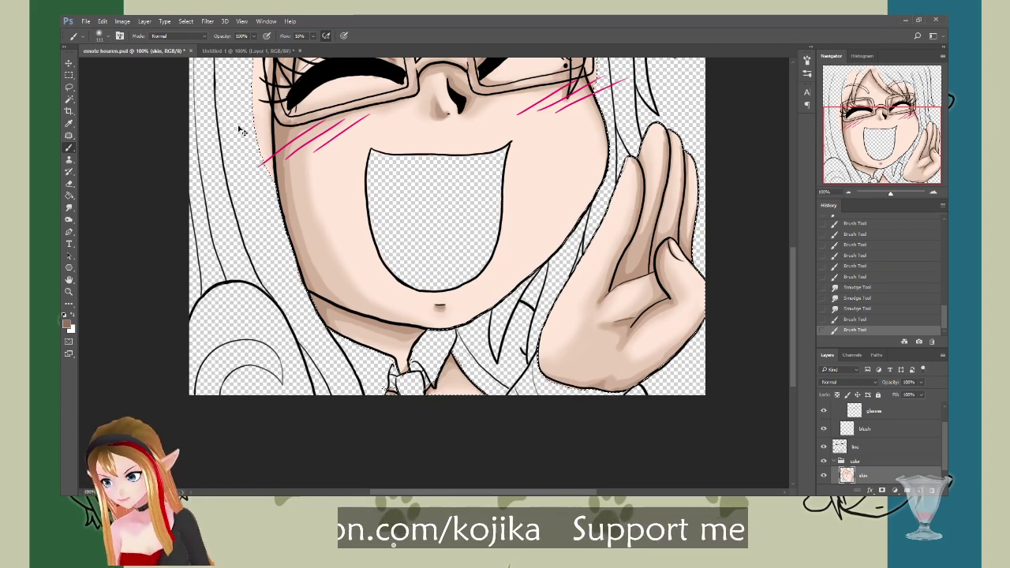
{"action": "key", "text": "ctrl+s"}
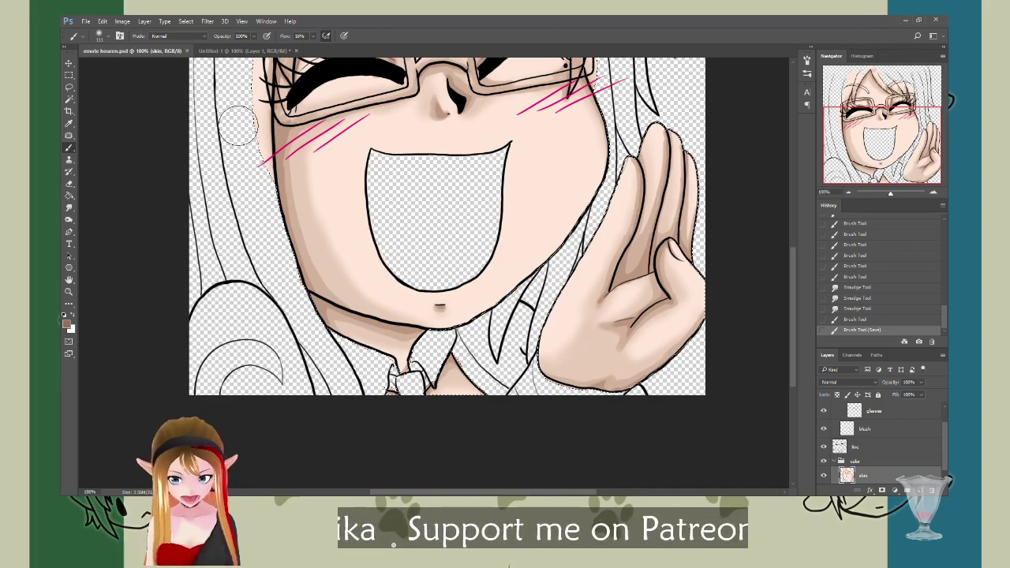
Step: Softly shade the forehead along the hair fringe and the skin around the eyebrows and glasses
{"action": "scroll", "coordinate": [792, 250], "scroll_direction": "up", "scroll_amount": 2}
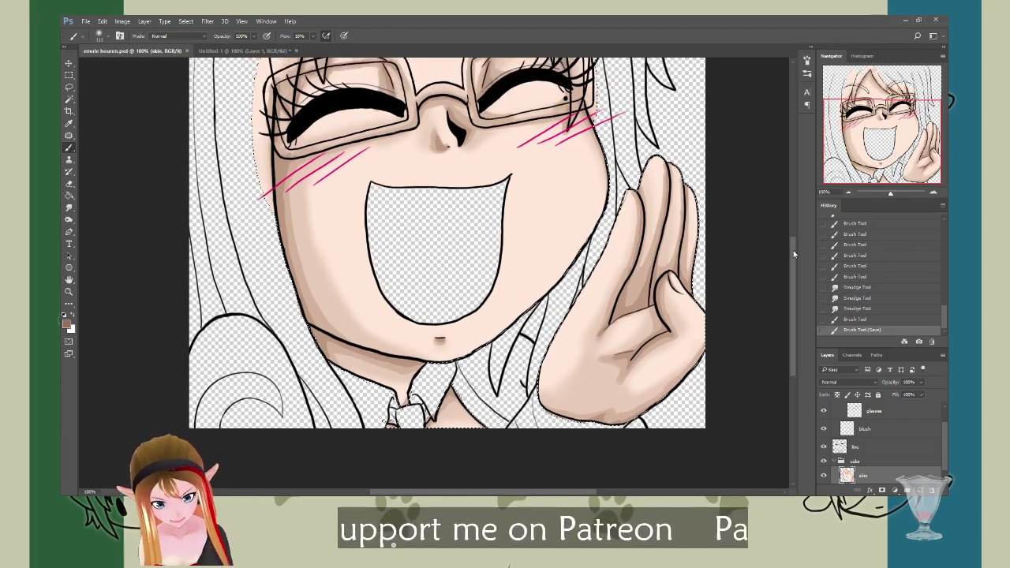
{"action": "scroll", "coordinate": [793, 250], "scroll_direction": "up", "scroll_amount": 8}
{"action": "mouse_move", "coordinate": [433, 77]}
{"action": "left_mouse_down"}
{"action": "mouse_move", "coordinate": [353, 167]}
{"action": "mouse_move", "coordinate": [339, 221]}
{"action": "mouse_move", "coordinate": [415, 75]}
{"action": "mouse_move", "coordinate": [347, 205]}
{"action": "left_mouse_up"}
{"action": "mouse_move", "coordinate": [402, 107]}
{"action": "left_mouse_down"}
{"action": "mouse_move", "coordinate": [418, 185]}
{"action": "mouse_move", "coordinate": [481, 205]}
{"action": "left_mouse_up"}
{"action": "left_click_drag", "start_coordinate": [473, 158], "coordinate": [521, 197]}
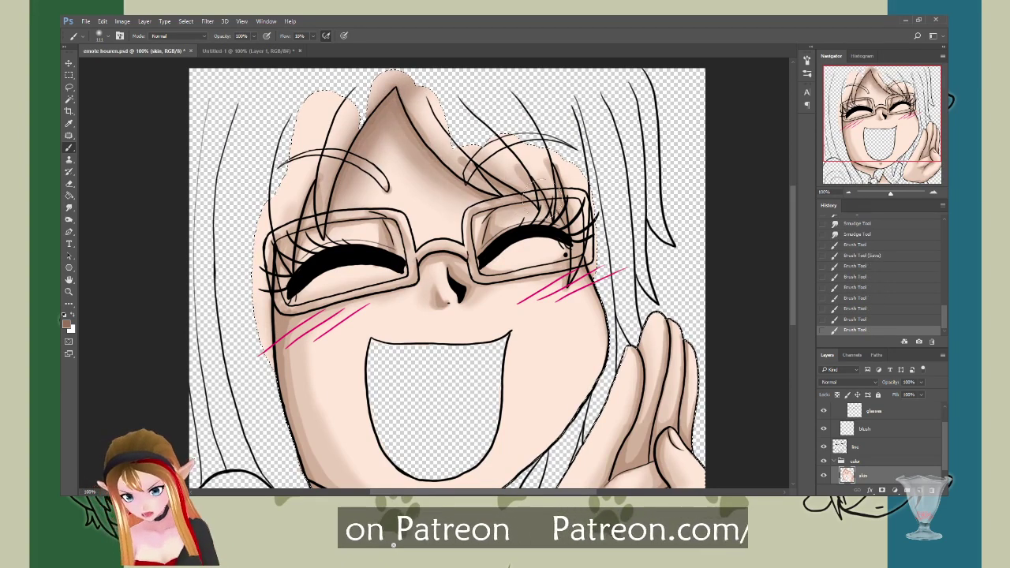
{"action": "mouse_move", "coordinate": [516, 161]}
{"action": "left_mouse_down"}
{"action": "mouse_move", "coordinate": [552, 204]}
{"action": "mouse_move", "coordinate": [554, 187]}
{"action": "left_mouse_up"}
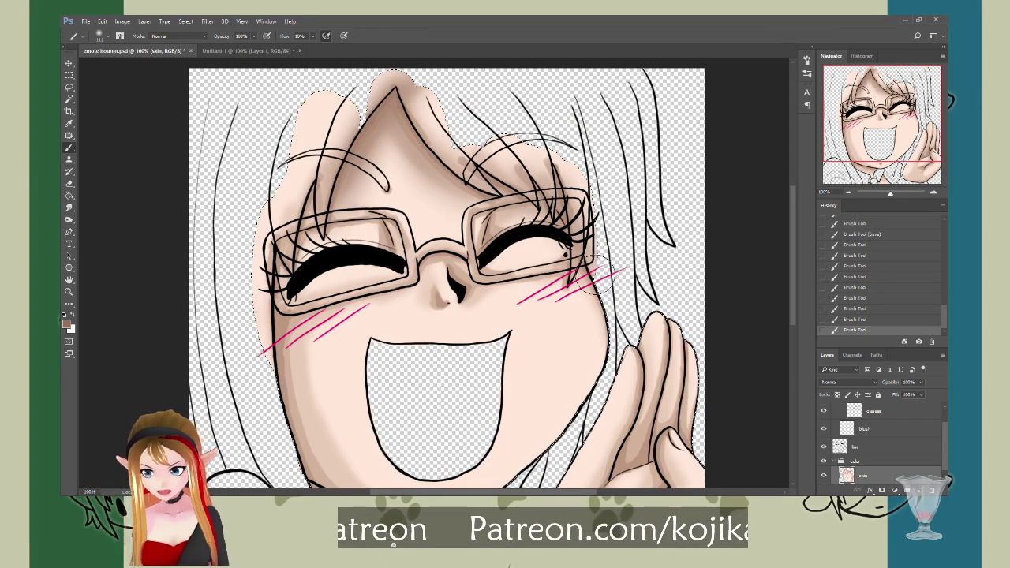
{"action": "left_click_drag", "start_coordinate": [336, 147], "coordinate": [324, 175]}
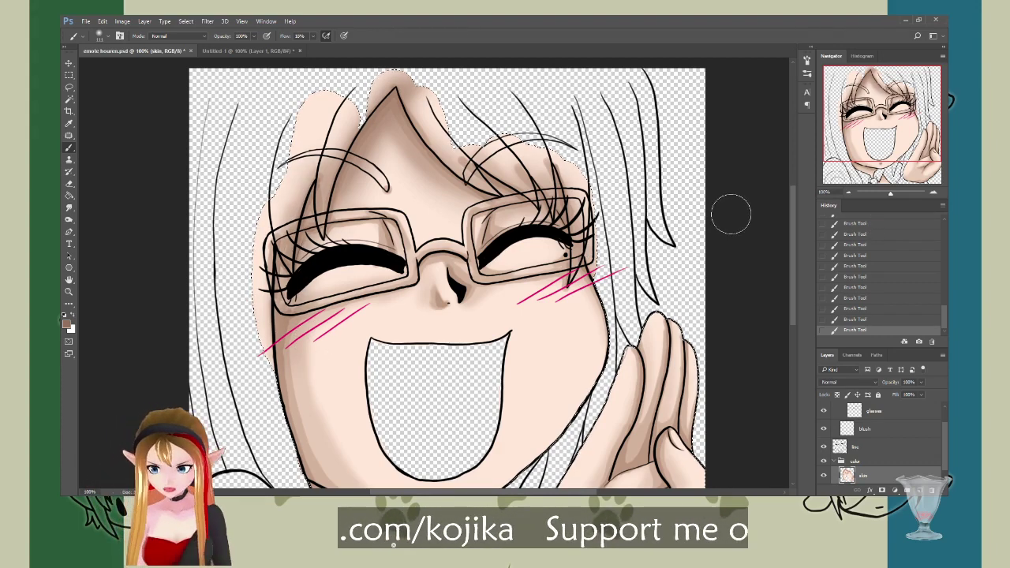
Step: Build up soft brown shading along the shadowed side of the face, from the cheek down to the jaw and neck
{"action": "left_click_drag", "start_coordinate": [789, 217], "coordinate": [793, 281]}
{"action": "scroll", "coordinate": [792, 280], "scroll_direction": "down", "scroll_amount": 2}
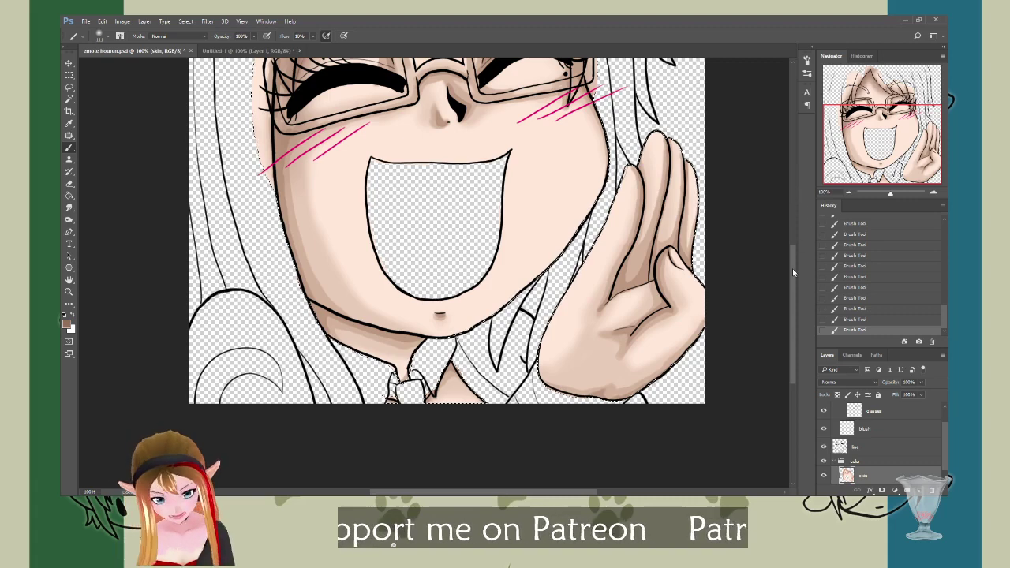
{"action": "left_click_drag", "start_coordinate": [792, 269], "coordinate": [791, 249]}
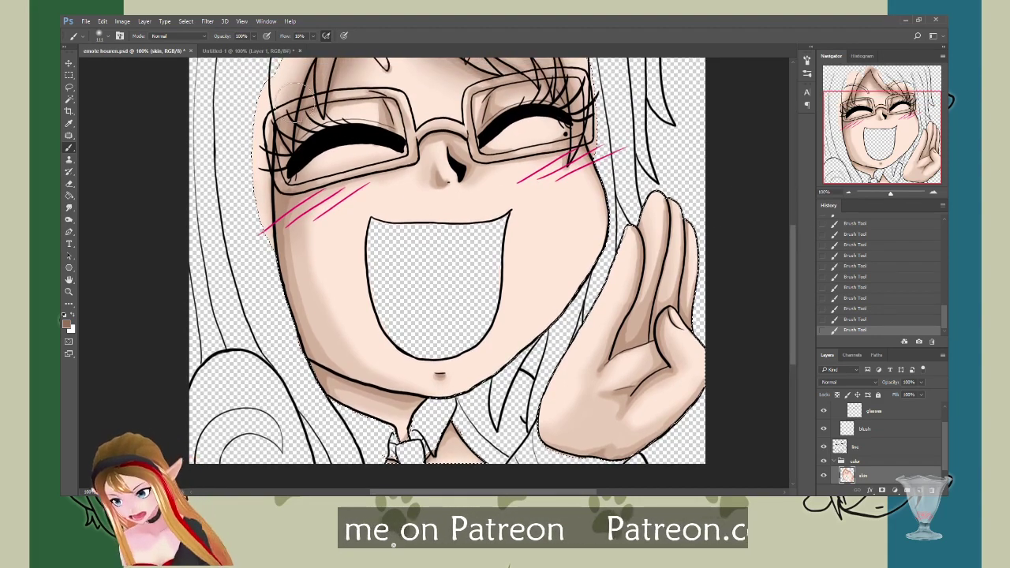
{"action": "left_click_drag", "start_coordinate": [318, 352], "coordinate": [342, 364]}
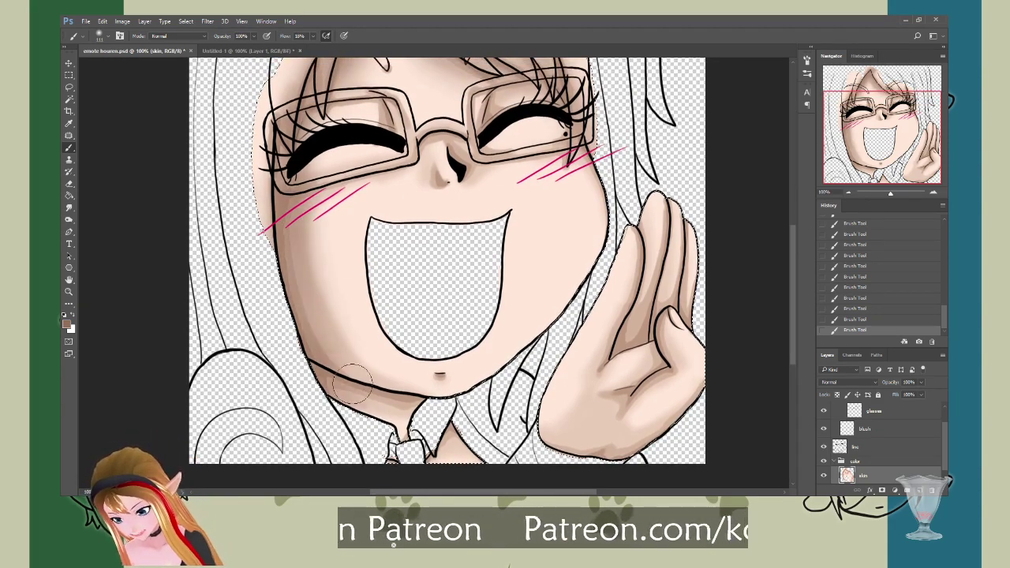
{"action": "left_click_drag", "start_coordinate": [348, 247], "coordinate": [360, 356]}
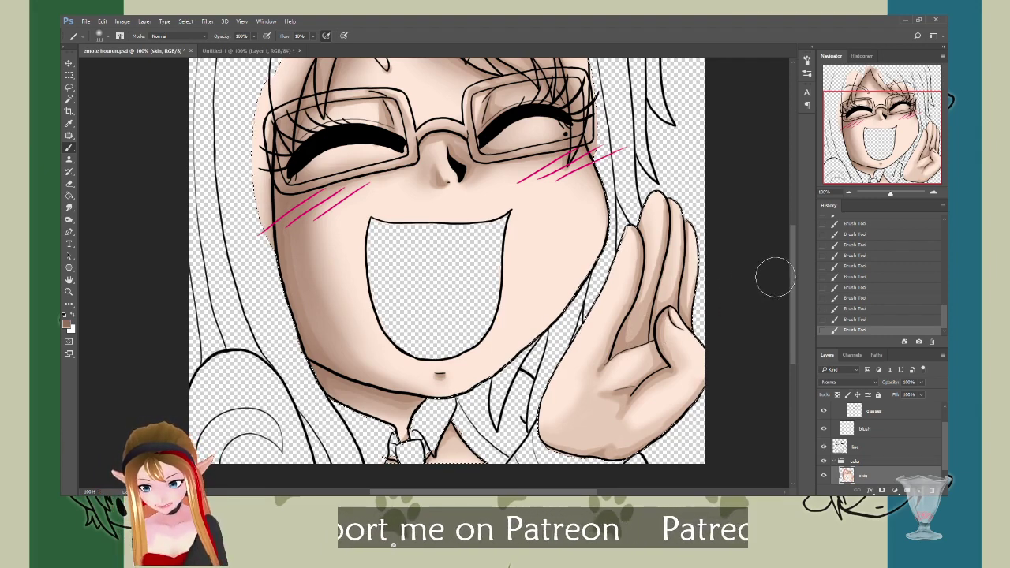
Step: Deepen the soft shading on the raised hand's fingers and palm with a smaller brush, and save the document
{"action": "left_click_drag", "start_coordinate": [793, 248], "coordinate": [790, 290]}
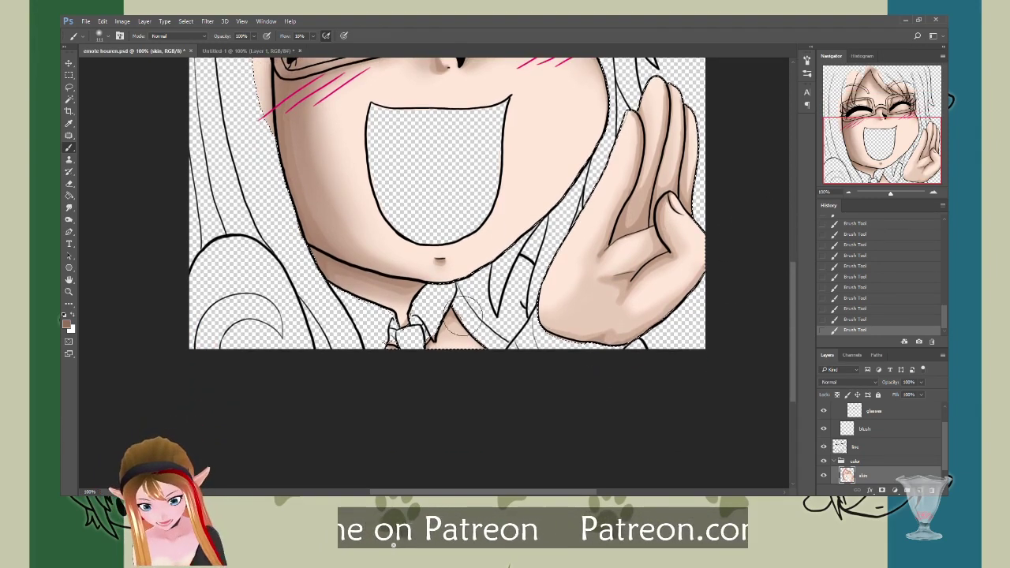
{"action": "left_click_drag", "start_coordinate": [614, 228], "coordinate": [628, 172]}
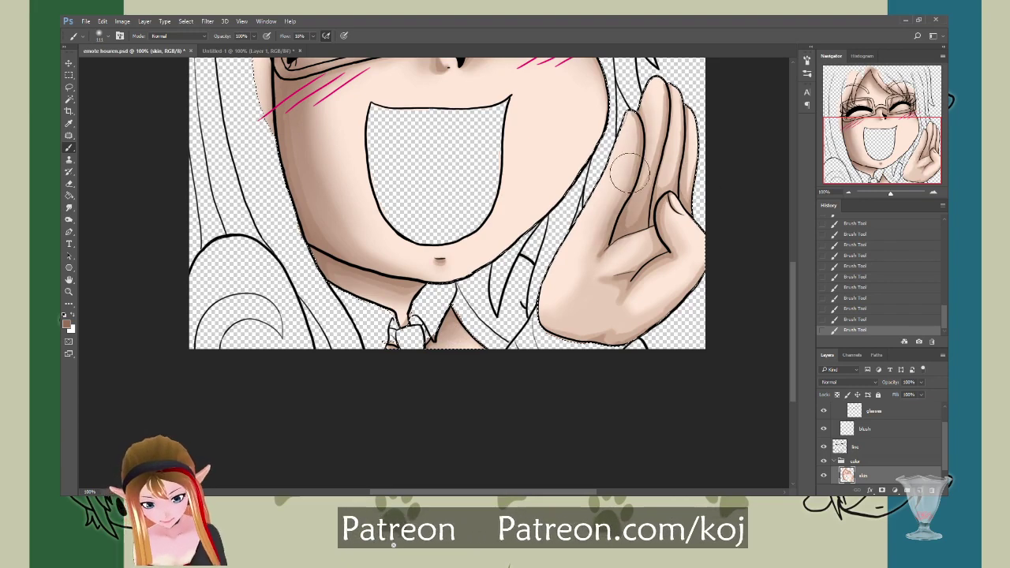
{"action": "left_click_drag", "start_coordinate": [655, 209], "coordinate": [669, 104]}
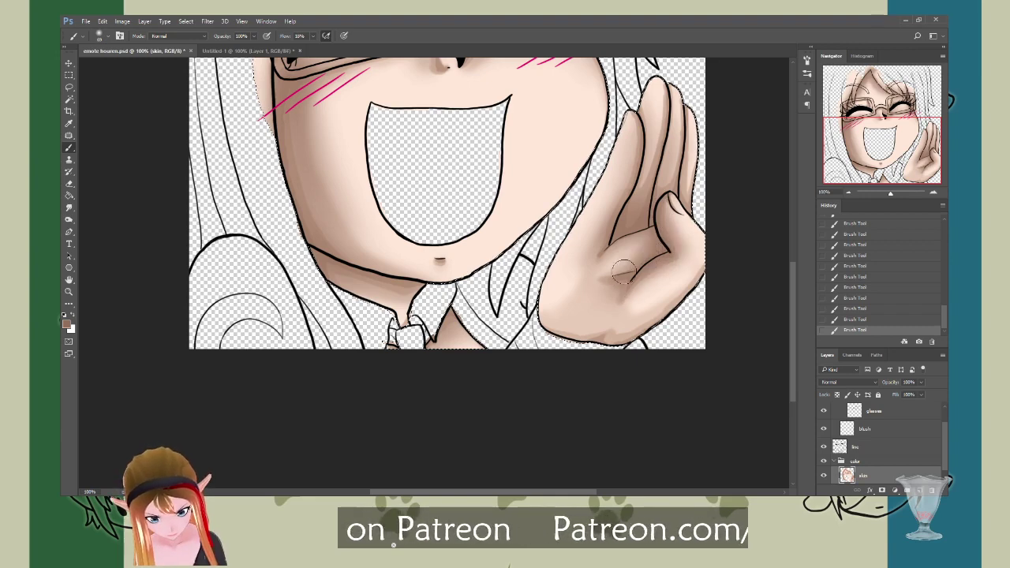
{"action": "left_click_drag", "start_coordinate": [596, 253], "coordinate": [631, 235]}
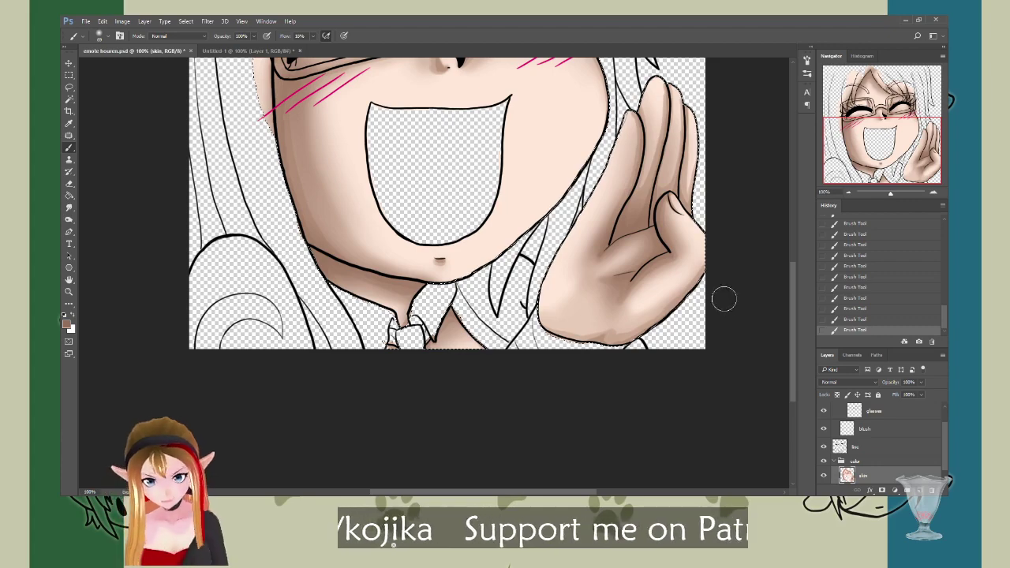
{"action": "scroll", "coordinate": [785, 268], "scroll_direction": "up", "scroll_amount": 6}
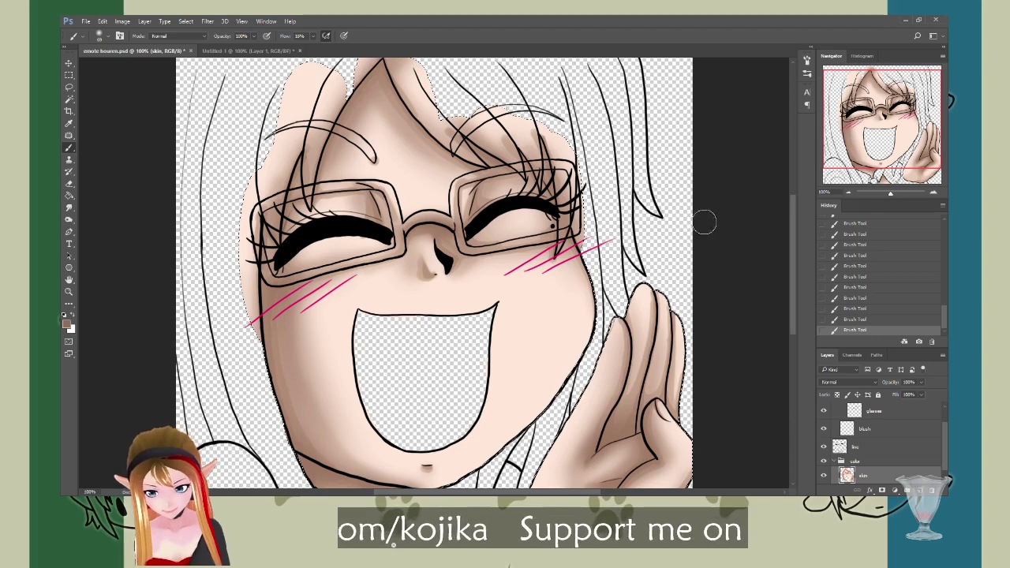
{"action": "left_click_drag", "start_coordinate": [794, 253], "coordinate": [794, 234]}
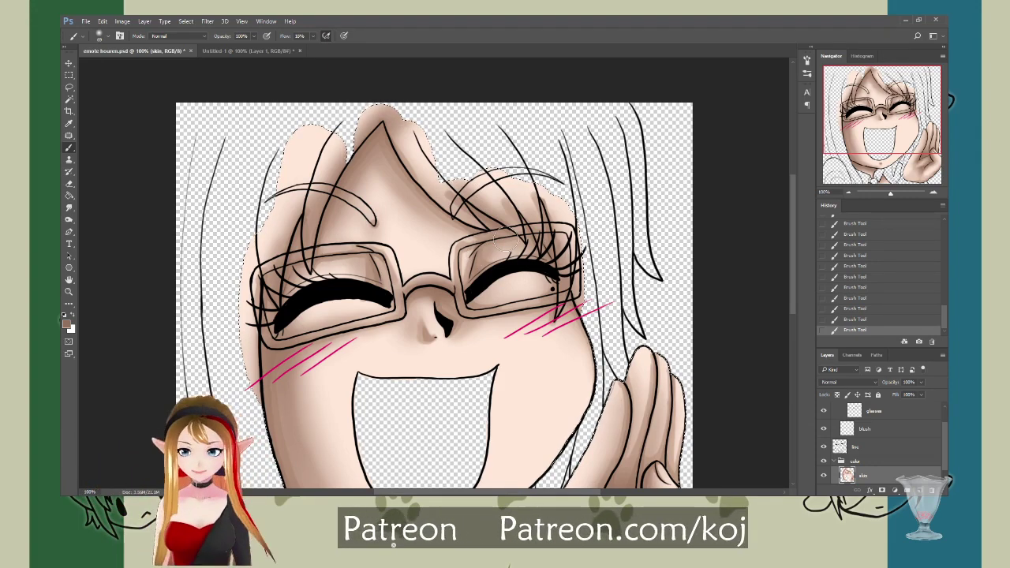
{"action": "key", "text": "ctrl+s"}
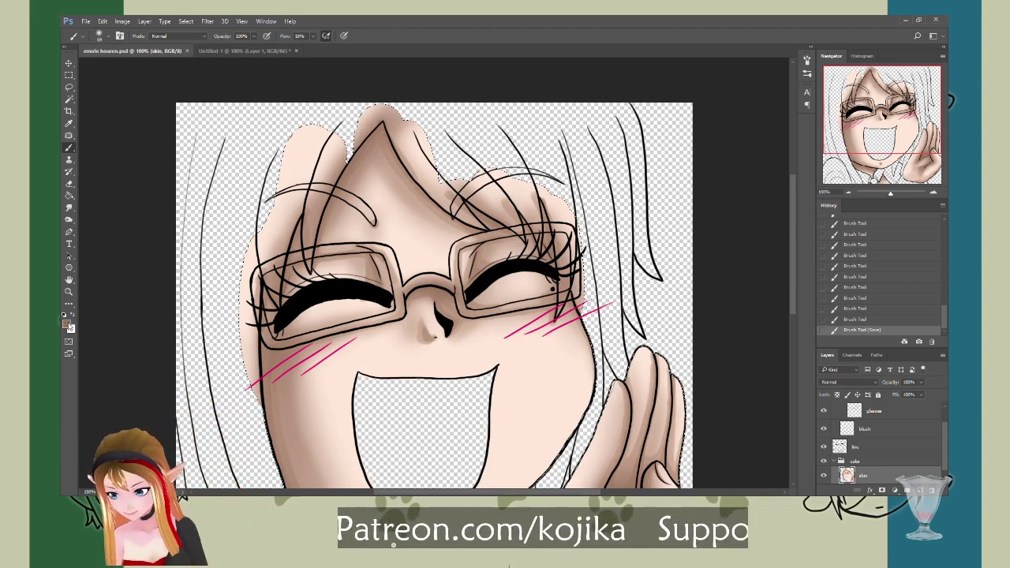
Step: Pick a darker brown and paint deeper shadows with a small soft brush under the fringe and beside the glasses
{"action": "key", "text": "i"}
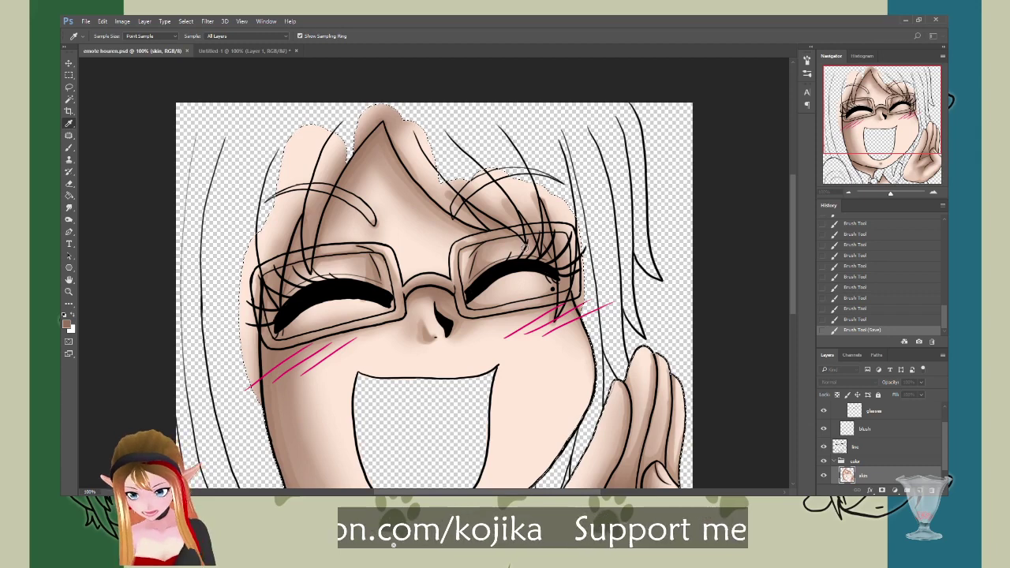
{"action": "key", "text": "b"}
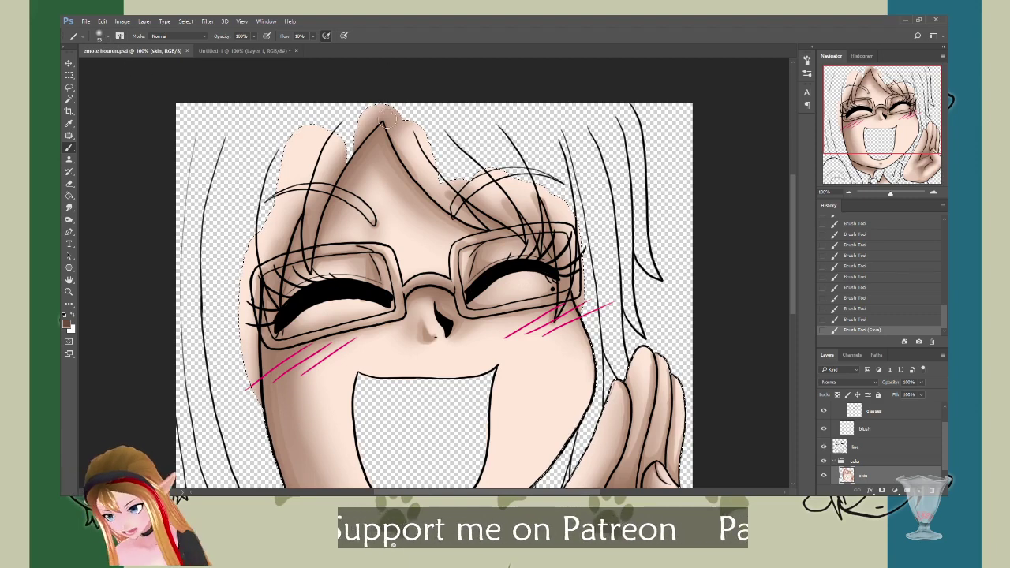
{"action": "left_click_drag", "start_coordinate": [384, 129], "coordinate": [405, 144]}
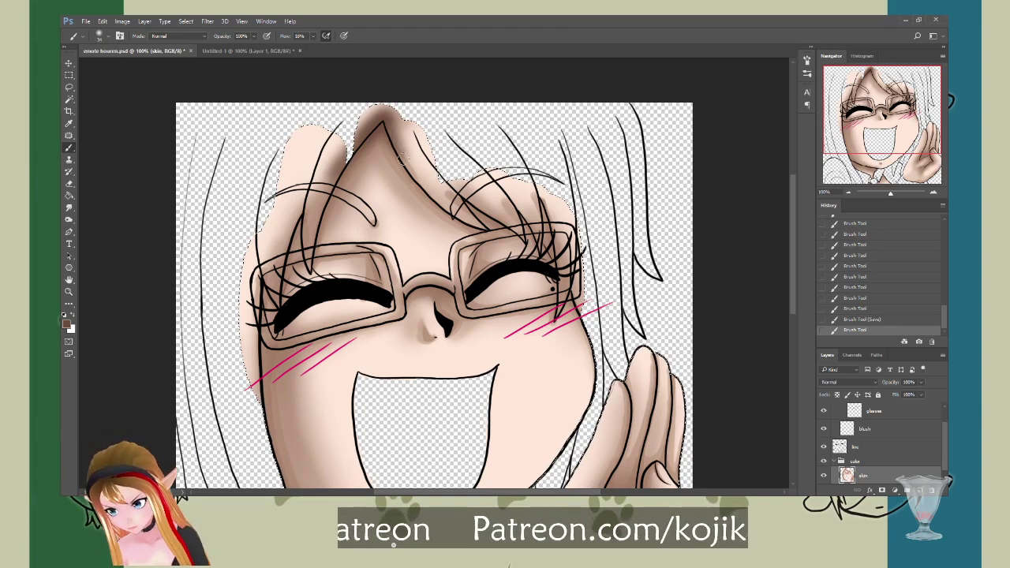
{"action": "left_click_drag", "start_coordinate": [326, 204], "coordinate": [306, 233]}
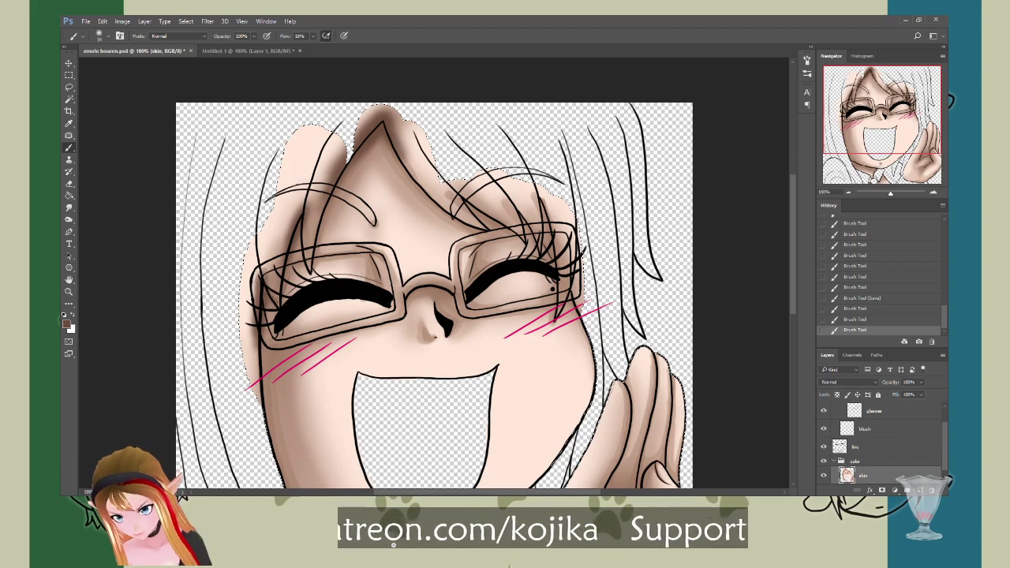
{"action": "left_click_drag", "start_coordinate": [265, 271], "coordinate": [269, 275]}
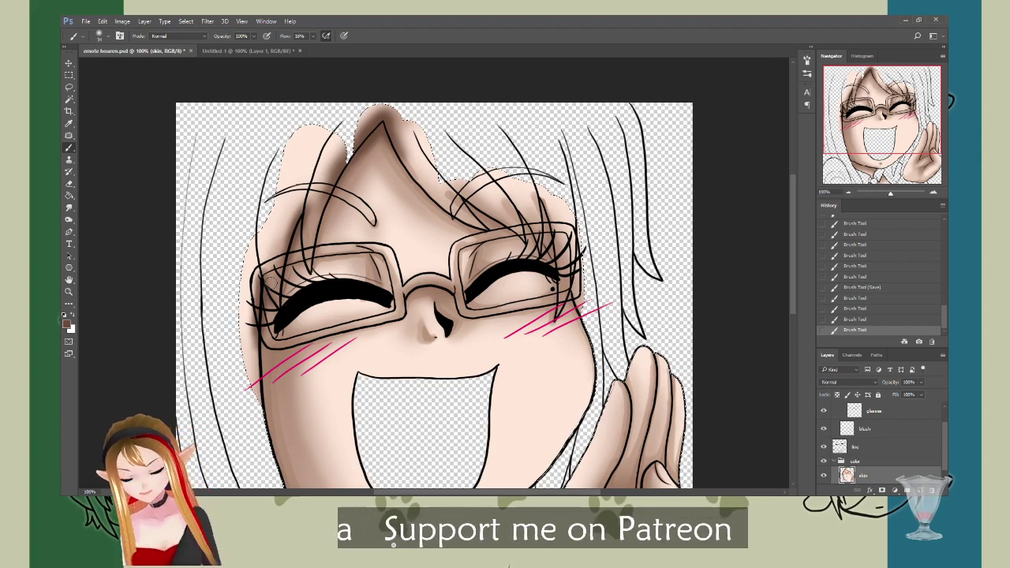
{"action": "mouse_move", "coordinate": [507, 207]}
{"action": "left_mouse_down"}
{"action": "mouse_move", "coordinate": [530, 235]}
{"action": "mouse_move", "coordinate": [552, 193]}
{"action": "mouse_move", "coordinate": [560, 300]}
{"action": "mouse_move", "coordinate": [571, 263]}
{"action": "left_mouse_up"}
Step: Paint small dark brown shadows beside the nose and around the mark on the chin with the soft brush
{"action": "left_click_drag", "start_coordinate": [793, 313], "coordinate": [794, 364]}
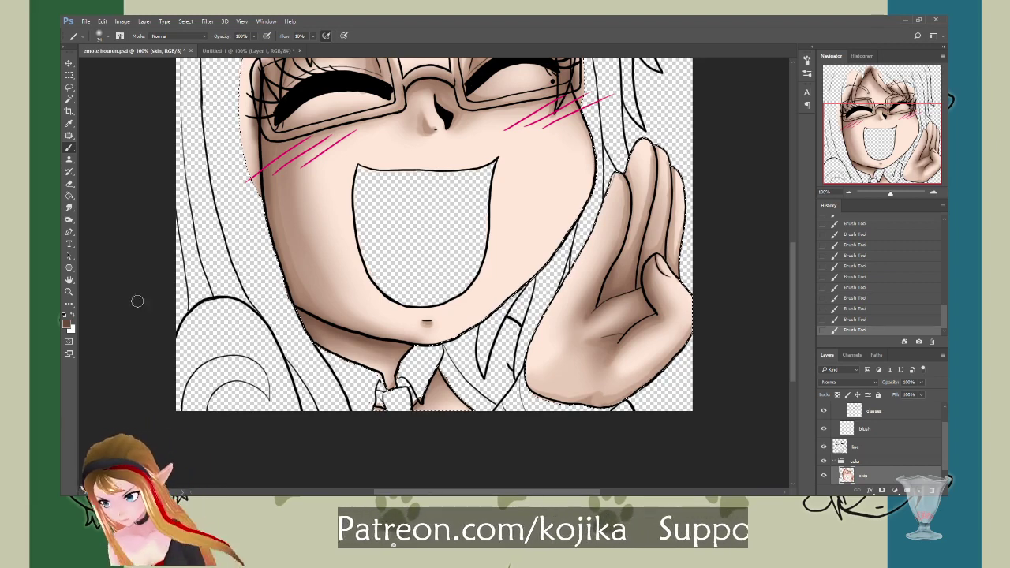
{"action": "left_click", "coordinate": [68, 123]}
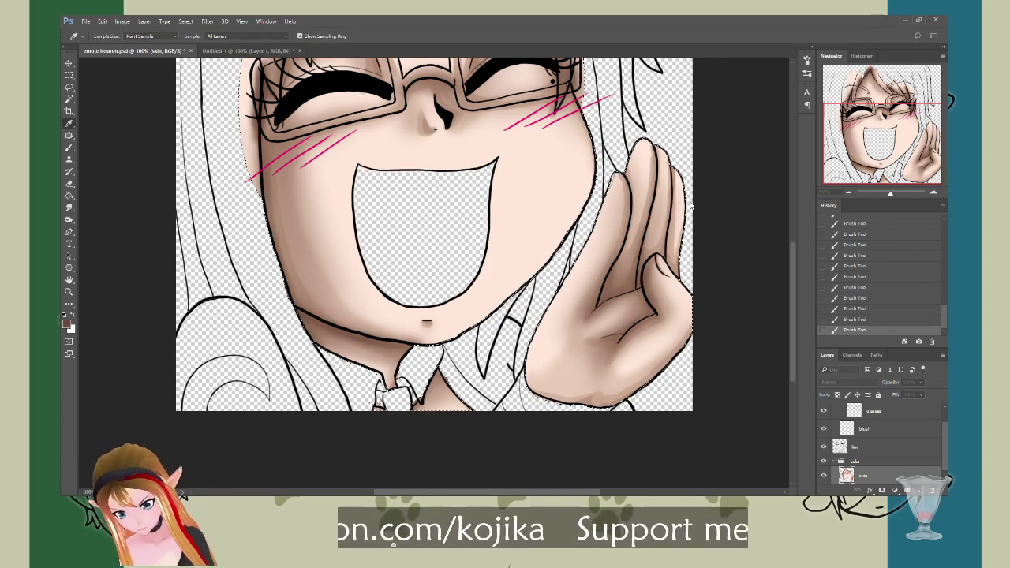
{"action": "key", "text": "b"}
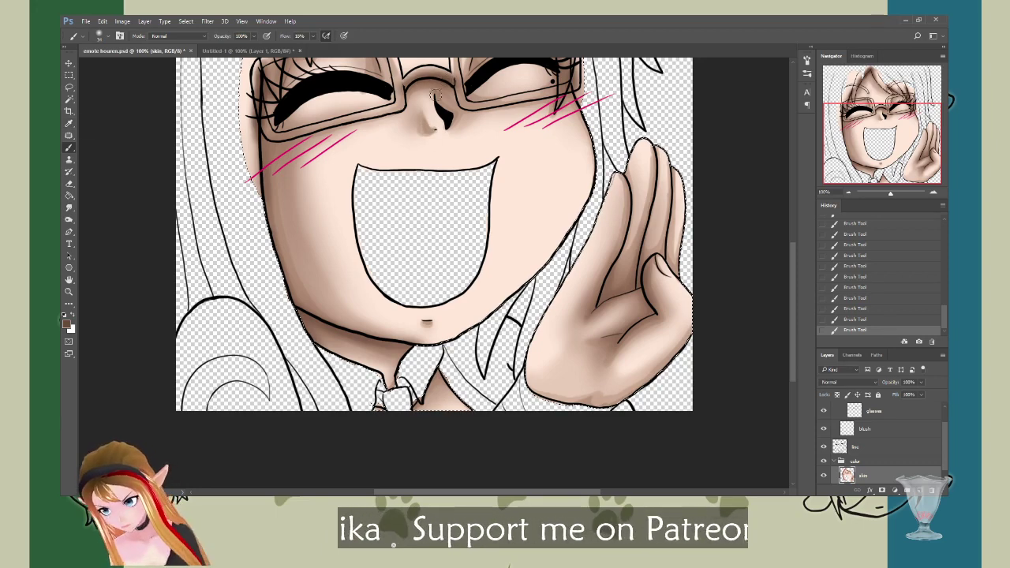
{"action": "left_click_drag", "start_coordinate": [436, 95], "coordinate": [453, 121]}
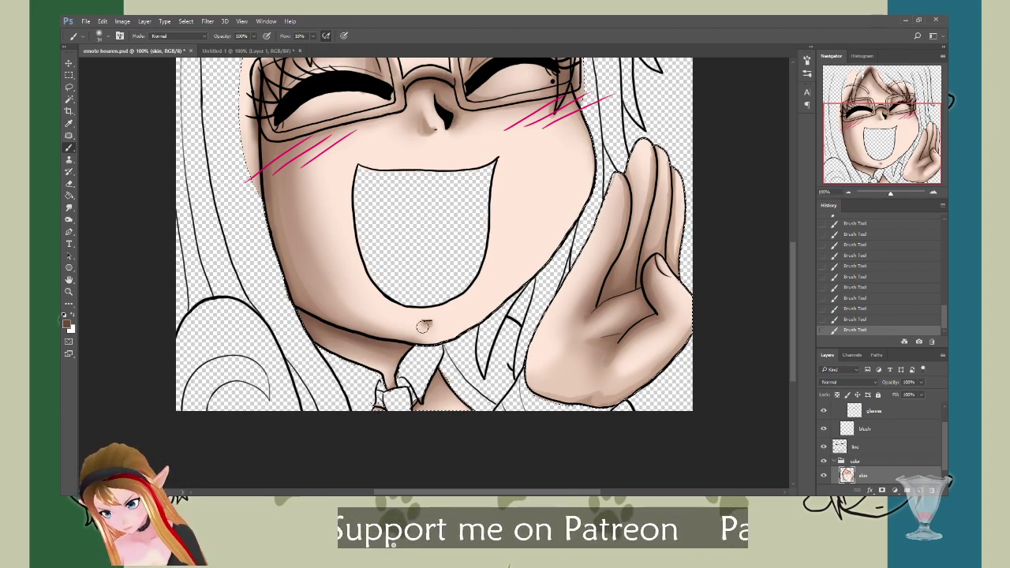
Step: Blend the shading on the nose and raised hand with light and mid skin tones sampled from the drawing, using a larger soft brush
{"action": "left_click", "coordinate": [69, 123]}
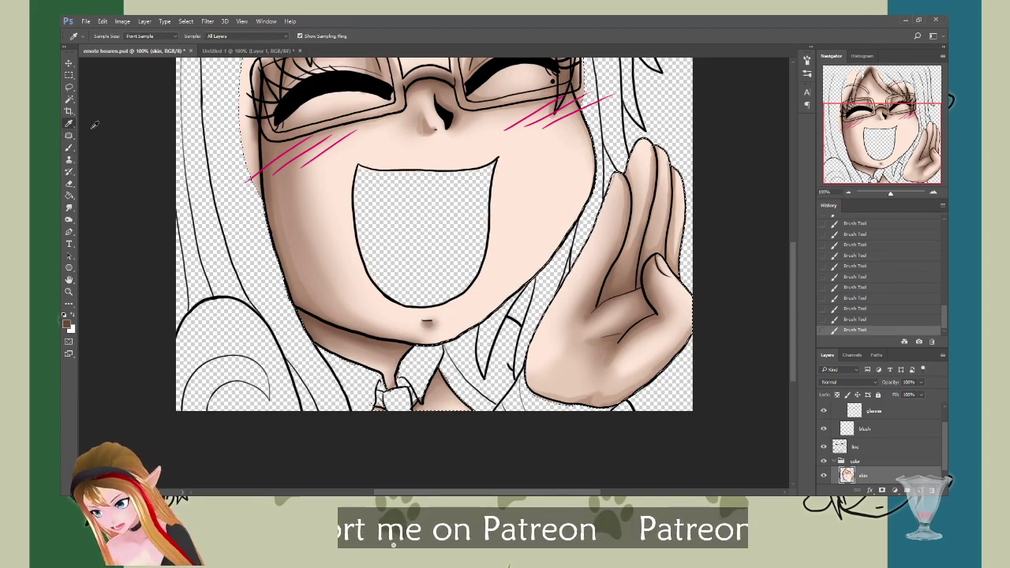
{"action": "left_click", "coordinate": [527, 194]}
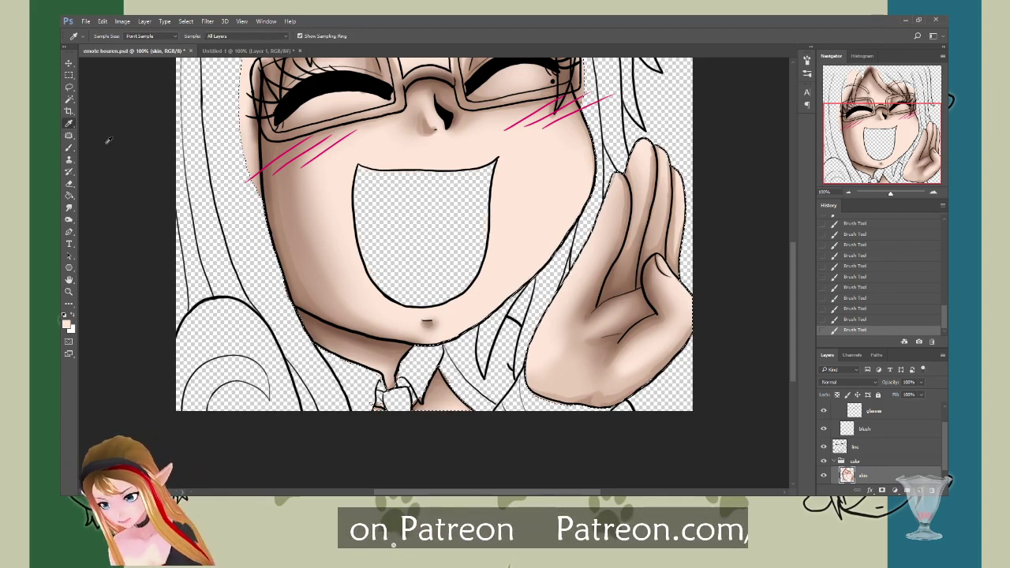
{"action": "left_click", "coordinate": [68, 147]}
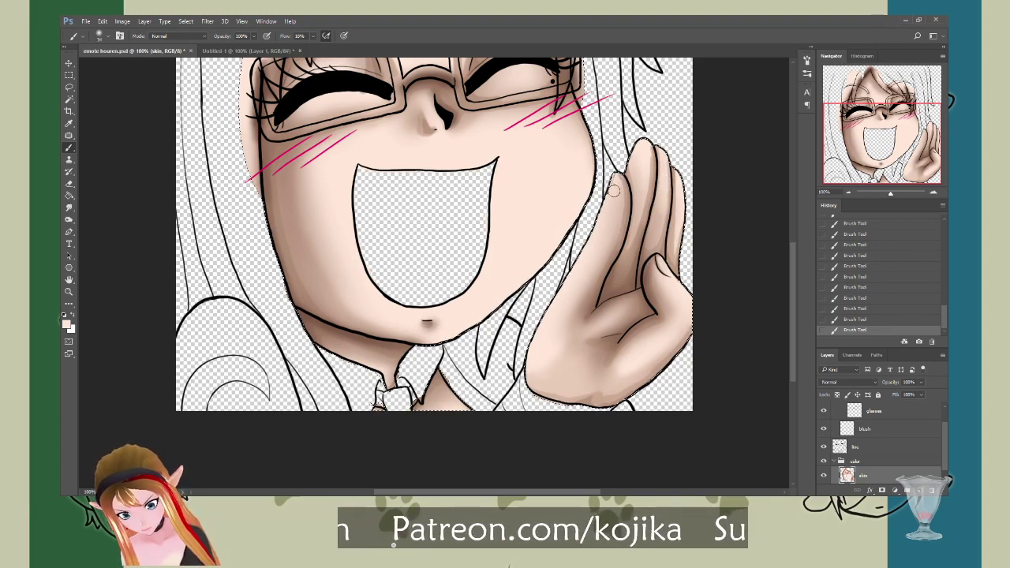
{"action": "key", "text": "bracketright"}
{"action": "key", "text": "bracketright"}
{"action": "key", "text": "bracketright"}
{"action": "key", "text": "bracketright"}
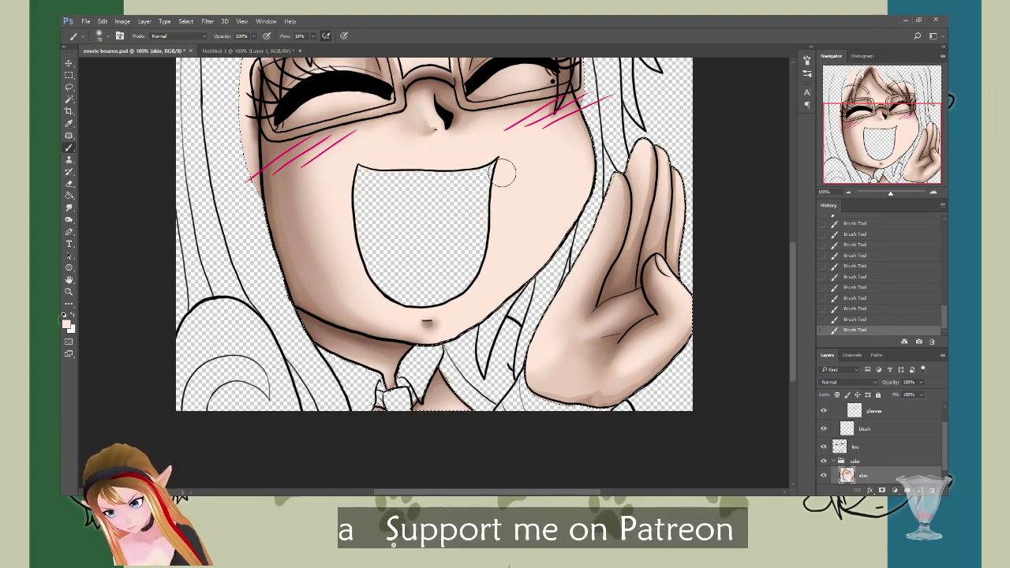
{"action": "left_click", "coordinate": [69, 123]}
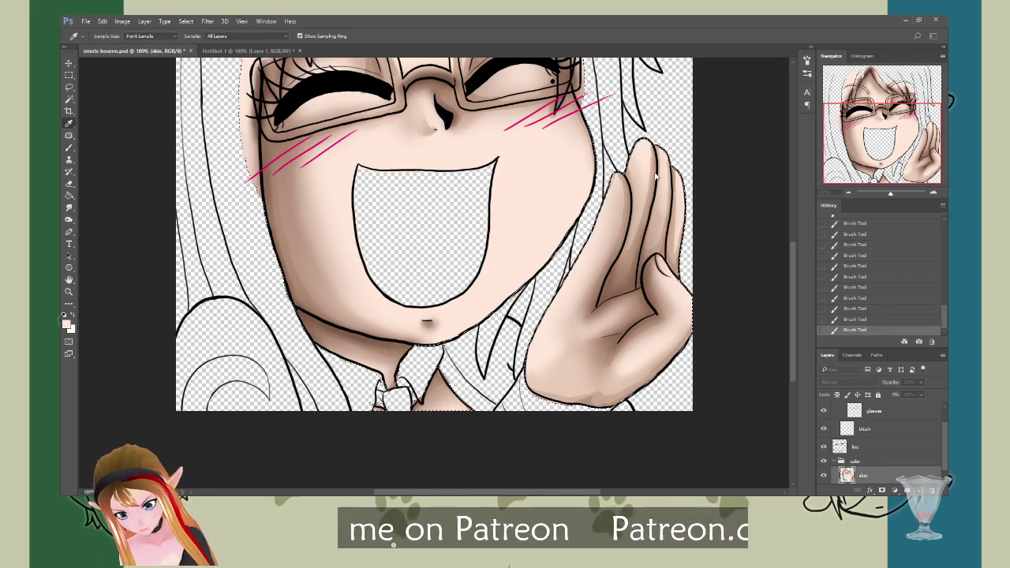
{"action": "key", "text": "b"}
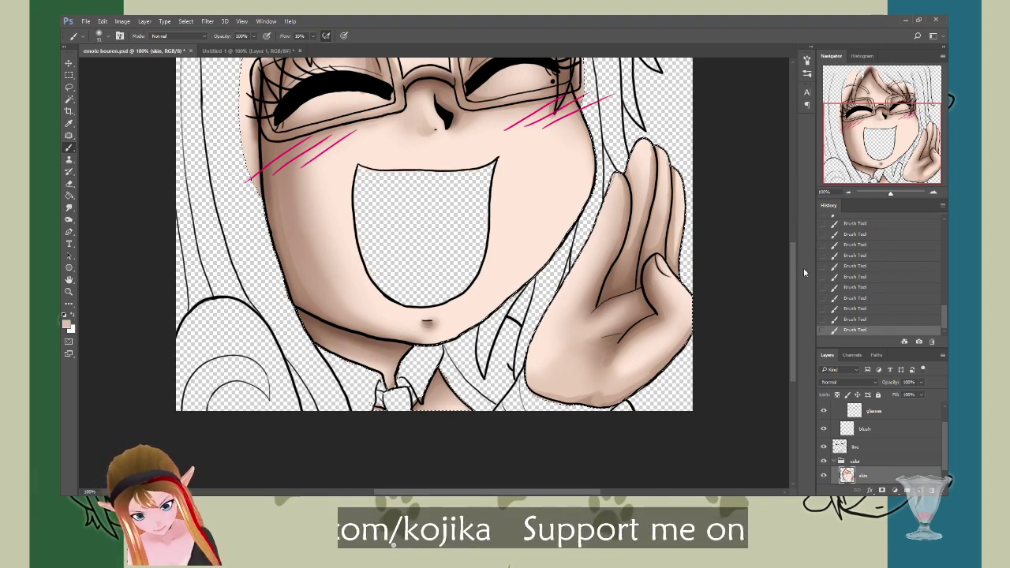
Step: Paint a soft near-white highlight on the cheek beside the mouth, deselect the skin area and save the document
{"action": "left_click_drag", "start_coordinate": [794, 282], "coordinate": [794, 260]}
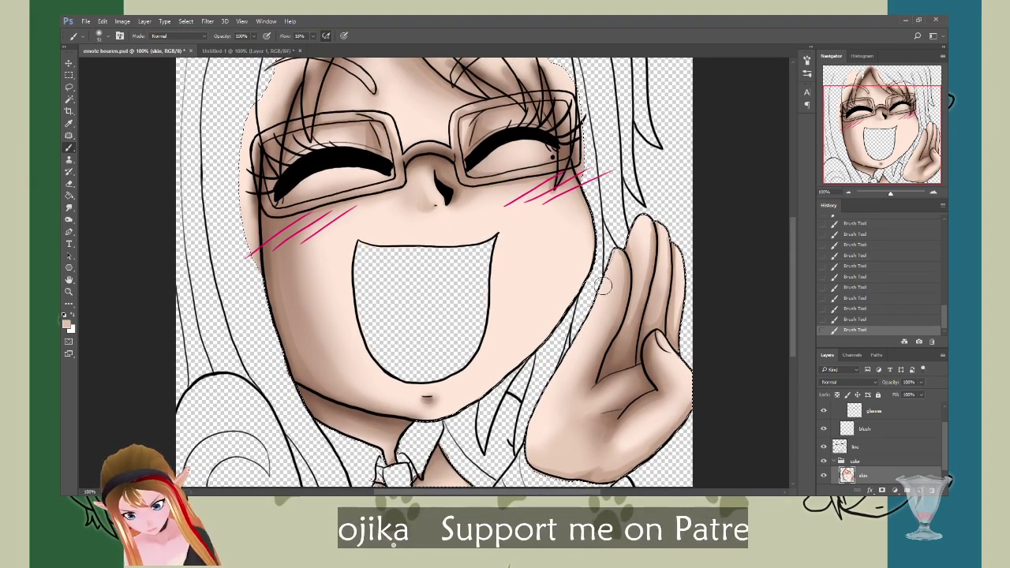
{"action": "key", "text": "i"}
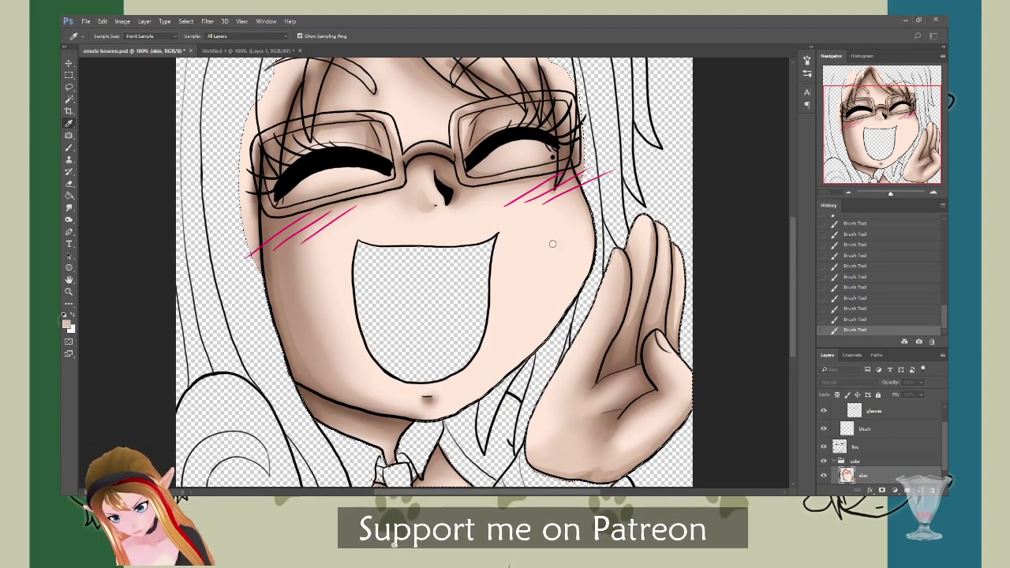
{"action": "left_click", "coordinate": [515, 164]}
{"action": "key", "text": "b"}
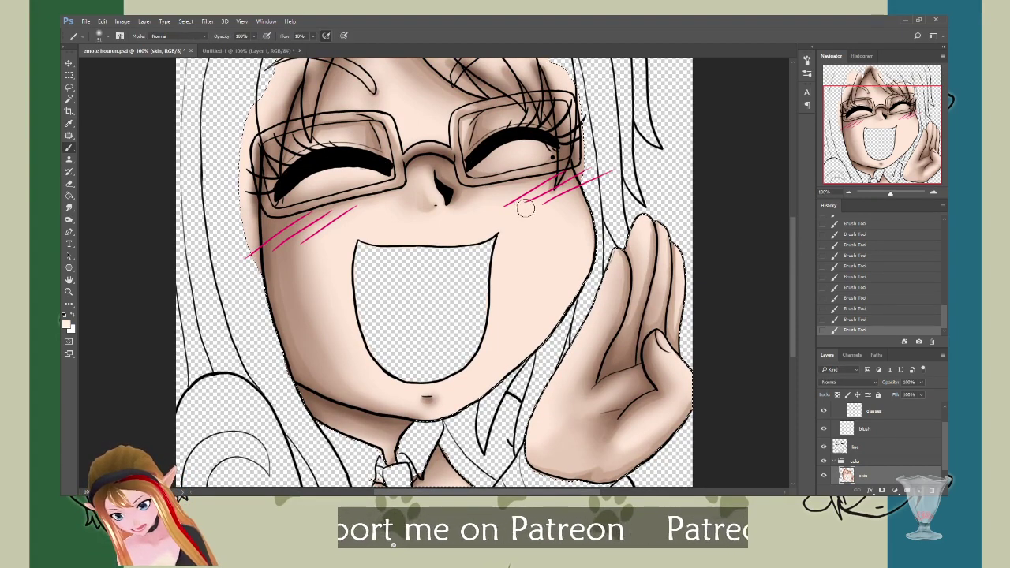
{"action": "mouse_move", "coordinate": [533, 235]}
{"action": "left_mouse_down"}
{"action": "mouse_move", "coordinate": [520, 210]}
{"action": "mouse_move", "coordinate": [555, 207]}
{"action": "left_mouse_up"}
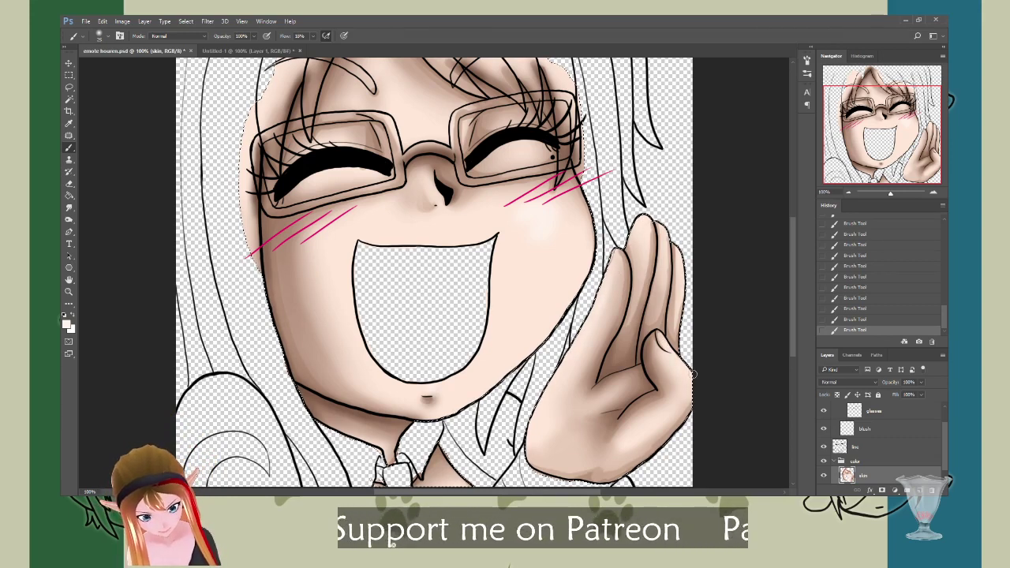
{"action": "scroll", "coordinate": [575, 236], "scroll_direction": "down", "scroll_amount": 3}
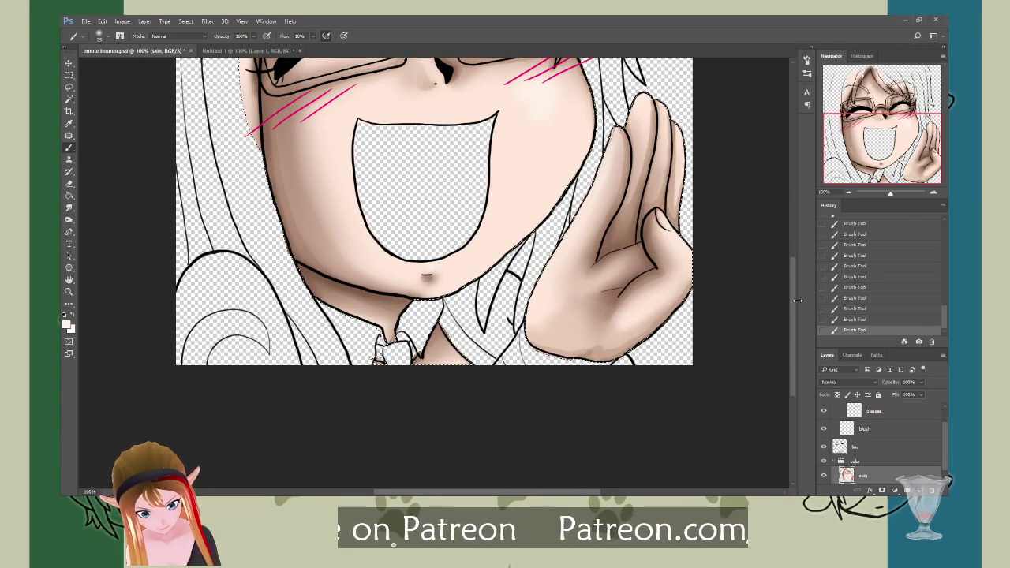
{"action": "mouse_move", "coordinate": [793, 300]}
{"action": "left_mouse_down"}
{"action": "mouse_move", "coordinate": [789, 248]}
{"action": "mouse_move", "coordinate": [786, 296]}
{"action": "left_mouse_up"}
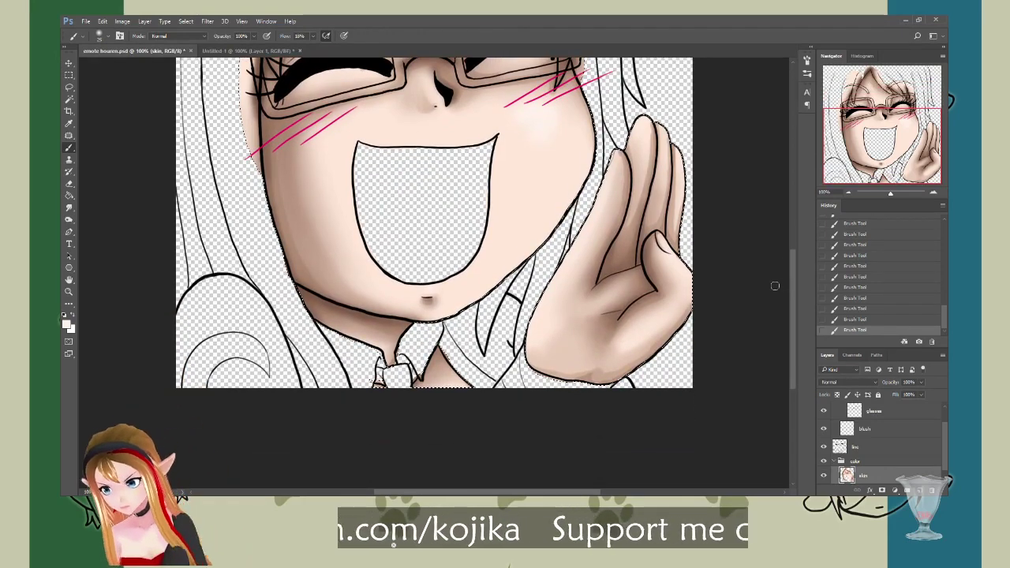
{"action": "key", "text": "ctrl+d"}
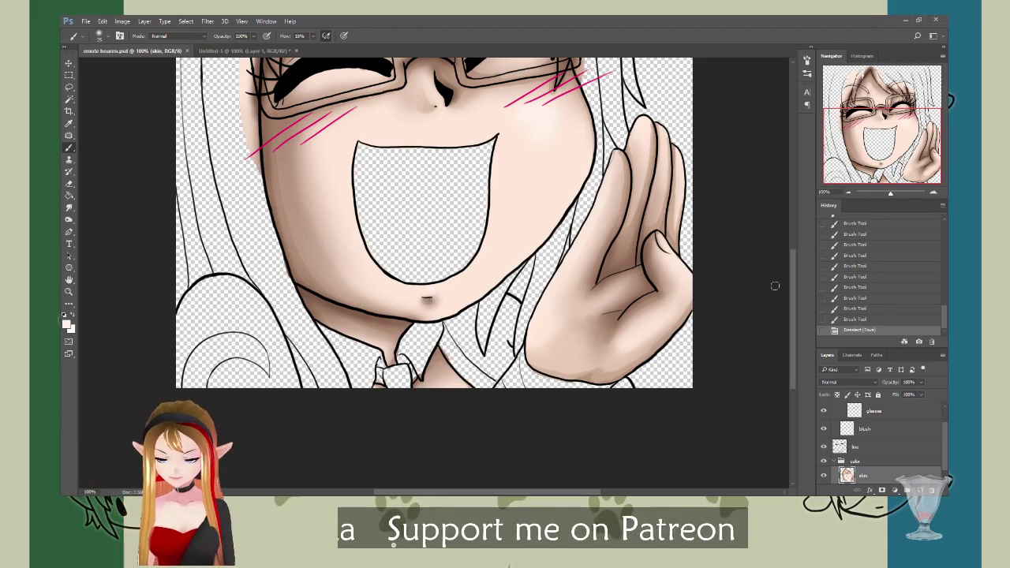
Step: Darken the neck shadow beneath the jawline with the Burn tool and soften the shading with the Smudge tool
{"action": "key", "text": "ctrl+plus"}
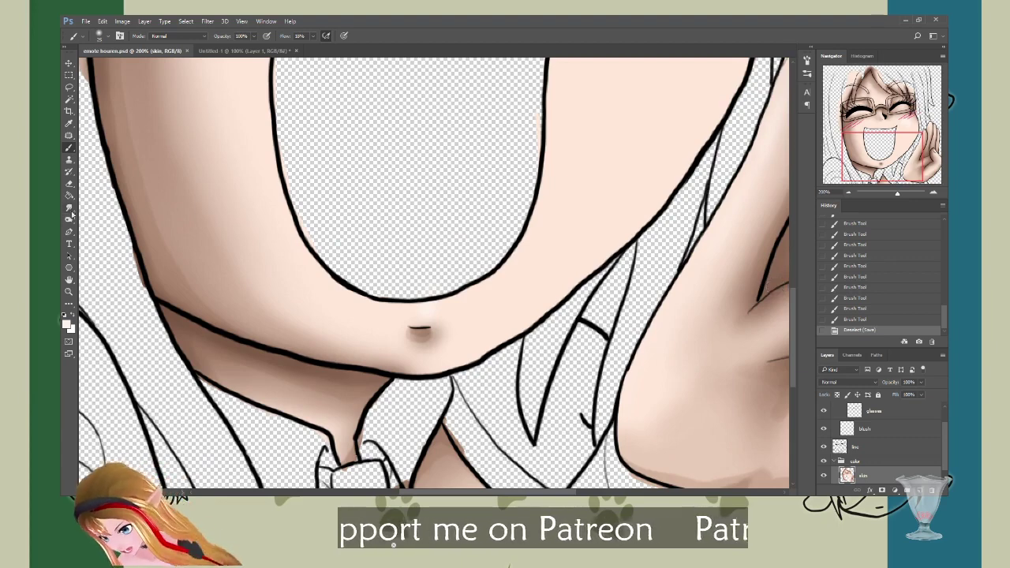
{"action": "left_click", "coordinate": [69, 219]}
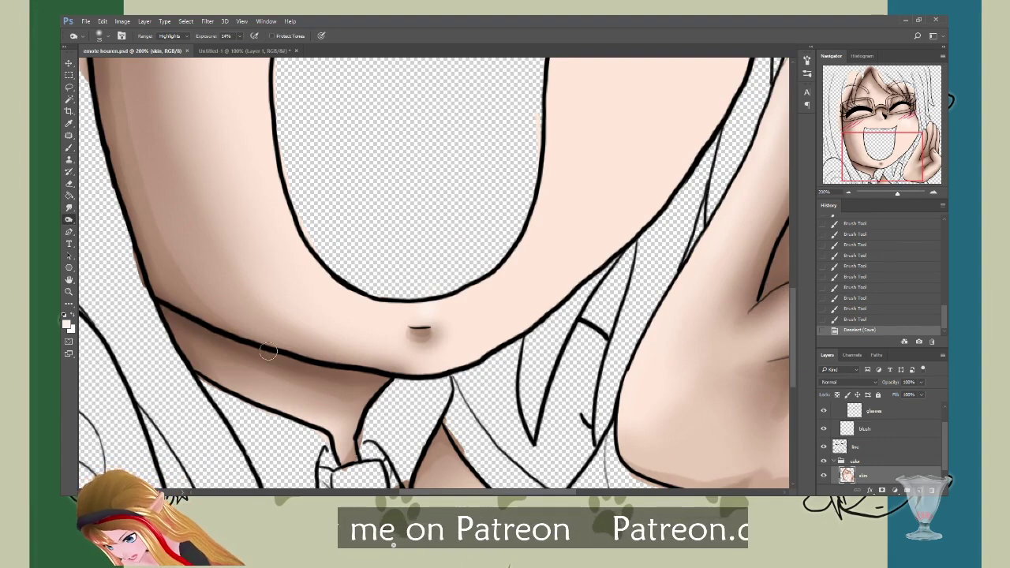
{"action": "left_click_drag", "start_coordinate": [169, 324], "coordinate": [189, 362]}
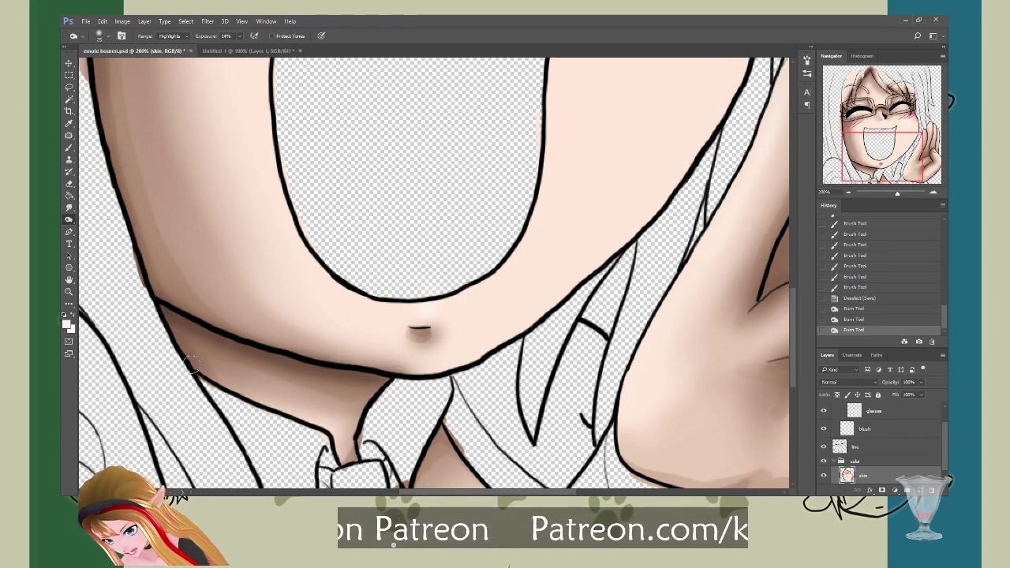
{"action": "left_click_drag", "start_coordinate": [161, 299], "coordinate": [189, 361]}
{"action": "mouse_move", "coordinate": [161, 301]}
{"action": "left_mouse_down"}
{"action": "mouse_move", "coordinate": [188, 359]}
{"action": "mouse_move", "coordinate": [178, 330]}
{"action": "left_mouse_up"}
{"action": "mouse_move", "coordinate": [362, 465]}
{"action": "left_mouse_down"}
{"action": "mouse_move", "coordinate": [366, 453]}
{"action": "mouse_move", "coordinate": [364, 468]}
{"action": "left_mouse_up"}
{"action": "left_click", "coordinate": [69, 206]}
{"action": "left_click_drag", "start_coordinate": [484, 337], "coordinate": [710, 302]}
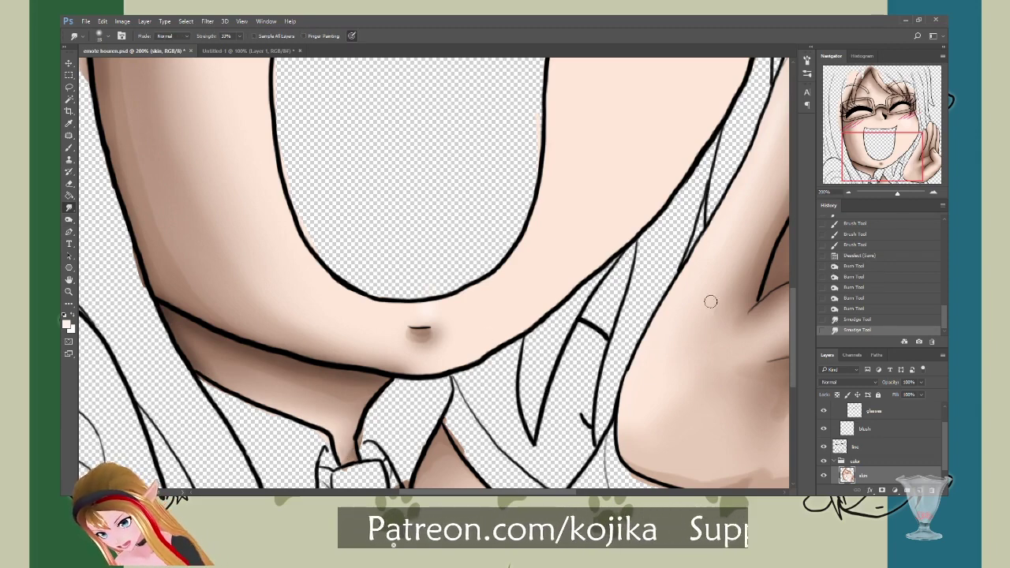
Step: Burn the patch of skin visible beside the shirt collar to deepen its shadow
{"action": "scroll", "coordinate": [796, 302], "scroll_direction": "down", "scroll_amount": 5}
{"action": "left_click", "coordinate": [69, 219]}
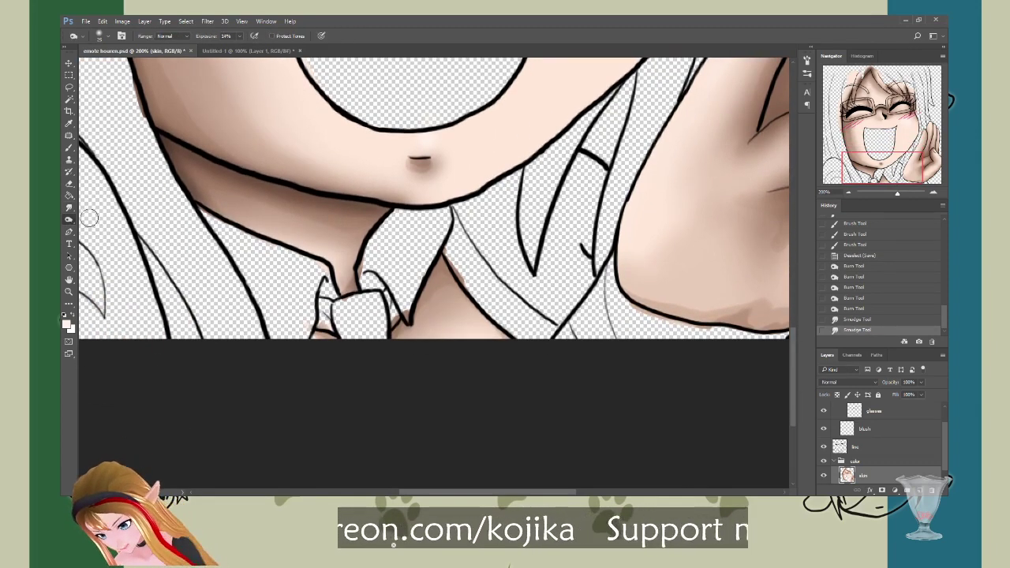
{"action": "left_click_drag", "start_coordinate": [432, 257], "coordinate": [448, 268]}
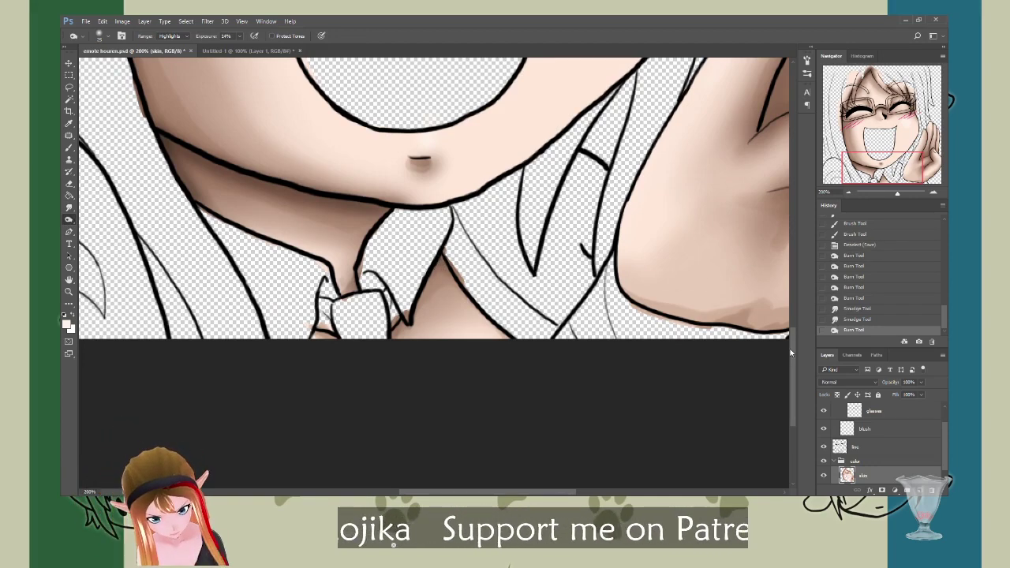
Step: Burn the palm creases and the base of the fingers on the raised hand, smudge the edges smooth, and save the document
{"action": "scroll", "coordinate": [793, 360], "scroll_direction": "up", "scroll_amount": 3}
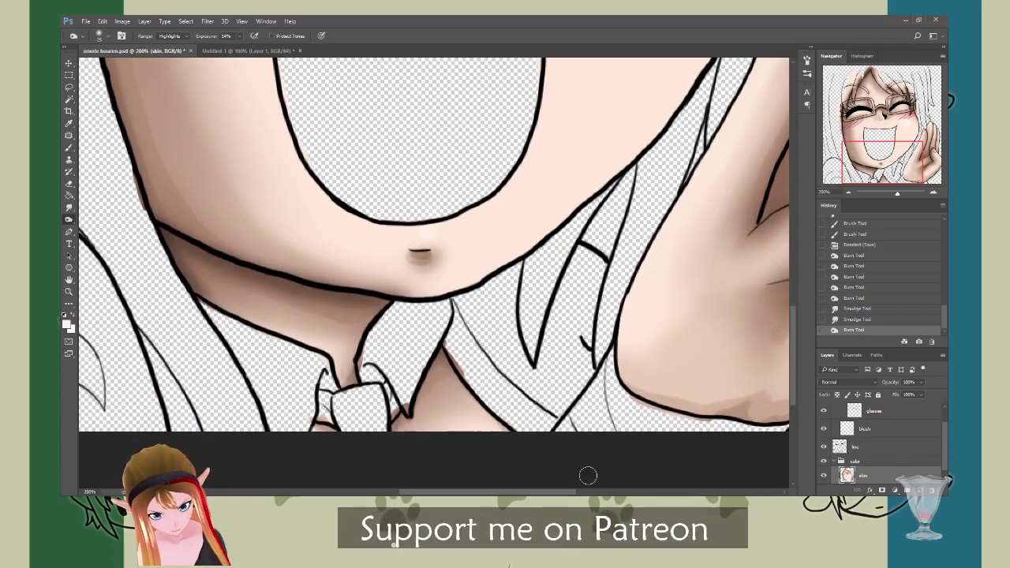
{"action": "scroll", "coordinate": [600, 453], "scroll_direction": "right", "scroll_amount": 5}
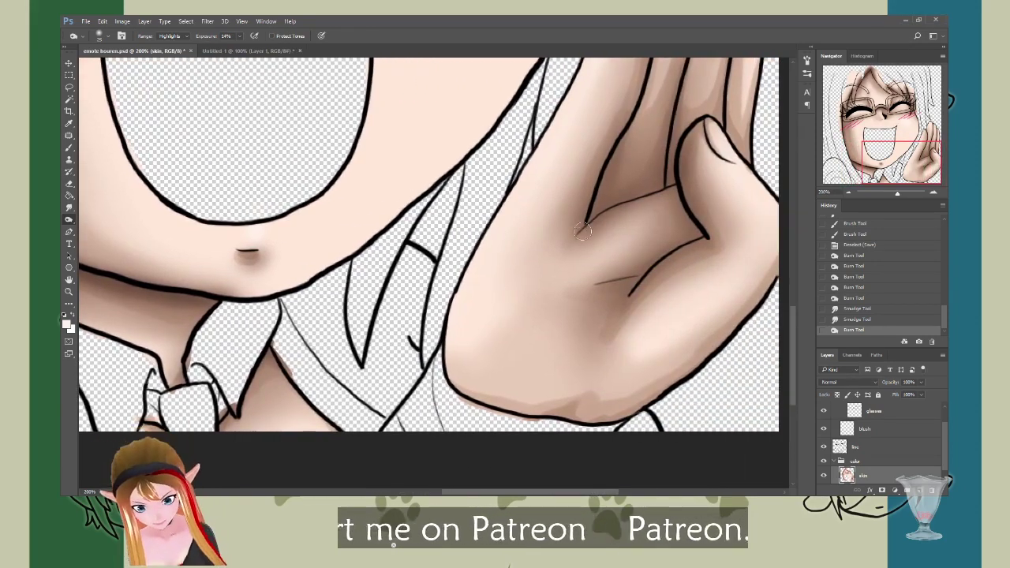
{"action": "left_click_drag", "start_coordinate": [574, 234], "coordinate": [589, 224]}
{"action": "mouse_move", "coordinate": [647, 196]}
{"action": "left_mouse_down"}
{"action": "mouse_move", "coordinate": [673, 183]}
{"action": "mouse_move", "coordinate": [642, 193]}
{"action": "mouse_move", "coordinate": [724, 186]}
{"action": "left_mouse_up"}
{"action": "left_click", "coordinate": [68, 207]}
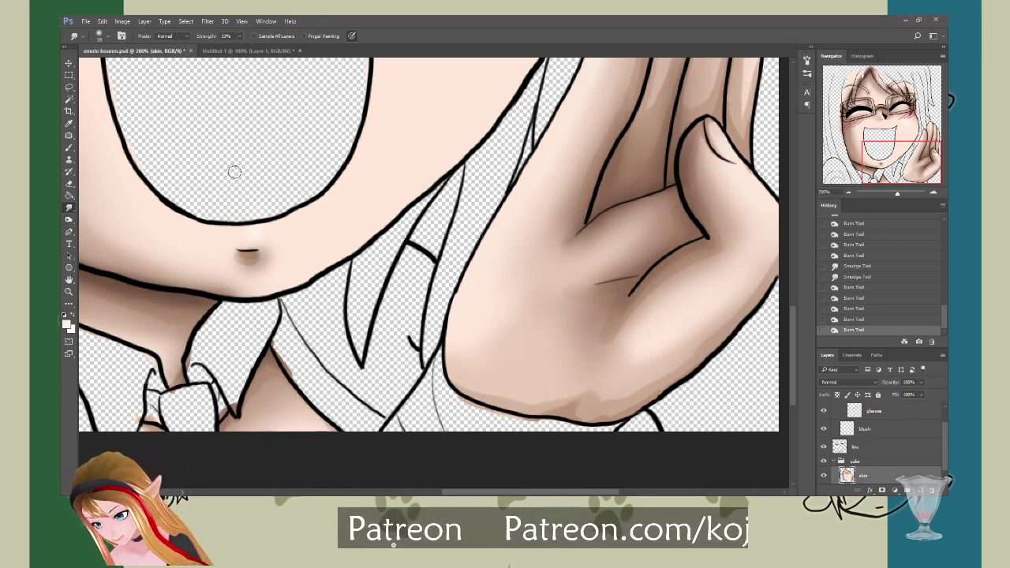
{"action": "mouse_move", "coordinate": [583, 228]}
{"action": "left_mouse_down"}
{"action": "mouse_move", "coordinate": [557, 240]}
{"action": "mouse_move", "coordinate": [576, 230]}
{"action": "left_mouse_up"}
{"action": "left_click_drag", "start_coordinate": [565, 238], "coordinate": [583, 227]}
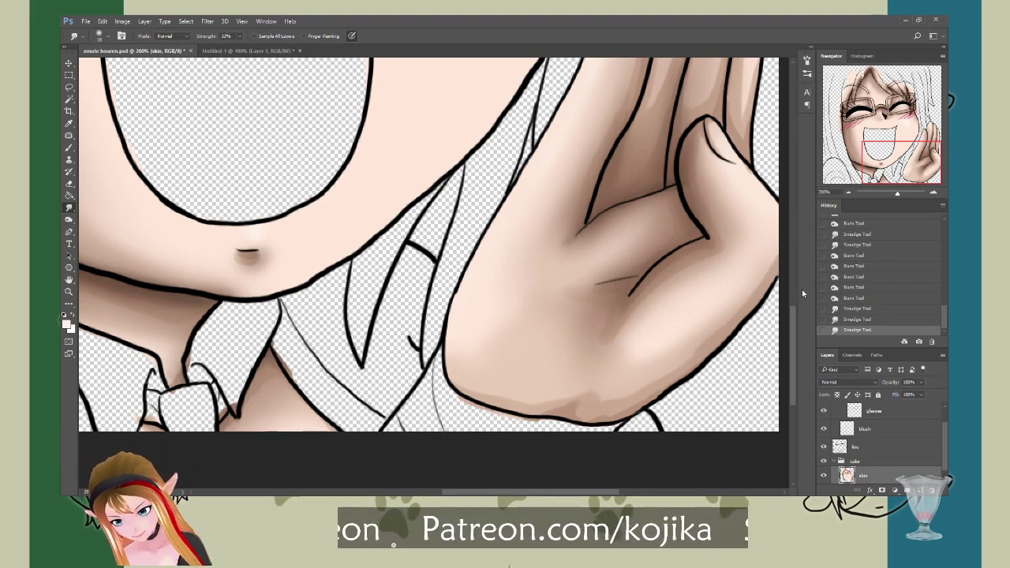
{"action": "scroll", "coordinate": [781, 224], "scroll_direction": "up", "scroll_amount": 10}
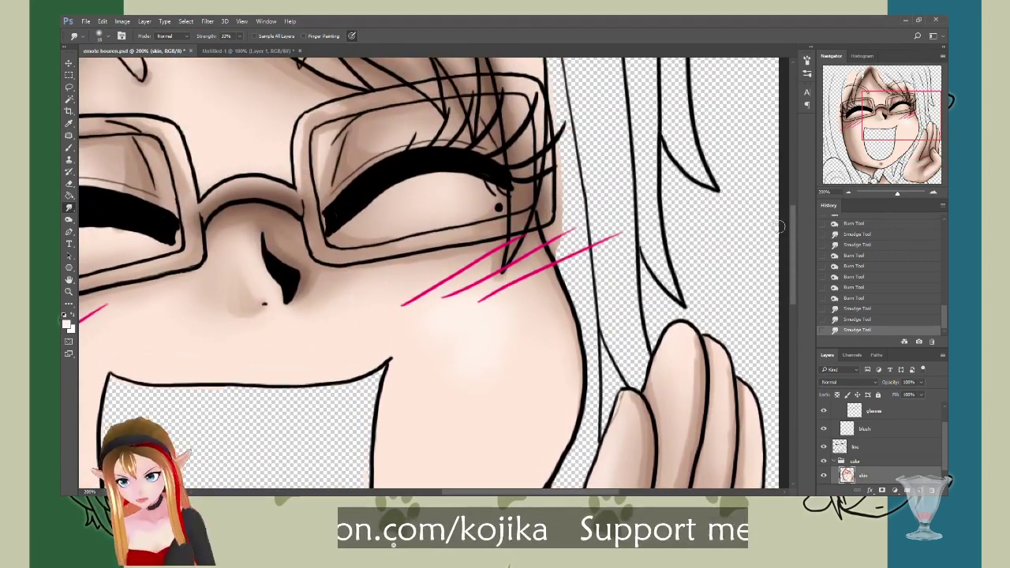
{"action": "key", "text": "ctrl+minus"}
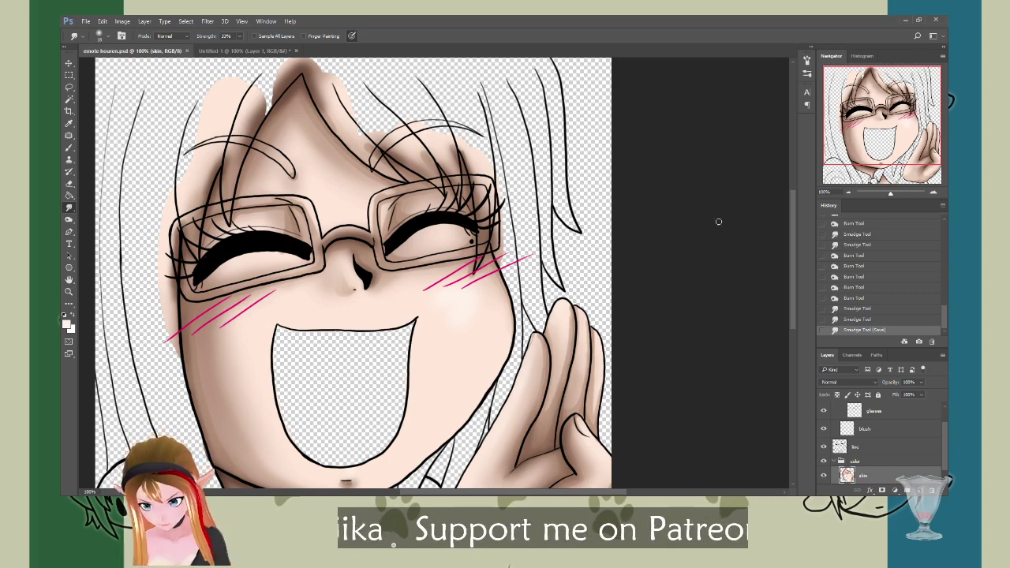
Step: Select the inside of the open mouth with the Magic Wand on the line layer
{"action": "left_click", "coordinate": [873, 449]}
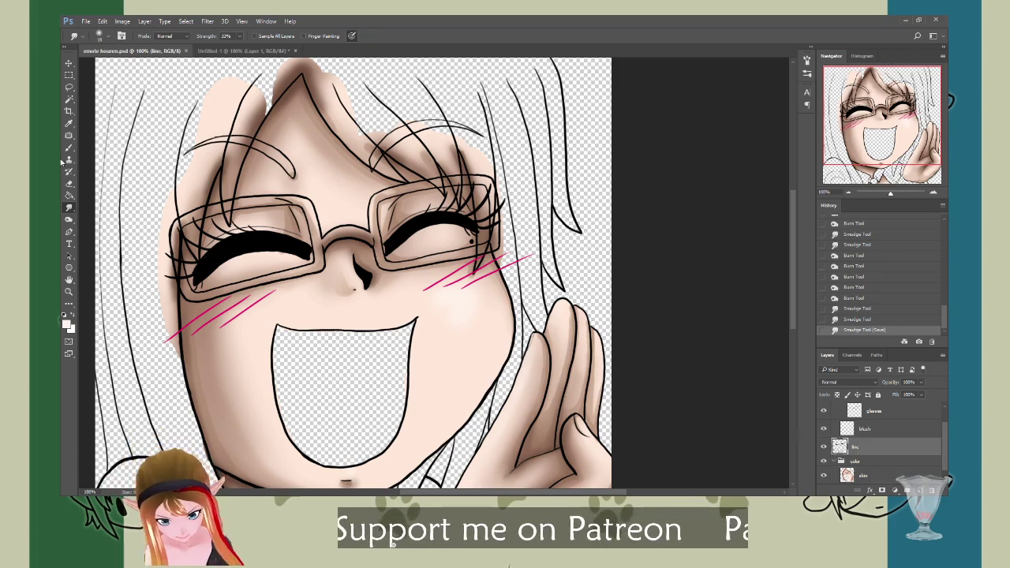
{"action": "left_click", "coordinate": [68, 98]}
{"action": "scroll", "coordinate": [384, 372], "scroll_direction": "down", "scroll_amount": 3}
{"action": "left_click", "coordinate": [362, 353]}
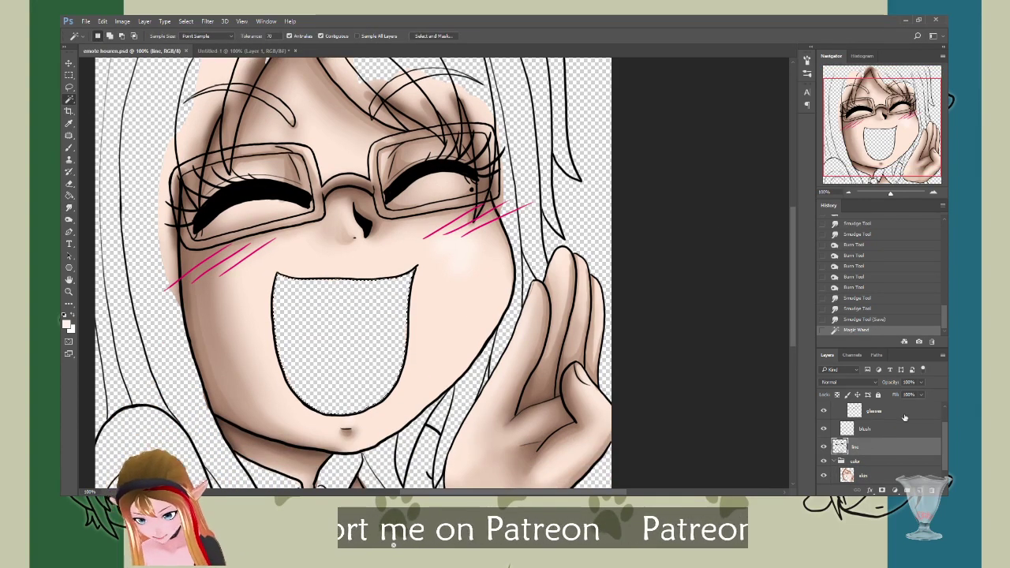
Step: Create a new layer named "mouth" directly above the skin layer in the color group
{"action": "left_click", "coordinate": [895, 477]}
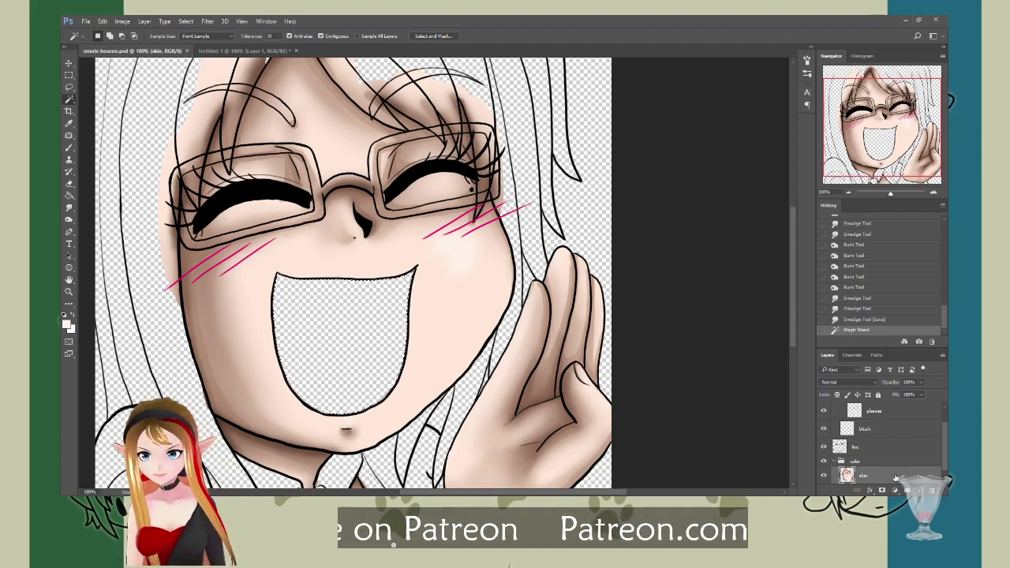
{"action": "key", "text": "ctrl+shift+n"}
{"action": "type", "text": "mouth"}
{"action": "key", "text": "Return"}
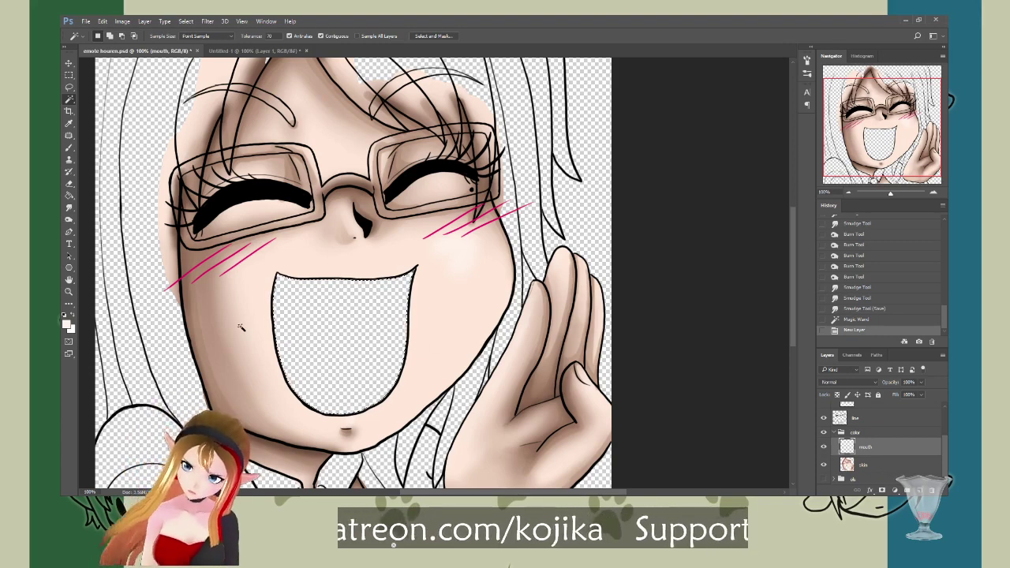
Step: Fill the mouth selection with dark red on the mouth layer, deselect, and save the document
{"action": "key", "text": "i"}
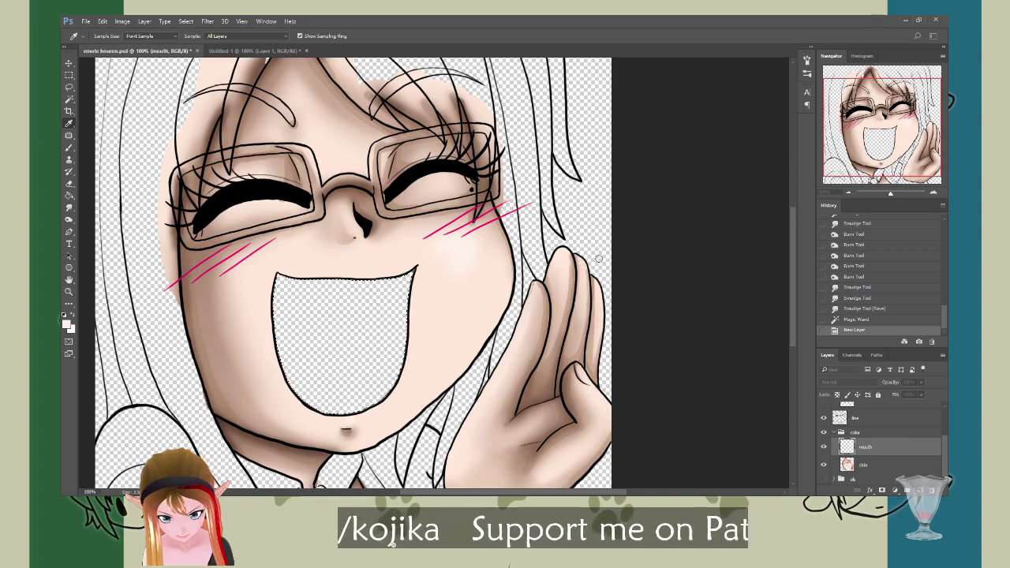
{"action": "key", "text": "g"}
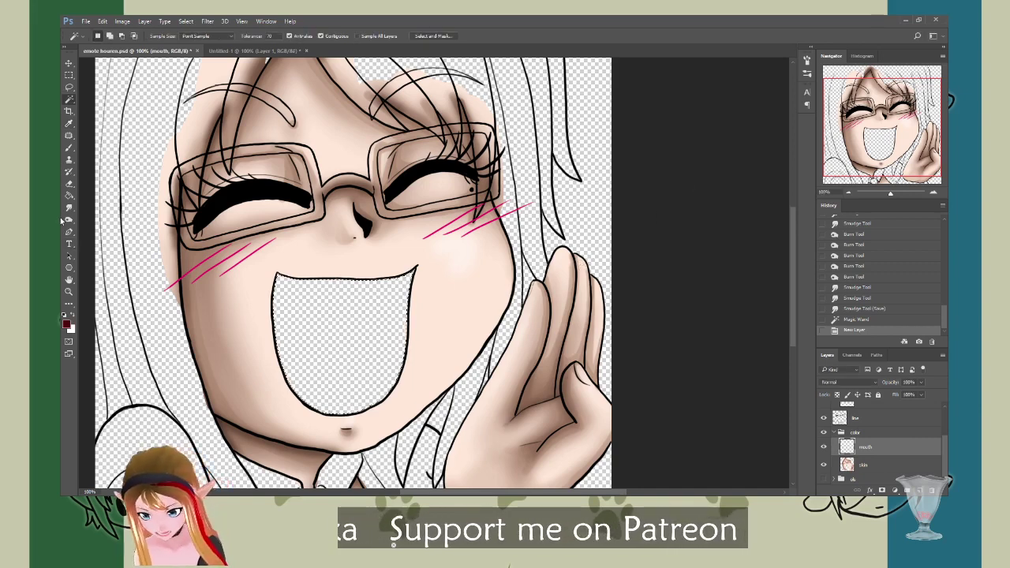
{"action": "key", "text": "shift+g"}
{"action": "left_click", "coordinate": [328, 311]}
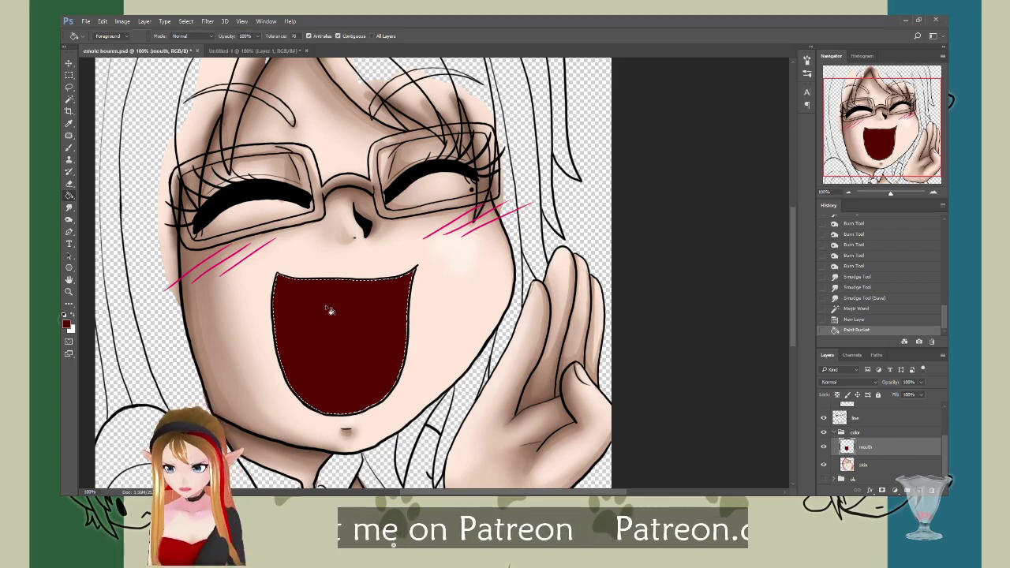
{"action": "key", "text": "ctrl+d"}
{"action": "key", "text": "ctrl+s"}
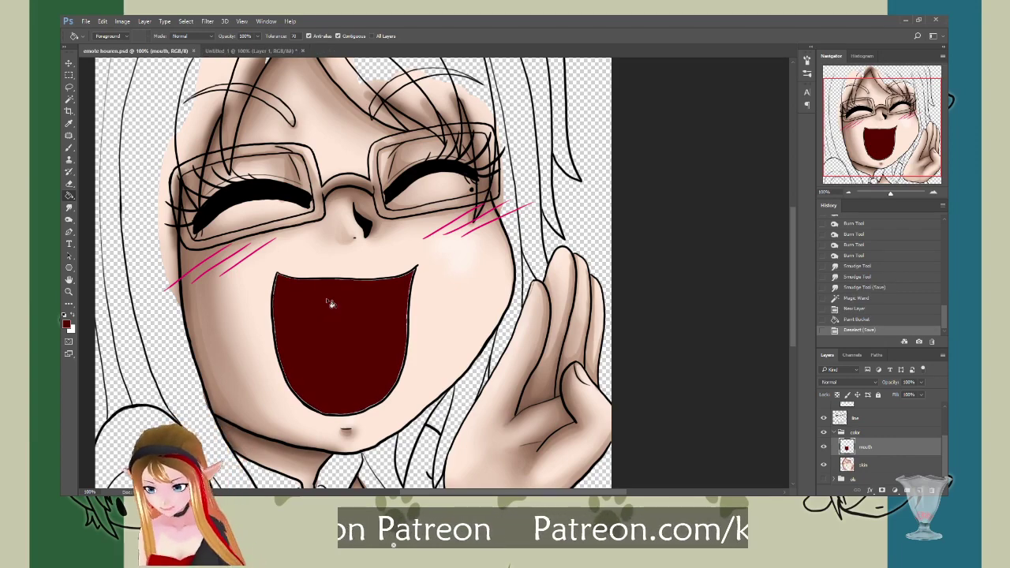
Step: Raise the brush flow to 100% and paint dark red over the pale gap along the mouth's left edge
{"action": "key", "text": "ctrl+plus"}
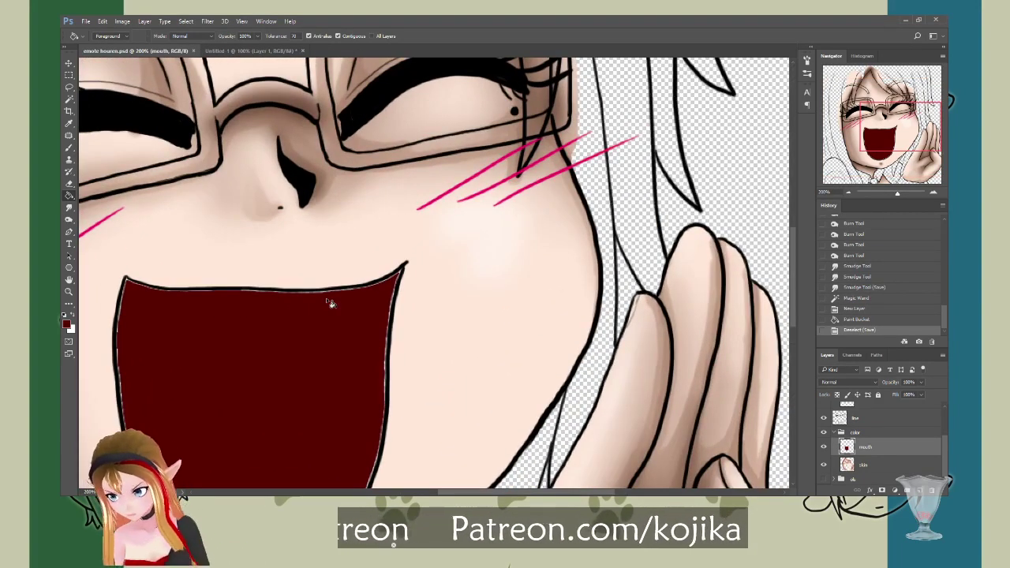
{"action": "scroll", "coordinate": [434, 273], "scroll_direction": "left", "scroll_amount": 4}
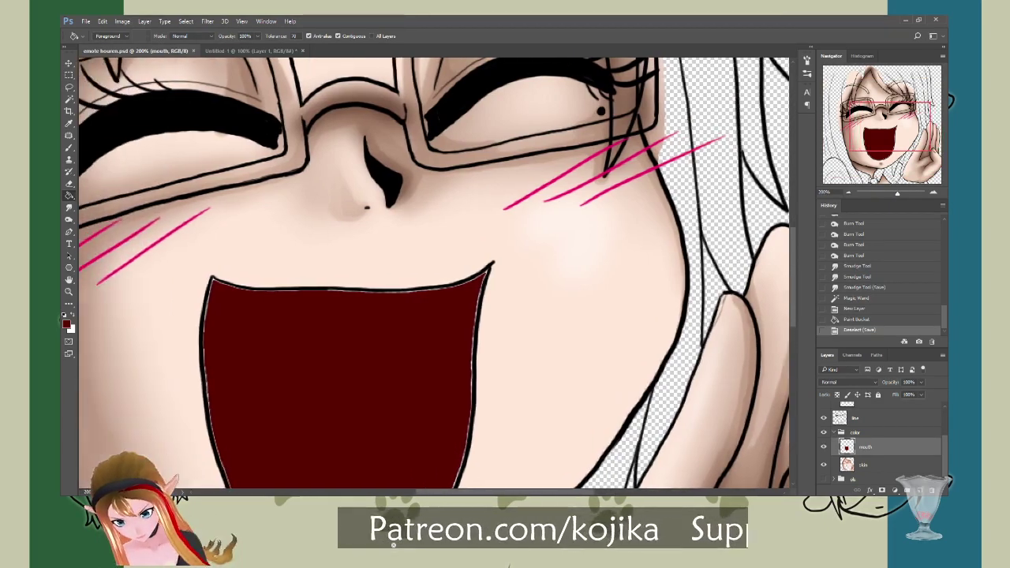
{"action": "key", "text": "b"}
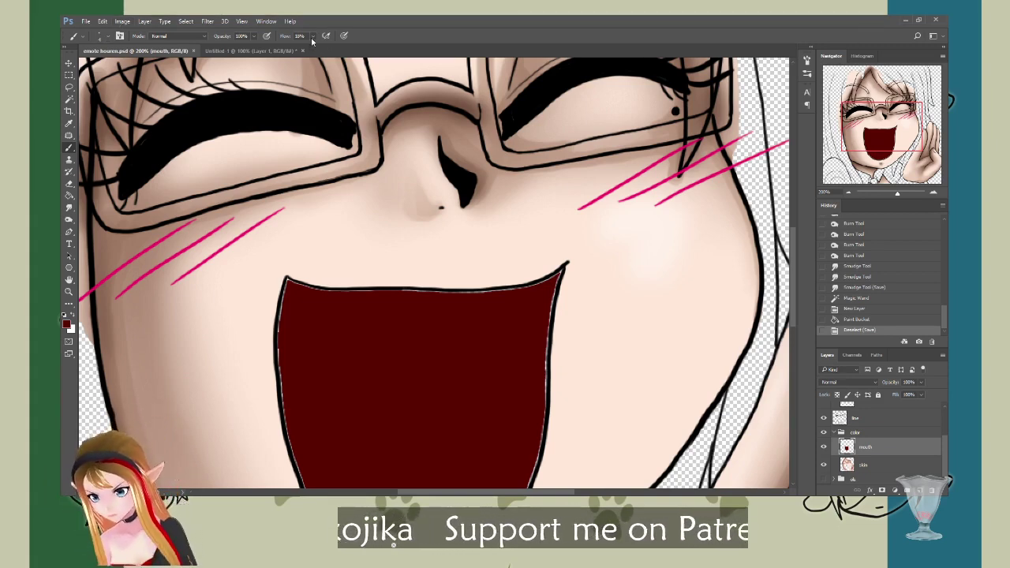
{"action": "left_click_drag", "start_coordinate": [314, 37], "coordinate": [350, 50]}
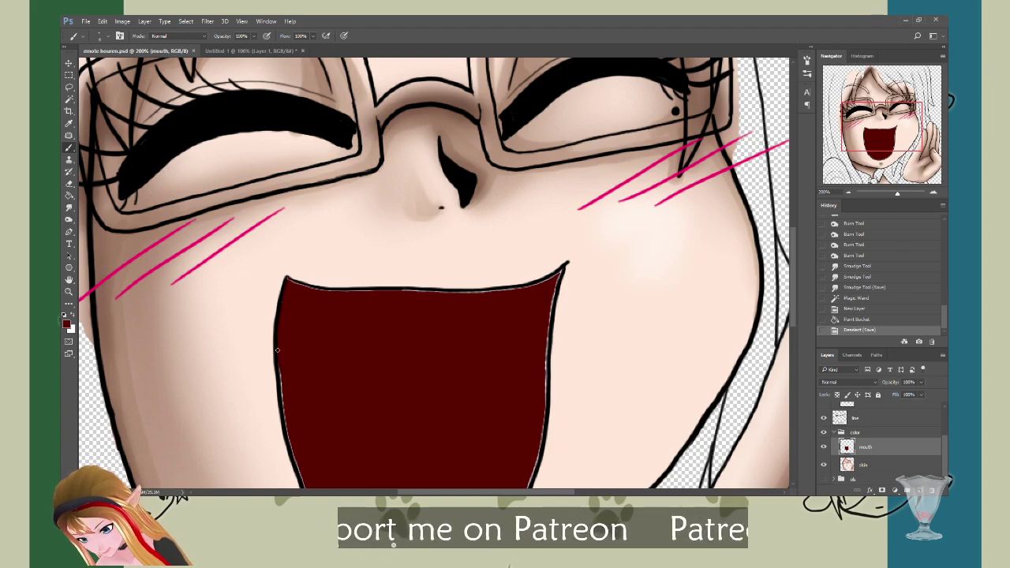
{"action": "left_click_drag", "start_coordinate": [291, 434], "coordinate": [317, 358]}
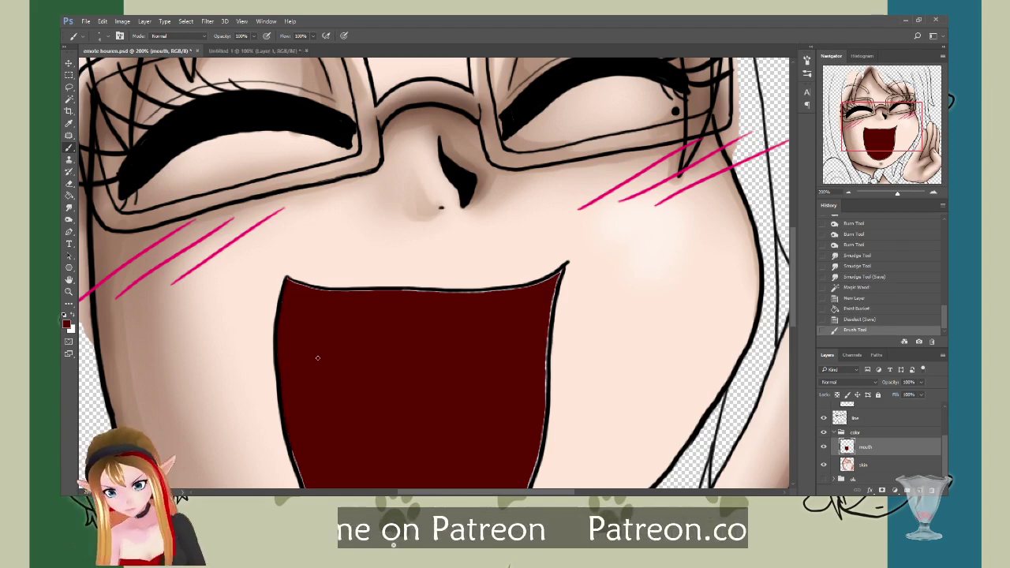
Step: Brush dark red into the gaps between fill and outline along the mouth's lower-left curve and bottom edge
{"action": "scroll", "coordinate": [318, 358], "scroll_direction": "down", "scroll_amount": 3}
{"action": "left_click", "coordinate": [296, 332]}
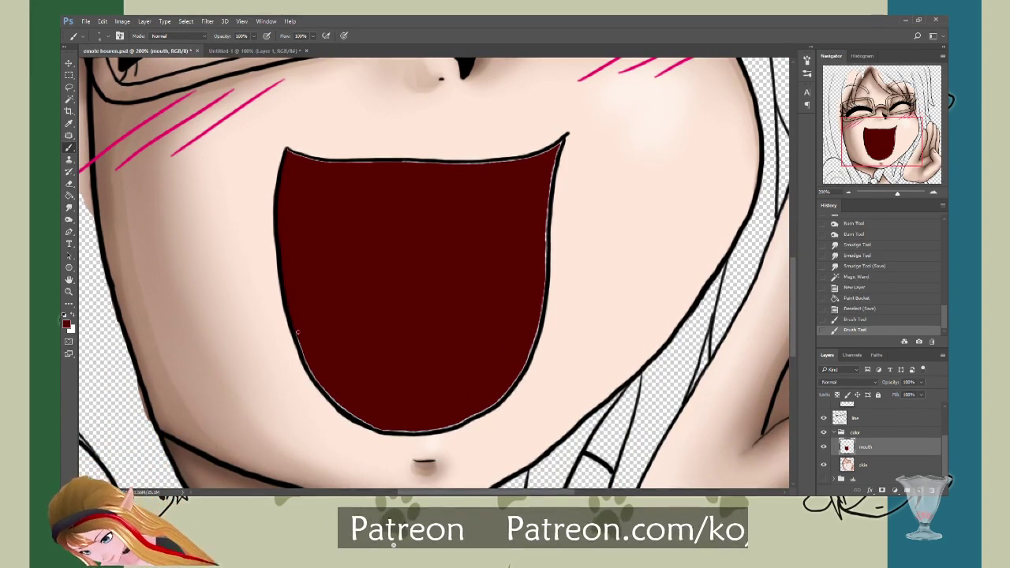
{"action": "left_click", "coordinate": [303, 352]}
{"action": "left_click", "coordinate": [305, 356]}
{"action": "left_click", "coordinate": [306, 361]}
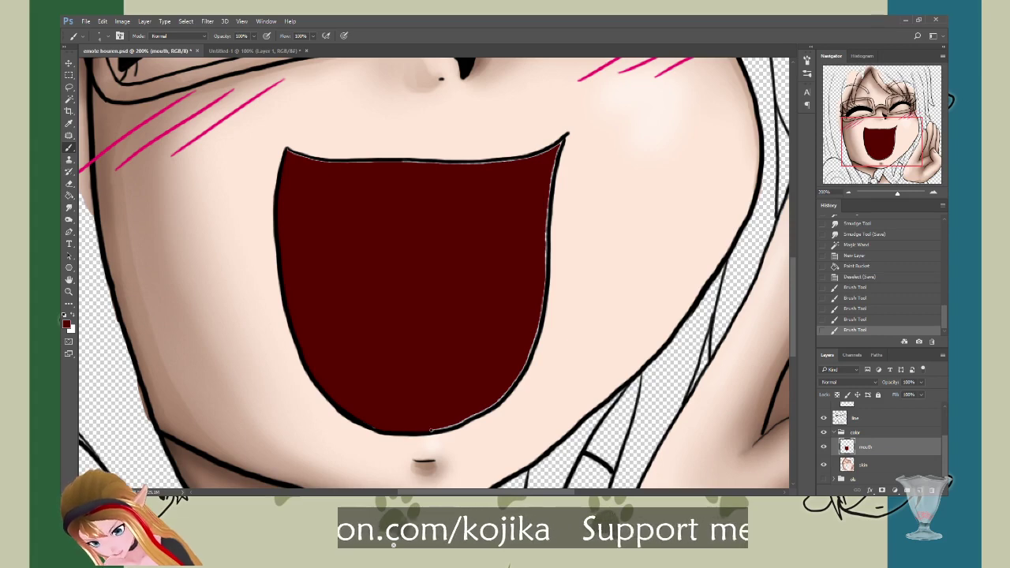
{"action": "left_click", "coordinate": [469, 416]}
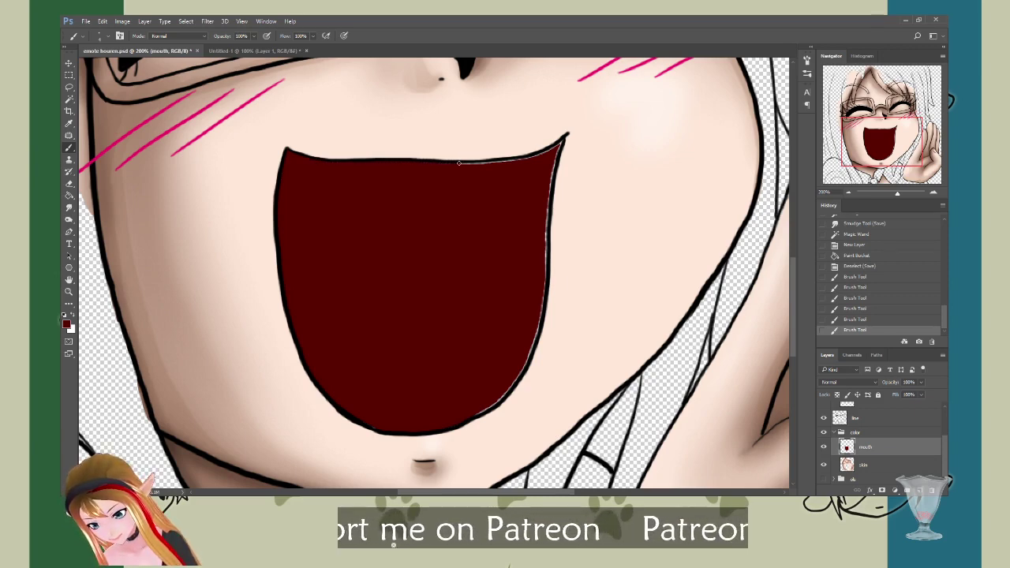
Step: Paint dark red into the remaining gaps along the mouth's upper and right edges, and save the document
{"action": "left_click_drag", "start_coordinate": [500, 160], "coordinate": [529, 155]}
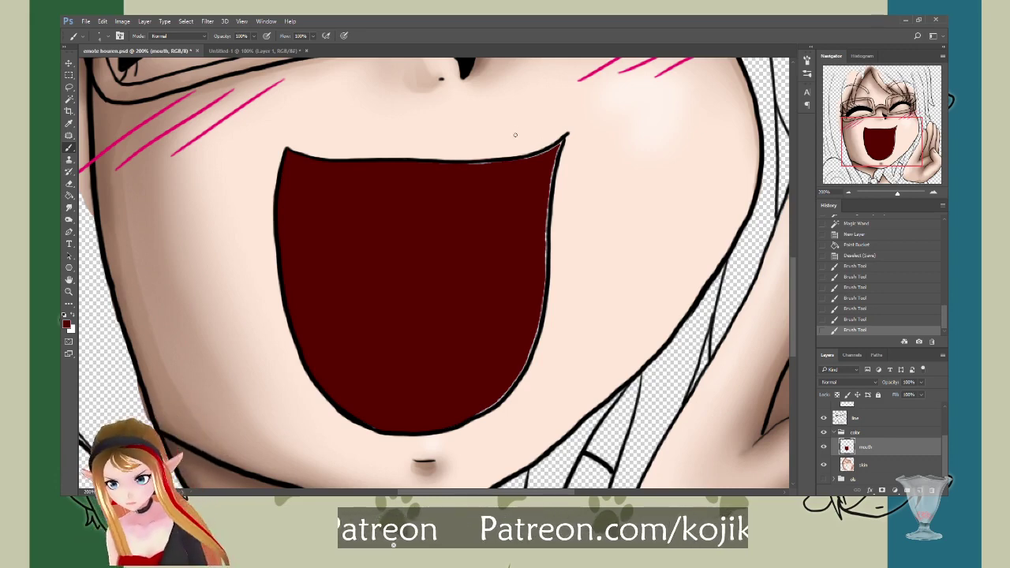
{"action": "mouse_move", "coordinate": [467, 164]}
{"action": "left_mouse_down"}
{"action": "mouse_move", "coordinate": [522, 163]}
{"action": "mouse_move", "coordinate": [511, 164]}
{"action": "mouse_move", "coordinate": [562, 141]}
{"action": "mouse_move", "coordinate": [546, 235]}
{"action": "mouse_move", "coordinate": [544, 287]}
{"action": "left_mouse_up"}
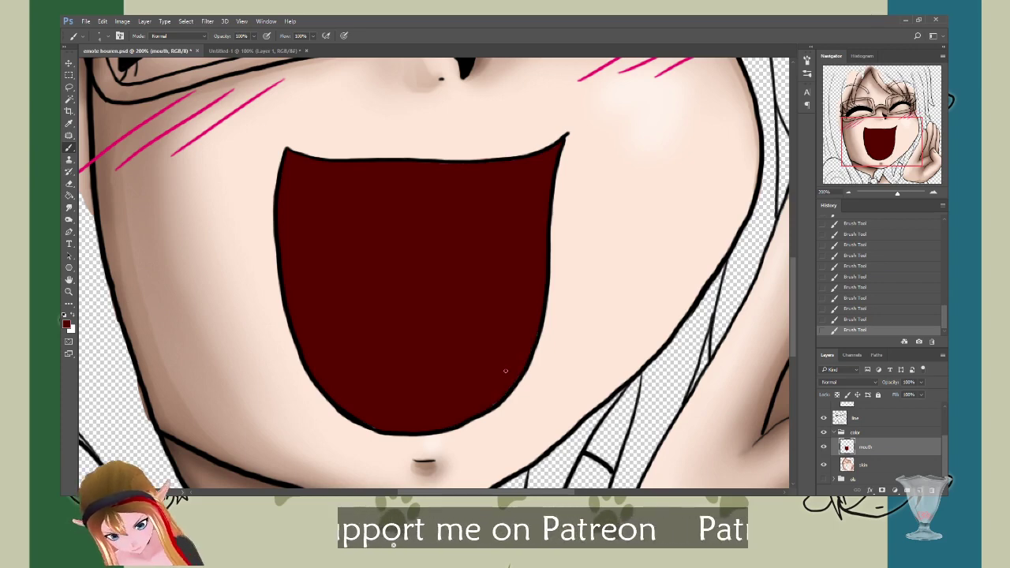
{"action": "key", "text": "ctrl+minus"}
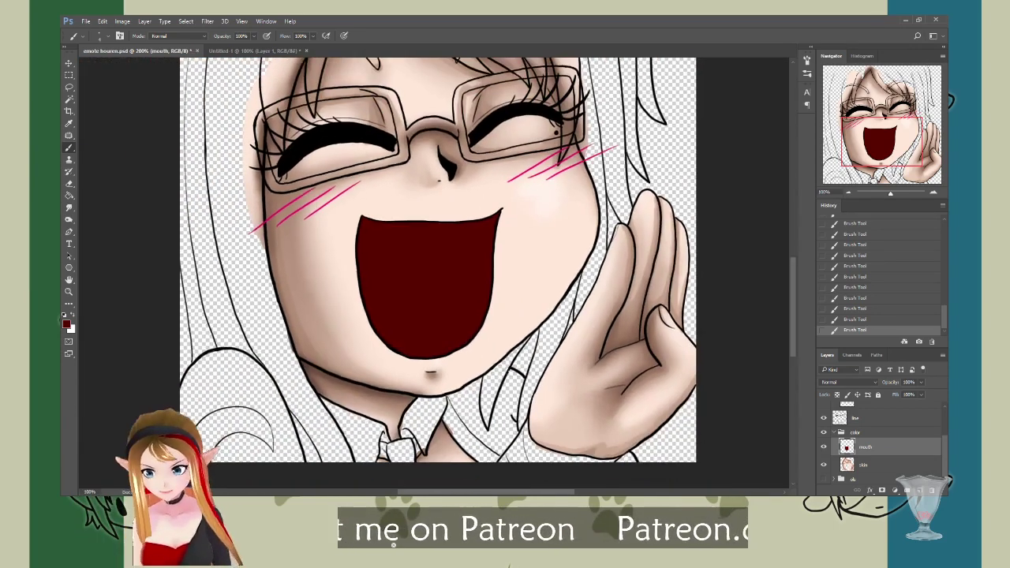
{"action": "key", "text": "ctrl+s"}
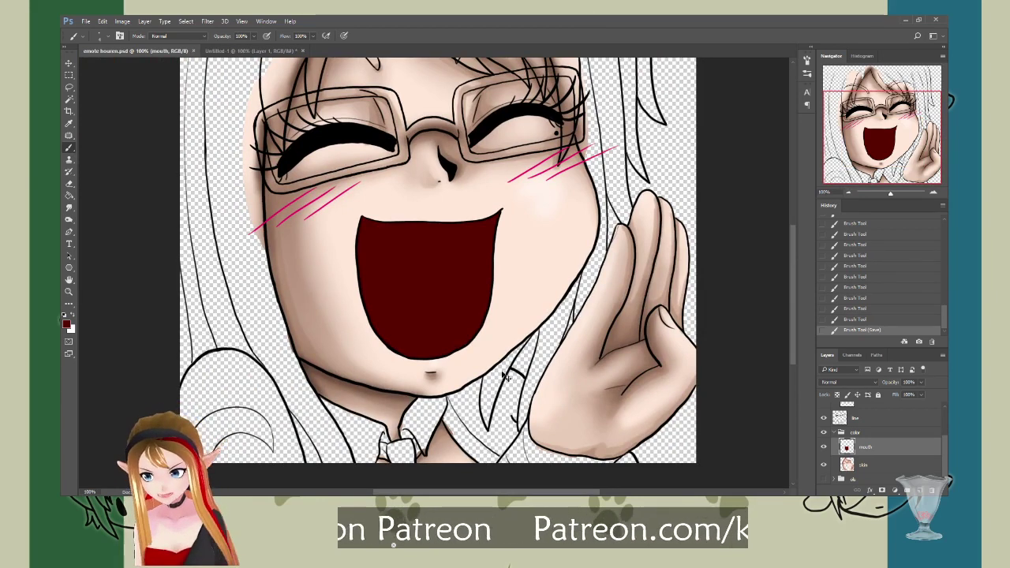
Step: Hide the glasses group so the face and the hair lines are unobstructed
{"action": "scroll", "coordinate": [832, 416], "scroll_direction": "up", "scroll_amount": 3}
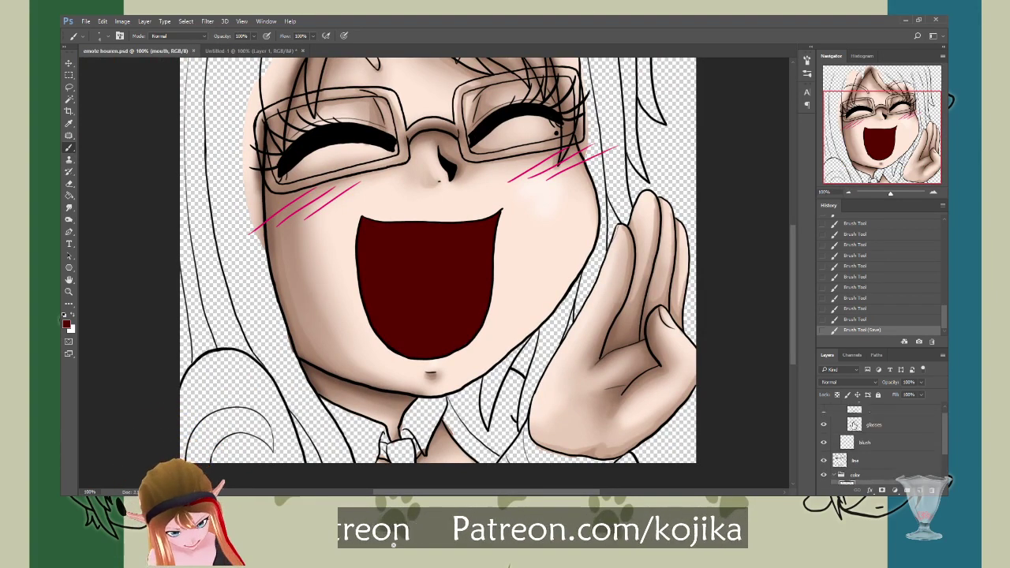
{"action": "left_click", "coordinate": [825, 418]}
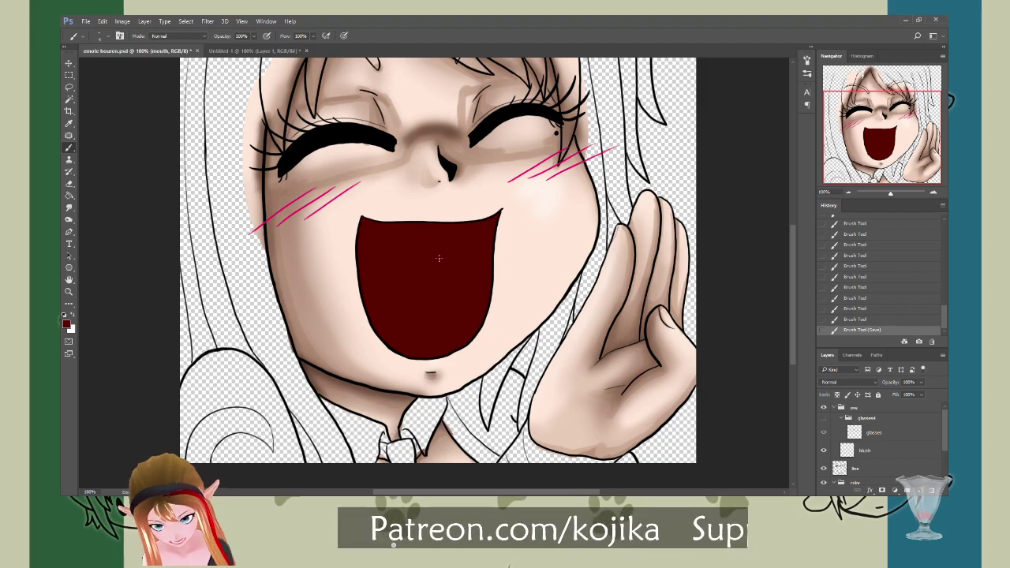
{"action": "scroll", "coordinate": [439, 258], "scroll_direction": "up", "scroll_amount": 5}
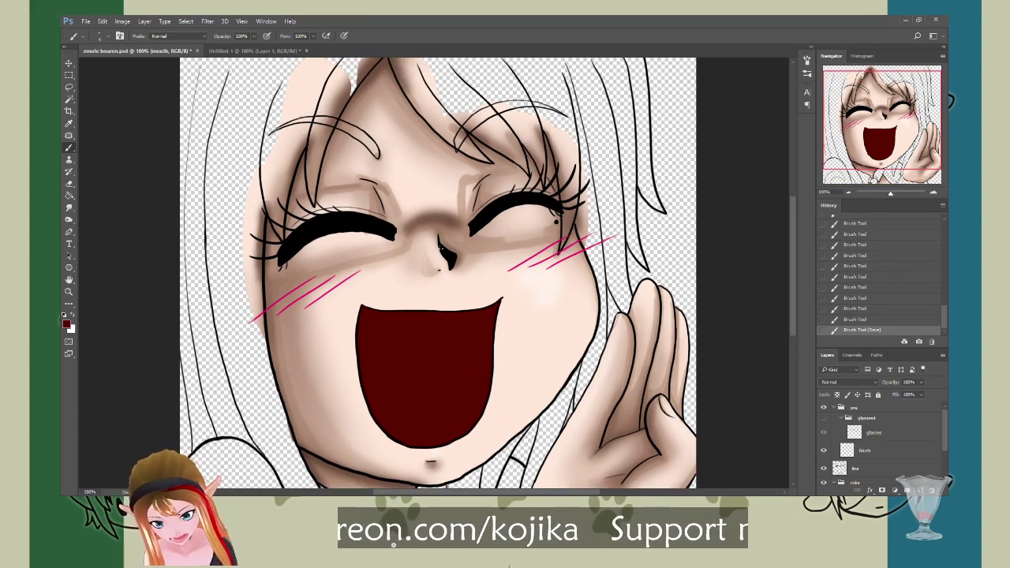
{"action": "scroll", "coordinate": [440, 248], "scroll_direction": "up", "scroll_amount": 3}
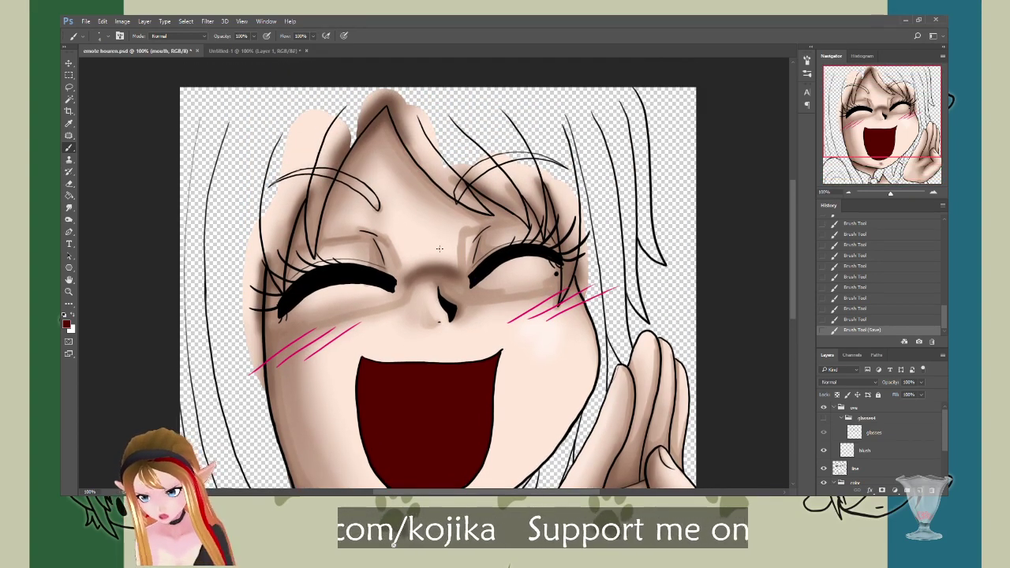
Step: Sample the light yellow hair color from the character reference in the Untitled-1 document and return to the emote drawing
{"action": "left_click", "coordinate": [206, 49]}
{"action": "left_click", "coordinate": [69, 124]}
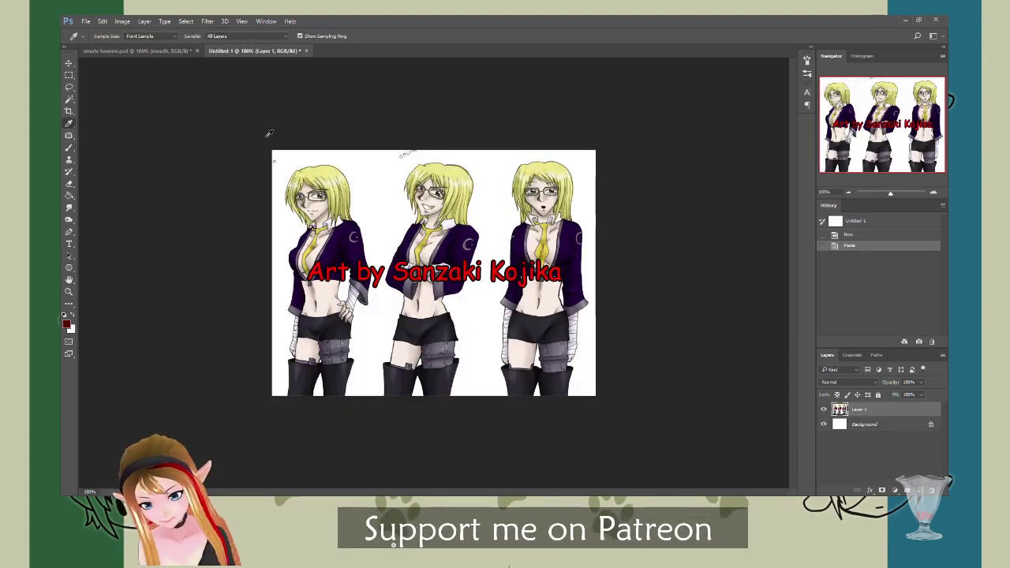
{"action": "left_click", "coordinate": [330, 166]}
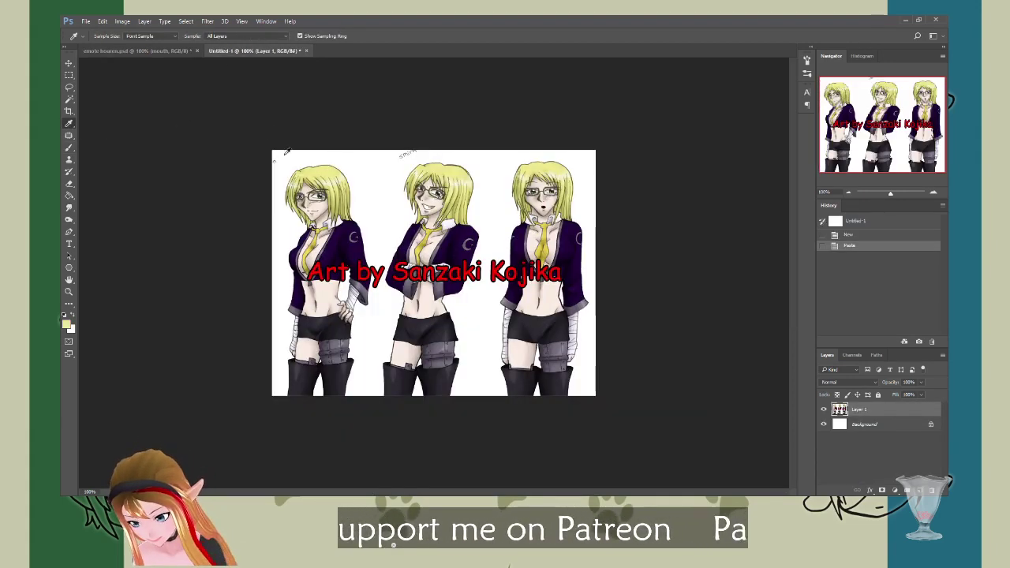
{"action": "left_click", "coordinate": [140, 51]}
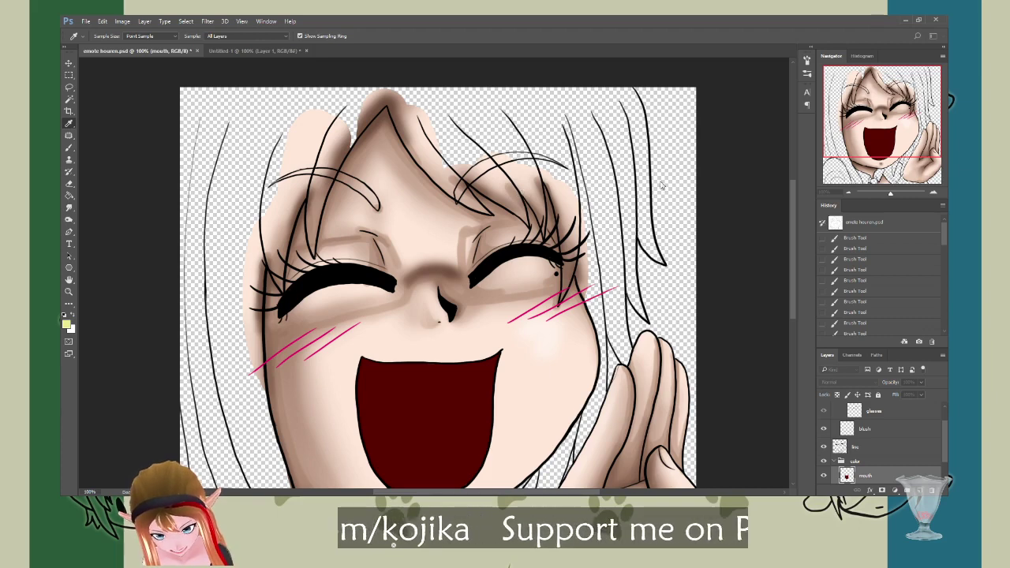
Step: Select the main upper hair sections on the line layer with the Magic Wand
{"action": "left_click", "coordinate": [69, 99]}
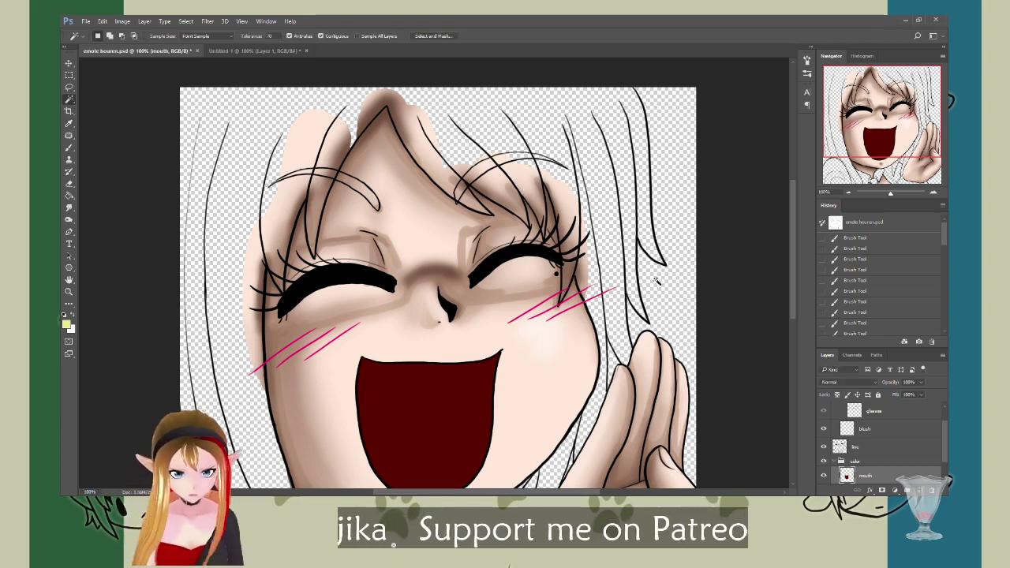
{"action": "left_click", "coordinate": [855, 445]}
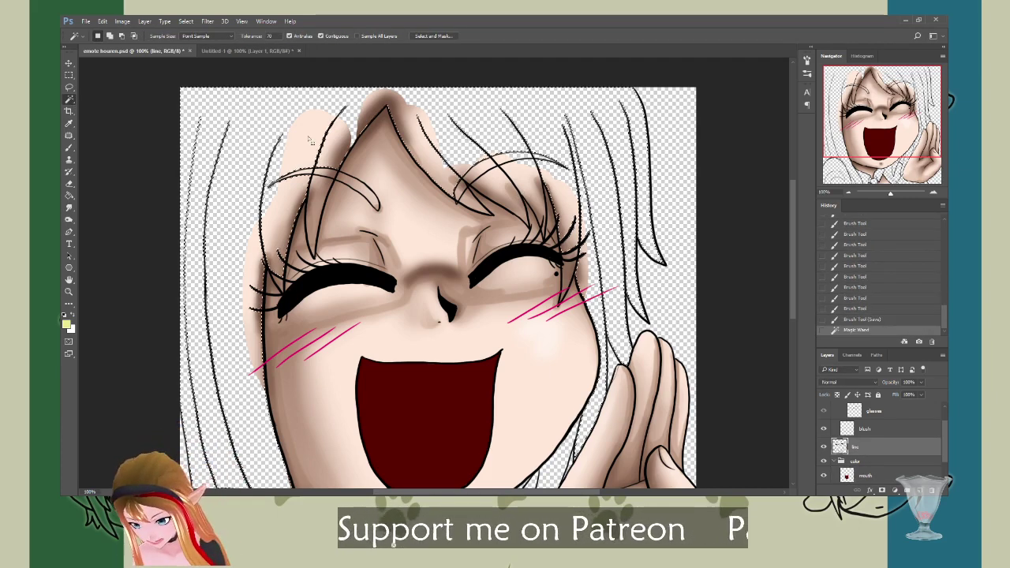
{"action": "left_click", "coordinate": [516, 138], "text": "shift"}
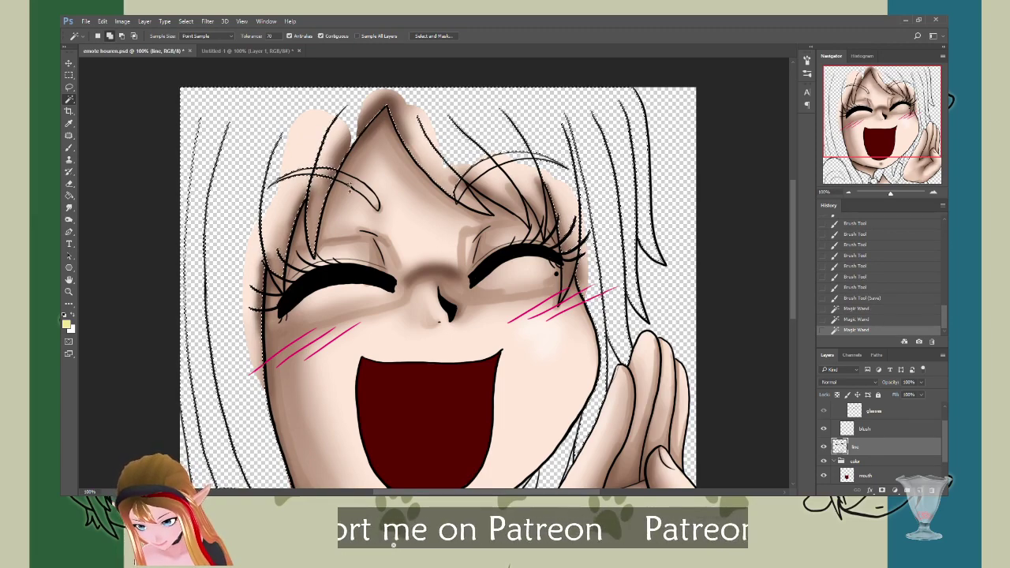
{"action": "left_click", "coordinate": [489, 187], "text": "shift"}
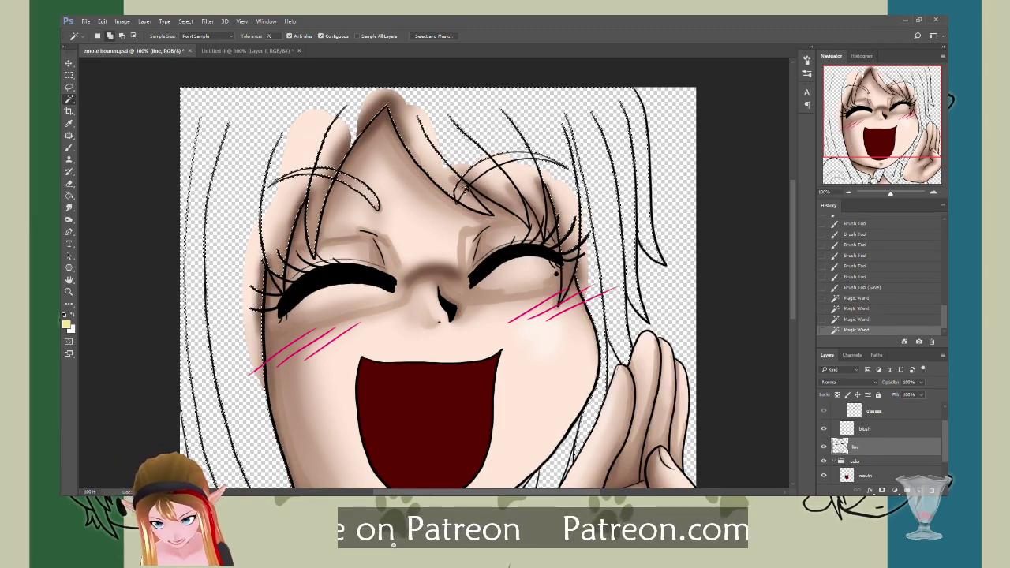
Step: Add the small hair sections in and around the right eyebrow and bangs to the Magic Wand selection
{"action": "left_click", "coordinate": [459, 190], "text": "shift"}
{"action": "left_click", "coordinate": [460, 192], "text": "shift"}
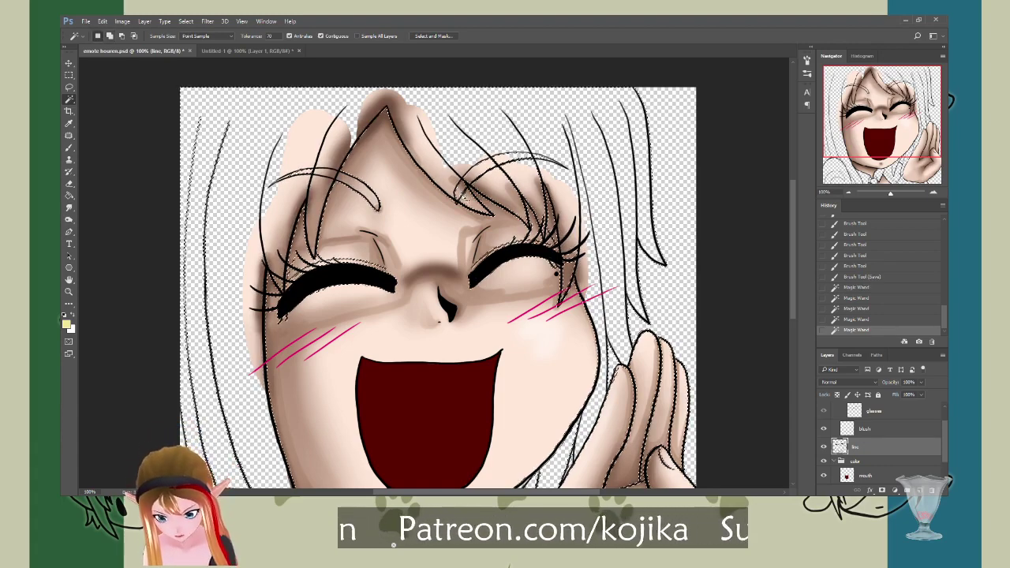
{"action": "left_click", "coordinate": [457, 189], "text": "shift"}
{"action": "left_click", "coordinate": [460, 194], "text": "shift"}
{"action": "left_click", "coordinate": [454, 183], "text": "shift"}
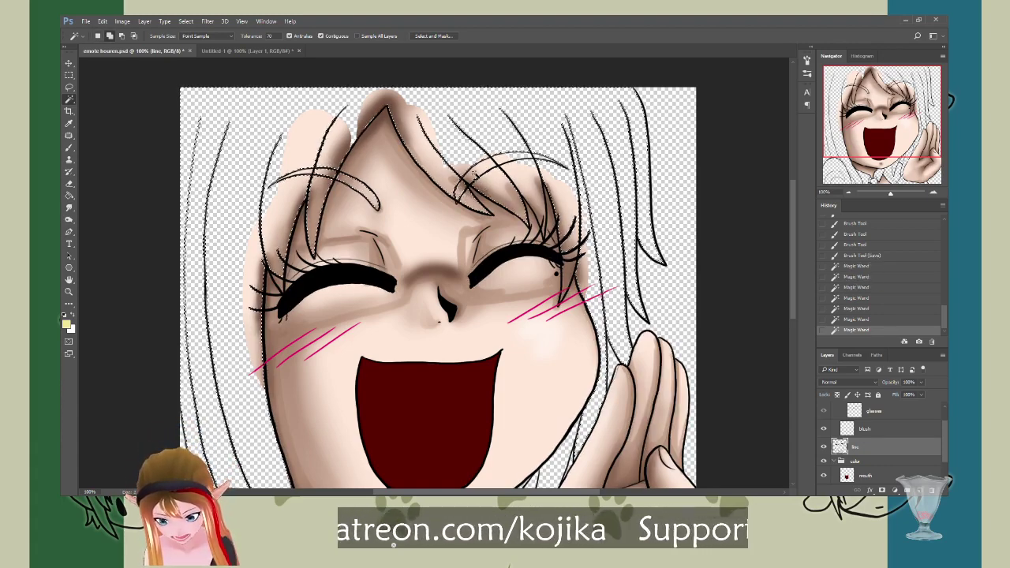
{"action": "left_click", "coordinate": [478, 175], "text": "shift"}
{"action": "left_click", "coordinate": [475, 165], "text": "shift"}
{"action": "left_click", "coordinate": [512, 169], "text": "shift"}
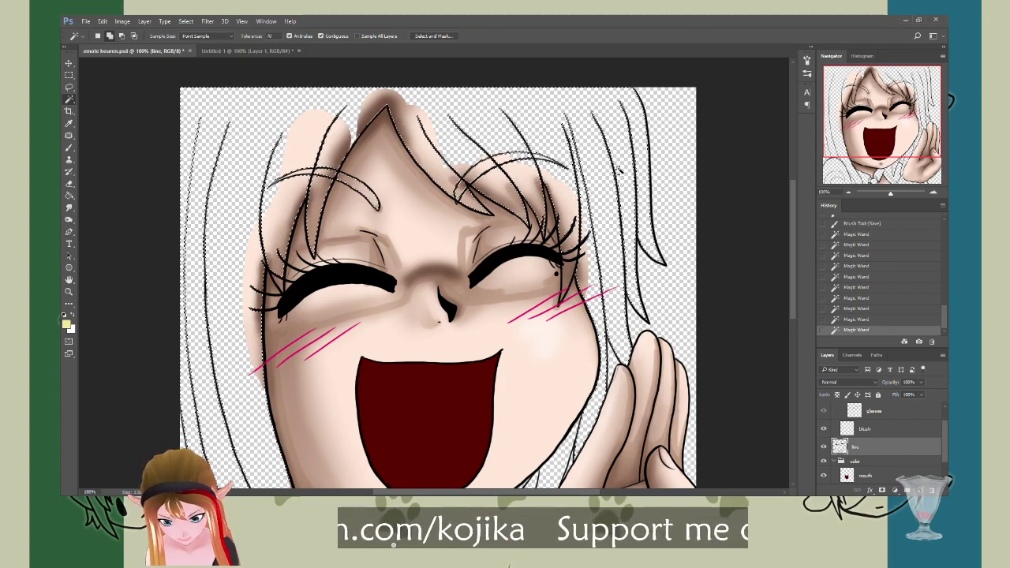
Step: Extend the hair selection with the lower outer strands beside the face and shoulder
{"action": "scroll", "coordinate": [295, 282], "scroll_direction": "down", "scroll_amount": 3}
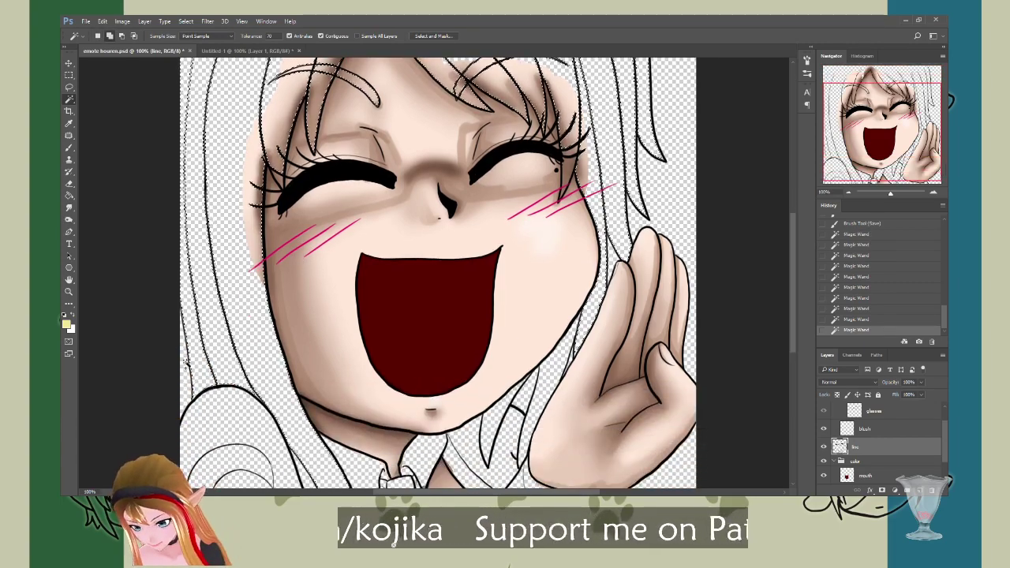
{"action": "left_click", "coordinate": [187, 365], "text": "shift"}
{"action": "scroll", "coordinate": [324, 448], "scroll_direction": "down", "scroll_amount": 1}
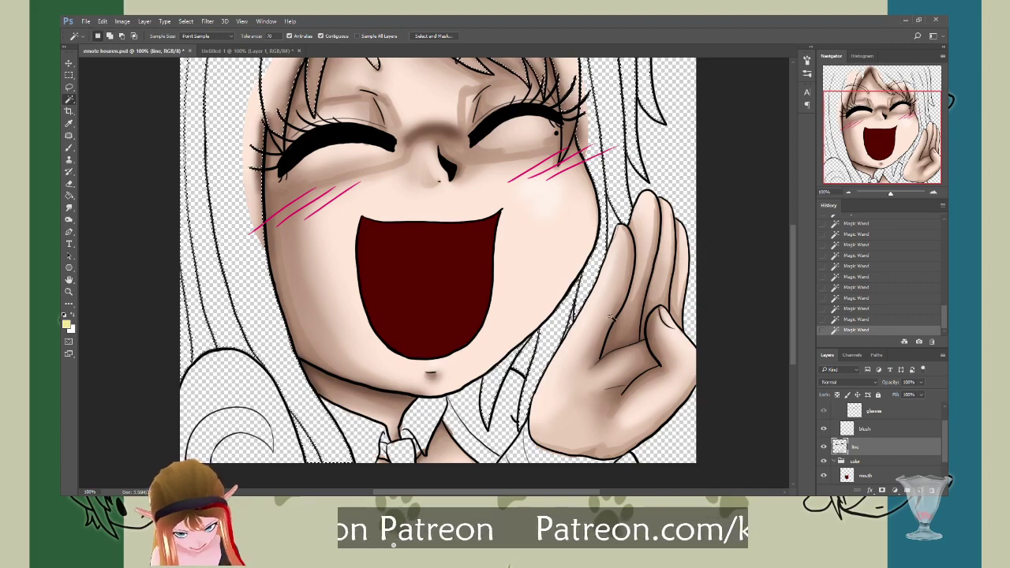
{"action": "scroll", "coordinate": [610, 316], "scroll_direction": "up", "scroll_amount": 2}
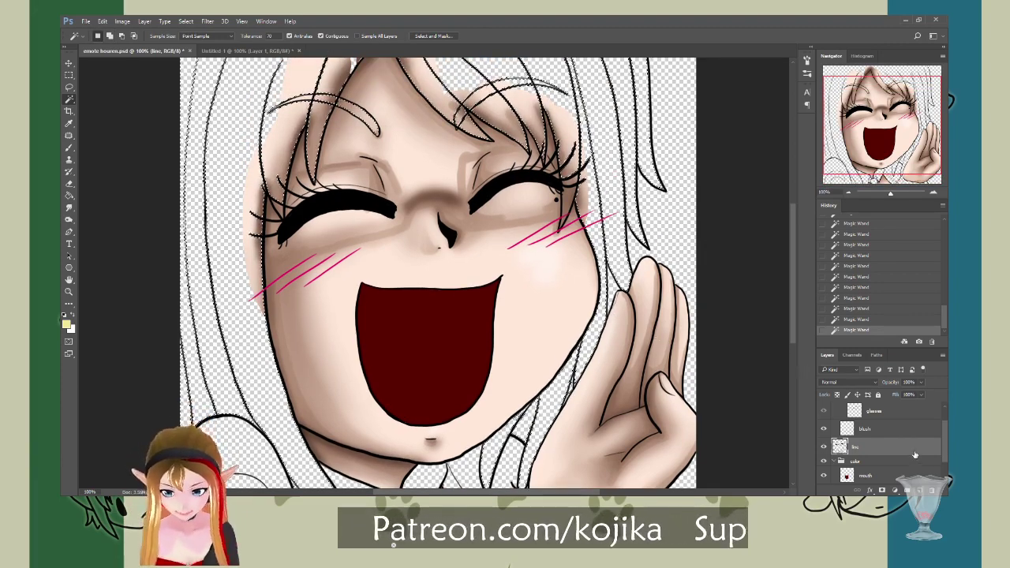
Step: Create a new layer named "hair" directly above the mouth layer in the color group
{"action": "scroll", "coordinate": [903, 453], "scroll_direction": "down", "scroll_amount": 1}
{"action": "left_click", "coordinate": [884, 447]}
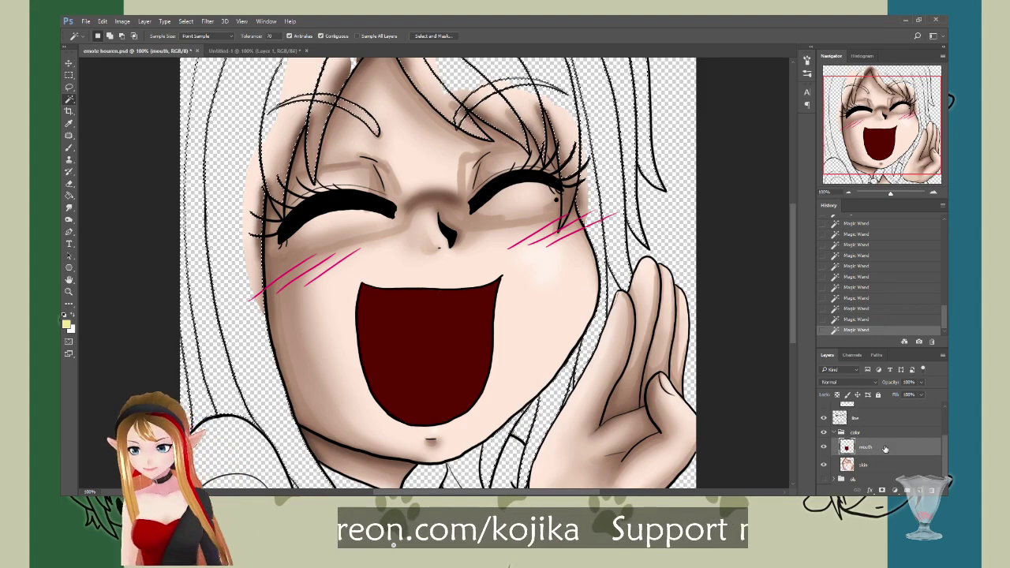
{"action": "key", "text": "ctrl+shift+n"}
{"action": "type", "text": "hair"}
{"action": "key", "text": "Return"}
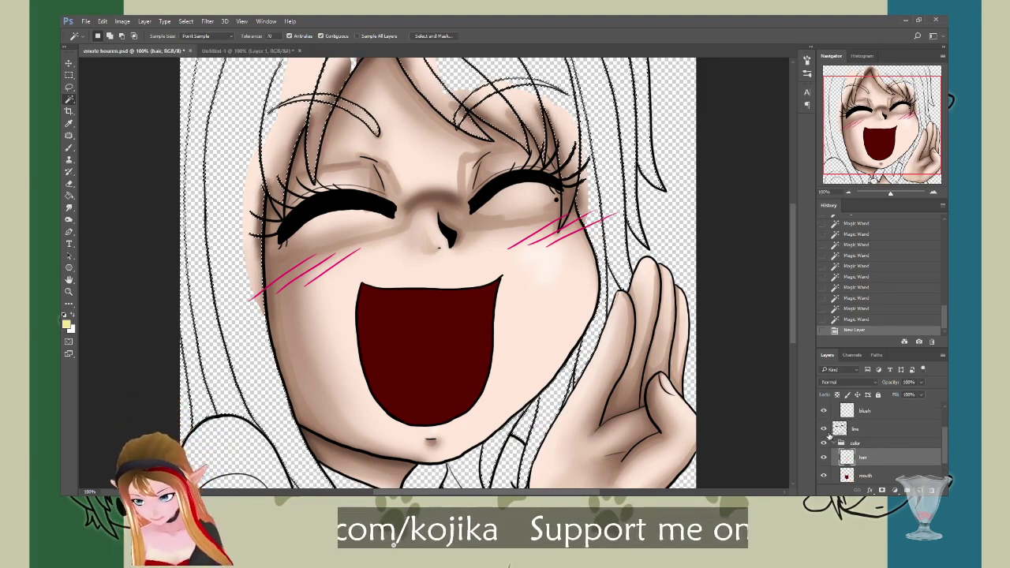
Step: Fill the selected hair sections with light yellow on the hair layer using the Paint Bucket, and clear the selection
{"action": "left_click", "coordinate": [70, 196]}
{"action": "left_click", "coordinate": [248, 154]}
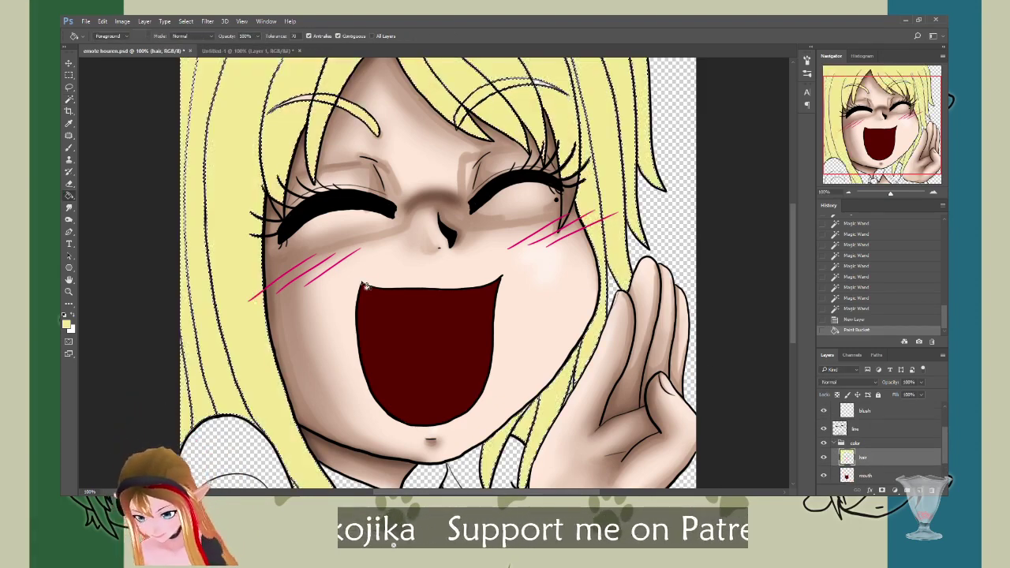
{"action": "scroll", "coordinate": [366, 286], "scroll_direction": "up", "scroll_amount": 3}
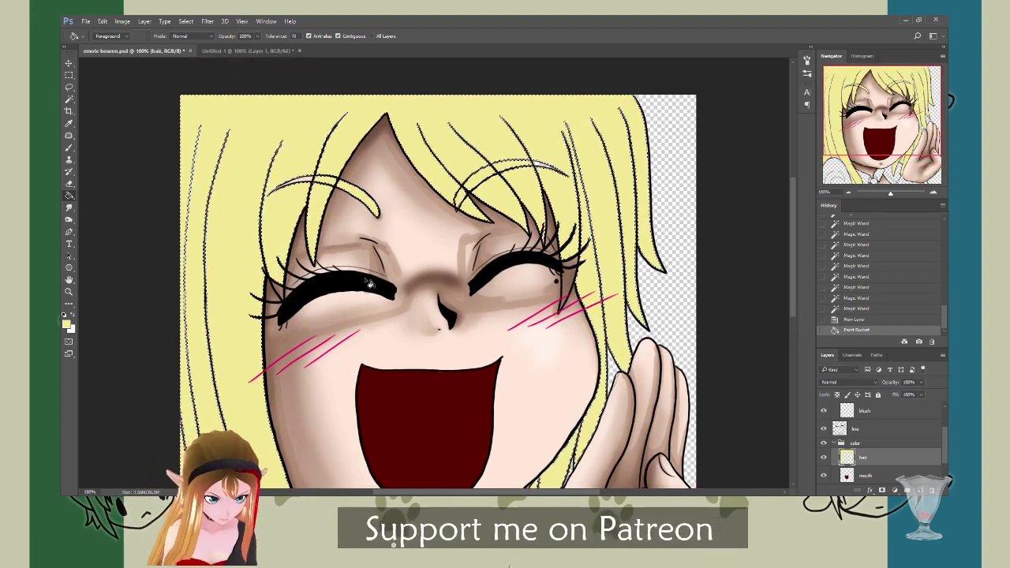
{"action": "key", "text": "ctrl+d"}
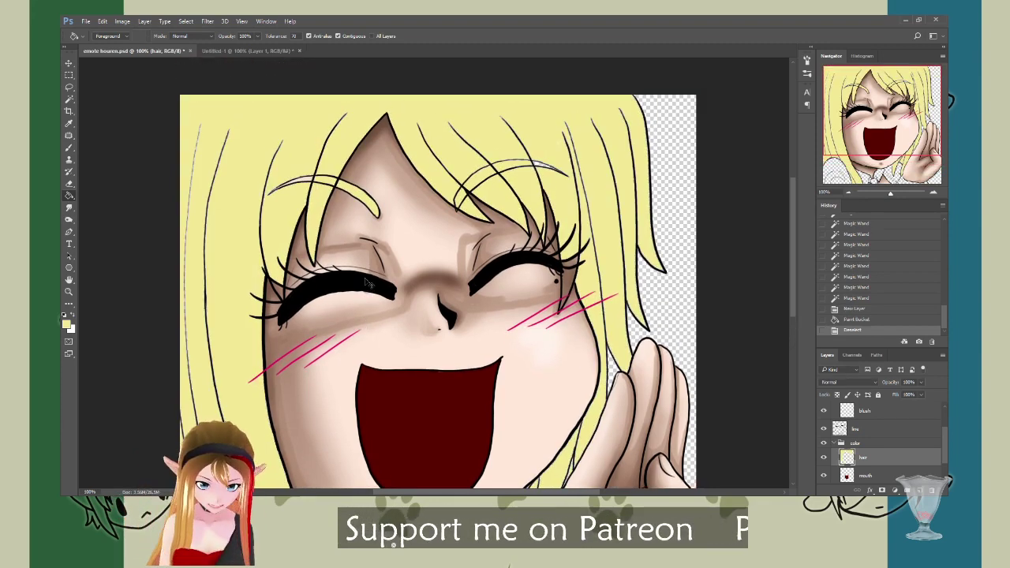
Step: Select the unfilled lock beside the right eye from the line layer, fill it light yellow on the hair layer, and deselect
{"action": "left_click", "coordinate": [857, 431]}
{"action": "left_click", "coordinate": [69, 98]}
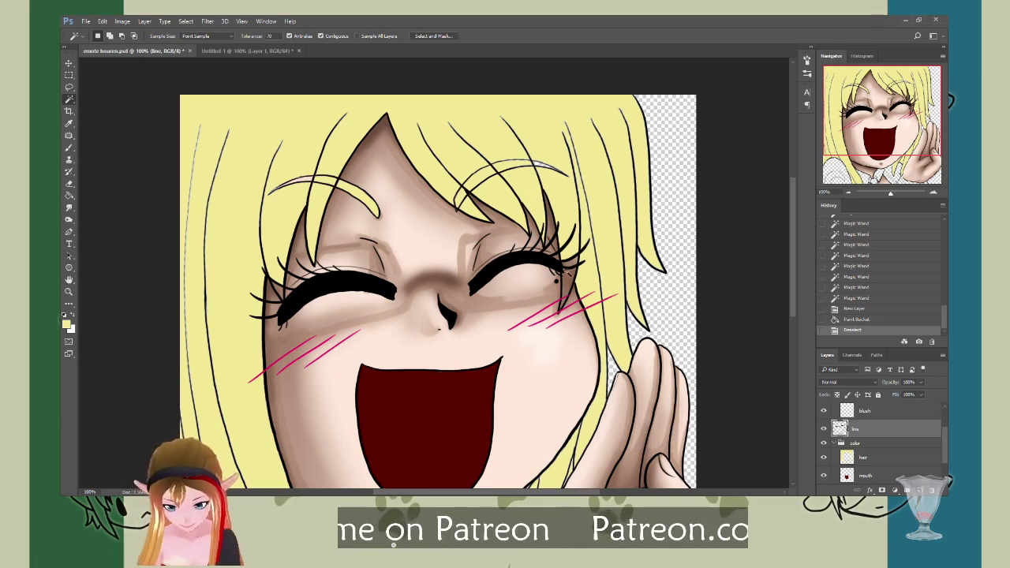
{"action": "left_click", "coordinate": [570, 277]}
{"action": "left_click", "coordinate": [574, 265], "text": "shift"}
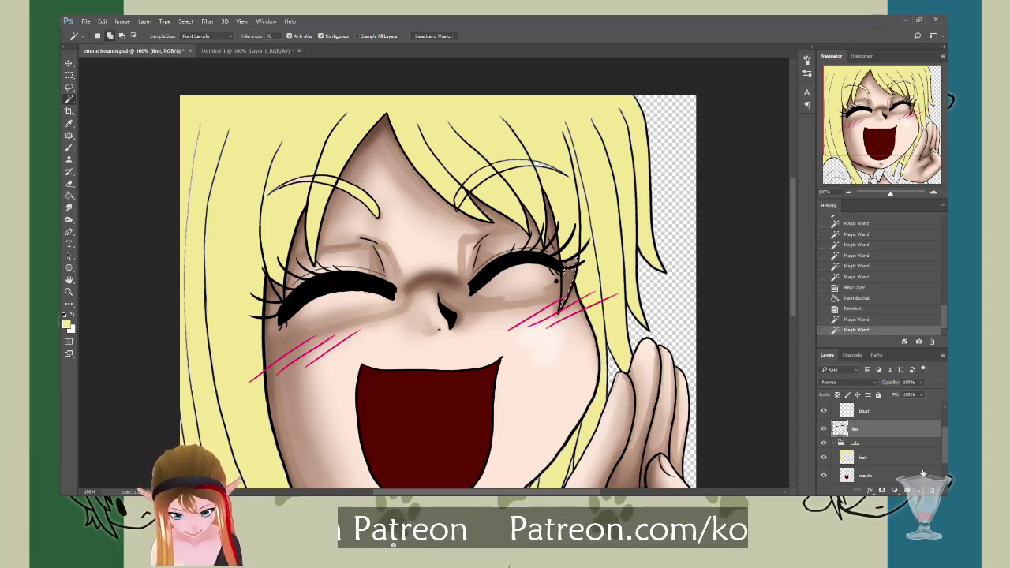
{"action": "left_click", "coordinate": [900, 460]}
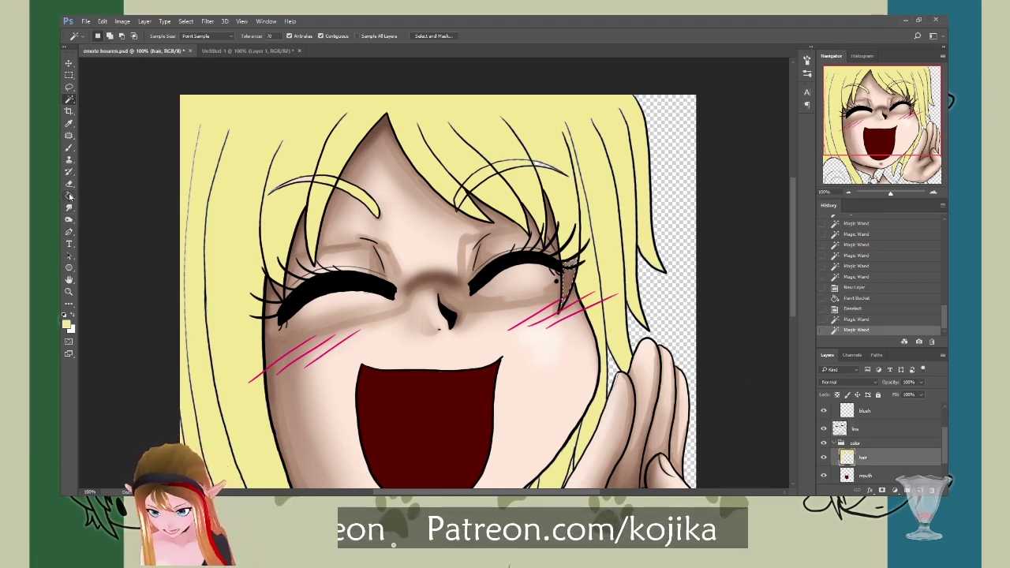
{"action": "left_click", "coordinate": [69, 195]}
{"action": "left_click", "coordinate": [568, 276]}
{"action": "key", "text": "ctrl+d"}
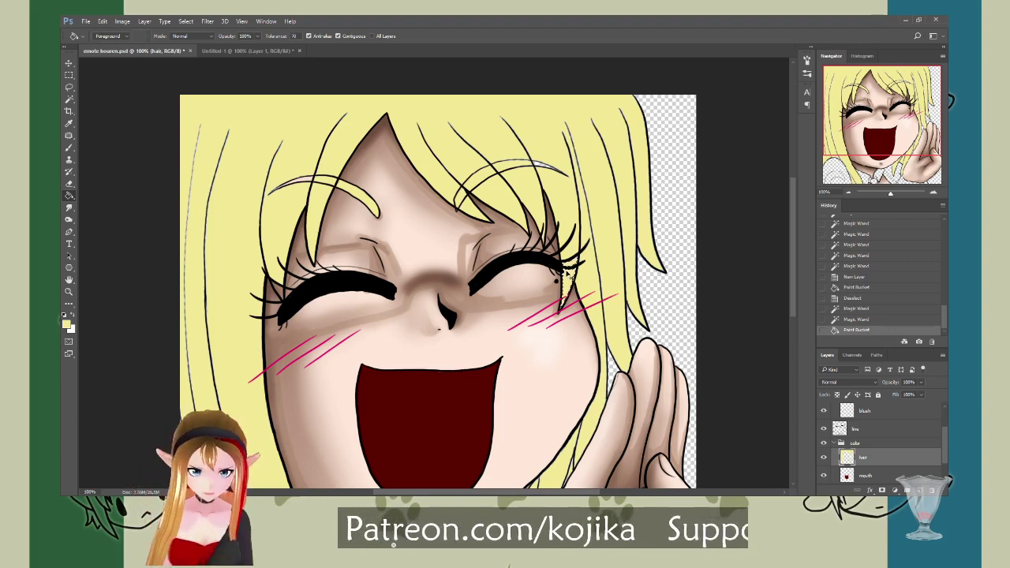
Step: Draw the curved black outline of a hair tip below the raised hand on the line layer with the Brush
{"action": "scroll", "coordinate": [433, 365], "scroll_direction": "down", "scroll_amount": 5}
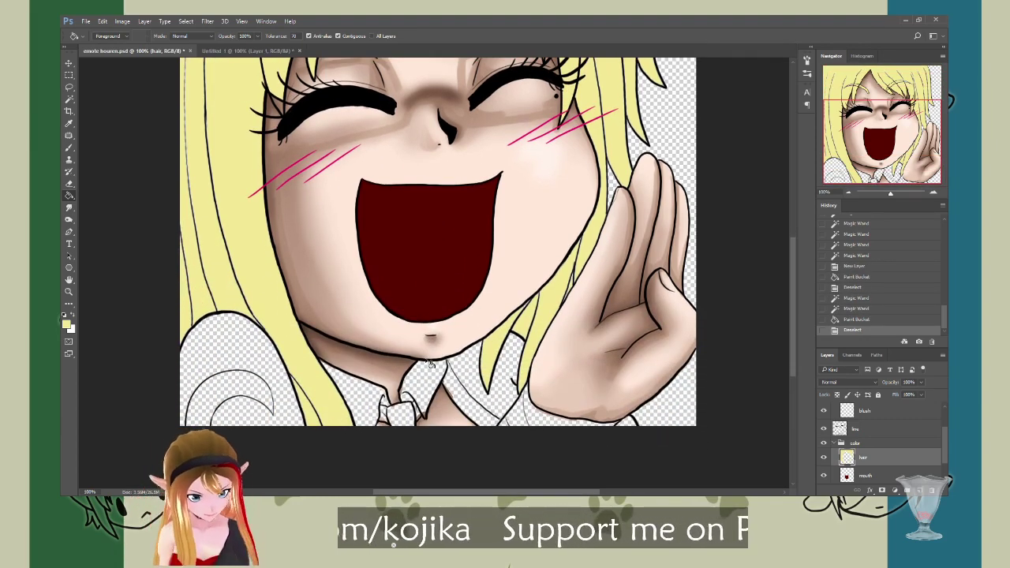
{"action": "left_click", "coordinate": [853, 430]}
{"action": "key", "text": "d"}
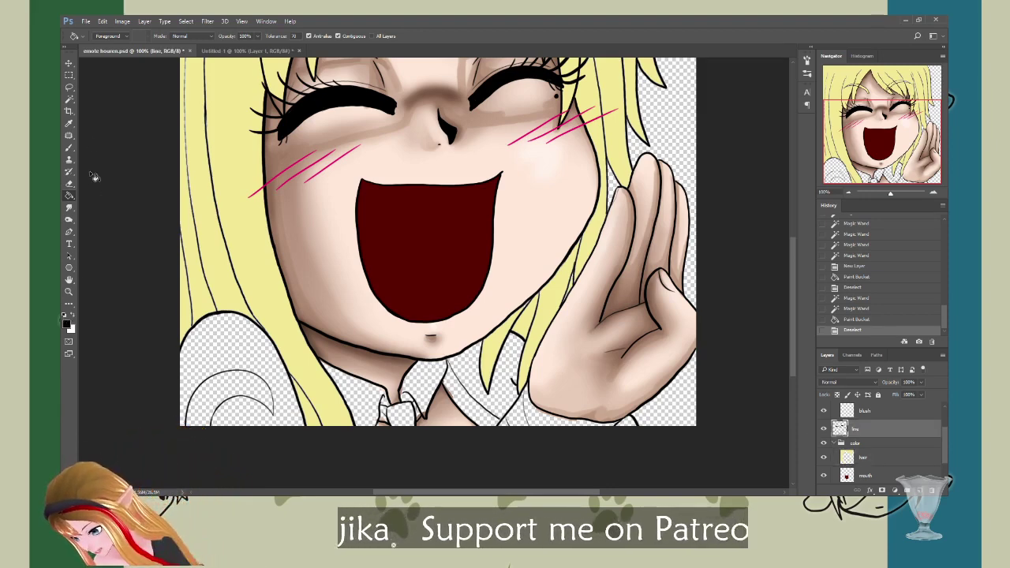
{"action": "key", "text": "b"}
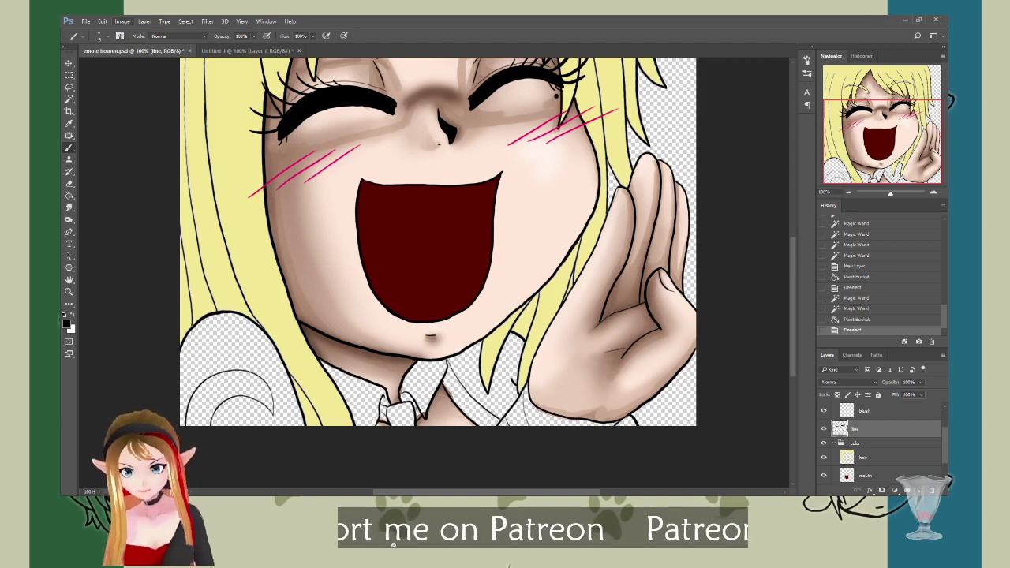
{"action": "left_click", "coordinate": [344, 36]}
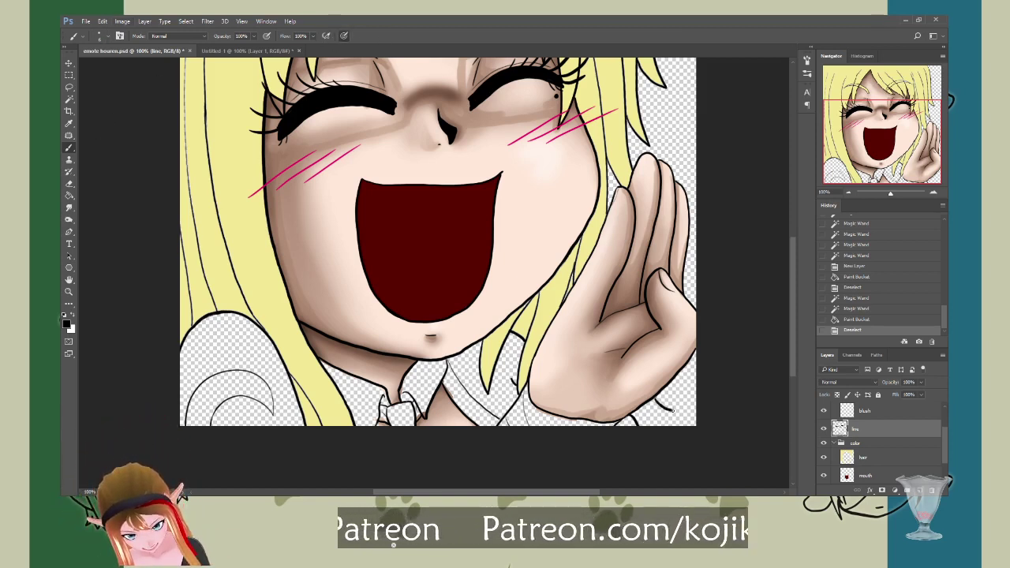
{"action": "left_click_drag", "start_coordinate": [631, 409], "coordinate": [638, 406]}
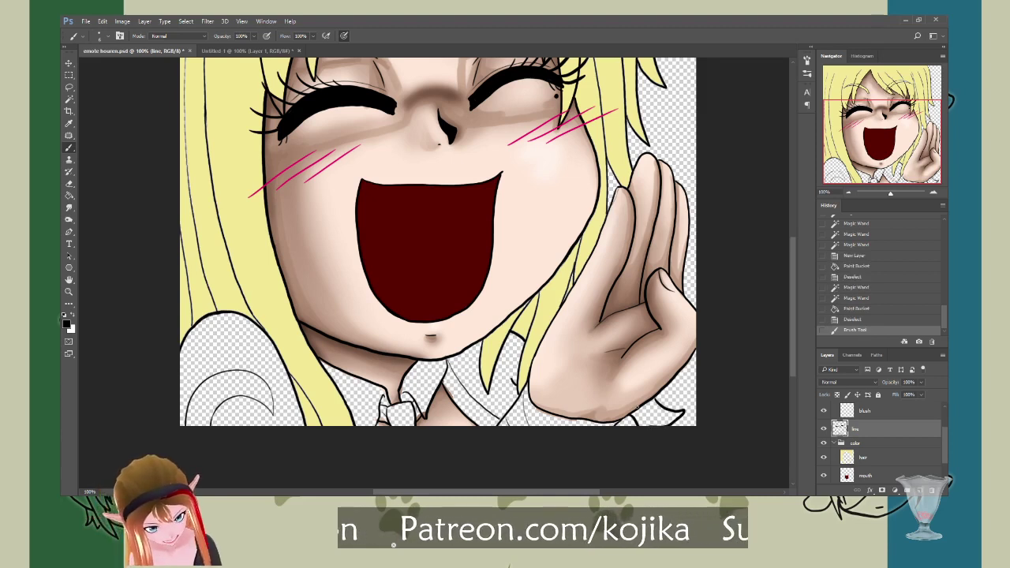
{"action": "left_click", "coordinate": [846, 319]}
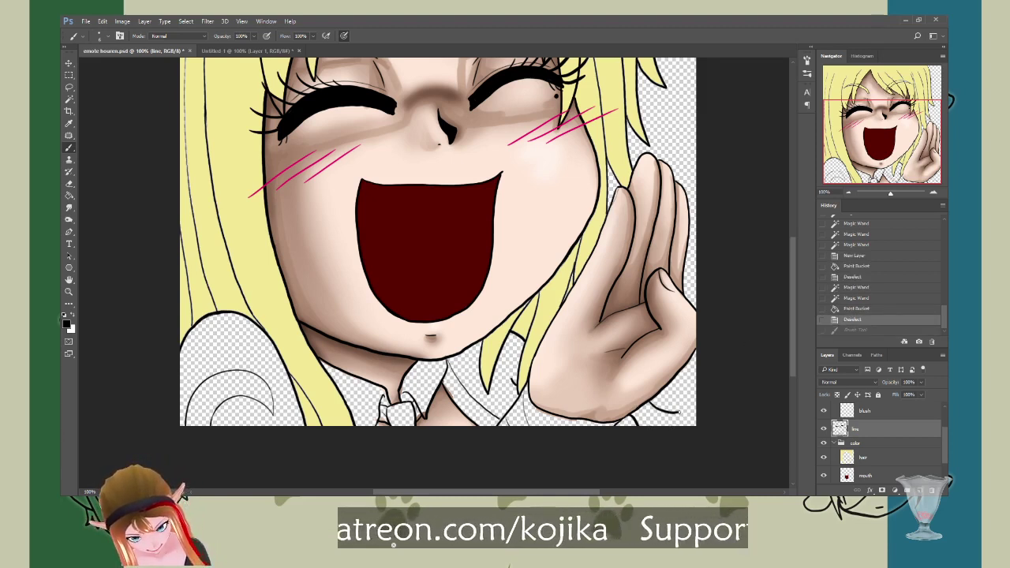
{"action": "key", "text": "ctrl+z"}
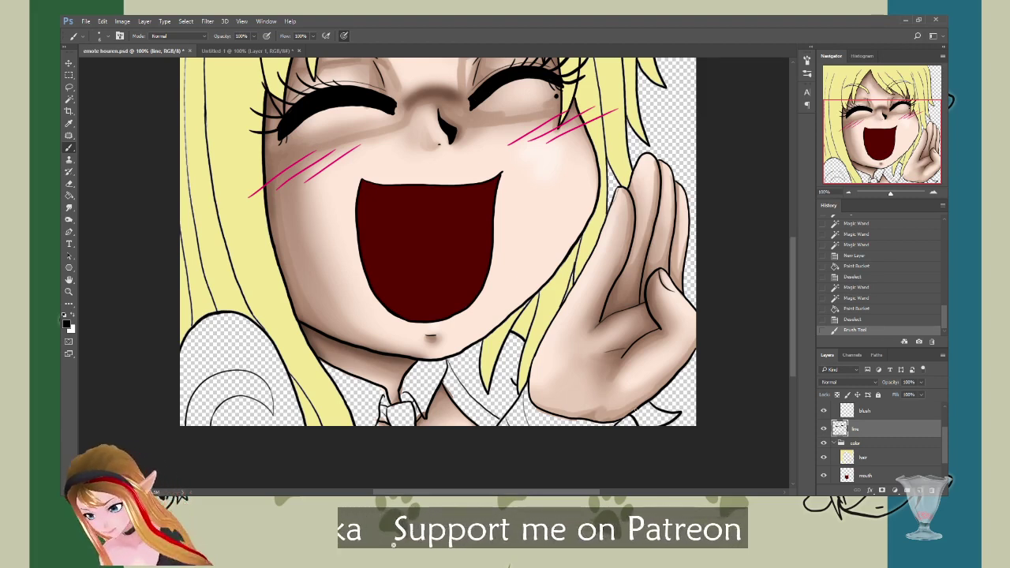
Step: Select the new hair tip below the hand and fill it on the hair layer with yellow sampled from the existing hair
{"action": "left_click", "coordinate": [68, 99]}
{"action": "left_click", "coordinate": [648, 410]}
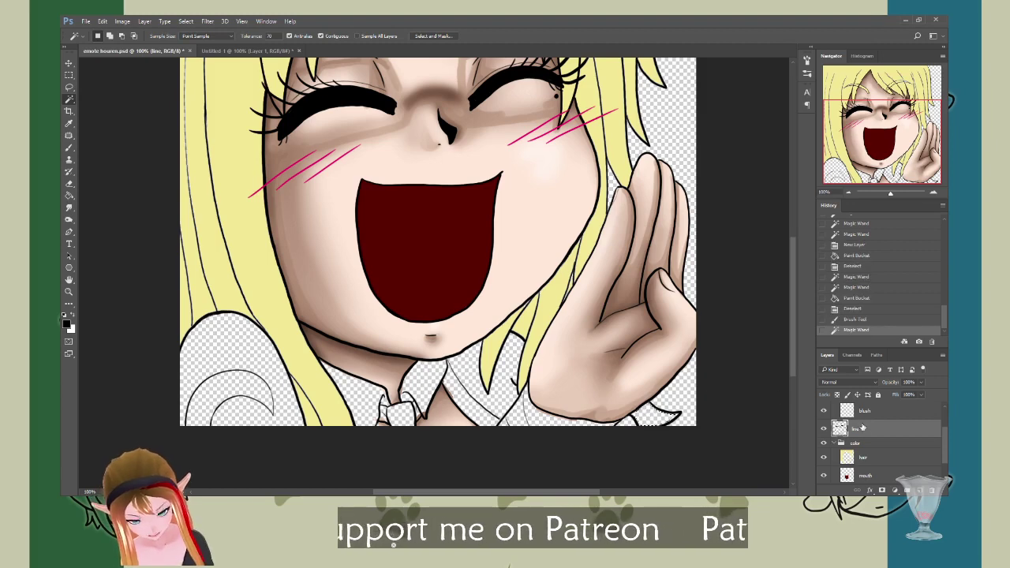
{"action": "left_click", "coordinate": [867, 458]}
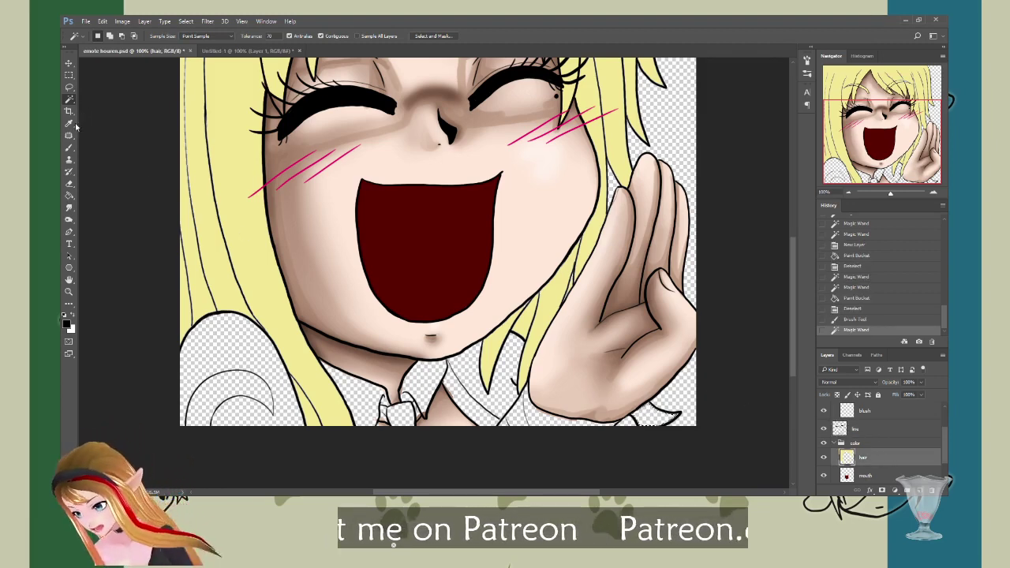
{"action": "key", "text": "g"}
{"action": "left_click", "coordinate": [232, 171], "text": "alt"}
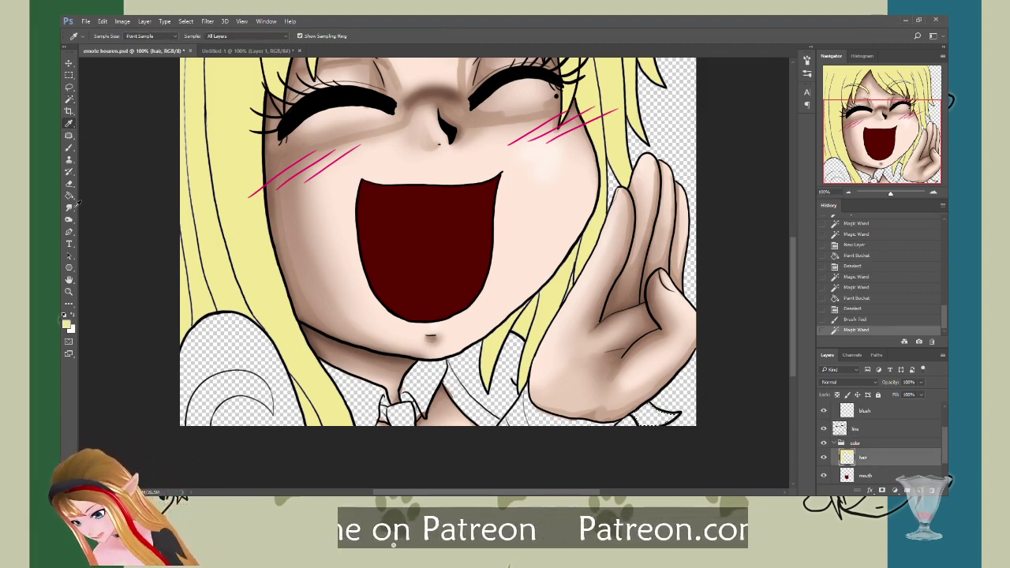
{"action": "left_click", "coordinate": [659, 417]}
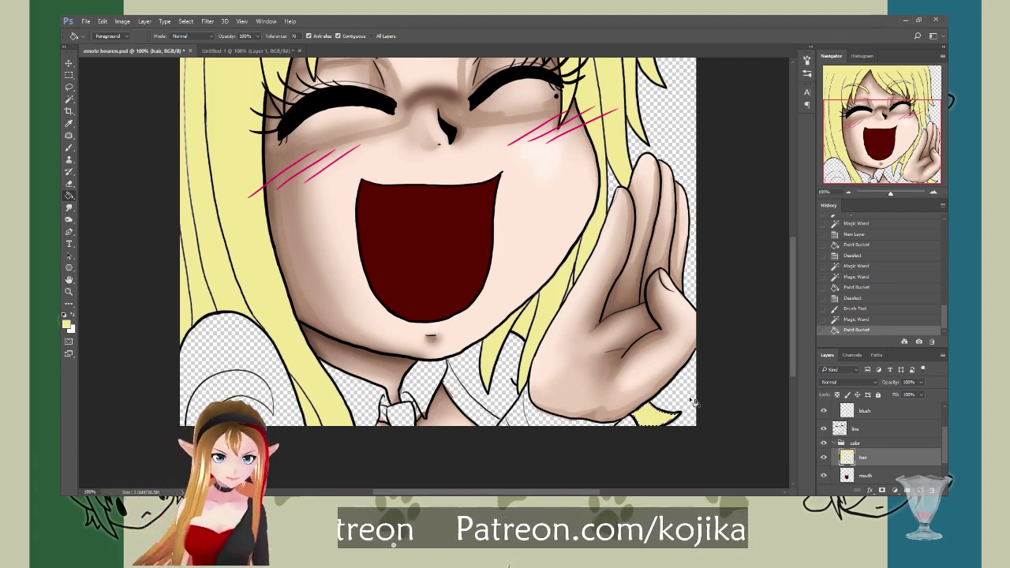
{"action": "key", "text": "ctrl+d"}
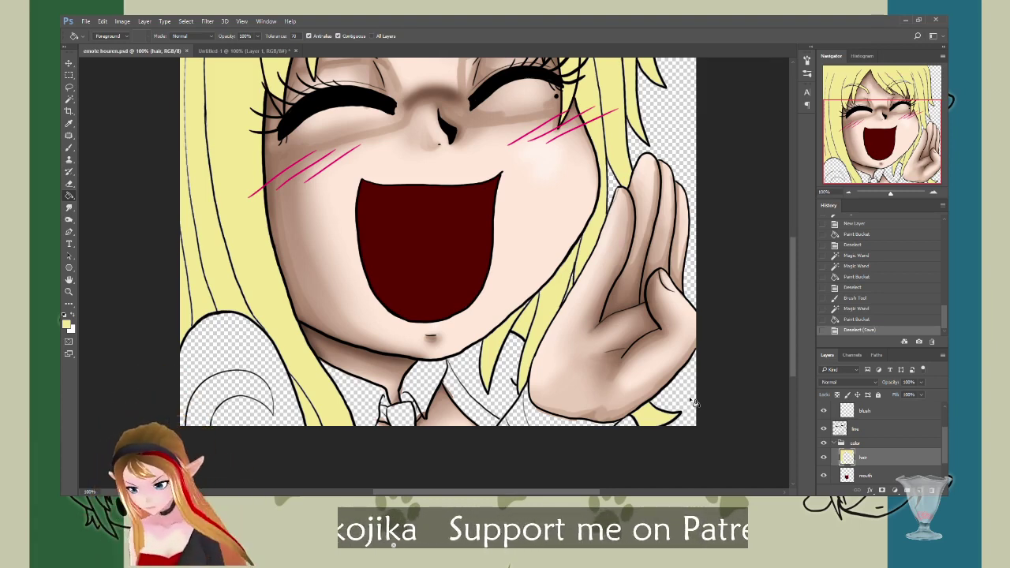
Step: Brush yellow over the unfilled gaps in the strands beside the jaw and along the shoulder outline on the hair layer
{"action": "left_click", "coordinate": [68, 148]}
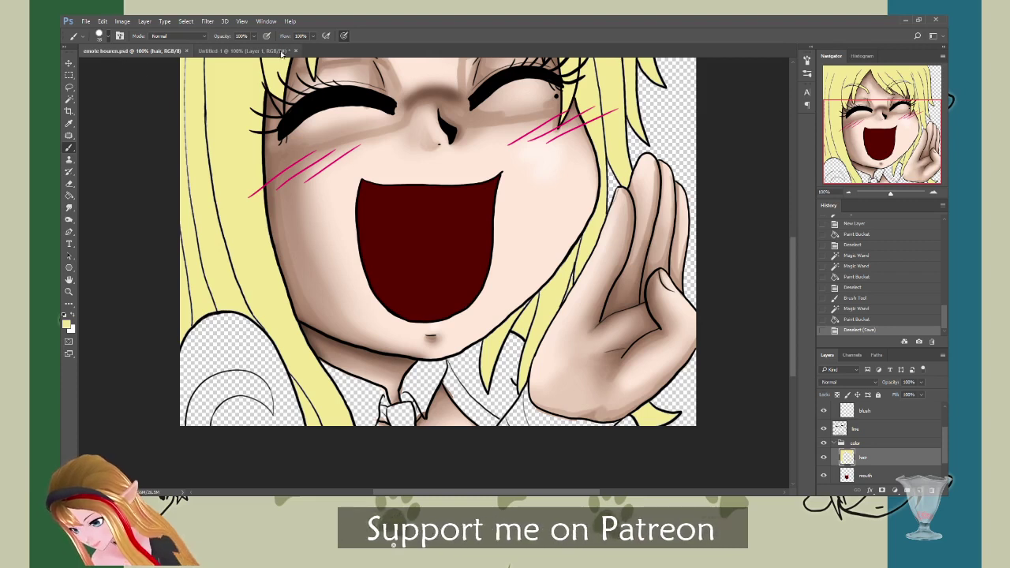
{"action": "left_click_drag", "start_coordinate": [574, 264], "coordinate": [554, 288]}
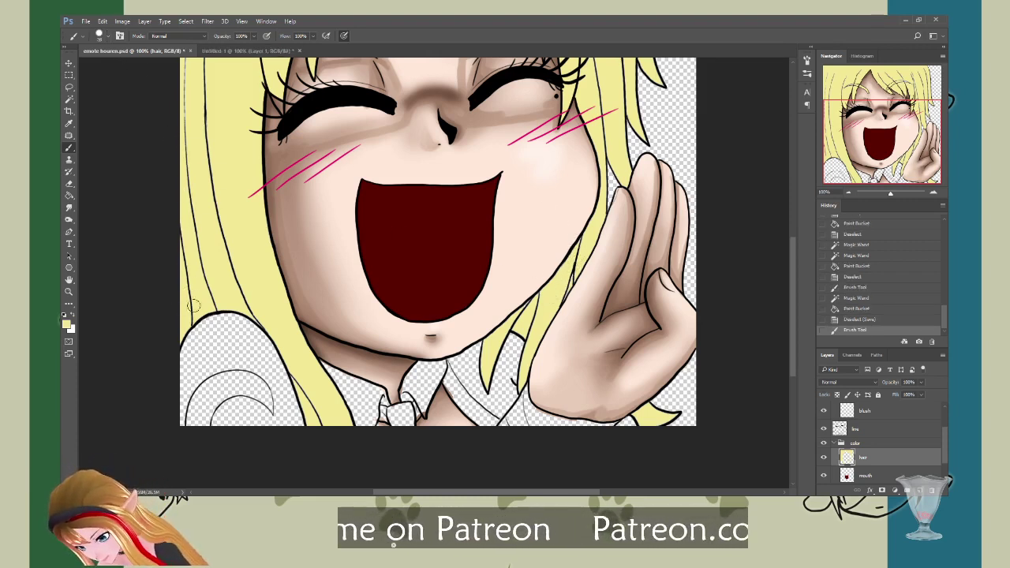
{"action": "mouse_move", "coordinate": [234, 309]}
{"action": "left_mouse_down"}
{"action": "mouse_move", "coordinate": [258, 333]}
{"action": "mouse_move", "coordinate": [218, 303]}
{"action": "left_mouse_up"}
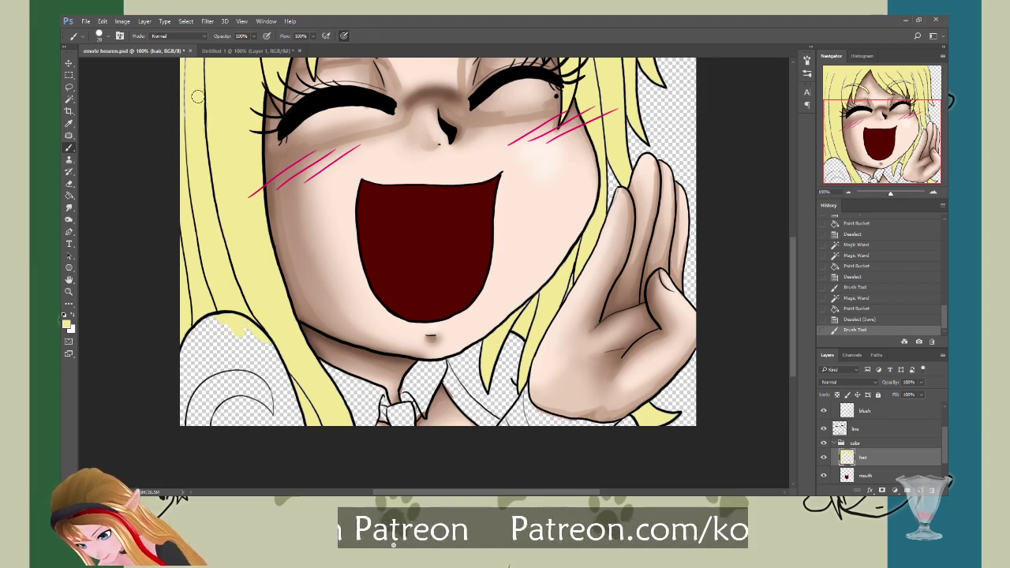
{"action": "left_click_drag", "start_coordinate": [291, 384], "coordinate": [302, 419]}
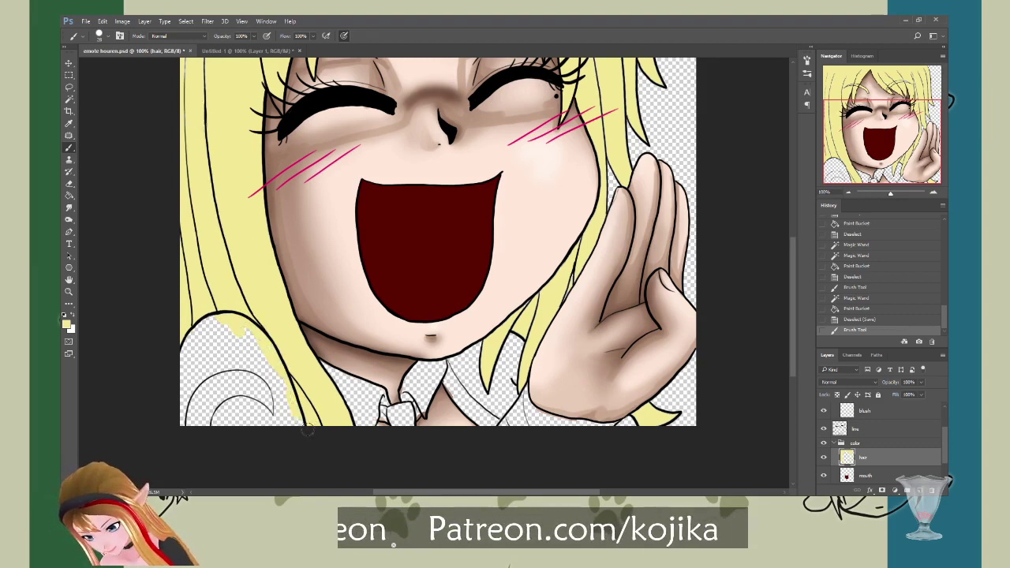
Step: Paint yellow over the remaining gaps along the upper hair line art and both eyebrows on the hair layer
{"action": "scroll", "coordinate": [430, 172], "scroll_direction": "up", "scroll_amount": 5}
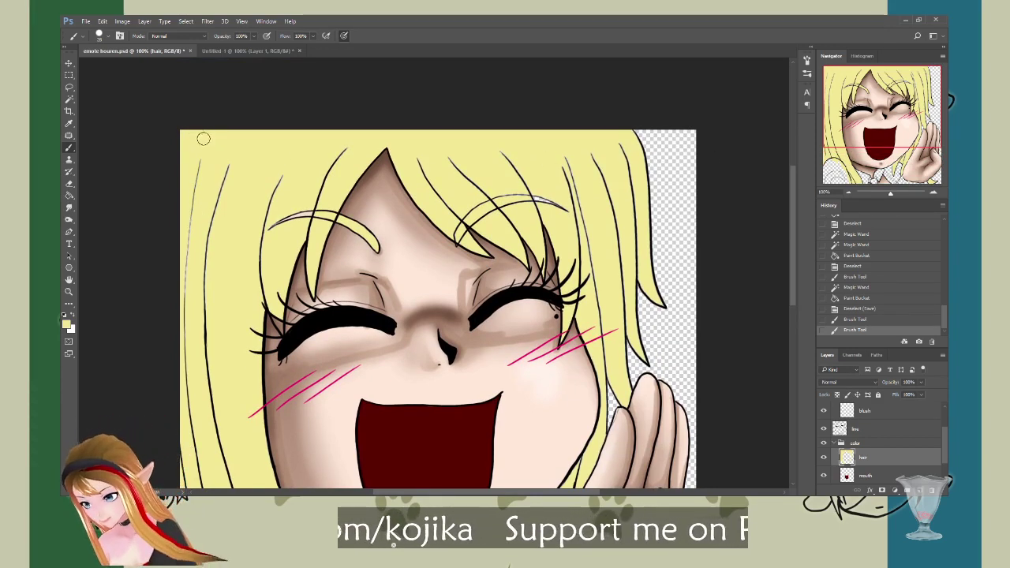
{"action": "mouse_move", "coordinate": [209, 311]}
{"action": "left_mouse_down"}
{"action": "mouse_move", "coordinate": [211, 163]}
{"action": "mouse_move", "coordinate": [201, 133]}
{"action": "left_mouse_up"}
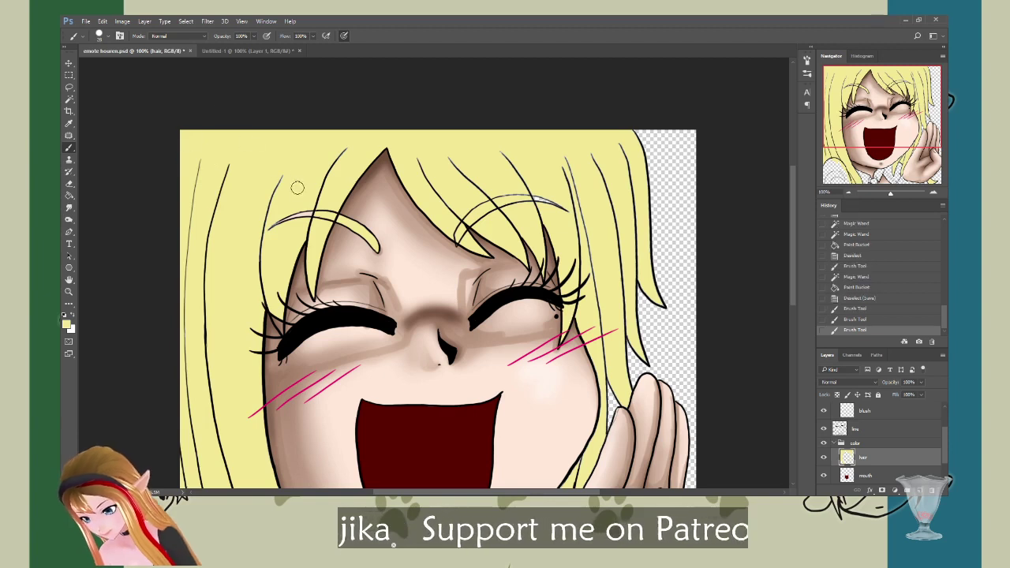
{"action": "left_click_drag", "start_coordinate": [272, 201], "coordinate": [324, 222]}
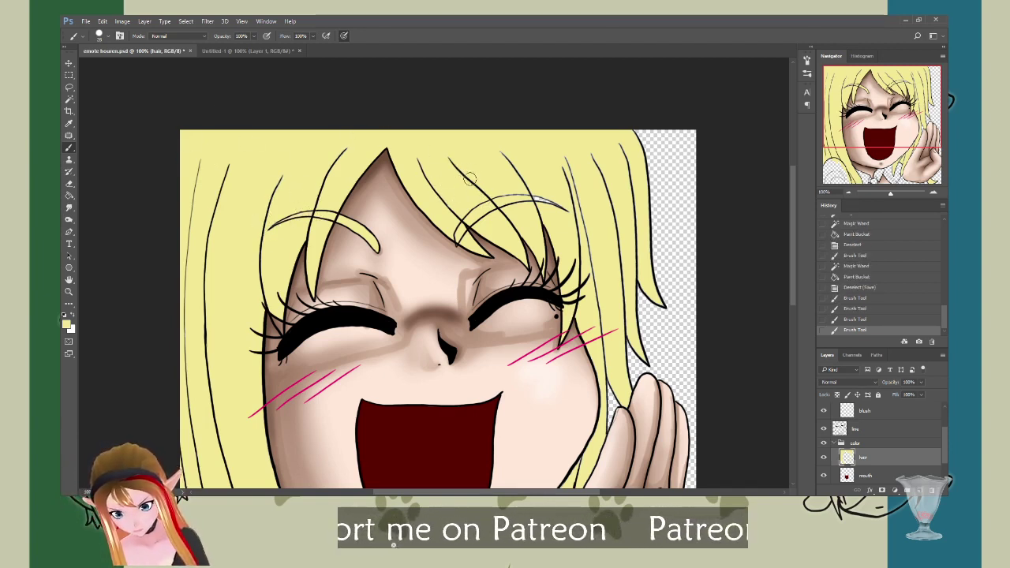
{"action": "mouse_move", "coordinate": [505, 197]}
{"action": "left_mouse_down"}
{"action": "mouse_move", "coordinate": [516, 183]}
{"action": "mouse_move", "coordinate": [580, 230]}
{"action": "mouse_move", "coordinate": [603, 335]}
{"action": "mouse_move", "coordinate": [606, 169]}
{"action": "mouse_move", "coordinate": [611, 229]}
{"action": "left_mouse_up"}
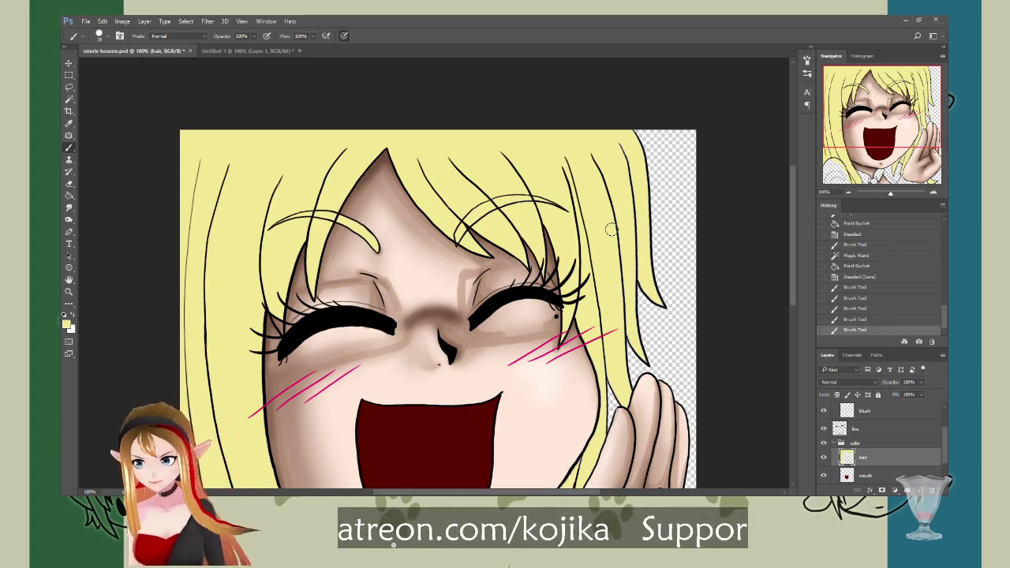
Step: Save the document and touch up the yellow edges of the hair tip below the hand with a small brush
{"action": "key", "text": "ctrl+plus"}
{"action": "left_click_drag", "start_coordinate": [792, 229], "coordinate": [792, 405]}
{"action": "left_click_drag", "start_coordinate": [564, 491], "coordinate": [642, 492]}
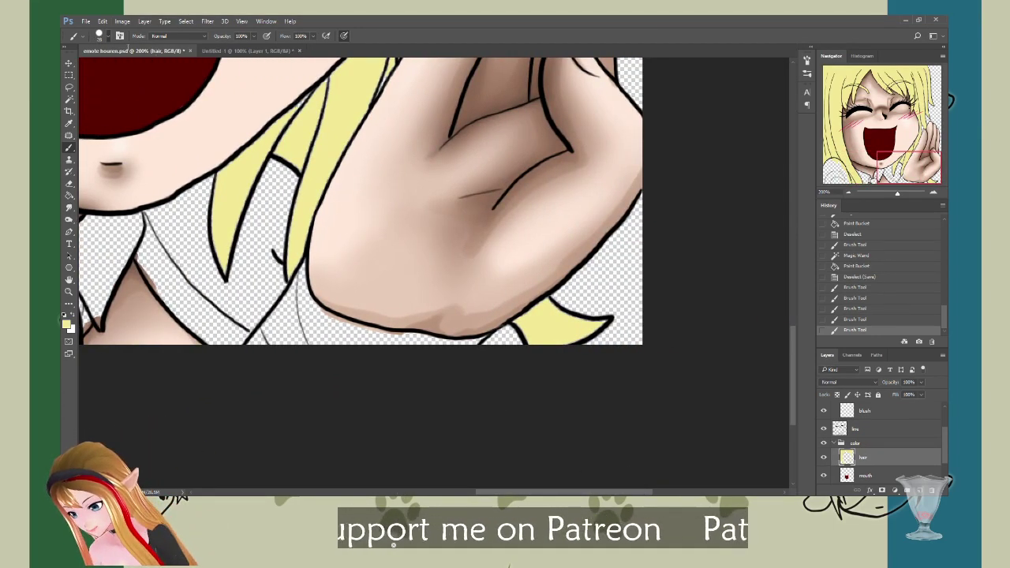
{"action": "key", "text": "ctrl+s"}
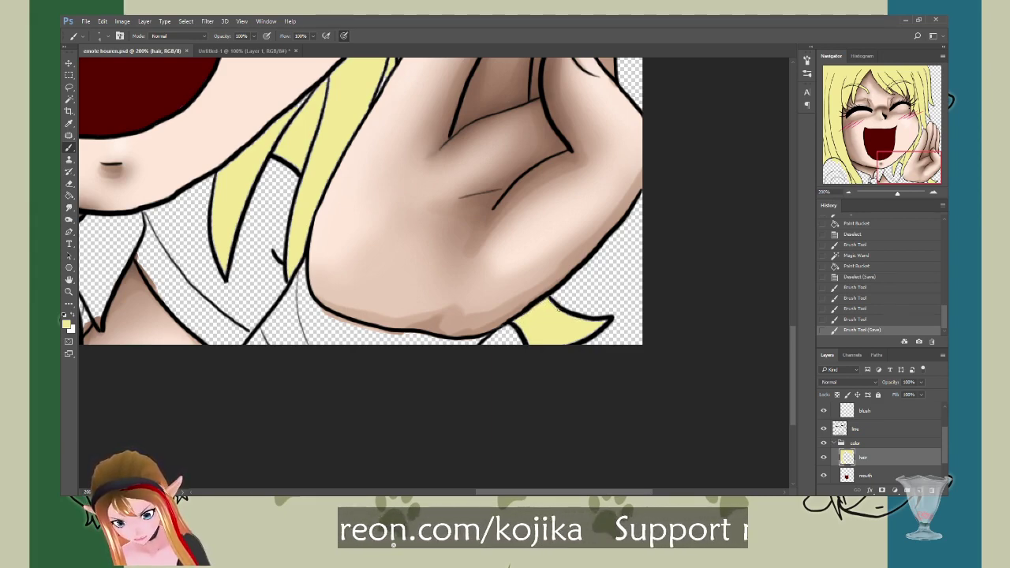
{"action": "left_click_drag", "start_coordinate": [587, 319], "coordinate": [558, 242]}
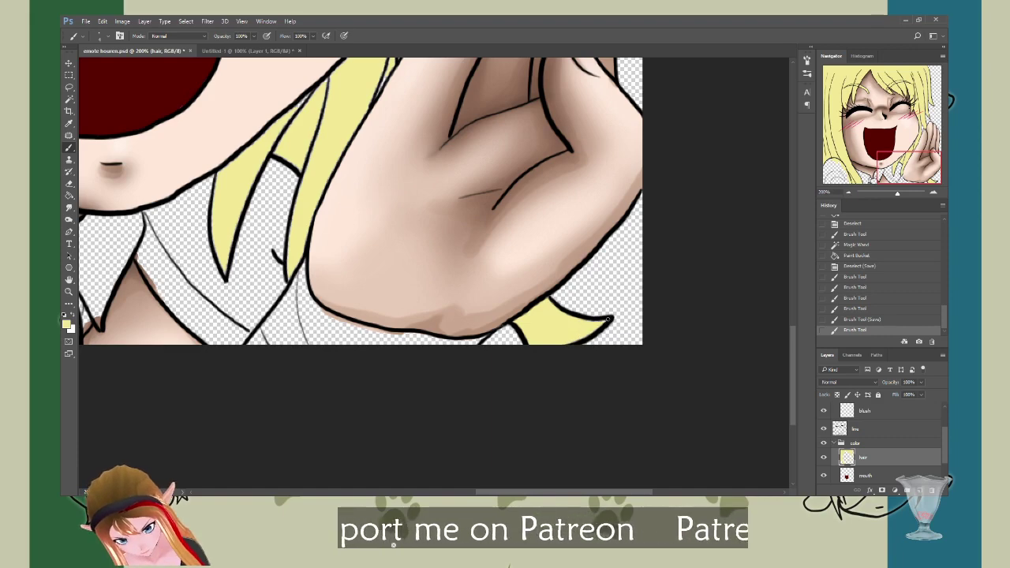
{"action": "left_click_drag", "start_coordinate": [605, 320], "coordinate": [576, 340]}
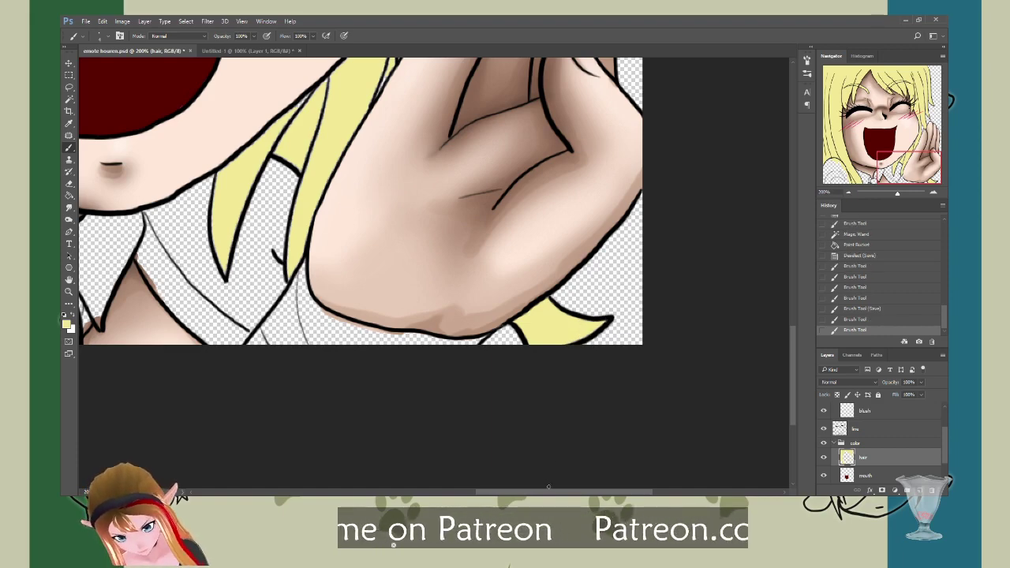
Step: Touch up the yellow along the edges of the pointed strands below the jaw, between the collar and the hand
{"action": "left_click_drag", "start_coordinate": [549, 493], "coordinate": [491, 493]}
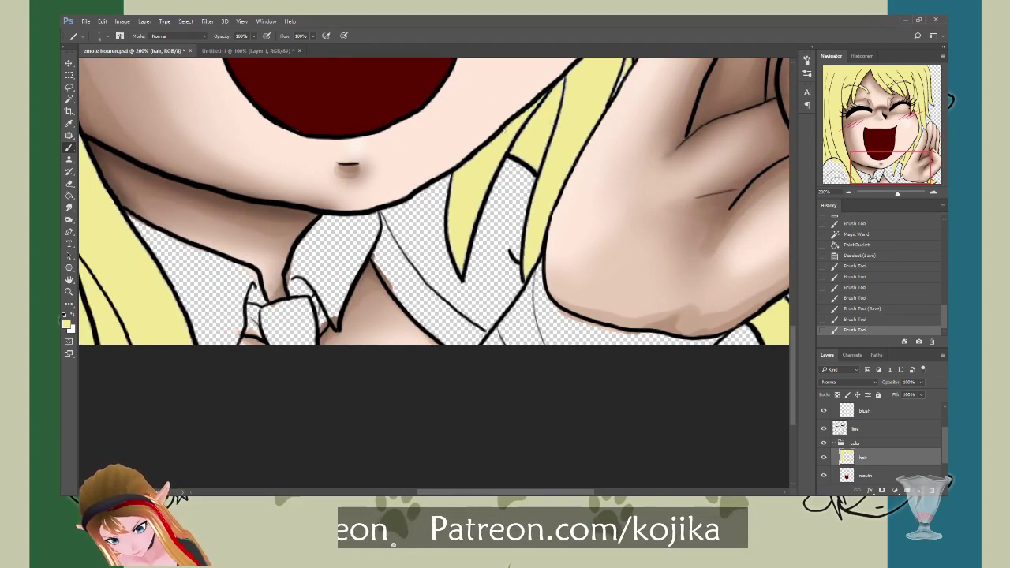
{"action": "left_click", "coordinate": [453, 174]}
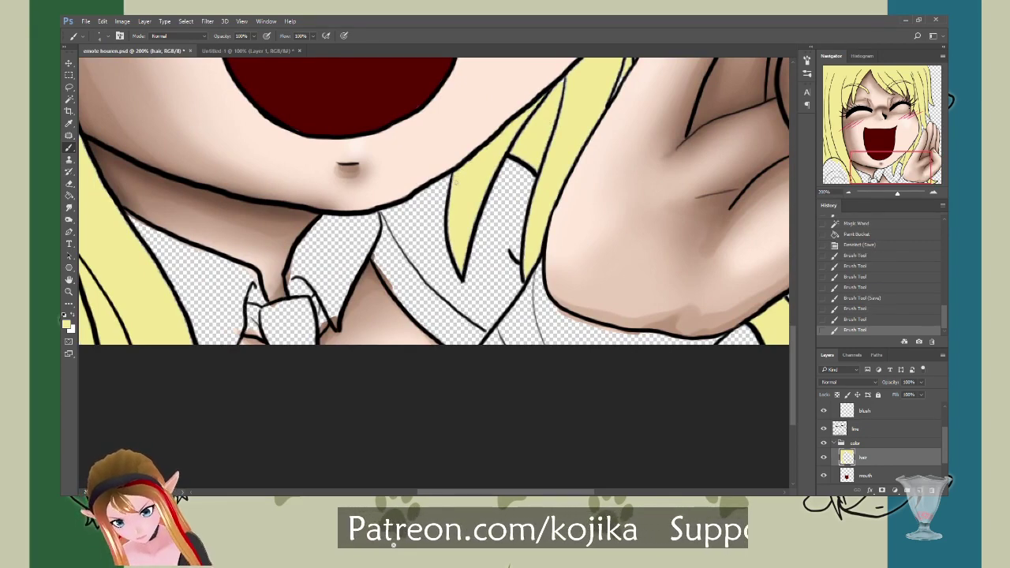
{"action": "left_click_drag", "start_coordinate": [453, 175], "coordinate": [459, 269]}
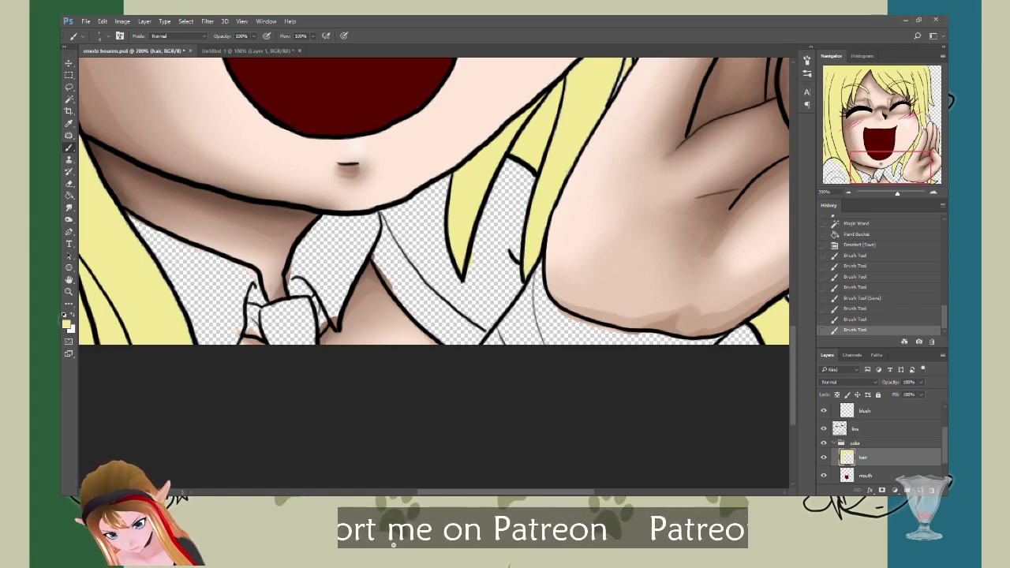
{"action": "left_click", "coordinate": [509, 254]}
{"action": "scroll", "coordinate": [792, 324], "scroll_direction": "up", "scroll_amount": 5}
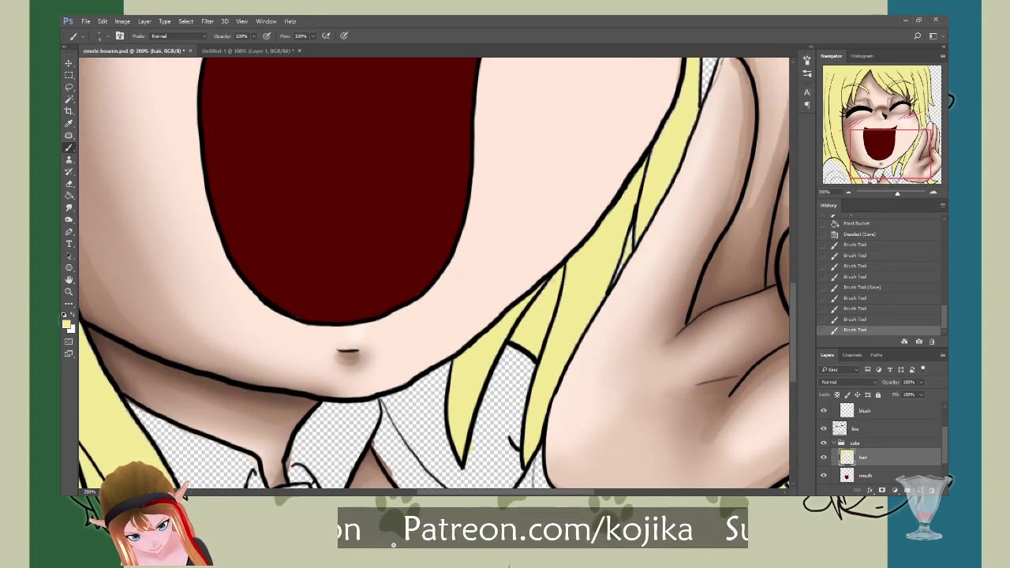
Step: Touch up the yellow along the edges of the hair strands between the jaw and the raised hand on the hair layer
{"action": "left_click_drag", "start_coordinate": [541, 294], "coordinate": [549, 282]}
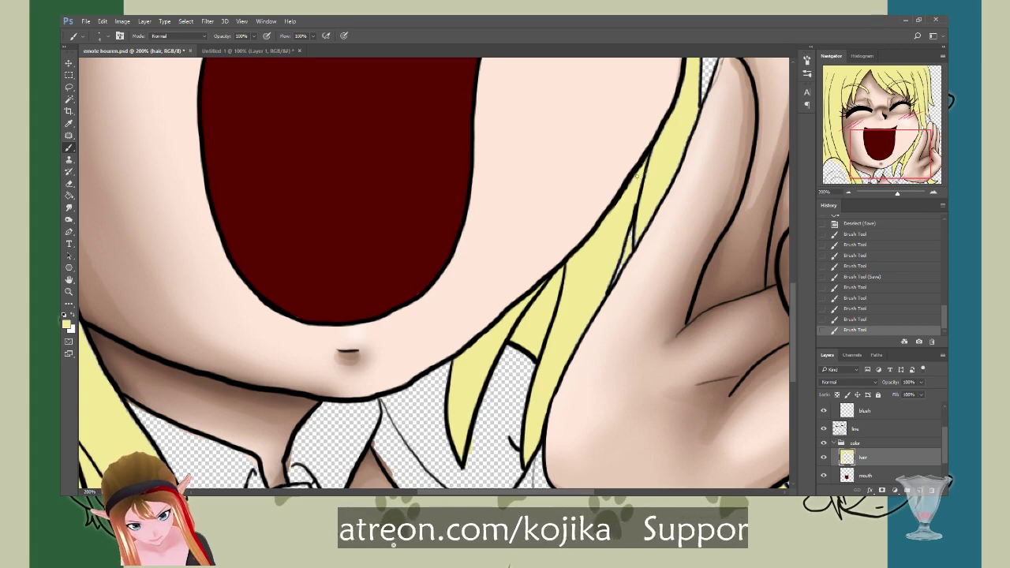
{"action": "mouse_move", "coordinate": [643, 174]}
{"action": "left_mouse_down"}
{"action": "mouse_move", "coordinate": [651, 165]}
{"action": "mouse_move", "coordinate": [670, 179]}
{"action": "mouse_move", "coordinate": [612, 282]}
{"action": "mouse_move", "coordinate": [623, 238]}
{"action": "mouse_move", "coordinate": [627, 247]}
{"action": "mouse_move", "coordinate": [612, 237]}
{"action": "left_mouse_up"}
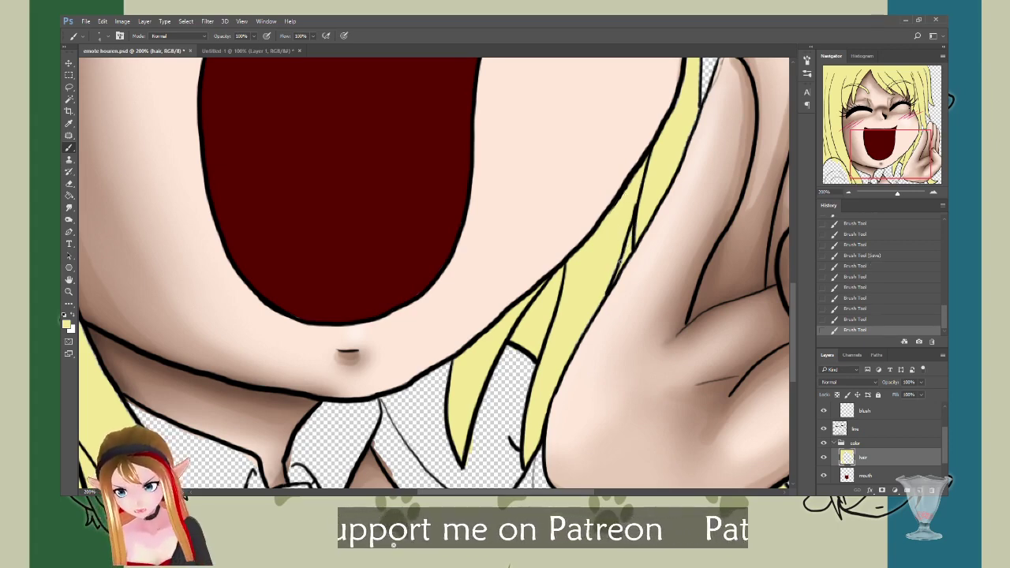
{"action": "left_click_drag", "start_coordinate": [590, 320], "coordinate": [550, 398]}
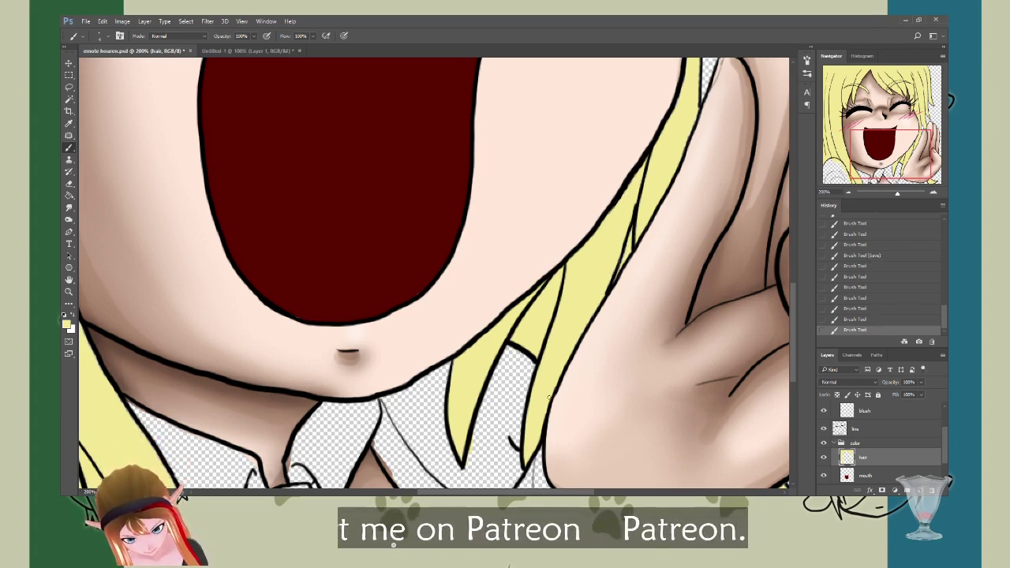
{"action": "scroll", "coordinate": [791, 295], "scroll_direction": "up", "scroll_amount": 5}
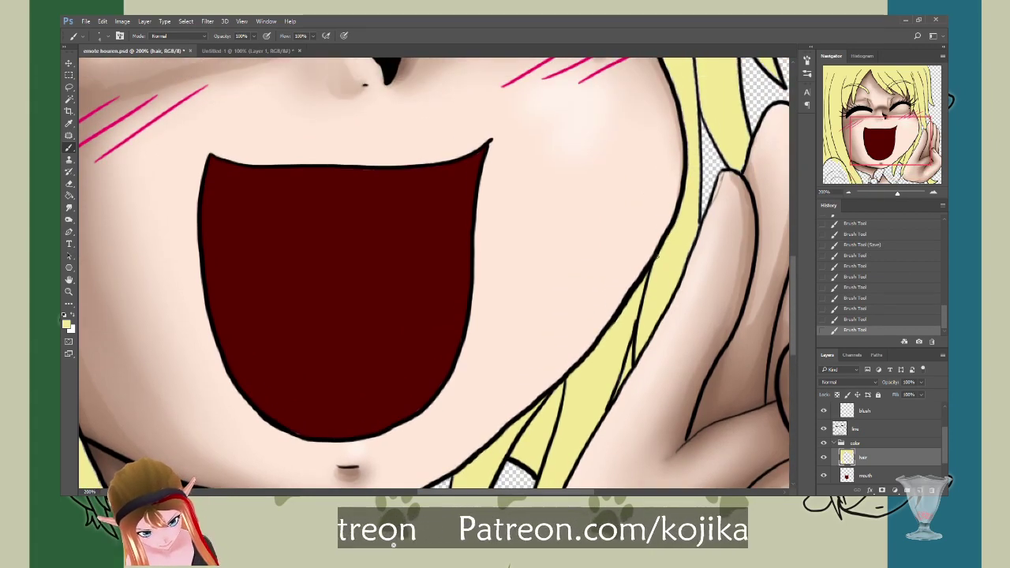
{"action": "left_click_drag", "start_coordinate": [656, 256], "coordinate": [653, 263]}
{"action": "left_click_drag", "start_coordinate": [699, 190], "coordinate": [685, 258]}
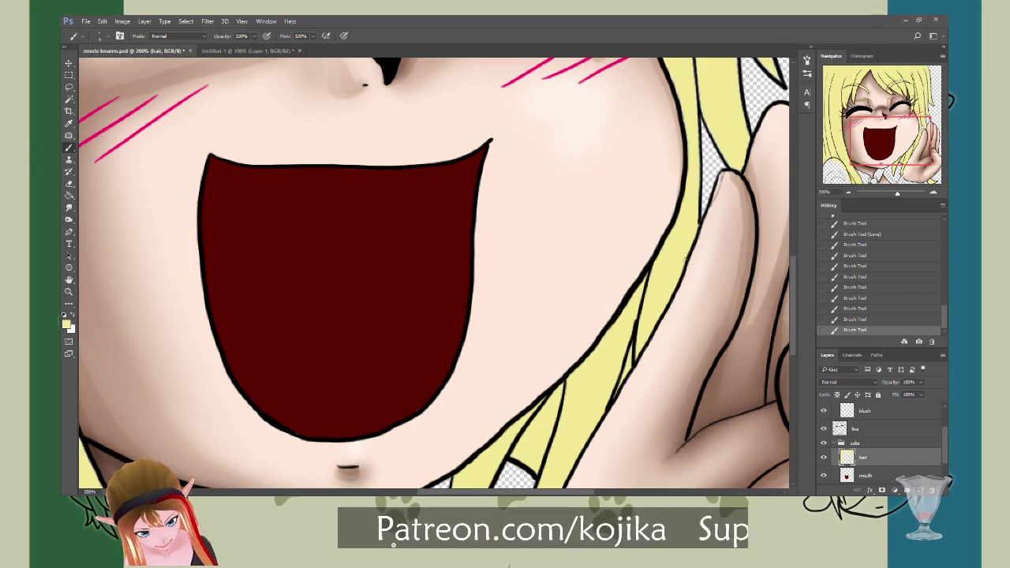
{"action": "left_click_drag", "start_coordinate": [655, 317], "coordinate": [641, 314]}
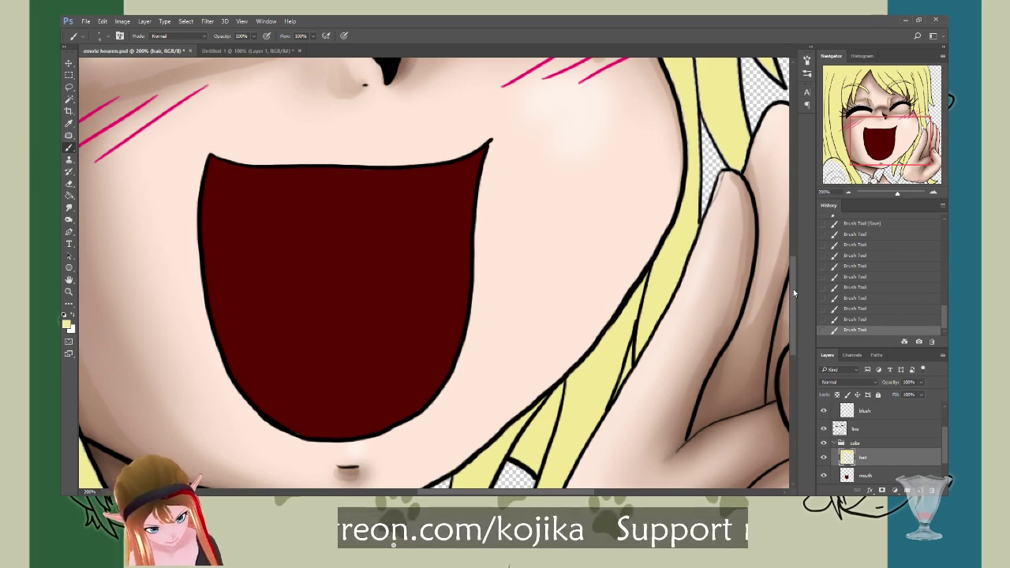
Step: Brush yellow over the remaining gaps along the long strands beside the cheek and above the fingertips
{"action": "left_click_drag", "start_coordinate": [793, 292], "coordinate": [793, 267]}
{"action": "left_click_drag", "start_coordinate": [652, 106], "coordinate": [643, 109]}
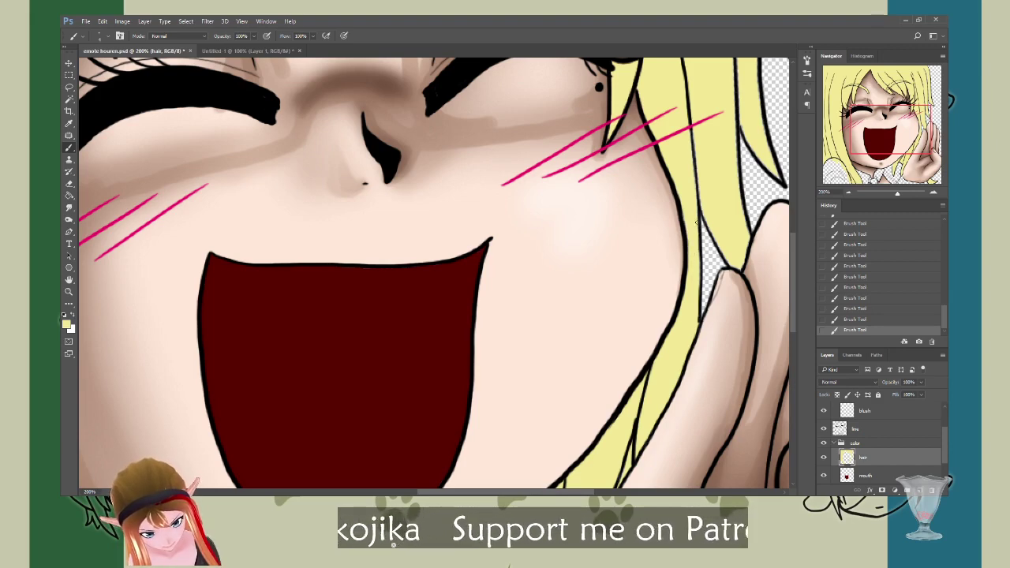
{"action": "mouse_move", "coordinate": [691, 134]}
{"action": "left_mouse_down"}
{"action": "mouse_move", "coordinate": [702, 213]}
{"action": "mouse_move", "coordinate": [728, 264]}
{"action": "mouse_move", "coordinate": [748, 243]}
{"action": "left_mouse_up"}
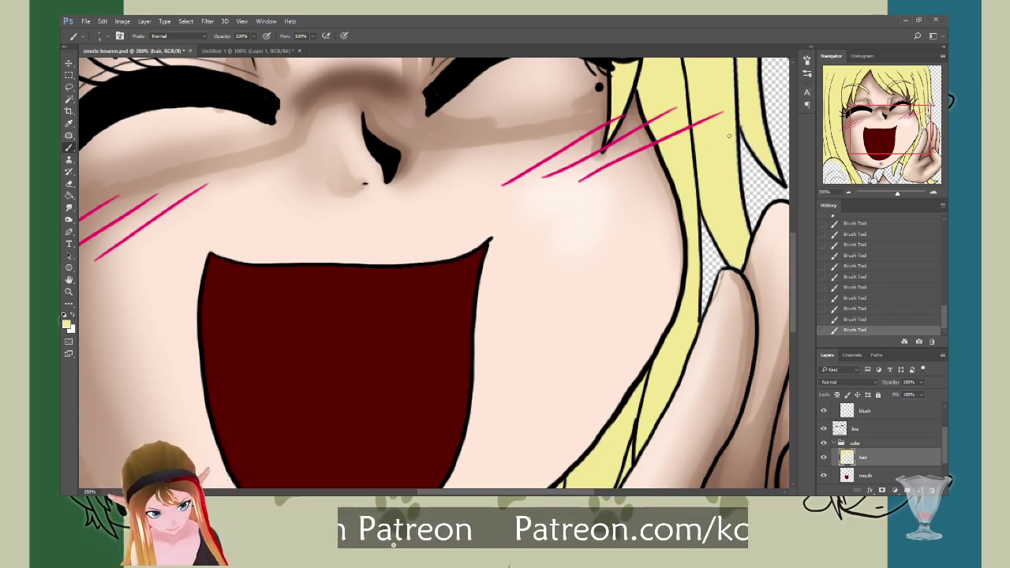
{"action": "left_click_drag", "start_coordinate": [737, 163], "coordinate": [749, 234]}
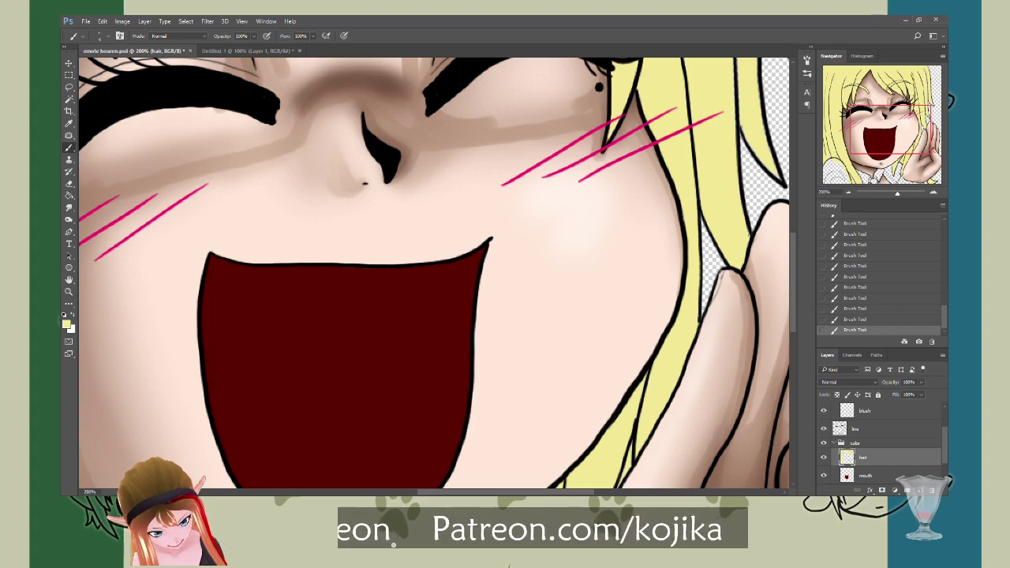
{"action": "scroll", "coordinate": [606, 374], "scroll_direction": "up", "scroll_amount": 4}
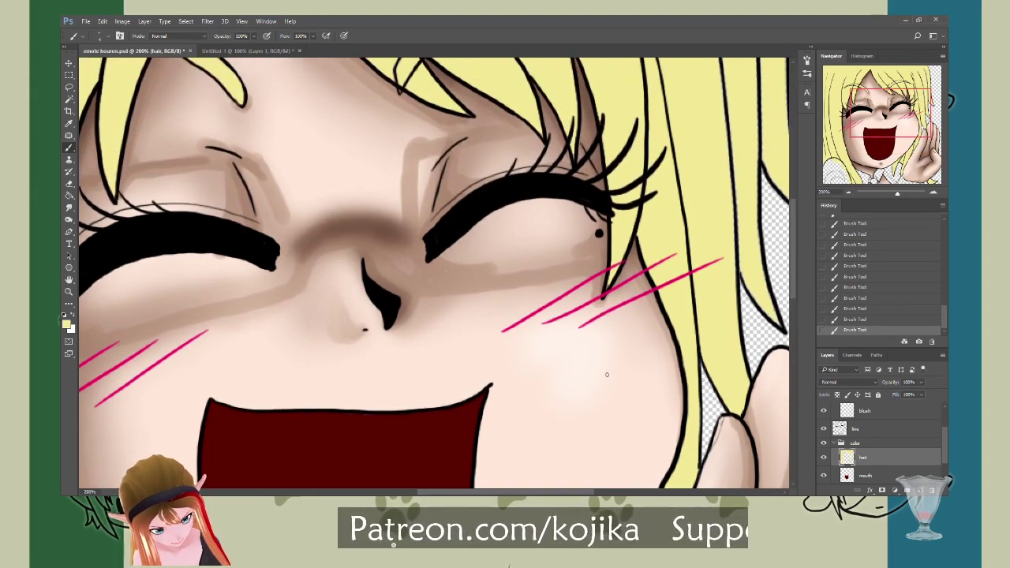
{"action": "scroll", "coordinate": [558, 495], "scroll_direction": "right", "scroll_amount": 4}
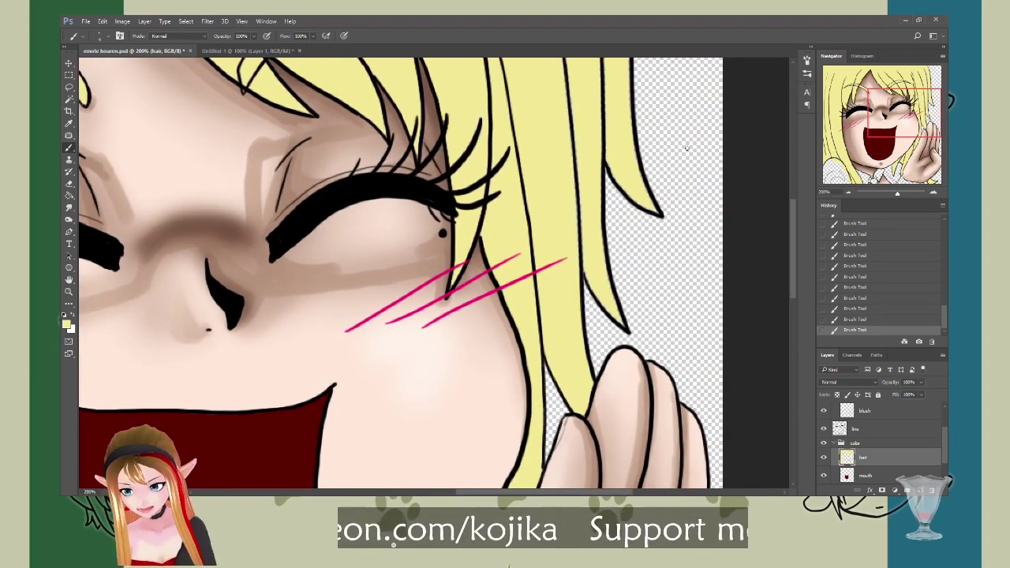
{"action": "left_click_drag", "start_coordinate": [576, 153], "coordinate": [584, 272]}
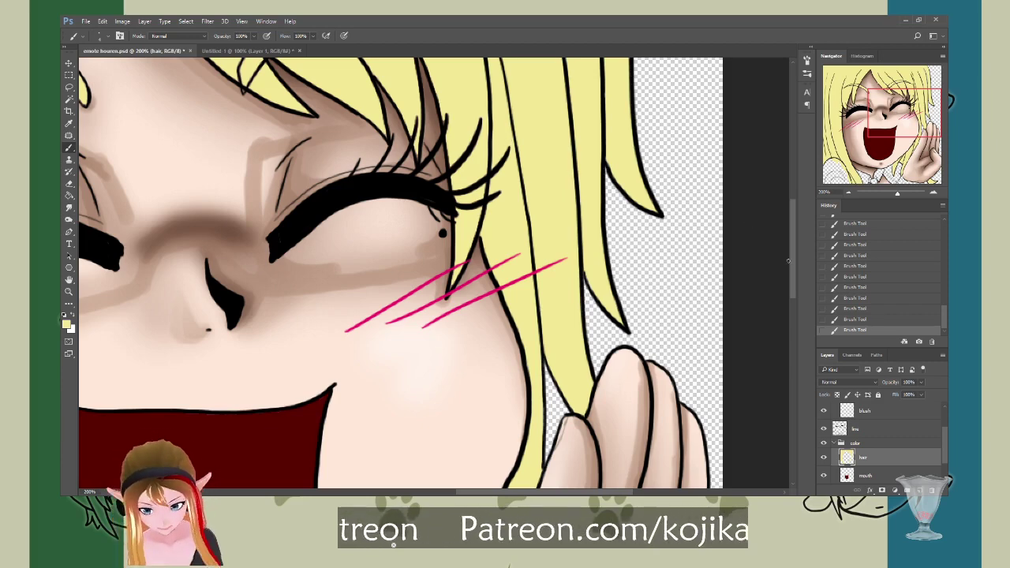
Step: Touch up the yellow on the pointed strands beside the eyelashes, stepping back and restoring the last stroke to compare
{"action": "left_click_drag", "start_coordinate": [794, 266], "coordinate": [787, 233]}
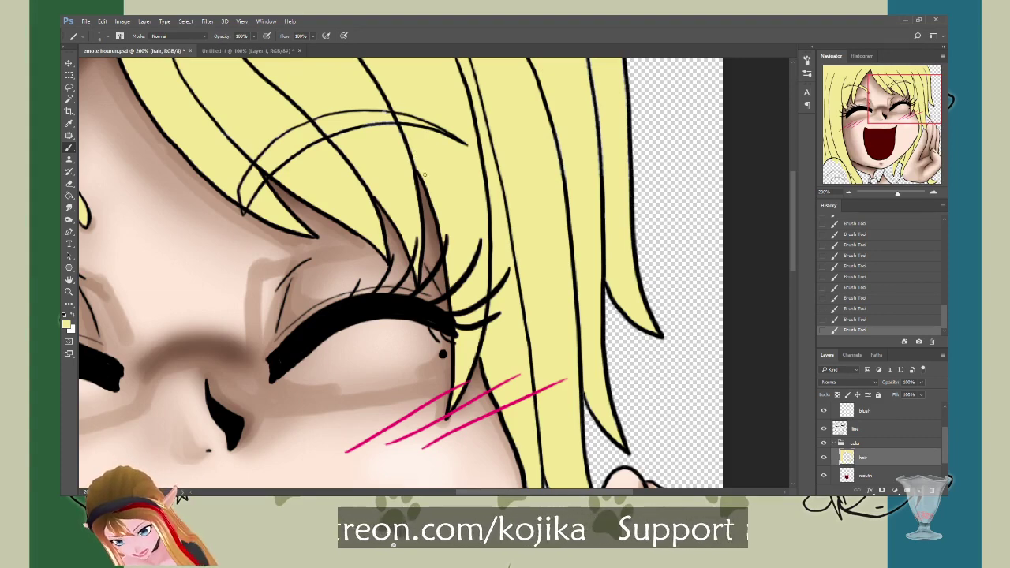
{"action": "left_click_drag", "start_coordinate": [424, 174], "coordinate": [455, 320]}
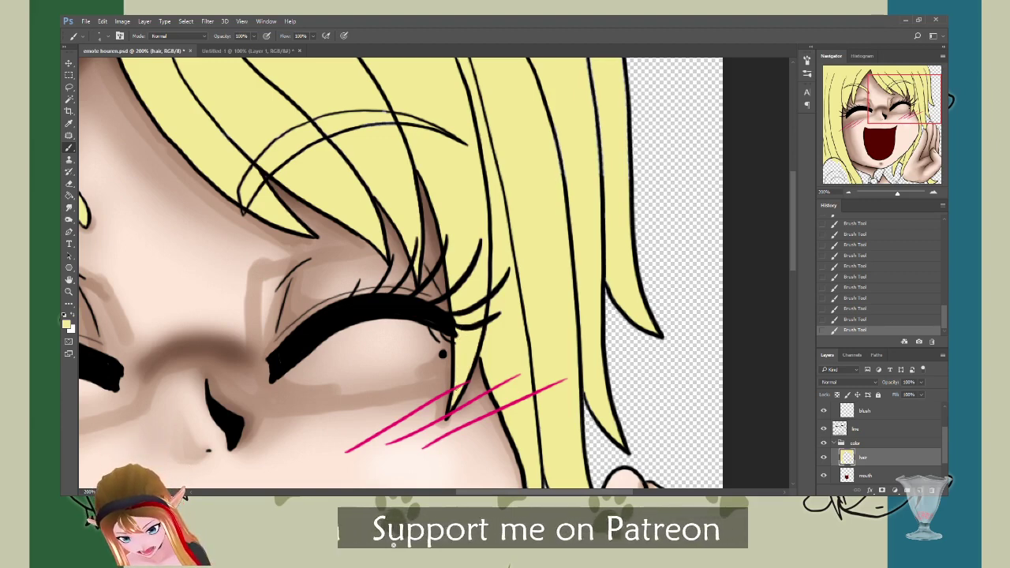
{"action": "left_click_drag", "start_coordinate": [455, 393], "coordinate": [453, 409]}
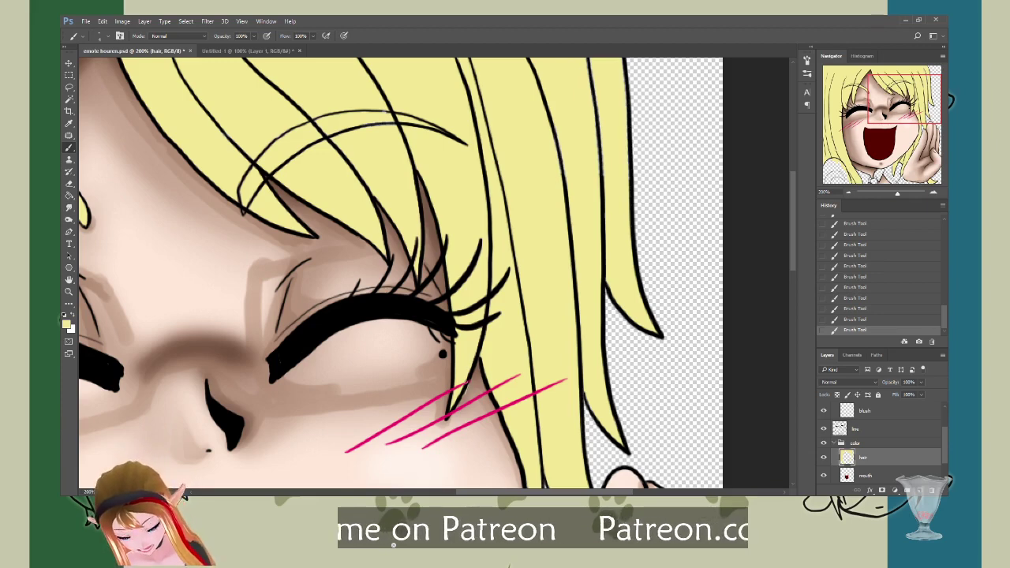
{"action": "left_click", "coordinate": [840, 319]}
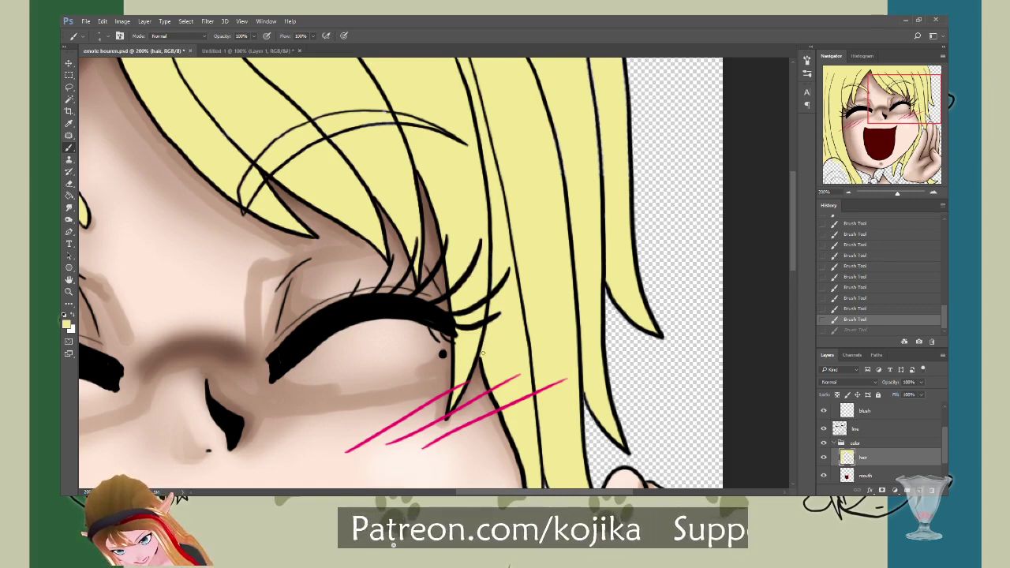
{"action": "key", "text": "ctrl+shift+z"}
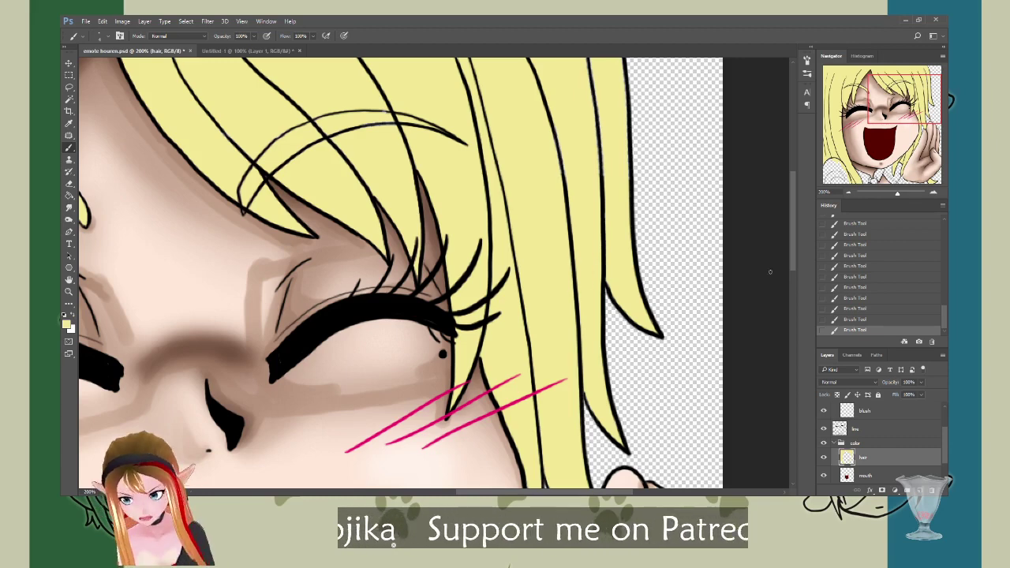
Step: Paint yellow over the gaps along the strand lines near the crown on the outer side of the hair
{"action": "scroll", "coordinate": [801, 283], "scroll_direction": "up", "scroll_amount": 5}
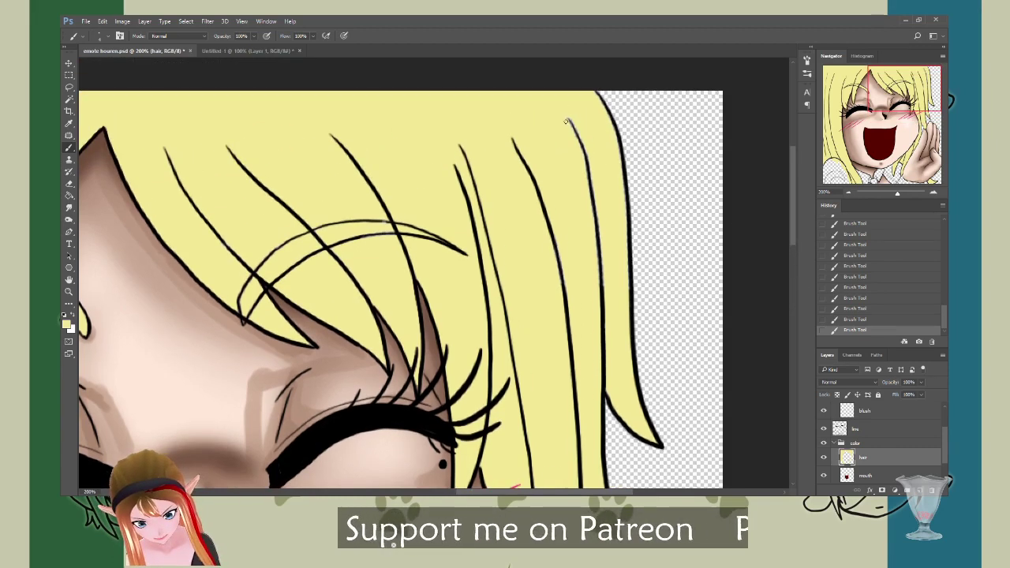
{"action": "left_click_drag", "start_coordinate": [566, 120], "coordinate": [587, 150]}
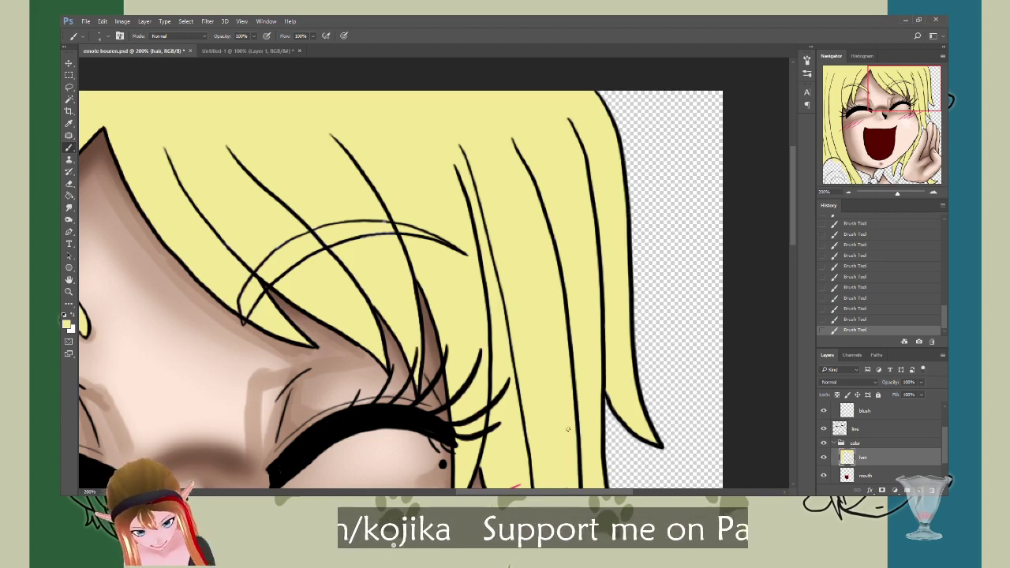
{"action": "left_click_drag", "start_coordinate": [105, 128], "coordinate": [221, 128]}
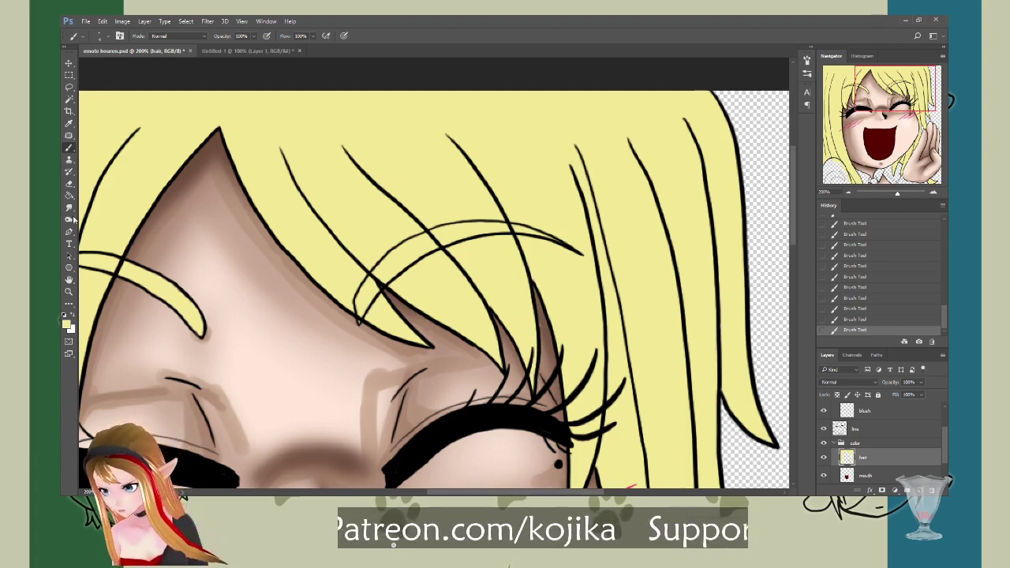
Step: Erase the stray yellow from the skin gap between the fringe strands above the eyelashes and save the document
{"action": "left_click", "coordinate": [68, 183]}
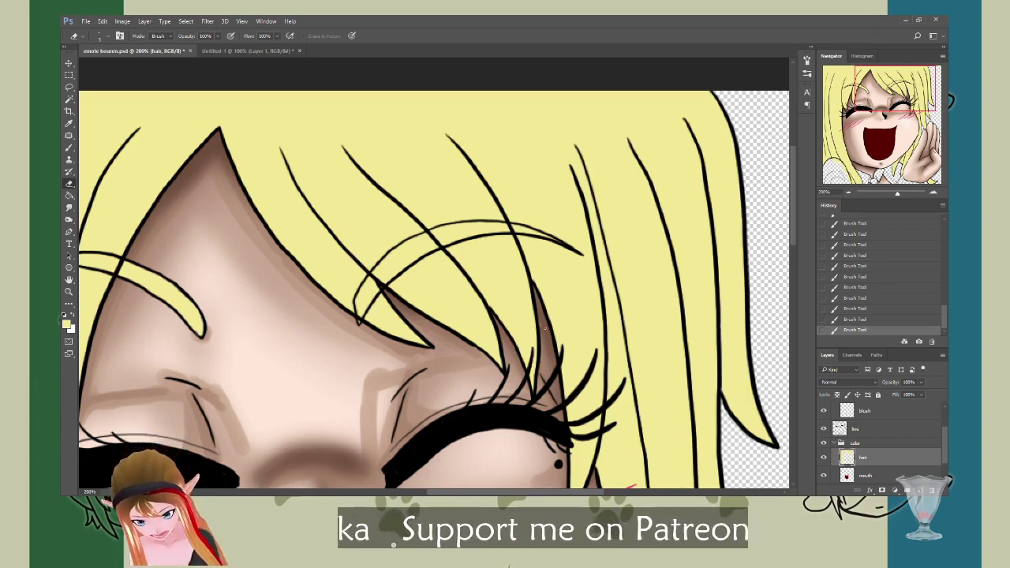
{"action": "left_click", "coordinate": [536, 307]}
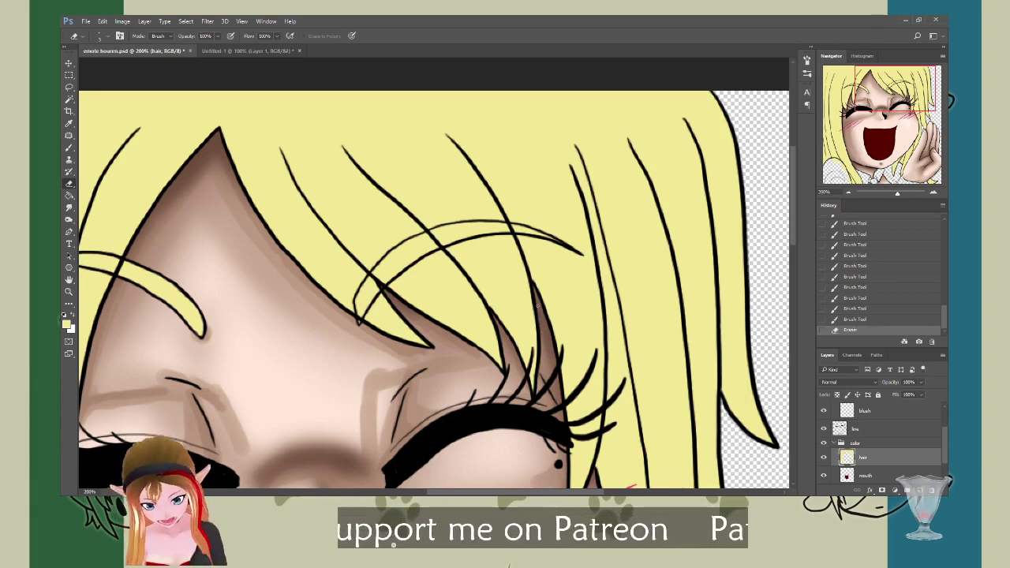
{"action": "key", "text": "ctrl+s"}
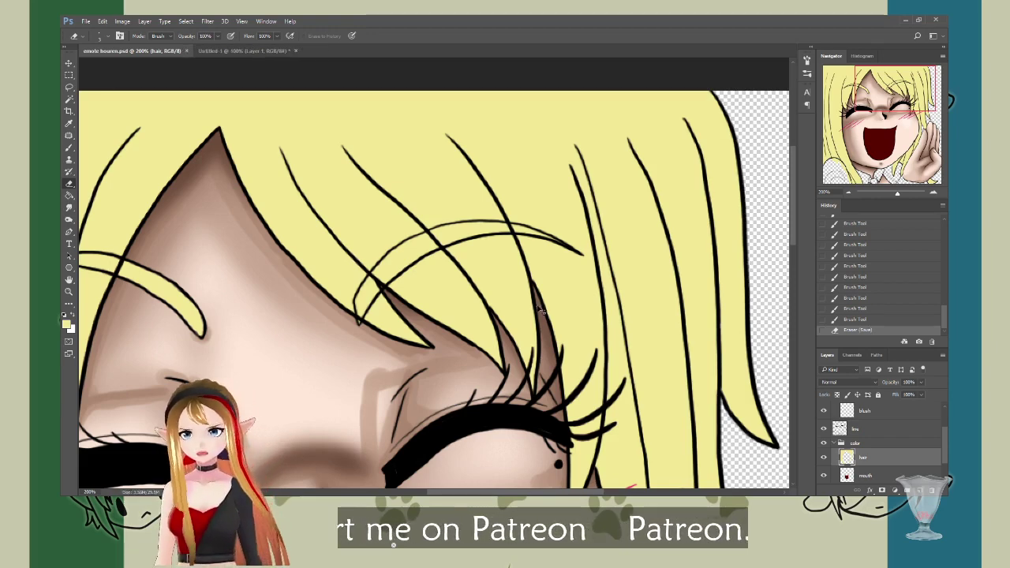
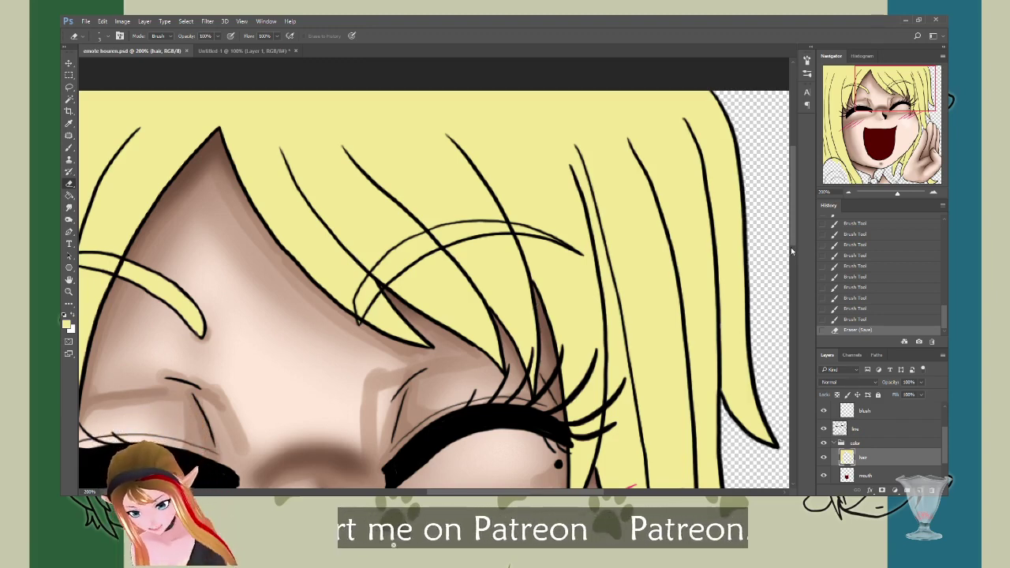
Step: Brush yellow along the edges of the outer side strands, down to the strand tip above the fingers
{"action": "key", "text": "b"}
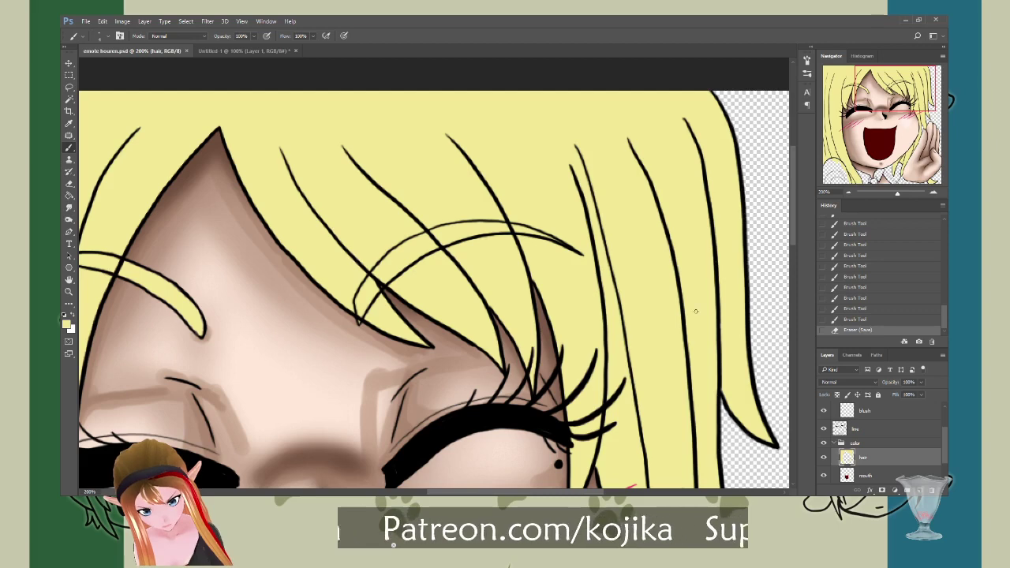
{"action": "left_click_drag", "start_coordinate": [681, 333], "coordinate": [756, 227]}
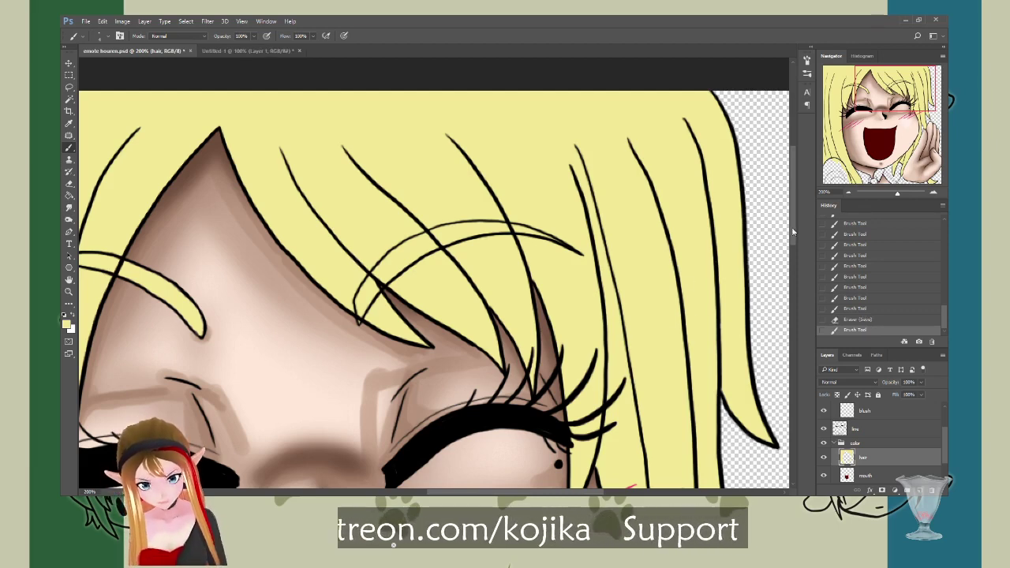
{"action": "scroll", "coordinate": [789, 252], "scroll_direction": "down", "scroll_amount": 5}
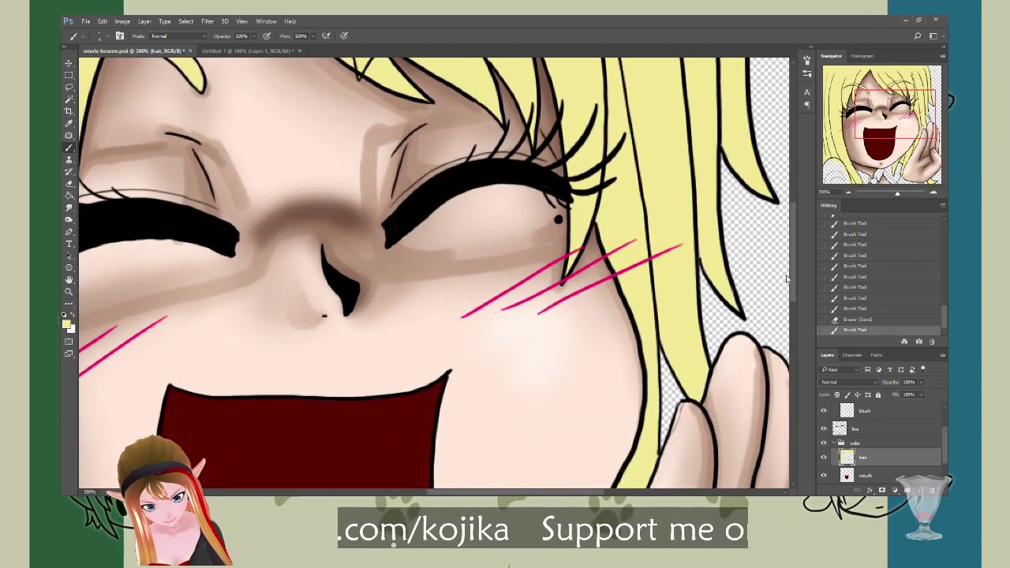
{"action": "scroll", "coordinate": [709, 276], "scroll_direction": "up", "scroll_amount": 1}
{"action": "left_click_drag", "start_coordinate": [700, 271], "coordinate": [709, 312]}
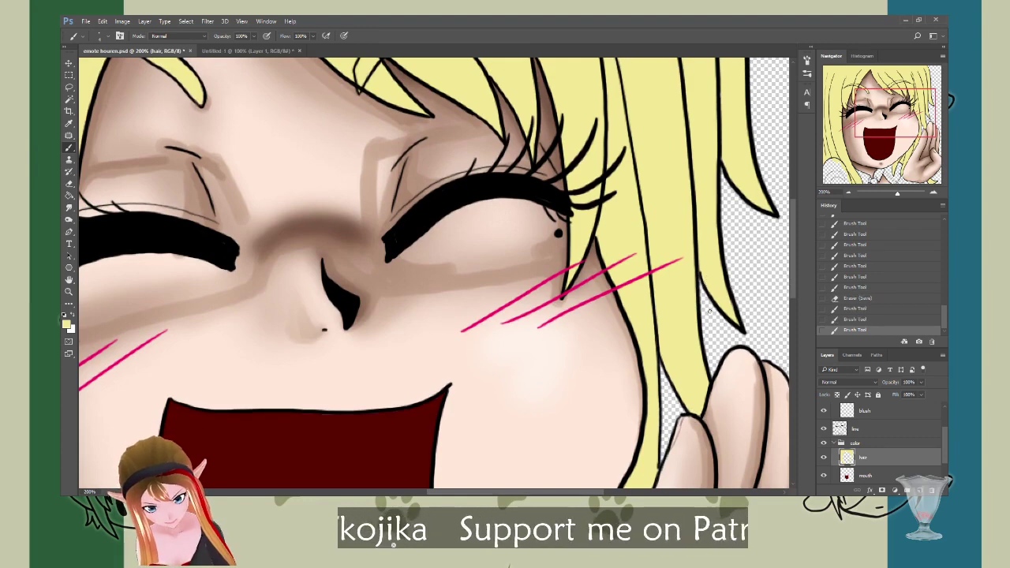
Step: Save the document and touch up the yellow along the fringe edge running down from the forehead parting
{"action": "left_click_drag", "start_coordinate": [568, 493], "coordinate": [507, 493]}
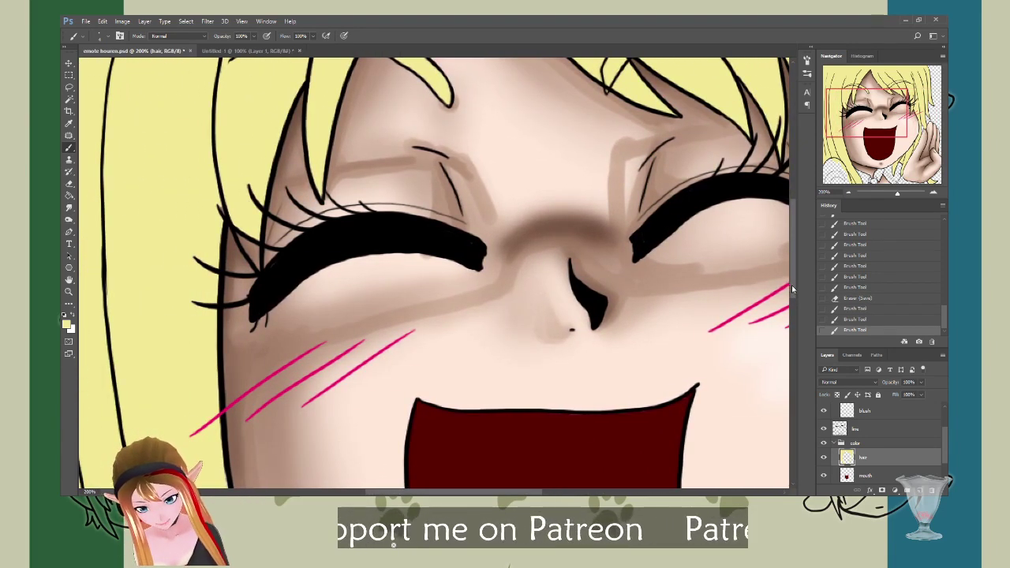
{"action": "left_click_drag", "start_coordinate": [791, 285], "coordinate": [796, 220]}
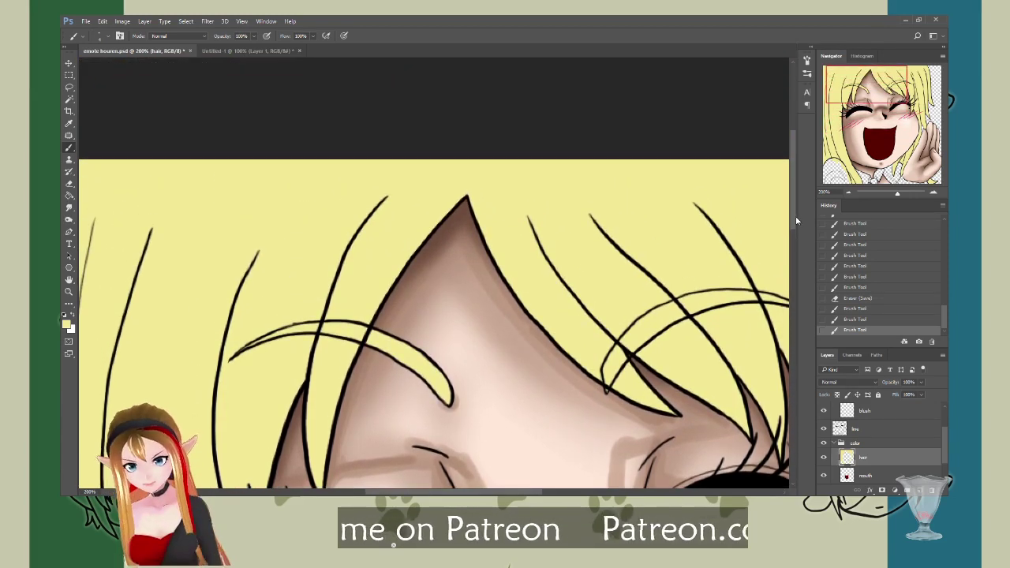
{"action": "key", "text": "ctrl+s"}
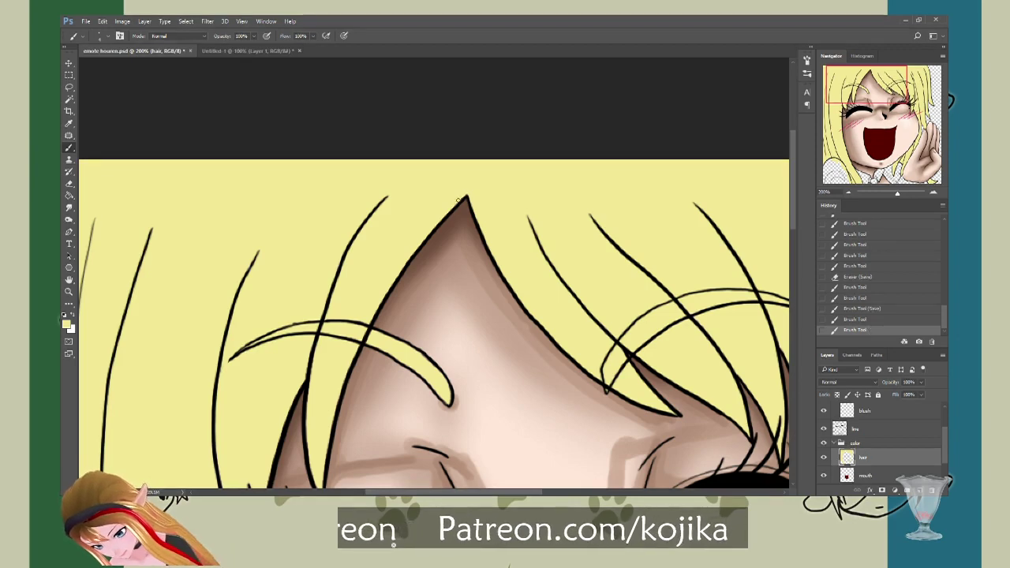
{"action": "mouse_move", "coordinate": [451, 210]}
{"action": "left_mouse_down"}
{"action": "mouse_move", "coordinate": [398, 273]}
{"action": "mouse_move", "coordinate": [340, 386]}
{"action": "left_mouse_up"}
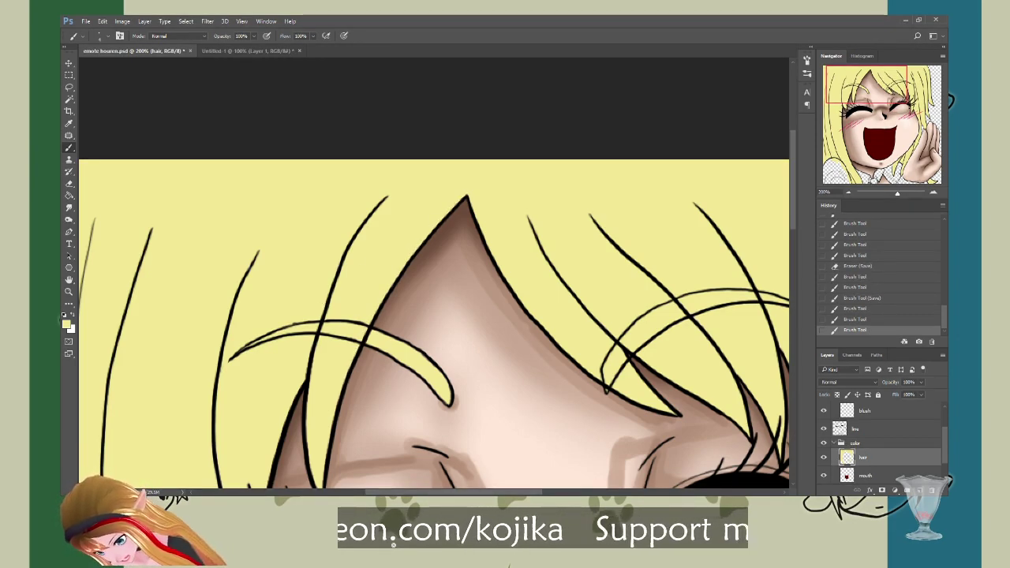
Step: Touch up the yellow along both edges of the pointed fringe strand that crosses the eyebrow
{"action": "left_click_drag", "start_coordinate": [315, 353], "coordinate": [307, 444]}
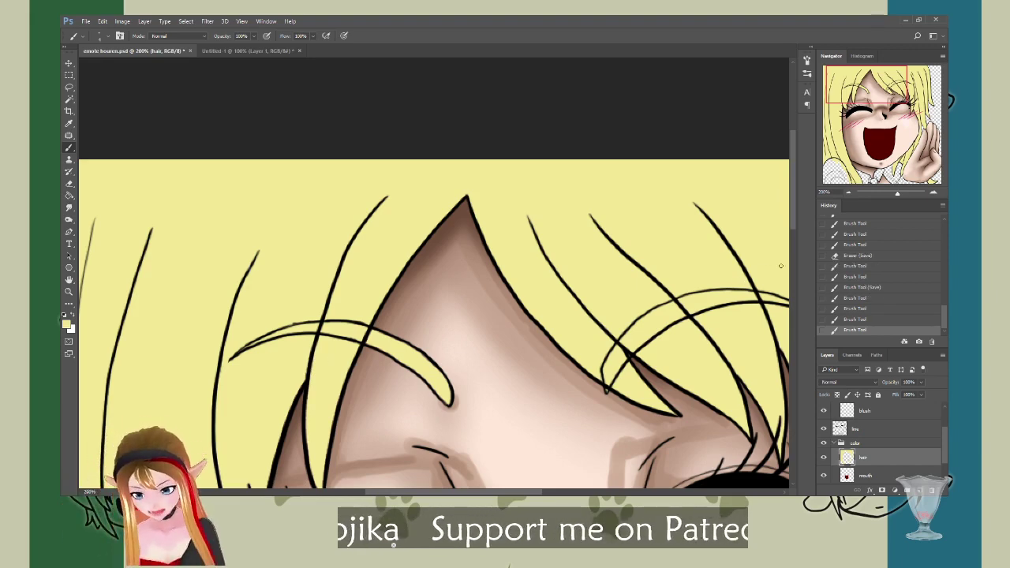
{"action": "scroll", "coordinate": [785, 253], "scroll_direction": "down", "scroll_amount": 3}
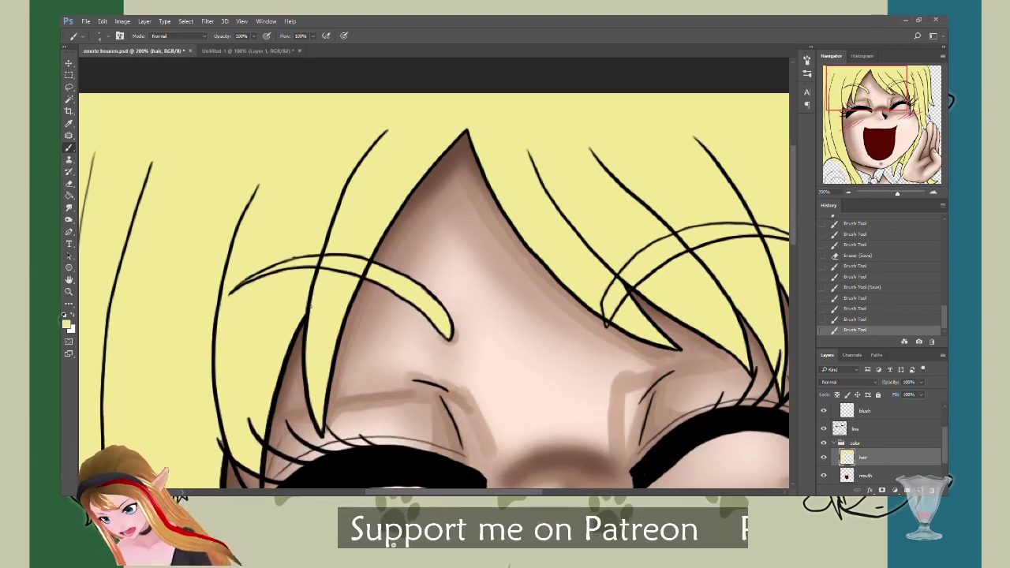
{"action": "mouse_move", "coordinate": [310, 307]}
{"action": "left_mouse_down"}
{"action": "mouse_move", "coordinate": [304, 361]}
{"action": "mouse_move", "coordinate": [319, 428]}
{"action": "mouse_move", "coordinate": [324, 399]}
{"action": "left_mouse_up"}
{"action": "left_click_drag", "start_coordinate": [325, 390], "coordinate": [339, 324]}
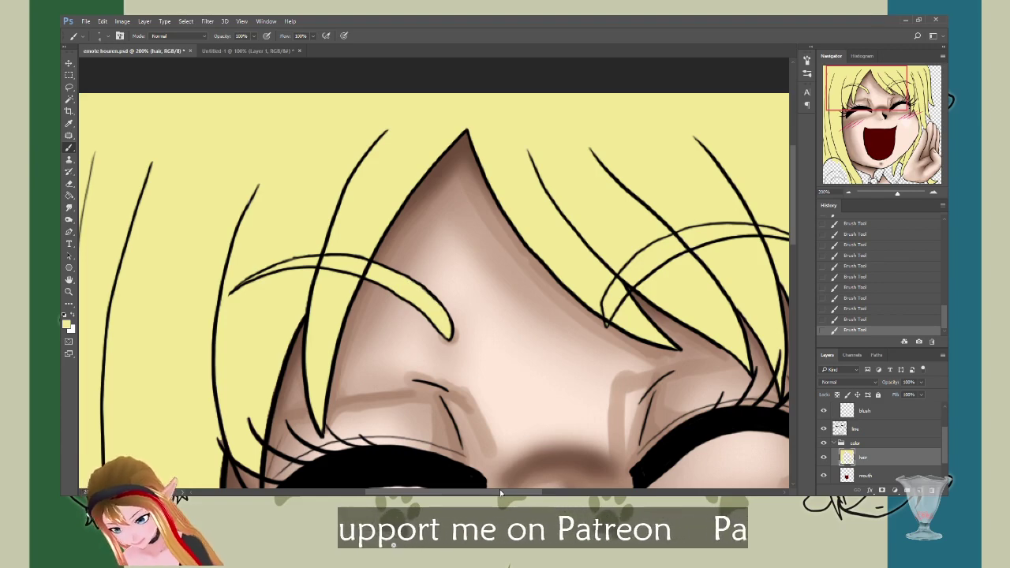
Step: Touch up the yellow hair fill beside the outer eyelashes and along the neighbouring long side strands
{"action": "left_click_drag", "start_coordinate": [499, 492], "coordinate": [455, 492]}
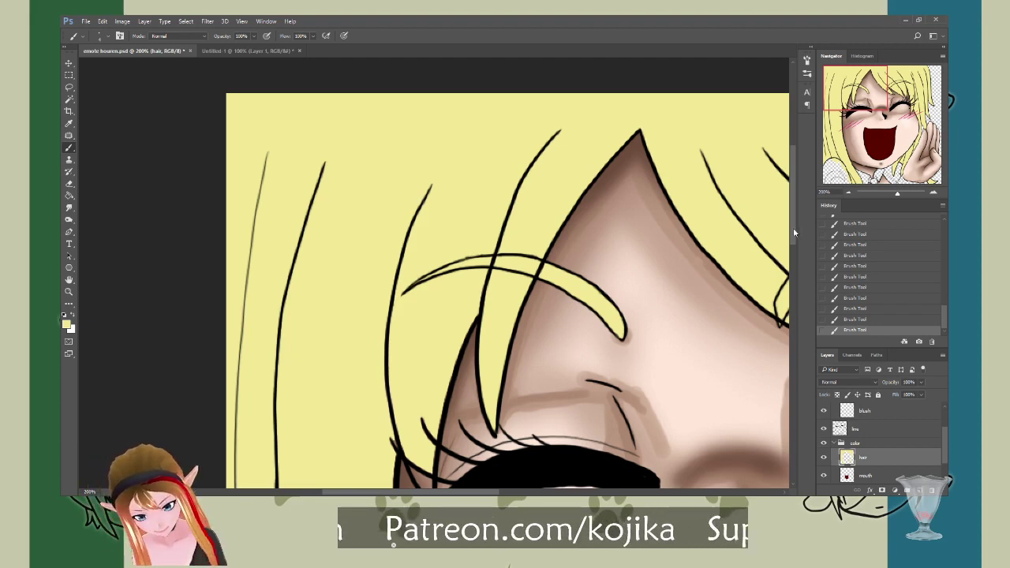
{"action": "scroll", "coordinate": [792, 231], "scroll_direction": "down", "scroll_amount": 3}
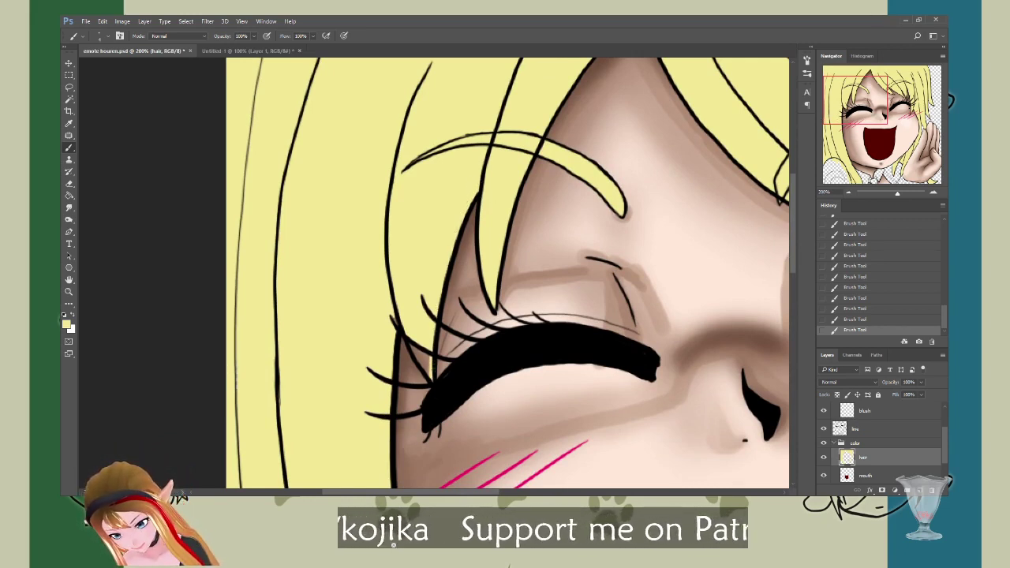
{"action": "mouse_move", "coordinate": [433, 361]}
{"action": "left_mouse_down"}
{"action": "mouse_move", "coordinate": [433, 374]}
{"action": "mouse_move", "coordinate": [426, 368]}
{"action": "left_mouse_up"}
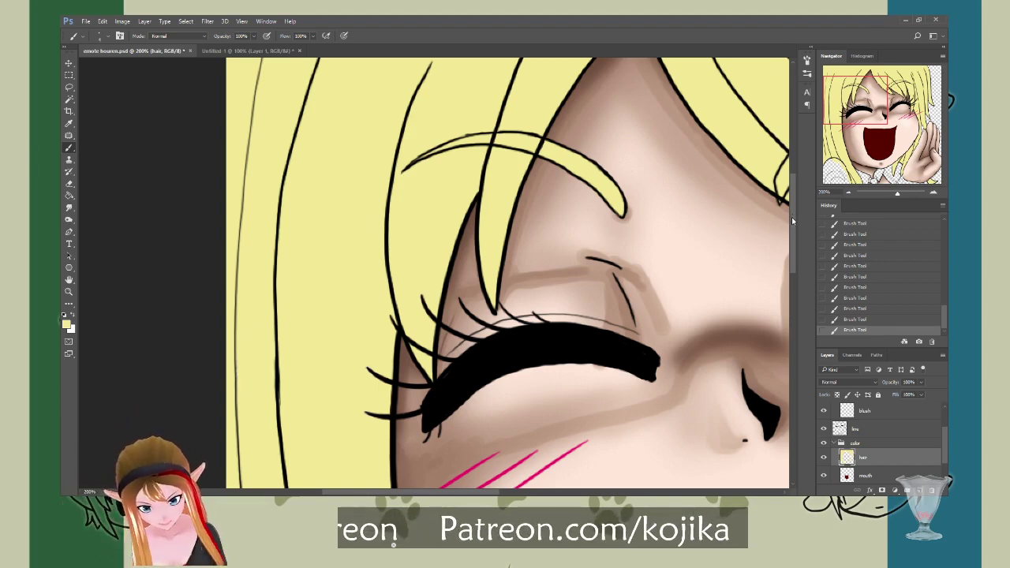
{"action": "left_click_drag", "start_coordinate": [792, 220], "coordinate": [796, 185]}
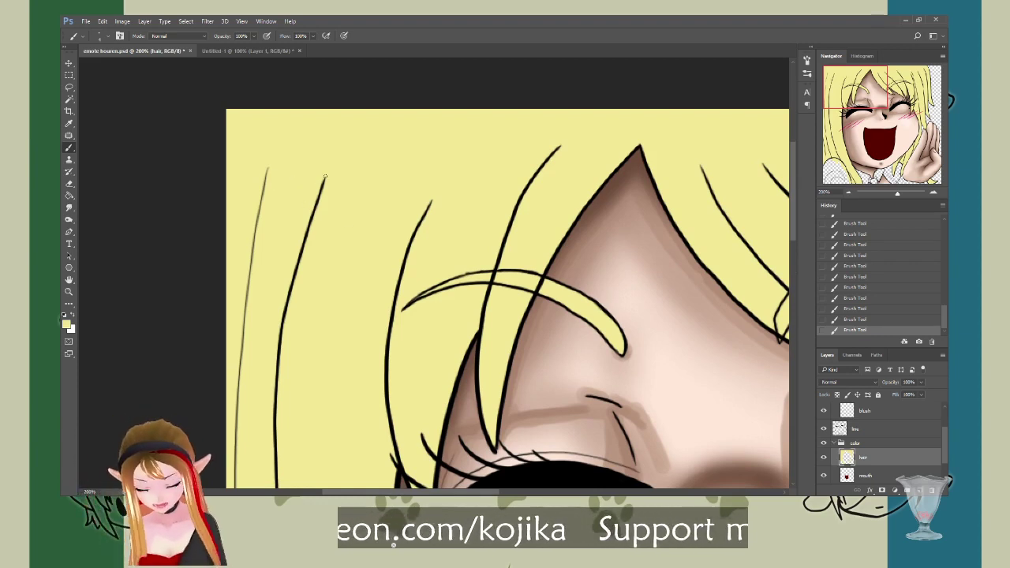
{"action": "scroll", "coordinate": [789, 217], "scroll_direction": "down", "scroll_amount": 3}
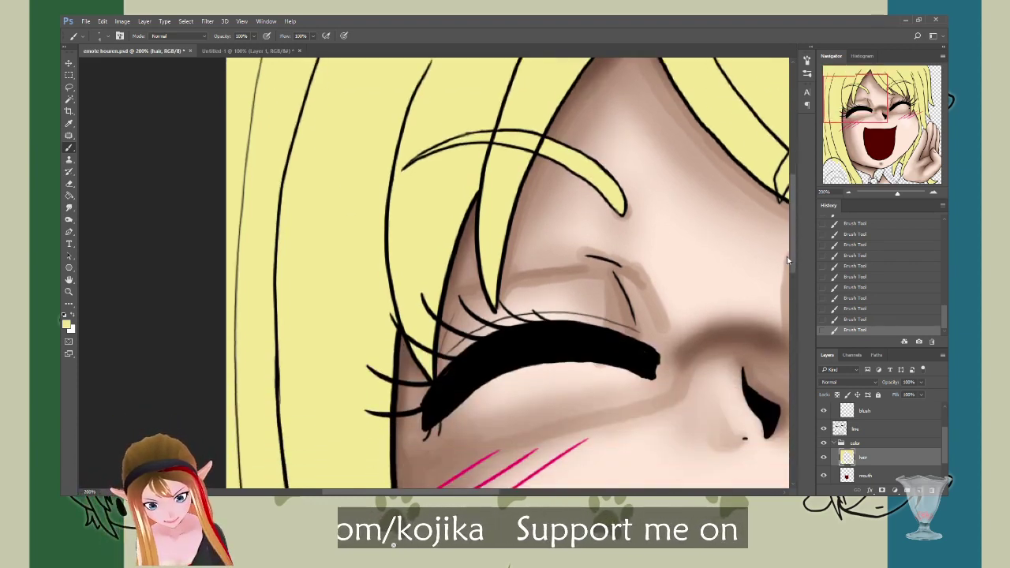
{"action": "scroll", "coordinate": [787, 225], "scroll_direction": "up", "scroll_amount": 2}
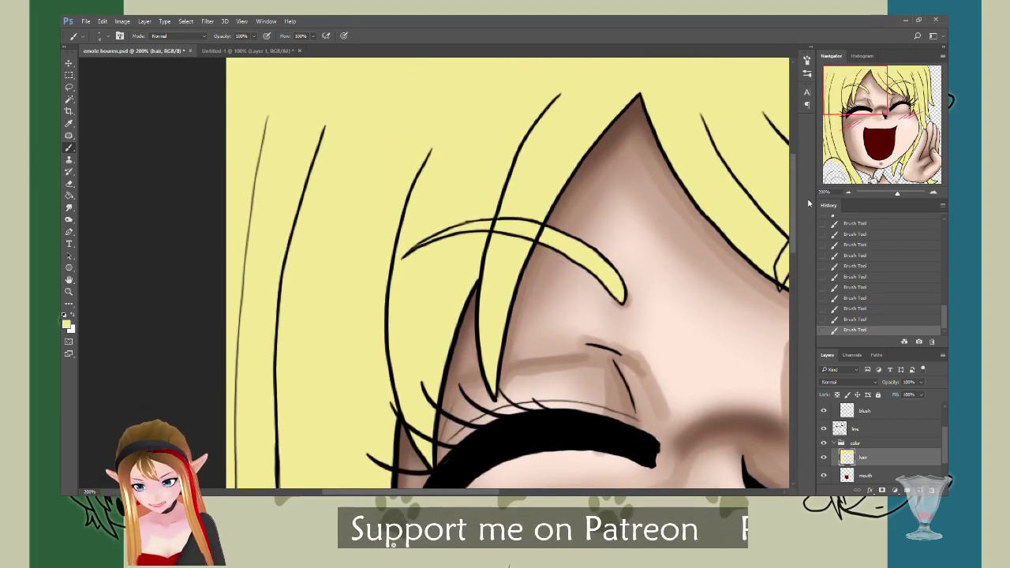
Step: Touch up the yellow along the long side hair from the cheek down past the shirt collar and save the document
{"action": "scroll", "coordinate": [789, 242], "scroll_direction": "down", "scroll_amount": 5}
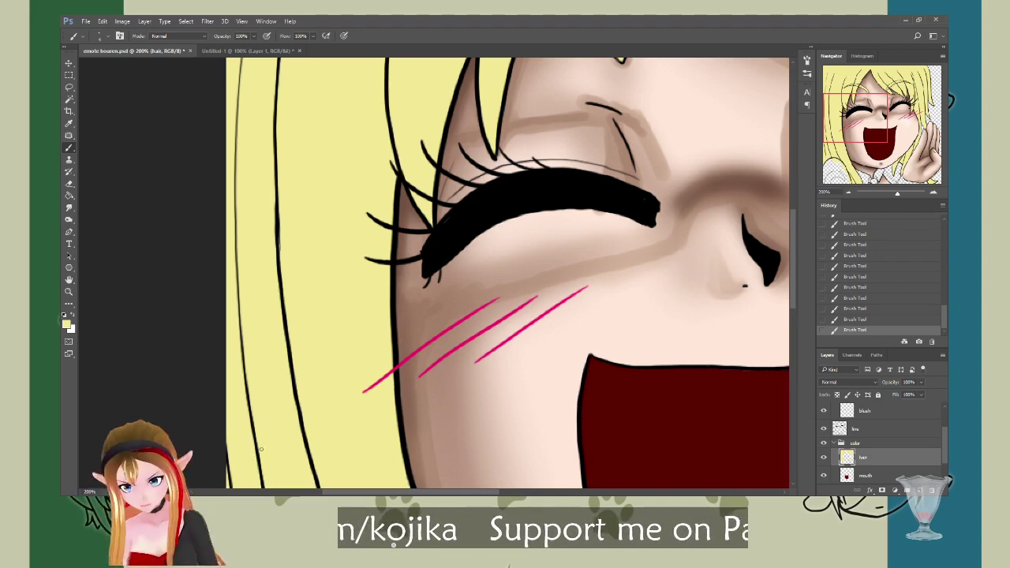
{"action": "scroll", "coordinate": [790, 258], "scroll_direction": "down", "scroll_amount": 5}
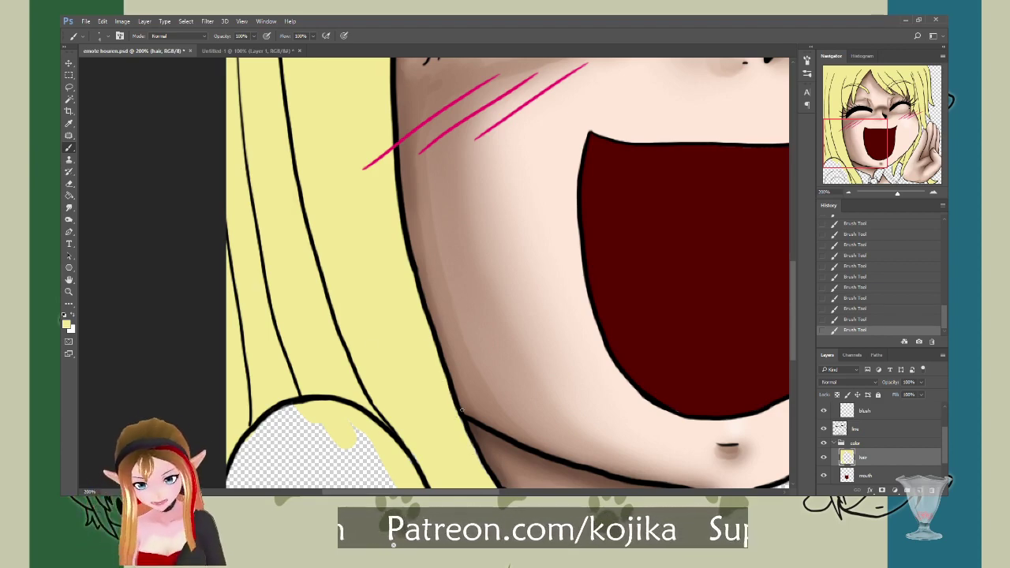
{"action": "scroll", "coordinate": [762, 286], "scroll_direction": "down", "scroll_amount": 5}
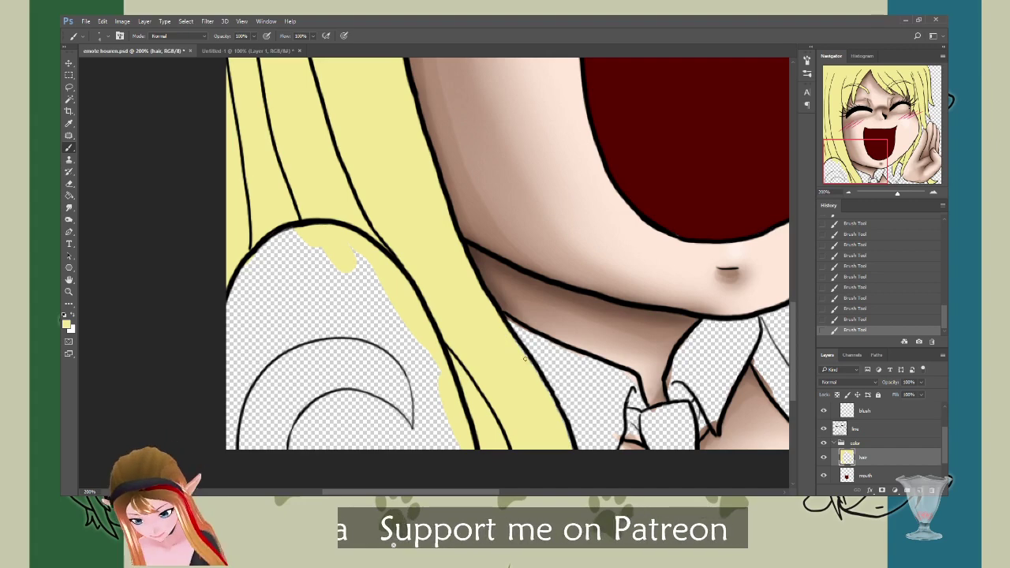
{"action": "left_click_drag", "start_coordinate": [525, 359], "coordinate": [574, 456]}
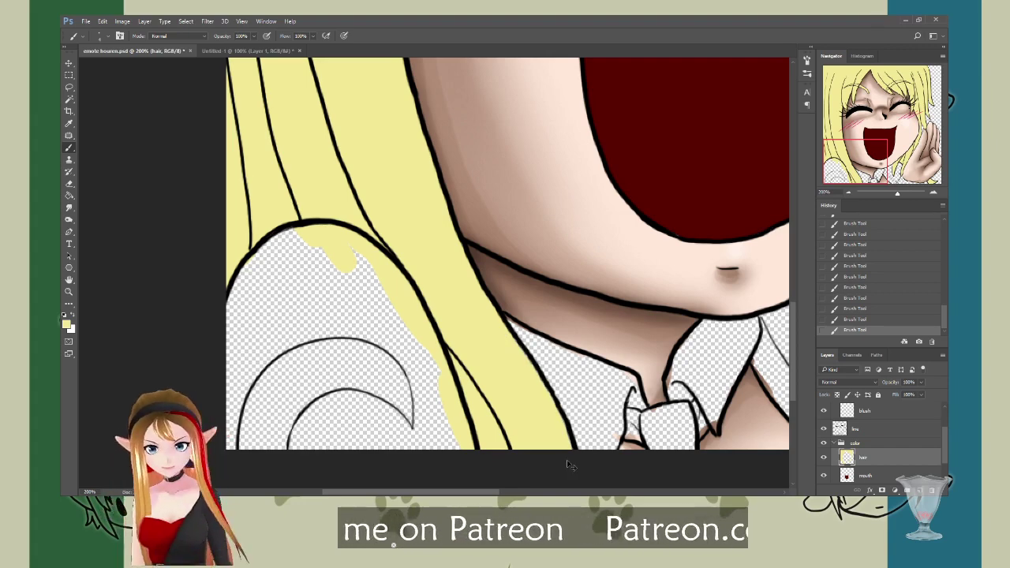
{"action": "key", "text": "ctrl+minus"}
{"action": "key", "text": "ctrl+s"}
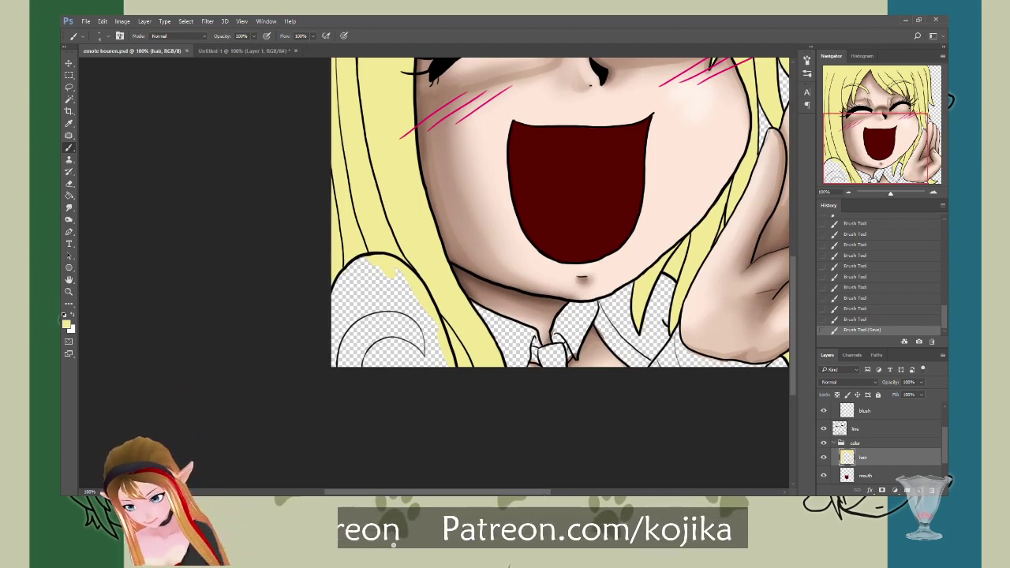
Step: Select the hair fill by picking the empty area around it with the Magic Wand and inverting the selection
{"action": "scroll", "coordinate": [759, 361], "scroll_direction": "right", "scroll_amount": 5}
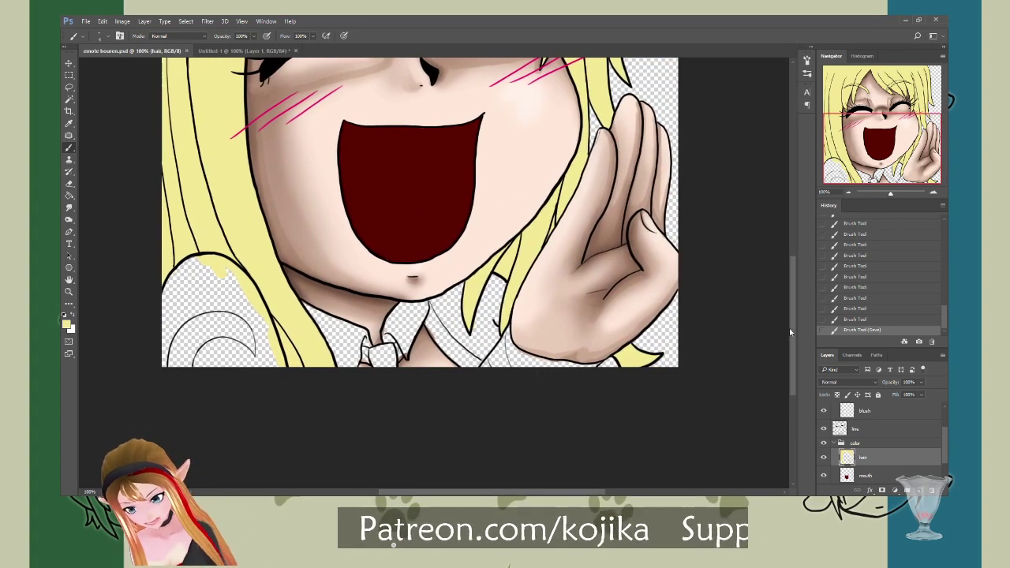
{"action": "scroll", "coordinate": [795, 280], "scroll_direction": "up", "scroll_amount": 4}
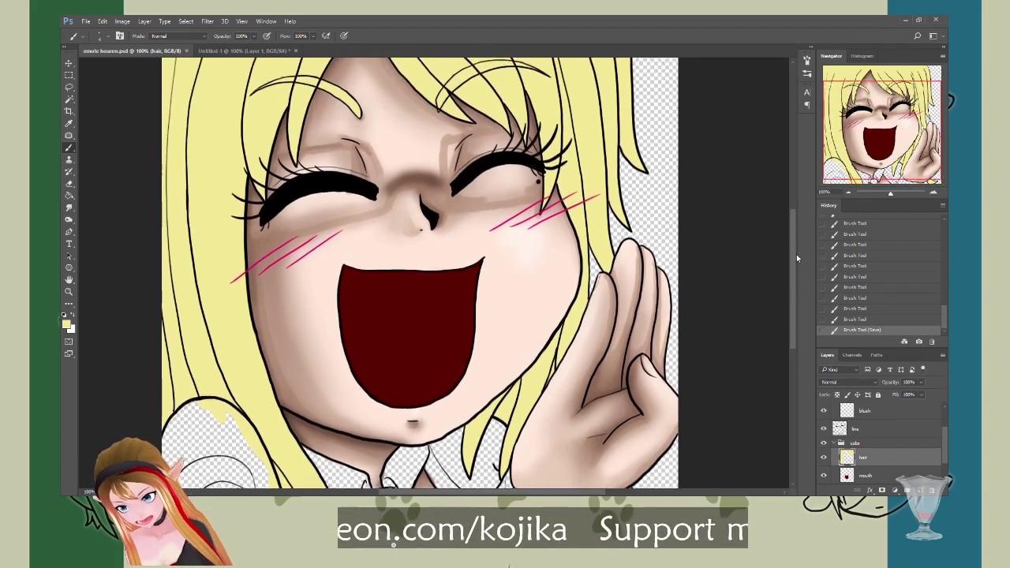
{"action": "scroll", "coordinate": [795, 254], "scroll_direction": "up", "scroll_amount": 1}
{"action": "left_click", "coordinate": [68, 98]}
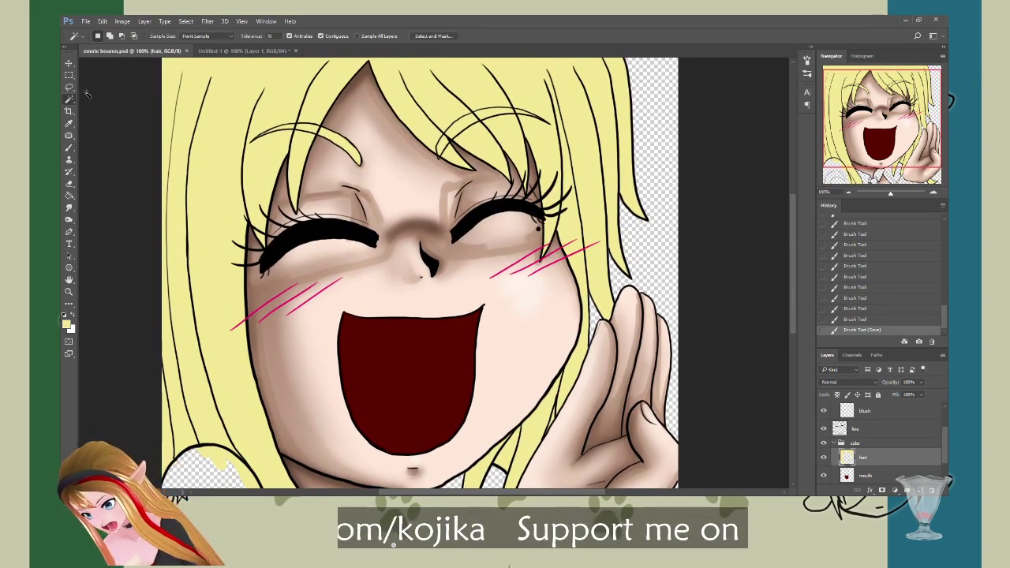
{"action": "left_click", "coordinate": [666, 201]}
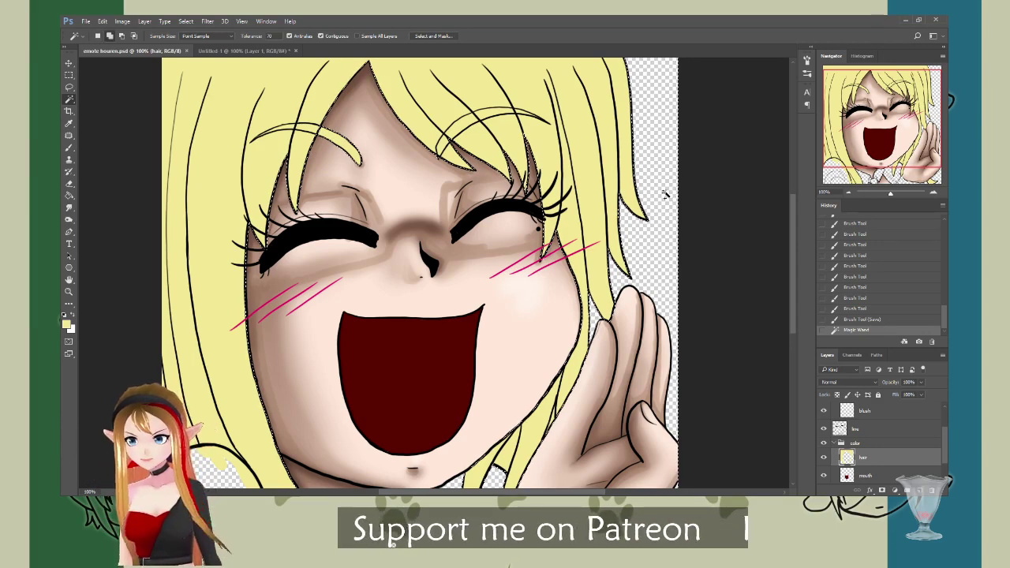
{"action": "key", "text": "ctrl+shift+i"}
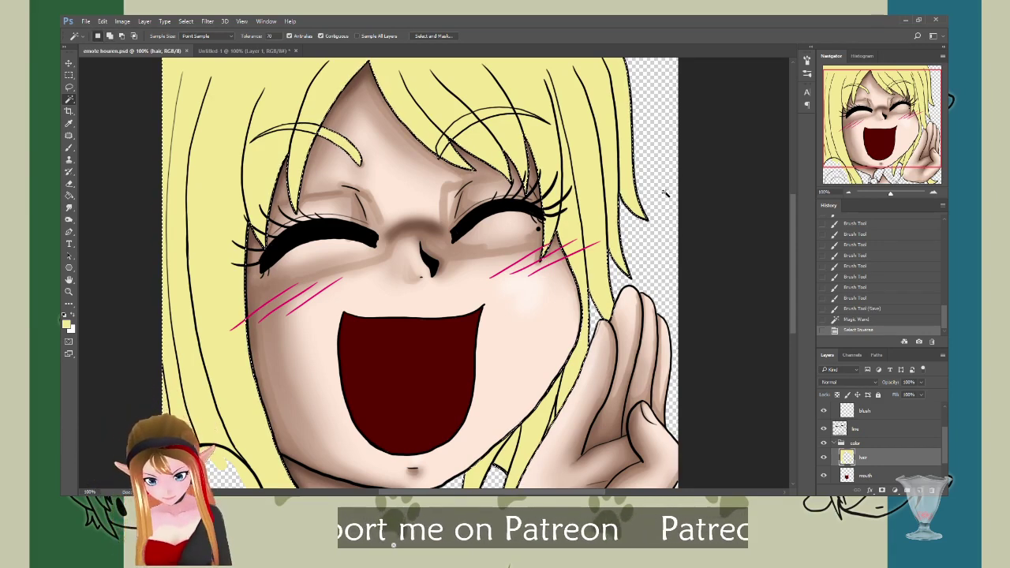
Step: Choose a slightly darker yellow and brush soft shading along the fringe edge running down from the forehead parting
{"action": "left_click_drag", "start_coordinate": [793, 239], "coordinate": [794, 275]}
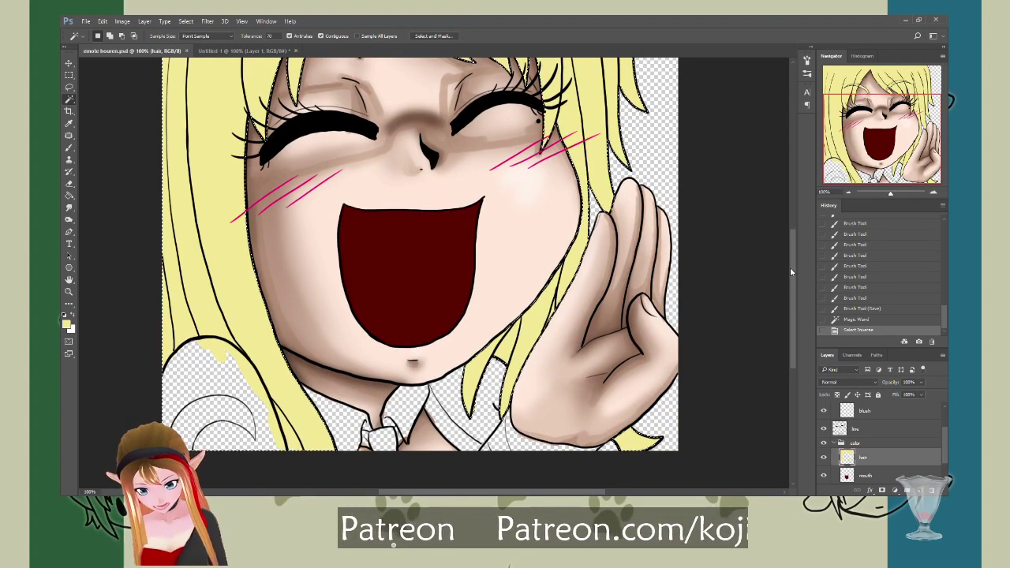
{"action": "left_click_drag", "start_coordinate": [793, 260], "coordinate": [793, 209]}
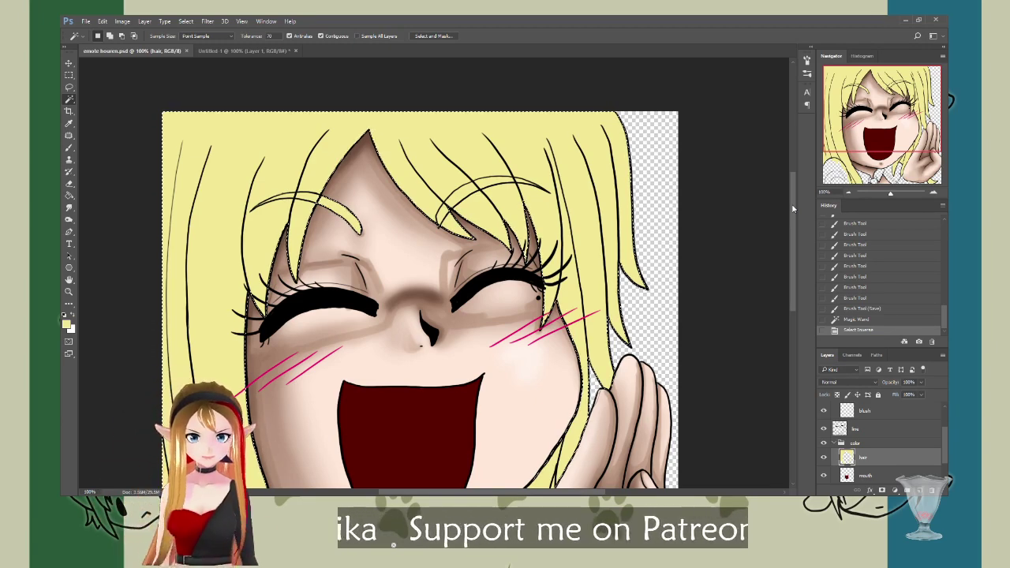
{"action": "left_click", "coordinate": [70, 148]}
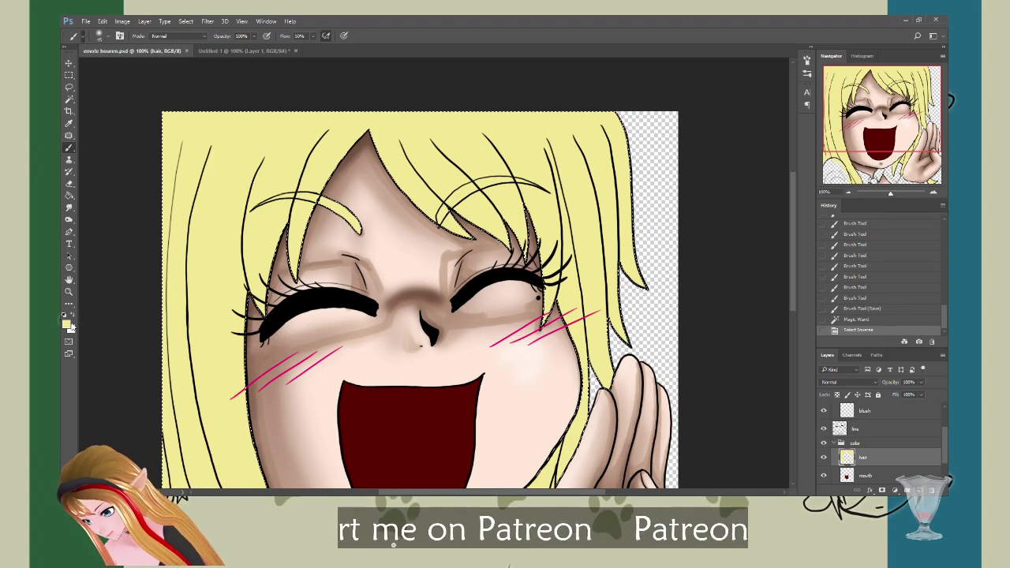
{"action": "key", "text": "i"}
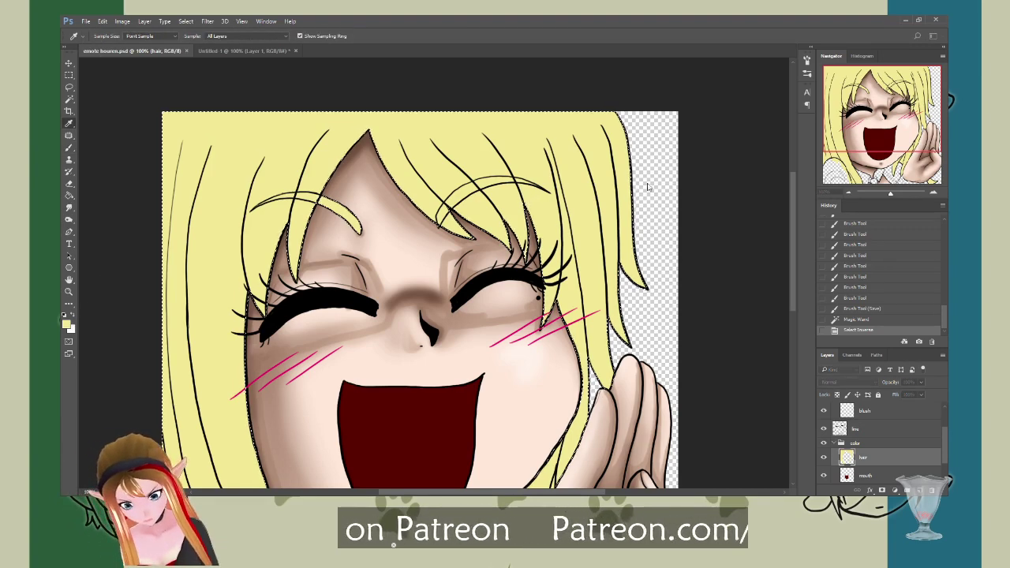
{"action": "key", "text": "b"}
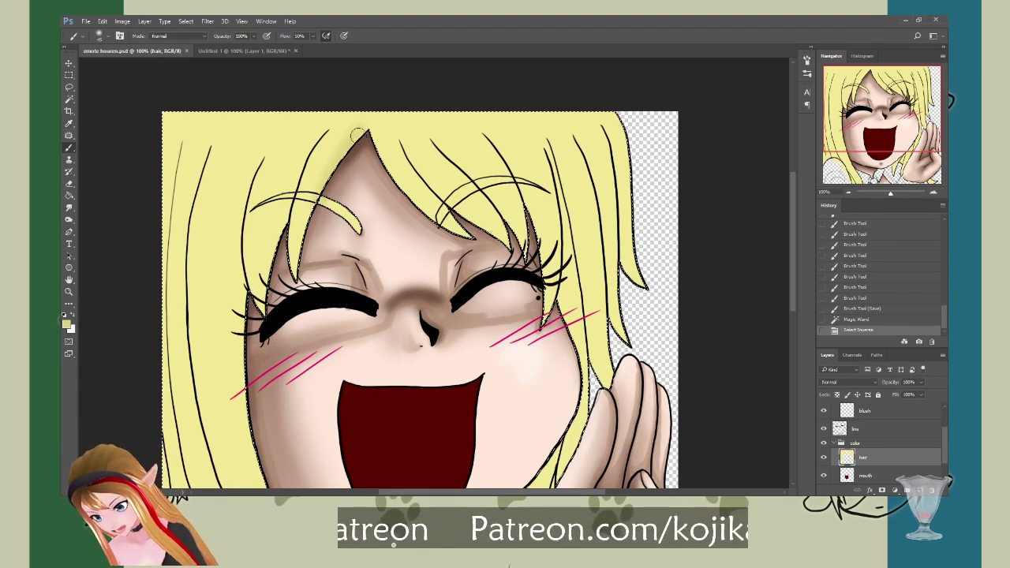
{"action": "left_click_drag", "start_coordinate": [357, 135], "coordinate": [303, 223]}
{"action": "left_click", "coordinate": [303, 263]}
Step: Sample the hair colour again and shade the adjacent fringe strands down over the eyebrow to the eyelashes
{"action": "key", "text": "i"}
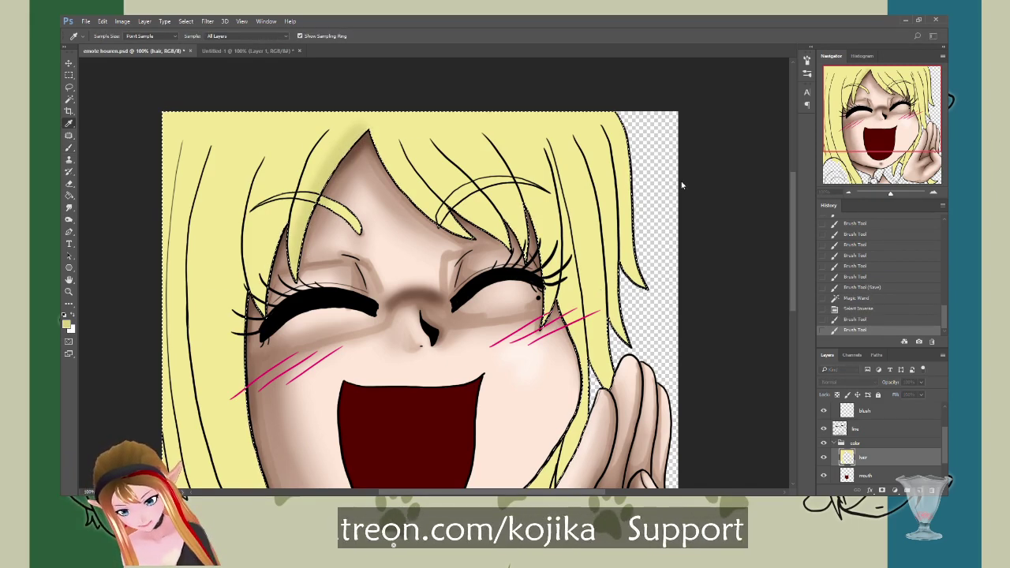
{"action": "key", "text": "b"}
{"action": "mouse_move", "coordinate": [329, 169]}
{"action": "left_mouse_down"}
{"action": "mouse_move", "coordinate": [291, 238]}
{"action": "mouse_move", "coordinate": [321, 130]}
{"action": "mouse_move", "coordinate": [269, 251]}
{"action": "left_mouse_up"}
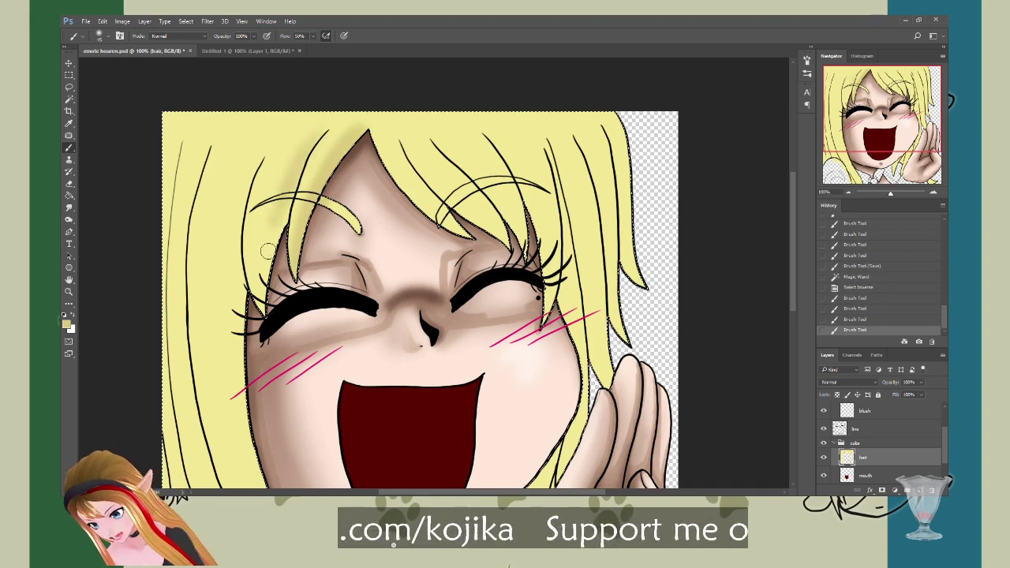
{"action": "mouse_move", "coordinate": [316, 140]}
{"action": "left_mouse_down"}
{"action": "mouse_move", "coordinate": [293, 177]}
{"action": "mouse_move", "coordinate": [322, 134]}
{"action": "mouse_move", "coordinate": [295, 292]}
{"action": "left_mouse_up"}
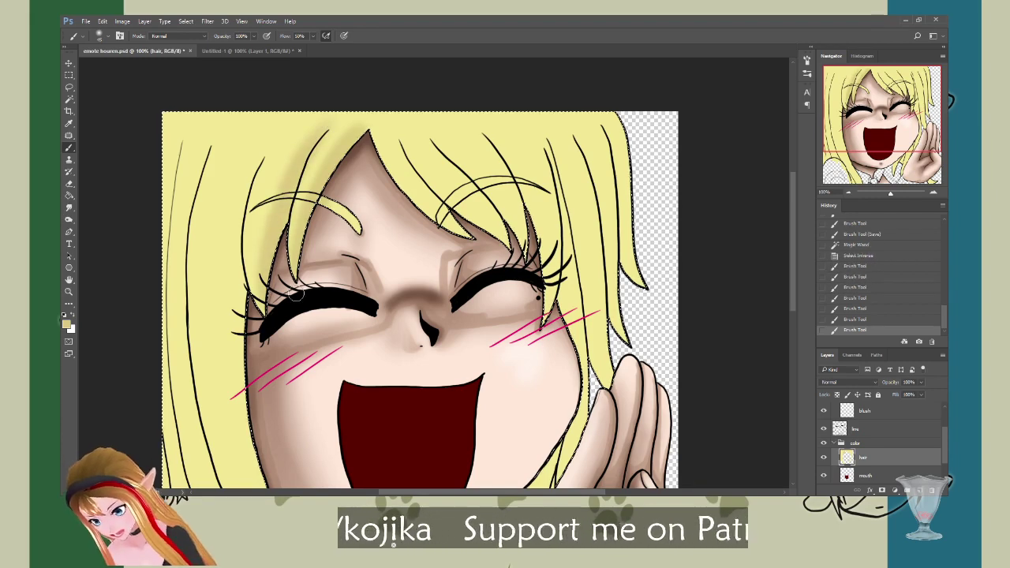
Step: Shade the fringe and side strands on the raised-hand side of the parting, down to the strands behind the hand
{"action": "mouse_move", "coordinate": [378, 140]}
{"action": "left_mouse_down"}
{"action": "mouse_move", "coordinate": [432, 222]}
{"action": "mouse_move", "coordinate": [415, 207]}
{"action": "mouse_move", "coordinate": [401, 140]}
{"action": "mouse_move", "coordinate": [418, 179]}
{"action": "mouse_move", "coordinate": [399, 134]}
{"action": "mouse_move", "coordinate": [437, 186]}
{"action": "left_mouse_up"}
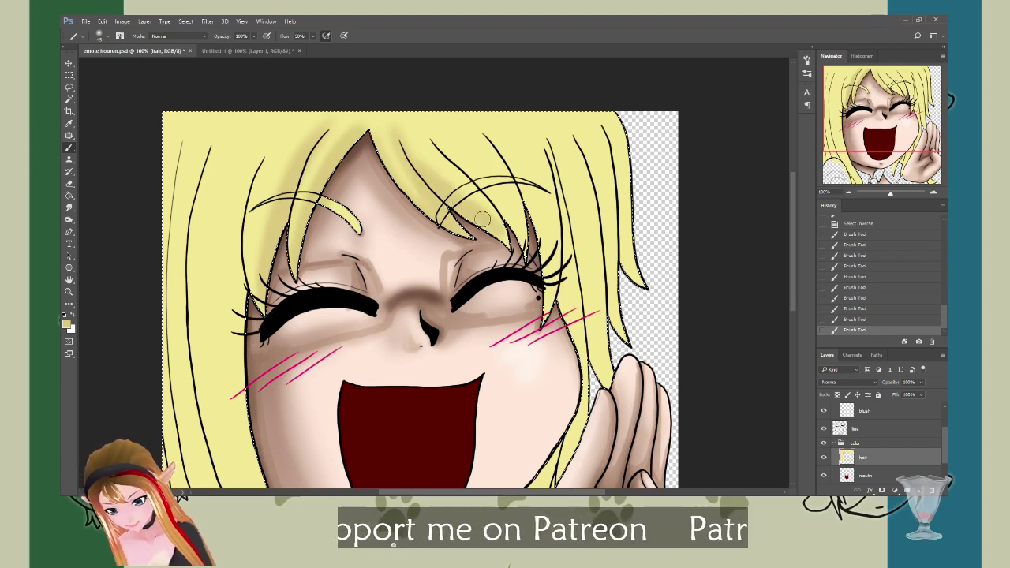
{"action": "left_click_drag", "start_coordinate": [482, 219], "coordinate": [446, 137]}
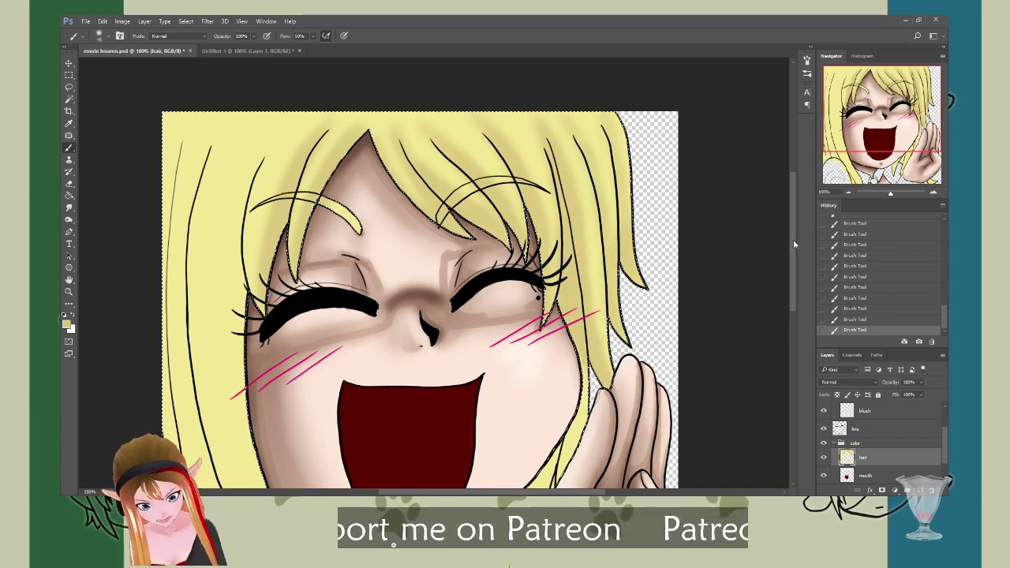
{"action": "scroll", "coordinate": [793, 252], "scroll_direction": "down", "scroll_amount": 5}
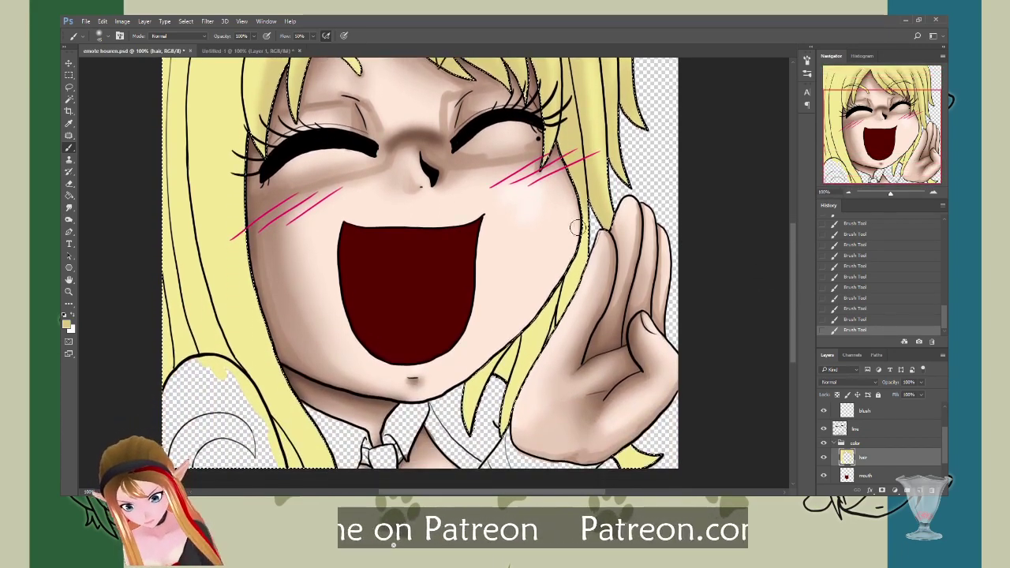
{"action": "mouse_move", "coordinate": [576, 228]}
{"action": "left_mouse_down"}
{"action": "mouse_move", "coordinate": [565, 288]}
{"action": "mouse_move", "coordinate": [551, 291]}
{"action": "mouse_move", "coordinate": [506, 385]}
{"action": "left_mouse_up"}
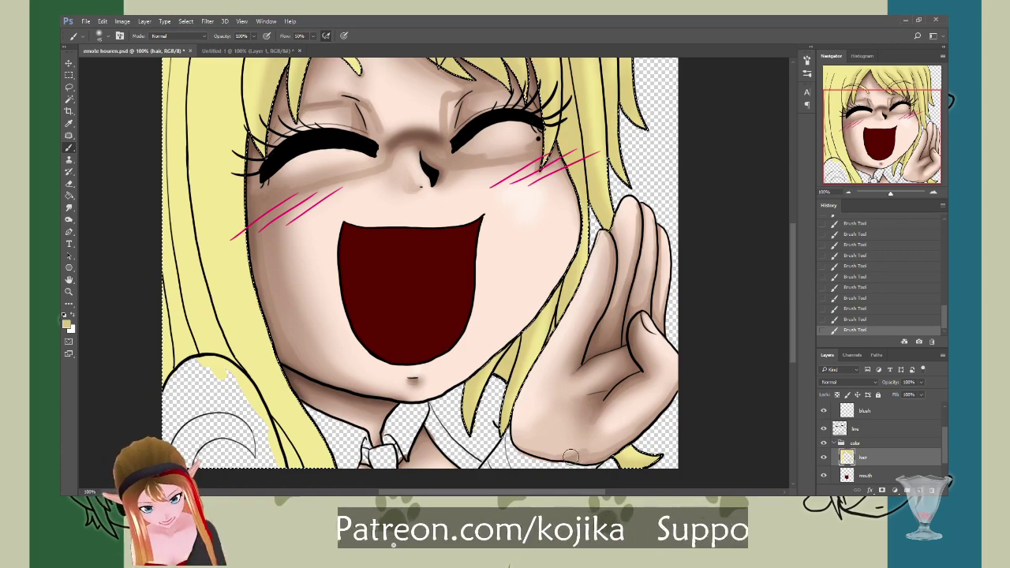
Step: Brush darker yellow shading down the long side hair opposite the raised hand, from the crown to beside the cheek
{"action": "left_click_drag", "start_coordinate": [586, 491], "coordinate": [561, 492]}
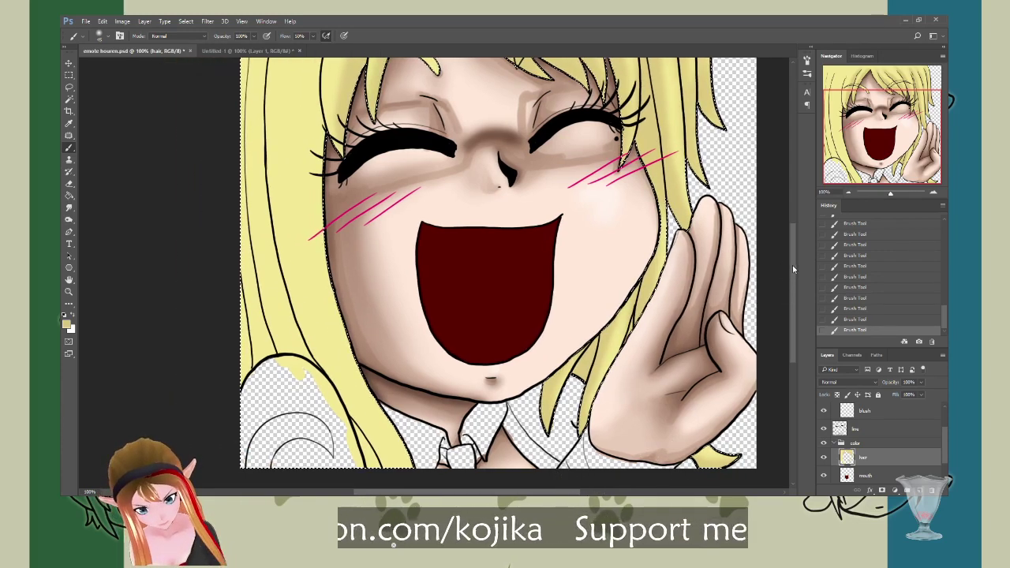
{"action": "mouse_move", "coordinate": [793, 269]}
{"action": "left_mouse_down"}
{"action": "mouse_move", "coordinate": [794, 238]}
{"action": "mouse_move", "coordinate": [792, 253]}
{"action": "left_mouse_up"}
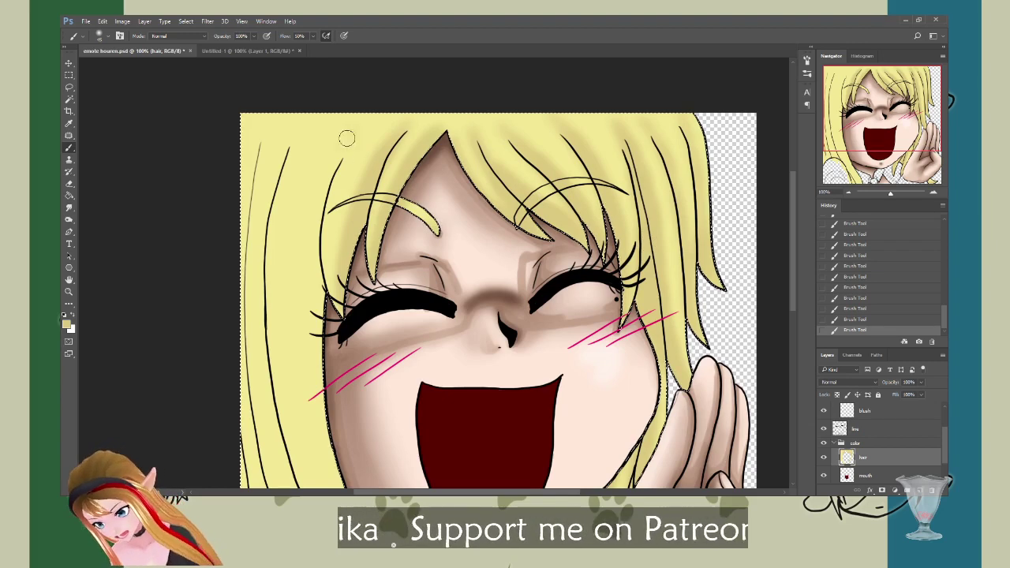
{"action": "mouse_move", "coordinate": [346, 138]}
{"action": "left_mouse_down"}
{"action": "mouse_move", "coordinate": [314, 219]}
{"action": "mouse_move", "coordinate": [331, 153]}
{"action": "left_mouse_up"}
{"action": "mouse_move", "coordinate": [312, 252]}
{"action": "left_mouse_down"}
{"action": "mouse_move", "coordinate": [315, 324]}
{"action": "mouse_move", "coordinate": [315, 311]}
{"action": "left_mouse_up"}
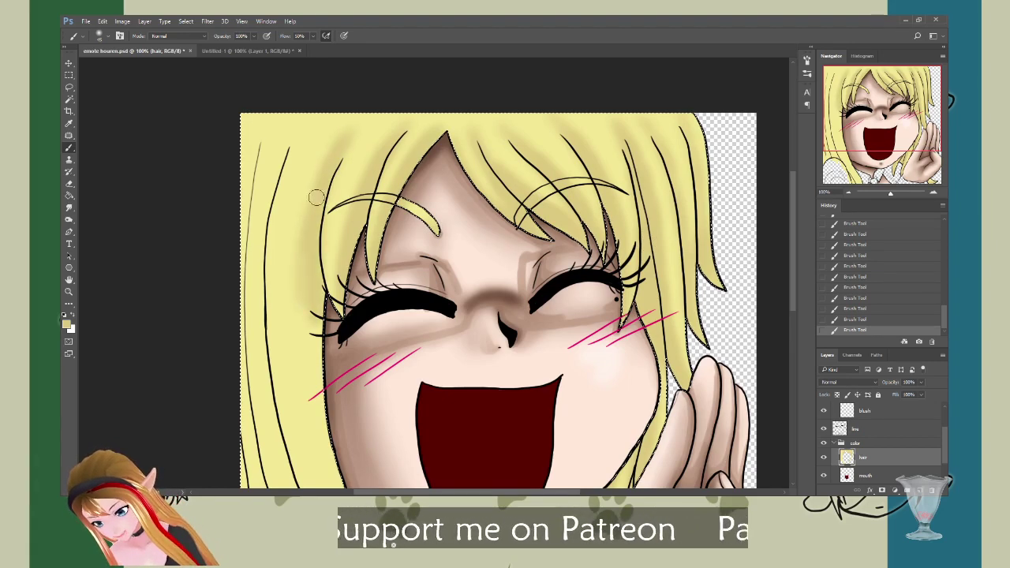
{"action": "mouse_move", "coordinate": [315, 198]}
{"action": "left_mouse_down"}
{"action": "mouse_move", "coordinate": [317, 379]}
{"action": "mouse_move", "coordinate": [302, 354]}
{"action": "mouse_move", "coordinate": [310, 301]}
{"action": "mouse_move", "coordinate": [333, 444]}
{"action": "left_mouse_up"}
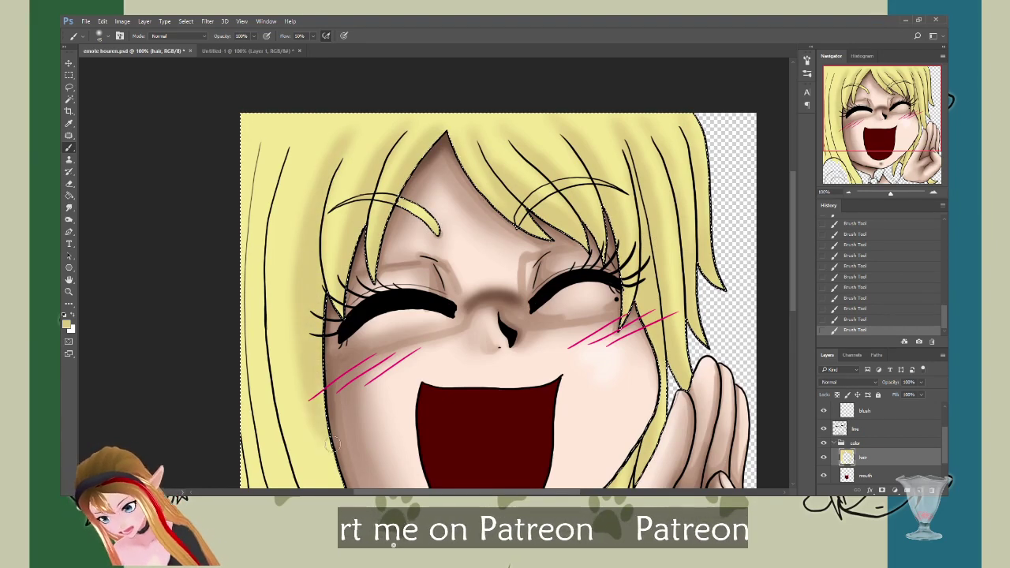
Step: Continue the darker yellow shading along the jaw to the collar and up the strand line above the shoulder
{"action": "left_click_drag", "start_coordinate": [792, 240], "coordinate": [734, 314]}
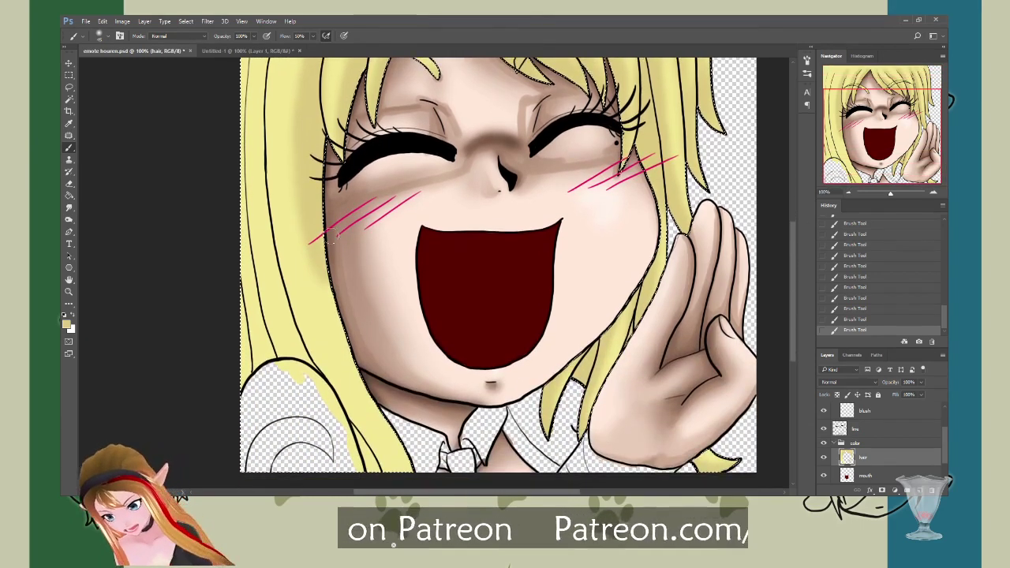
{"action": "mouse_move", "coordinate": [322, 272]}
{"action": "left_mouse_down"}
{"action": "mouse_move", "coordinate": [341, 351]}
{"action": "mouse_move", "coordinate": [423, 462]}
{"action": "left_mouse_up"}
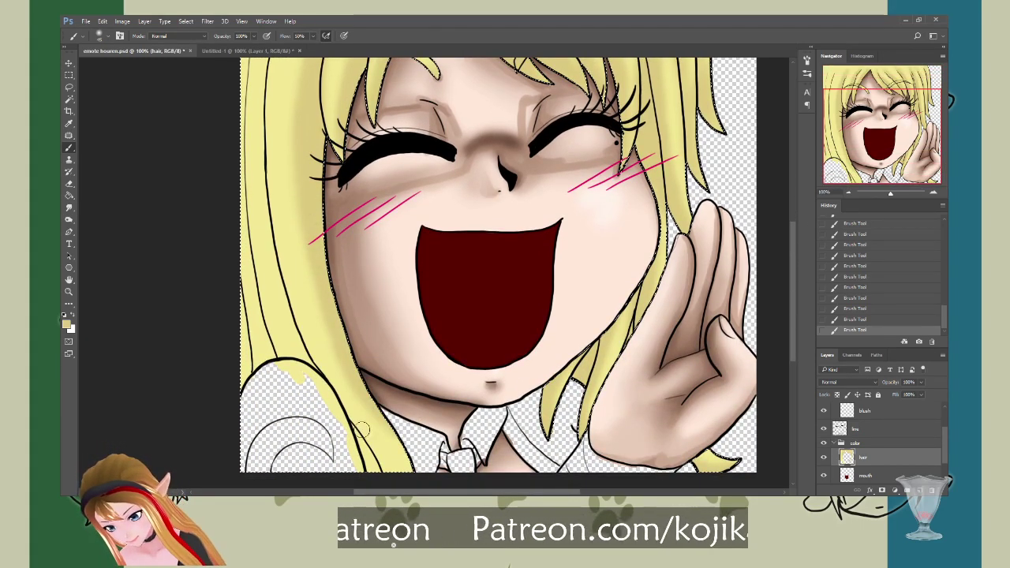
{"action": "mouse_move", "coordinate": [361, 428]}
{"action": "left_mouse_down"}
{"action": "mouse_move", "coordinate": [369, 447]}
{"action": "mouse_move", "coordinate": [340, 418]}
{"action": "mouse_move", "coordinate": [367, 441]}
{"action": "mouse_move", "coordinate": [365, 427]}
{"action": "mouse_move", "coordinate": [304, 356]}
{"action": "mouse_move", "coordinate": [270, 289]}
{"action": "mouse_move", "coordinate": [280, 272]}
{"action": "left_mouse_up"}
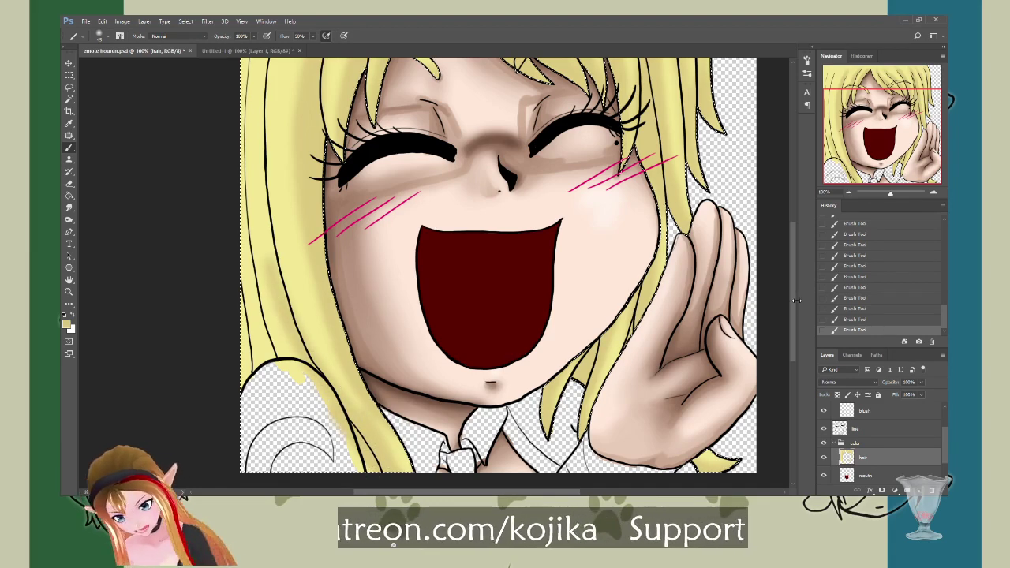
Step: Shade the long outer side hair opposite the raised hand from the crown to the shoulder and save the file
{"action": "scroll", "coordinate": [303, 155], "scroll_direction": "up", "scroll_amount": 5}
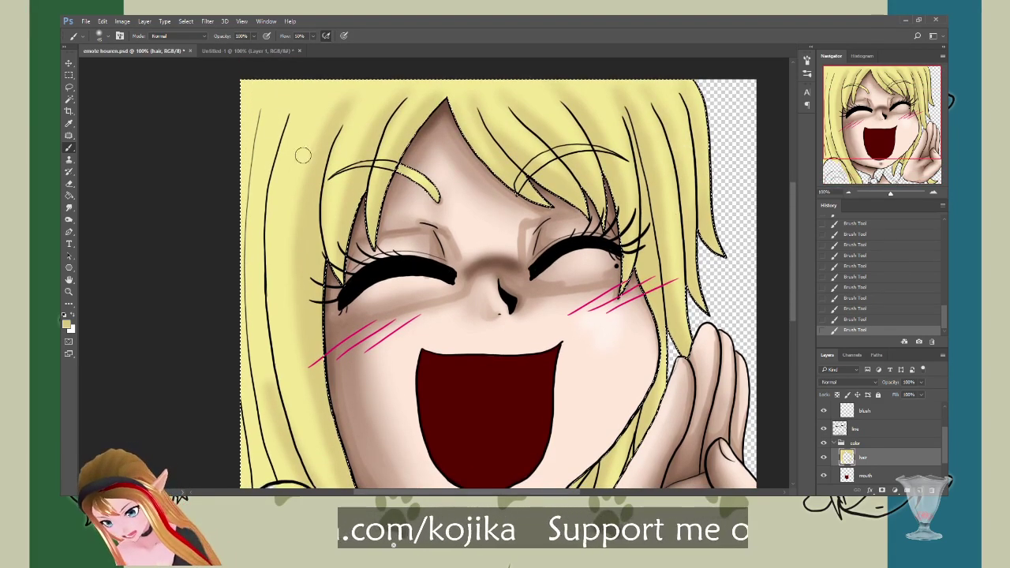
{"action": "mouse_move", "coordinate": [302, 156]}
{"action": "left_mouse_down"}
{"action": "mouse_move", "coordinate": [280, 141]}
{"action": "mouse_move", "coordinate": [260, 231]}
{"action": "mouse_move", "coordinate": [268, 371]}
{"action": "mouse_move", "coordinate": [260, 322]}
{"action": "mouse_move", "coordinate": [281, 432]}
{"action": "left_mouse_up"}
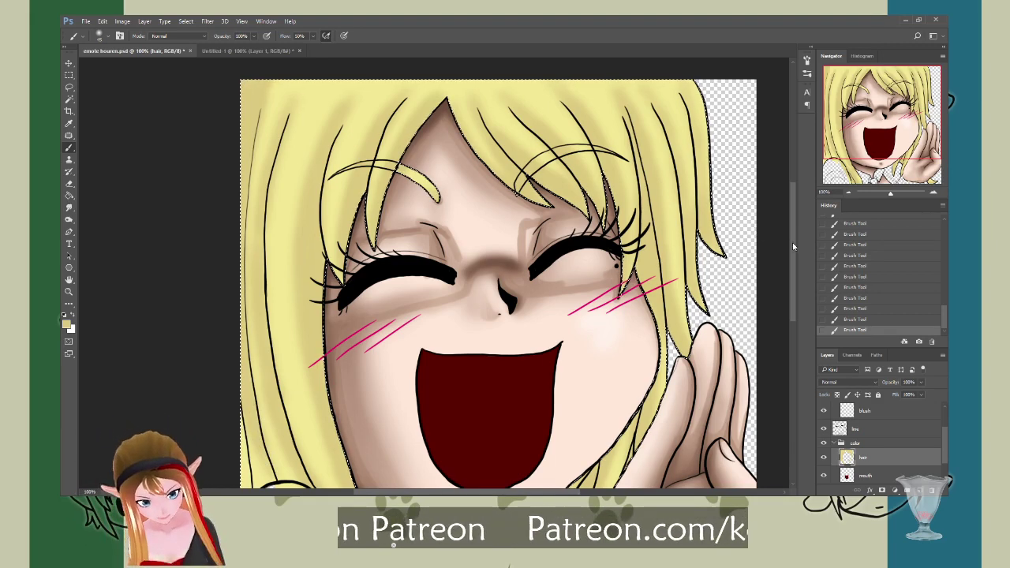
{"action": "scroll", "coordinate": [518, 286], "scroll_direction": "down", "scroll_amount": 3}
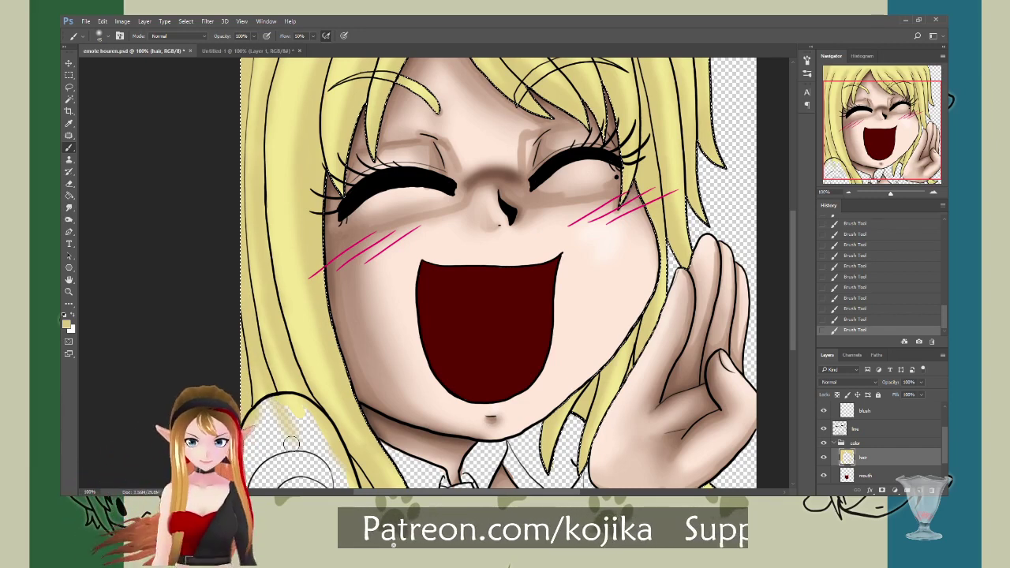
{"action": "key", "text": "ctrl+s"}
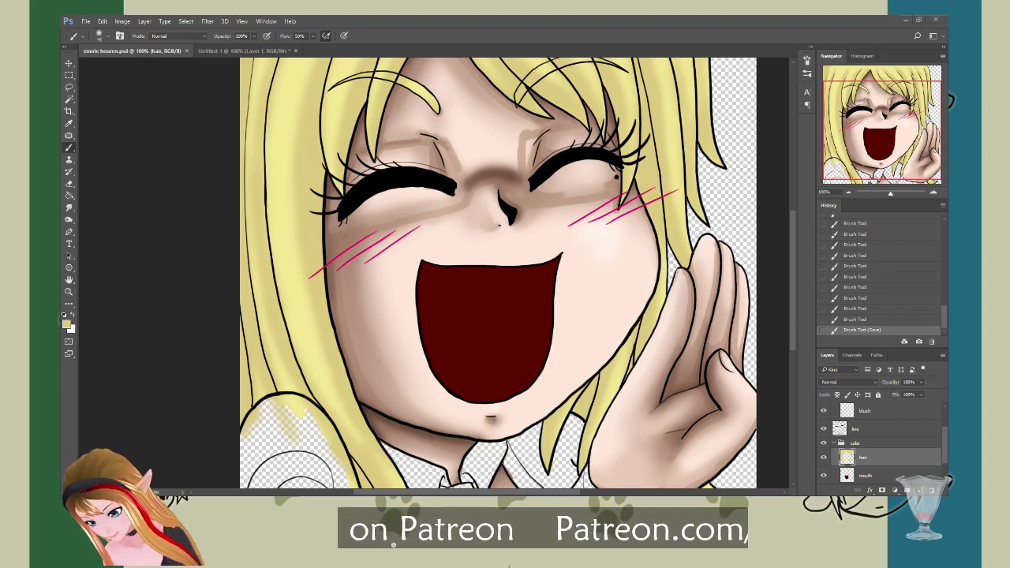
Step: Choose a darker yellow and brush a second shading tone onto the strands between the jaw and the raised hand
{"action": "left_click", "coordinate": [67, 324]}
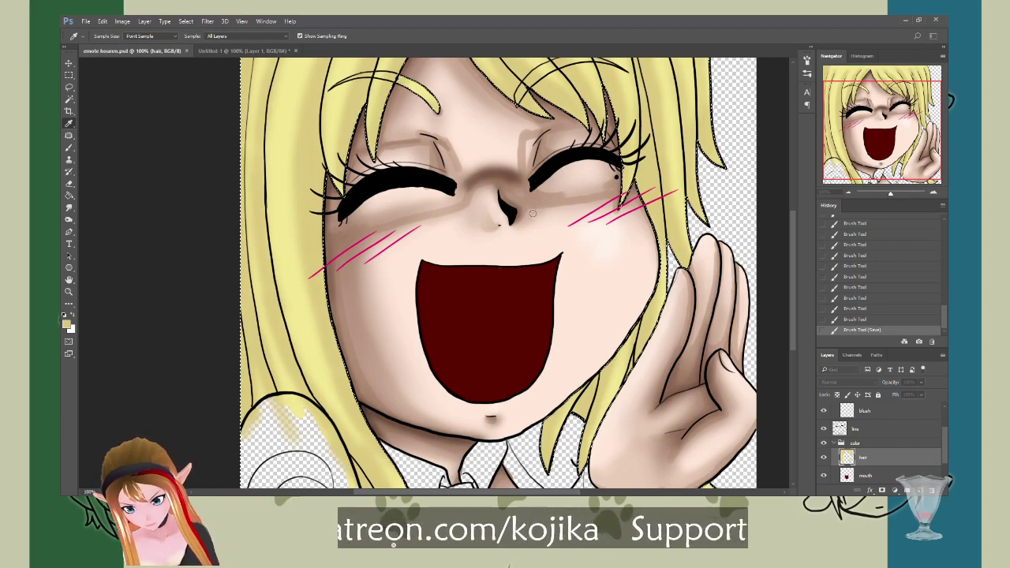
{"action": "key", "text": "b"}
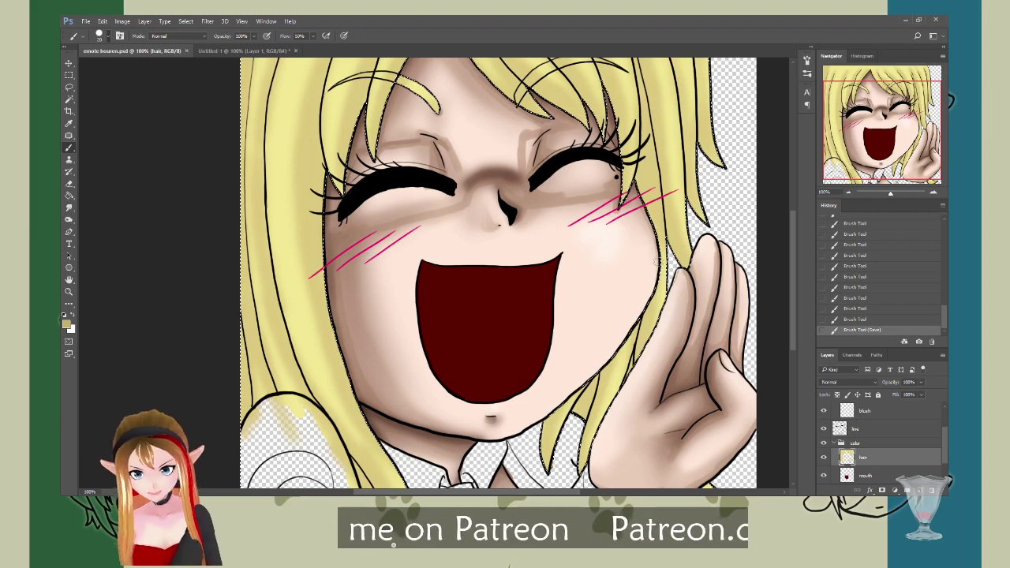
{"action": "left_click_drag", "start_coordinate": [795, 324], "coordinate": [793, 354]}
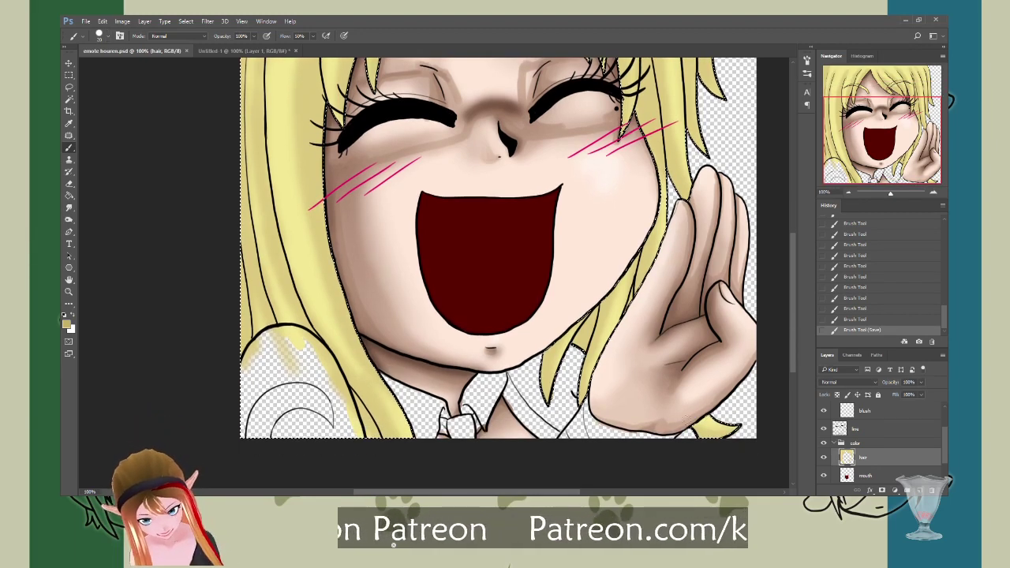
{"action": "left_click", "coordinate": [633, 298]}
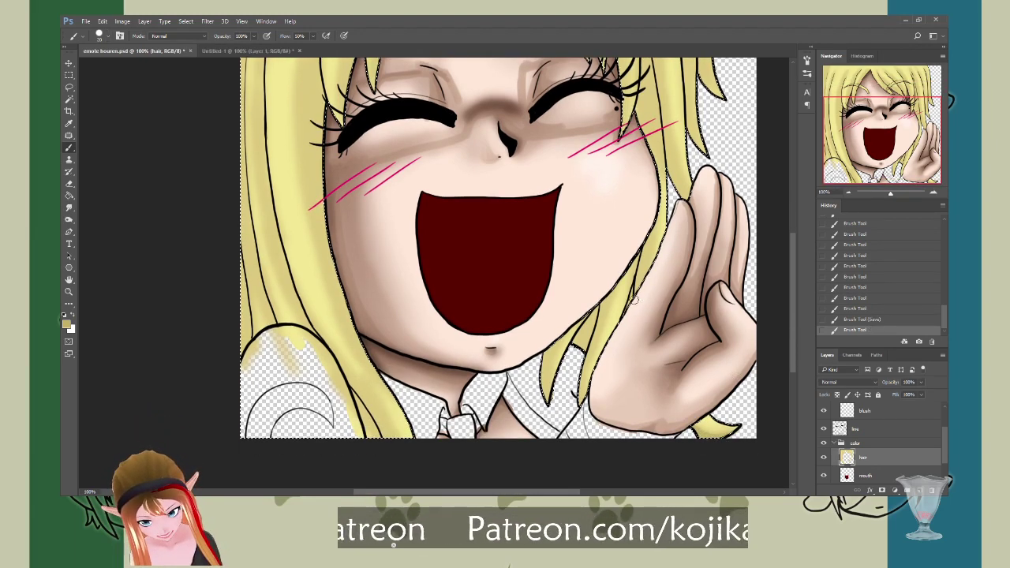
{"action": "left_click", "coordinate": [574, 312]}
{"action": "left_click", "coordinate": [582, 307]}
{"action": "left_click", "coordinate": [588, 304]}
{"action": "left_click", "coordinate": [593, 299]}
{"action": "left_click", "coordinate": [600, 296]}
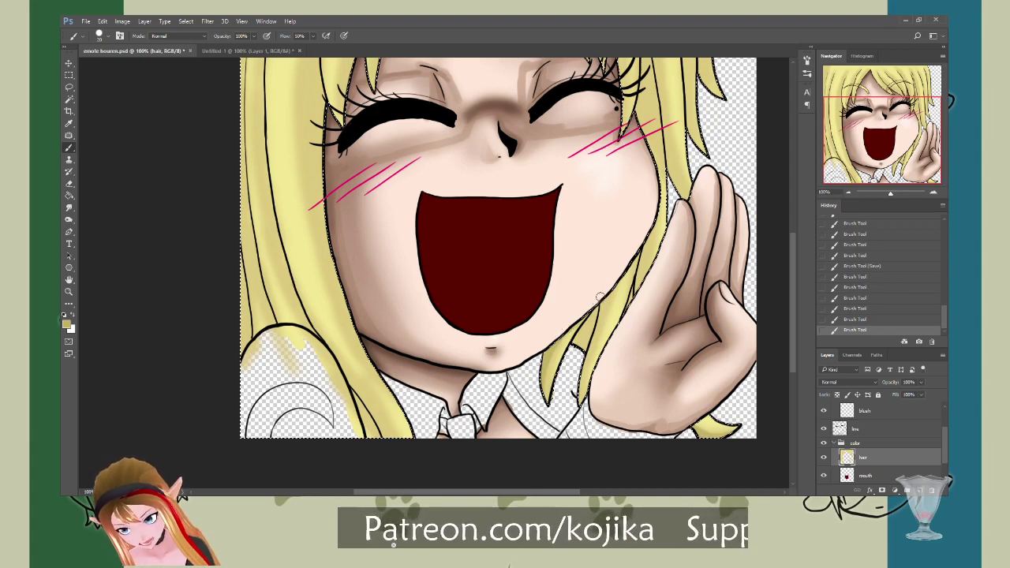
{"action": "left_click", "coordinate": [573, 348]}
{"action": "left_click", "coordinate": [580, 363]}
{"action": "left_click", "coordinate": [585, 374]}
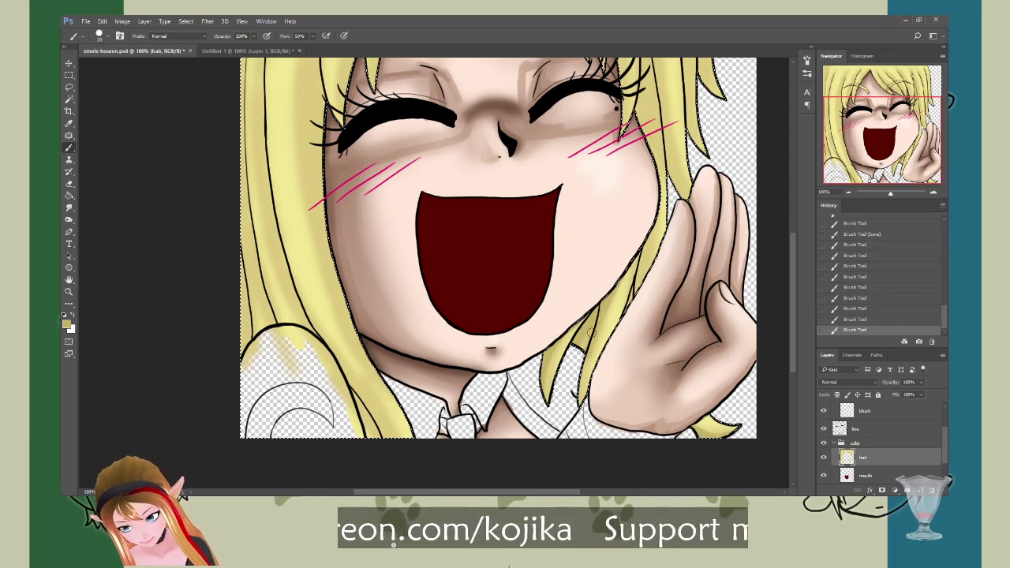
{"action": "left_click", "coordinate": [590, 387]}
{"action": "left_click", "coordinate": [597, 400]}
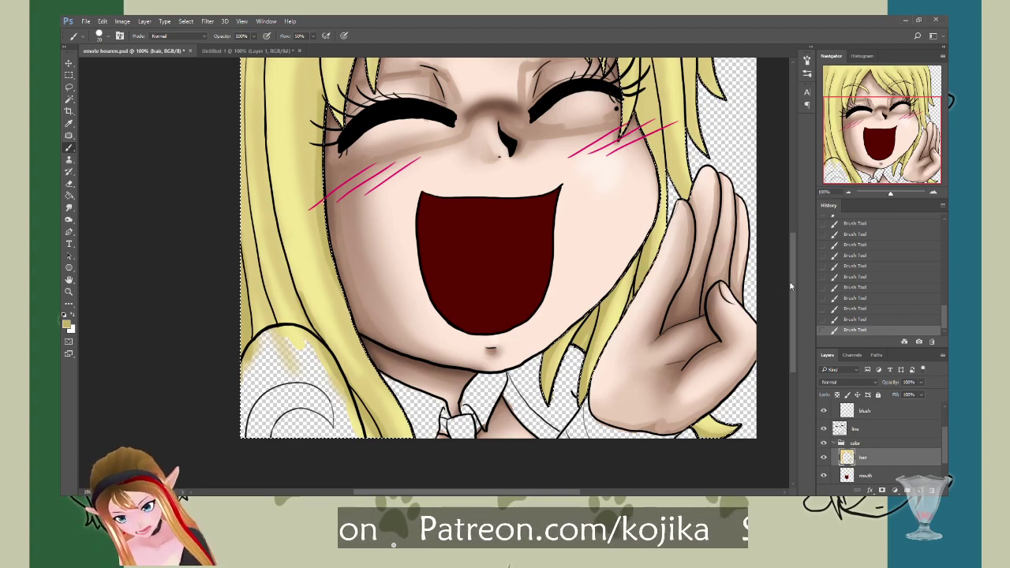
Step: Smudge the shading ends of the outer side strands upward to the crown, opposite the raised hand
{"action": "left_click_drag", "start_coordinate": [792, 290], "coordinate": [797, 233]}
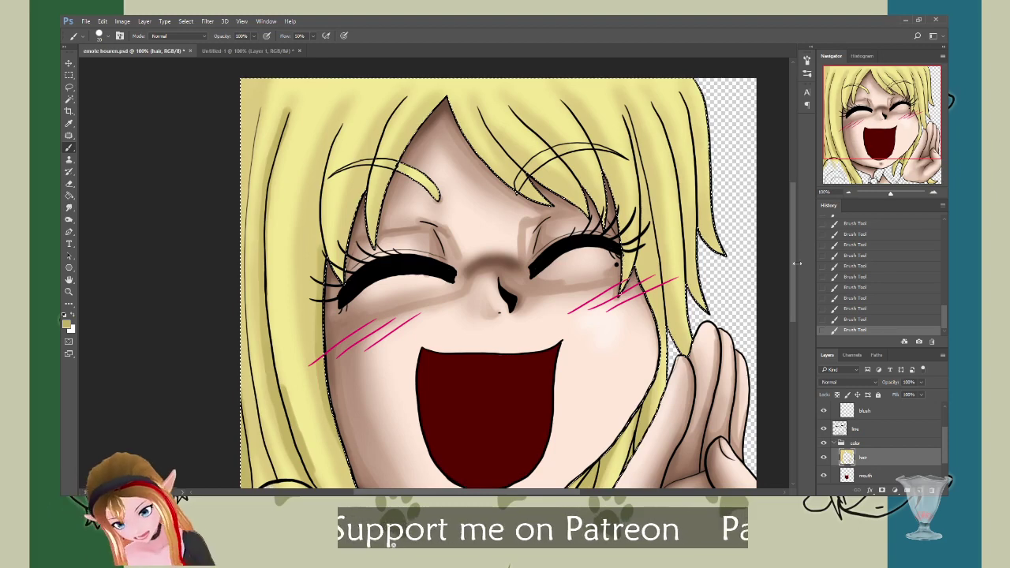
{"action": "scroll", "coordinate": [795, 272], "scroll_direction": "down", "scroll_amount": 3}
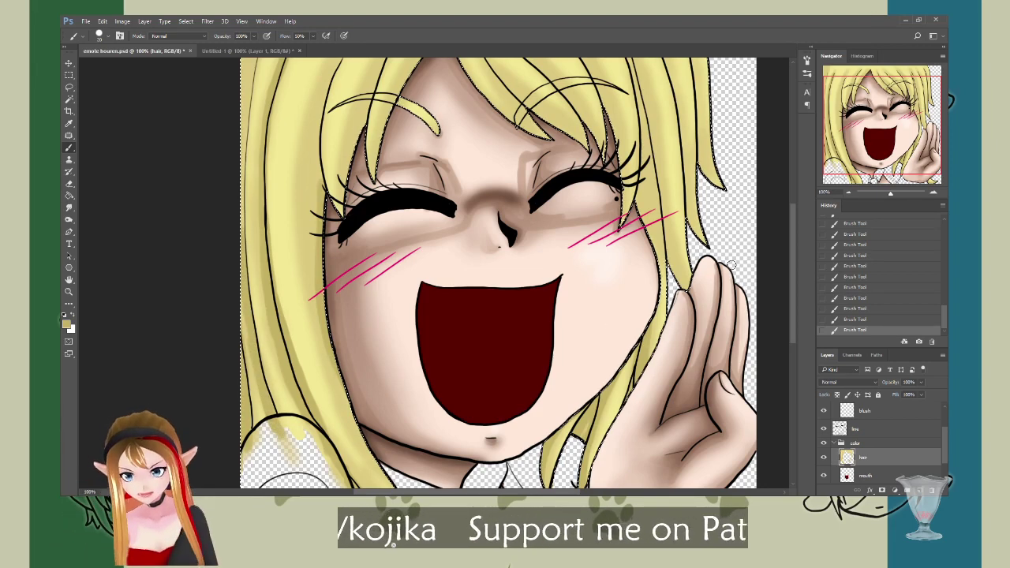
{"action": "scroll", "coordinate": [794, 218], "scroll_direction": "up", "scroll_amount": 2}
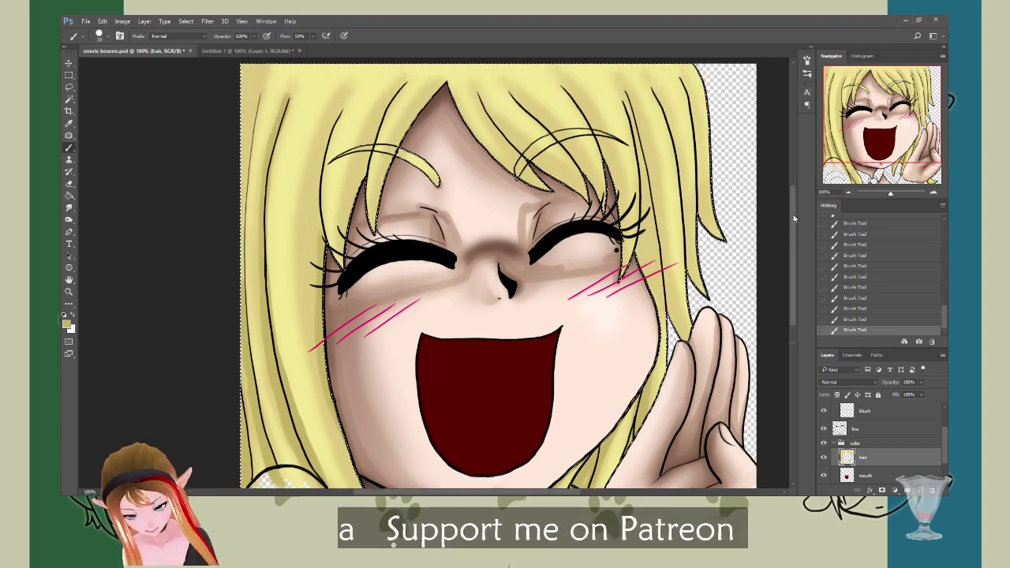
{"action": "scroll", "coordinate": [793, 218], "scroll_direction": "up", "scroll_amount": 3}
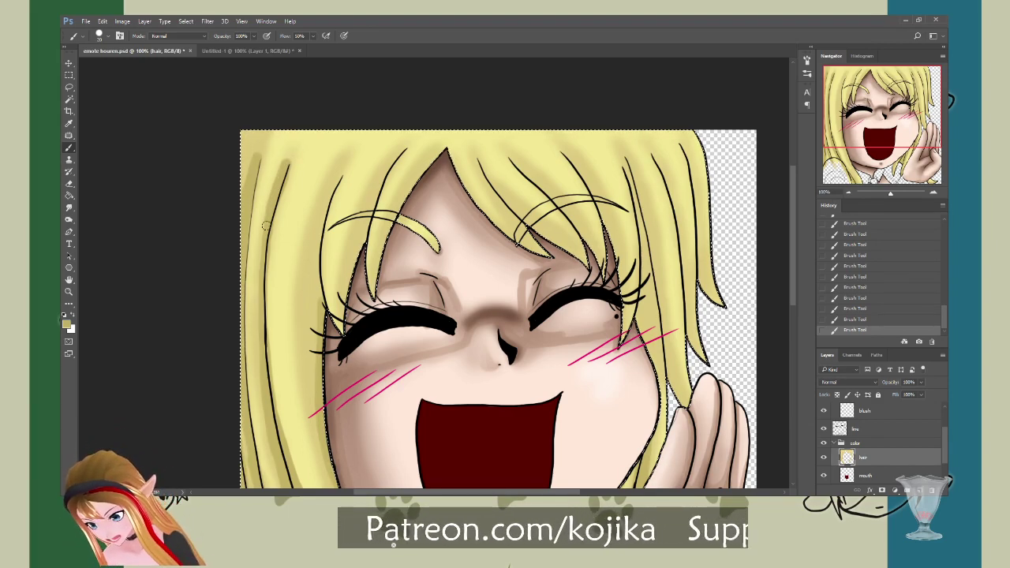
{"action": "left_click", "coordinate": [70, 207]}
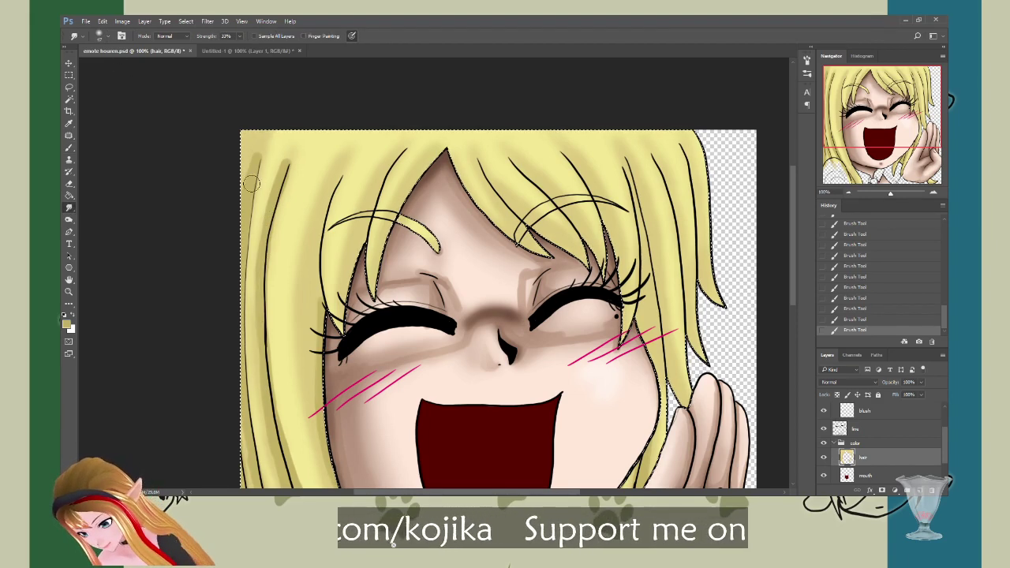
{"action": "left_click_drag", "start_coordinate": [251, 146], "coordinate": [254, 165]}
{"action": "mouse_move", "coordinate": [252, 148]}
{"action": "left_mouse_down"}
{"action": "mouse_move", "coordinate": [254, 158]}
{"action": "mouse_move", "coordinate": [301, 132]}
{"action": "left_mouse_up"}
{"action": "mouse_move", "coordinate": [296, 140]}
{"action": "left_mouse_down"}
{"action": "mouse_move", "coordinate": [285, 174]}
{"action": "mouse_move", "coordinate": [305, 126]}
{"action": "left_mouse_up"}
Step: Brush the darker tone down the strand line outside the eyebrow, opposite the raised hand, and smudge its upper end toward the crown
{"action": "left_click", "coordinate": [70, 147]}
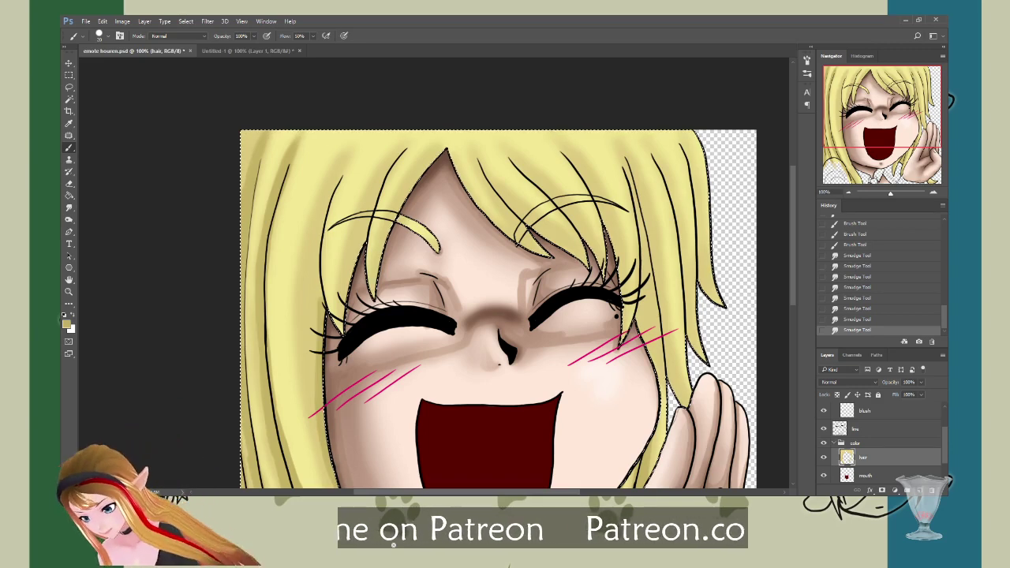
{"action": "left_click_drag", "start_coordinate": [328, 197], "coordinate": [324, 215]}
{"action": "mouse_move", "coordinate": [326, 205]}
{"action": "left_mouse_down"}
{"action": "mouse_move", "coordinate": [317, 287]}
{"action": "mouse_move", "coordinate": [317, 234]}
{"action": "mouse_move", "coordinate": [314, 267]}
{"action": "mouse_move", "coordinate": [318, 385]}
{"action": "mouse_move", "coordinate": [312, 273]}
{"action": "left_mouse_up"}
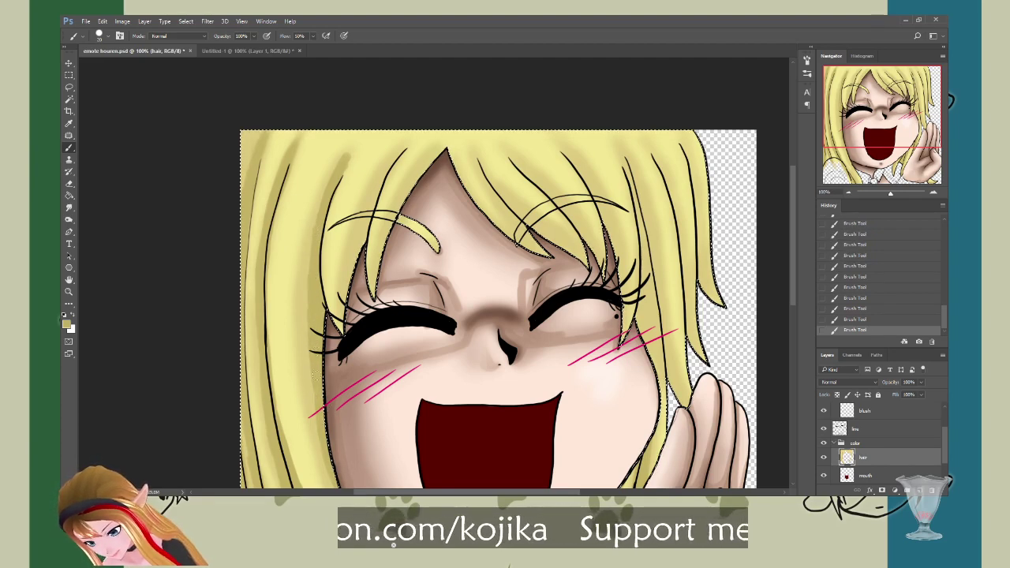
{"action": "left_click", "coordinate": [69, 207]}
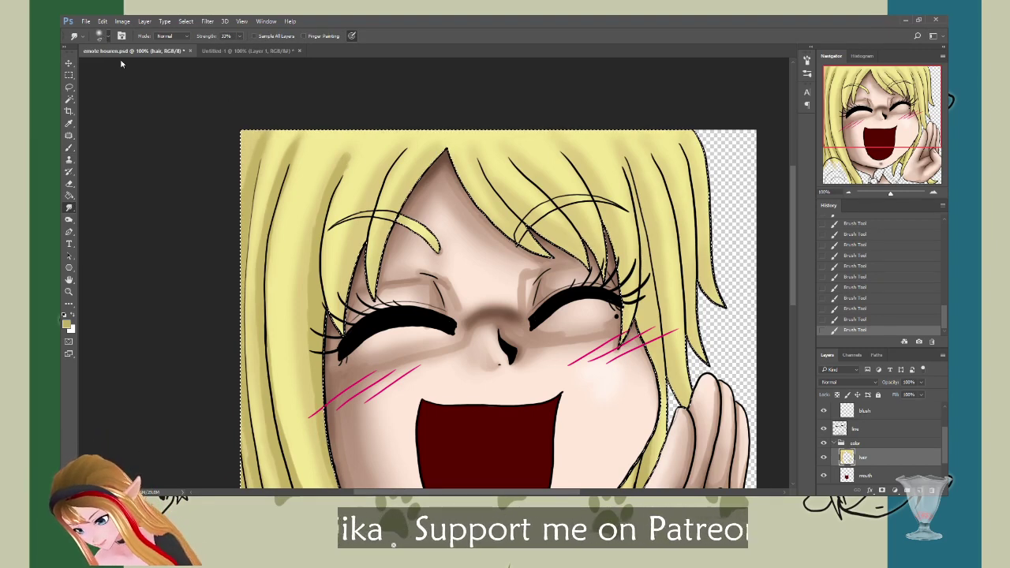
{"action": "left_click_drag", "start_coordinate": [347, 141], "coordinate": [359, 131]}
{"action": "mouse_move", "coordinate": [359, 131]}
{"action": "left_mouse_down"}
{"action": "mouse_move", "coordinate": [345, 162]}
{"action": "mouse_move", "coordinate": [367, 124]}
{"action": "left_mouse_up"}
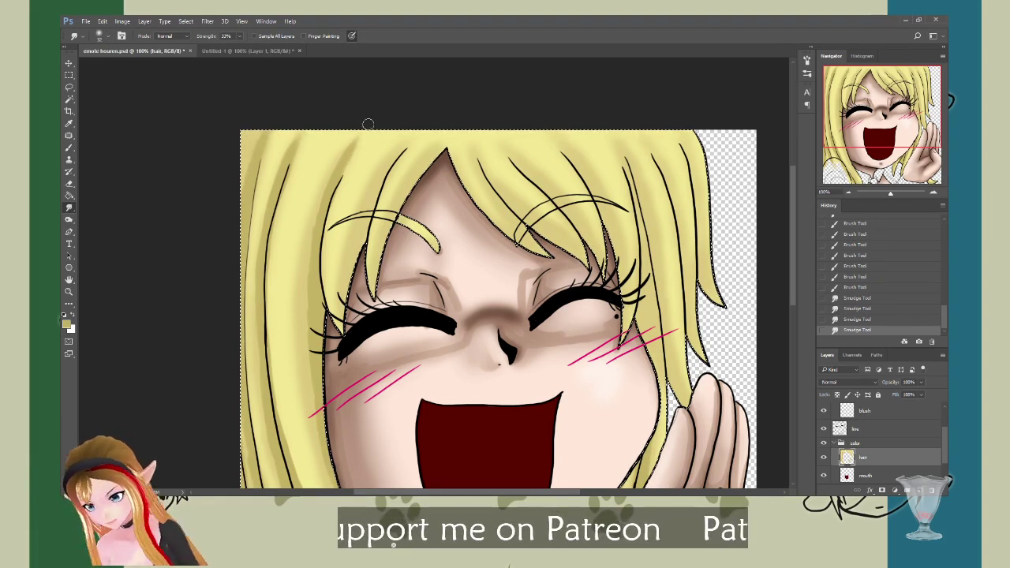
Step: Shade the fringe strand from beside the parting down past the eyebrow, smudge its root toward the crown and save the file
{"action": "left_click", "coordinate": [69, 147]}
{"action": "left_click_drag", "start_coordinate": [390, 166], "coordinate": [366, 221]}
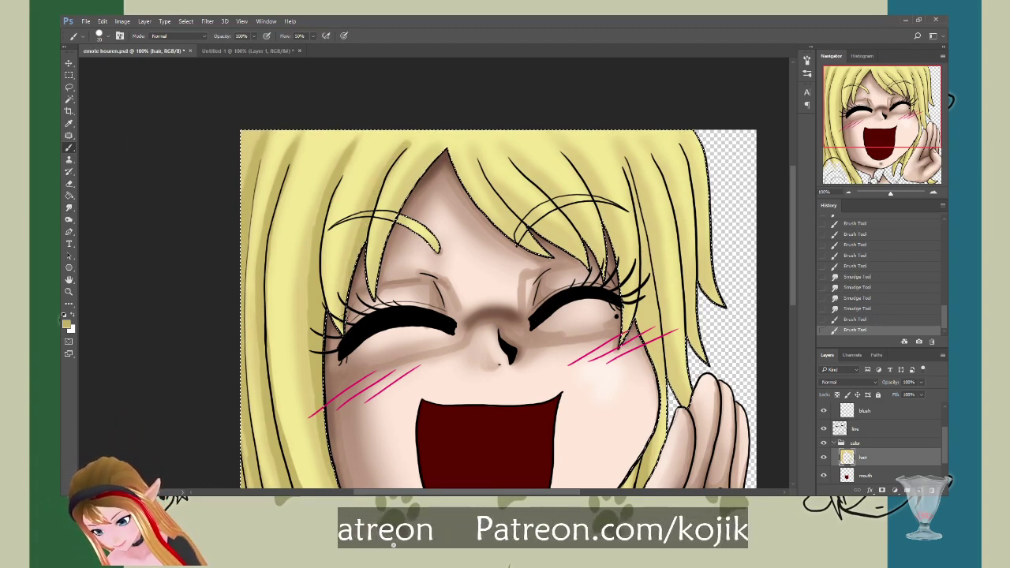
{"action": "left_click_drag", "start_coordinate": [347, 278], "coordinate": [344, 291]}
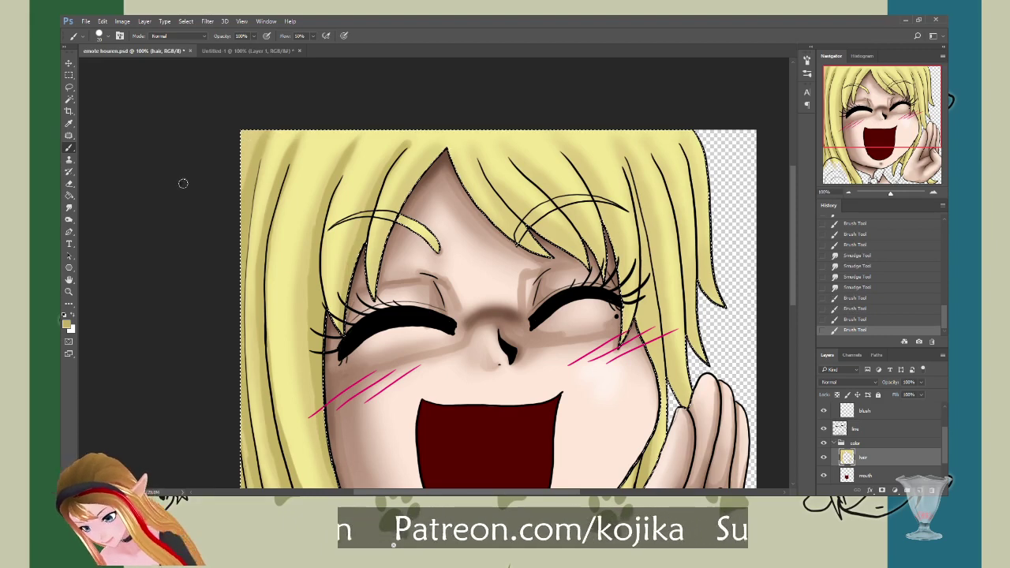
{"action": "left_click", "coordinate": [69, 208]}
{"action": "left_click_drag", "start_coordinate": [402, 152], "coordinate": [413, 143]}
{"action": "left_click_drag", "start_coordinate": [406, 155], "coordinate": [419, 142]}
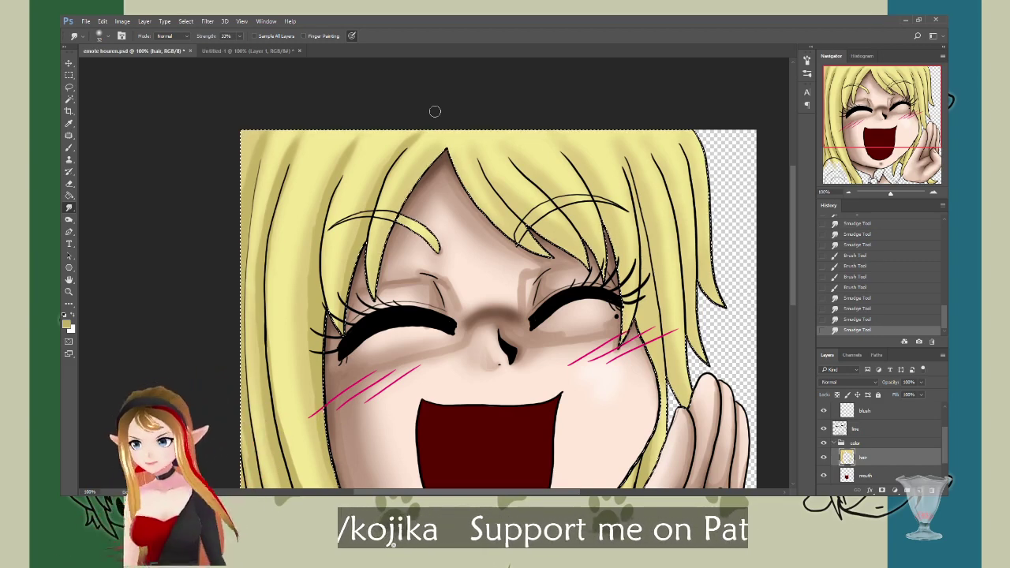
{"action": "key", "text": "ctrl+s"}
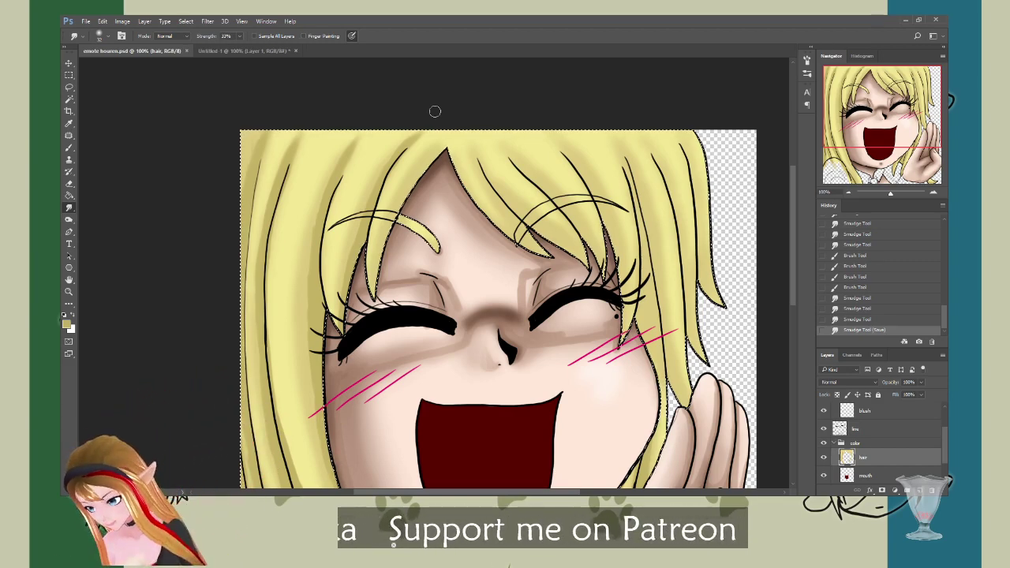
Step: Brush the darker tone along the inner fringe edge beside the forehead, from the eyebrow up to the parting
{"action": "key", "text": "b"}
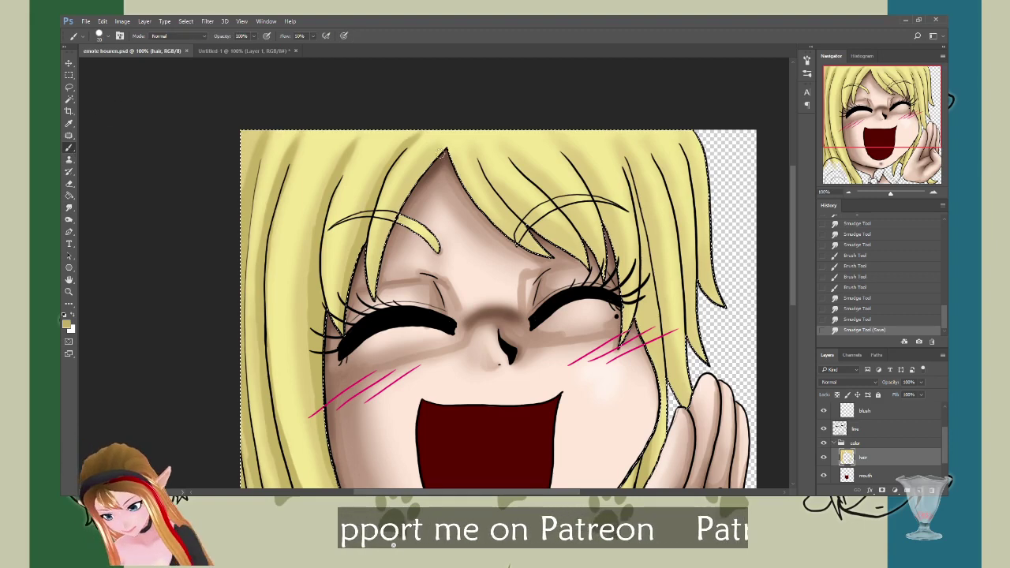
{"action": "left_click", "coordinate": [387, 256]}
{"action": "left_click", "coordinate": [387, 257]}
{"action": "left_click", "coordinate": [387, 256]}
{"action": "left_click", "coordinate": [386, 257]}
{"action": "left_click", "coordinate": [386, 256]}
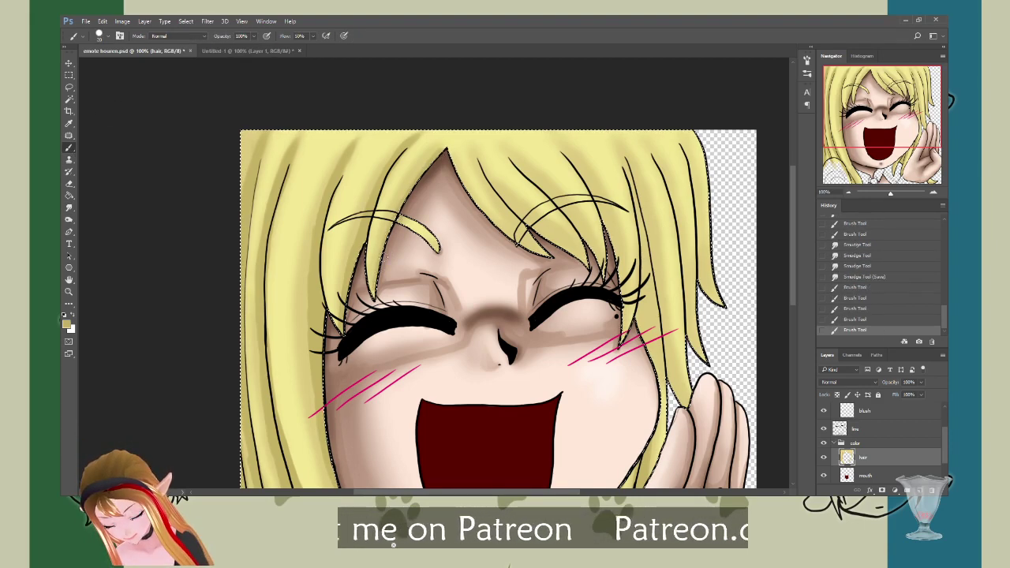
{"action": "left_click", "coordinate": [394, 237]}
{"action": "left_click", "coordinate": [403, 215]}
{"action": "left_click", "coordinate": [411, 194]}
{"action": "left_click", "coordinate": [420, 173]}
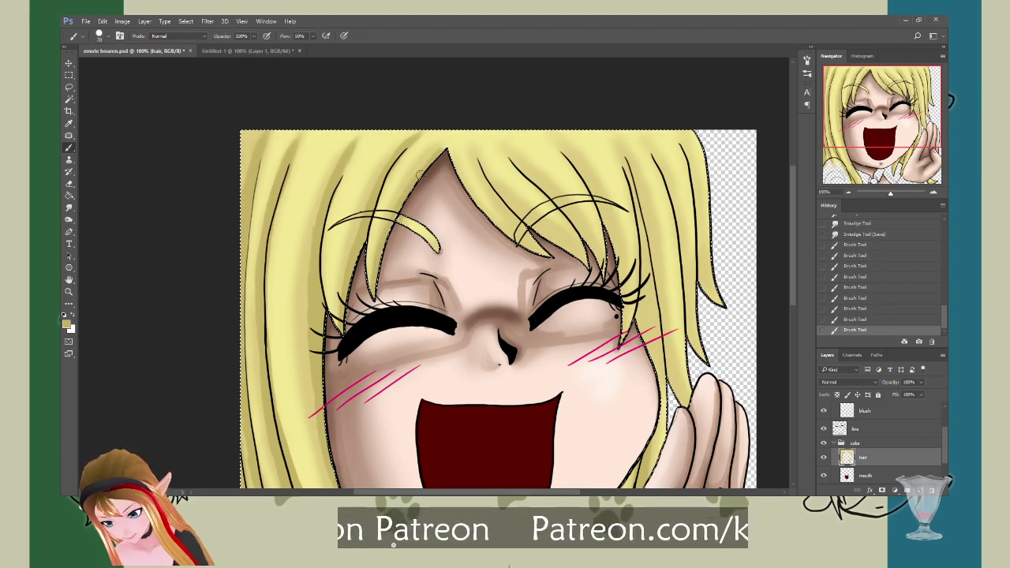
{"action": "left_click", "coordinate": [425, 191]}
{"action": "left_click", "coordinate": [430, 208]}
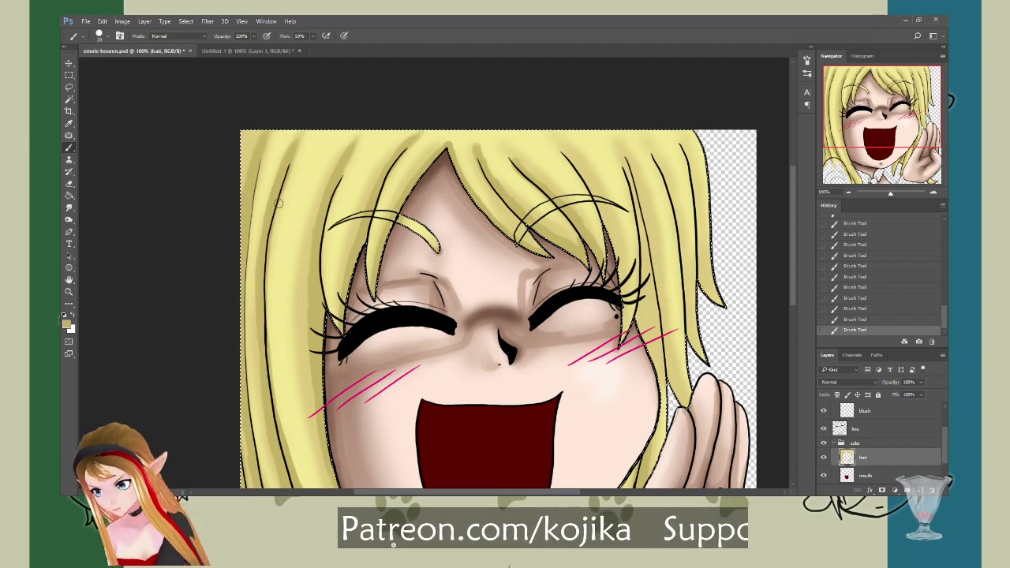
Step: Smudge the shading at the fringe roots on the raised-hand side of the parting up to the crown and save the file
{"action": "left_click", "coordinate": [69, 208]}
{"action": "mouse_move", "coordinate": [497, 178]}
{"action": "left_mouse_down"}
{"action": "mouse_move", "coordinate": [471, 135]}
{"action": "mouse_move", "coordinate": [508, 156]}
{"action": "mouse_move", "coordinate": [503, 145]}
{"action": "mouse_move", "coordinate": [522, 170]}
{"action": "mouse_move", "coordinate": [505, 151]}
{"action": "left_mouse_up"}
{"action": "left_click_drag", "start_coordinate": [505, 152], "coordinate": [498, 142]}
{"action": "left_click_drag", "start_coordinate": [498, 142], "coordinate": [503, 148]}
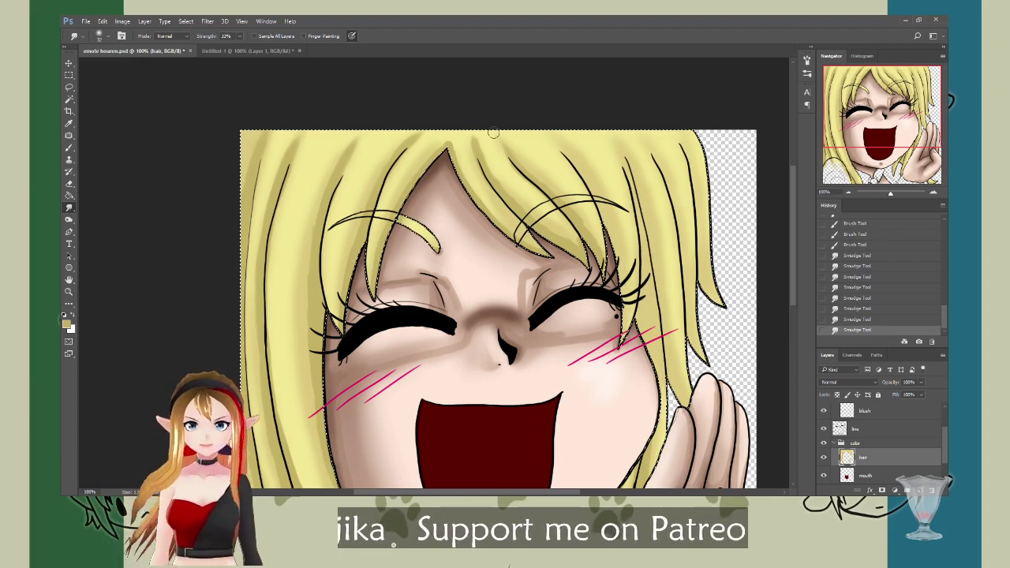
{"action": "key", "text": "ctrl+s"}
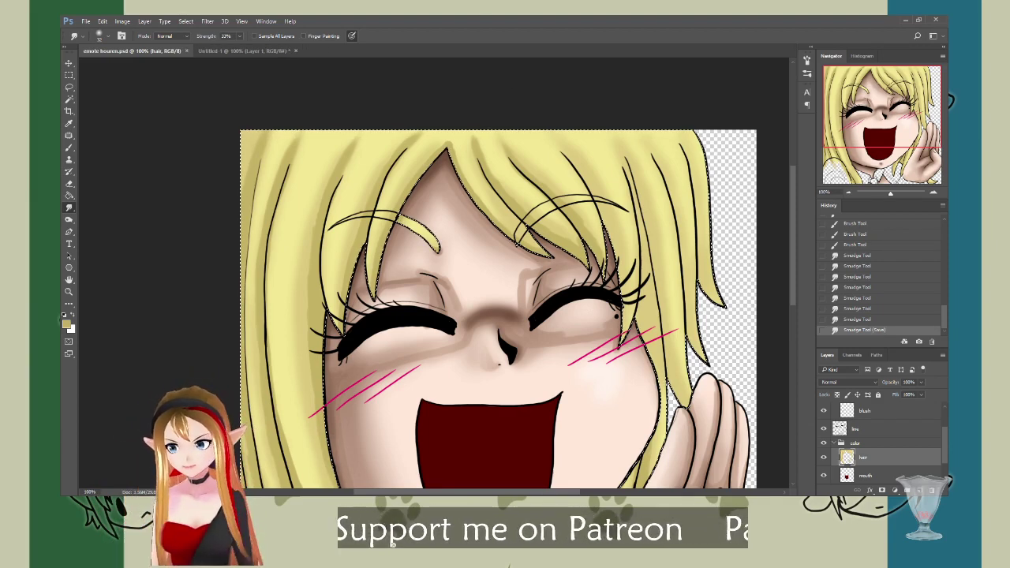
Step: Brush the darker tone along the fringe strand line crossing the outer eyebrow on the raised-hand side, up toward the crown
{"action": "key", "text": "ctrl+d"}
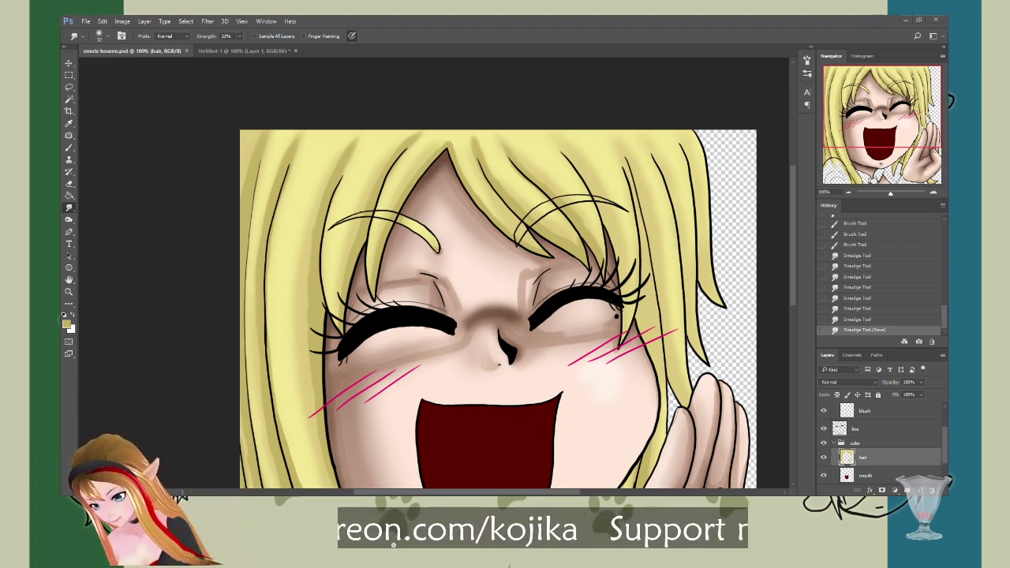
{"action": "key", "text": "b"}
{"action": "key", "text": "ctrl+h"}
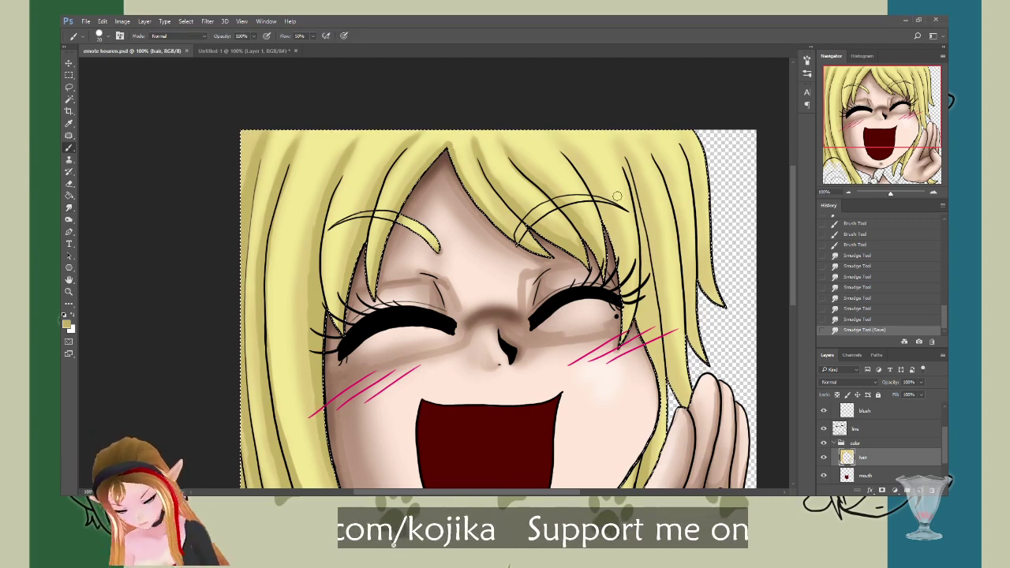
{"action": "left_click", "coordinate": [590, 186]}
{"action": "left_click", "coordinate": [593, 194]}
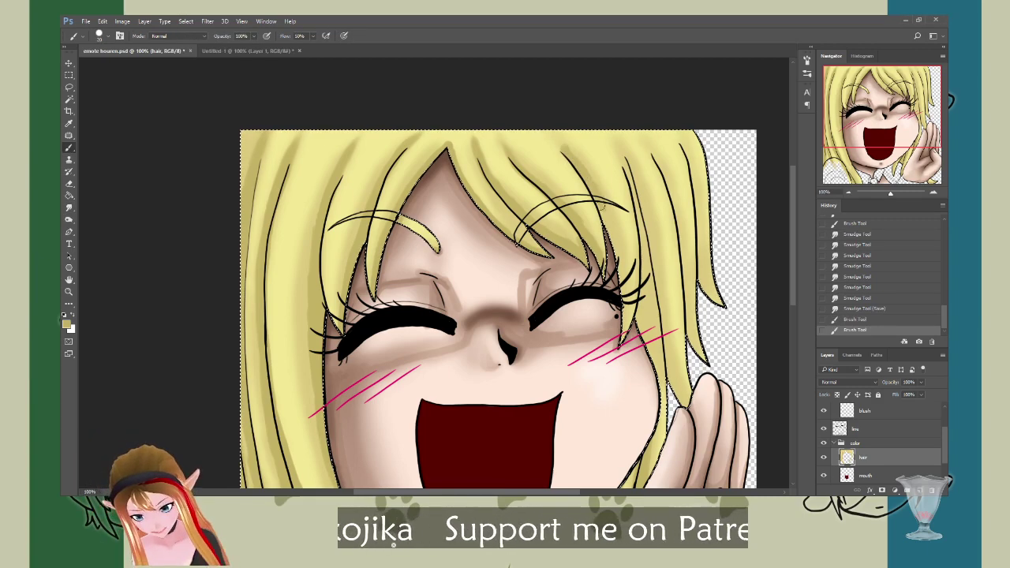
{"action": "left_click", "coordinate": [597, 203]}
{"action": "left_click", "coordinate": [601, 214]}
{"action": "left_click", "coordinate": [605, 222]}
{"action": "left_click", "coordinate": [608, 230]}
{"action": "left_click", "coordinate": [603, 215]}
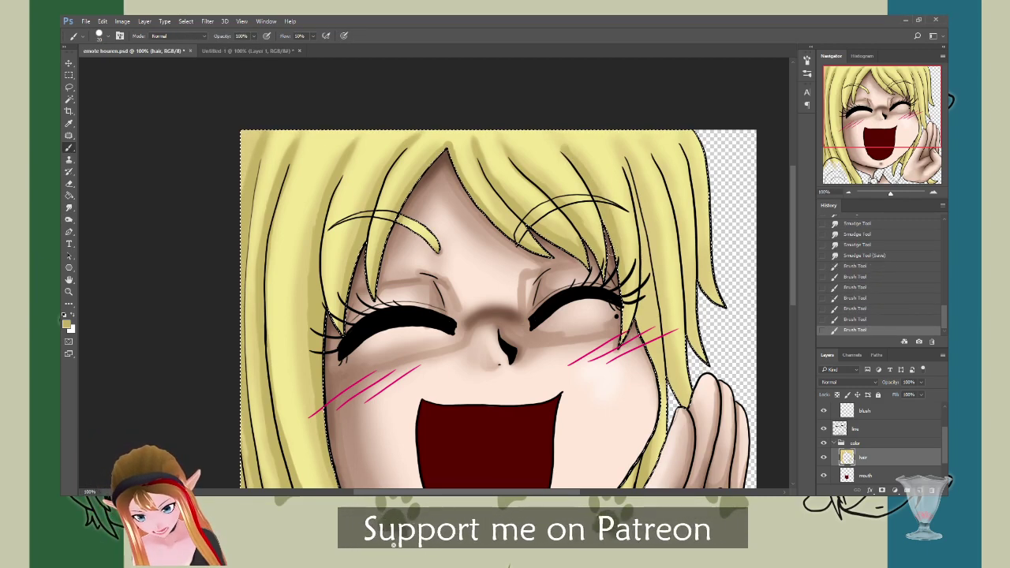
{"action": "left_click", "coordinate": [596, 200]}
{"action": "left_click", "coordinate": [587, 187]}
{"action": "left_click", "coordinate": [580, 172]}
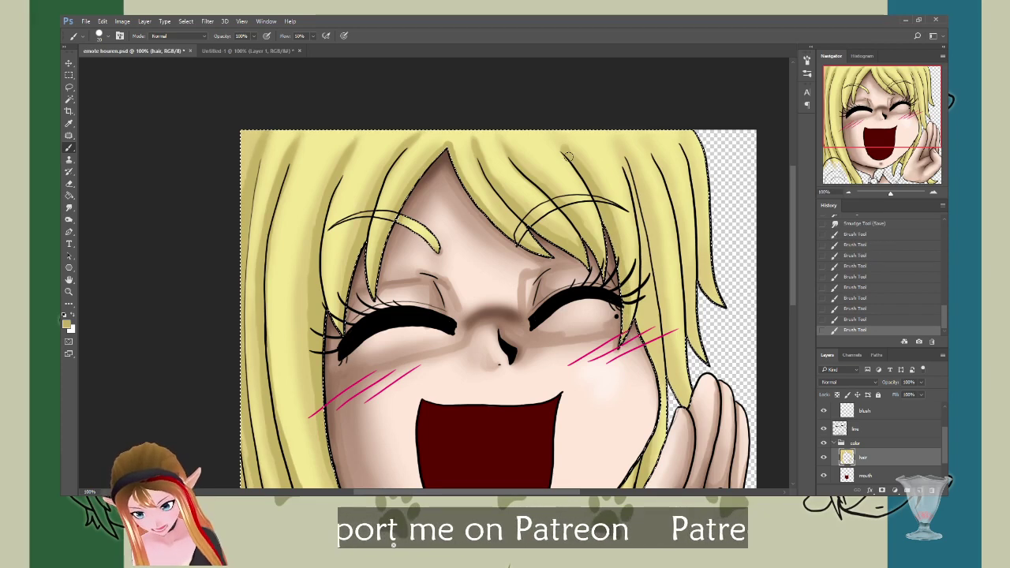
{"action": "left_click", "coordinate": [572, 158]}
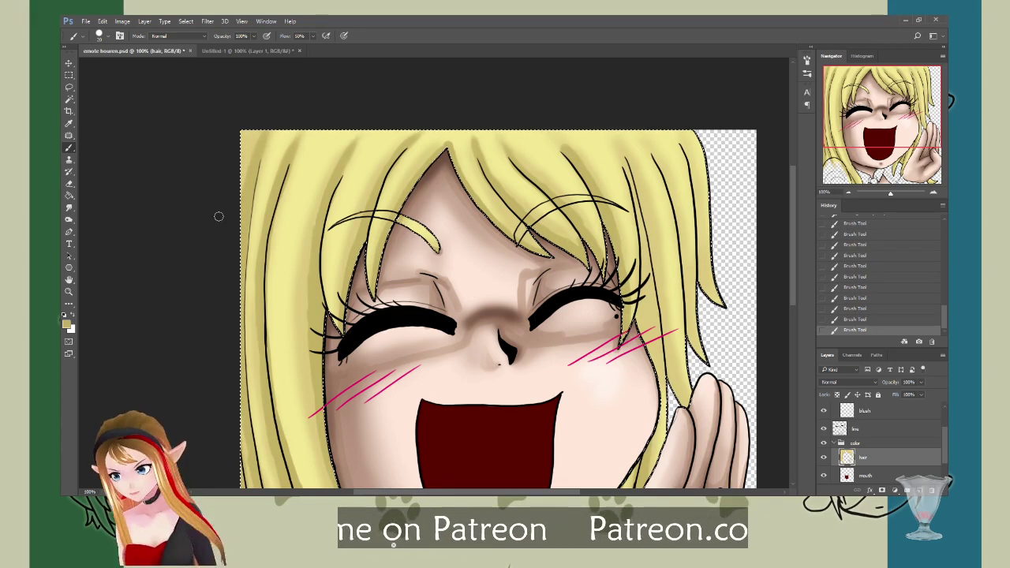
Step: Smudge the upper end of the shading above the raised-hand-side eyebrow toward the crown
{"action": "left_click", "coordinate": [68, 207]}
{"action": "left_click", "coordinate": [574, 163]}
{"action": "left_click", "coordinate": [570, 154]}
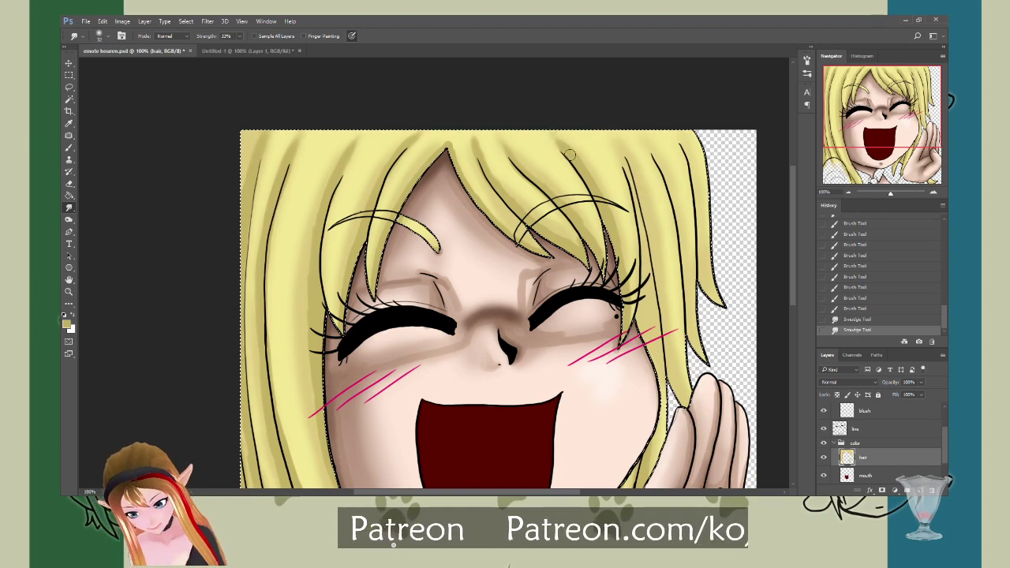
{"action": "left_click", "coordinate": [565, 147]}
{"action": "left_click", "coordinate": [560, 140]}
Step: Shade the outermost side strand above the raised hand down toward its tip and smudge the shading up to its root
{"action": "left_click", "coordinate": [69, 147]}
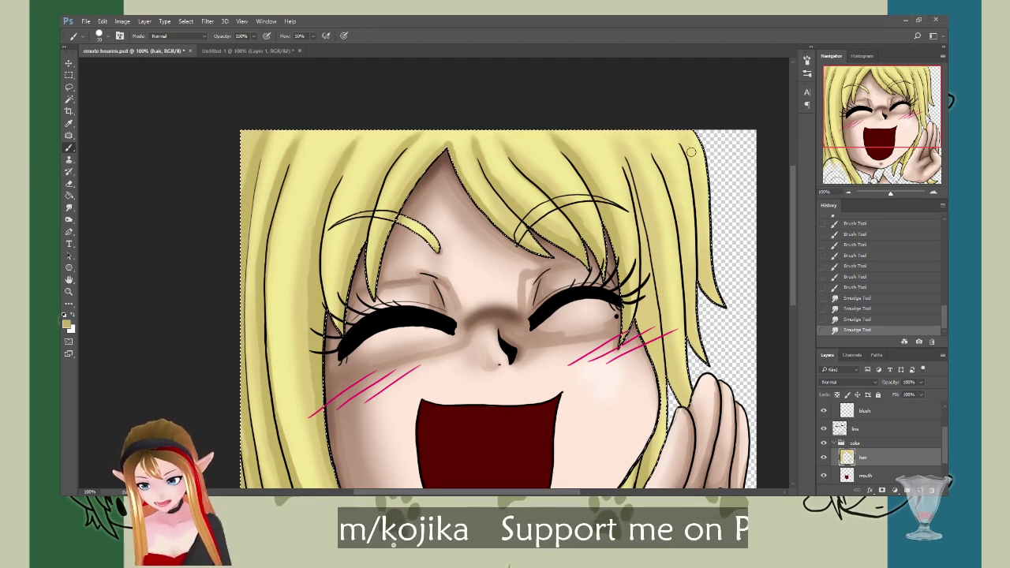
{"action": "left_click_drag", "start_coordinate": [698, 213], "coordinate": [702, 269]}
{"action": "left_click_drag", "start_coordinate": [700, 251], "coordinate": [708, 285]}
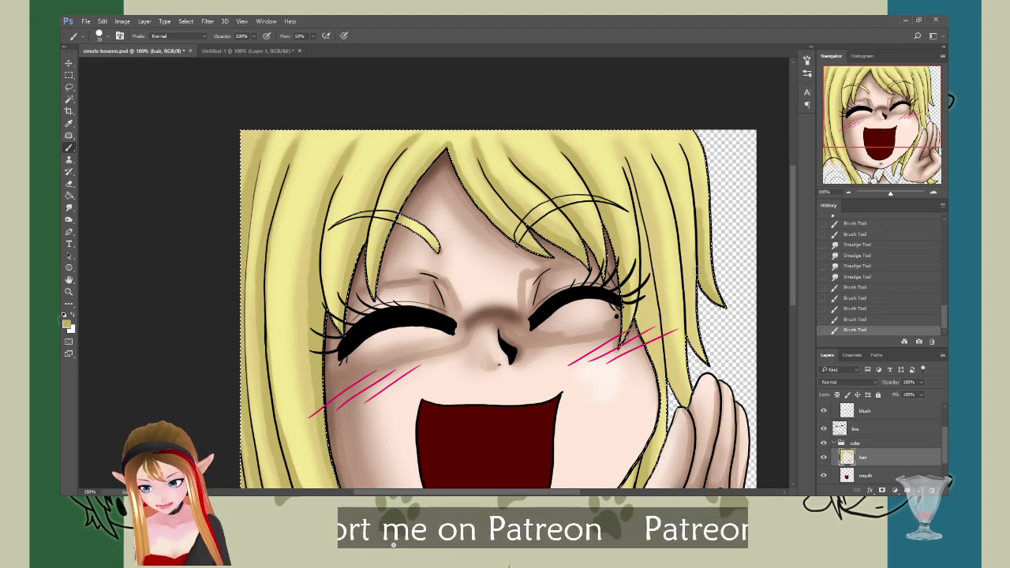
{"action": "left_click_drag", "start_coordinate": [694, 178], "coordinate": [698, 220]}
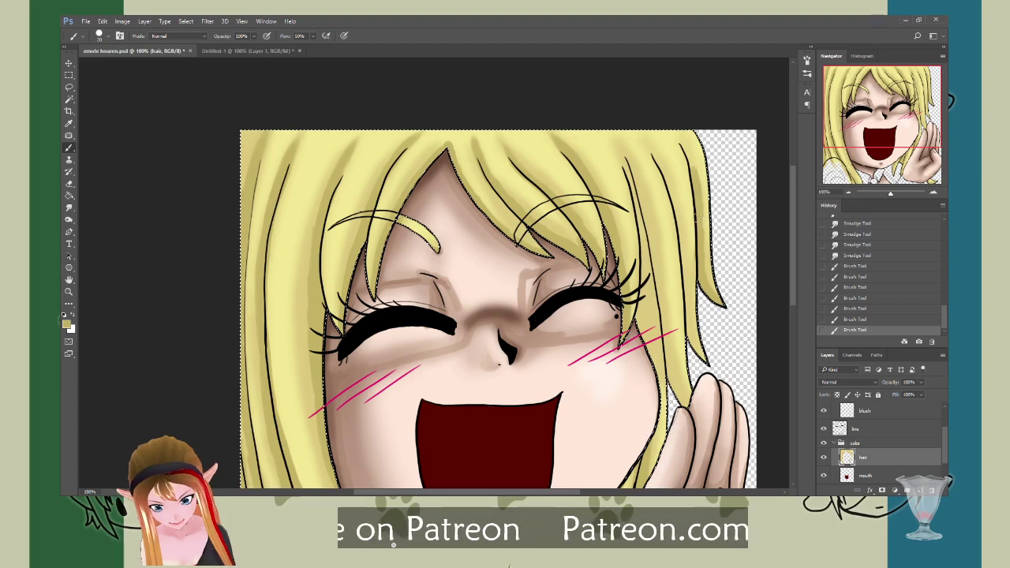
{"action": "left_click", "coordinate": [69, 208]}
{"action": "left_click_drag", "start_coordinate": [697, 216], "coordinate": [695, 180]}
{"action": "mouse_move", "coordinate": [697, 196]}
{"action": "left_mouse_down"}
{"action": "mouse_move", "coordinate": [688, 150]}
{"action": "mouse_move", "coordinate": [692, 161]}
{"action": "left_mouse_up"}
{"action": "left_click_drag", "start_coordinate": [688, 149], "coordinate": [692, 158]}
{"action": "left_click_drag", "start_coordinate": [695, 177], "coordinate": [683, 138]}
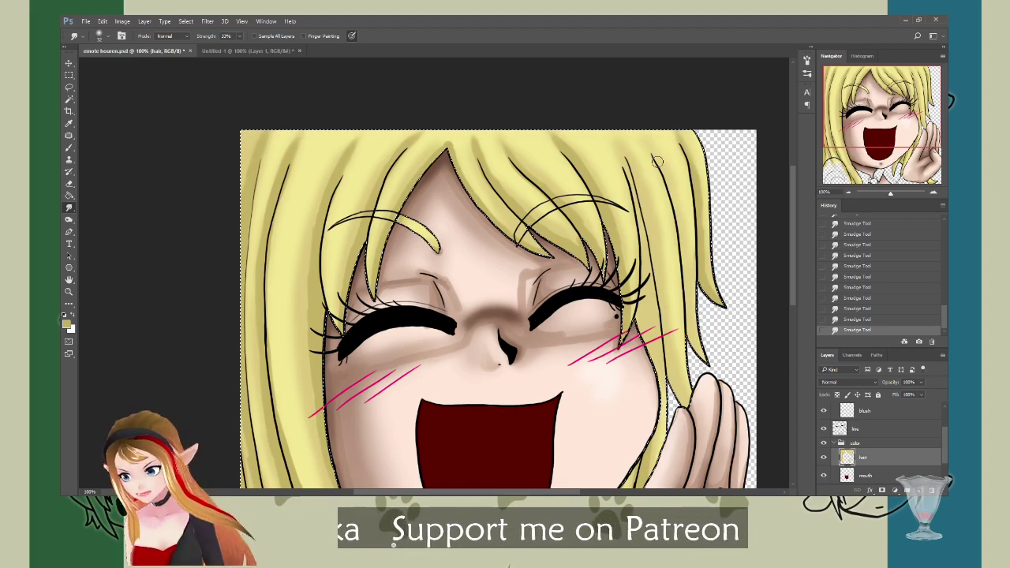
Step: Shade the next strand inward, from its root to the tip above the fingers, and smudge the root toward the crown
{"action": "key", "text": "b"}
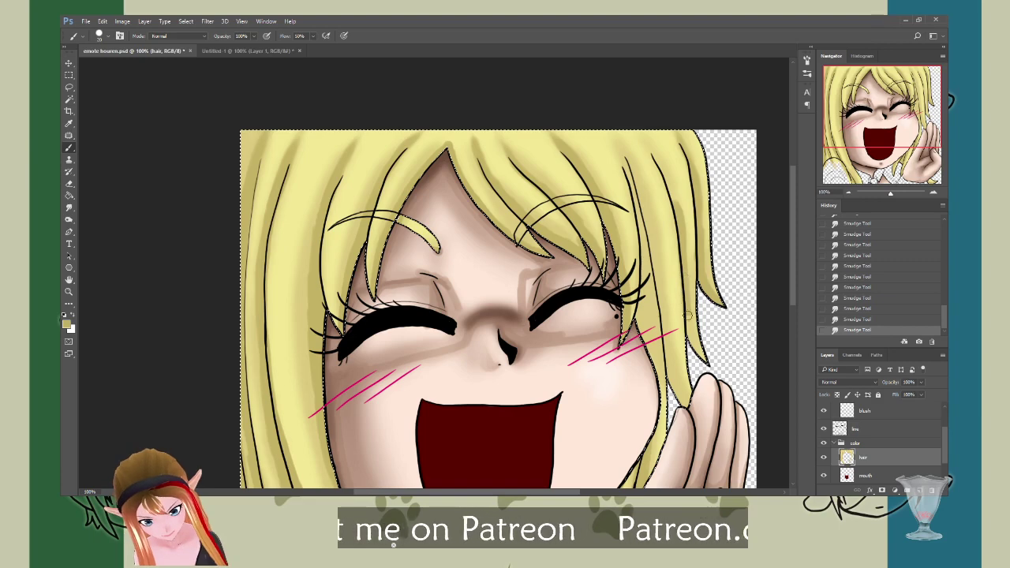
{"action": "left_click_drag", "start_coordinate": [687, 316], "coordinate": [708, 364]}
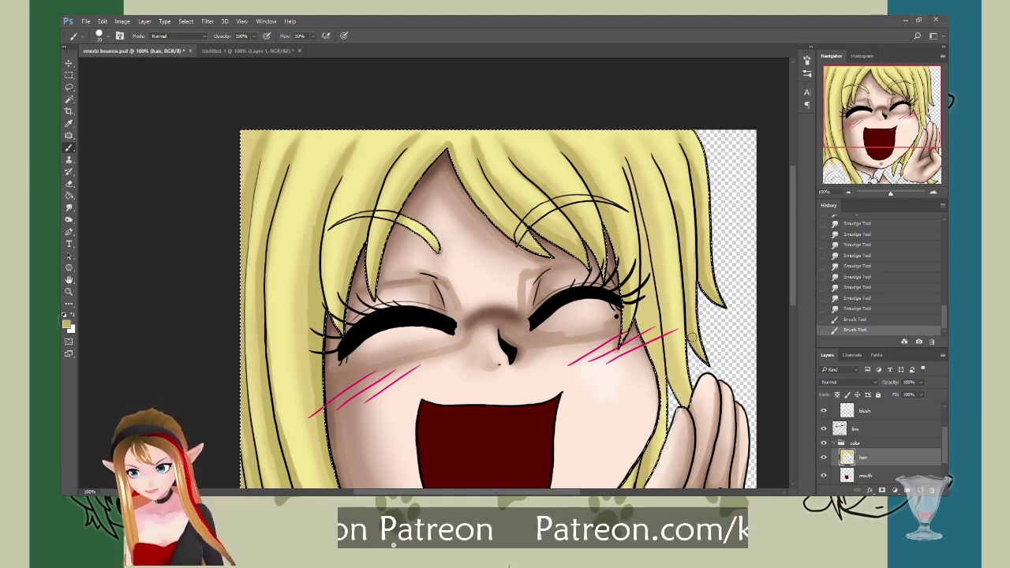
{"action": "left_click_drag", "start_coordinate": [657, 158], "coordinate": [674, 193]}
{"action": "left_click_drag", "start_coordinate": [653, 154], "coordinate": [651, 151]}
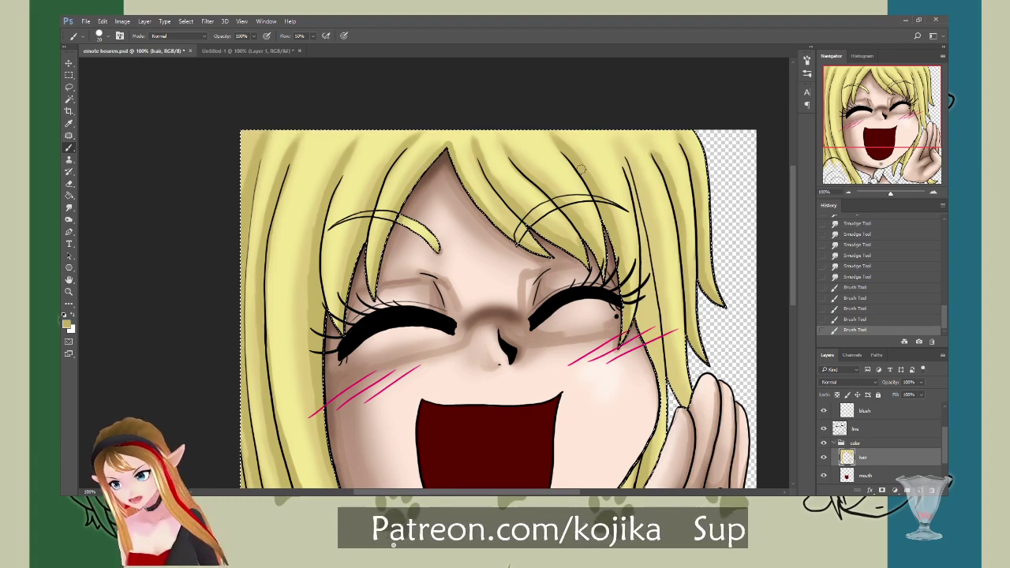
{"action": "left_click", "coordinate": [70, 206]}
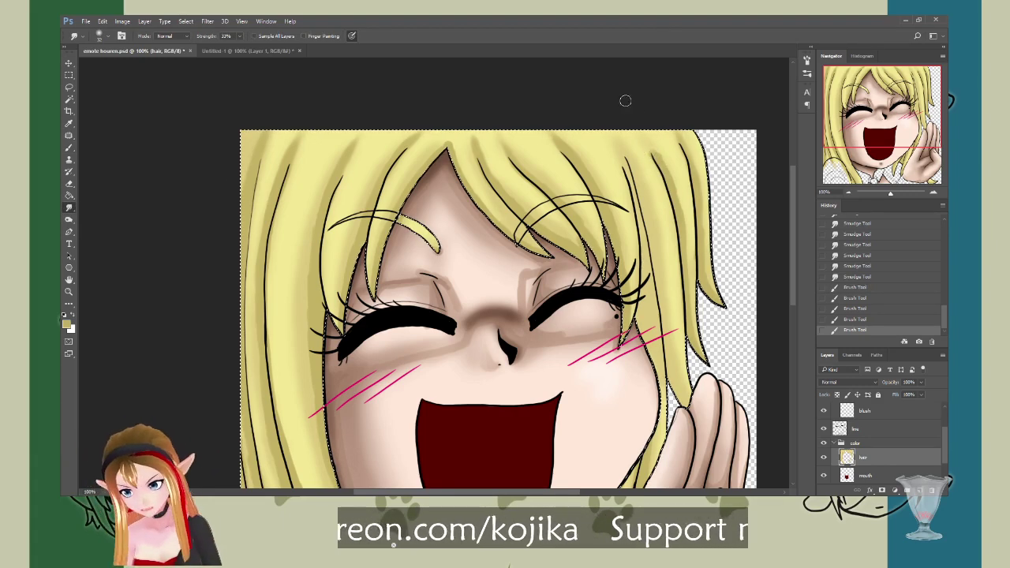
{"action": "left_click_drag", "start_coordinate": [634, 126], "coordinate": [648, 146]}
{"action": "mouse_move", "coordinate": [642, 134]}
{"action": "left_mouse_down"}
{"action": "mouse_move", "coordinate": [648, 142]}
{"action": "mouse_move", "coordinate": [641, 128]}
{"action": "left_mouse_up"}
{"action": "left_click_drag", "start_coordinate": [639, 126], "coordinate": [629, 105]}
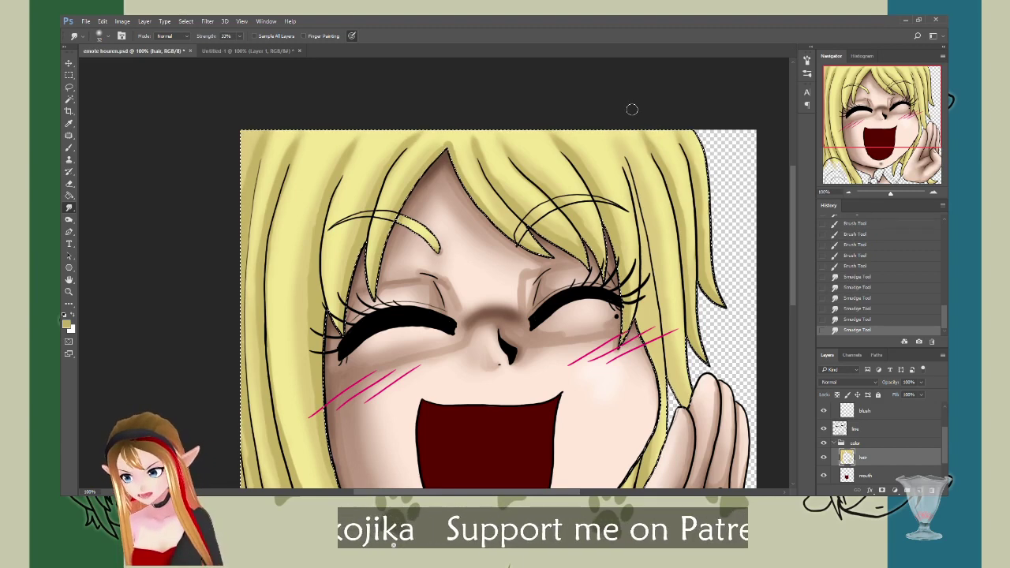
Step: Brush the darker tone down the long side strand between the eye and the raised hand, ending at its tip by the fingers
{"action": "left_click", "coordinate": [68, 148]}
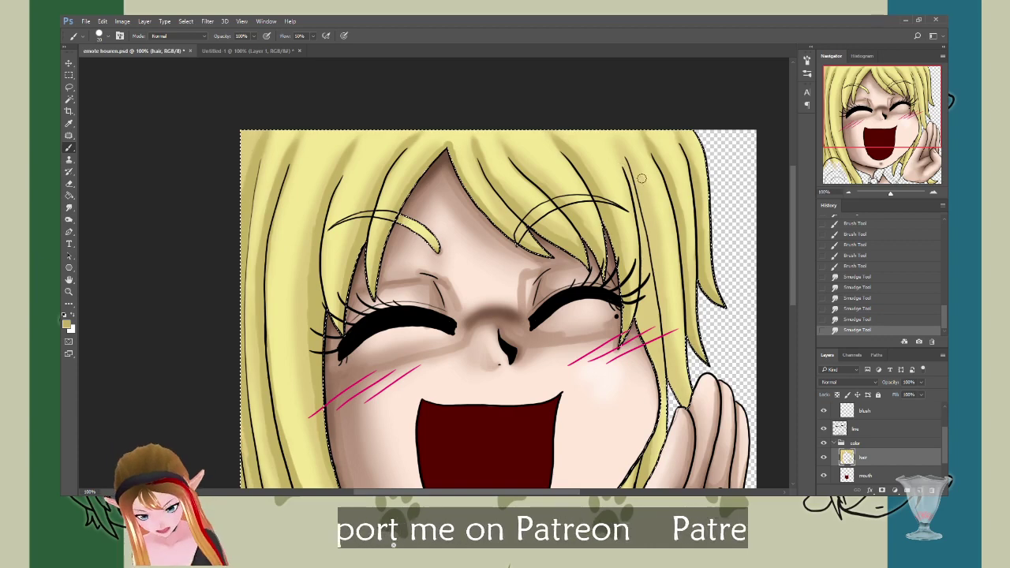
{"action": "left_click_drag", "start_coordinate": [655, 237], "coordinate": [657, 269]}
{"action": "left_click_drag", "start_coordinate": [658, 270], "coordinate": [664, 325]}
{"action": "left_click_drag", "start_coordinate": [664, 326], "coordinate": [684, 411]}
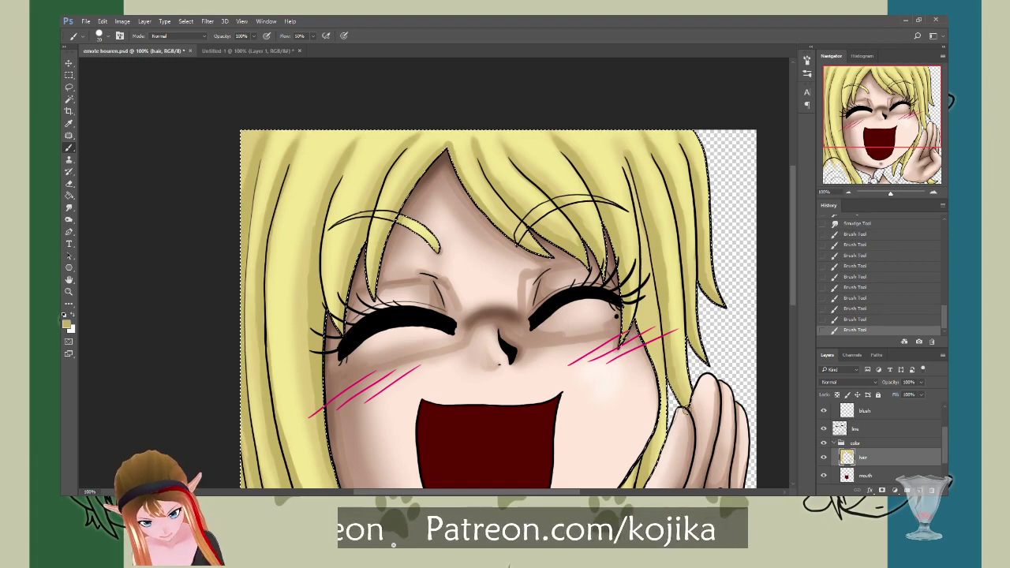
{"action": "left_click_drag", "start_coordinate": [691, 325], "coordinate": [694, 337]}
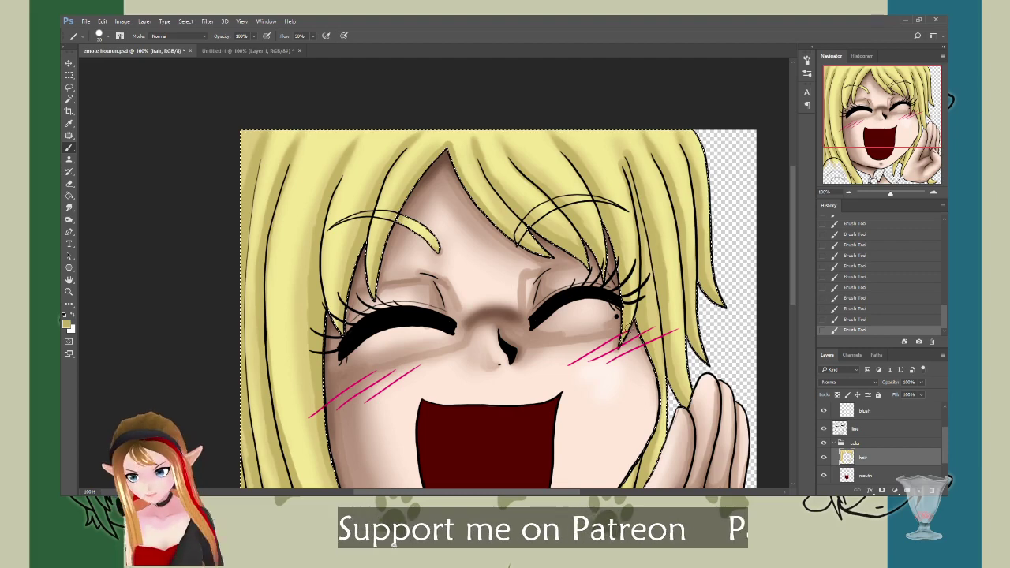
Step: Smudge the root of the long strand's shading toward the crown and save the file
{"action": "left_click", "coordinate": [68, 206]}
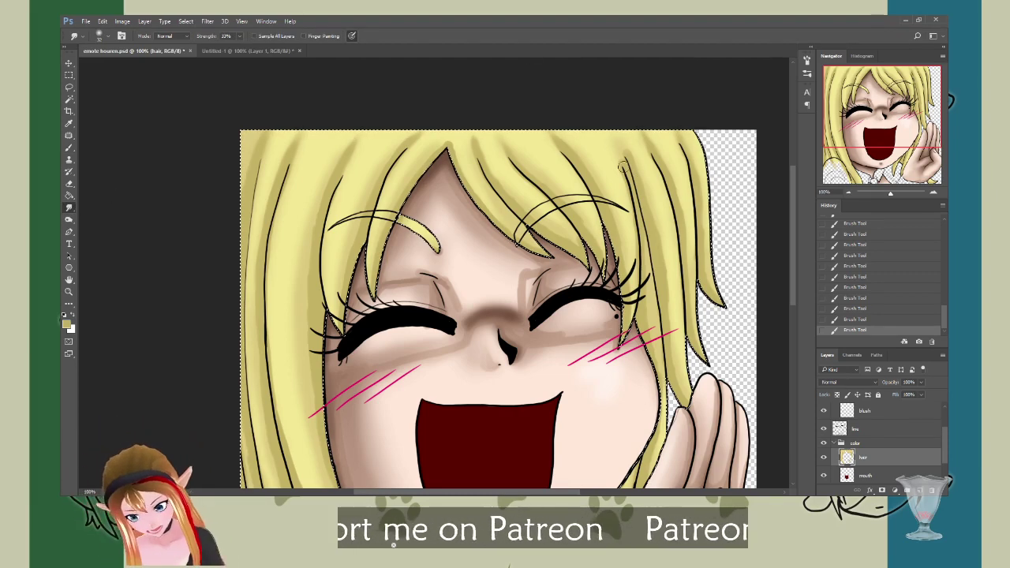
{"action": "left_click_drag", "start_coordinate": [622, 165], "coordinate": [609, 150]}
{"action": "left_click_drag", "start_coordinate": [613, 156], "coordinate": [608, 143]}
{"action": "mouse_move", "coordinate": [615, 150]}
{"action": "left_mouse_down"}
{"action": "mouse_move", "coordinate": [608, 142]}
{"action": "mouse_move", "coordinate": [621, 138]}
{"action": "mouse_move", "coordinate": [615, 146]}
{"action": "left_mouse_up"}
{"action": "mouse_move", "coordinate": [620, 157]}
{"action": "left_mouse_down"}
{"action": "mouse_move", "coordinate": [603, 128]}
{"action": "mouse_move", "coordinate": [619, 156]}
{"action": "left_mouse_up"}
{"action": "left_click_drag", "start_coordinate": [623, 162], "coordinate": [620, 154]}
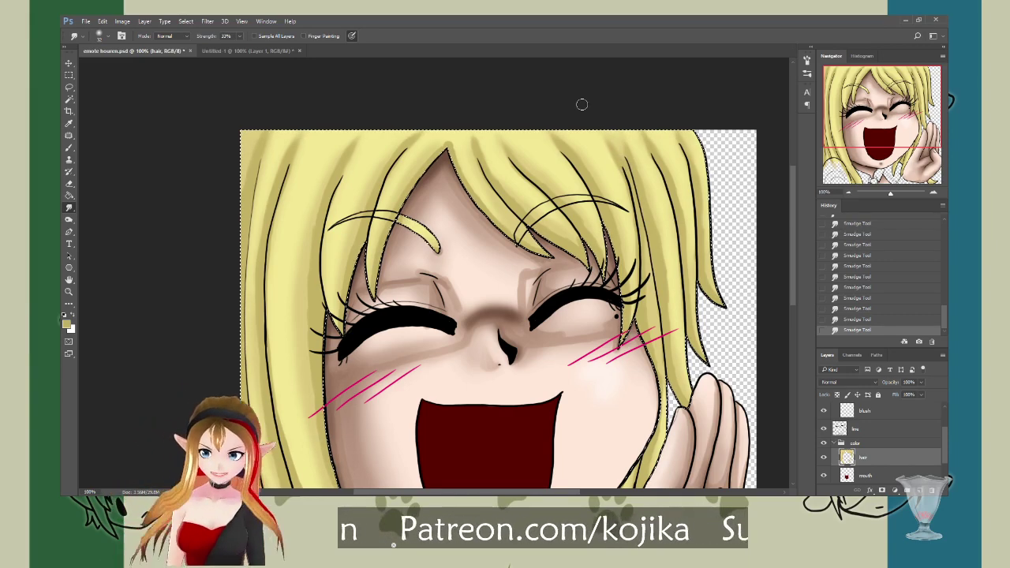
{"action": "key", "text": "ctrl+s"}
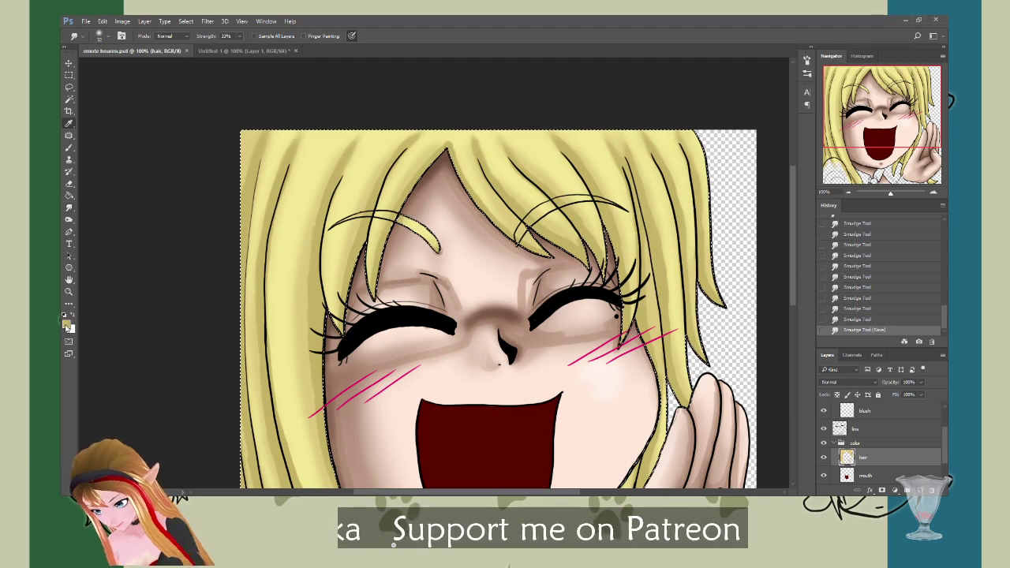
Step: Choose an even darker yellow and a smaller brush, and line the fringe edges and strand lines on both sides of the parting
{"action": "key", "text": "i"}
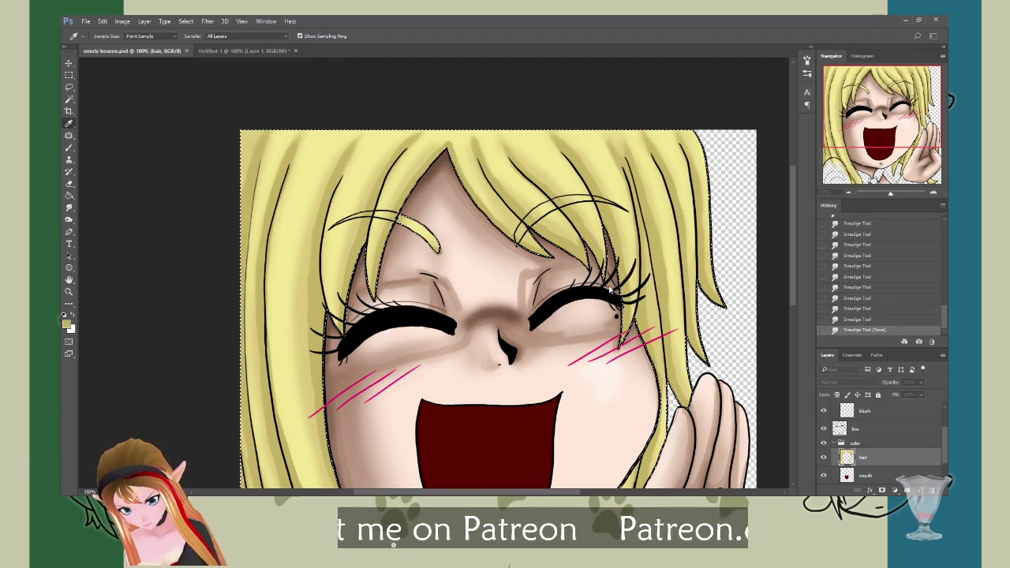
{"action": "key", "text": "r"}
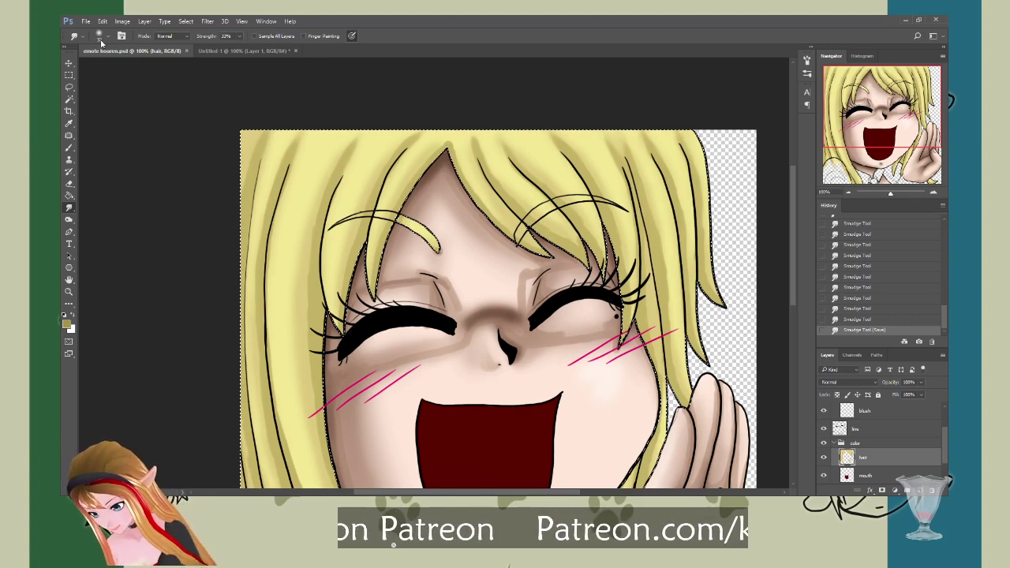
{"action": "key", "text": "b"}
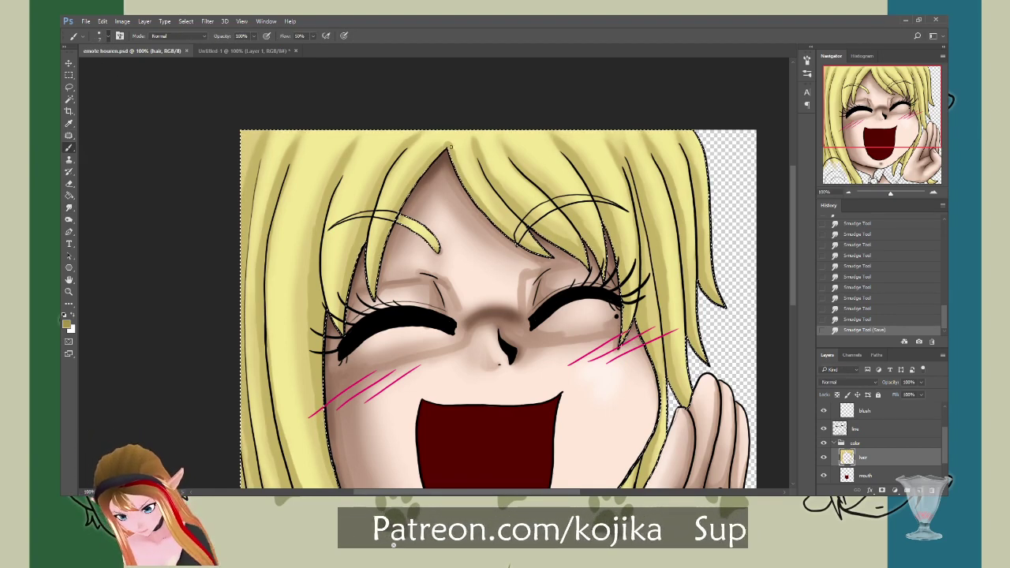
{"action": "mouse_move", "coordinate": [361, 256]}
{"action": "left_mouse_down"}
{"action": "mouse_move", "coordinate": [342, 322]}
{"action": "mouse_move", "coordinate": [373, 295]}
{"action": "left_mouse_up"}
{"action": "left_click_drag", "start_coordinate": [380, 254], "coordinate": [375, 294]}
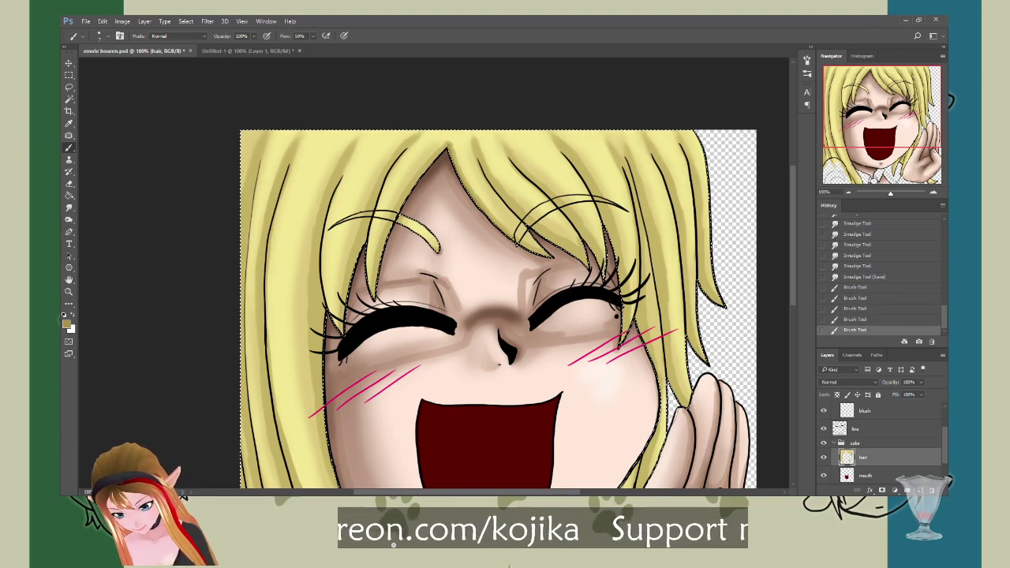
{"action": "left_click_drag", "start_coordinate": [388, 228], "coordinate": [379, 272]}
{"action": "left_click_drag", "start_coordinate": [401, 207], "coordinate": [384, 246]}
{"action": "left_click_drag", "start_coordinate": [430, 162], "coordinate": [406, 197]}
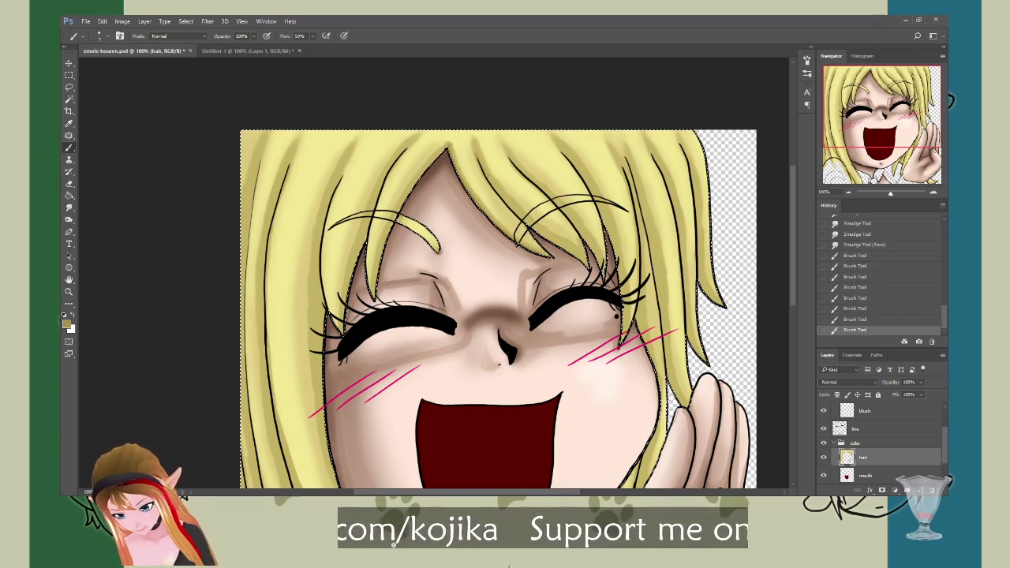
{"action": "left_click_drag", "start_coordinate": [477, 154], "coordinate": [487, 180]}
{"action": "left_click_drag", "start_coordinate": [478, 157], "coordinate": [525, 219]}
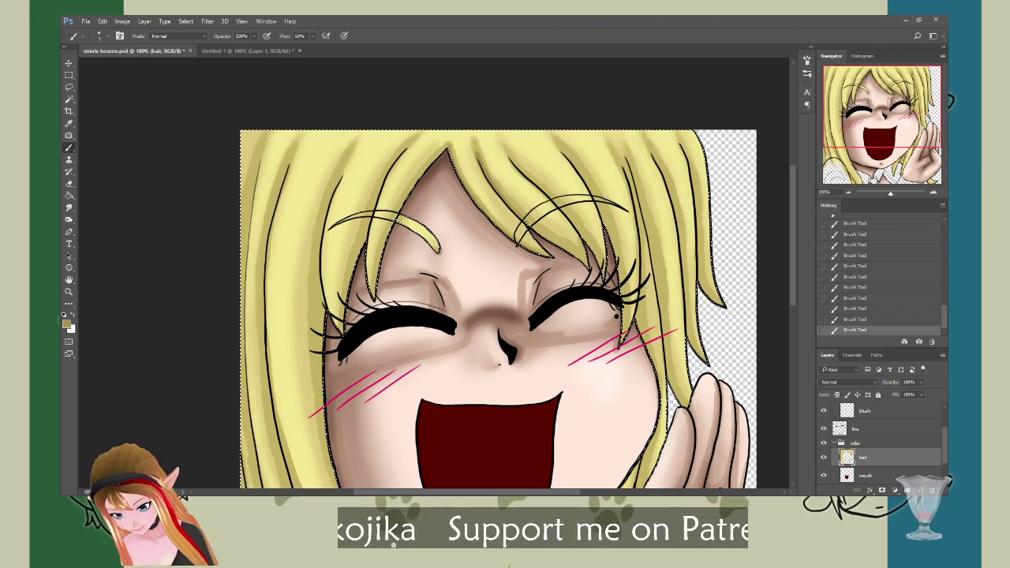
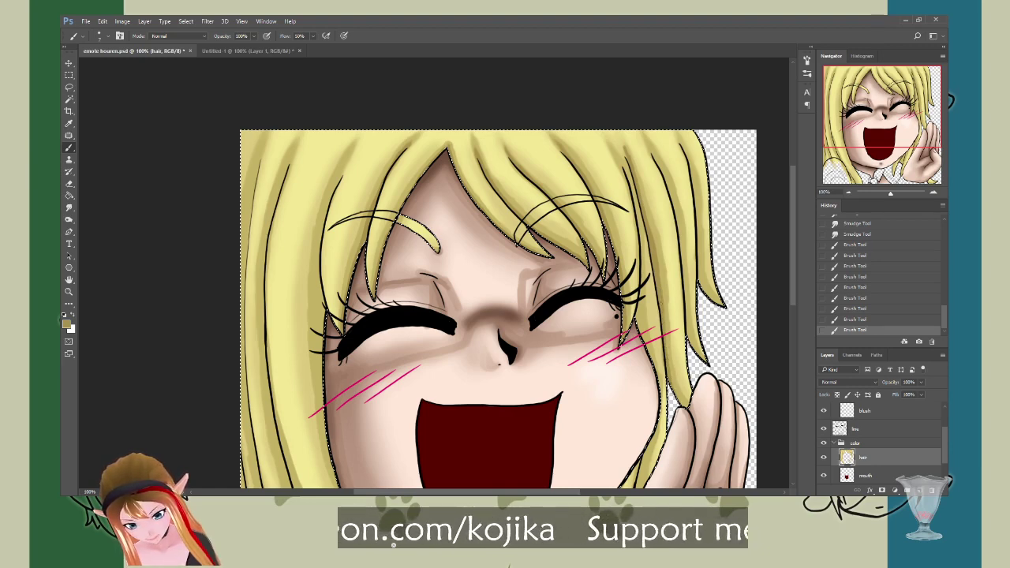
Step: Add the darkest tone along the outer strand lines above the raised hand, smudge their roots toward the crown and save the file
{"action": "left_click_drag", "start_coordinate": [683, 156], "coordinate": [688, 194]}
{"action": "left_click_drag", "start_coordinate": [656, 161], "coordinate": [662, 167]}
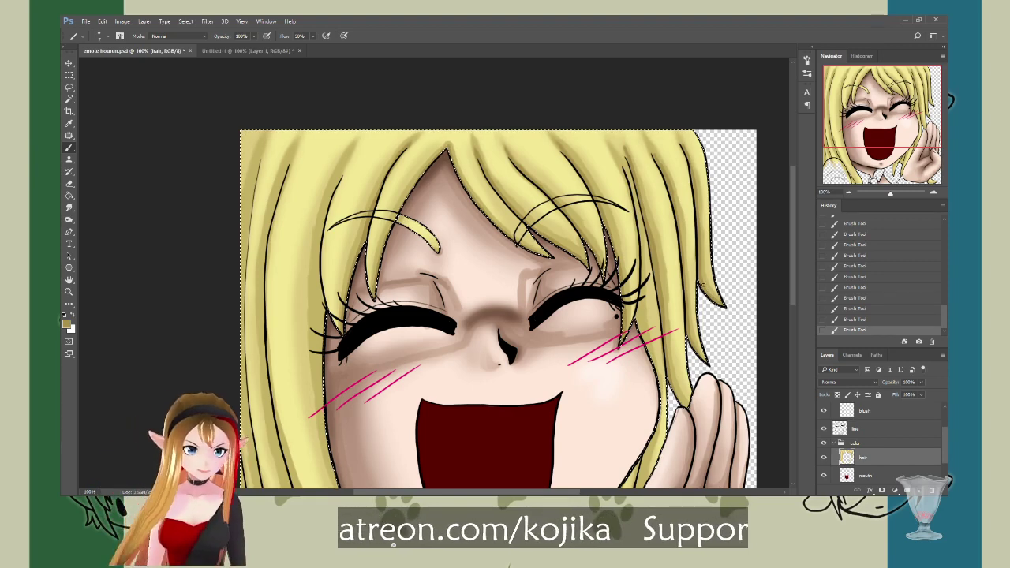
{"action": "left_click", "coordinate": [68, 207]}
{"action": "left_click_drag", "start_coordinate": [684, 143], "coordinate": [675, 142]}
{"action": "left_click_drag", "start_coordinate": [672, 140], "coordinate": [634, 133]}
{"action": "mouse_move", "coordinate": [633, 134]}
{"action": "left_mouse_down"}
{"action": "mouse_move", "coordinate": [632, 161]}
{"action": "mouse_move", "coordinate": [607, 118]}
{"action": "left_mouse_up"}
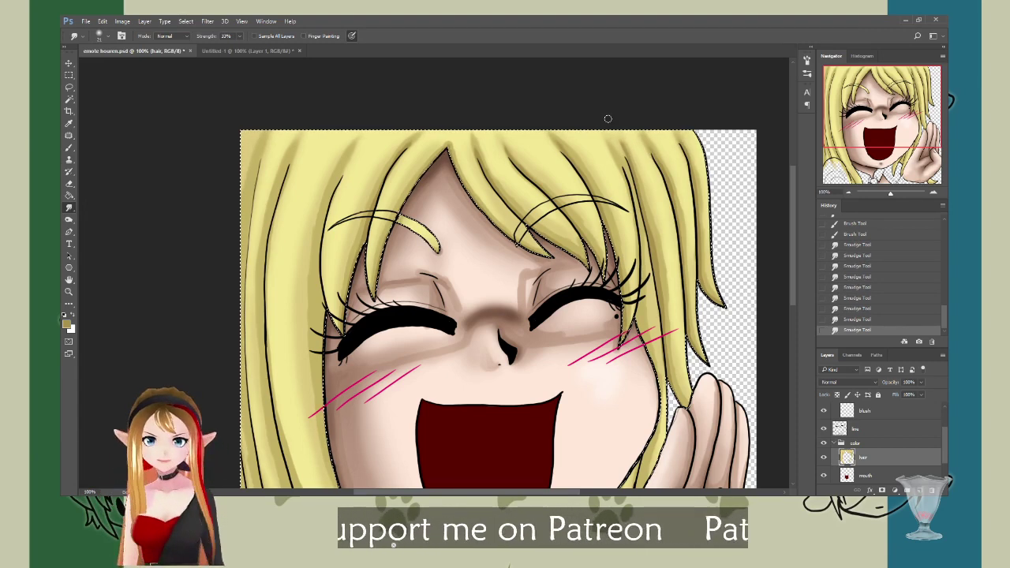
{"action": "key", "text": "ctrl+s"}
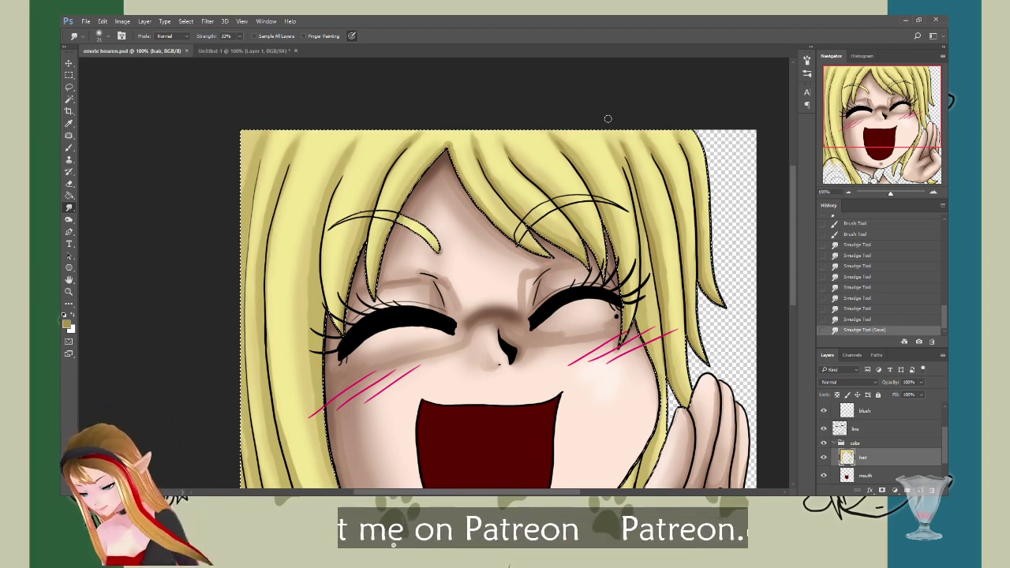
Step: Brush the darkest tone along the outer strands and the lock beside the eye above the hand, and smudge the roots toward the crown
{"action": "key", "text": "b"}
{"action": "left_click_drag", "start_coordinate": [712, 252], "coordinate": [710, 206]}
{"action": "left_click_drag", "start_coordinate": [628, 177], "coordinate": [634, 204]}
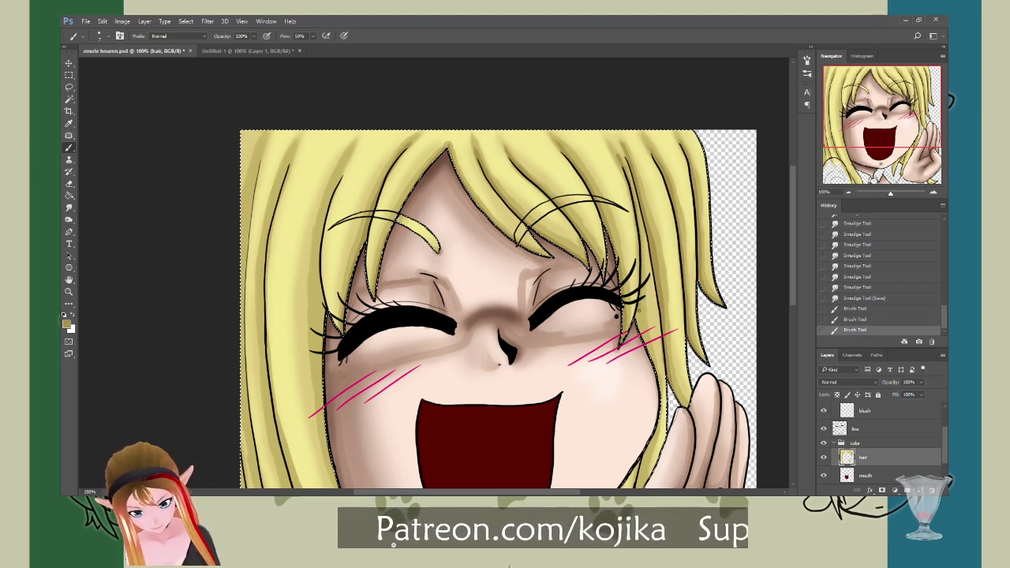
{"action": "mouse_move", "coordinate": [638, 309]}
{"action": "left_mouse_down"}
{"action": "mouse_move", "coordinate": [636, 284]}
{"action": "mouse_move", "coordinate": [637, 309]}
{"action": "left_mouse_up"}
{"action": "left_click_drag", "start_coordinate": [642, 320], "coordinate": [642, 312]}
{"action": "left_click_drag", "start_coordinate": [648, 323], "coordinate": [644, 314]}
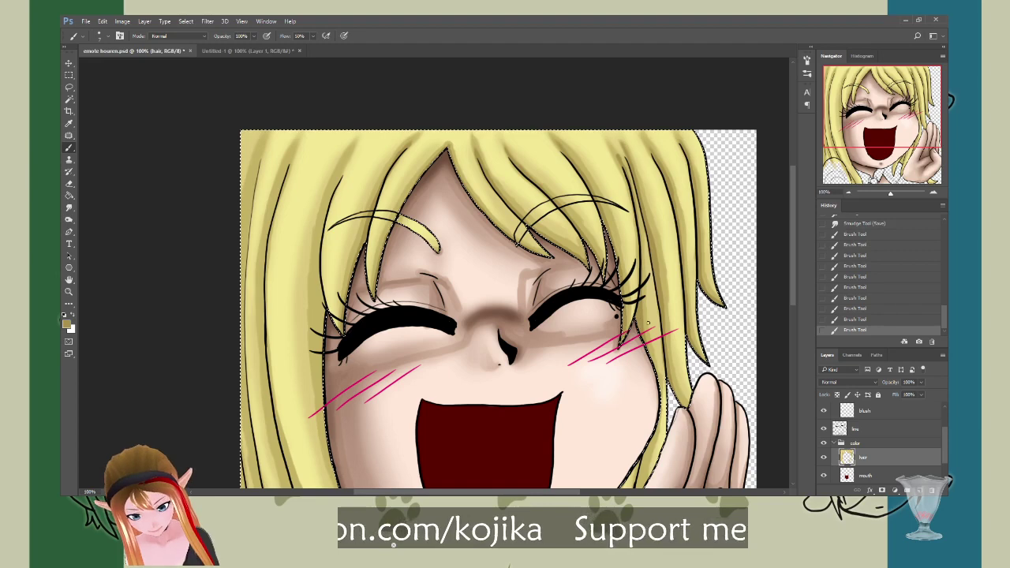
{"action": "left_click", "coordinate": [69, 207]}
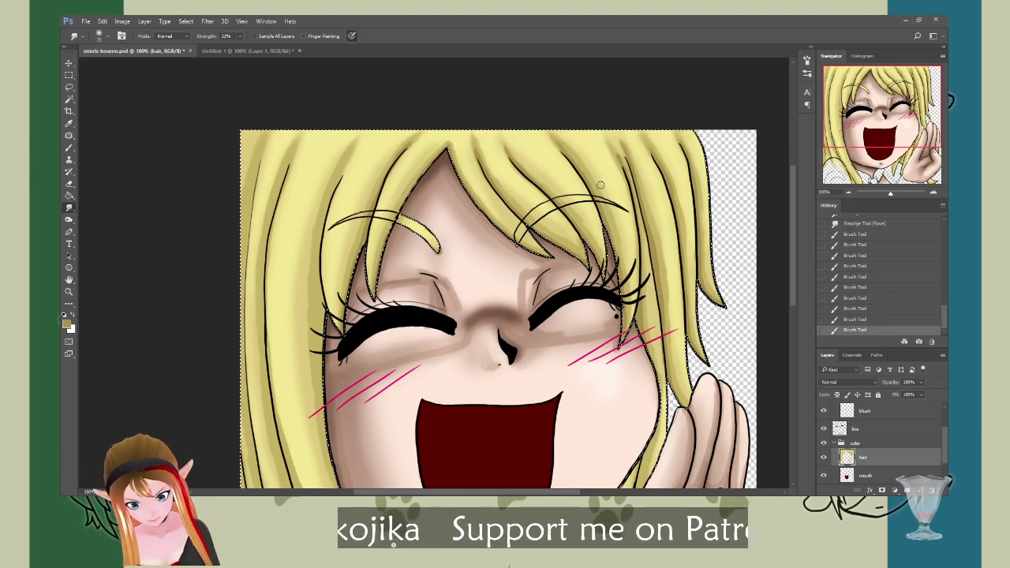
{"action": "left_click_drag", "start_coordinate": [612, 146], "coordinate": [607, 134]}
{"action": "left_click_drag", "start_coordinate": [609, 142], "coordinate": [602, 115]}
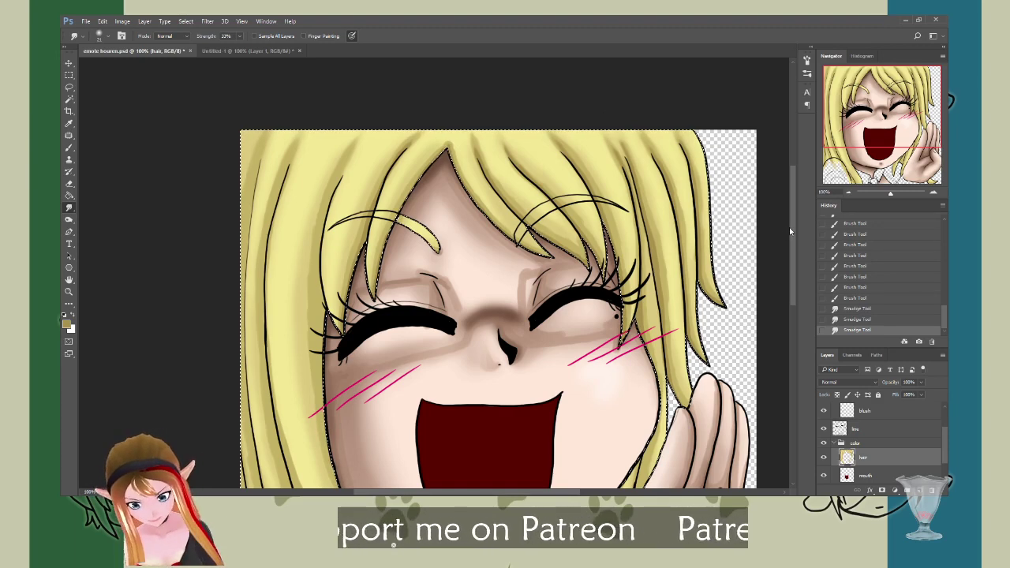
Step: Add the darkest tone to the lower hair between the cheek and the raised hand, down to the strand beneath the jaw
{"action": "left_click", "coordinate": [68, 148]}
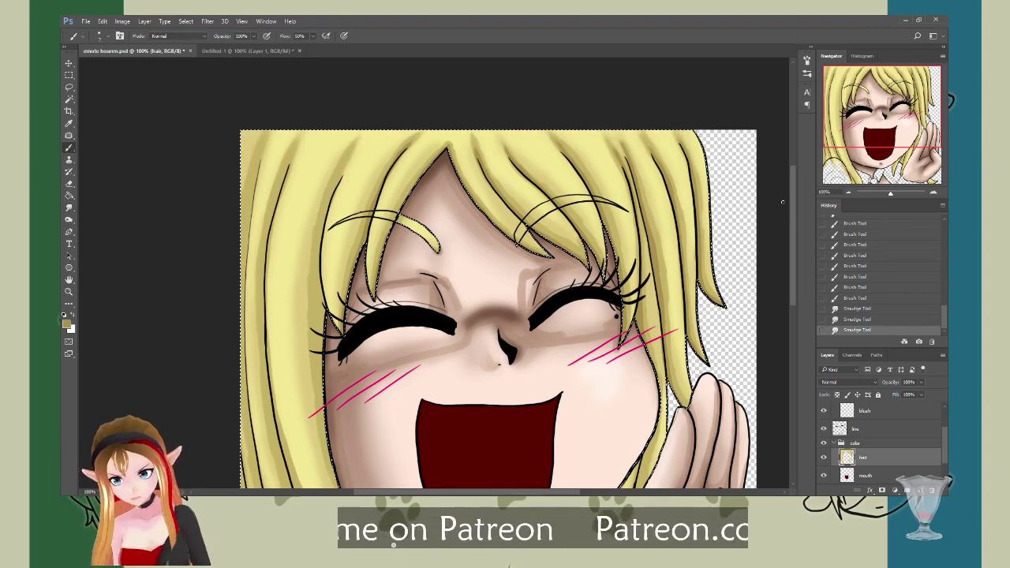
{"action": "scroll", "coordinate": [793, 247], "scroll_direction": "down", "scroll_amount": 3}
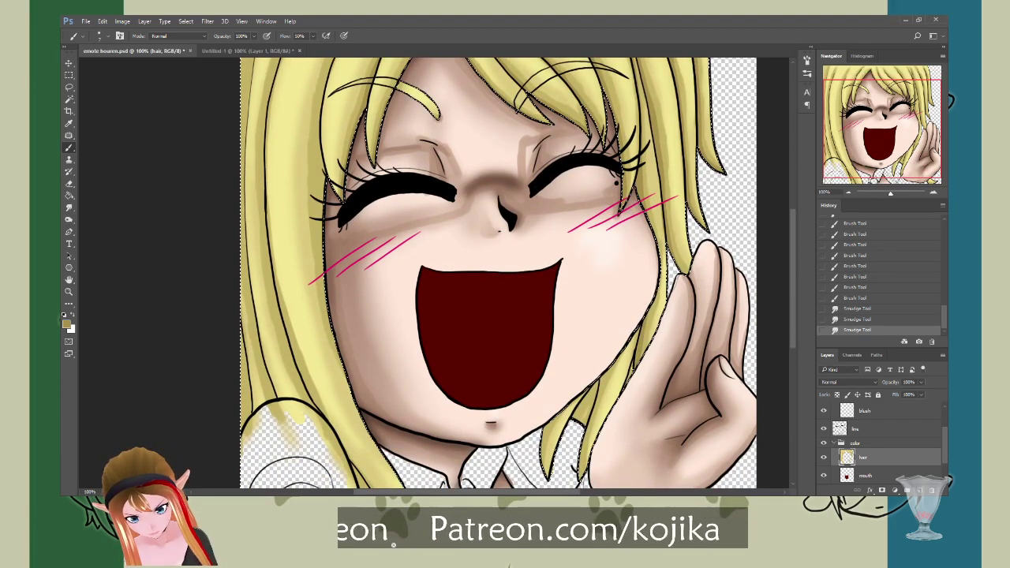
{"action": "left_click", "coordinate": [604, 93]}
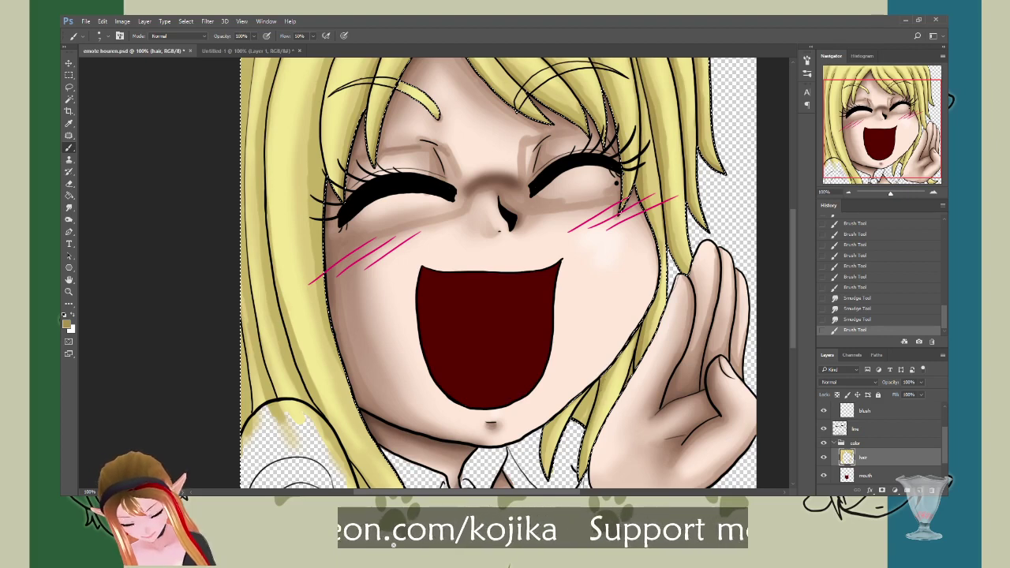
{"action": "mouse_move", "coordinate": [597, 381]}
{"action": "left_mouse_down"}
{"action": "mouse_move", "coordinate": [577, 414]}
{"action": "mouse_move", "coordinate": [594, 384]}
{"action": "left_mouse_up"}
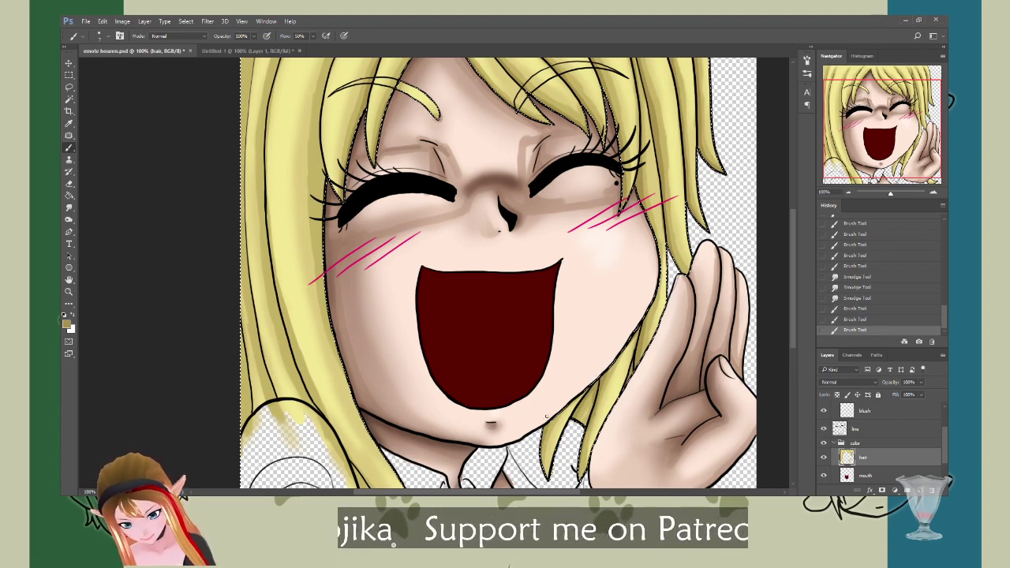
{"action": "left_click_drag", "start_coordinate": [546, 416], "coordinate": [549, 419]}
{"action": "scroll", "coordinate": [700, 385], "scroll_direction": "down", "scroll_amount": 3}
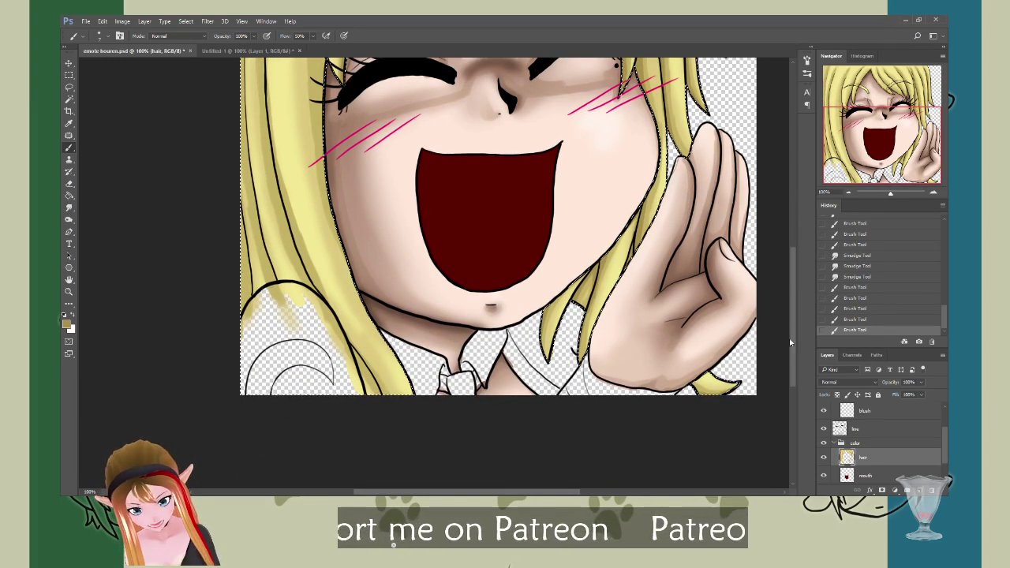
Step: Line the inner strand beside the eyebrow, on the side away from the hand, with the darkest tone and smudge its root toward the crown
{"action": "left_click_drag", "start_coordinate": [792, 332], "coordinate": [792, 268]}
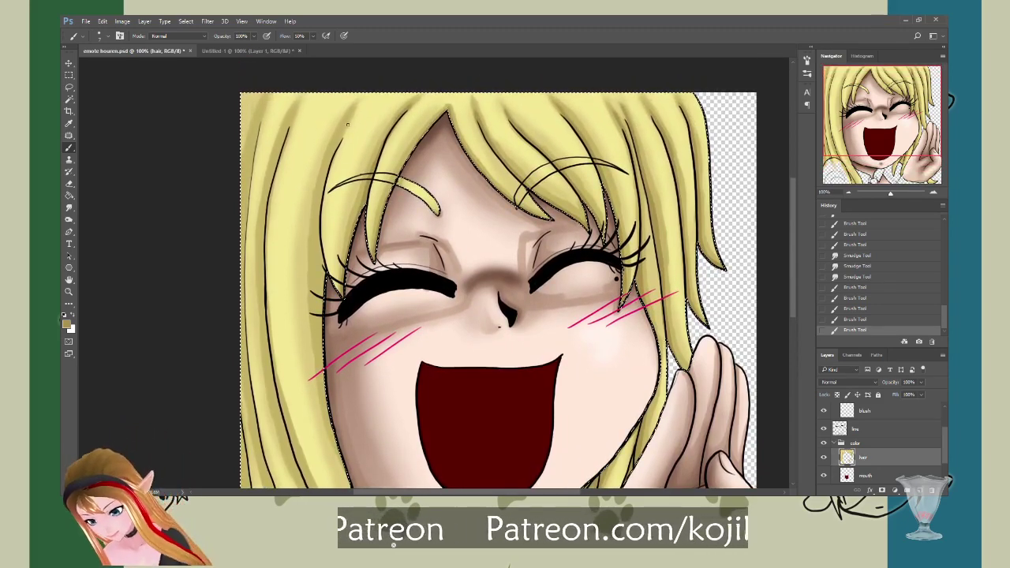
{"action": "mouse_move", "coordinate": [347, 125]}
{"action": "left_mouse_down"}
{"action": "mouse_move", "coordinate": [323, 203]}
{"action": "mouse_move", "coordinate": [330, 166]}
{"action": "mouse_move", "coordinate": [325, 182]}
{"action": "mouse_move", "coordinate": [330, 166]}
{"action": "mouse_move", "coordinate": [316, 251]}
{"action": "mouse_move", "coordinate": [320, 236]}
{"action": "mouse_move", "coordinate": [319, 324]}
{"action": "left_mouse_up"}
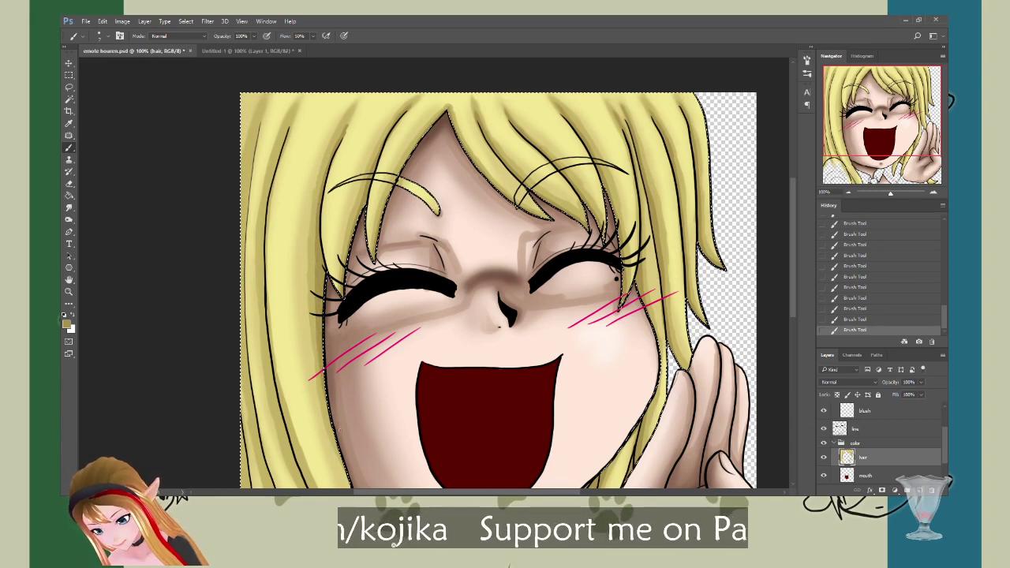
{"action": "key", "text": "r"}
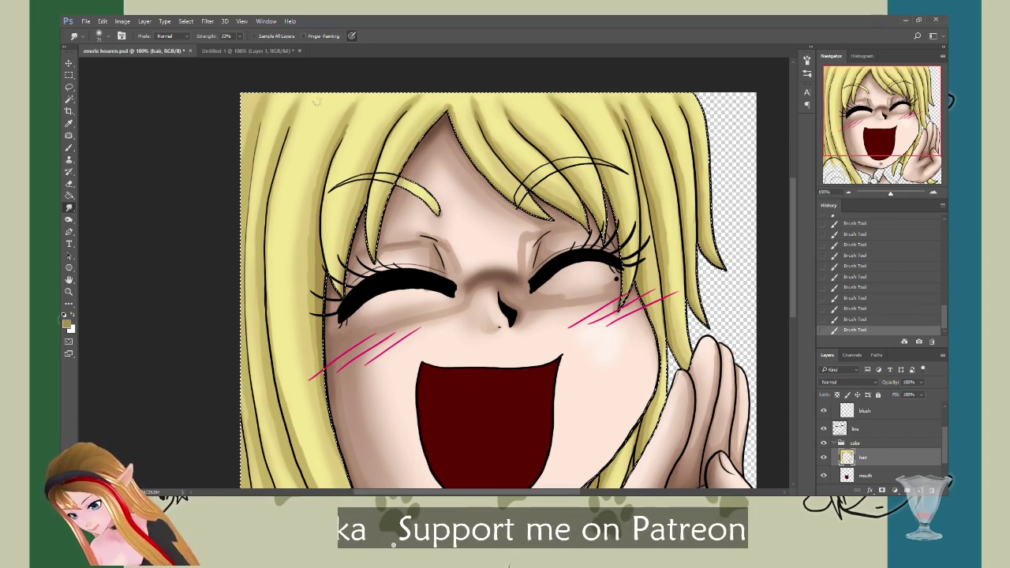
{"action": "left_click_drag", "start_coordinate": [350, 118], "coordinate": [347, 125]}
{"action": "mouse_move", "coordinate": [352, 115]}
{"action": "left_mouse_down"}
{"action": "mouse_move", "coordinate": [344, 130]}
{"action": "mouse_move", "coordinate": [347, 123]}
{"action": "left_mouse_up"}
{"action": "left_click_drag", "start_coordinate": [346, 135], "coordinate": [348, 127]}
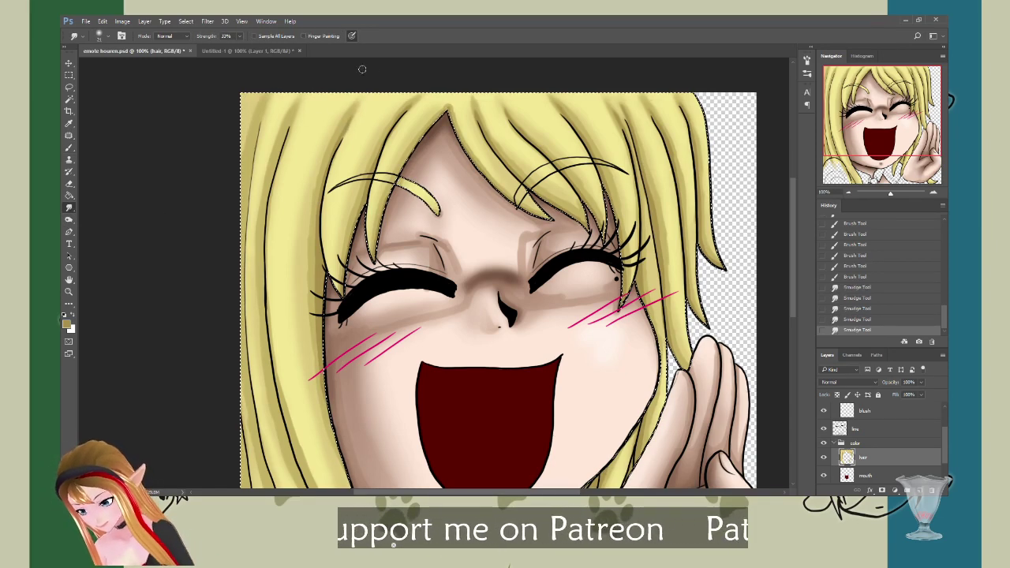
Step: Brush the darkest tone along the outer strand lines on the side of the head away from the raised hand
{"action": "left_click", "coordinate": [69, 147]}
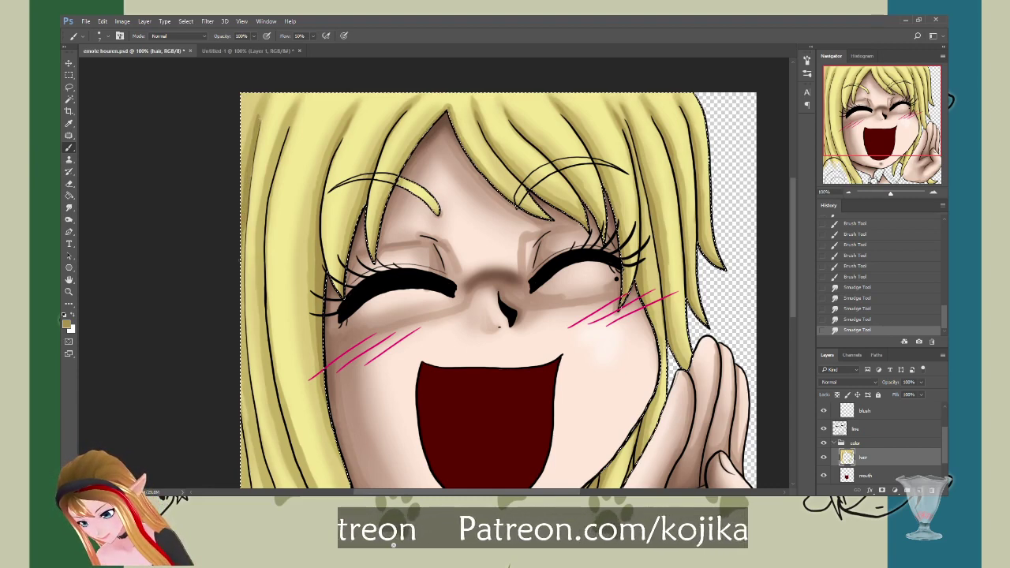
{"action": "mouse_move", "coordinate": [250, 182]}
{"action": "left_mouse_down"}
{"action": "mouse_move", "coordinate": [264, 103]}
{"action": "mouse_move", "coordinate": [282, 112]}
{"action": "left_mouse_up"}
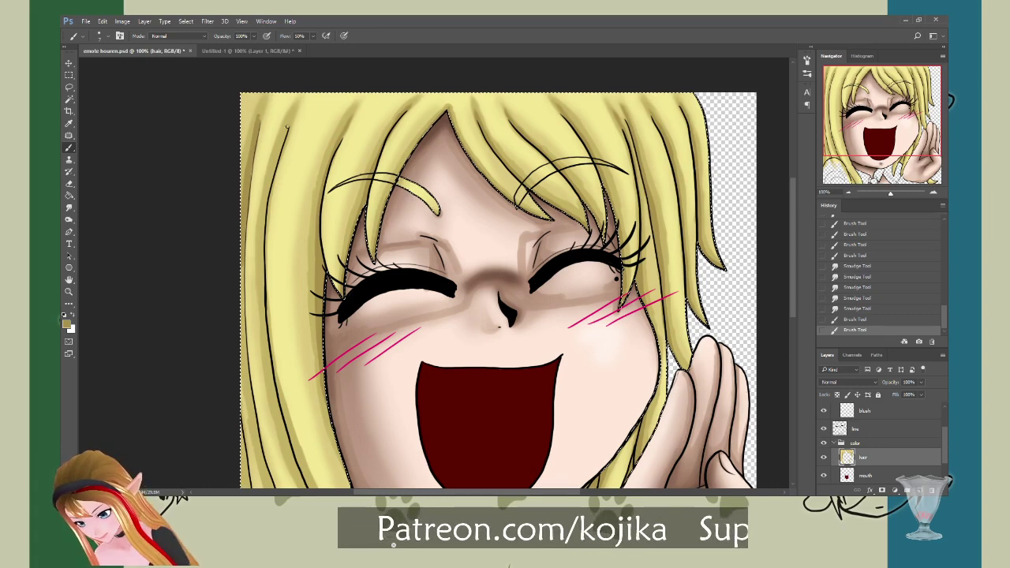
{"action": "left_click_drag", "start_coordinate": [265, 220], "coordinate": [272, 164]}
{"action": "left_click_drag", "start_coordinate": [264, 235], "coordinate": [267, 186]}
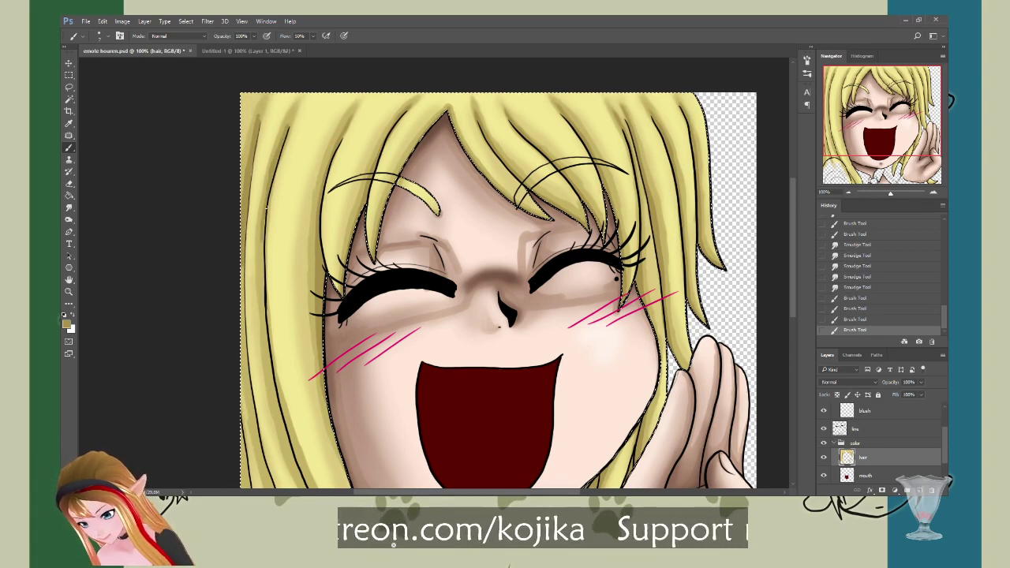
{"action": "left_click_drag", "start_coordinate": [261, 252], "coordinate": [265, 201]}
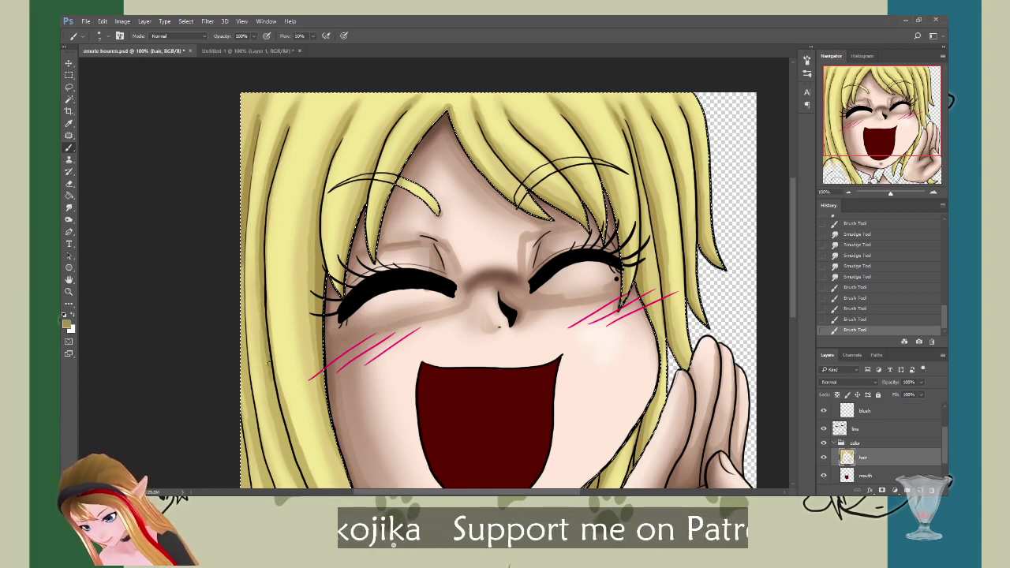
{"action": "left_click_drag", "start_coordinate": [268, 363], "coordinate": [269, 364]}
Step: Smudge the roots of those outer strand shadows up toward the crown and save the file
{"action": "left_click", "coordinate": [70, 207]}
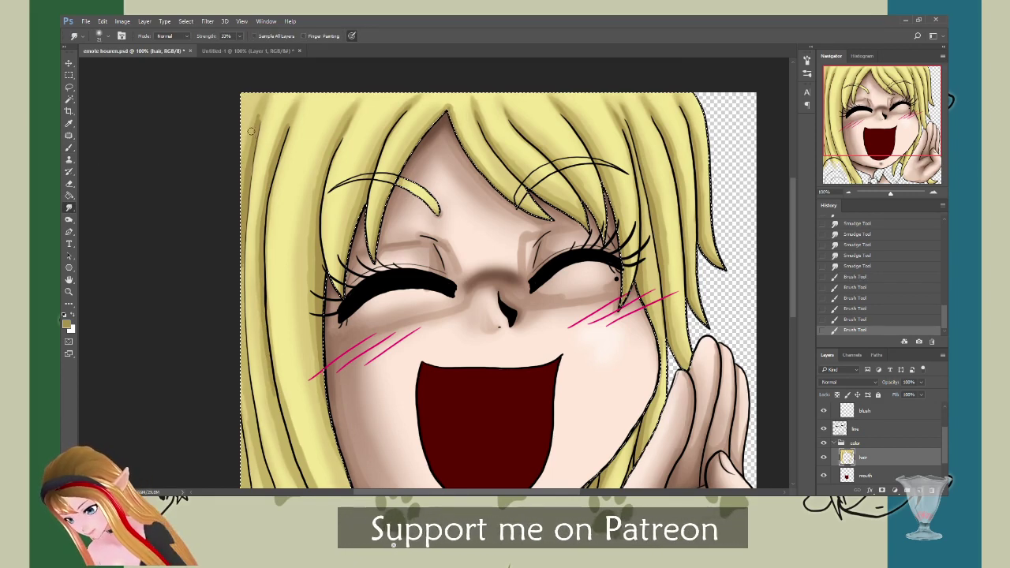
{"action": "left_click_drag", "start_coordinate": [252, 154], "coordinate": [259, 115]}
{"action": "mouse_move", "coordinate": [253, 146]}
{"action": "left_mouse_down"}
{"action": "mouse_move", "coordinate": [269, 89]}
{"action": "mouse_move", "coordinate": [262, 124]}
{"action": "left_mouse_up"}
{"action": "mouse_move", "coordinate": [263, 157]}
{"action": "left_mouse_down"}
{"action": "mouse_move", "coordinate": [266, 128]}
{"action": "mouse_move", "coordinate": [276, 134]}
{"action": "left_mouse_up"}
{"action": "left_click_drag", "start_coordinate": [277, 167], "coordinate": [286, 141]}
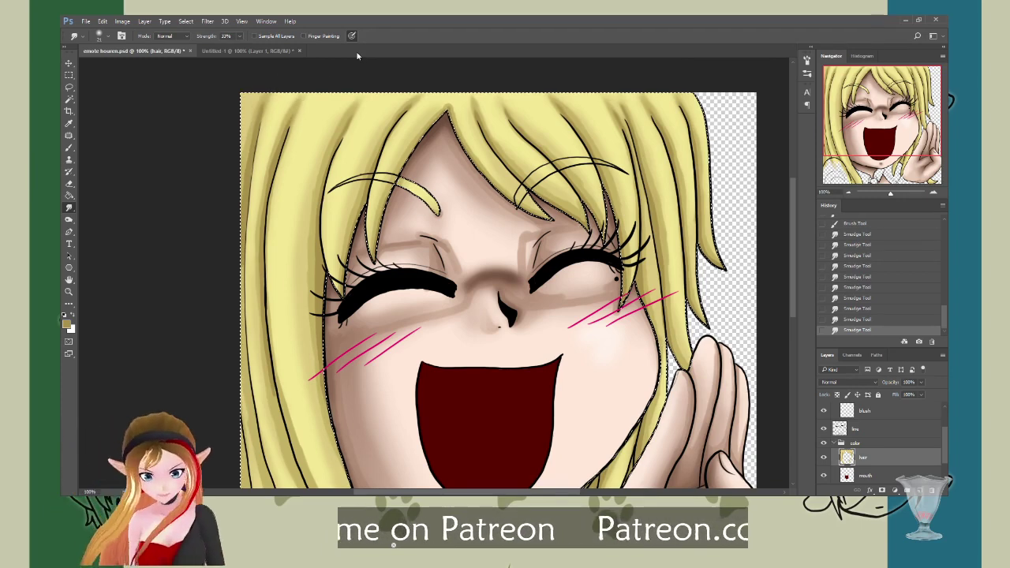
{"action": "key", "text": "ctrl+s"}
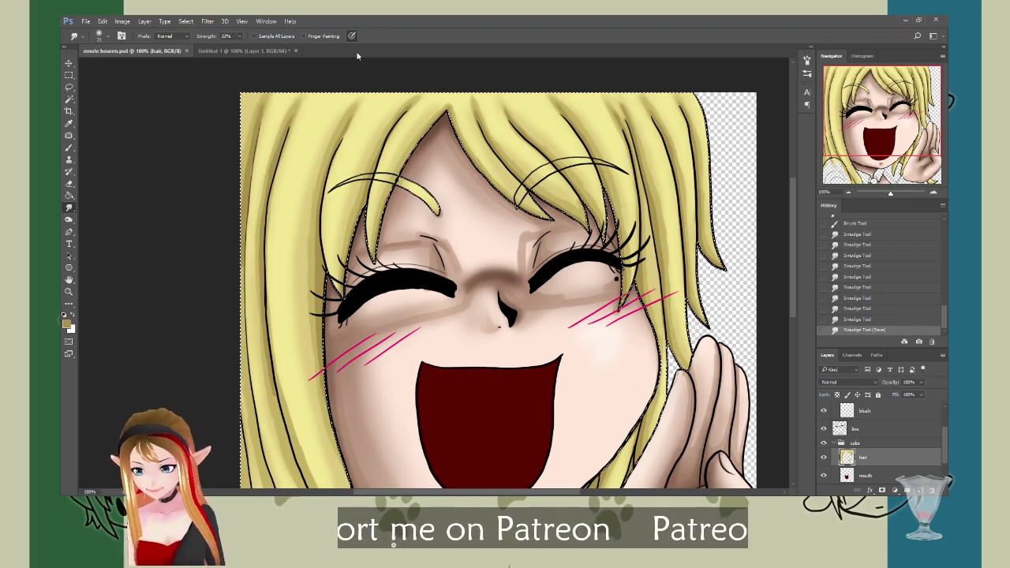
Step: Continue the darkest tone down the lower part of the outermost strands above the shoulder
{"action": "scroll", "coordinate": [790, 291], "scroll_direction": "down", "scroll_amount": 2}
{"action": "scroll", "coordinate": [790, 292], "scroll_direction": "down", "scroll_amount": 2}
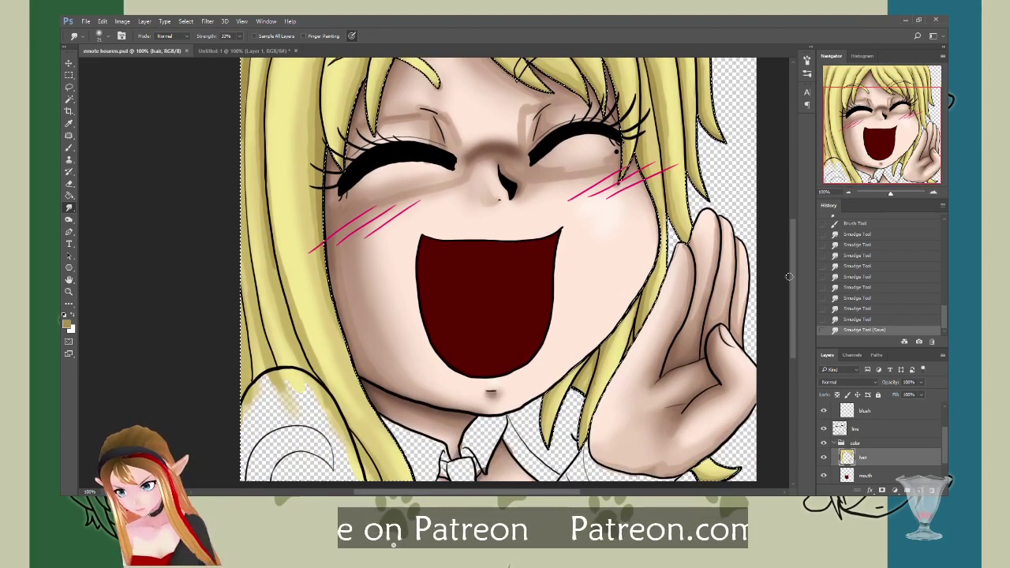
{"action": "left_click", "coordinate": [68, 150]}
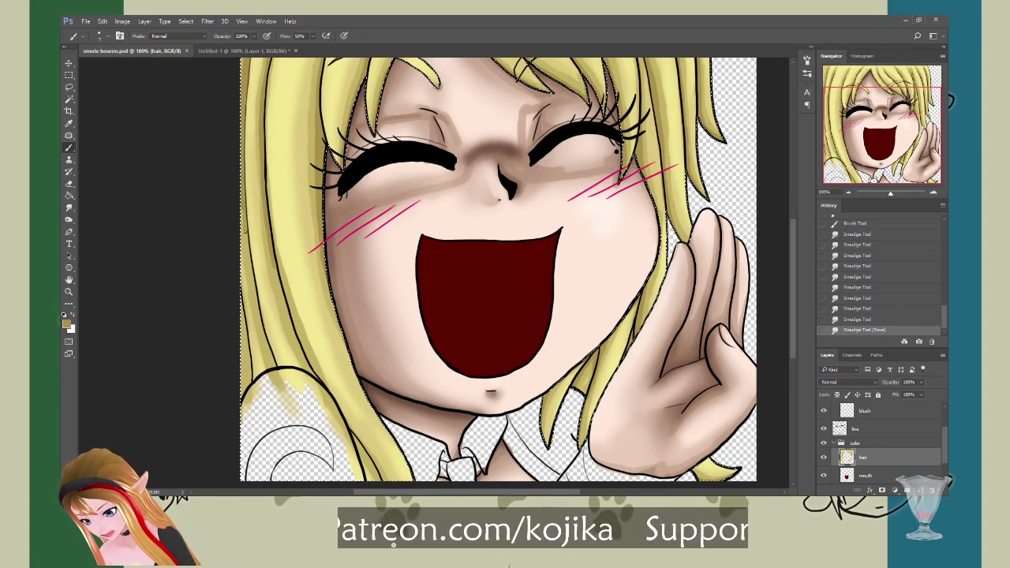
{"action": "left_click", "coordinate": [252, 278]}
{"action": "left_click", "coordinate": [253, 291]}
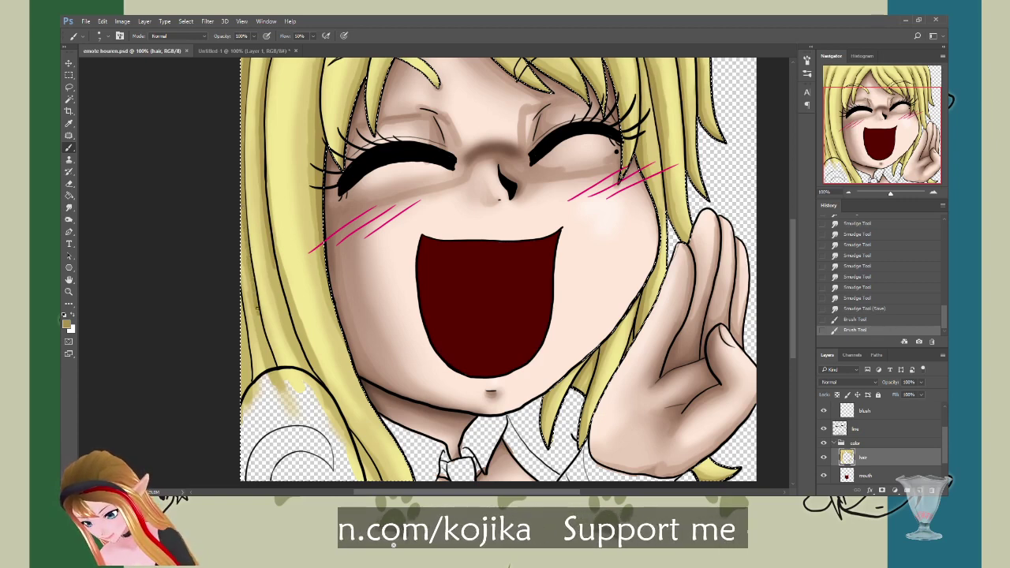
{"action": "left_click", "coordinate": [273, 255]}
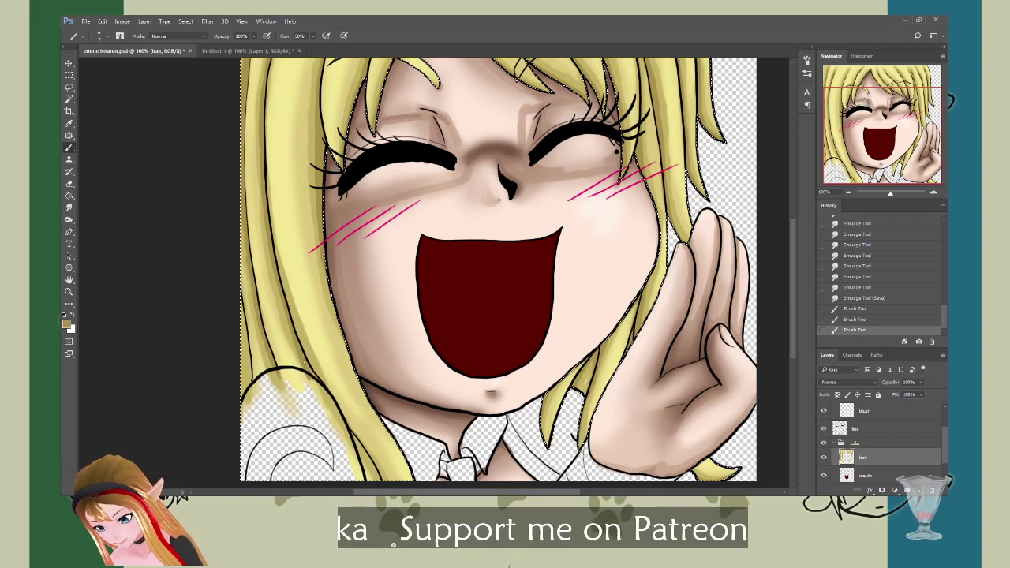
Step: Brush the darkest tone down the long strand lines that fall over the shoulder toward the collar
{"action": "left_click", "coordinate": [311, 371]}
{"action": "mouse_move", "coordinate": [279, 267]}
{"action": "left_mouse_down"}
{"action": "mouse_move", "coordinate": [289, 305]}
{"action": "mouse_move", "coordinate": [318, 369]}
{"action": "left_mouse_up"}
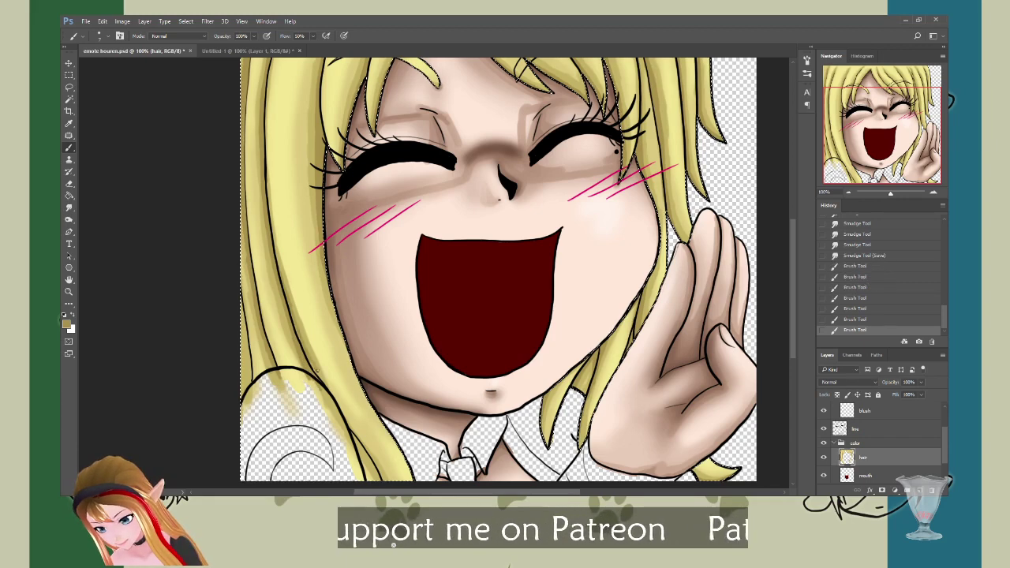
{"action": "left_click", "coordinate": [323, 394]}
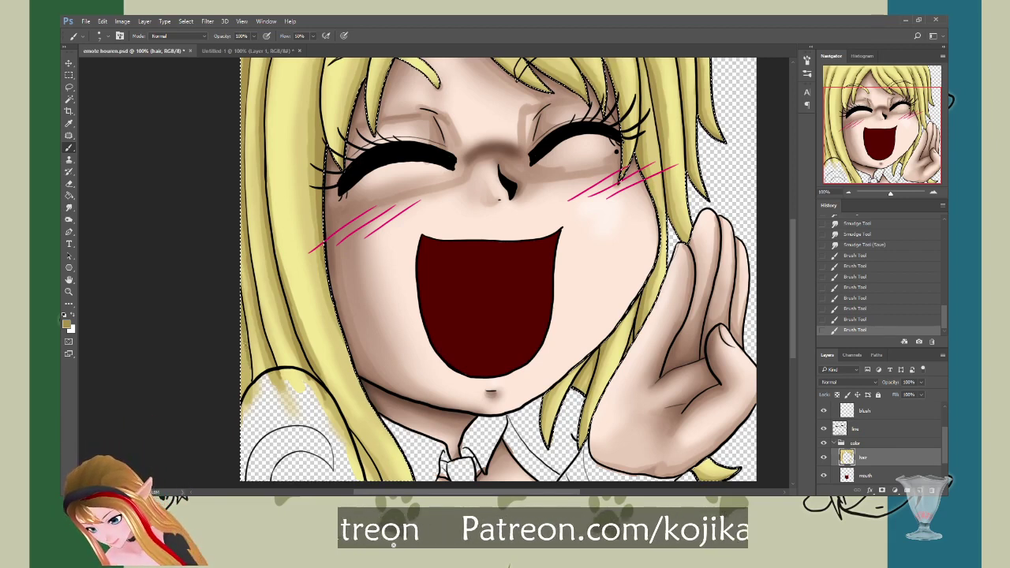
{"action": "left_click", "coordinate": [254, 408]}
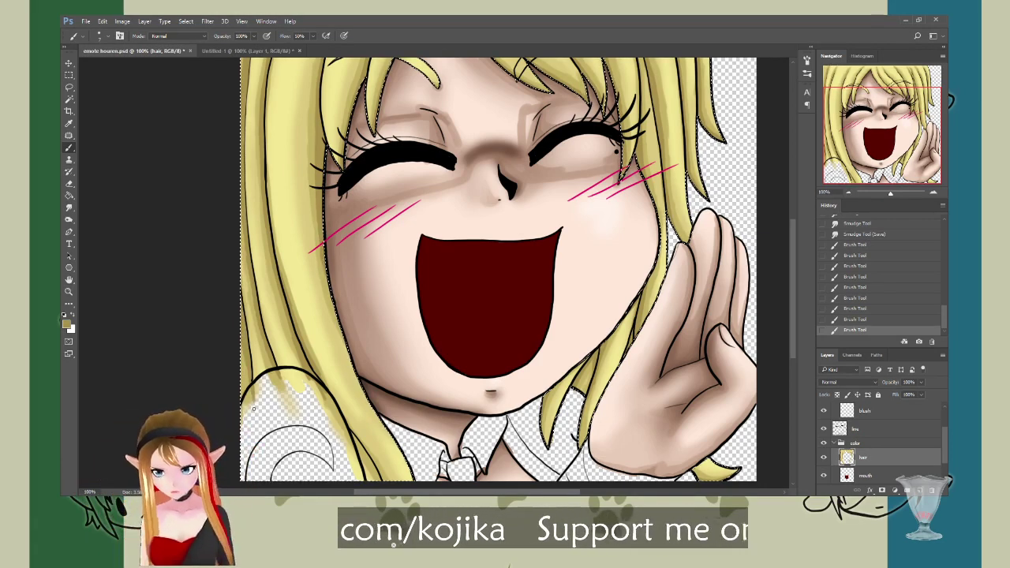
{"action": "scroll", "coordinate": [794, 292], "scroll_direction": "down", "scroll_amount": 3}
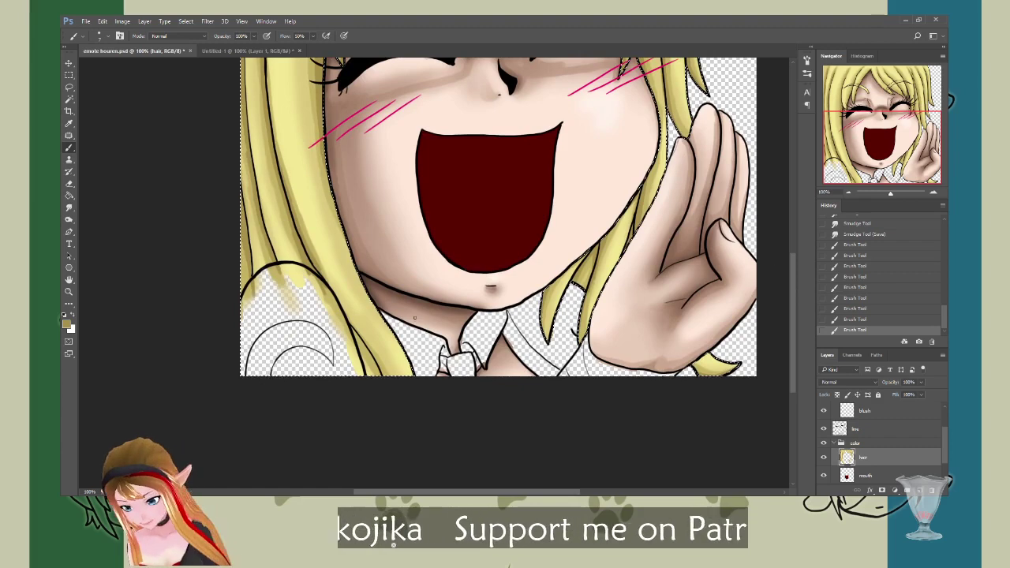
{"action": "left_click_drag", "start_coordinate": [327, 287], "coordinate": [358, 330]}
{"action": "left_click_drag", "start_coordinate": [356, 329], "coordinate": [368, 344]}
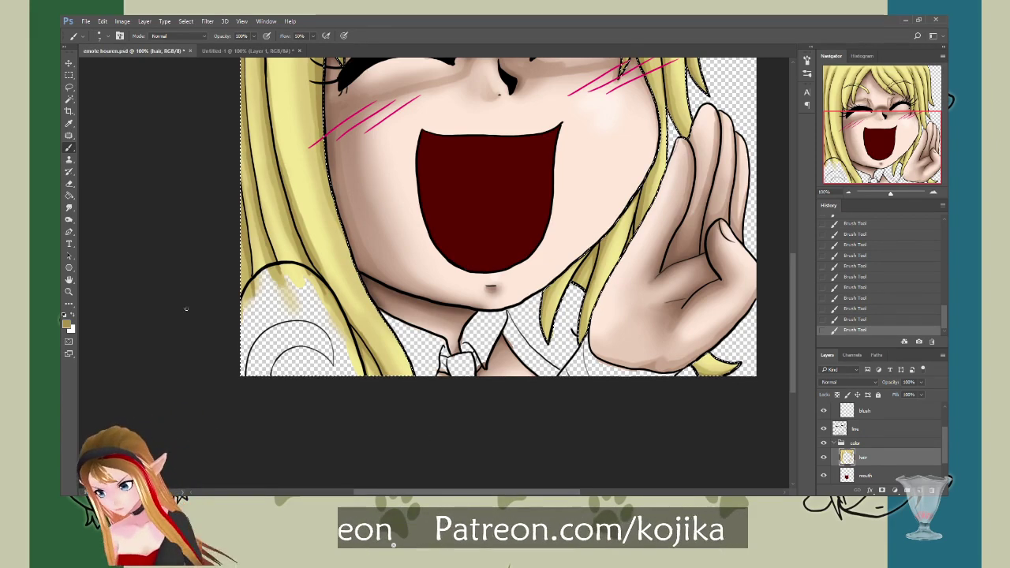
Step: Choose a darker olive yellow and set up a larger, soft brush with a lower flow for shading the upper hair
{"action": "key", "text": "i"}
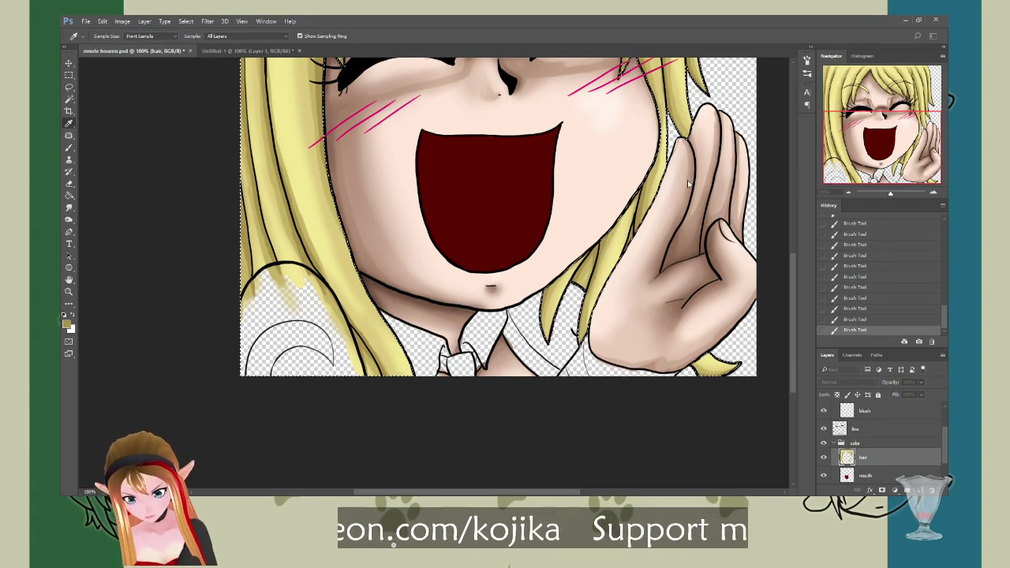
{"action": "key", "text": "b"}
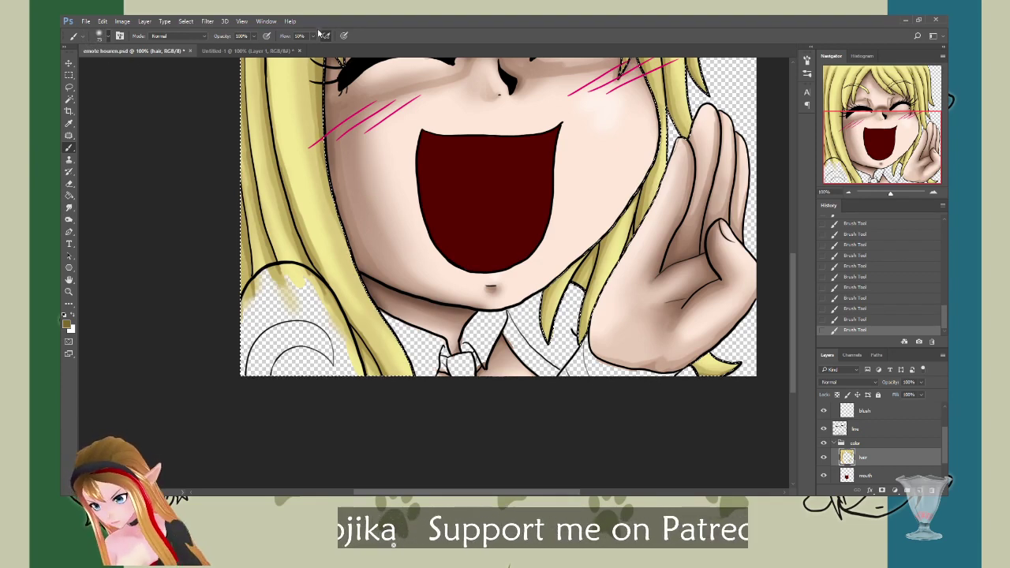
{"action": "left_click_drag", "start_coordinate": [313, 37], "coordinate": [297, 50]}
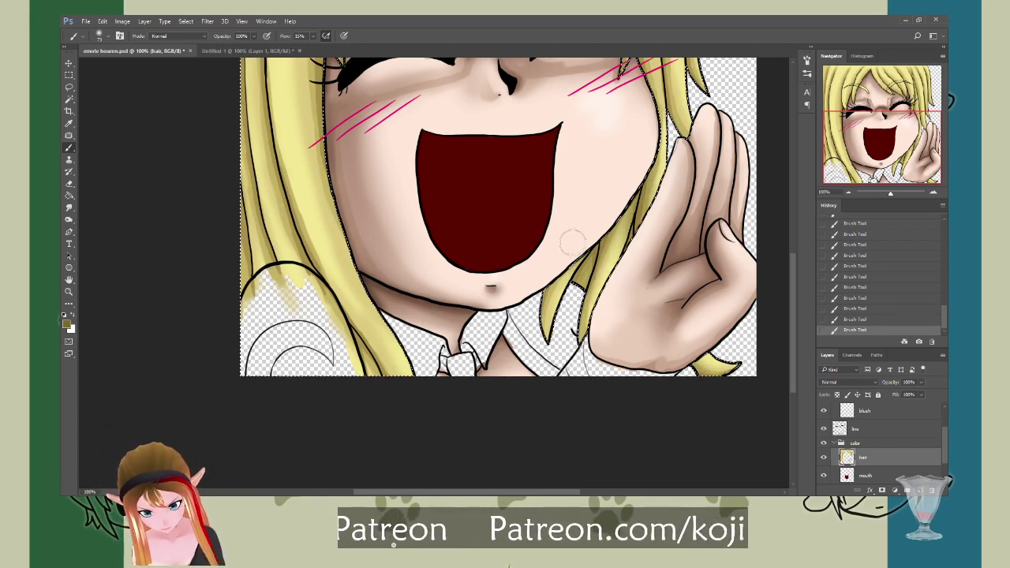
{"action": "scroll", "coordinate": [791, 252], "scroll_direction": "up", "scroll_amount": 3}
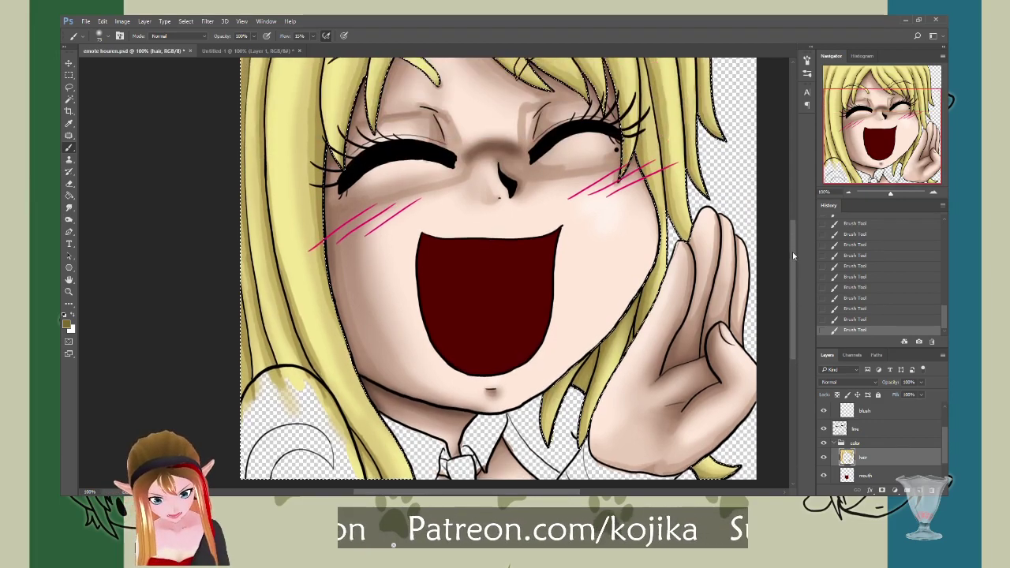
{"action": "scroll", "coordinate": [792, 252], "scroll_direction": "up", "scroll_amount": 5}
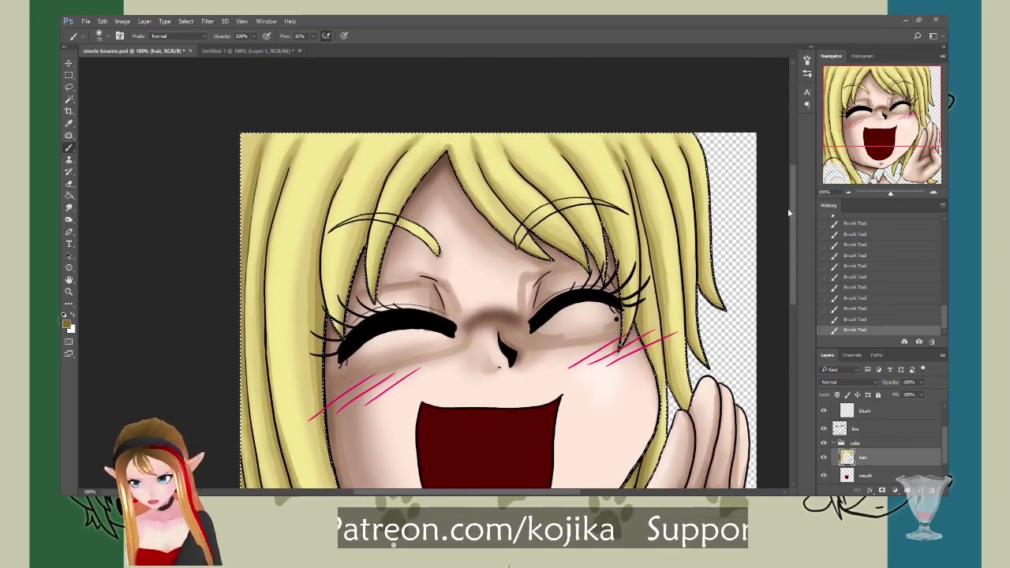
{"action": "scroll", "coordinate": [787, 210], "scroll_direction": "up", "scroll_amount": 1}
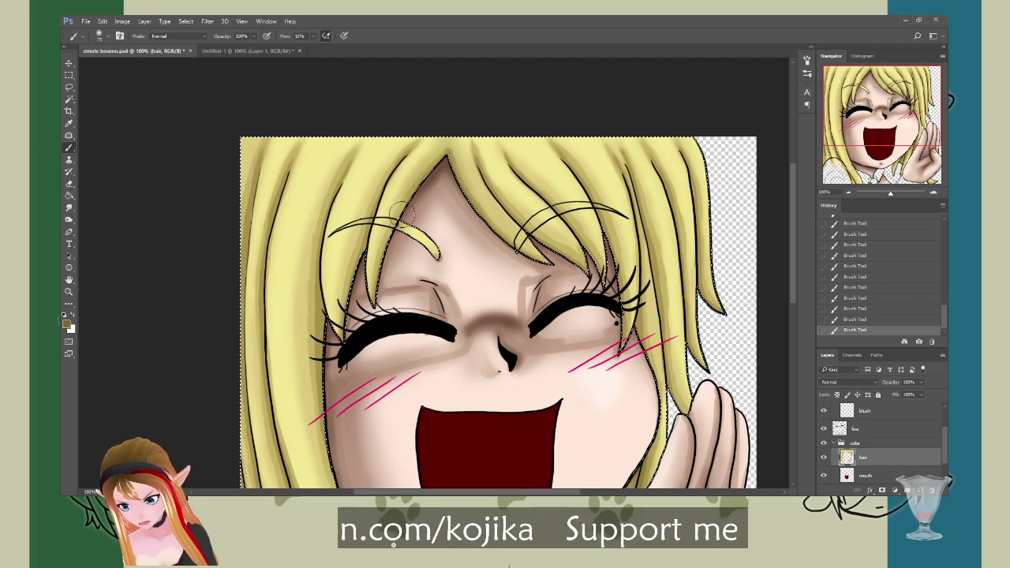
Step: Brush the soft olive shadow down the fringe strands and the long strands along the left side of the face
{"action": "left_click_drag", "start_coordinate": [395, 146], "coordinate": [351, 300]}
{"action": "left_click_drag", "start_coordinate": [361, 193], "coordinate": [336, 319]}
{"action": "mouse_move", "coordinate": [339, 142]}
{"action": "left_mouse_down"}
{"action": "mouse_move", "coordinate": [304, 268]}
{"action": "mouse_move", "coordinate": [303, 351]}
{"action": "left_mouse_up"}
{"action": "left_click_drag", "start_coordinate": [311, 227], "coordinate": [293, 442]}
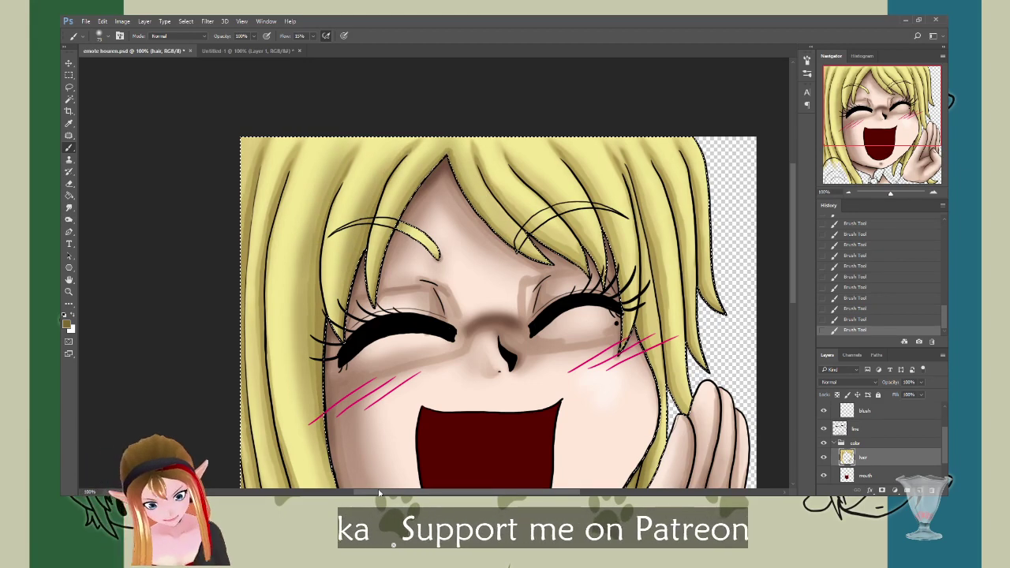
{"action": "scroll", "coordinate": [378, 473], "scroll_direction": "down", "scroll_amount": 3}
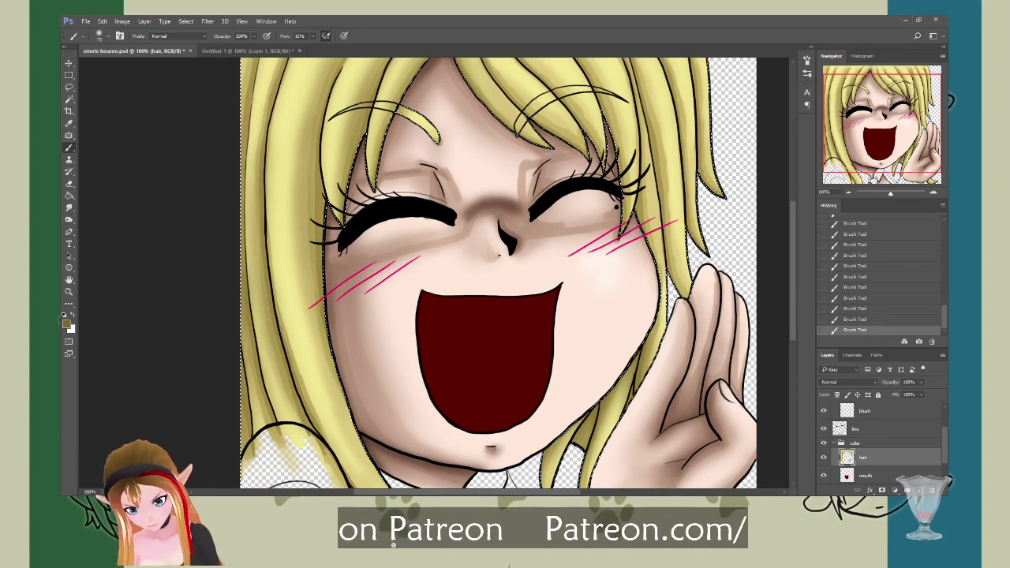
Step: Brush the soft olive shadow down the long strand beside the right cheek
{"action": "scroll", "coordinate": [259, 142], "scroll_direction": "up", "scroll_amount": 3}
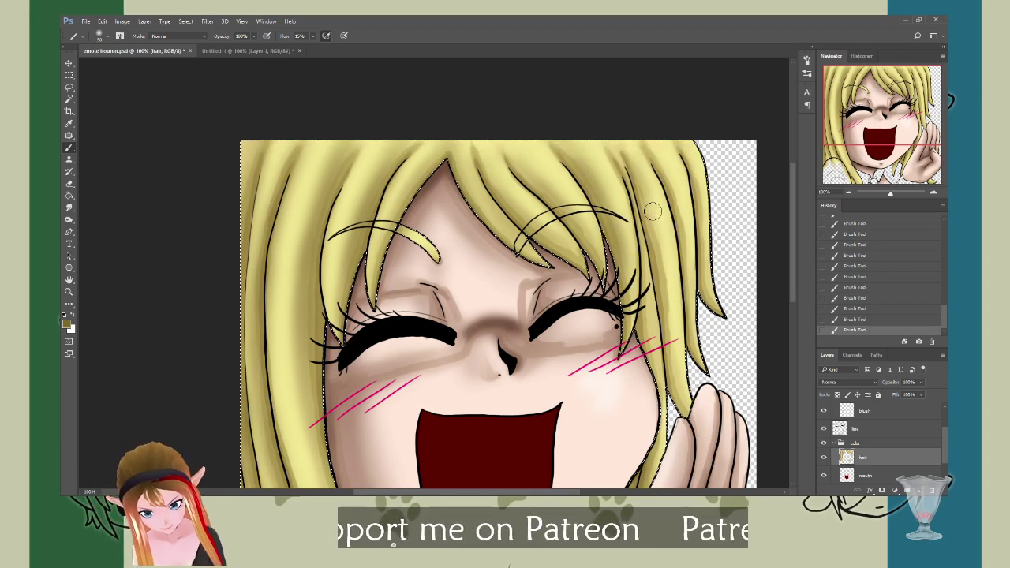
{"action": "left_click_drag", "start_coordinate": [661, 312], "coordinate": [671, 392]}
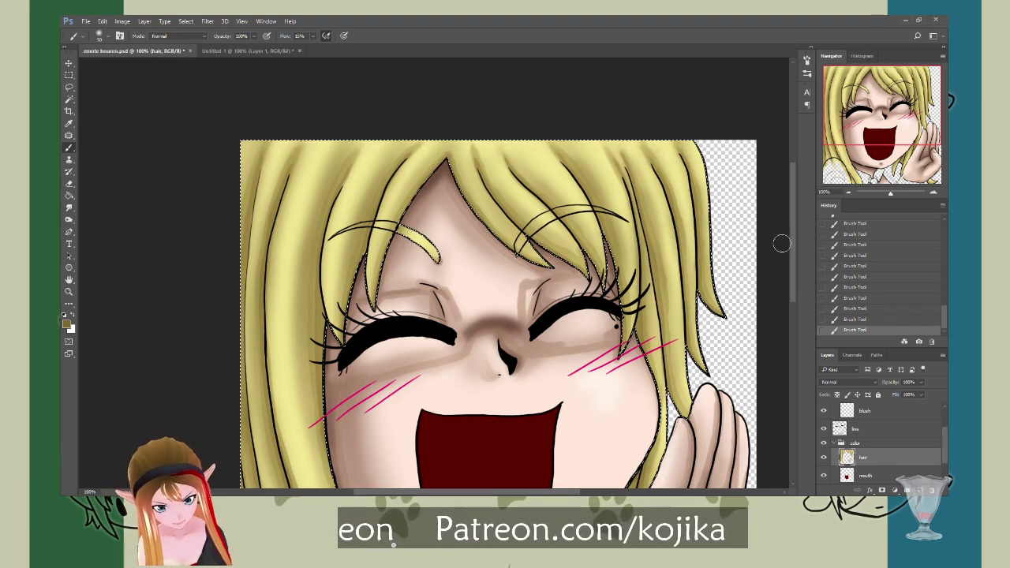
{"action": "left_click_drag", "start_coordinate": [792, 246], "coordinate": [793, 300]}
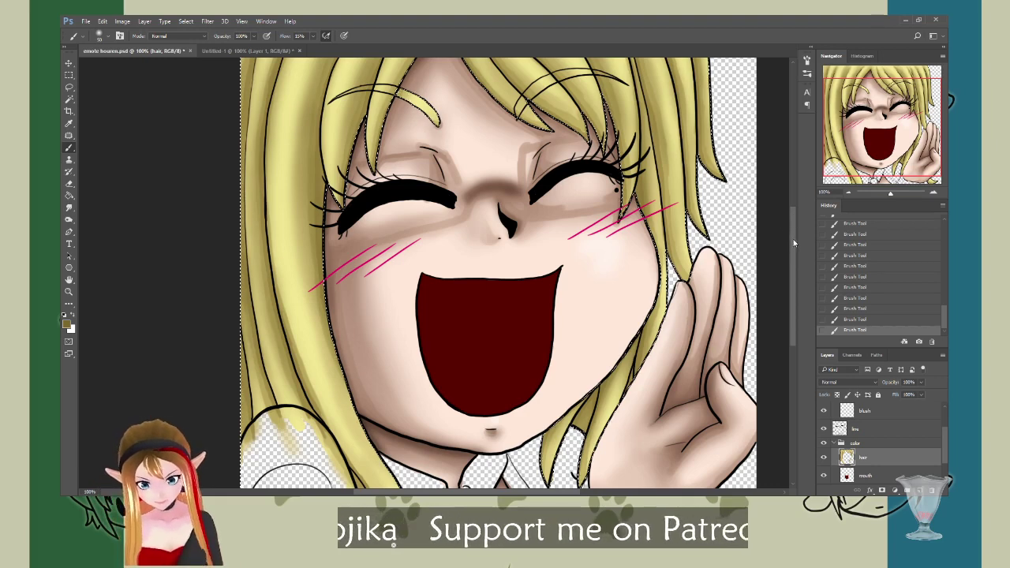
{"action": "left_click_drag", "start_coordinate": [792, 239], "coordinate": [794, 198]}
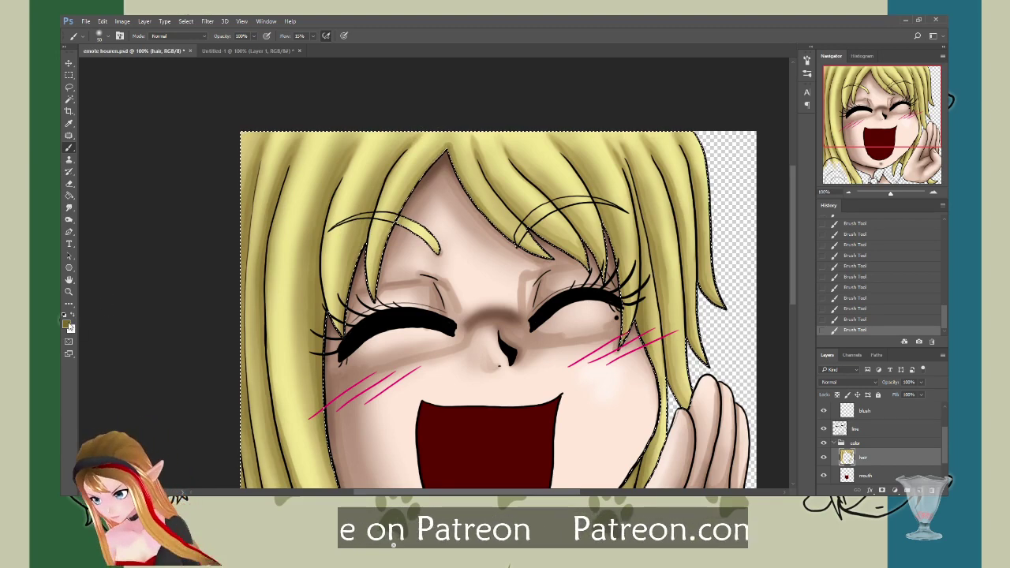
Step: Choose a darker olive brown and brush it down the lower hair strands above and over the left shoulder
{"action": "left_click", "coordinate": [68, 123]}
{"action": "left_click", "coordinate": [672, 184]}
{"action": "key", "text": "b"}
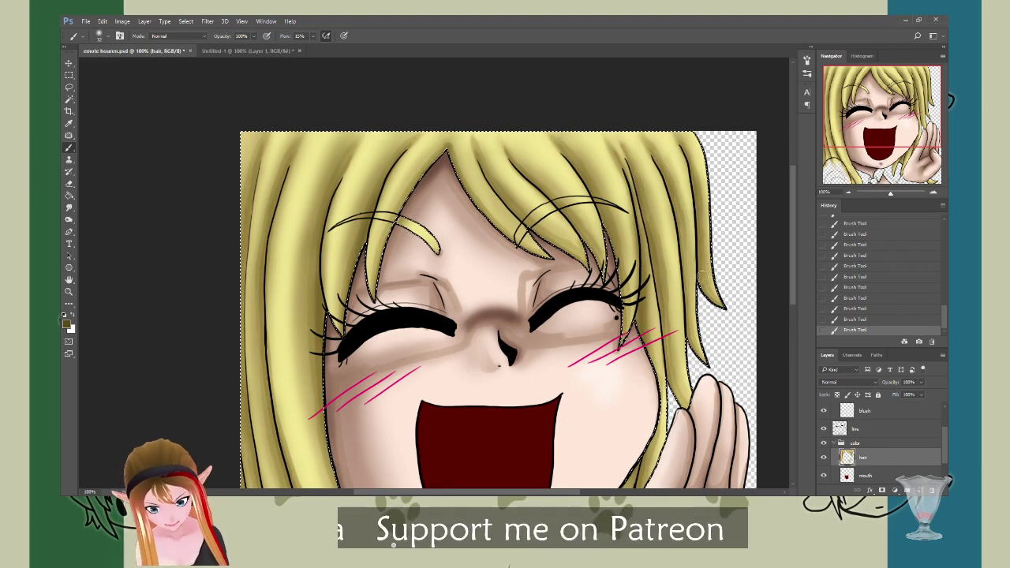
{"action": "left_click_drag", "start_coordinate": [792, 236], "coordinate": [791, 296]}
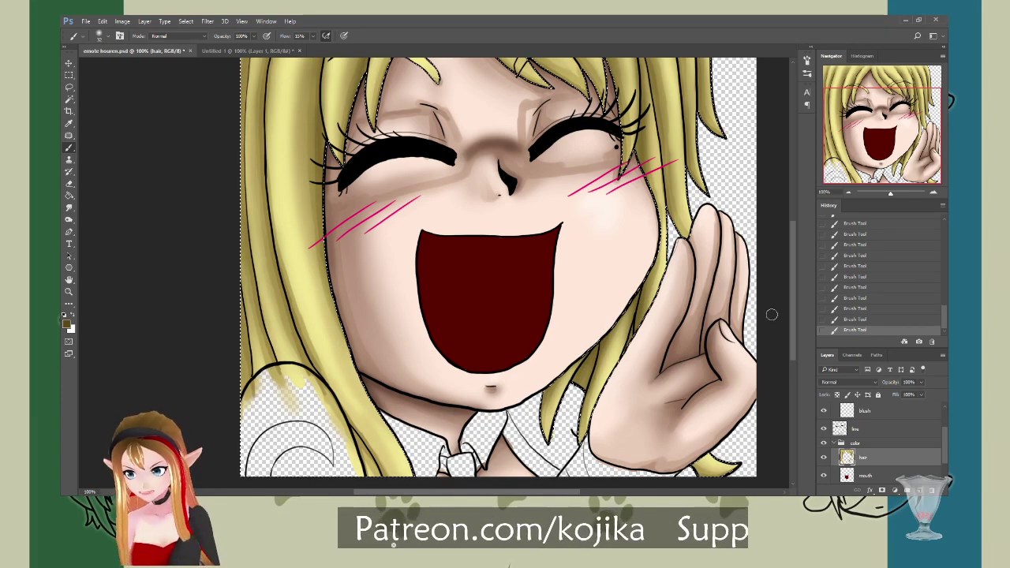
{"action": "scroll", "coordinate": [805, 298], "scroll_direction": "down", "scroll_amount": 3}
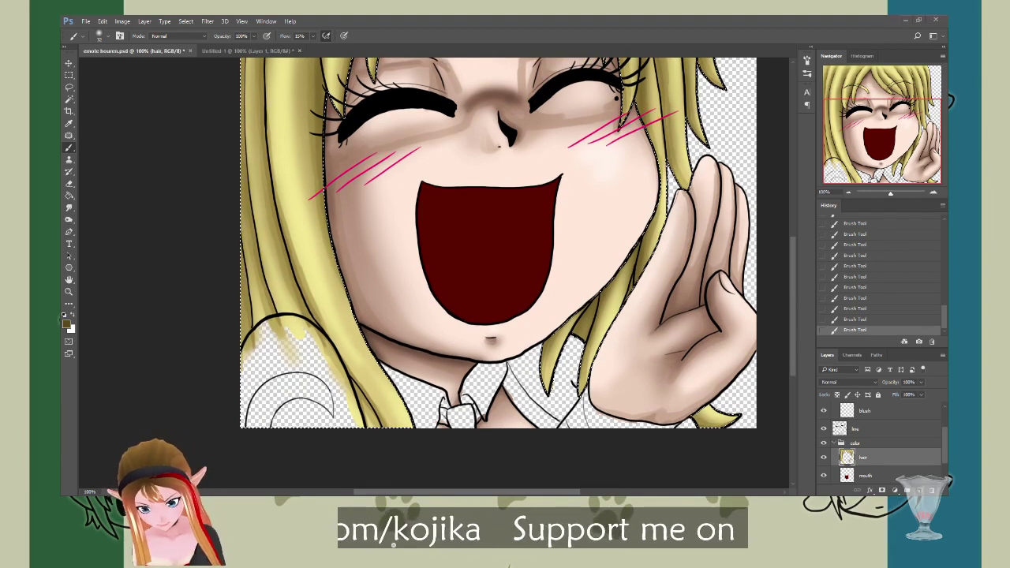
{"action": "scroll", "coordinate": [364, 187], "scroll_direction": "left", "scroll_amount": 3}
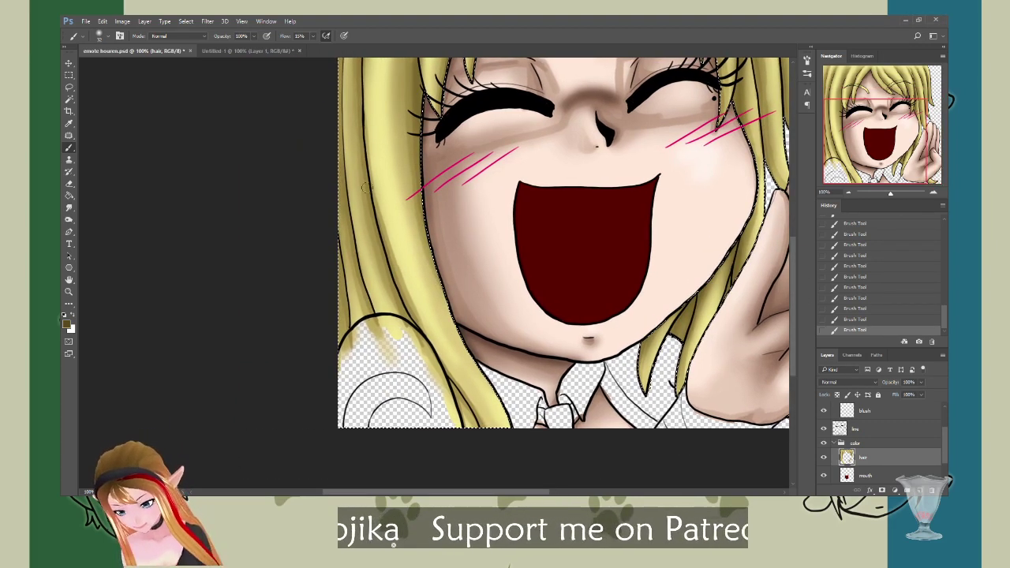
{"action": "mouse_move", "coordinate": [382, 256]}
{"action": "left_mouse_down"}
{"action": "mouse_move", "coordinate": [406, 328]}
{"action": "mouse_move", "coordinate": [414, 323]}
{"action": "mouse_move", "coordinate": [457, 422]}
{"action": "mouse_move", "coordinate": [481, 428]}
{"action": "left_mouse_up"}
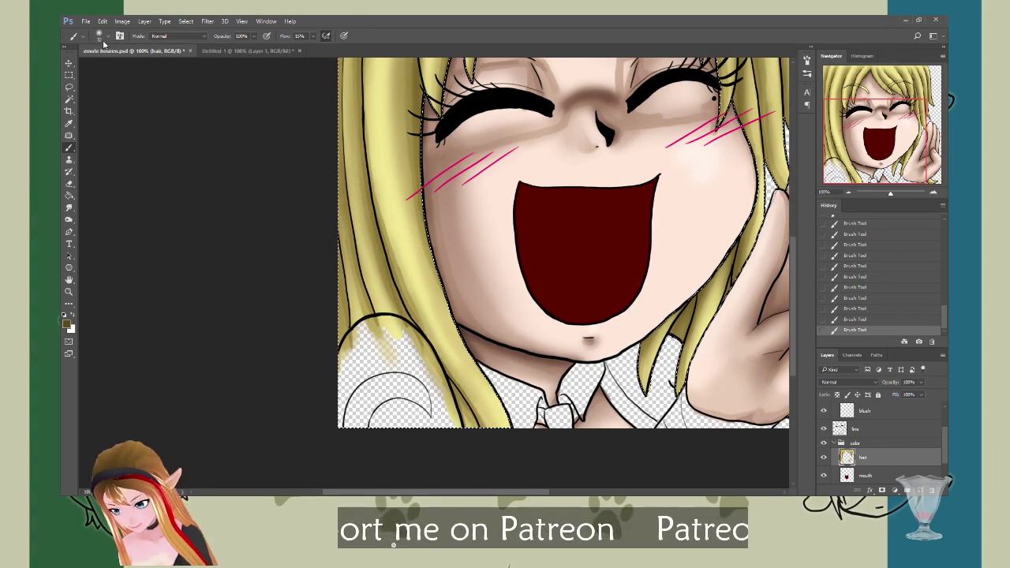
{"action": "left_click_drag", "start_coordinate": [384, 206], "coordinate": [437, 331]}
{"action": "left_click_drag", "start_coordinate": [406, 272], "coordinate": [438, 340]}
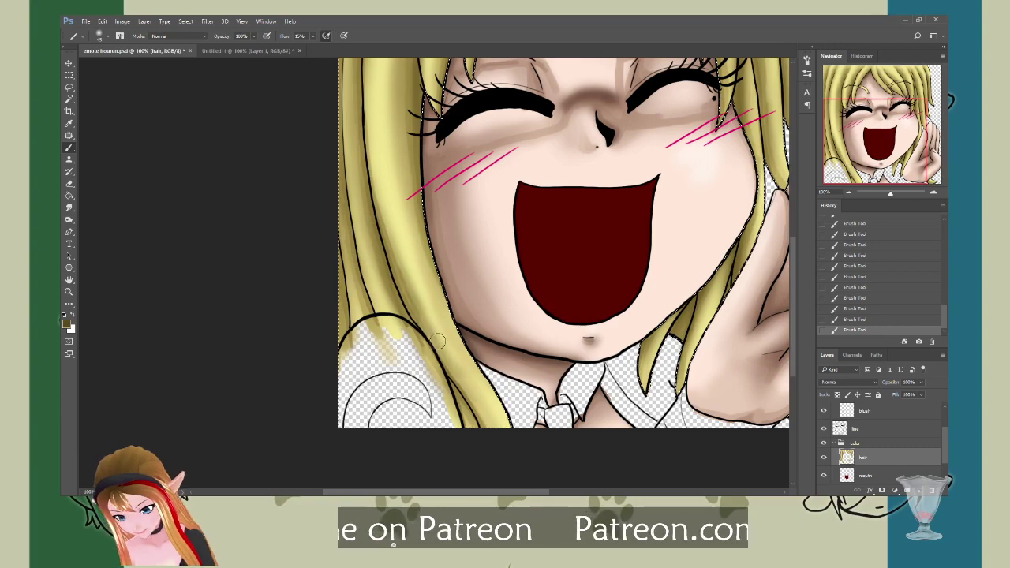
Step: Continue the darker olive brown shading toward the upper hair and save the file
{"action": "scroll", "coordinate": [792, 321], "scroll_direction": "up", "scroll_amount": 3}
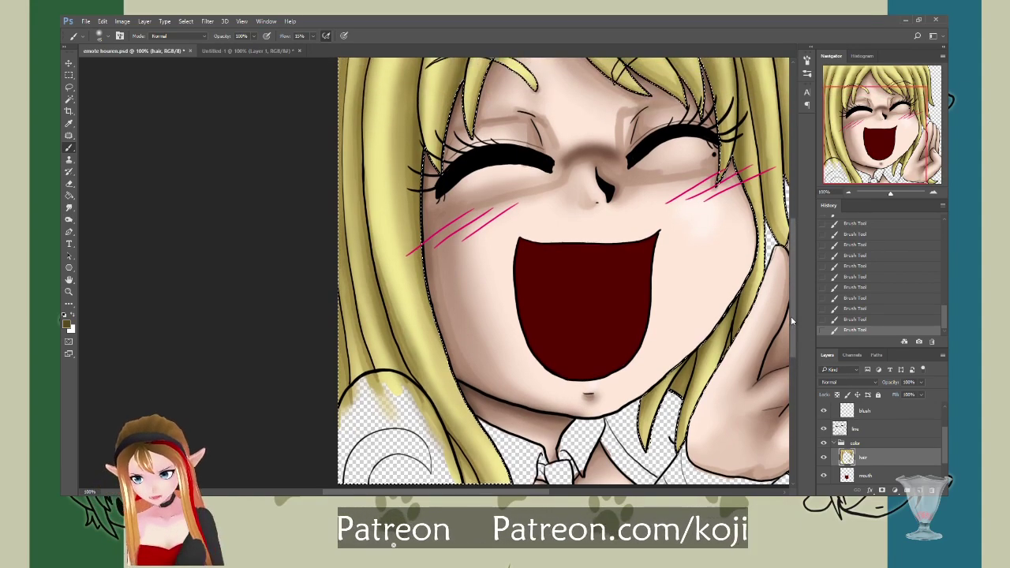
{"action": "scroll", "coordinate": [791, 303], "scroll_direction": "up", "scroll_amount": 3}
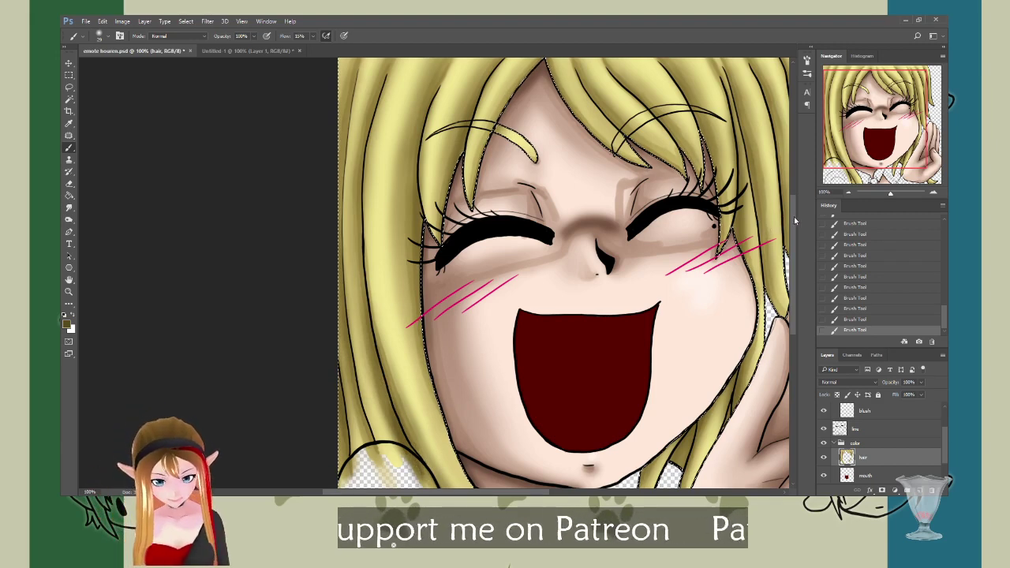
{"action": "left_click_drag", "start_coordinate": [793, 239], "coordinate": [797, 204]}
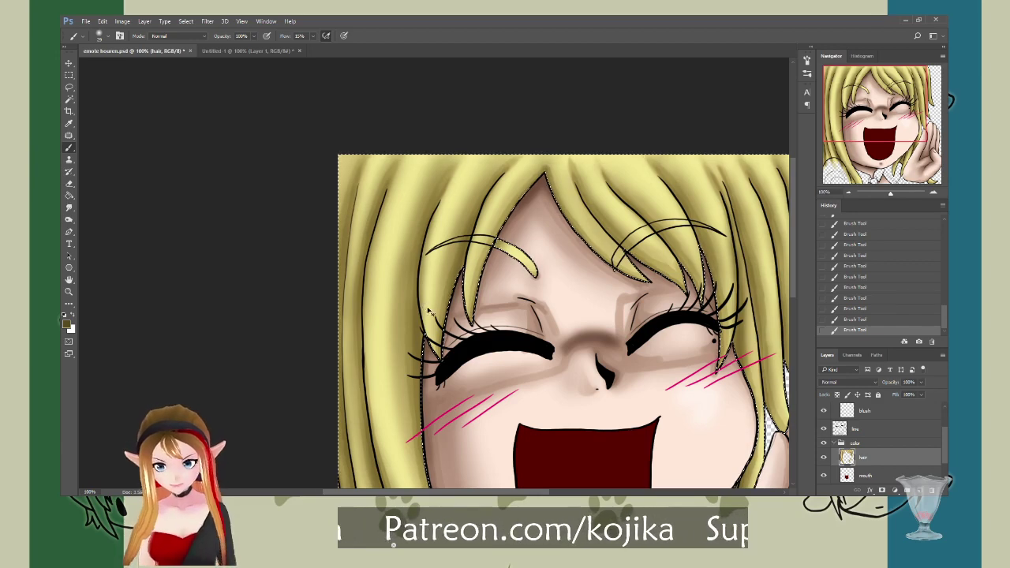
{"action": "key", "text": "ctrl+minus"}
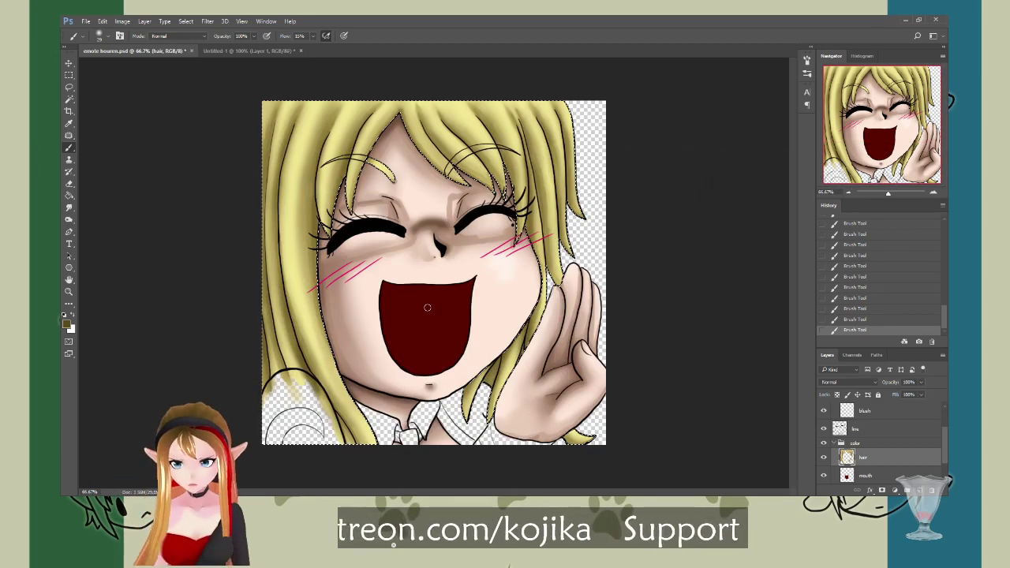
{"action": "key", "text": "ctrl+s"}
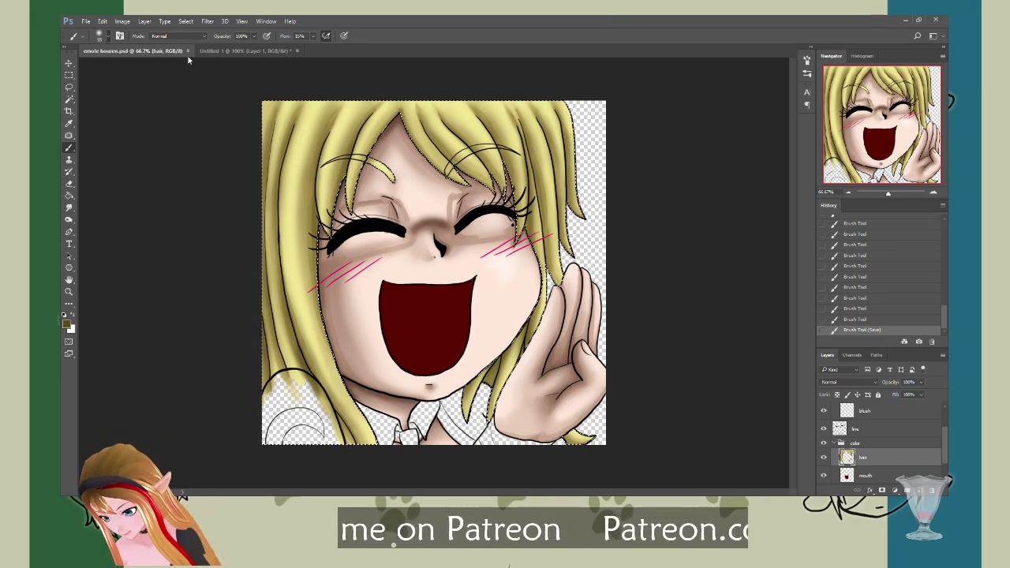
Step: Touch up the dark tone around the left eyebrow, add a new layer named "high" above the hair layer, and save
{"action": "left_click_drag", "start_coordinate": [382, 172], "coordinate": [393, 182]}
{"action": "mouse_move", "coordinate": [381, 165]}
{"action": "left_mouse_down"}
{"action": "mouse_move", "coordinate": [419, 199]}
{"action": "mouse_move", "coordinate": [426, 160]}
{"action": "left_mouse_up"}
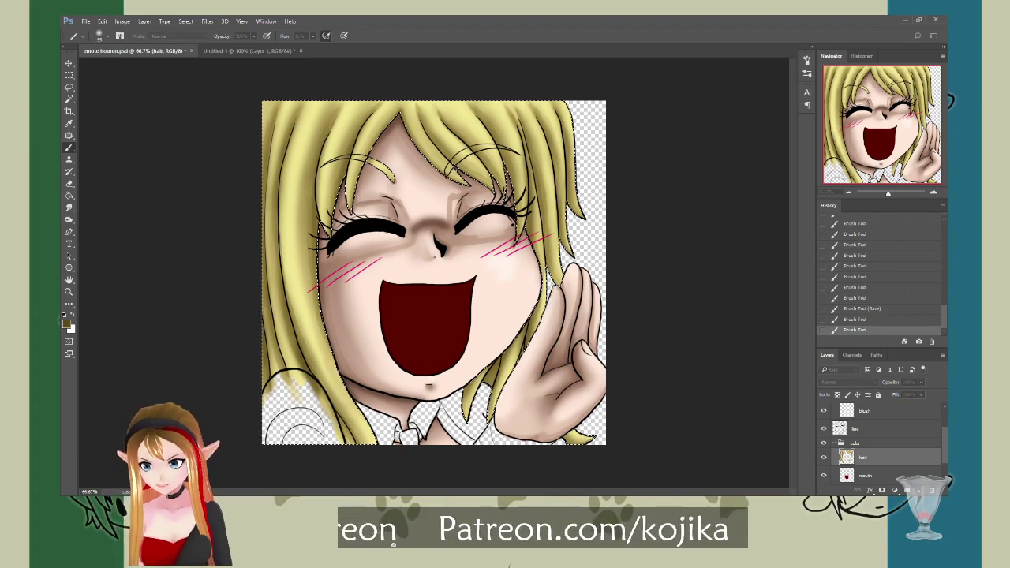
{"action": "key", "text": "Return"}
{"action": "key", "text": "ctrl+s"}
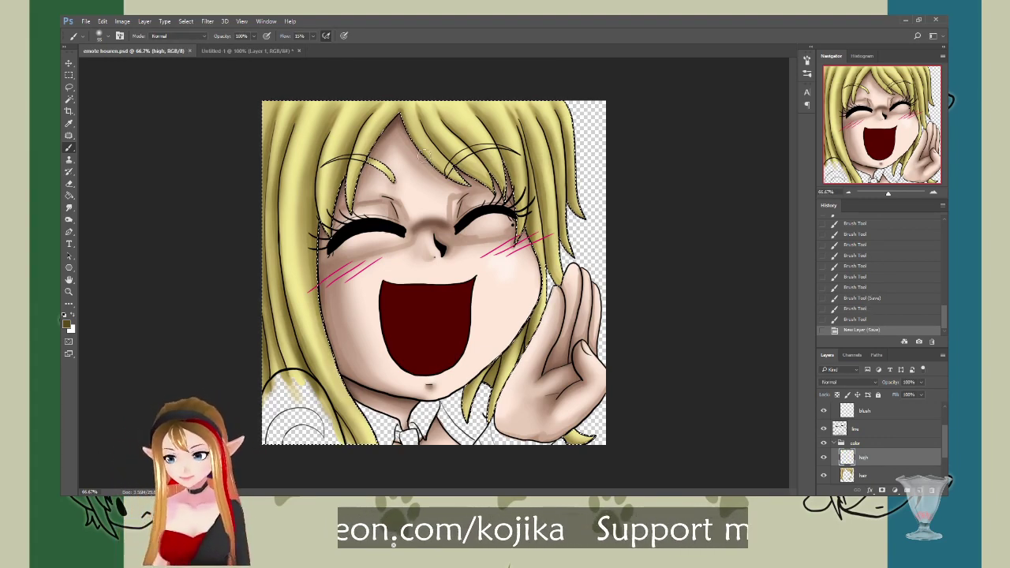
Step: Sample the light blonde of the hair and lighten it to a pale cream yellow for brushing highlights
{"action": "key", "text": "i"}
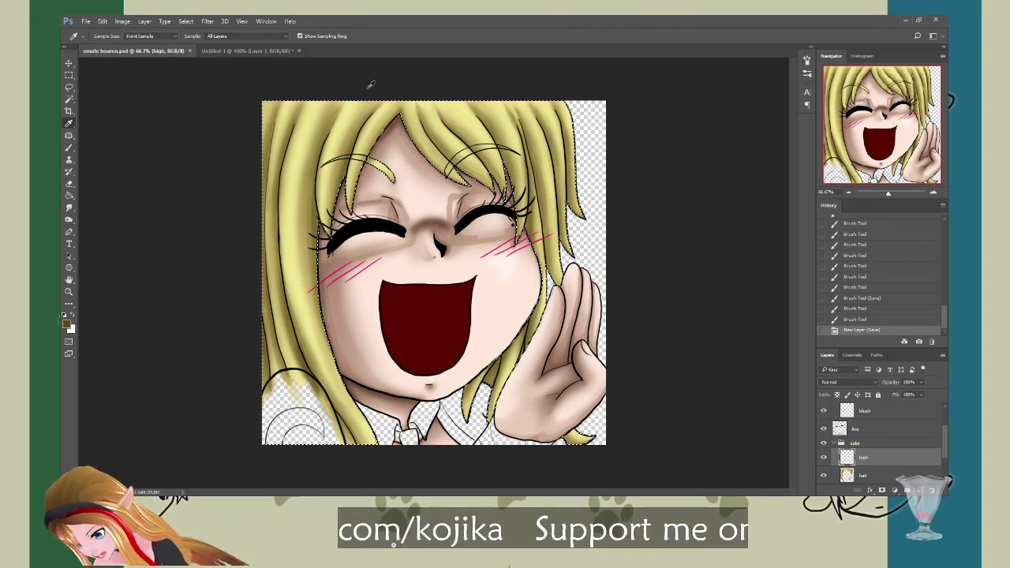
{"action": "left_click", "coordinate": [301, 153]}
{"action": "left_click", "coordinate": [66, 324]}
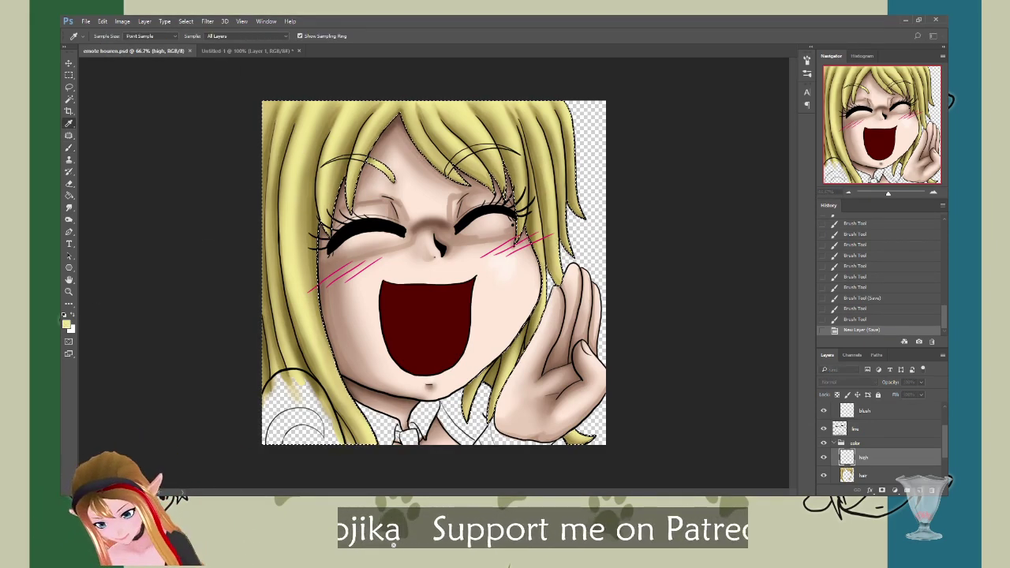
{"action": "left_click", "coordinate": [684, 183]}
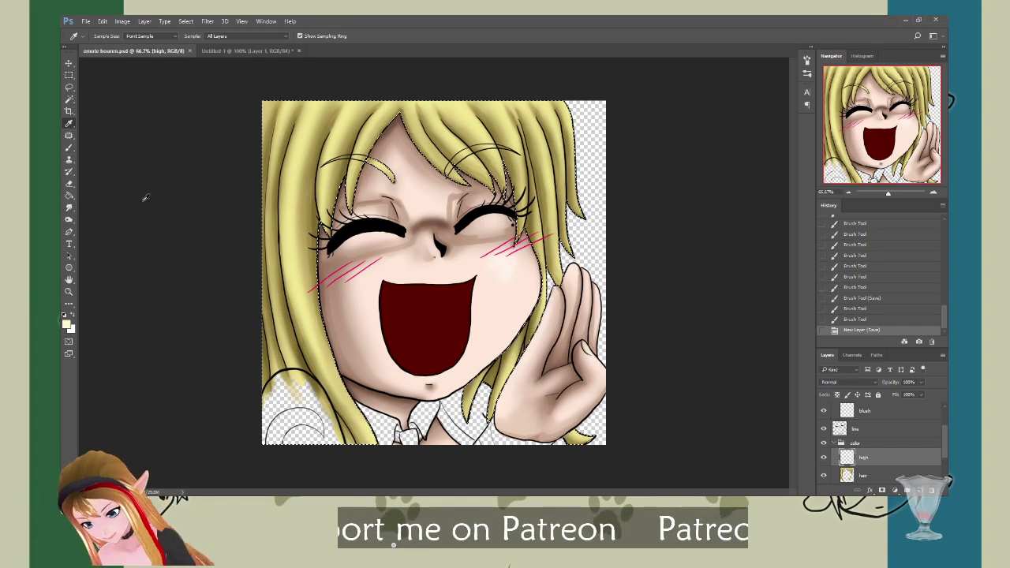
{"action": "key", "text": "b"}
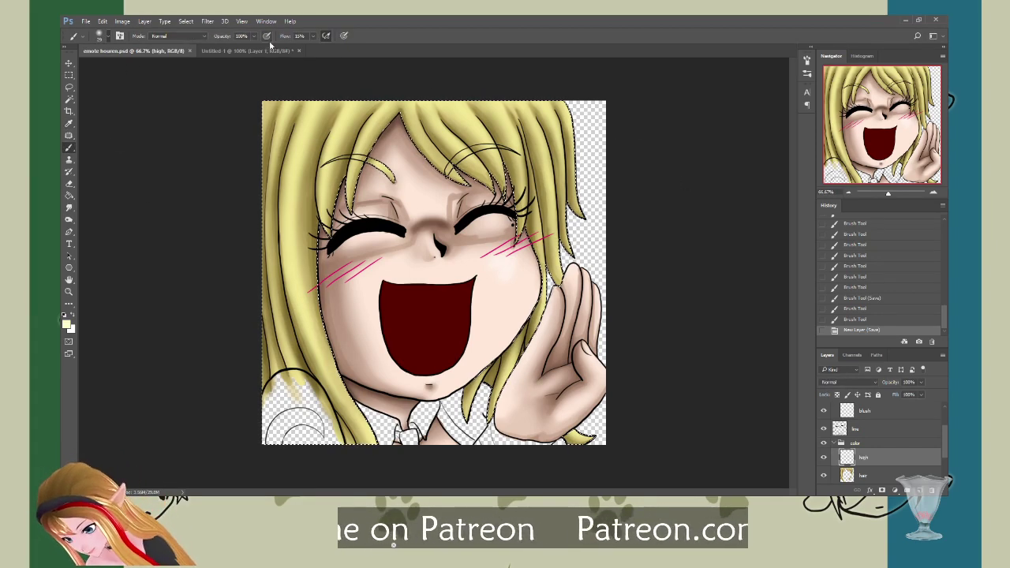
Step: Paint soft pale yellow highlights down the hair strands on the "high" layer, including the long left strands and the ends over the shoulder
{"action": "left_click_drag", "start_coordinate": [306, 134], "coordinate": [291, 227]}
{"action": "mouse_move", "coordinate": [296, 153]}
{"action": "left_mouse_down"}
{"action": "mouse_move", "coordinate": [292, 275]}
{"action": "mouse_move", "coordinate": [289, 174]}
{"action": "left_mouse_up"}
{"action": "left_click_drag", "start_coordinate": [293, 157], "coordinate": [290, 172]}
{"action": "left_click_drag", "start_coordinate": [347, 394], "coordinate": [356, 423]}
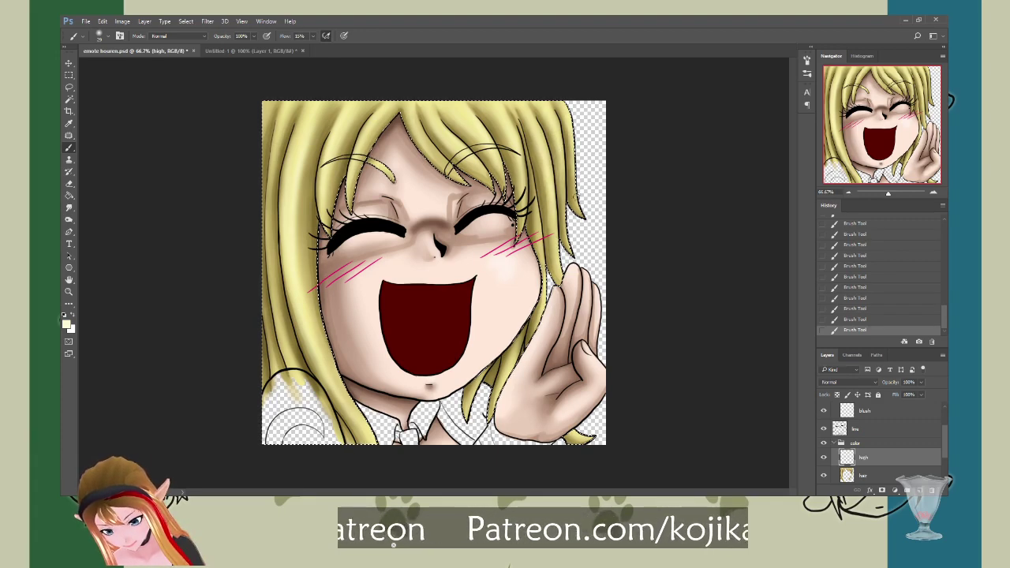
{"action": "left_click_drag", "start_coordinate": [277, 156], "coordinate": [271, 259]}
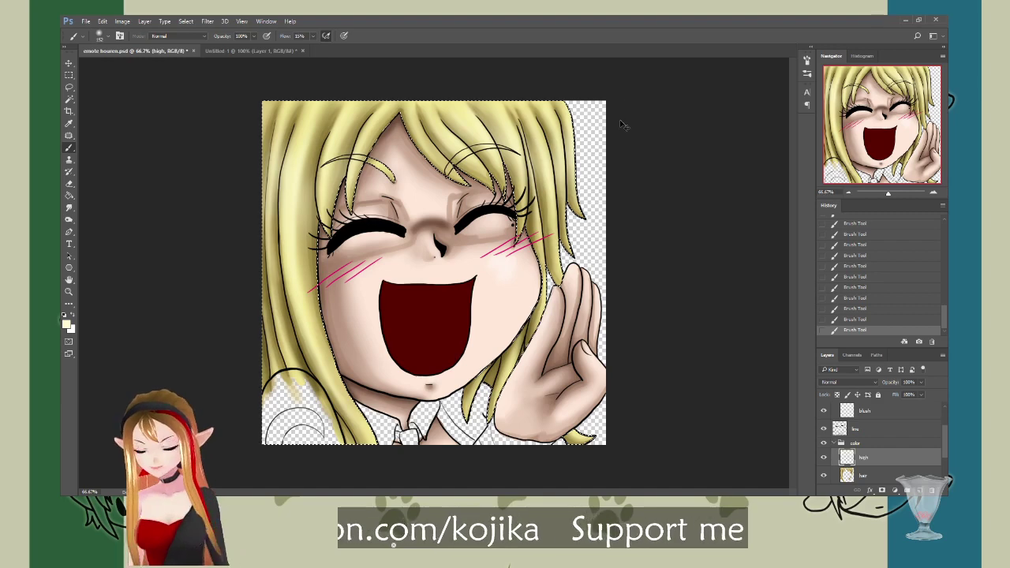
Step: Add a new layer named "2" above the "high" layer, save, and set a small brush with a paler, near-white cream
{"action": "key", "text": "ctrl+shift+alt+n"}
{"action": "key", "text": "ctrl+s"}
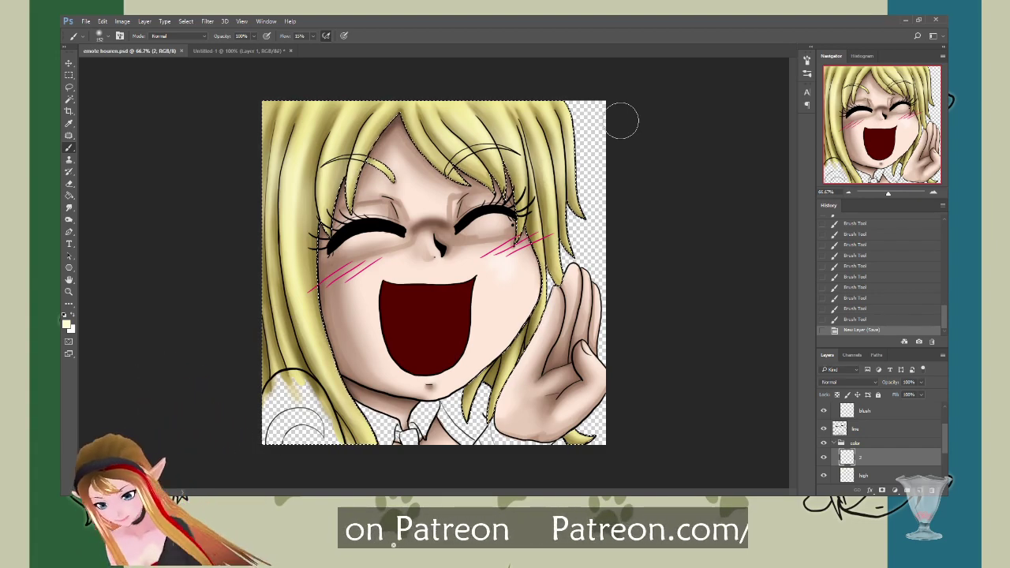
{"action": "key", "text": "i"}
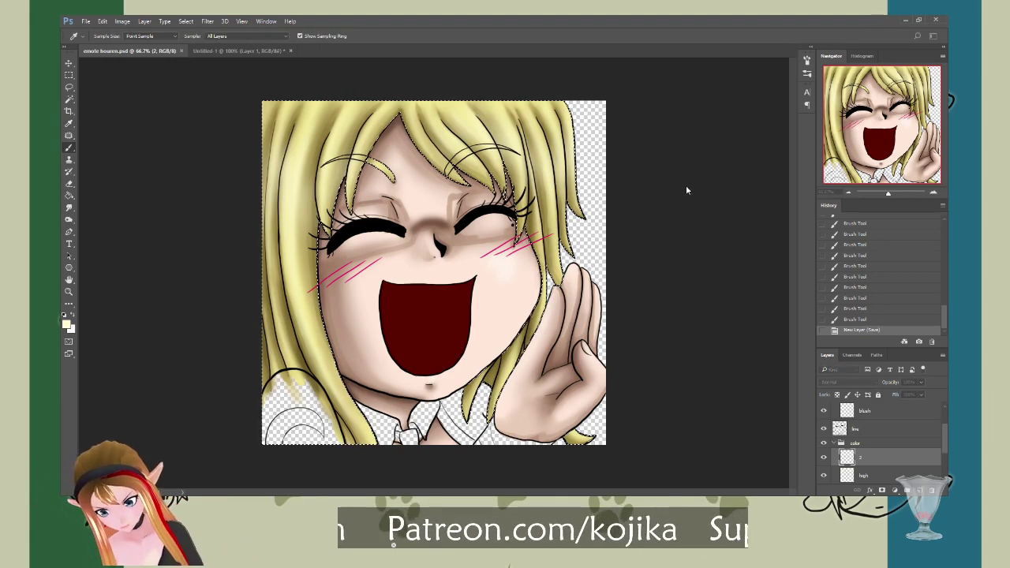
{"action": "key", "text": "b"}
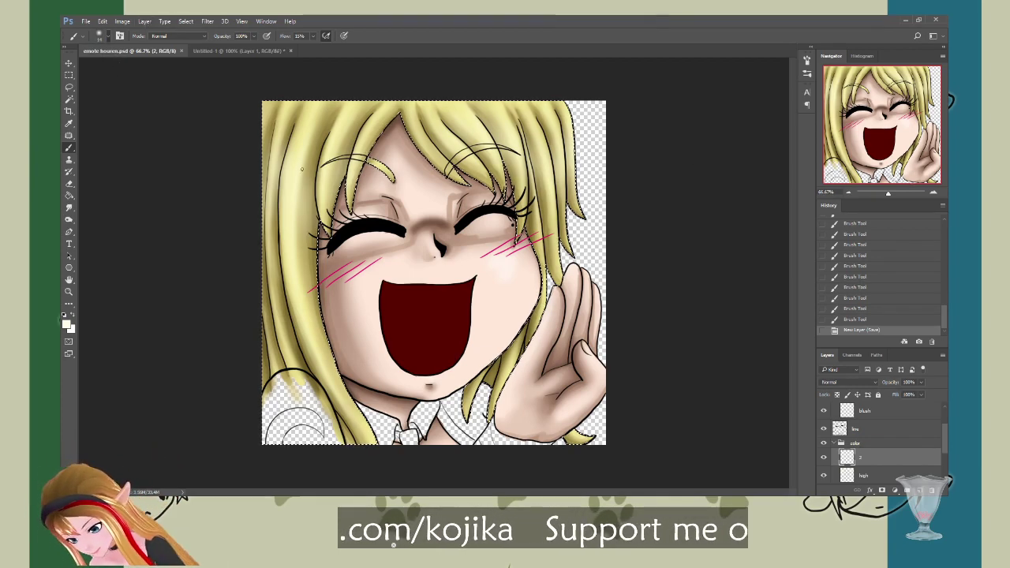
Step: Dab fine near-white highlights down the middle of the wide long strand on the left side of the hair
{"action": "left_click", "coordinate": [290, 157]}
{"action": "left_click", "coordinate": [290, 157]}
{"action": "left_click", "coordinate": [290, 166]}
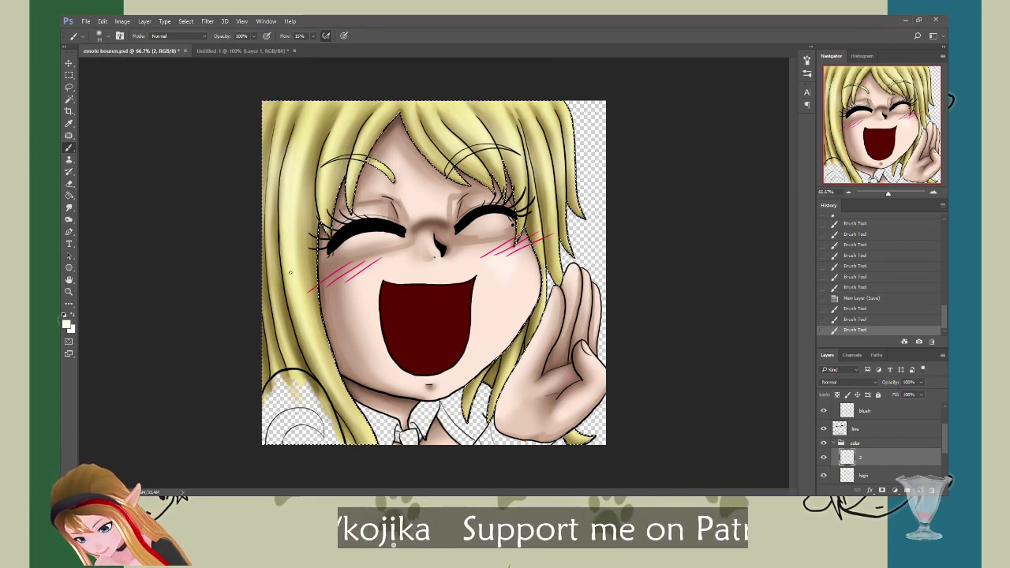
{"action": "left_click", "coordinate": [291, 180]}
{"action": "left_click", "coordinate": [291, 195]}
{"action": "left_click", "coordinate": [292, 210]}
{"action": "left_click", "coordinate": [294, 227]}
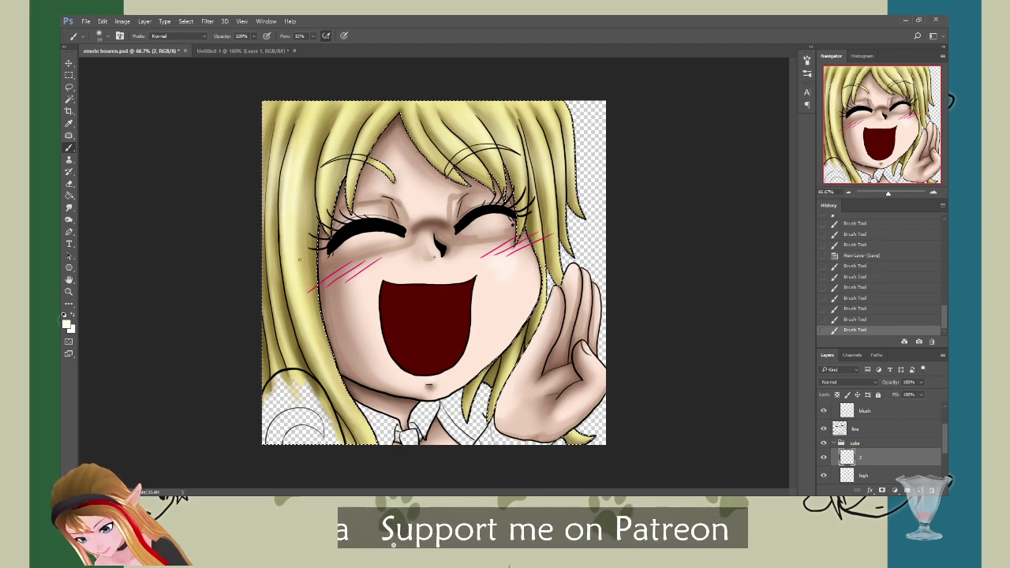
{"action": "left_click", "coordinate": [296, 245]}
{"action": "left_click", "coordinate": [298, 263]}
{"action": "left_click", "coordinate": [300, 281]}
{"action": "left_click", "coordinate": [302, 299]}
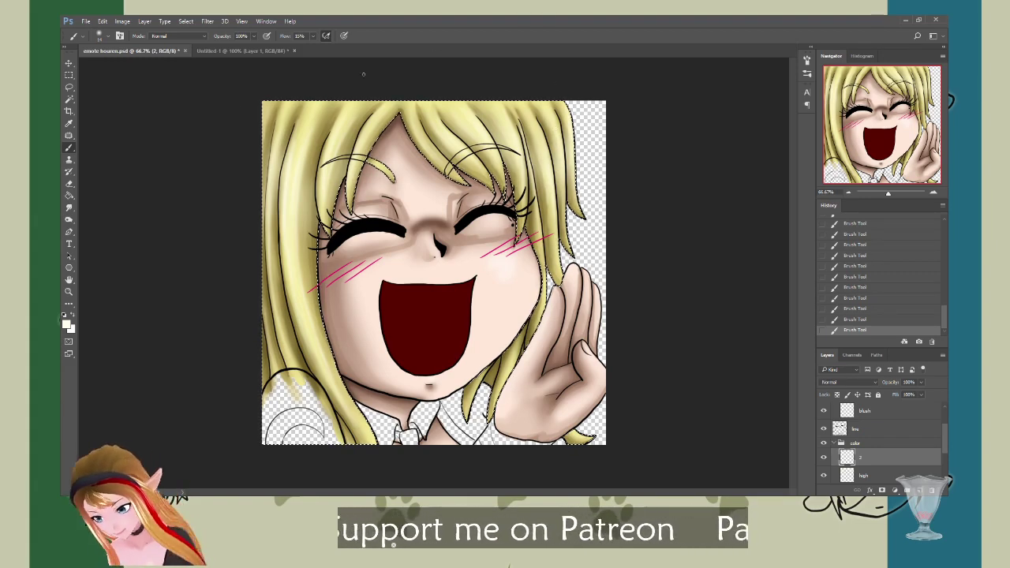
Step: Enlarge the brush, clear the hair selection, and save the file
{"action": "left_click", "coordinate": [107, 36]}
{"action": "left_click", "coordinate": [129, 60]}
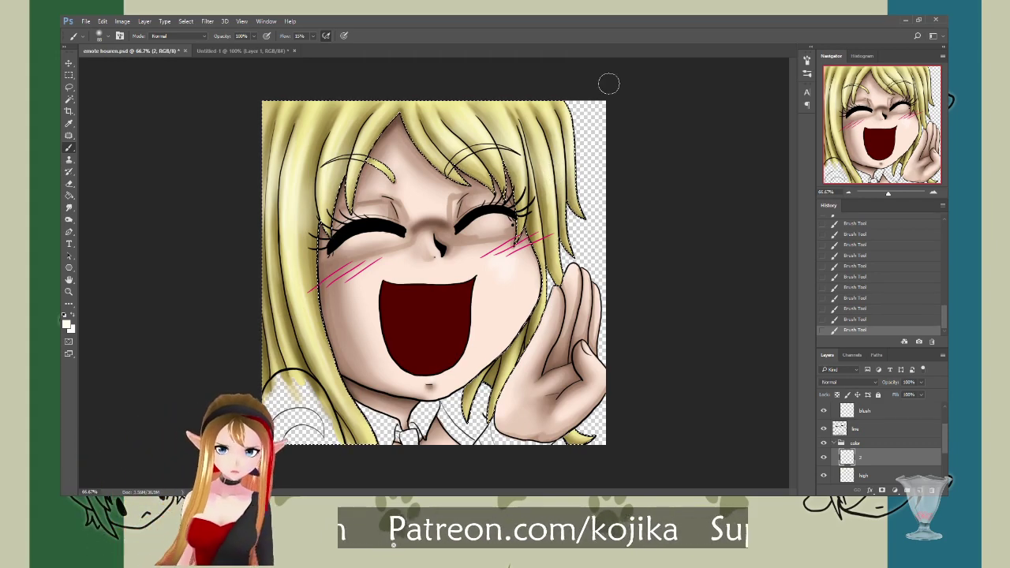
{"action": "key", "text": "ctrl+d"}
{"action": "key", "text": "ctrl+s"}
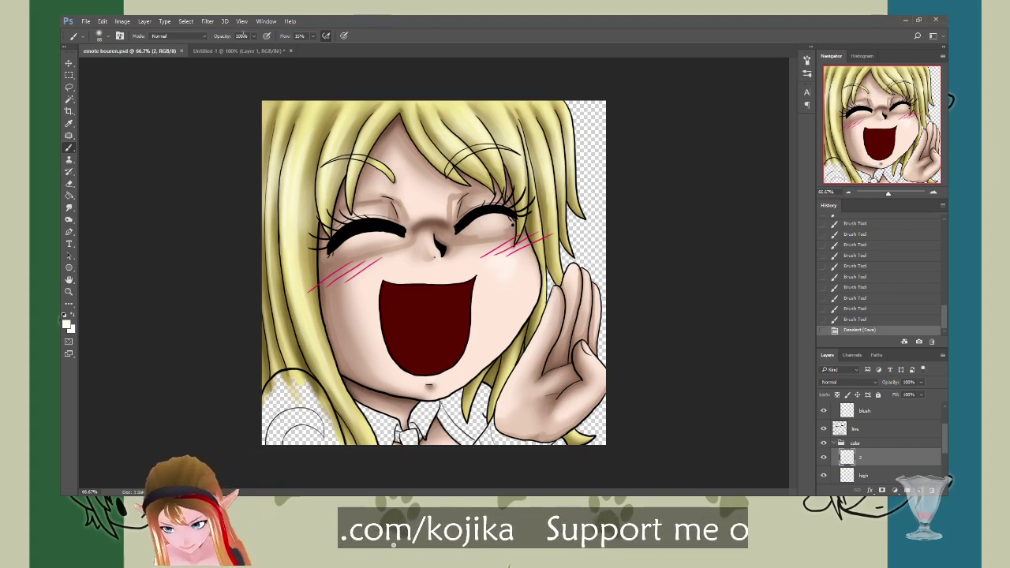
Step: Sample the dark purple of the jacket from the character reference and return to the laughing character drawing
{"action": "left_click", "coordinate": [243, 52]}
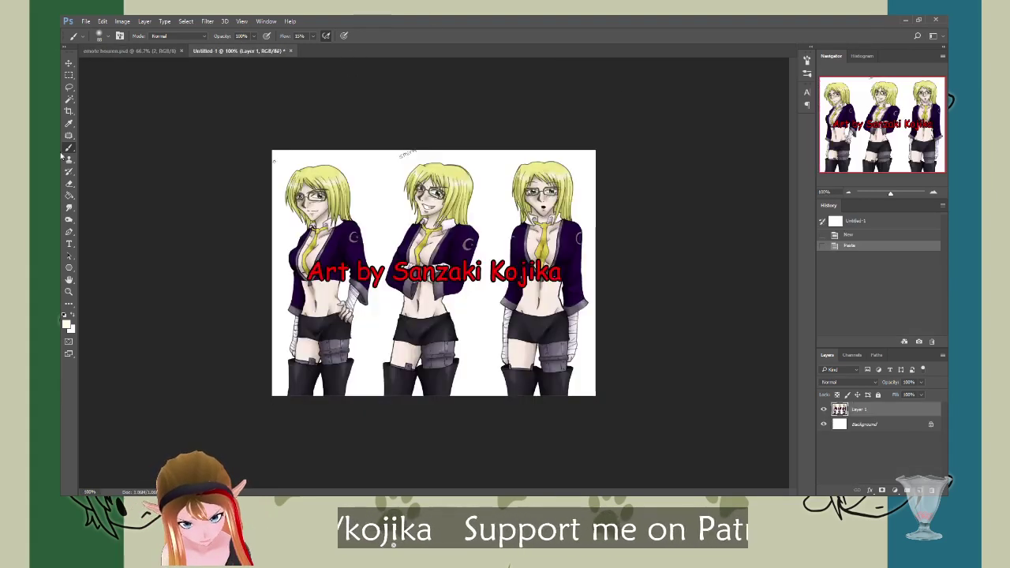
{"action": "left_click", "coordinate": [69, 124]}
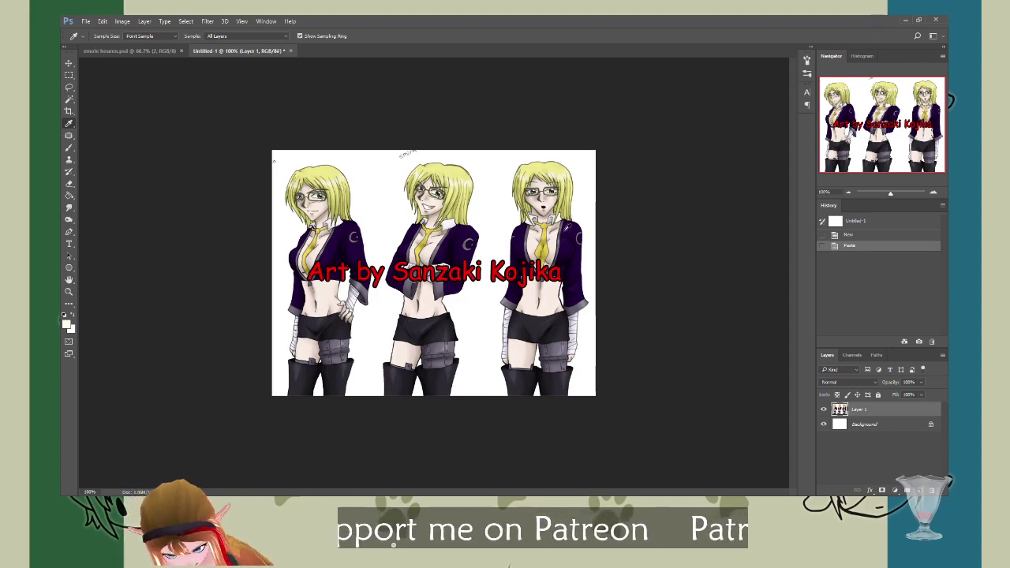
{"action": "left_click", "coordinate": [561, 236]}
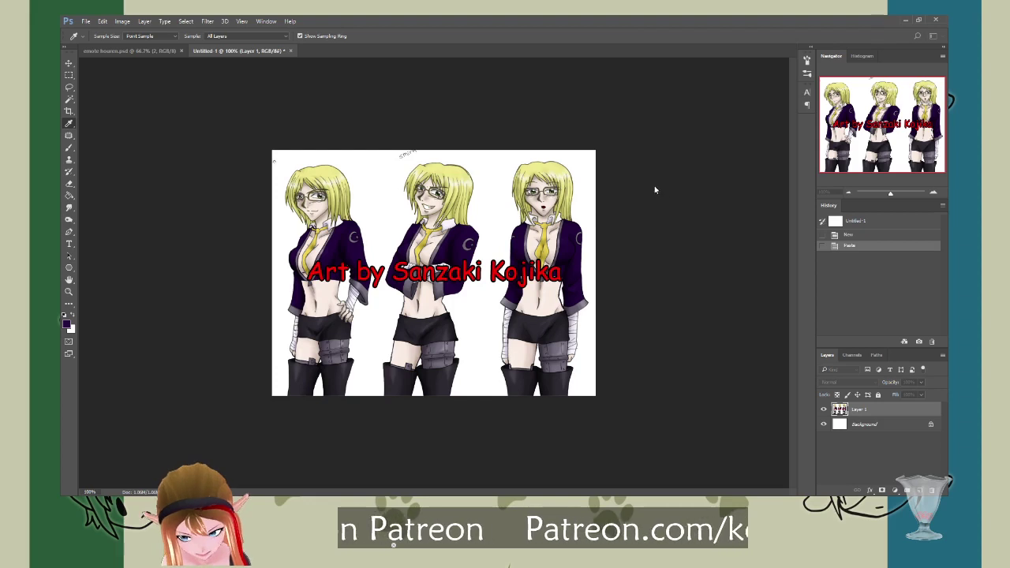
{"action": "left_click", "coordinate": [69, 98]}
{"action": "left_click", "coordinate": [126, 50]}
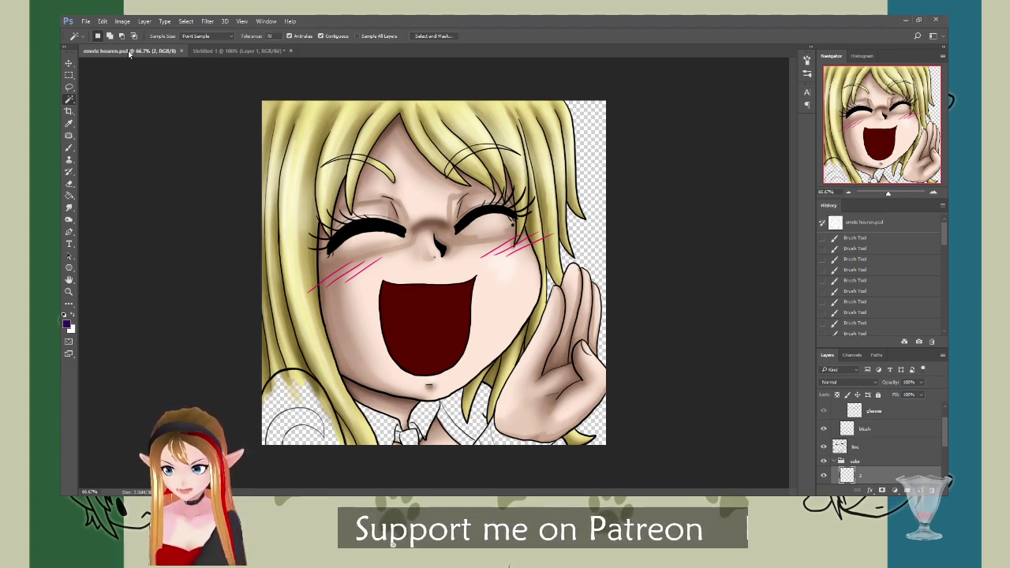
Step: Show the glasses group and select the jacket areas on both shoulders and beside the hand using the line layer
{"action": "scroll", "coordinate": [832, 448], "scroll_direction": "up", "scroll_amount": 1}
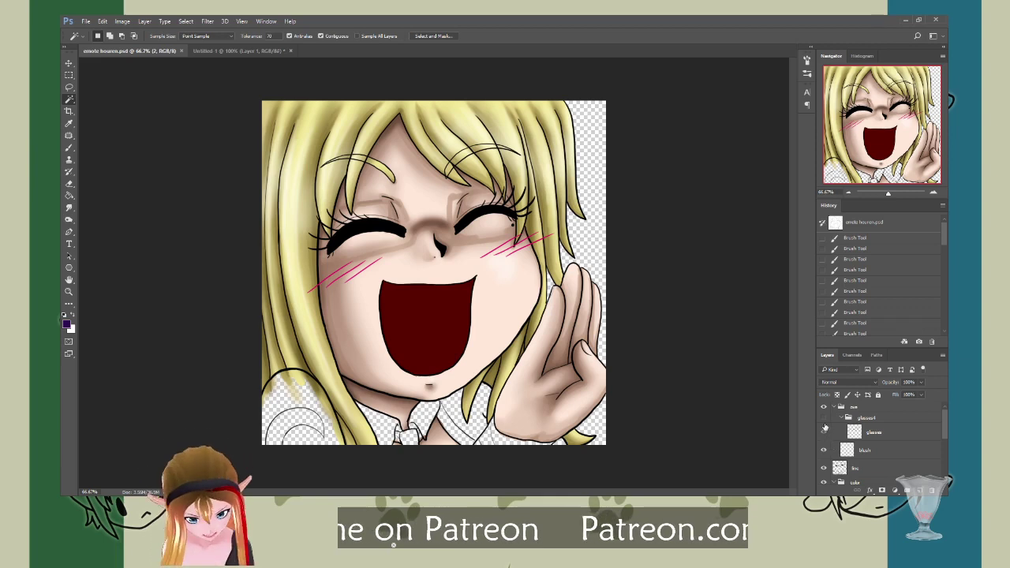
{"action": "left_click", "coordinate": [823, 418]}
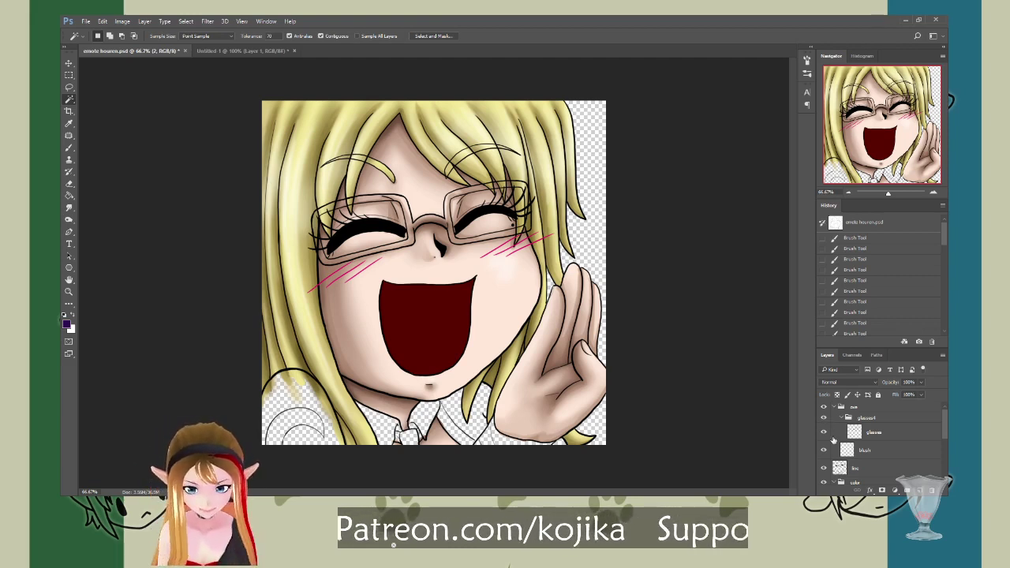
{"action": "left_click", "coordinate": [853, 470]}
{"action": "left_click", "coordinate": [297, 400]}
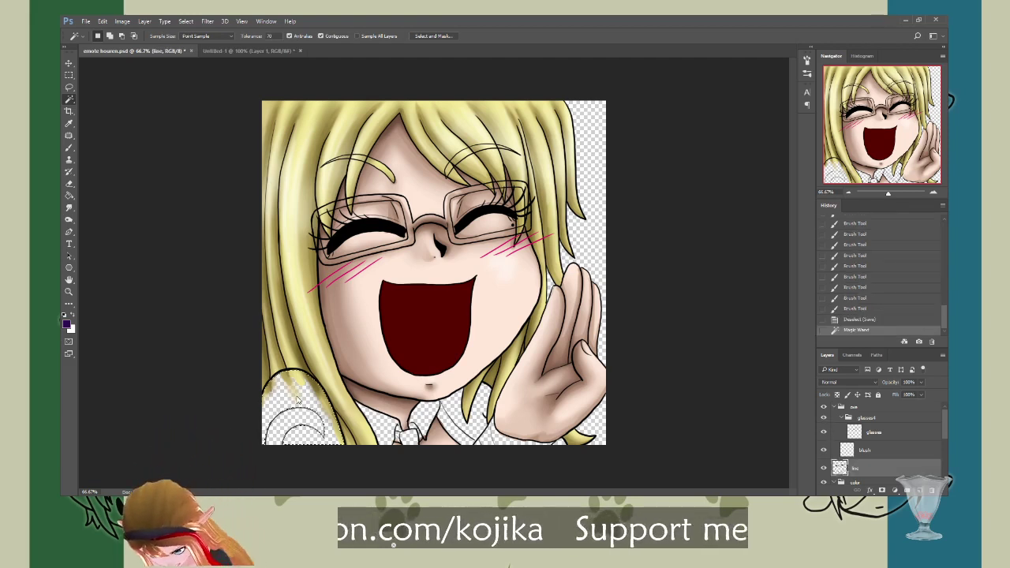
{"action": "left_click", "coordinate": [473, 433], "text": "shift"}
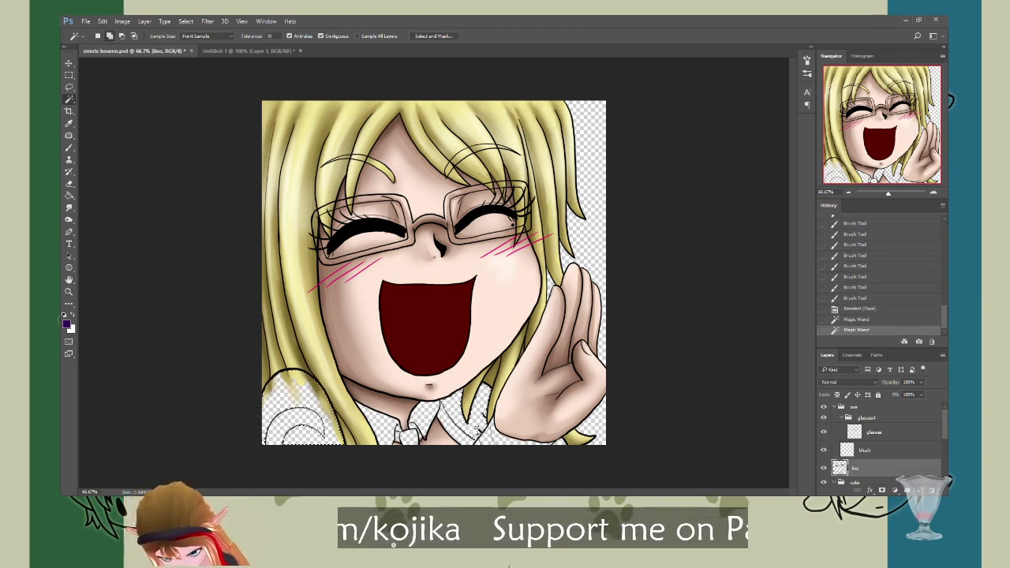
{"action": "left_click", "coordinate": [557, 444]}
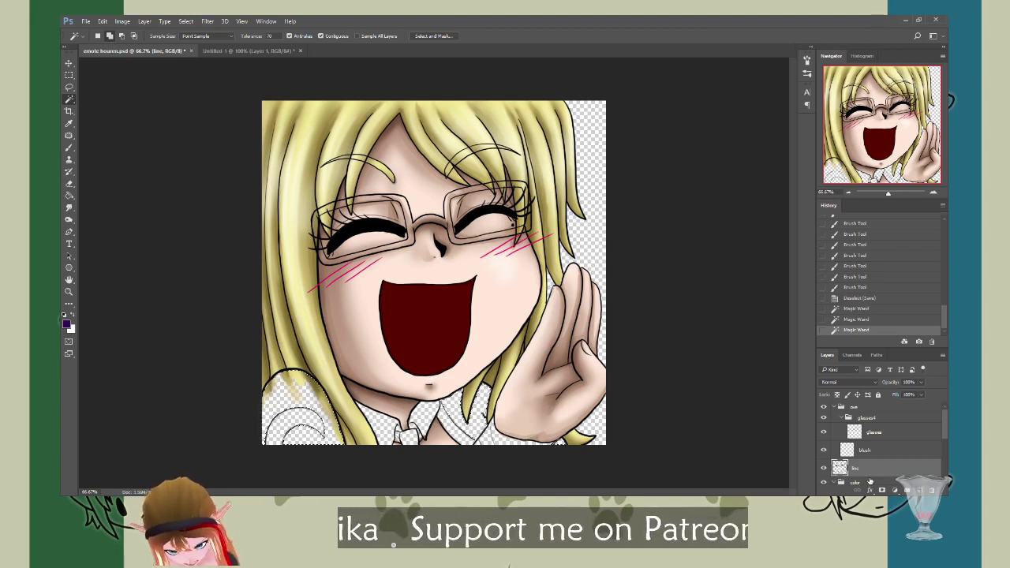
Step: Add a layer named "shirt" above layer "2", fill the selected jacket areas with dark purple, clear the selection, and save
{"action": "scroll", "coordinate": [865, 477], "scroll_direction": "down", "scroll_amount": 2}
{"action": "left_click", "coordinate": [868, 465]}
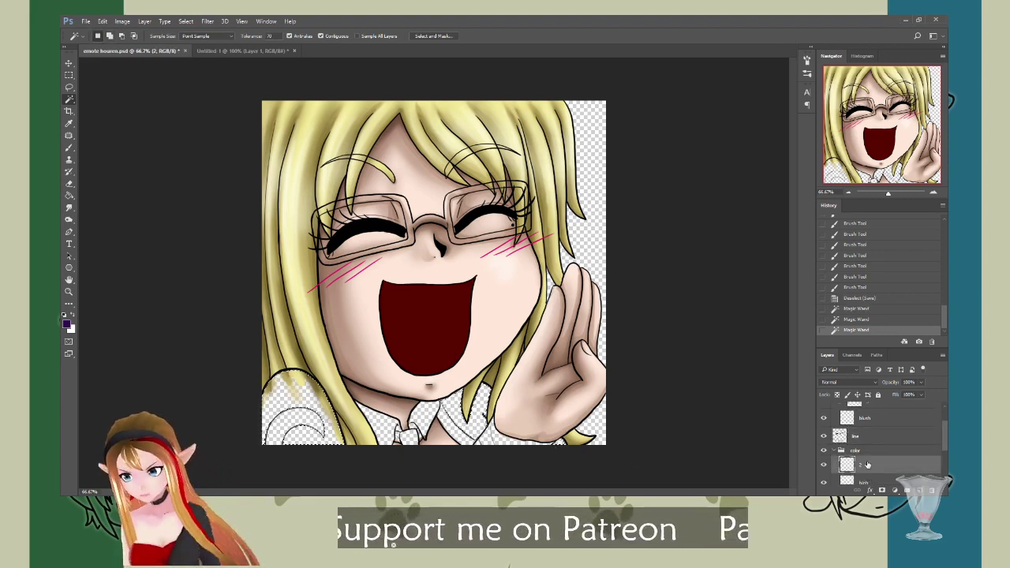
{"action": "key", "text": "ctrl+shift+n"}
{"action": "type", "text": "shirt"}
{"action": "key", "text": "Return"}
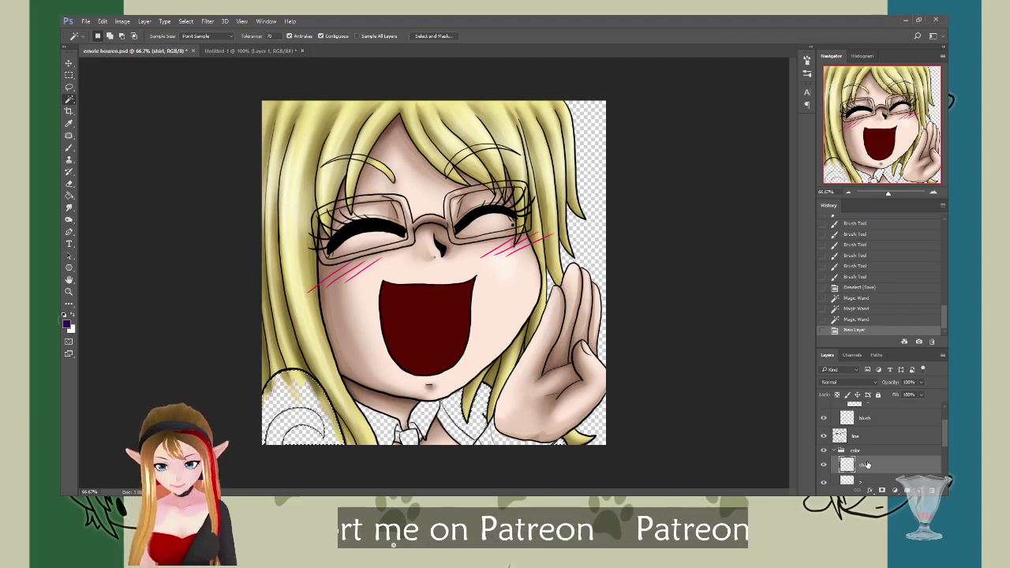
{"action": "left_click", "coordinate": [69, 195]}
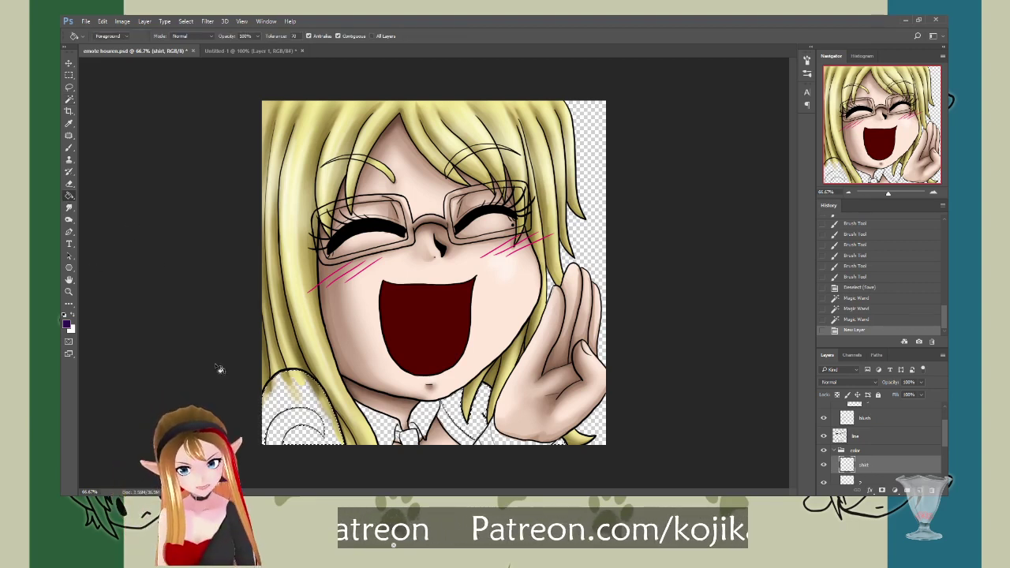
{"action": "left_click", "coordinate": [299, 434]}
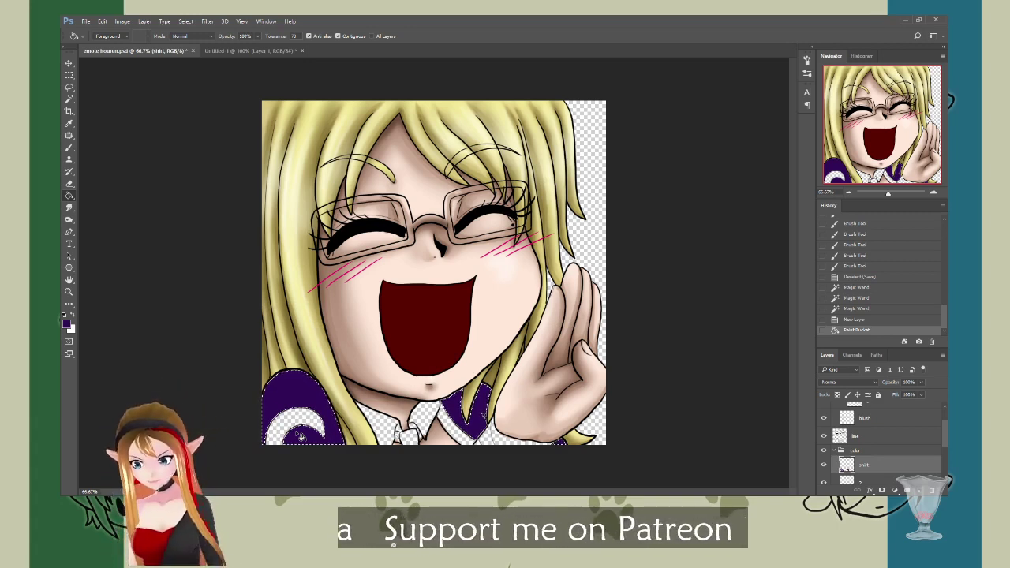
{"action": "key", "text": "ctrl+d"}
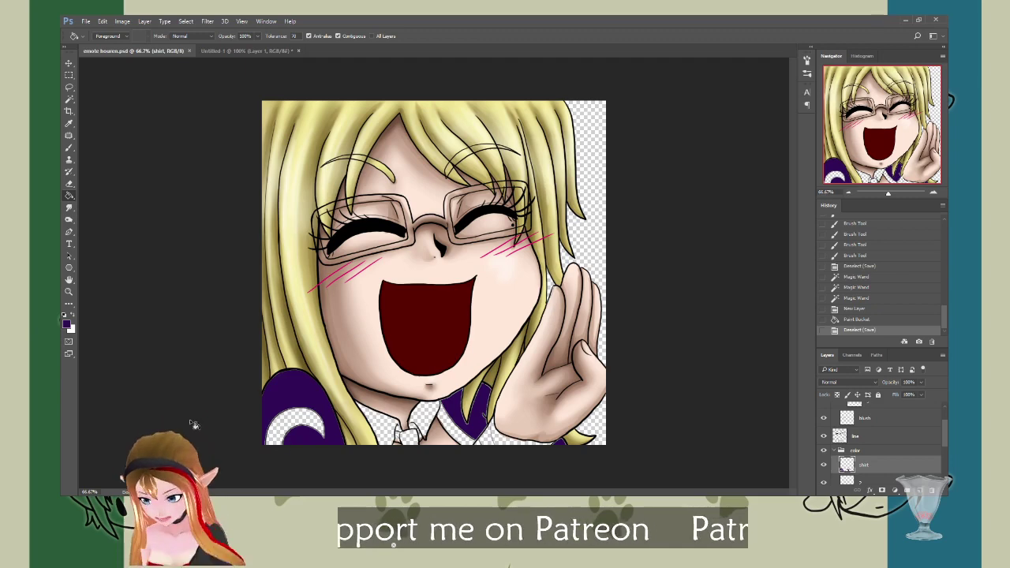
Step: Sample the golden yellow of the tie from the character reference and return to the laughing character drawing
{"action": "left_click", "coordinate": [222, 50]}
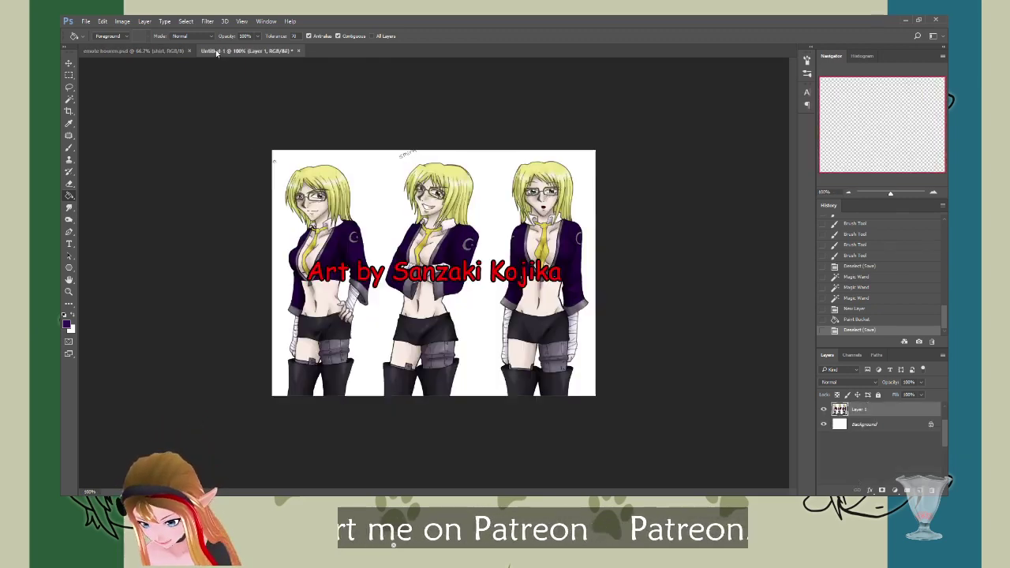
{"action": "left_click", "coordinate": [70, 123]}
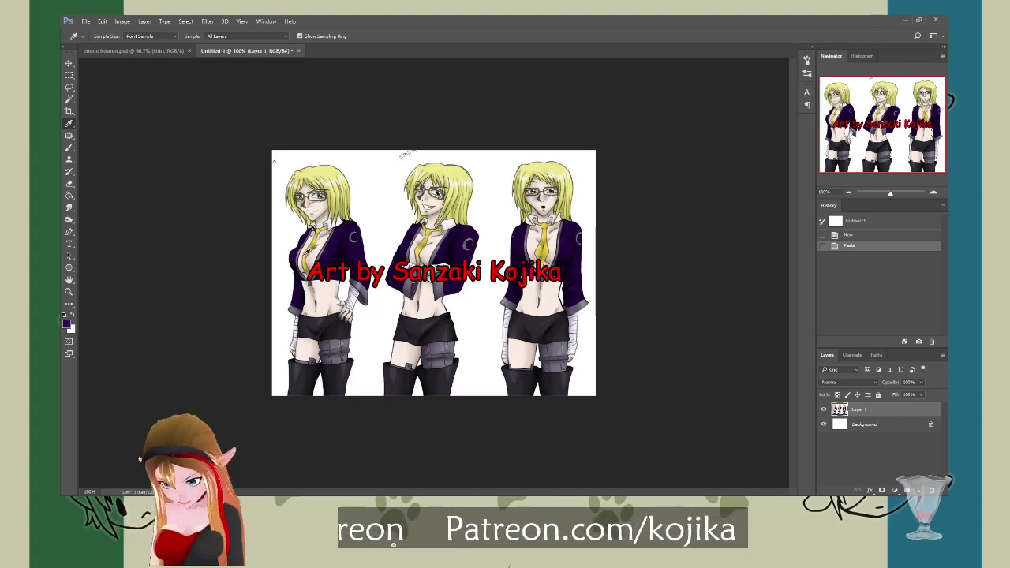
{"action": "left_click", "coordinate": [306, 251]}
{"action": "left_click", "coordinate": [69, 100]}
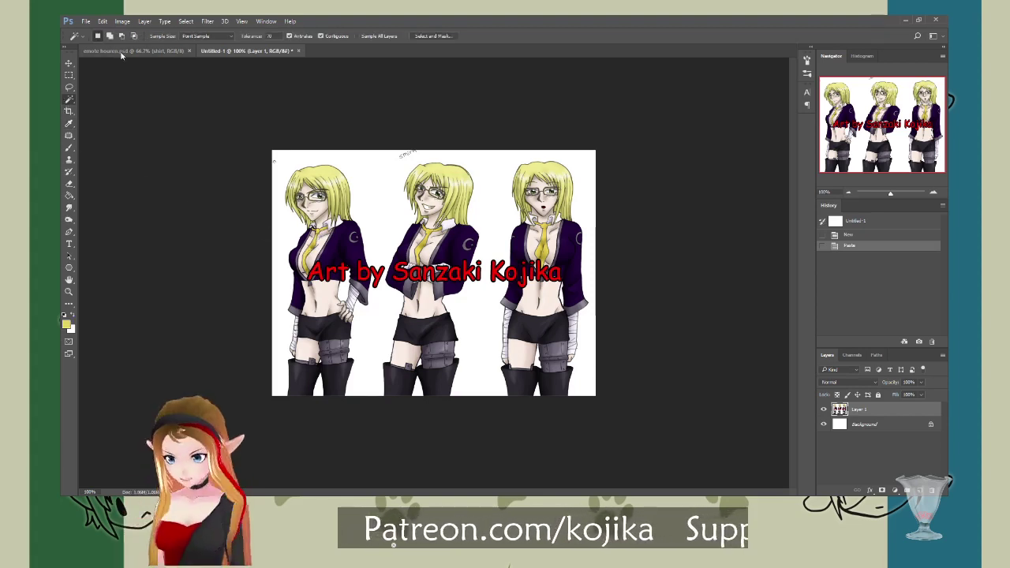
{"action": "left_click", "coordinate": [121, 51]}
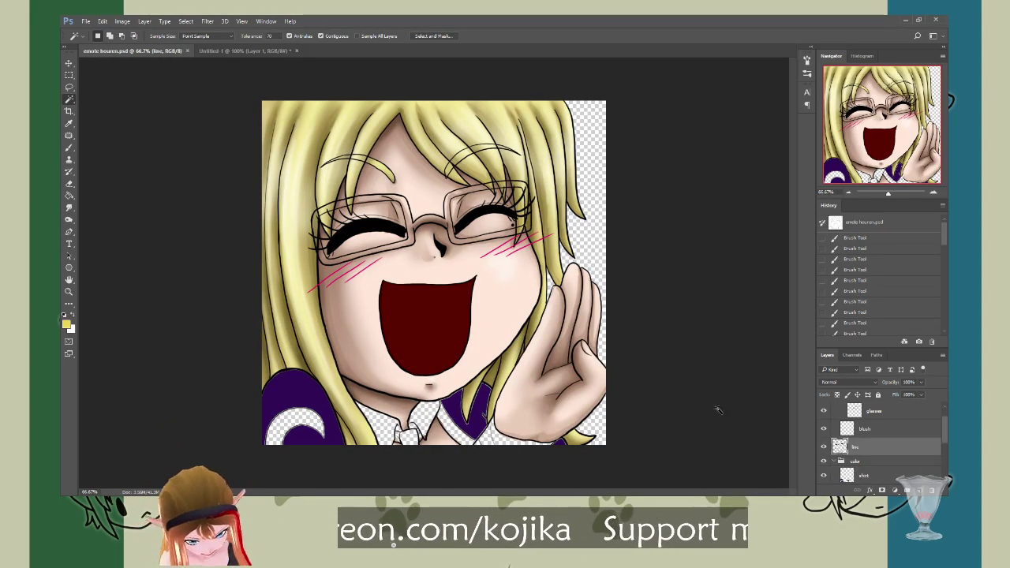
Step: Select the tie area below the collar on the line layer and add a layer named "tie" above "shirt"
{"action": "left_click", "coordinate": [409, 439]}
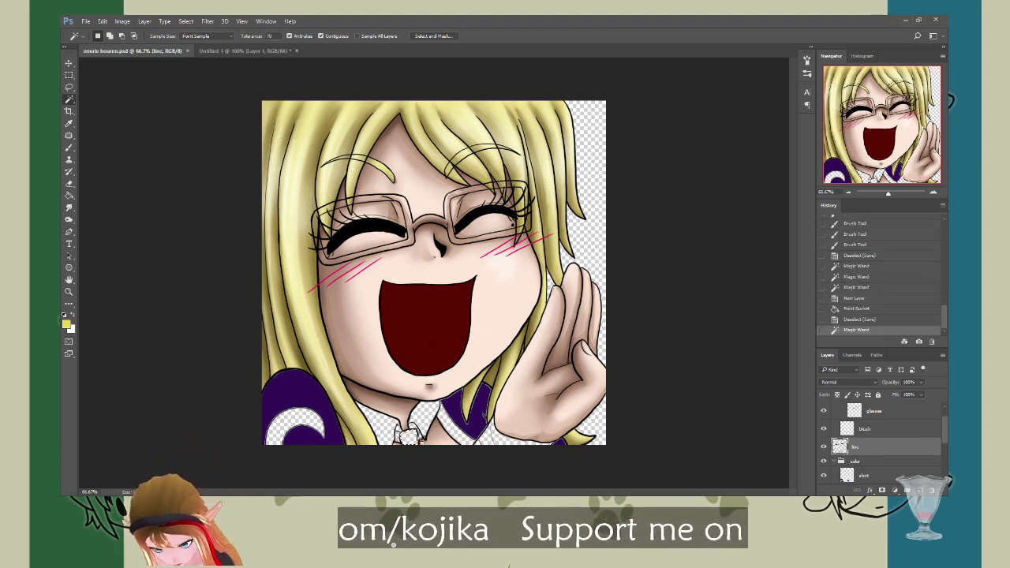
{"action": "left_click", "coordinate": [876, 475]}
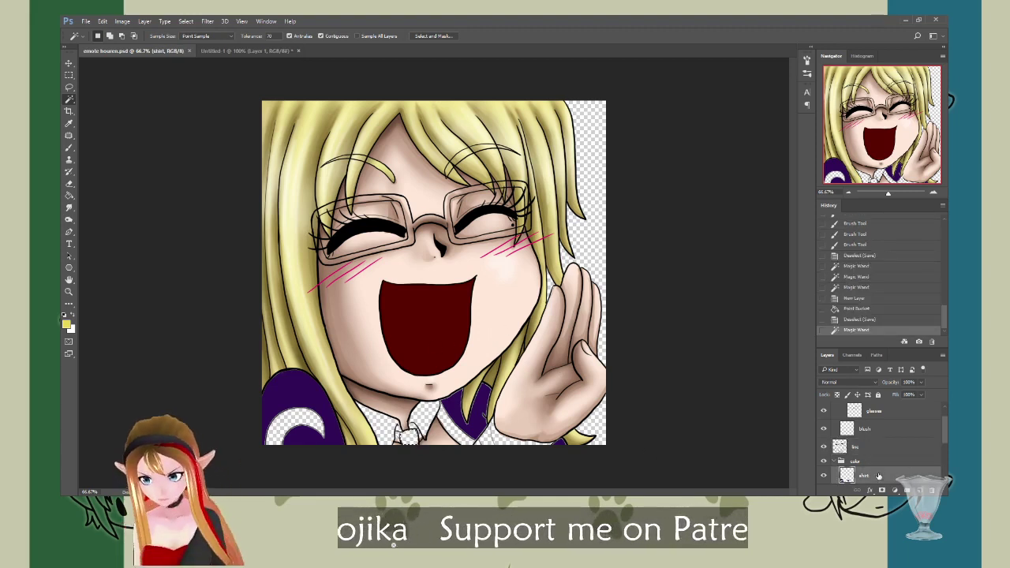
{"action": "key", "text": "ctrl+shift+n"}
{"action": "type", "text": "tie"}
{"action": "key", "text": "Return"}
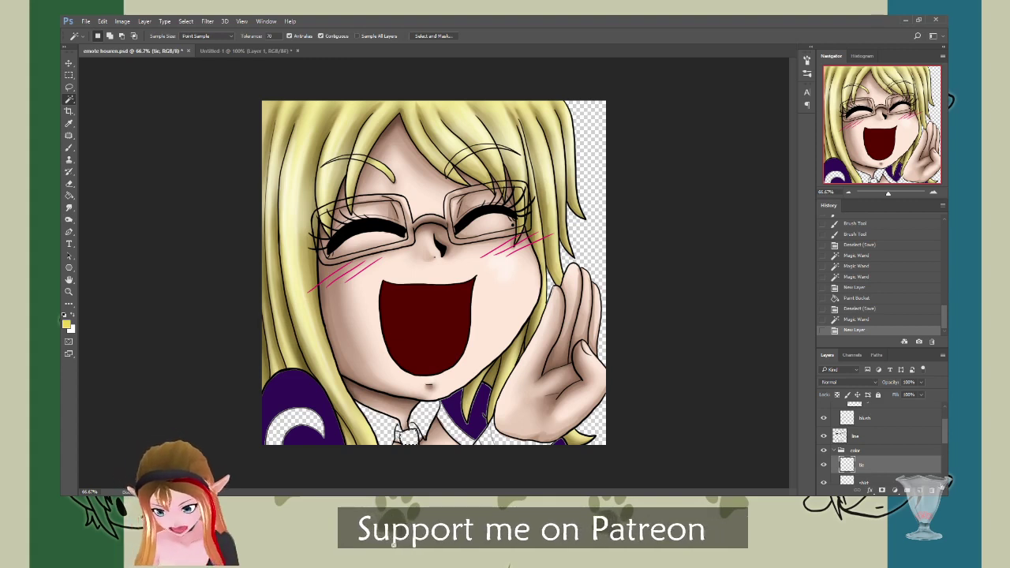
Step: Fill the selected tie with the golden yellow, clear the selection, and save the file
{"action": "key", "text": "g"}
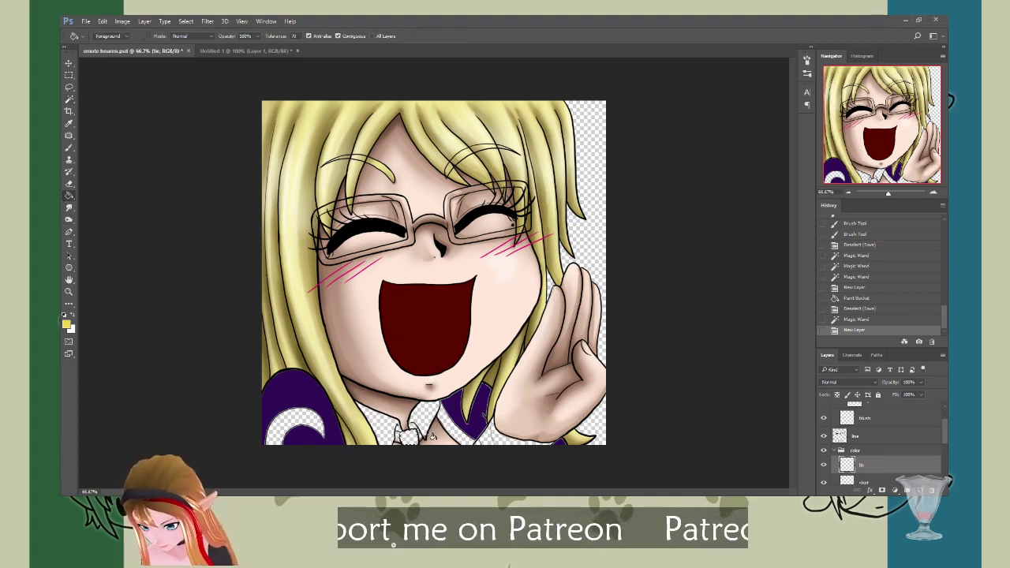
{"action": "left_click", "coordinate": [418, 436]}
{"action": "key", "text": "ctrl+d"}
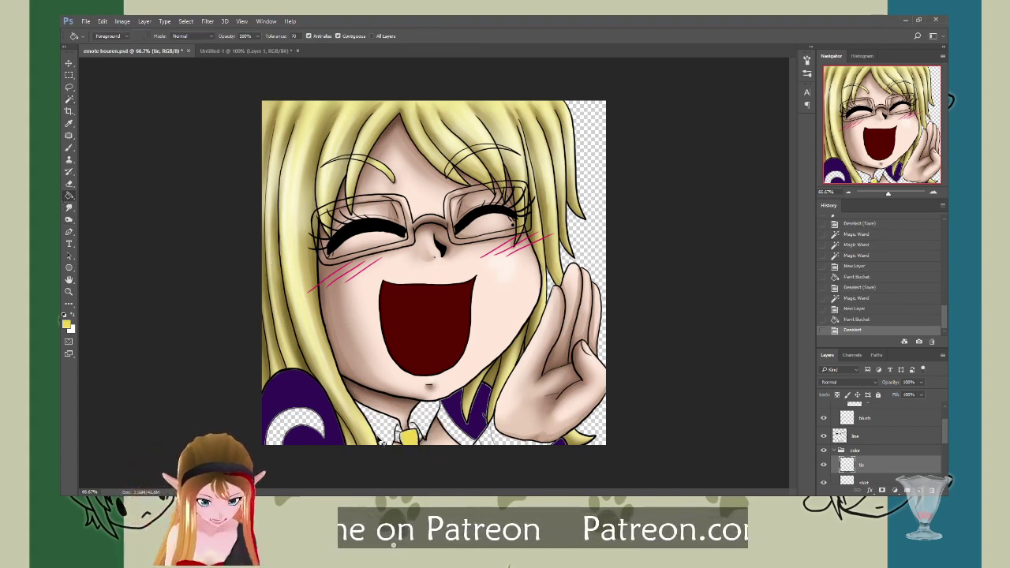
{"action": "key", "text": "ctrl+s"}
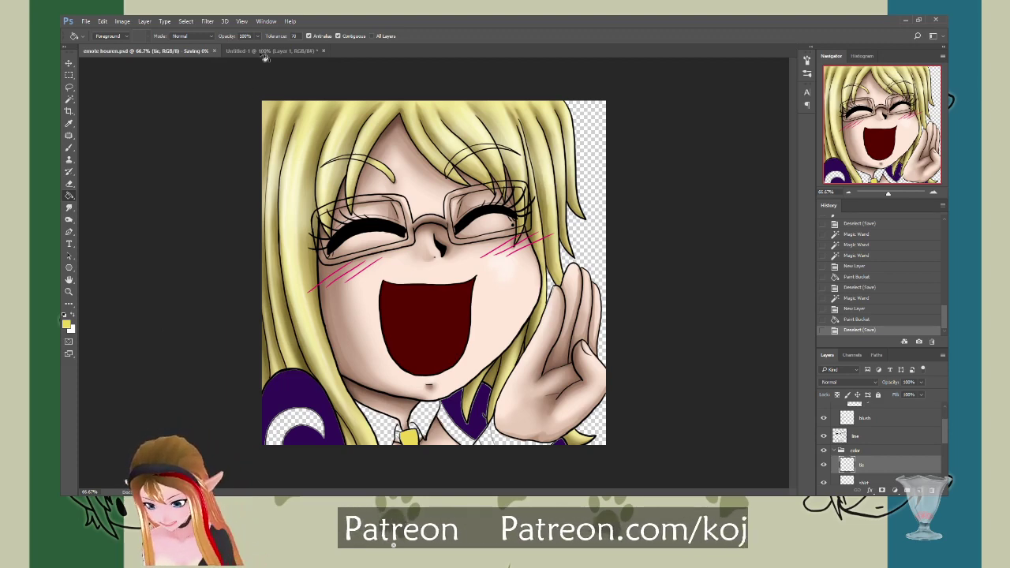
Step: Close the character reference document
{"action": "left_click", "coordinate": [265, 51]}
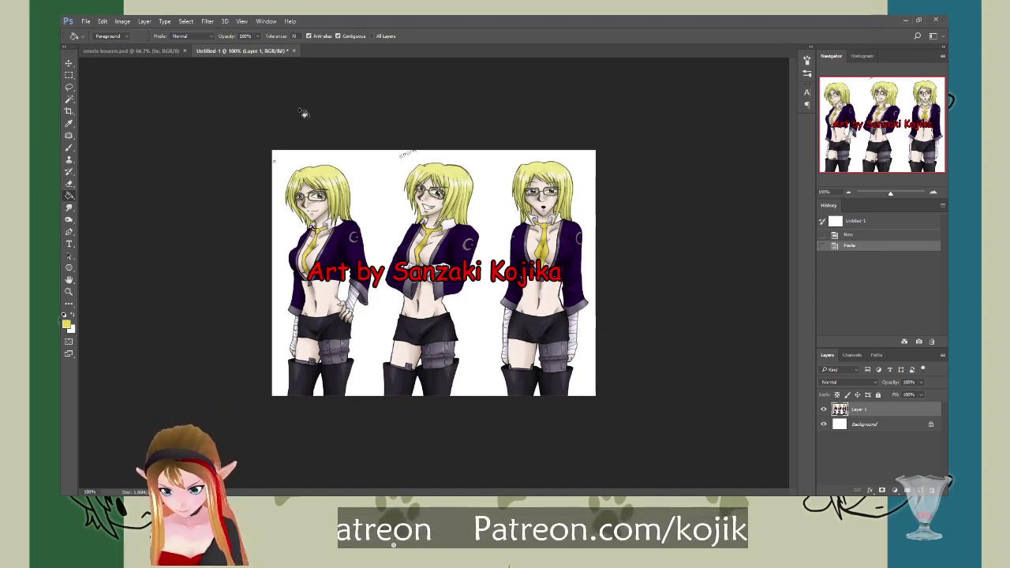
{"action": "left_click", "coordinate": [293, 52]}
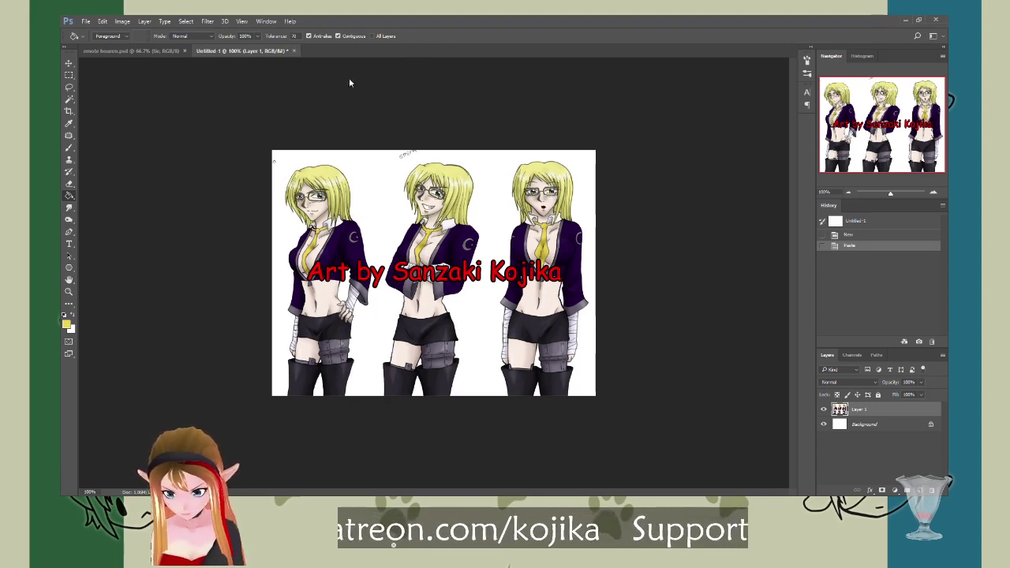